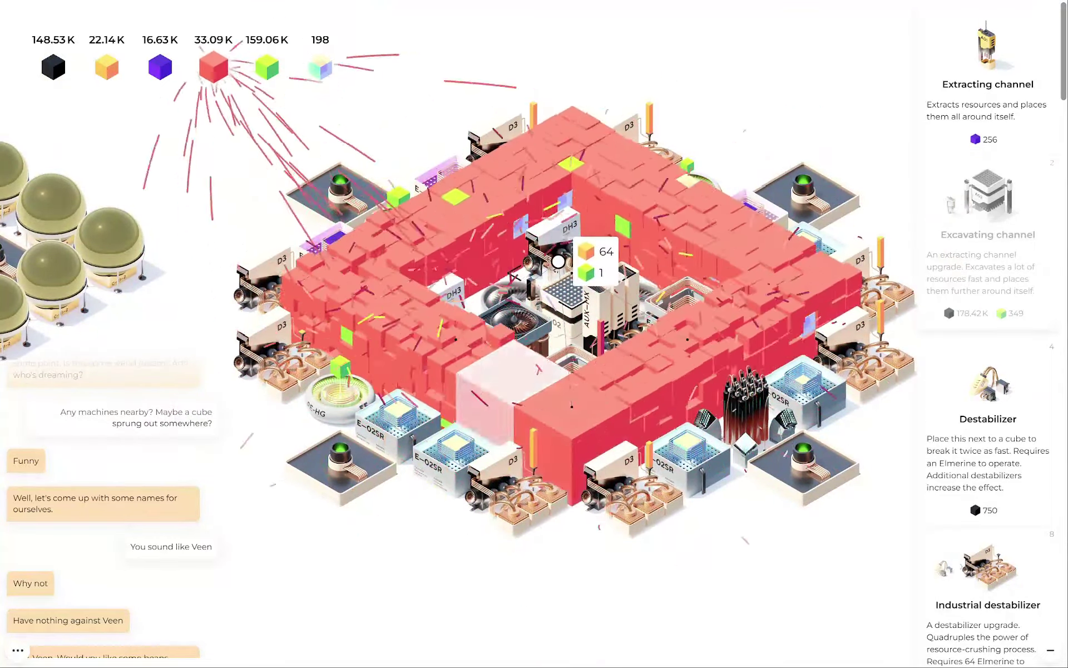
- Break the red cube cluster and trigger the nearby dome and dark grid machines
click(442, 337)
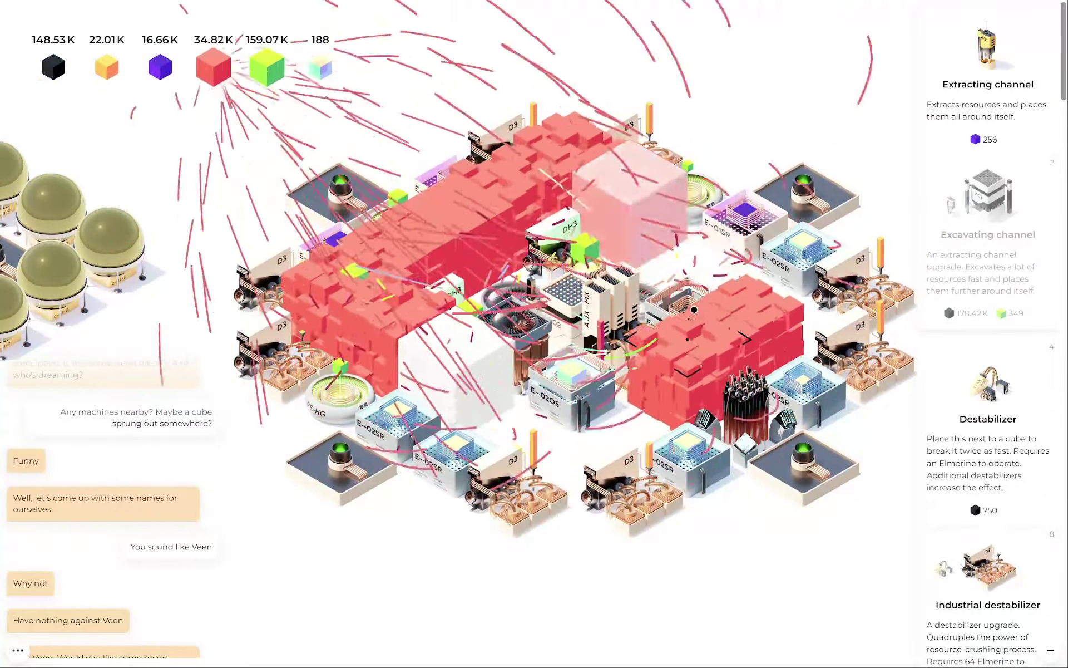
mouse_move(563, 534)
mouse_down()
mouse_move(434, 306)
mouse_move(361, 382)
mouse_up()
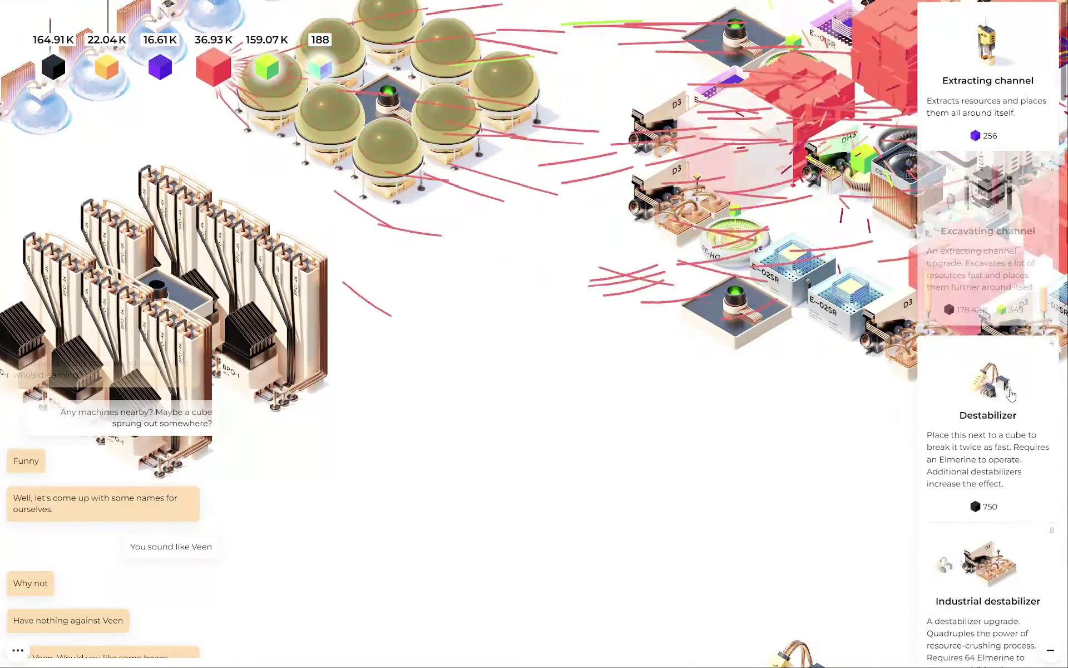
scroll(1009, 393, down, 5)
scroll(1010, 393, down, 4)
scroll(1011, 394, down, 5)
scroll(1010, 394, down, 4)
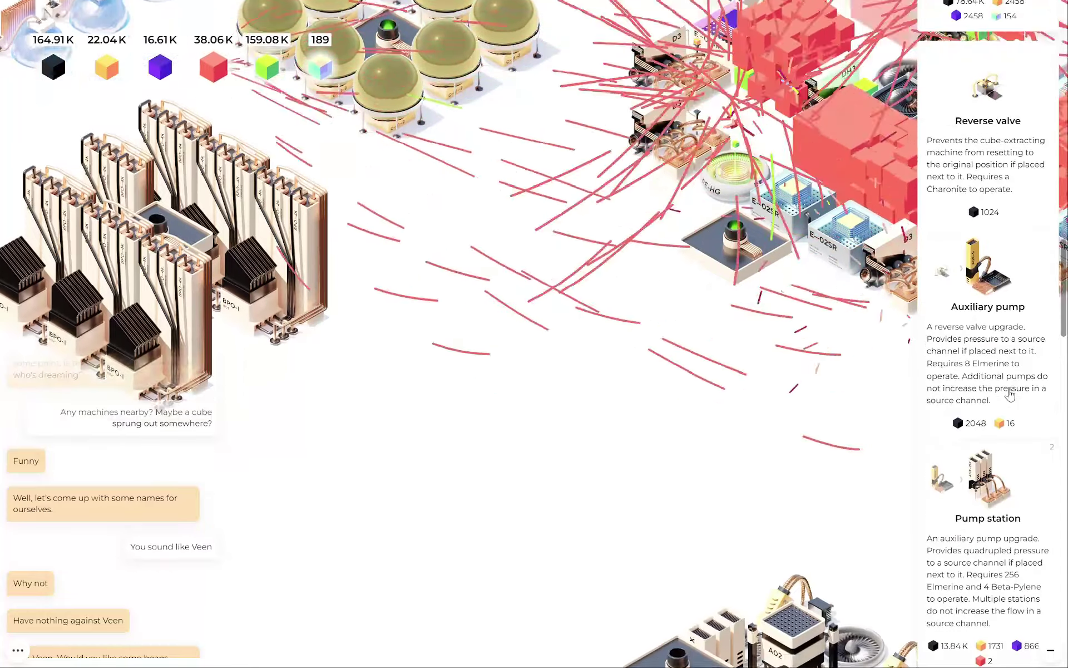
scroll(1010, 395, down, 5)
scroll(1009, 394, down, 4)
scroll(1010, 394, down, 3)
scroll(1010, 394, down, 3)
scroll(1009, 395, down, 2)
scroll(1009, 394, down, 3)
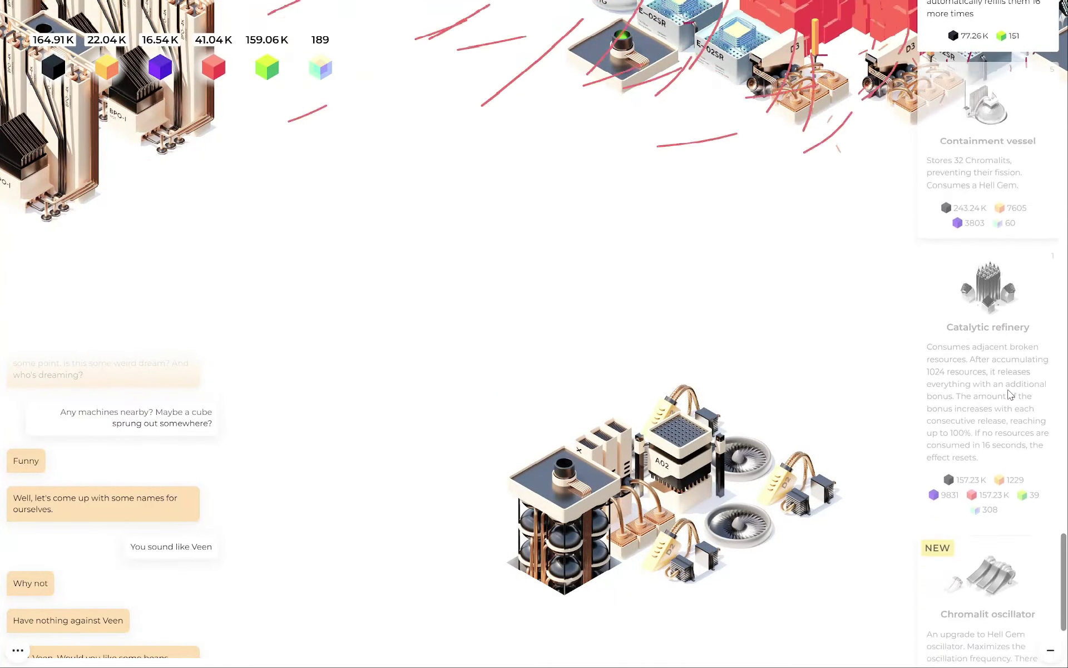
scroll(1010, 394, down, 3)
scroll(1010, 394, up, 2)
drag(752, 250, 585, 357)
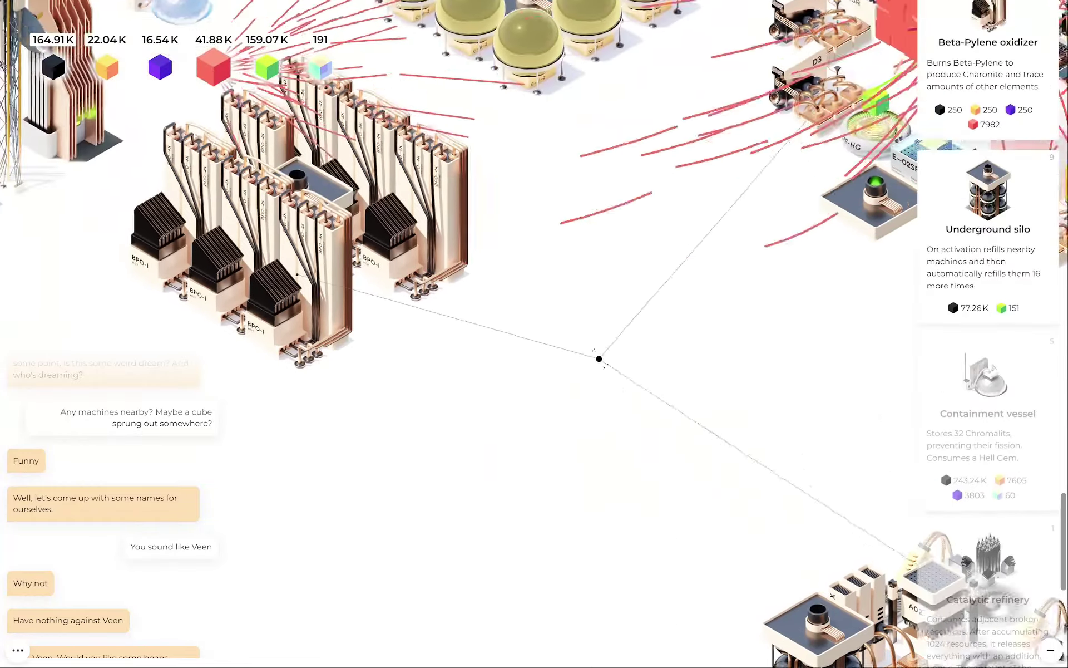
click(470, 363)
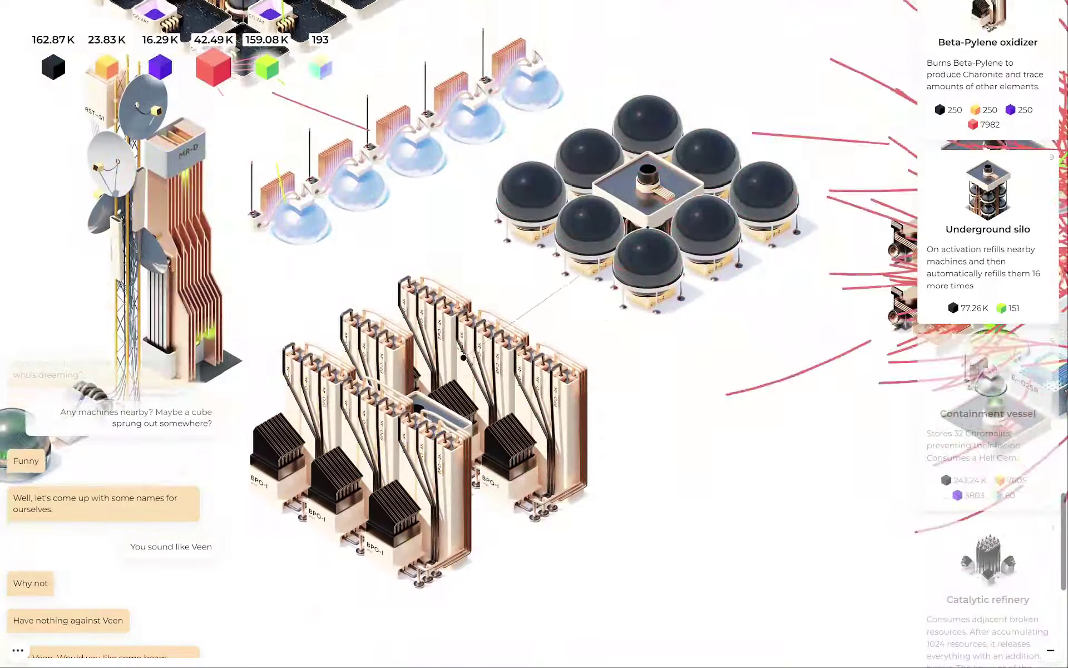
drag(584, 209, 585, 376)
click(655, 351)
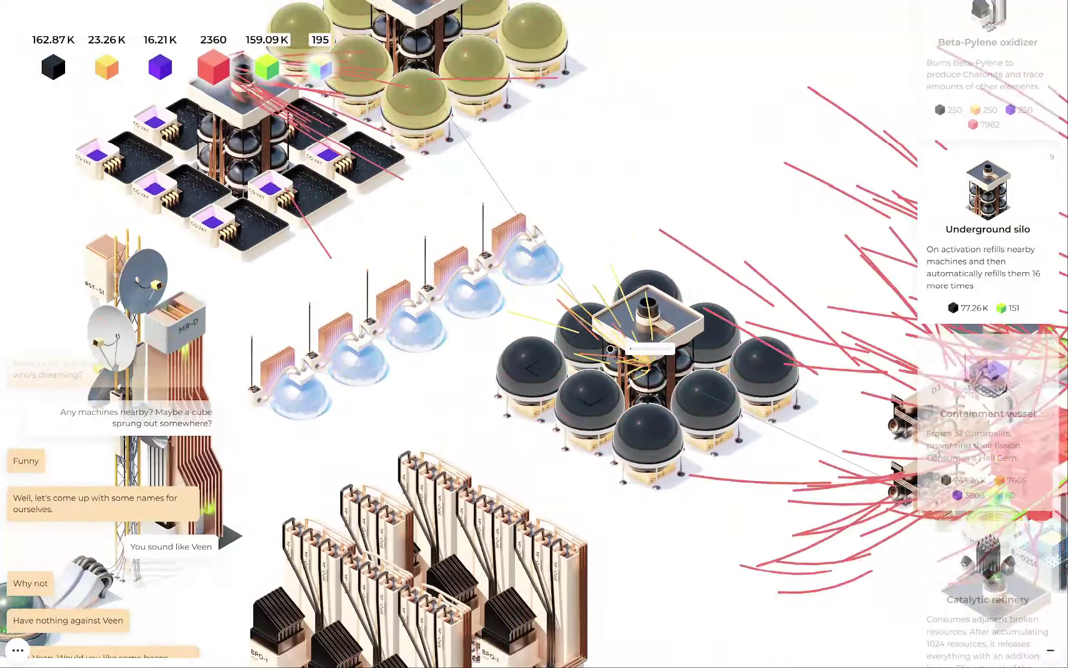
drag(655, 350, 501, 542)
click(355, 413)
click(543, 242)
- Pan past the heatsink stacks to centre the outlying AO2 factory cluster
drag(543, 250, 250, 84)
drag(585, 417, 553, 300)
drag(668, 601, 552, 301)
drag(618, 301, 550, 305)
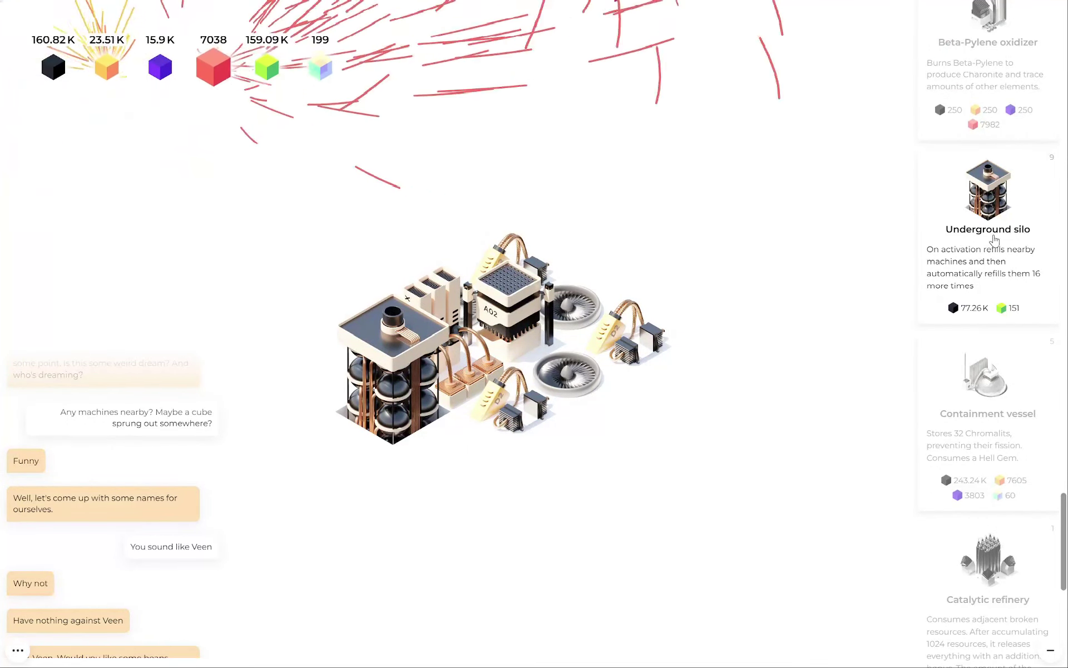
- Drop an Underground silo next to the AO2 cluster and activate it
drag(918, 234, 659, 278)
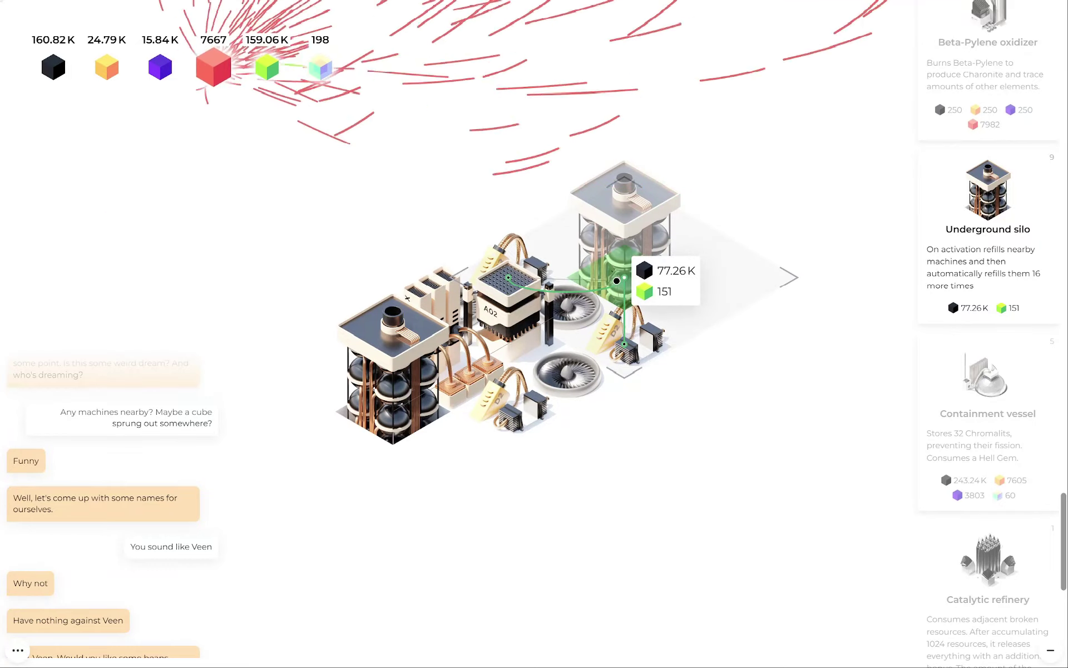
click(618, 280)
click(638, 283)
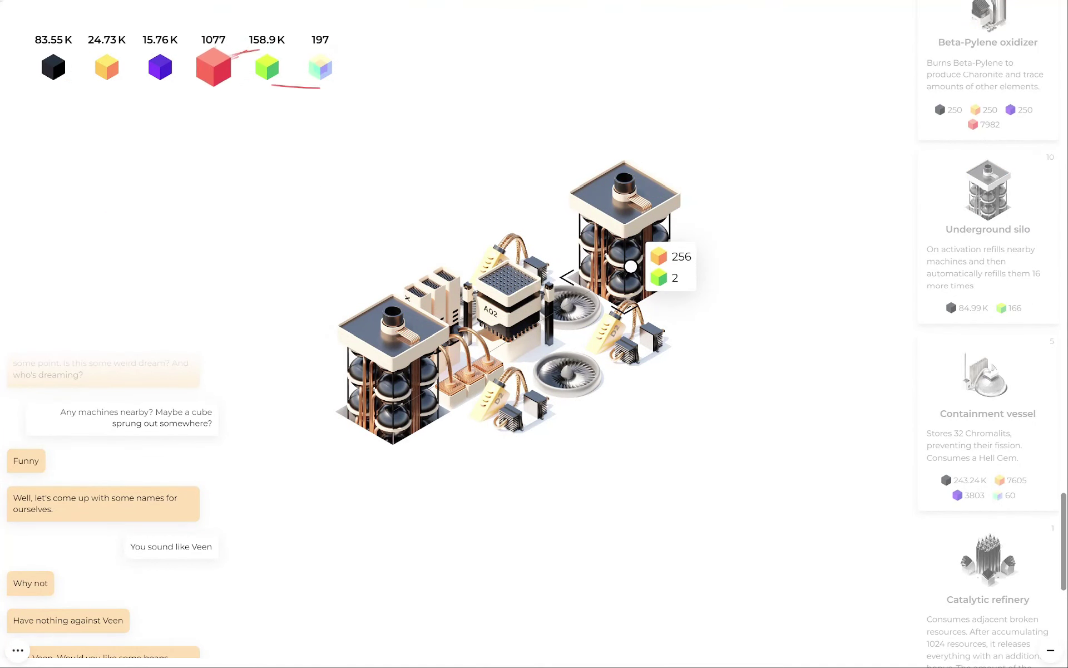
scroll(1033, 276, up, 4)
scroll(1033, 275, up, 4)
scroll(1033, 276, up, 4)
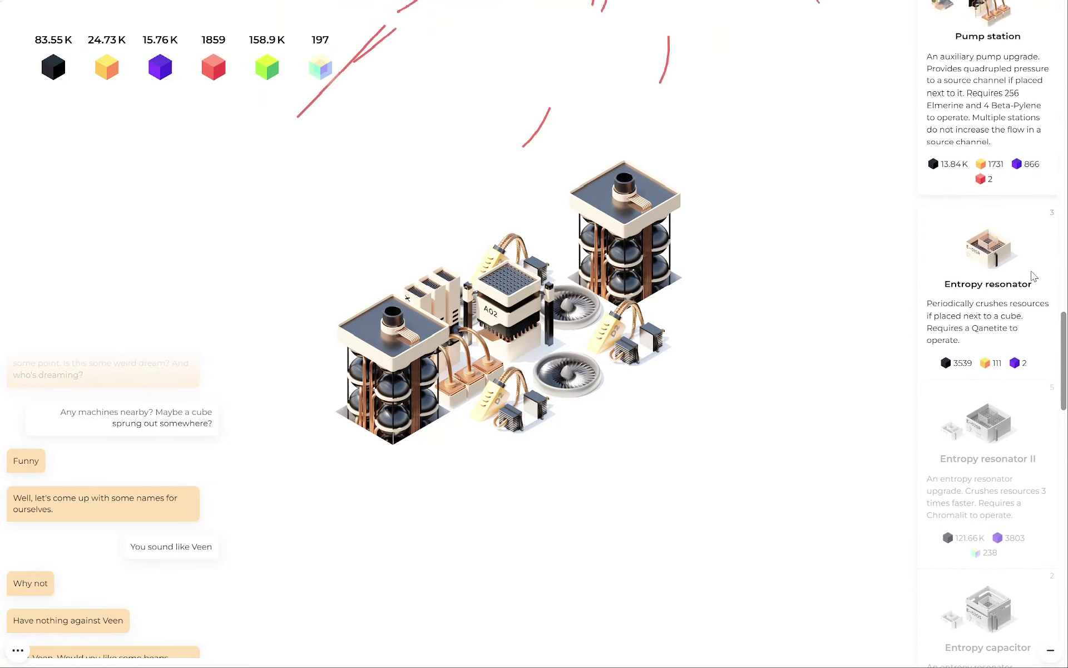
scroll(1034, 275, up, 4)
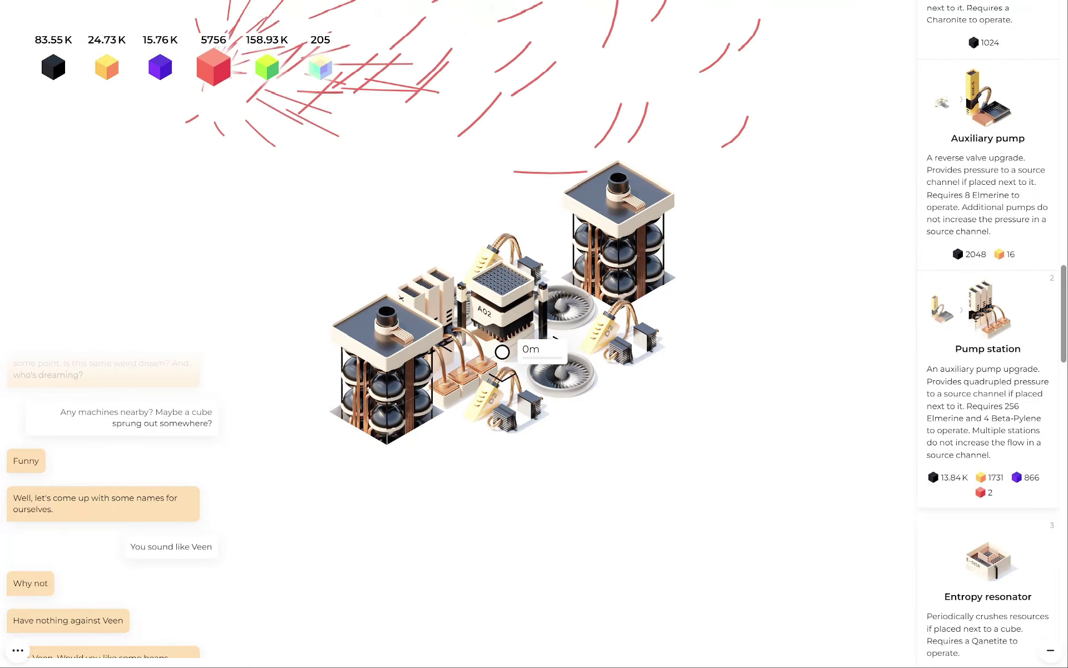
- Extract a new black cube ring, then activate the lower-left and upper-right silos
click(454, 382)
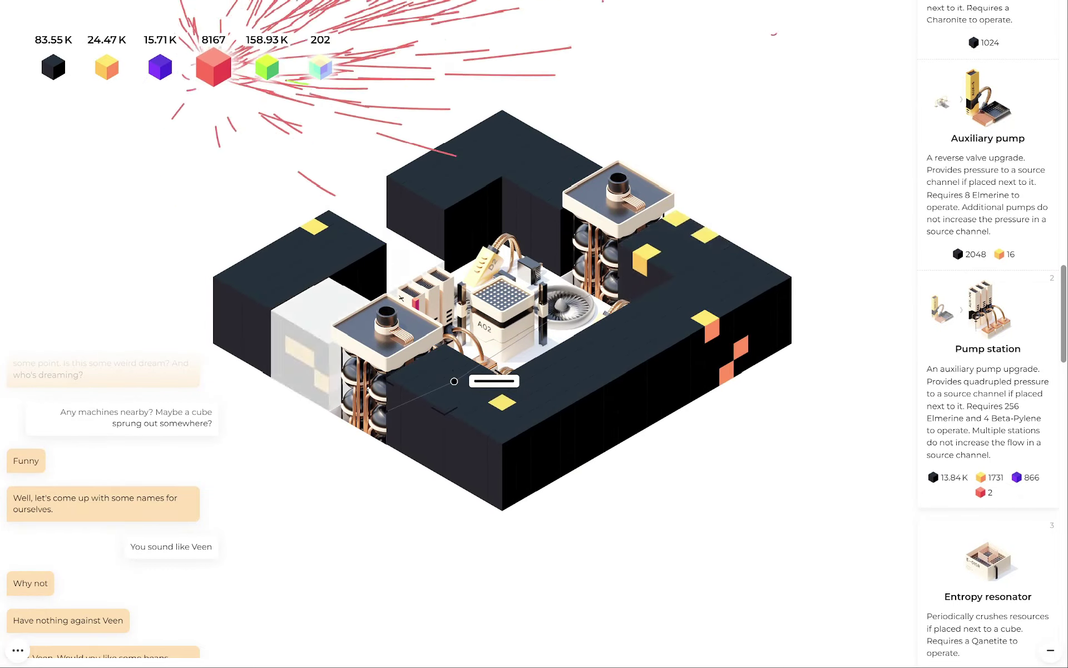
mouse_move(455, 380)
mouse_down()
mouse_move(612, 403)
mouse_move(603, 101)
mouse_up()
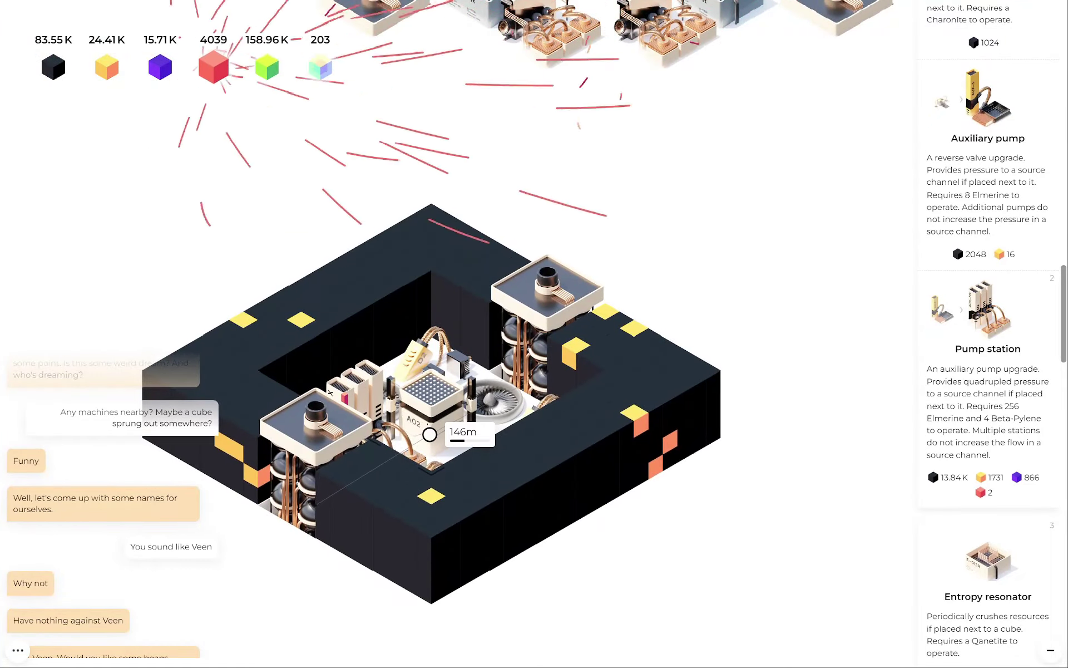
drag(429, 434, 627, 435)
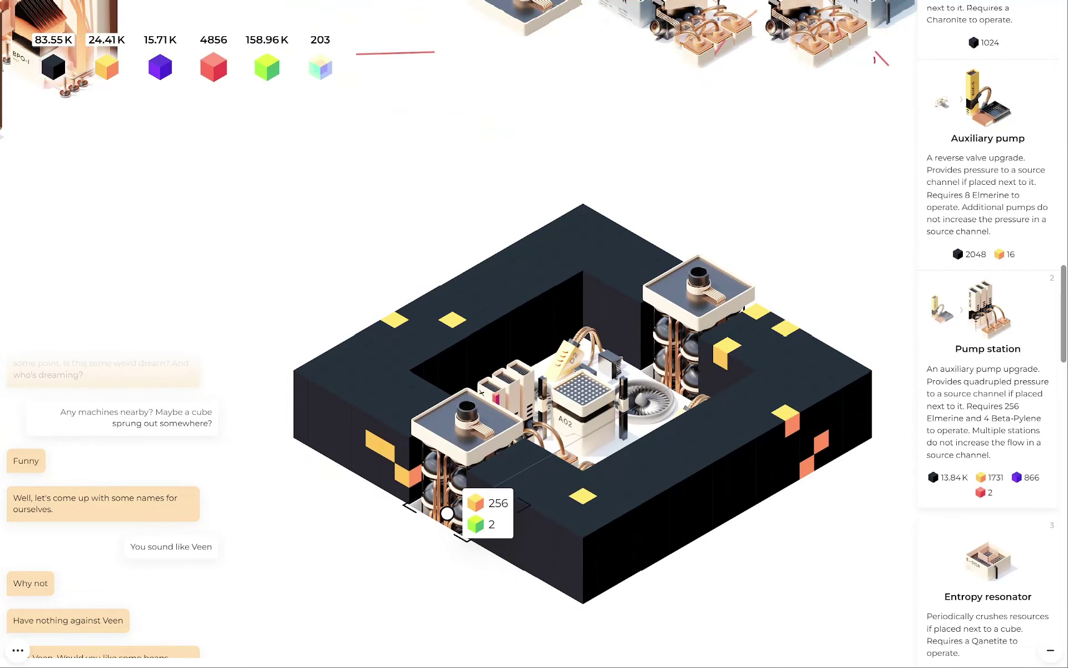
click(448, 515)
click(692, 369)
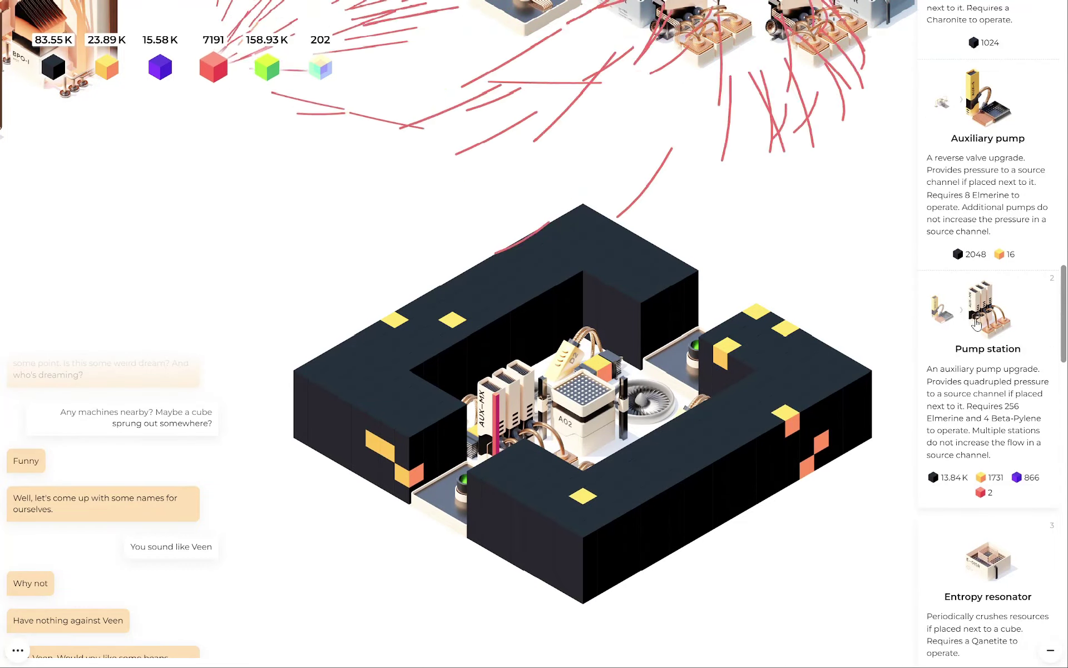
scroll(978, 326, up, 3)
scroll(1001, 342, up, 3)
scroll(1010, 350, up, 3)
scroll(1024, 365, up, 2)
scroll(1023, 365, up, 3)
scroll(1009, 351, up, 3)
scroll(1003, 338, up, 2)
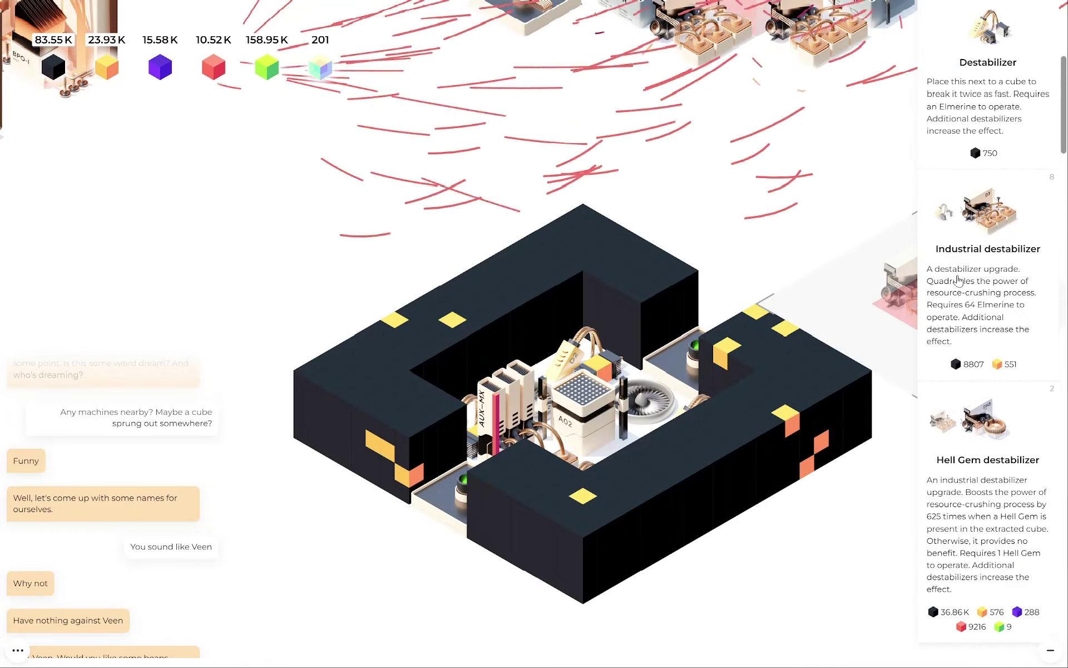
- Place four Industrial destabilizers in the ring and pan back to the red-cube base
click(584, 367)
click(699, 447)
click(537, 497)
click(461, 440)
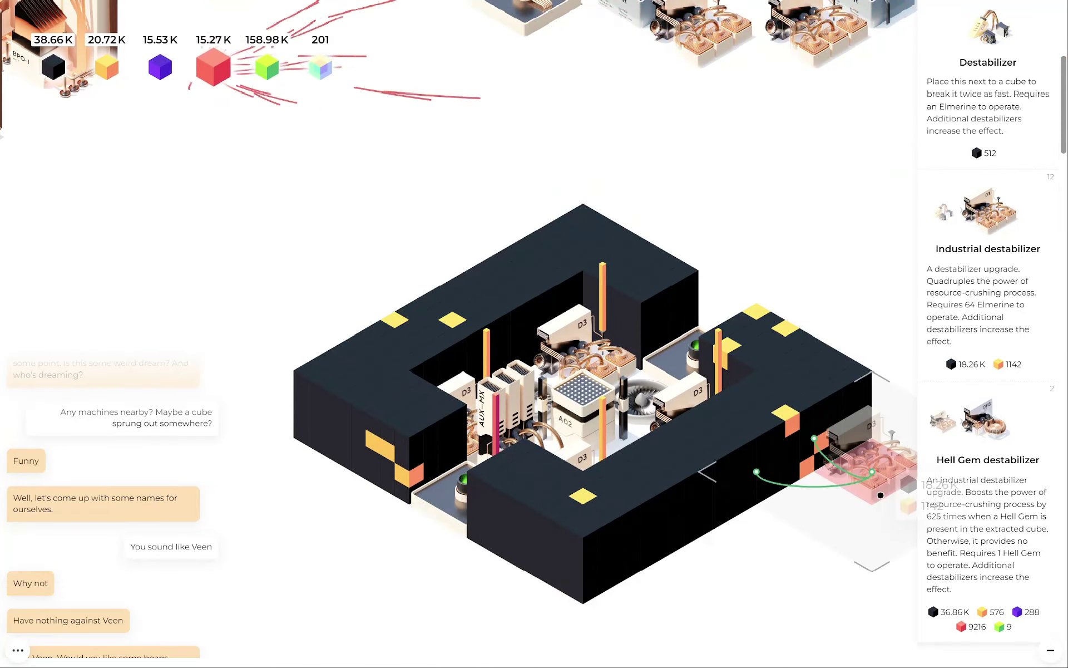
scroll(961, 495, down, 3)
scroll(968, 492, down, 3)
scroll(978, 492, down, 3)
scroll(985, 501, down, 3)
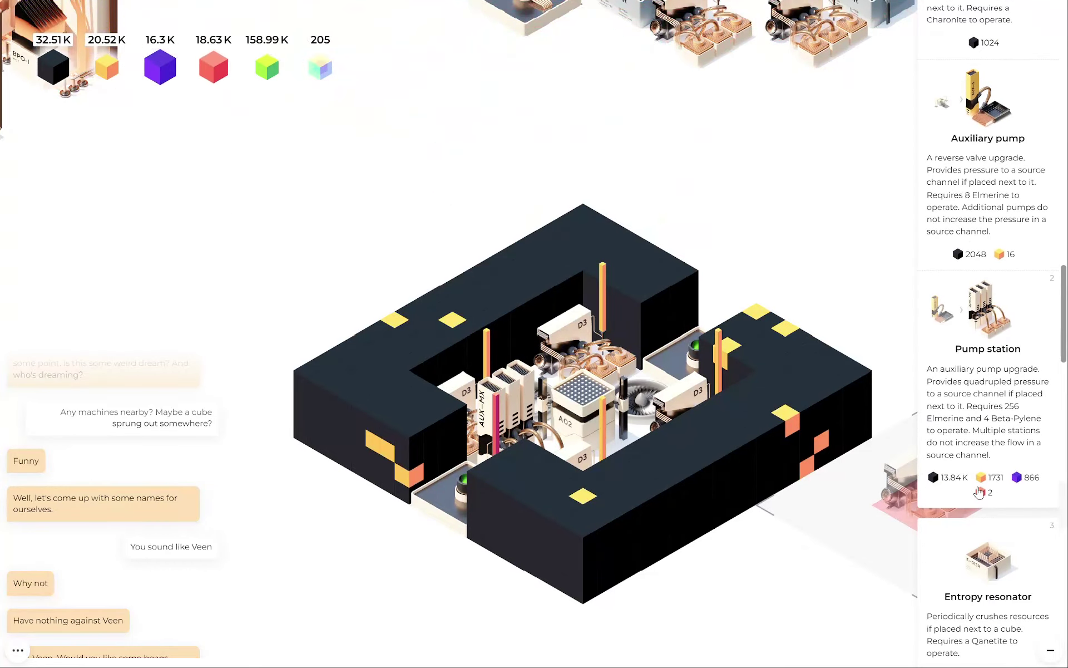
scroll(993, 534, down, 1)
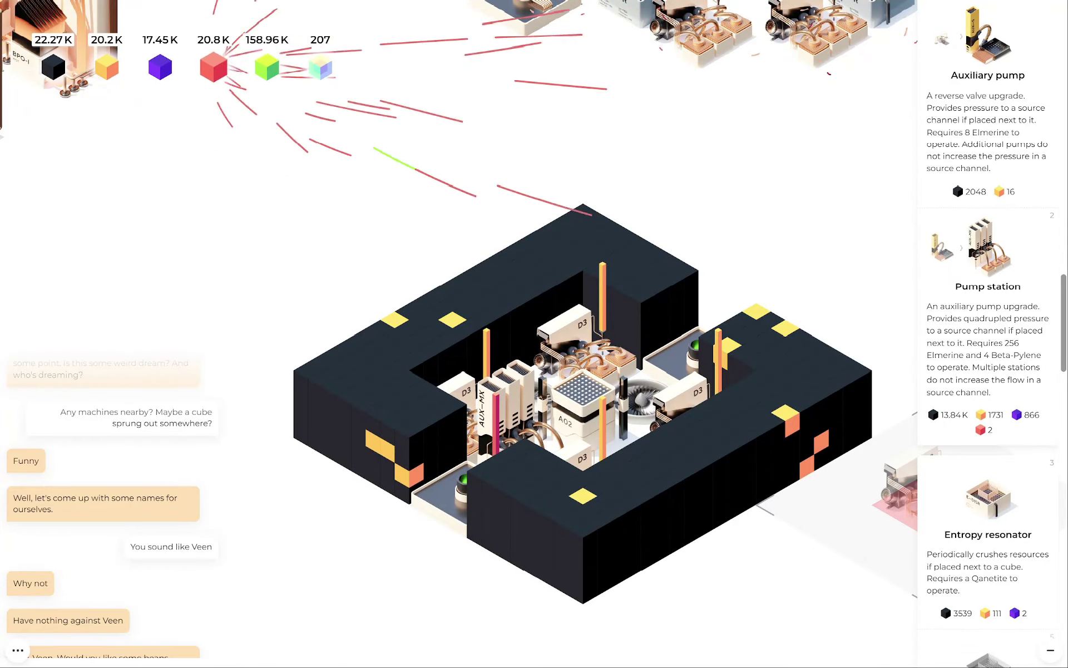
drag(534, 209, 534, 534)
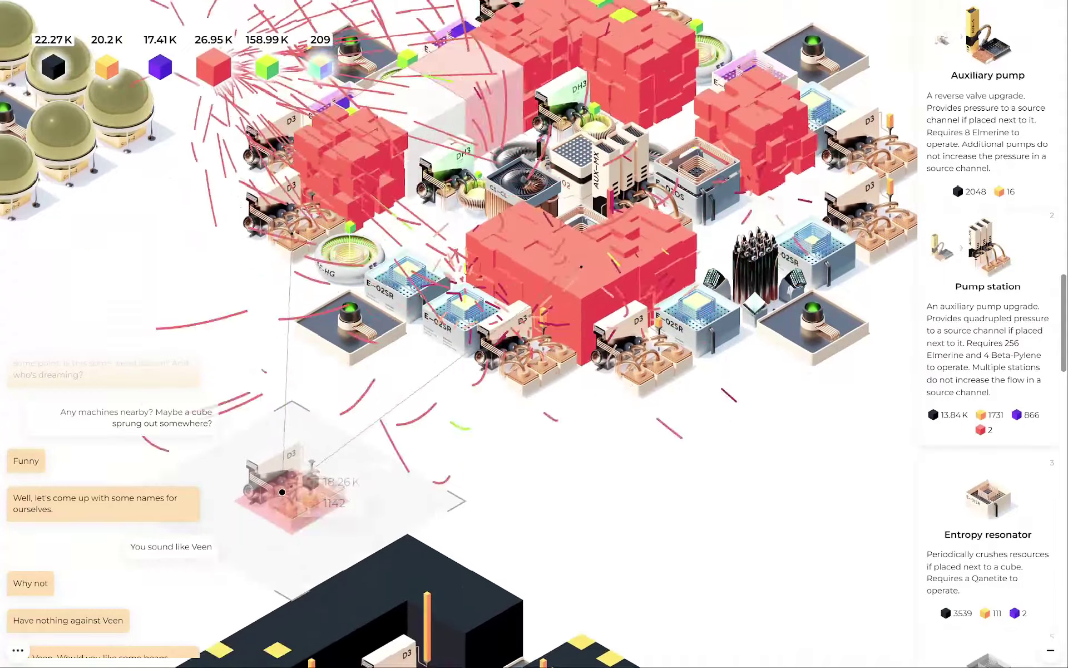
scroll(263, 505, down, 8)
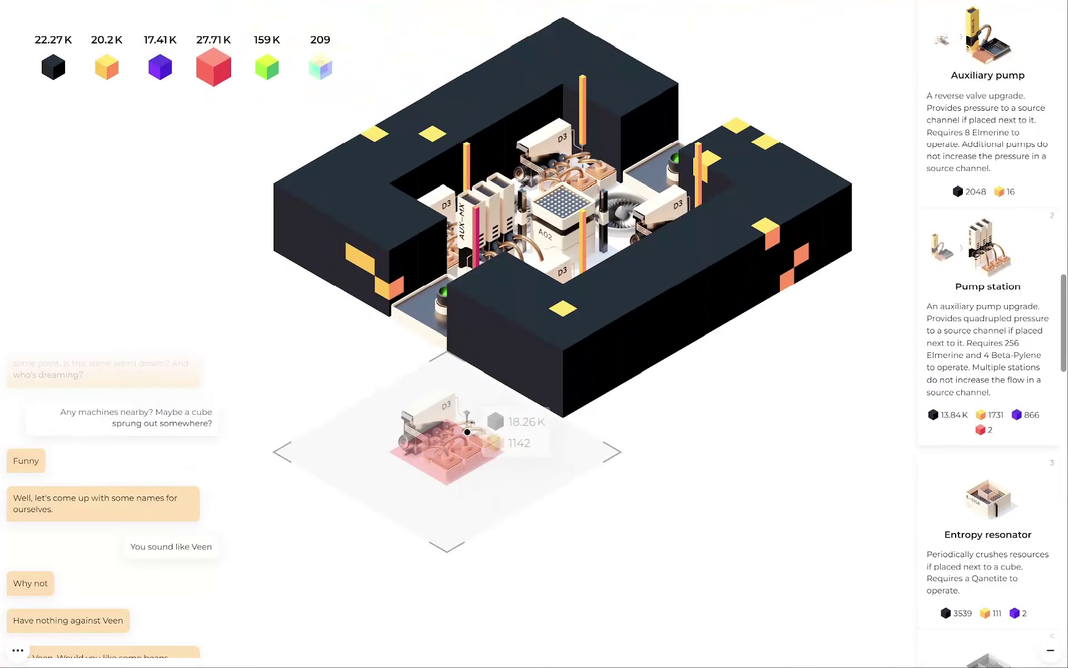
scroll(386, 465, up, 4)
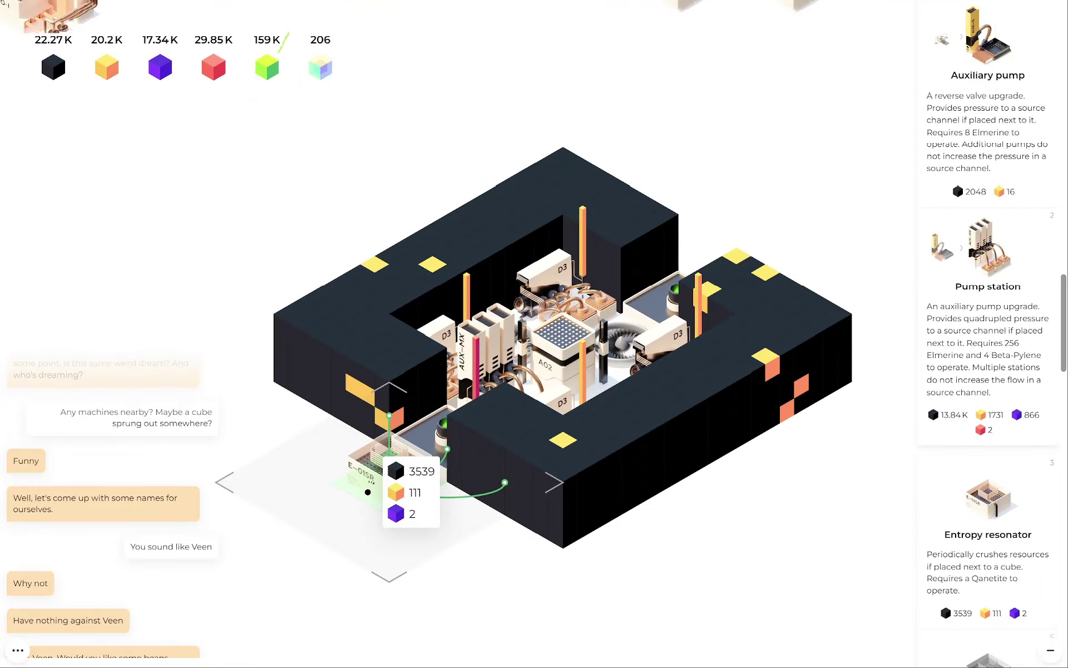
- Place four Entropy resonators against the black ring, one on its far side
click(367, 493)
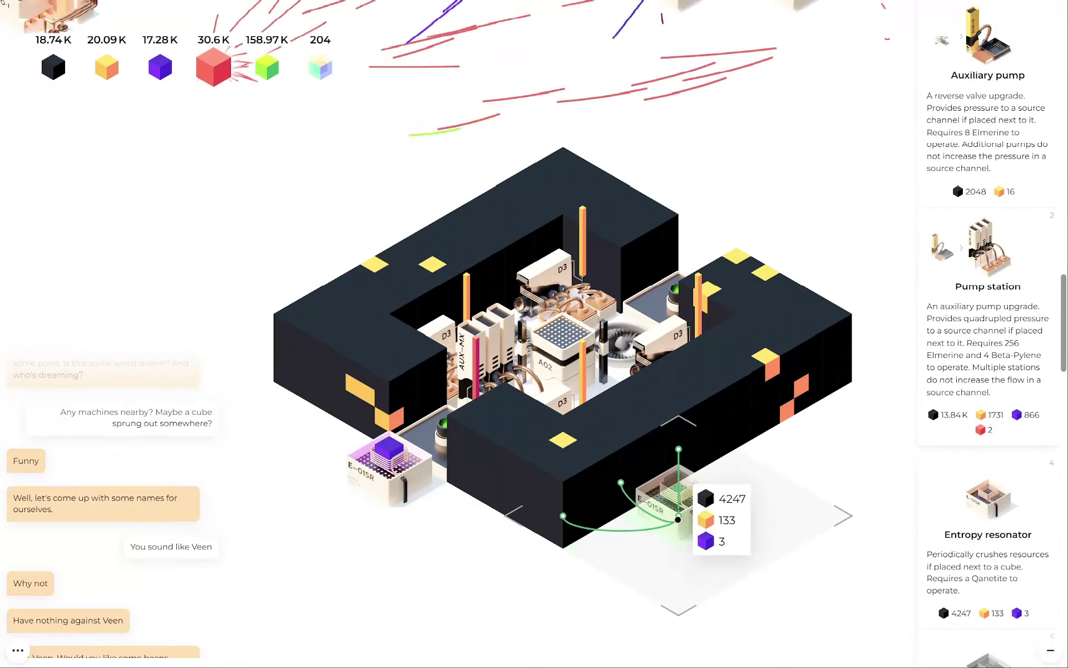
click(317, 452)
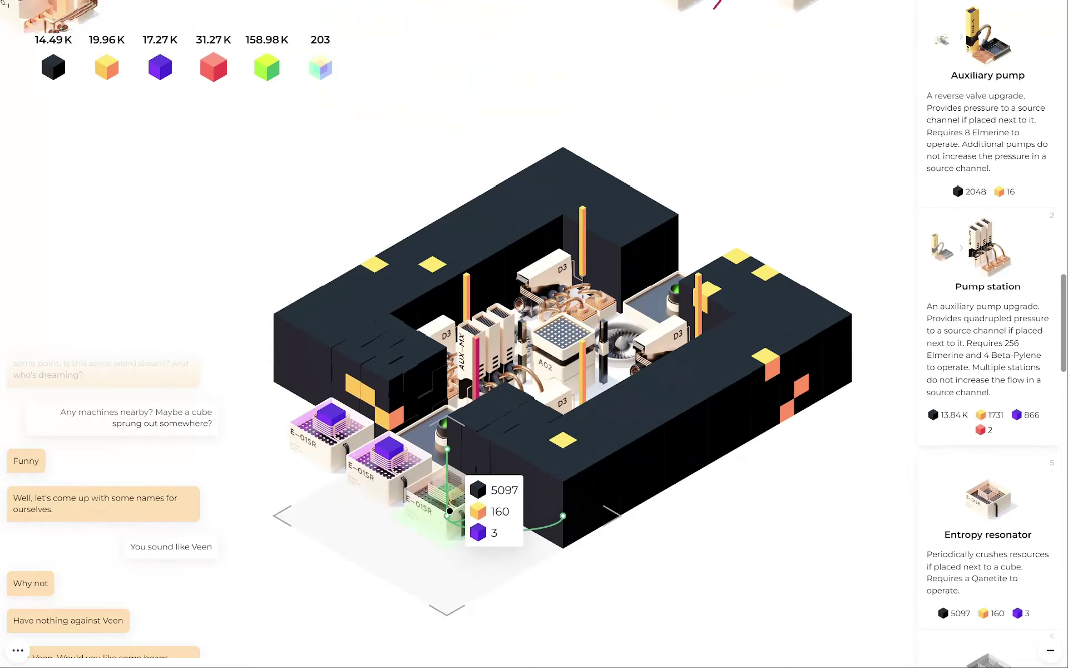
click(467, 511)
scroll(589, 540, down, 4)
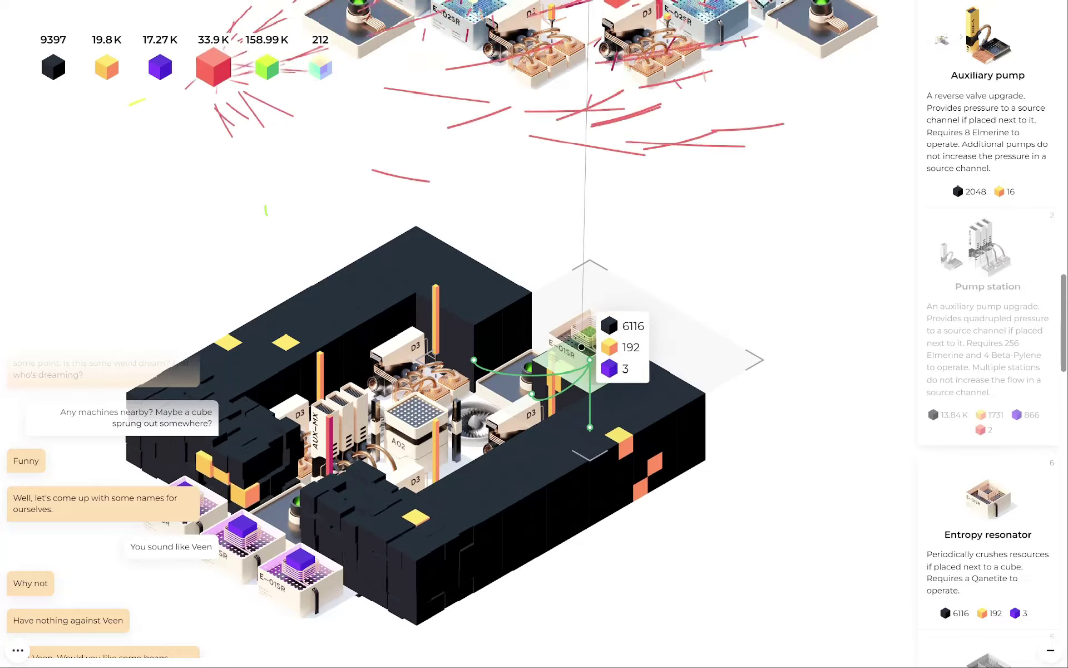
click(589, 358)
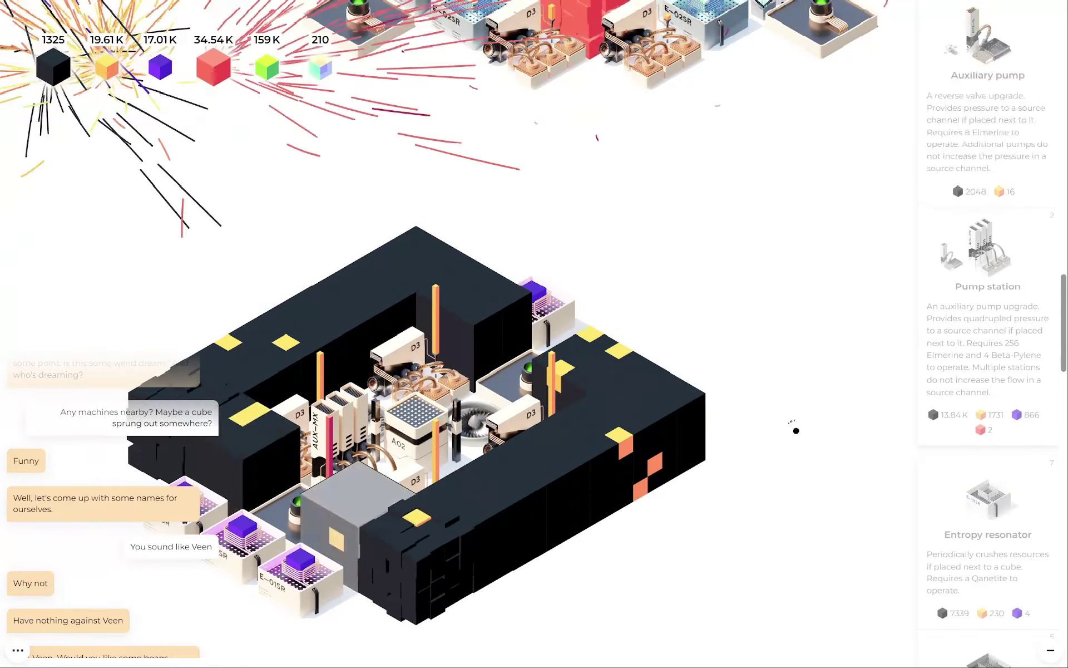
- Trigger a heatsink machine, then add another resonator and break a ring block
drag(250, 217, 461, 423)
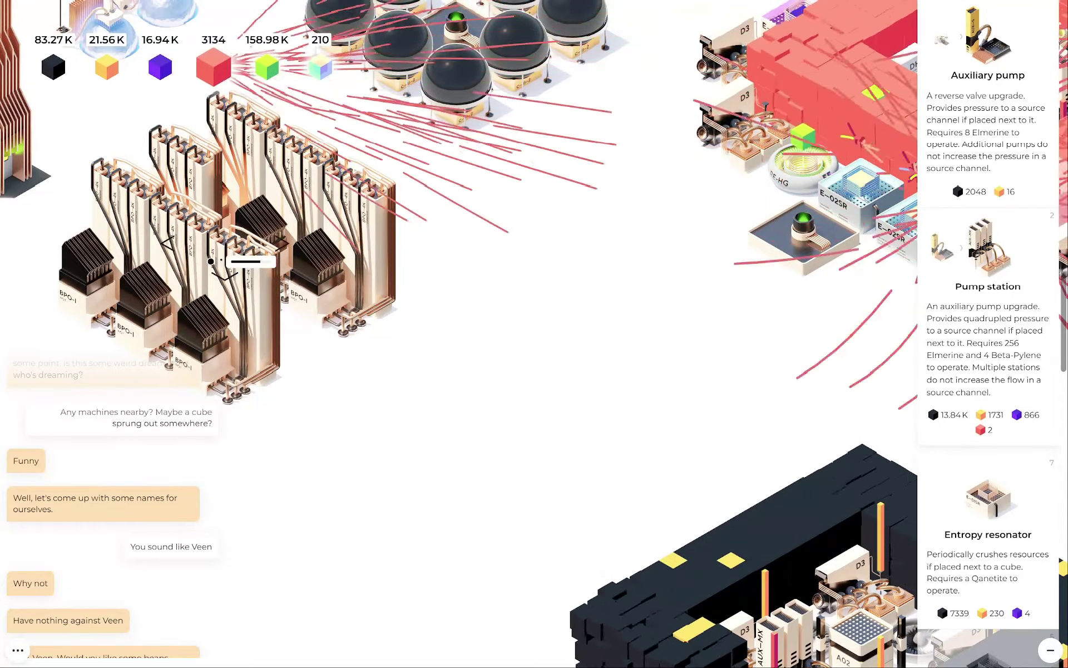
click(214, 303)
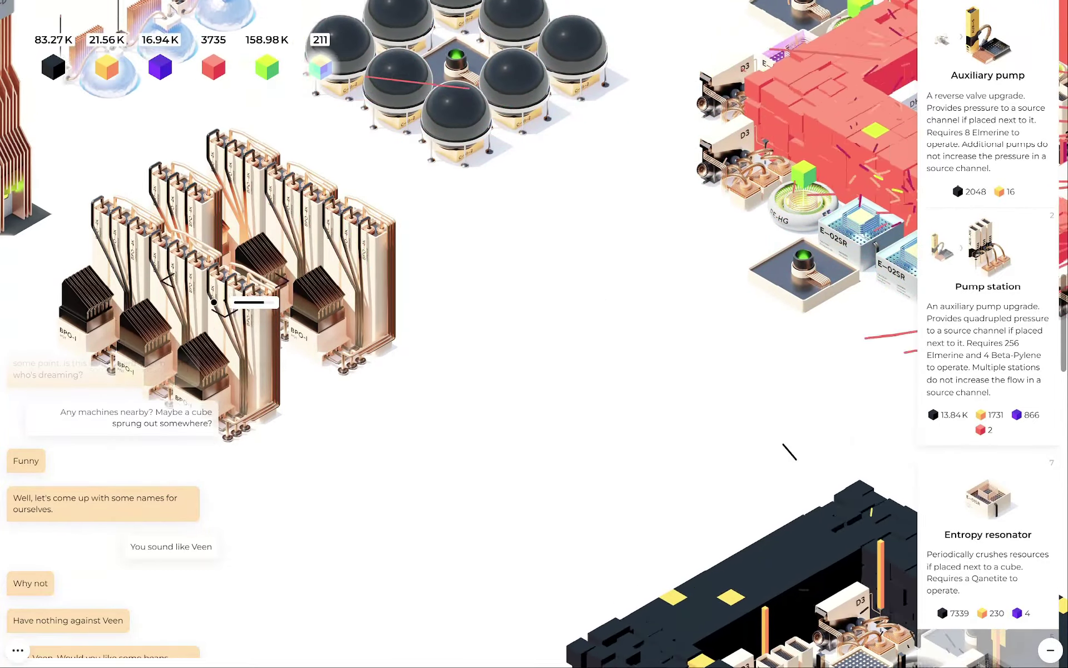
scroll(214, 302, down, 5)
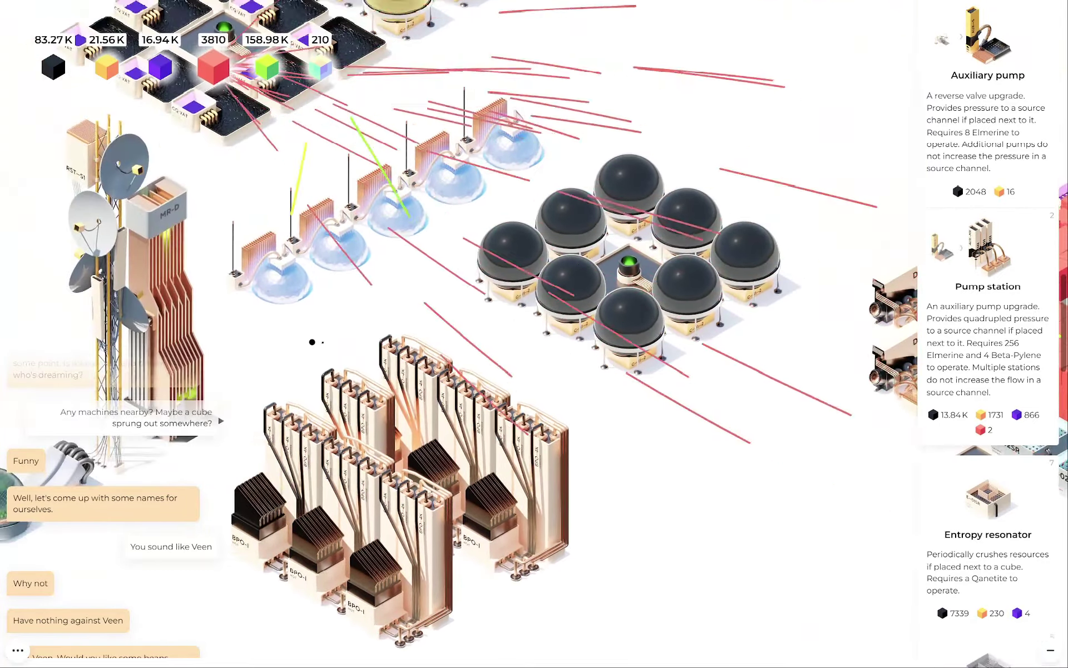
scroll(502, 335, up, 5)
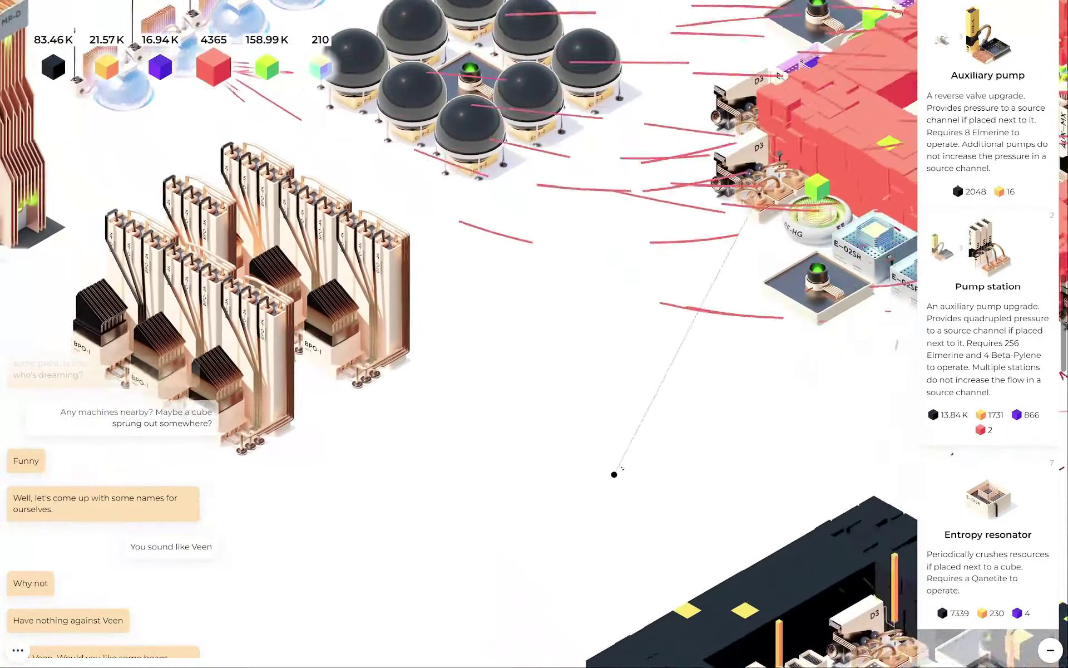
drag(615, 474, 534, 494)
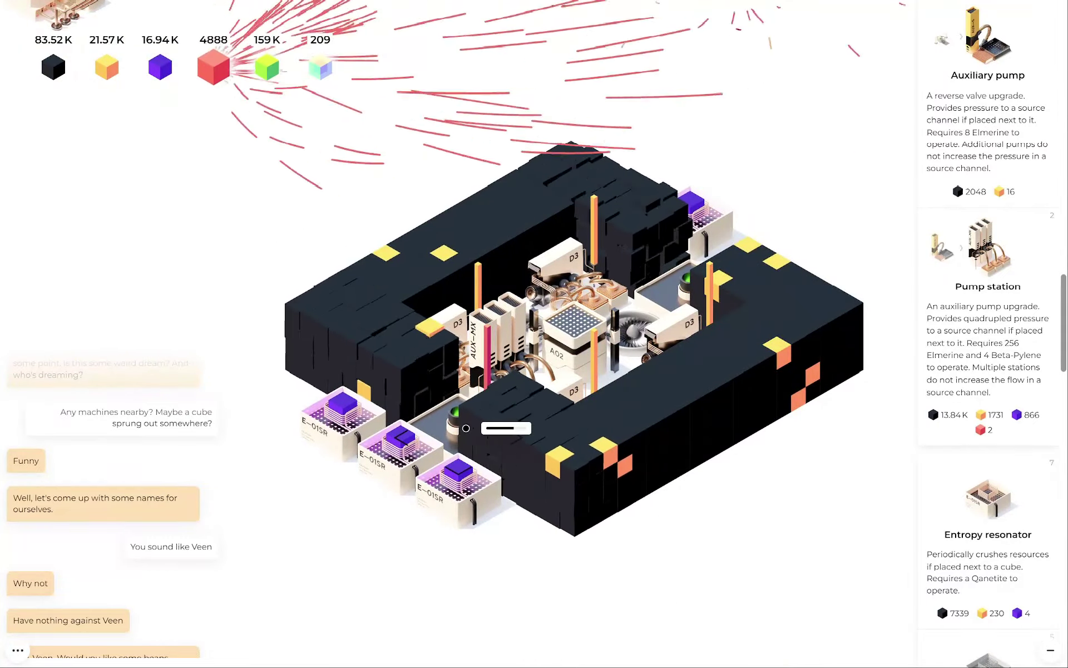
drag(465, 428, 528, 421)
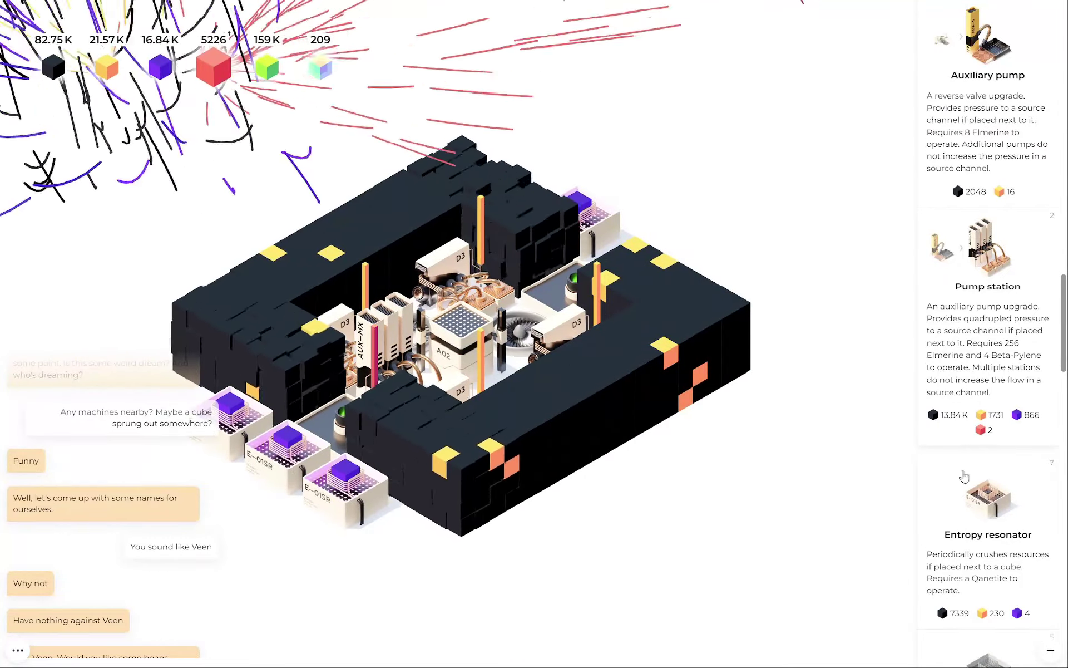
drag(500, 334, 501, 434)
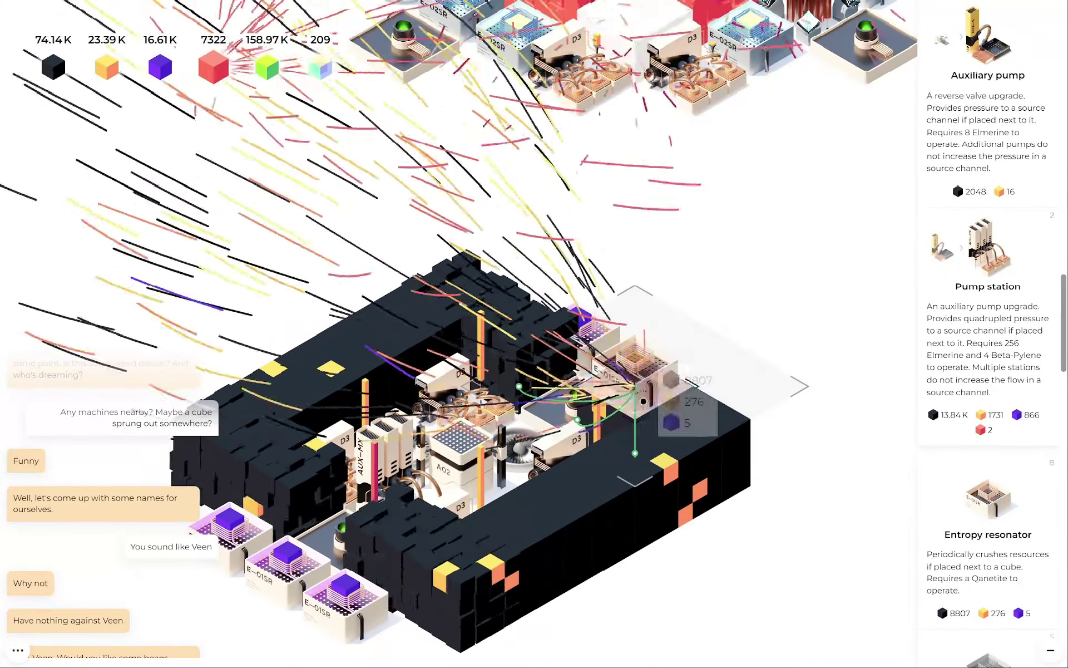
click(699, 403)
click(730, 372)
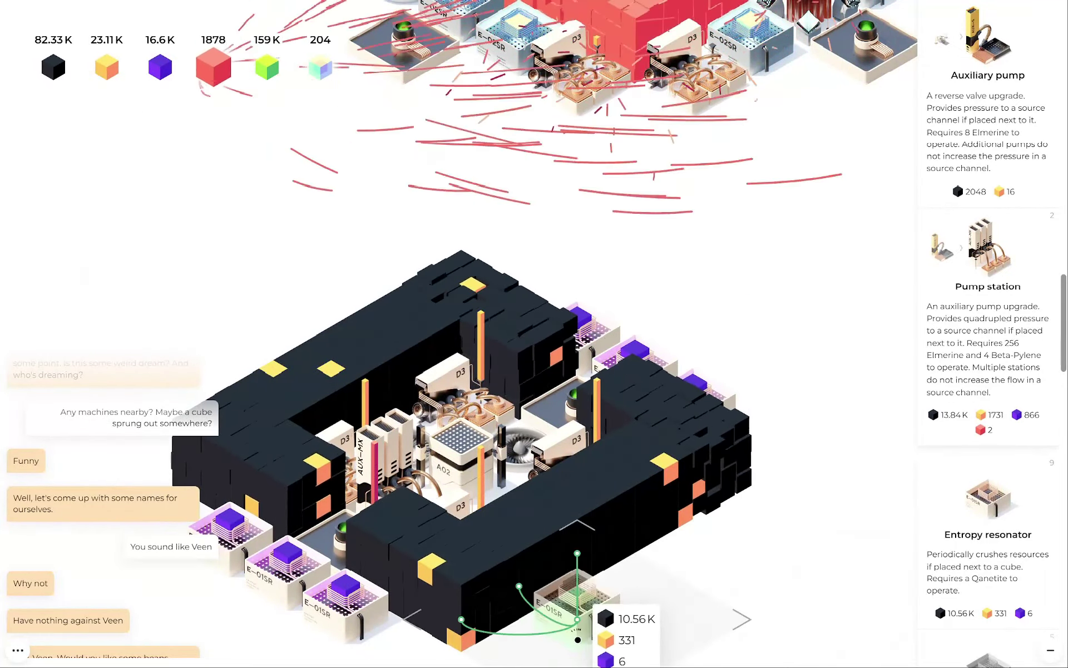
- Add a row of five Entropy resonators along the ring's edge toward its left end
click(572, 620)
click(613, 588)
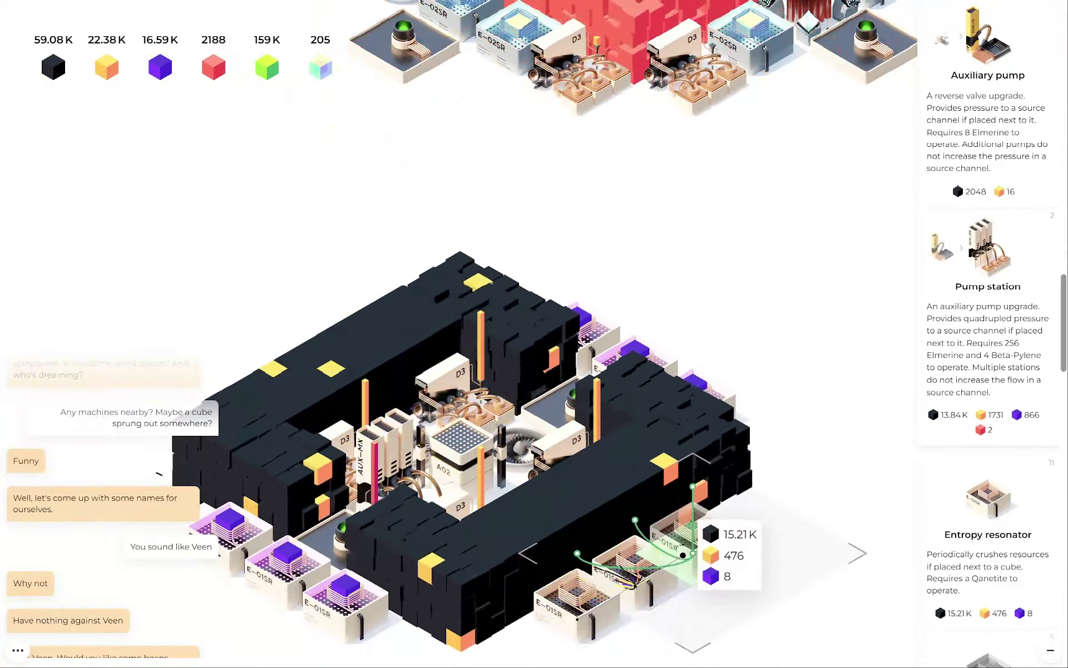
click(653, 557)
drag(652, 557, 476, 580)
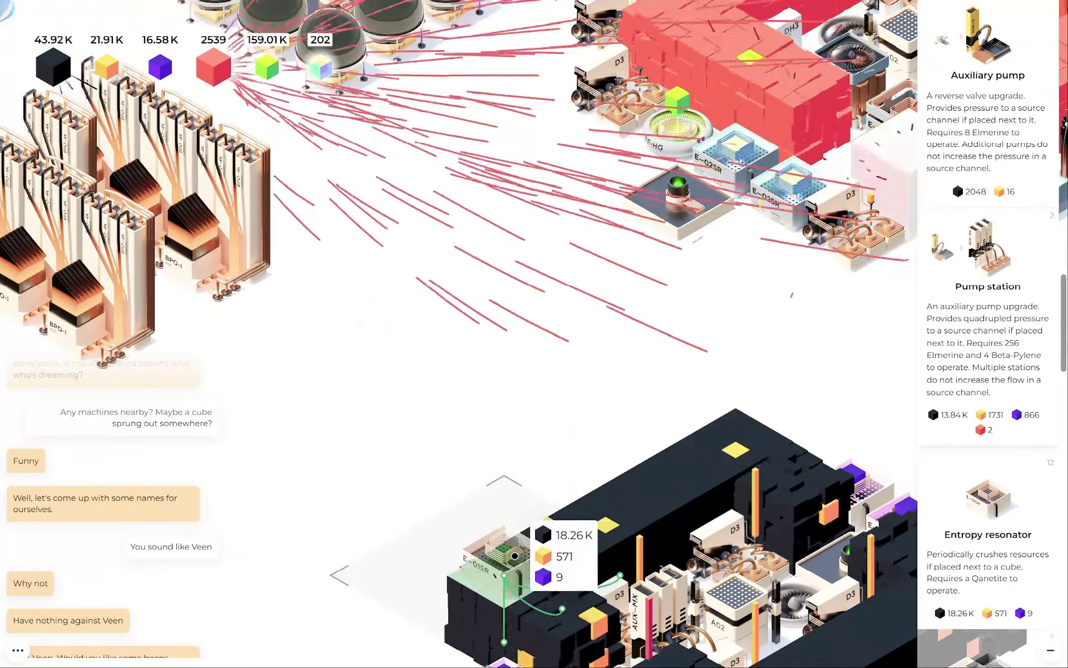
click(534, 554)
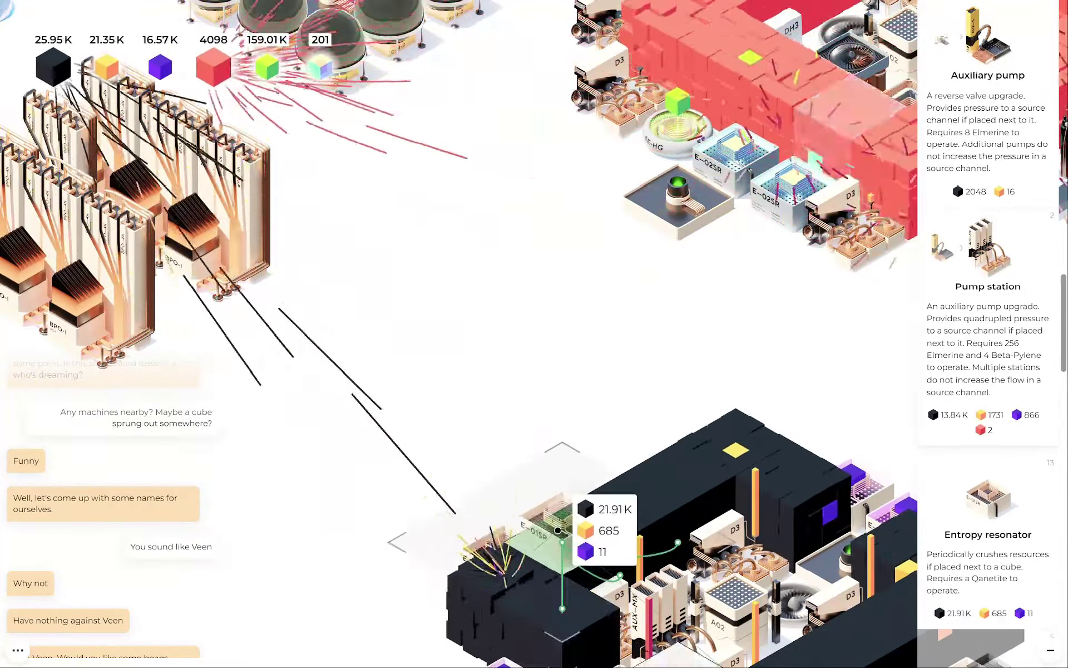
click(585, 526)
drag(607, 499, 534, 251)
scroll(981, 445, down, 5)
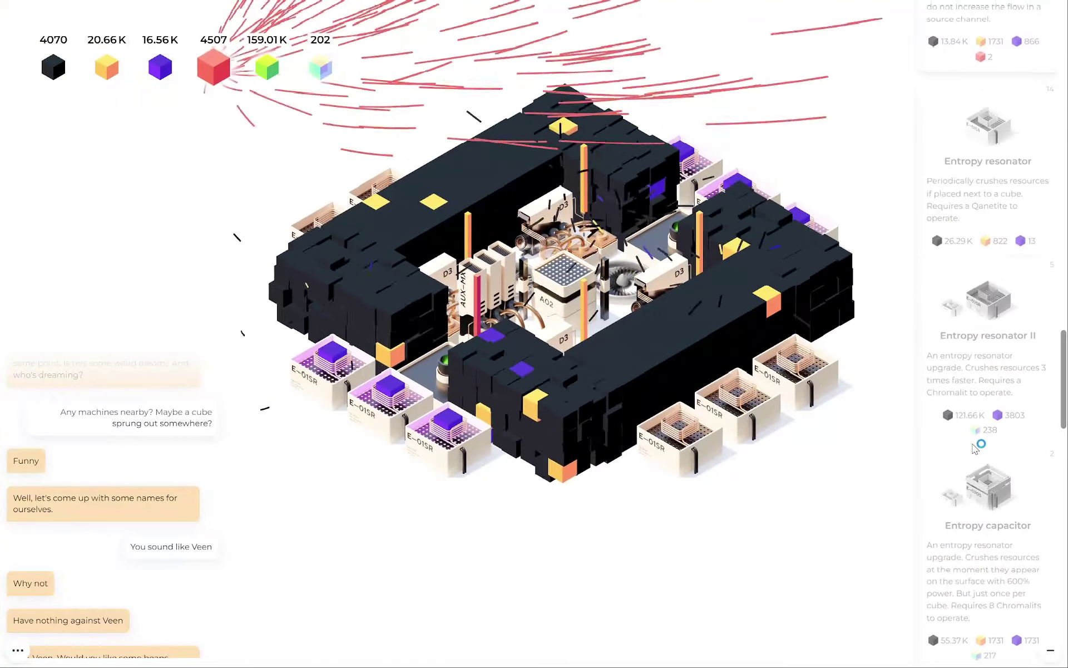
scroll(976, 448, down, 4)
scroll(976, 442, down, 4)
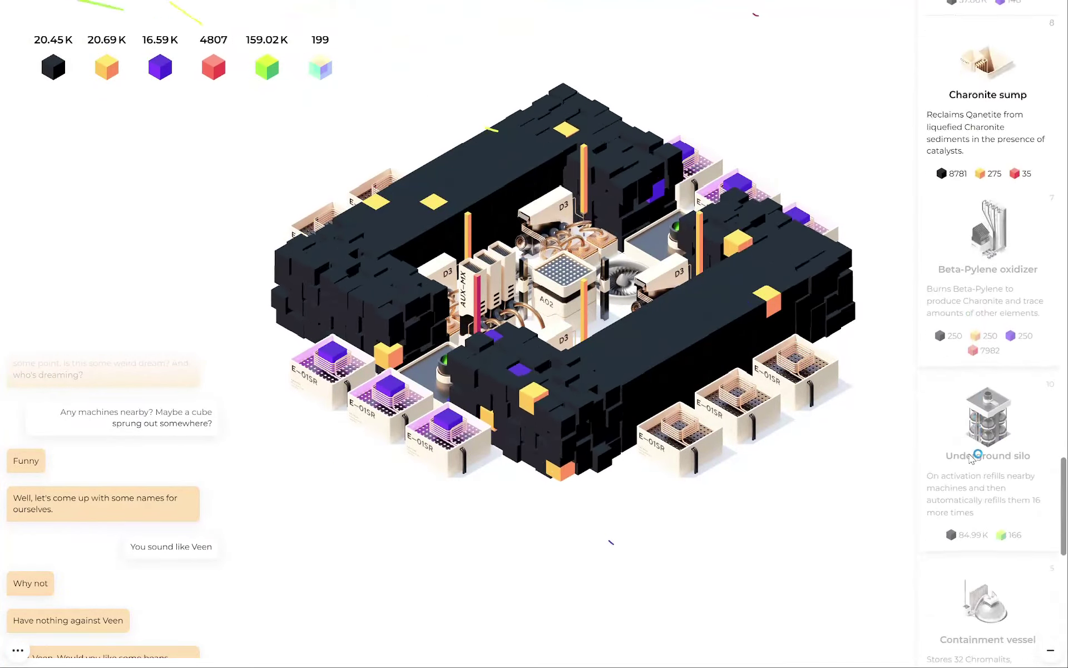
scroll(983, 342, down, 2)
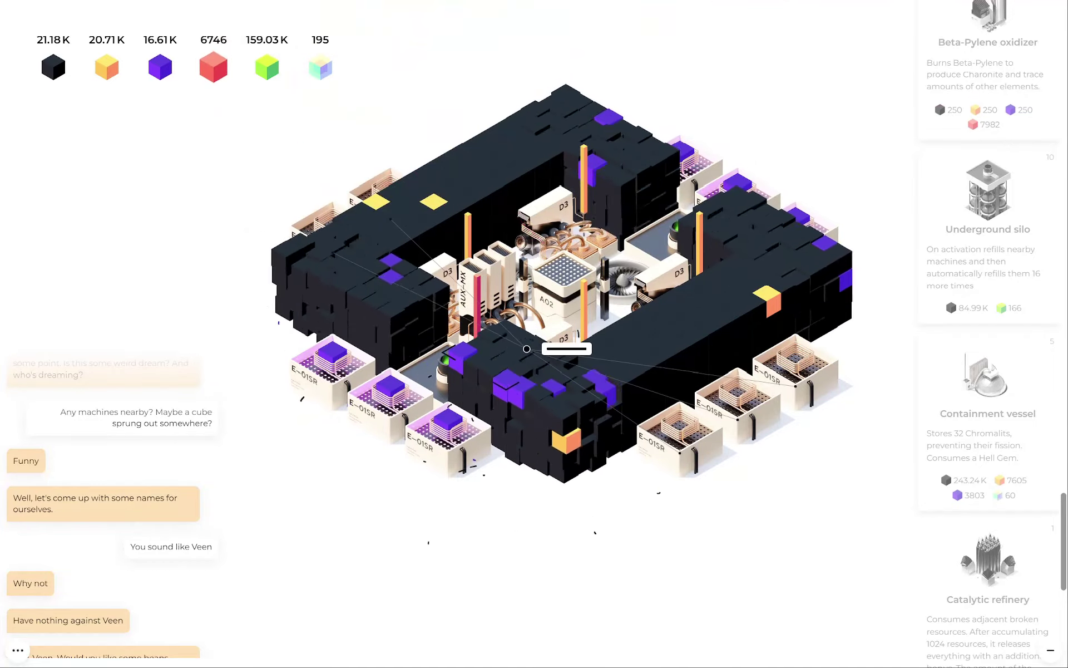
drag(527, 348, 401, 585)
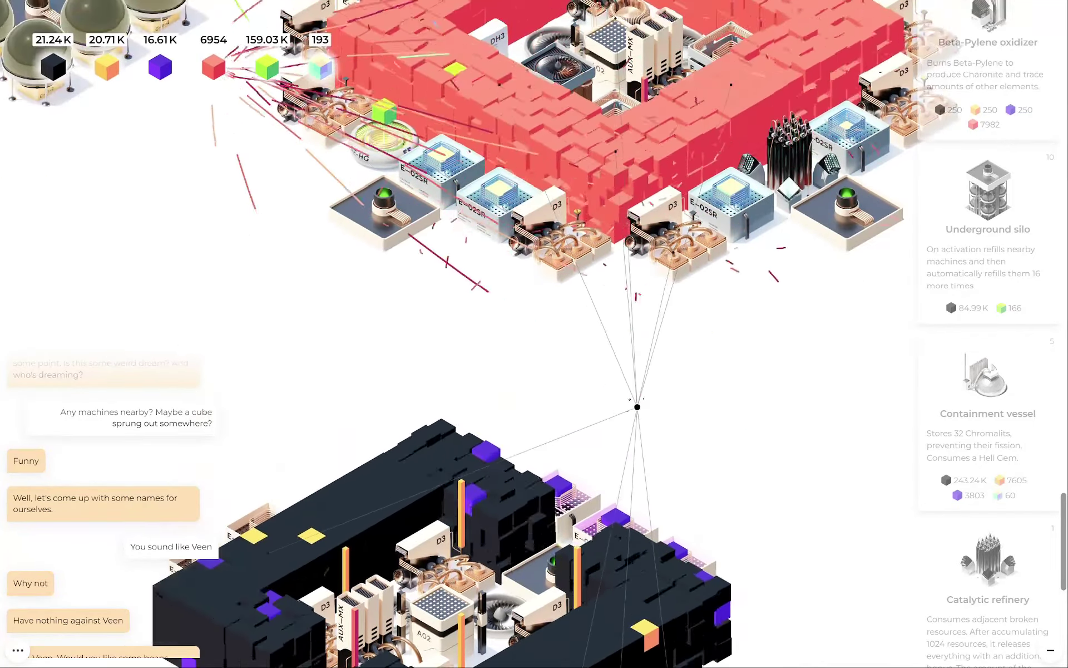
drag(637, 406, 544, 541)
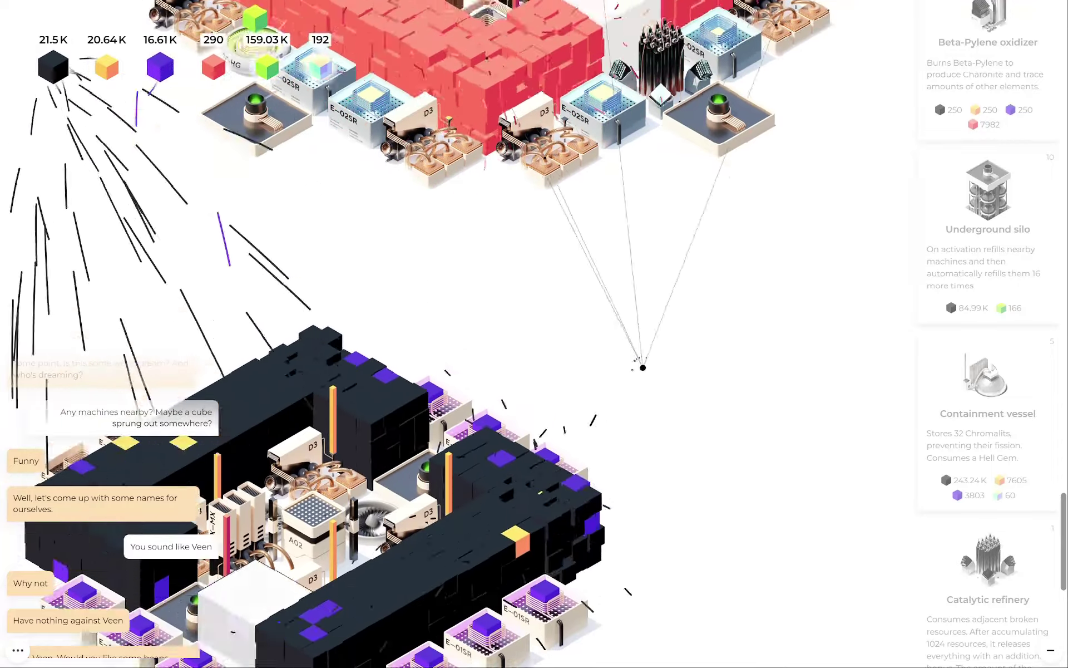
drag(643, 359, 618, 390)
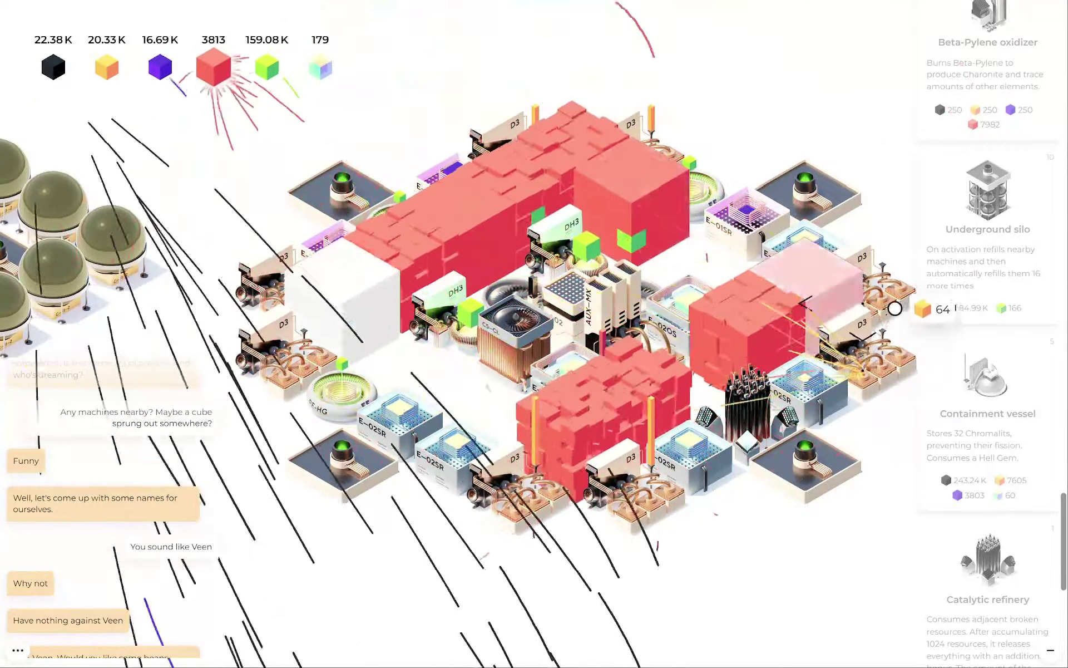
drag(785, 196, 876, 287)
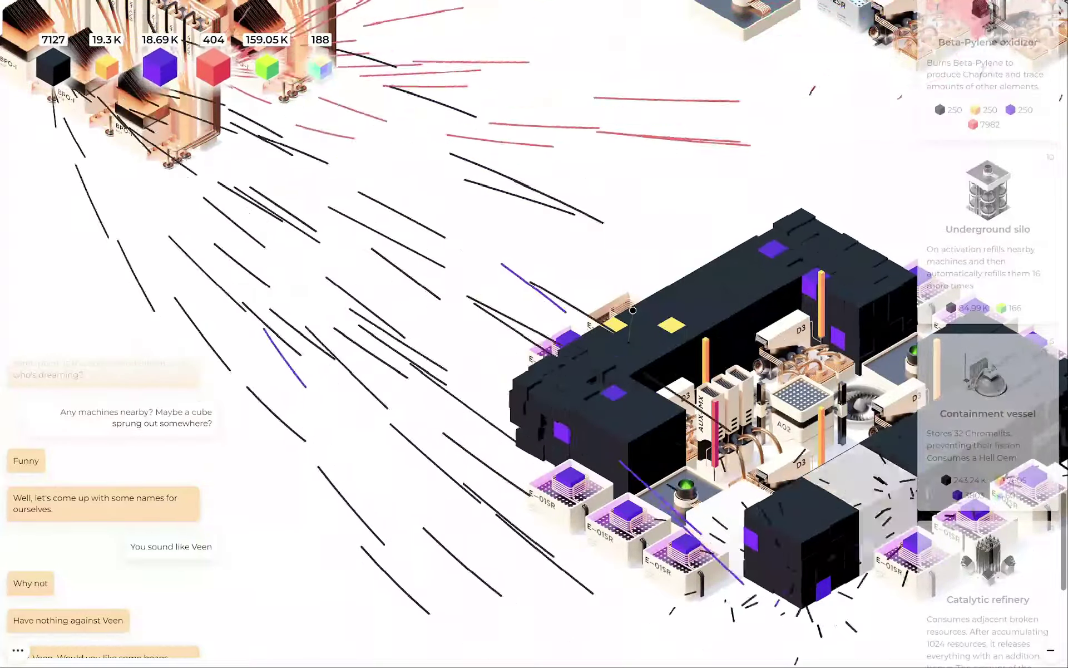
drag(624, 327, 434, 385)
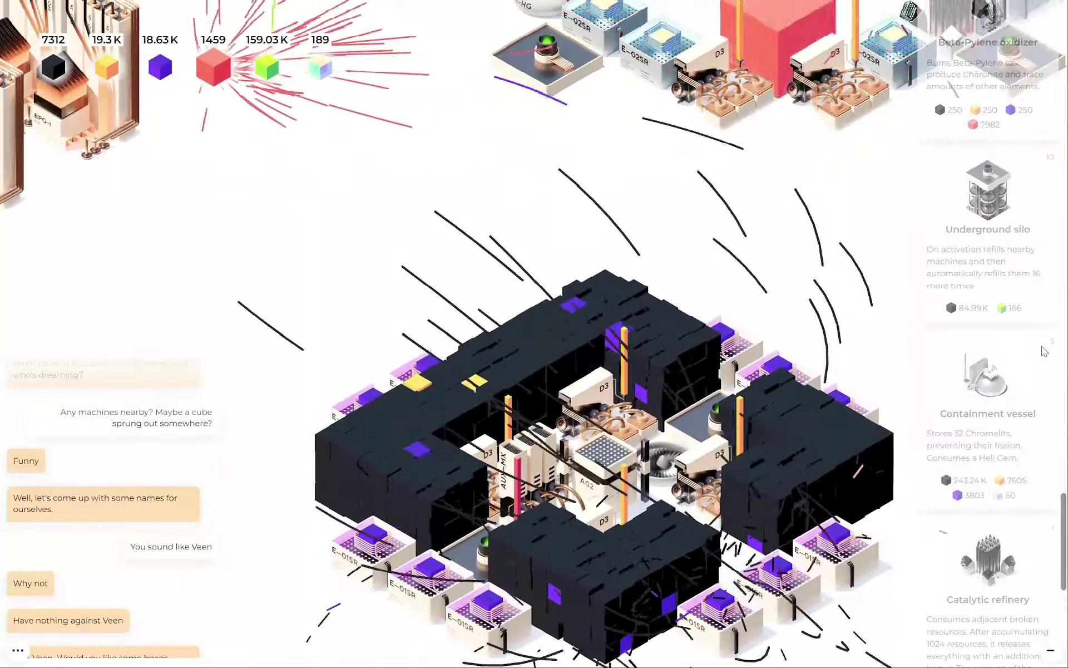
scroll(1043, 353, down, 5)
scroll(1035, 376, down, 5)
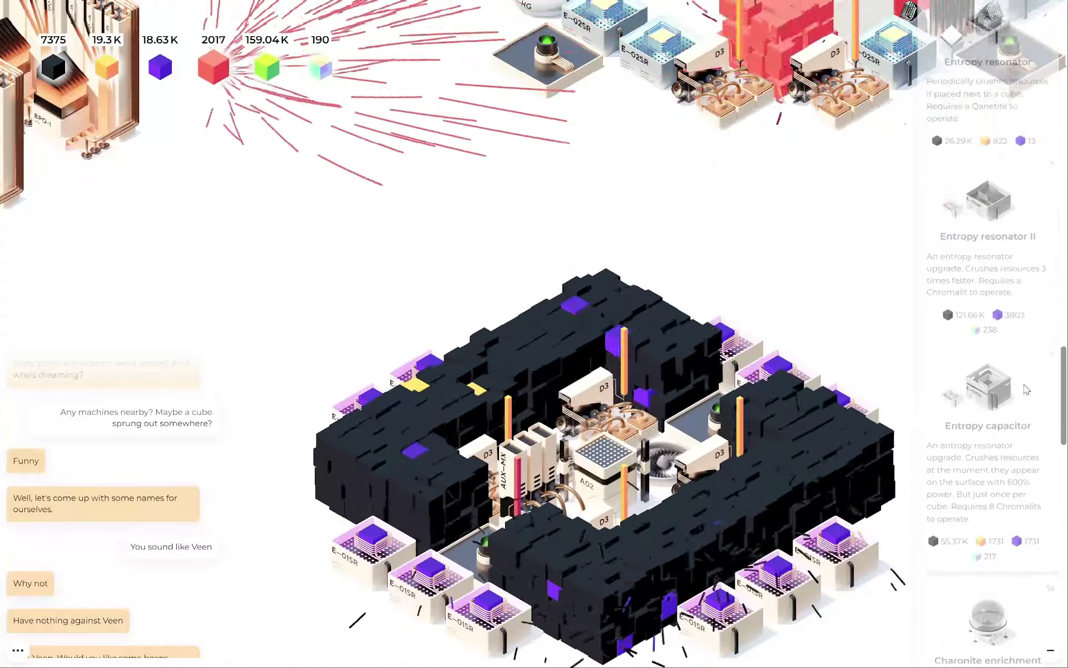
scroll(1027, 389, up, 5)
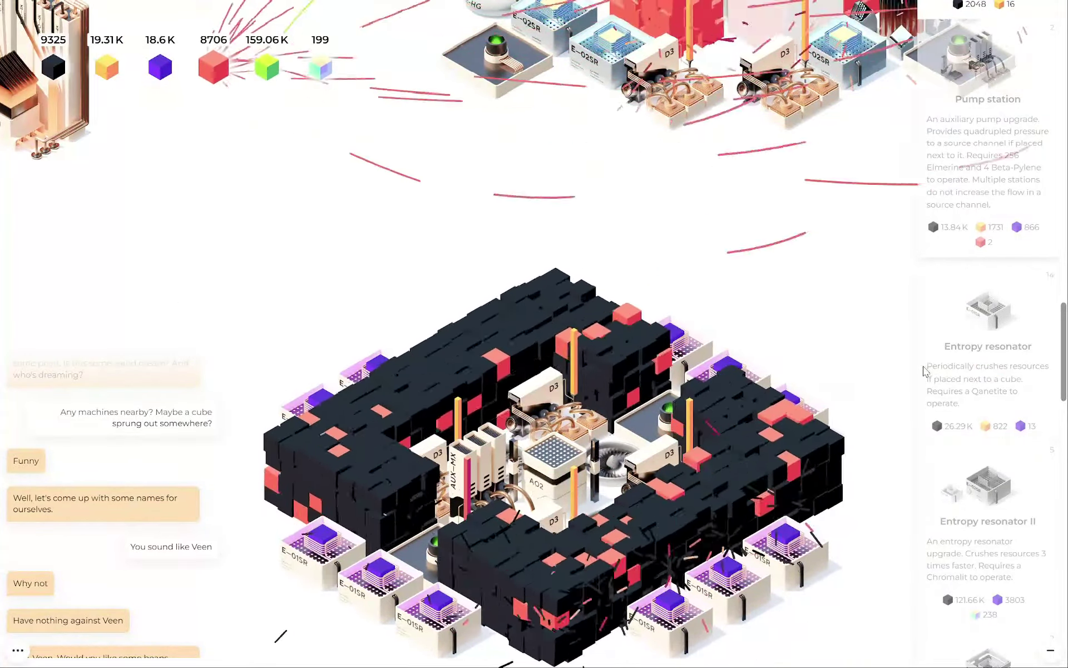
- Pan between the cube ring and dark dome cluster, ending centred on the red machine base
mouse_move(918, 342)
mouse_down()
mouse_move(832, 340)
mouse_move(696, 498)
mouse_up()
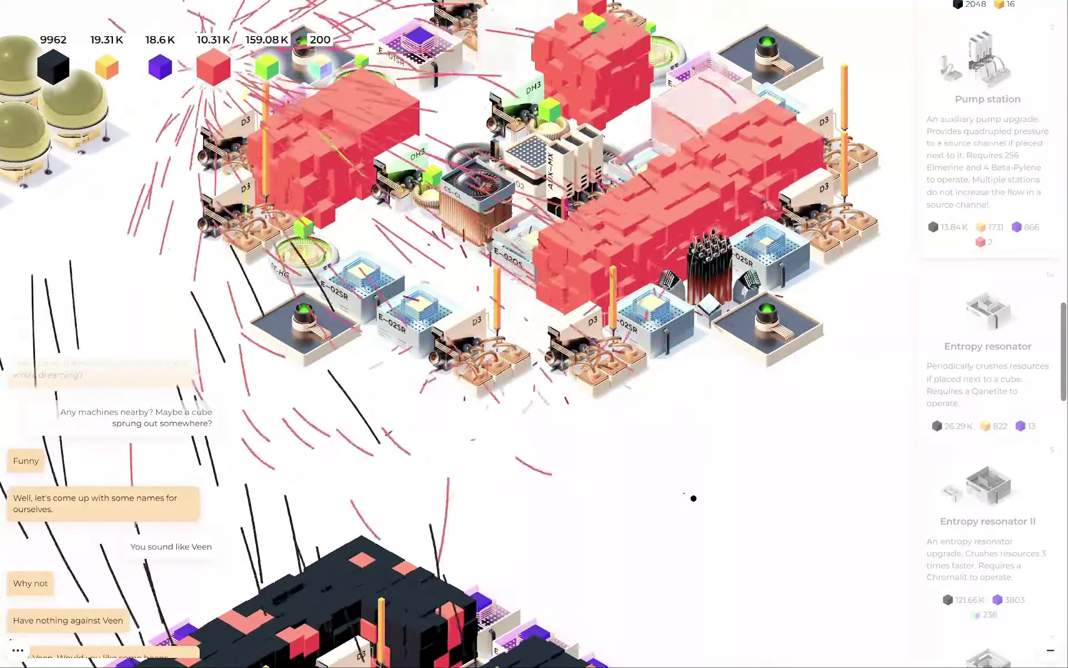
drag(697, 497, 694, 497)
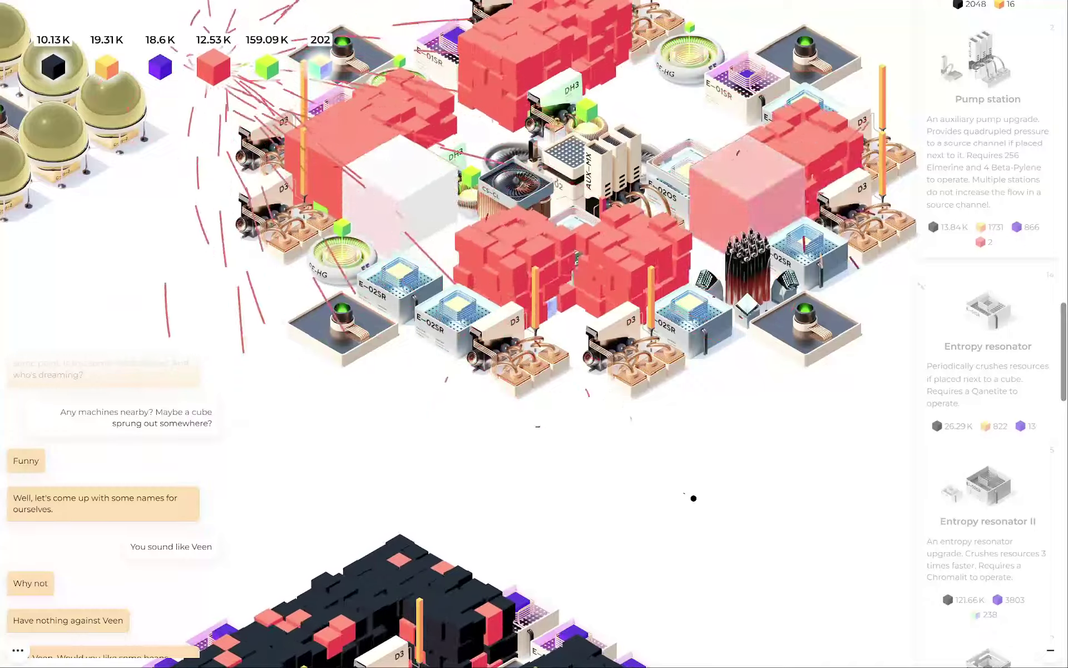
key(s)
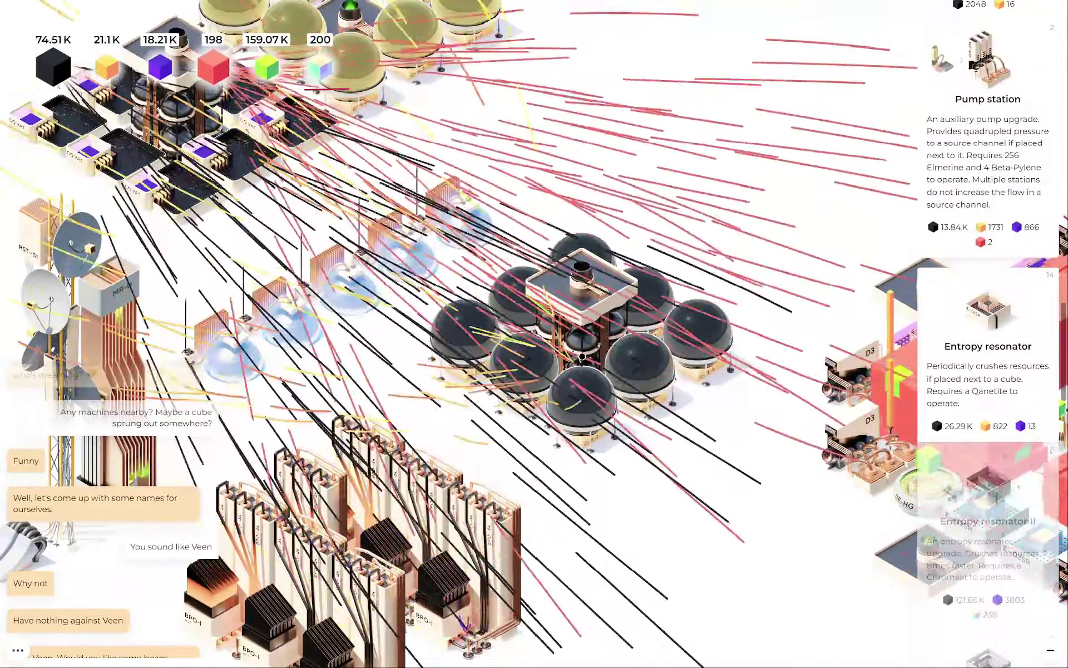
key(w)
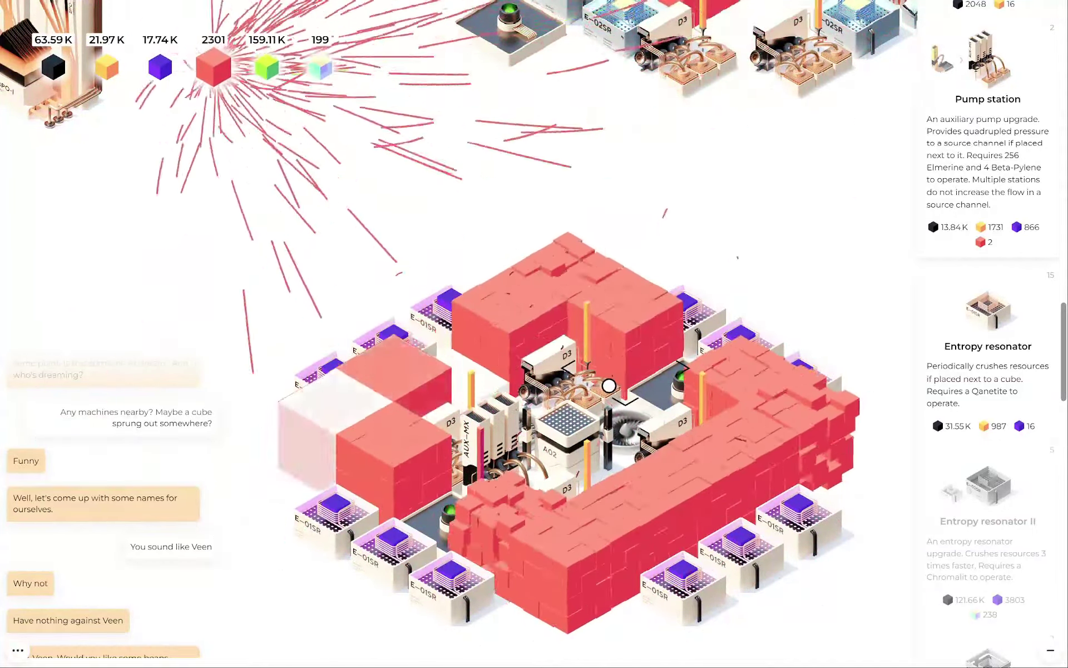
mouse_move(568, 540)
mouse_down()
mouse_move(682, 406)
mouse_move(716, 535)
mouse_move(730, 450)
mouse_up()
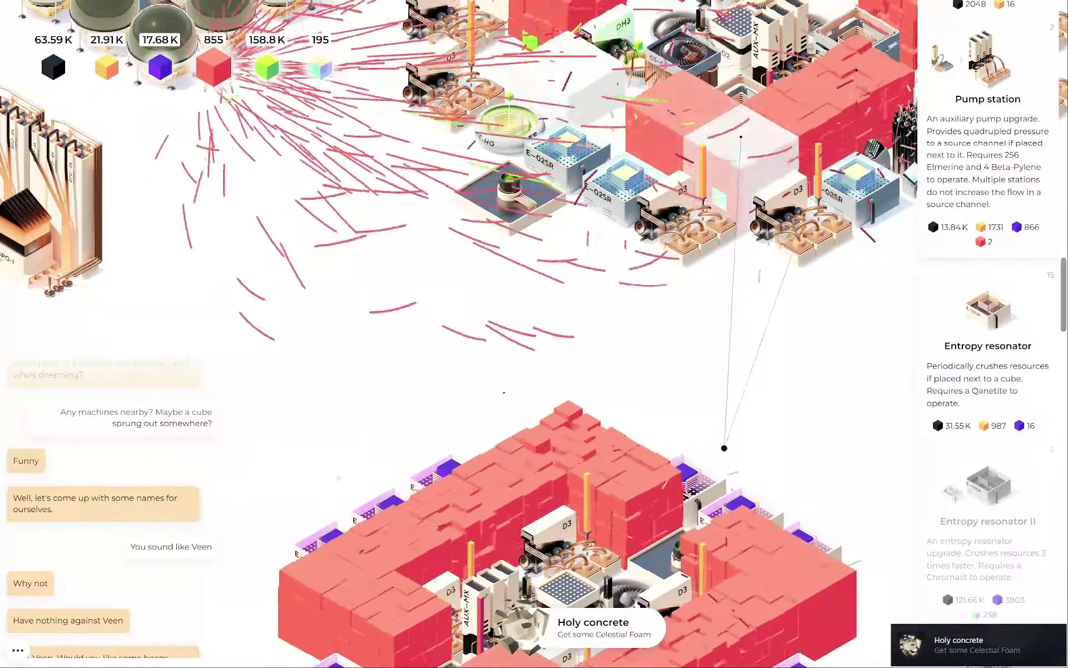
drag(730, 451, 584, 391)
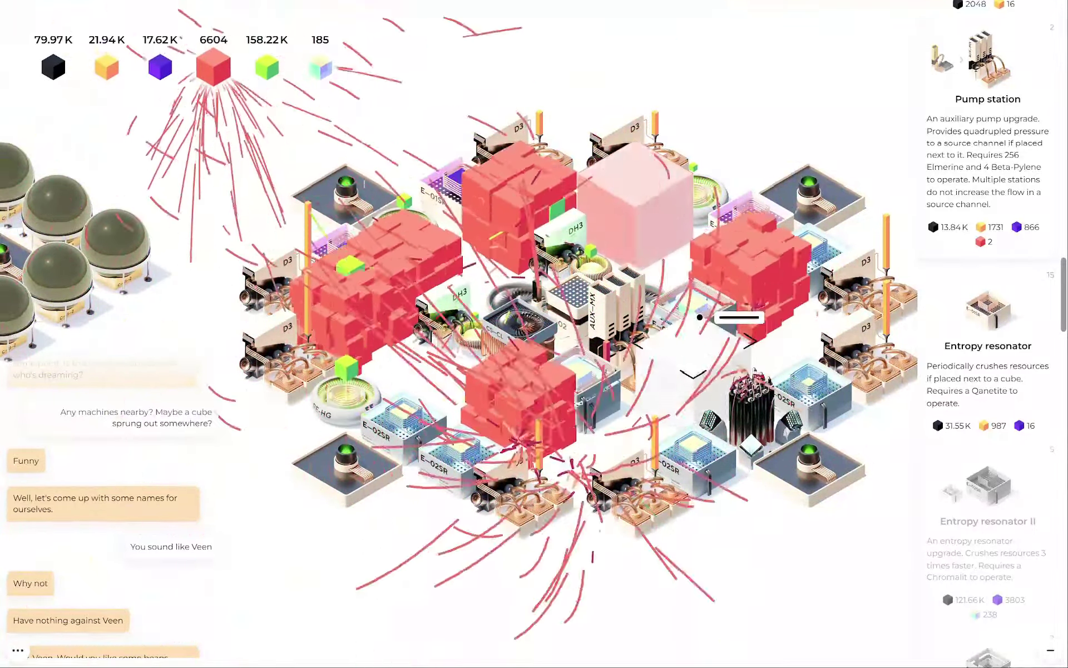
scroll(978, 420, up, 3)
scroll(978, 420, up, 3)
scroll(978, 420, up, 3)
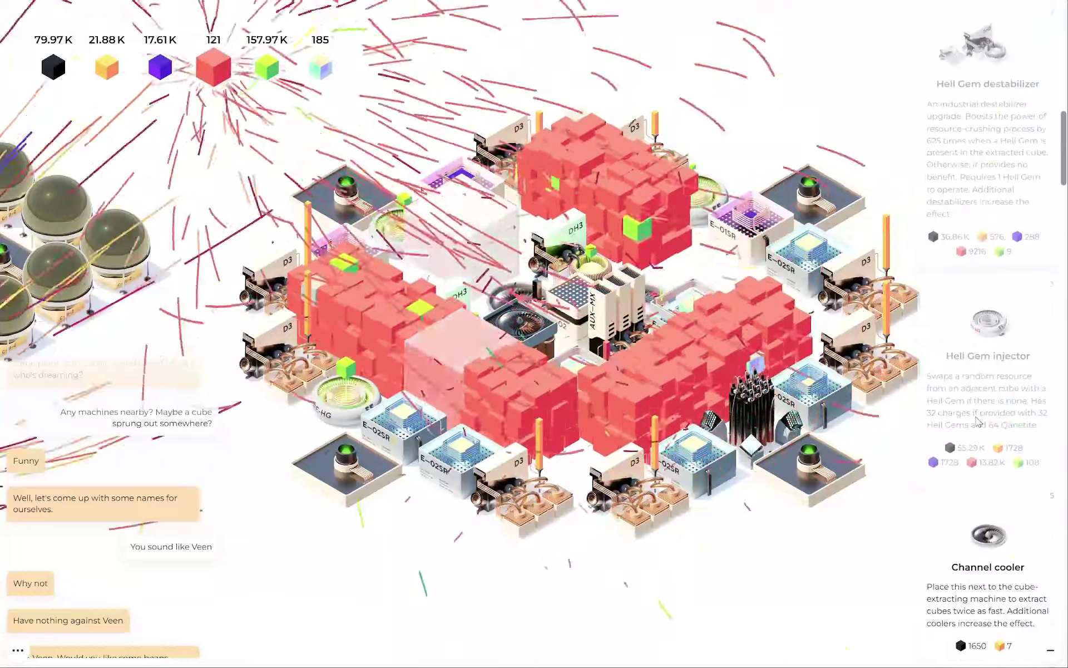
scroll(979, 420, up, 3)
scroll(978, 420, up, 3)
scroll(978, 420, up, 2)
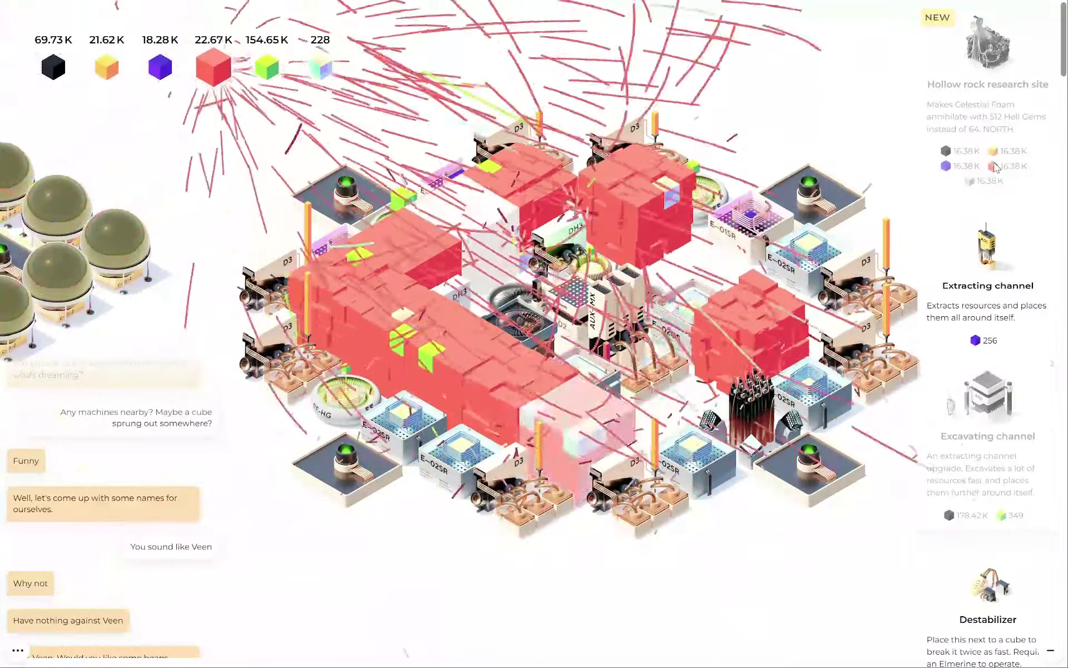
scroll(994, 167, down, 4)
scroll(994, 167, down, 3)
scroll(995, 167, down, 3)
scroll(995, 167, down, 2)
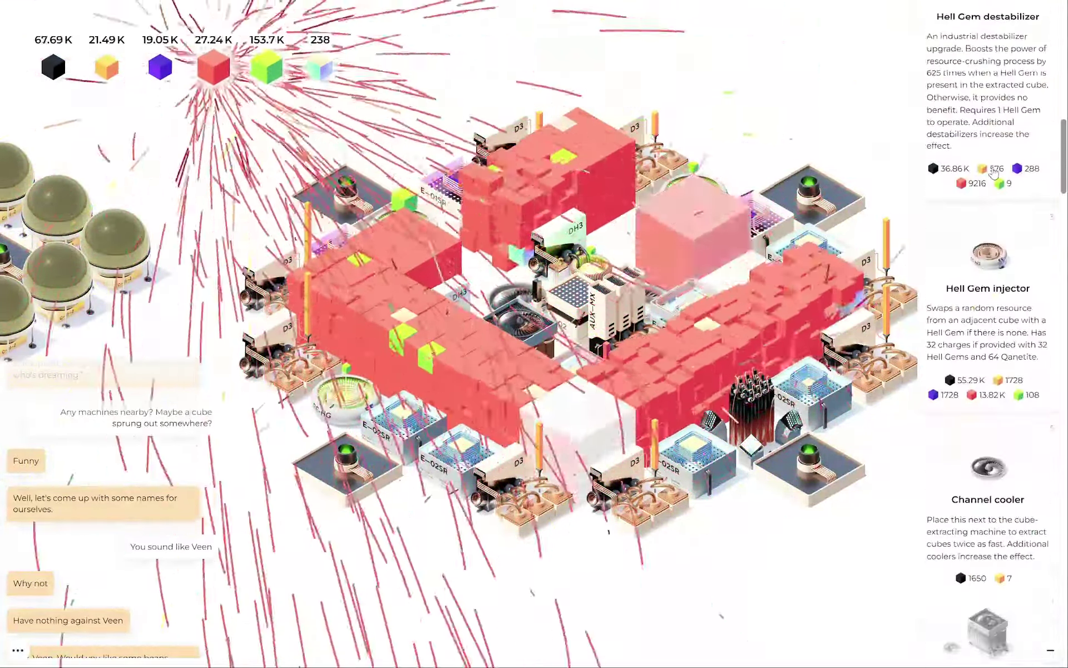
scroll(995, 171, down, 3)
scroll(995, 171, down, 2)
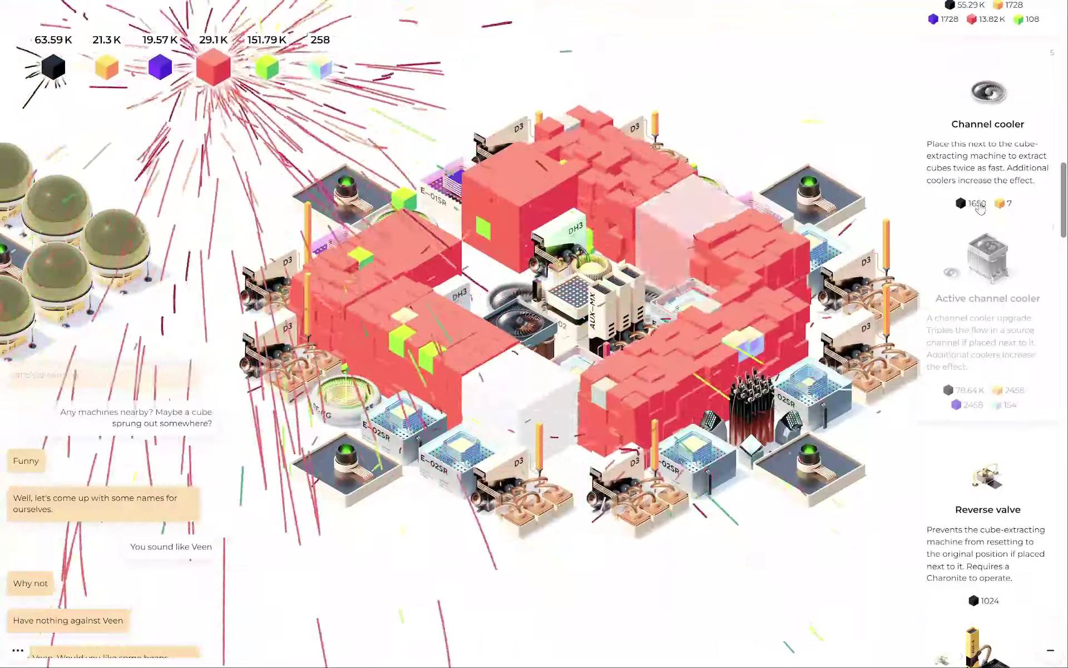
scroll(981, 207, down, 3)
scroll(981, 207, down, 3)
scroll(980, 207, down, 2)
scroll(981, 207, down, 1)
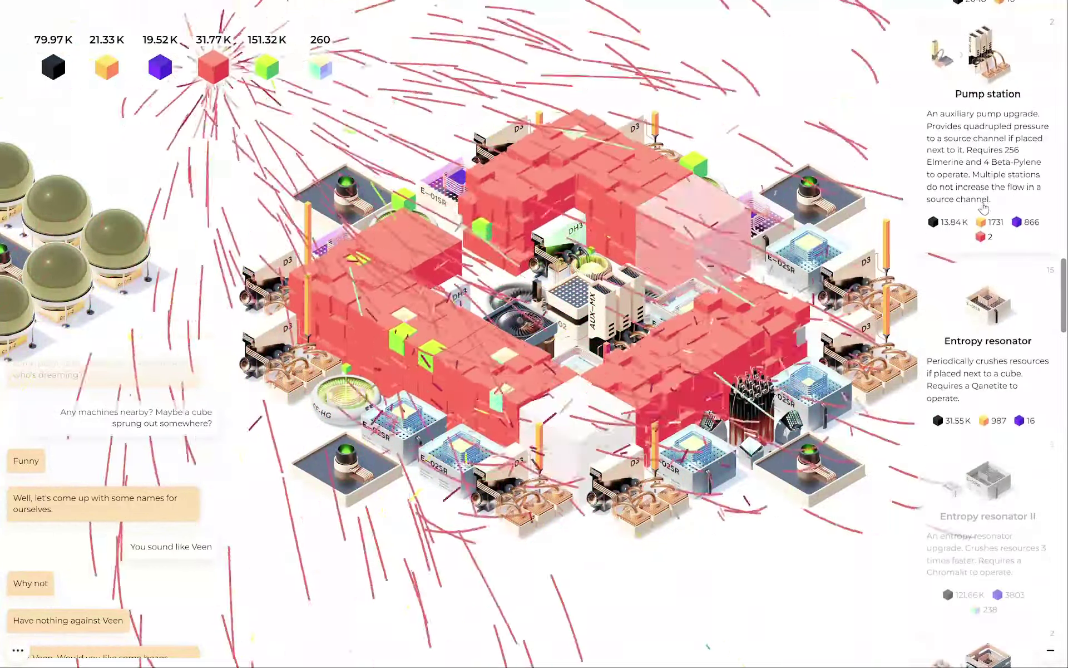
scroll(984, 210, down, 3)
scroll(983, 211, down, 2)
scroll(983, 211, down, 2)
scroll(984, 210, down, 2)
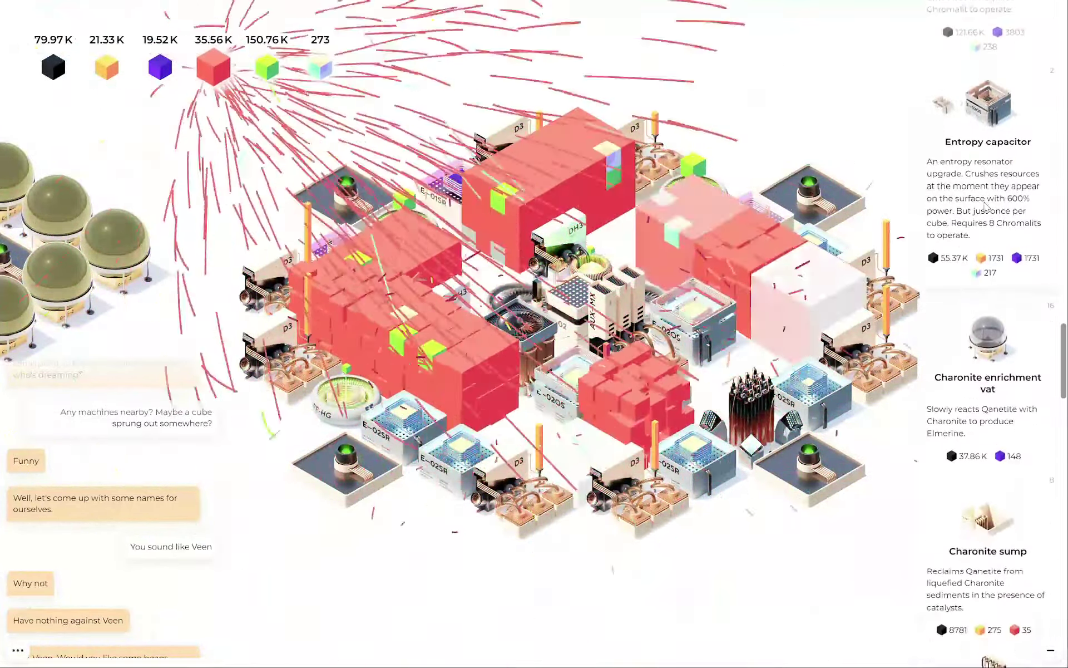
scroll(985, 207, down, 3)
scroll(985, 207, down, 1)
scroll(984, 207, down, 3)
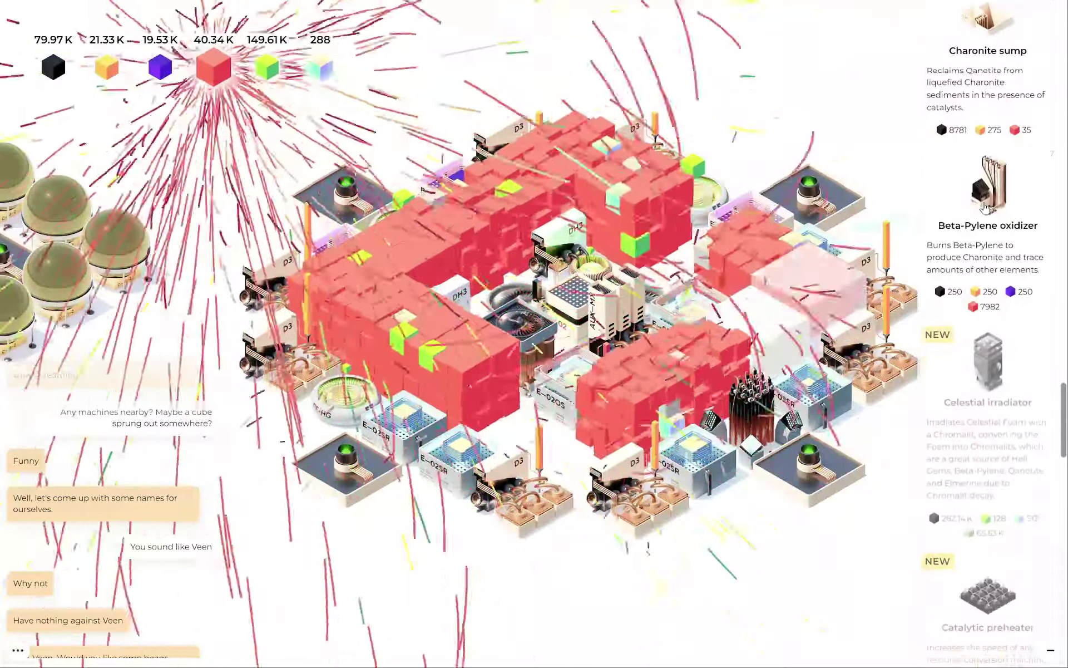
scroll(987, 207, down, 2)
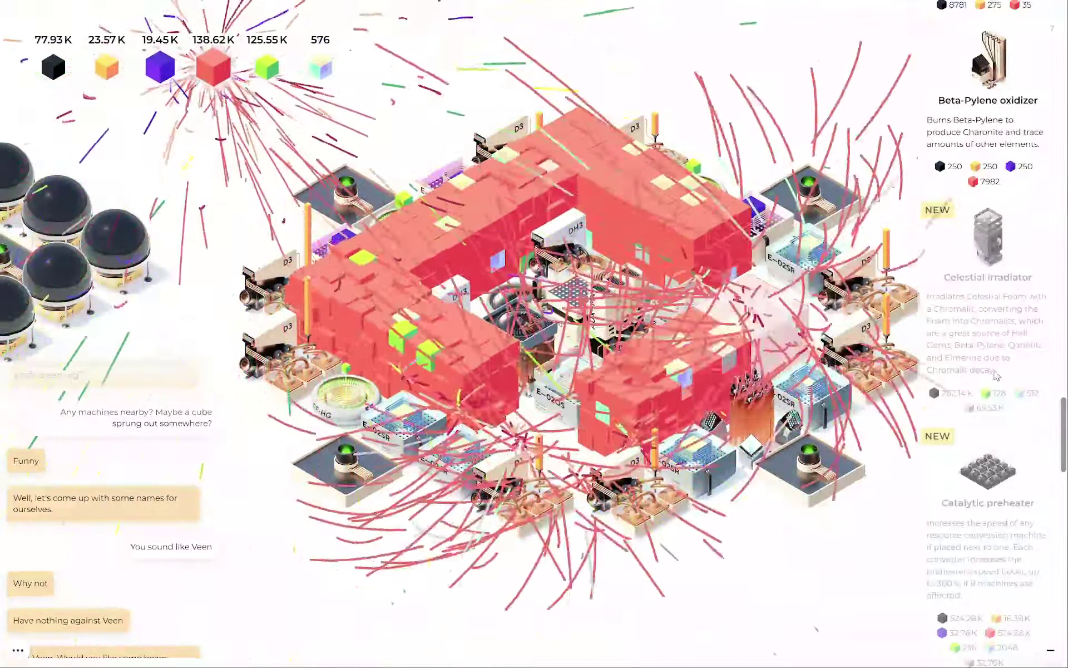
scroll(996, 373, down, 3)
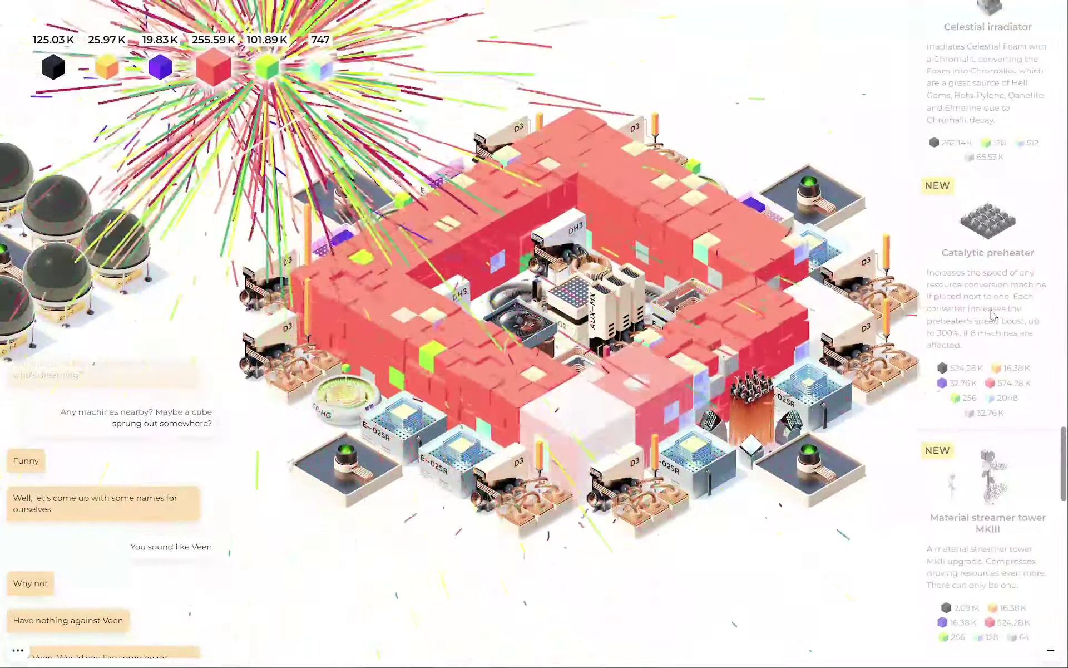
scroll(992, 278, down, 3)
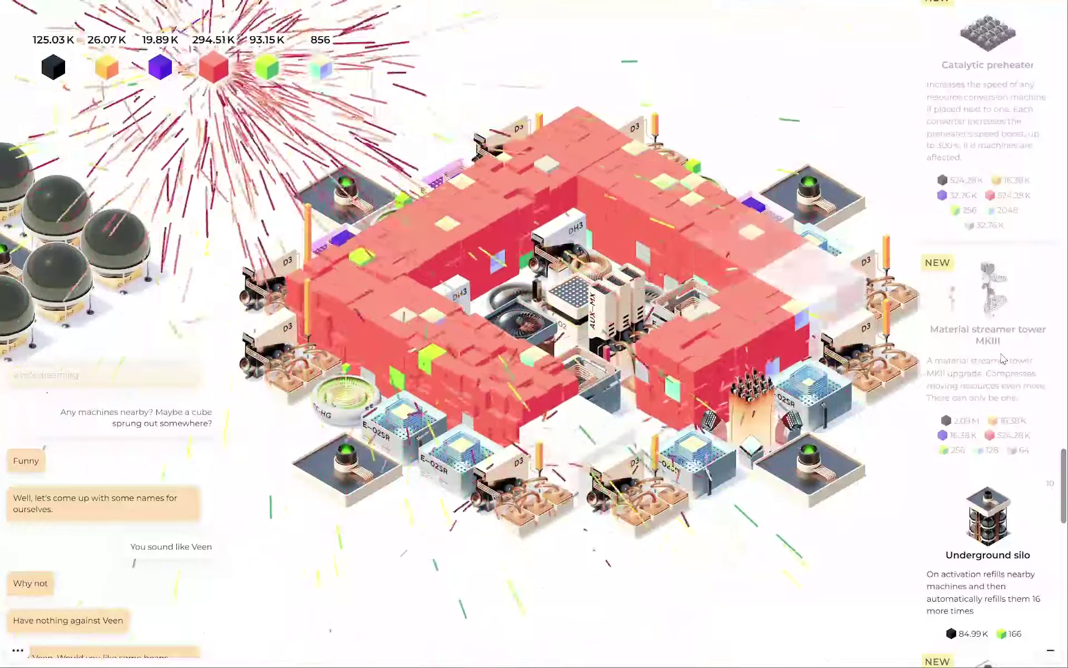
scroll(1001, 351, down, 3)
scroll(1003, 359, down, 3)
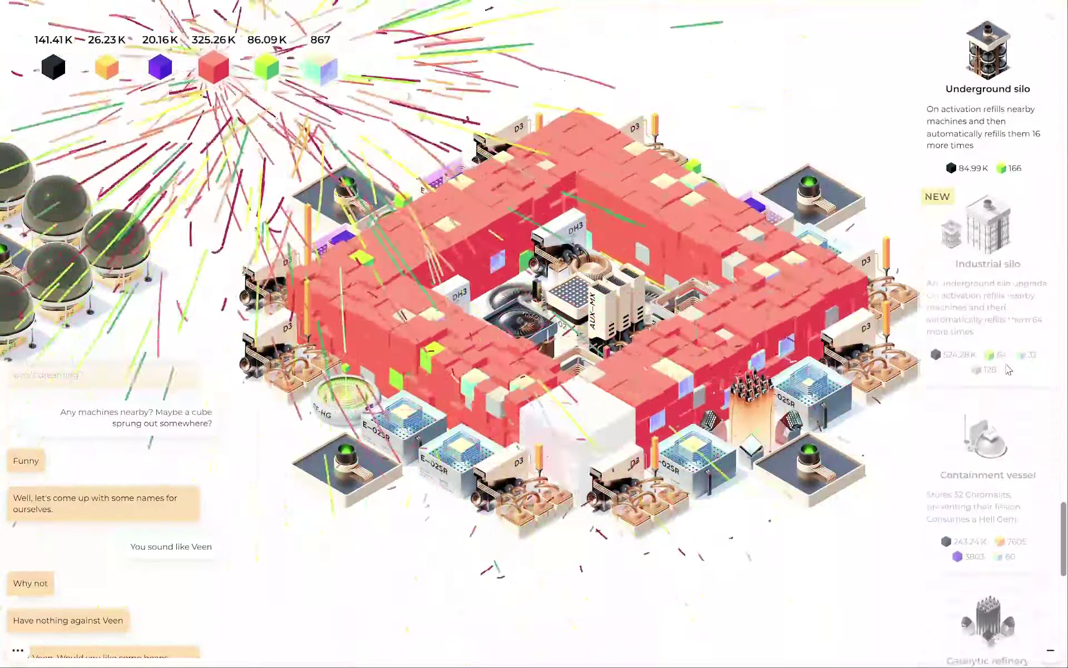
scroll(1004, 357, down, 5)
scroll(1009, 370, down, 5)
scroll(1010, 370, down, 4)
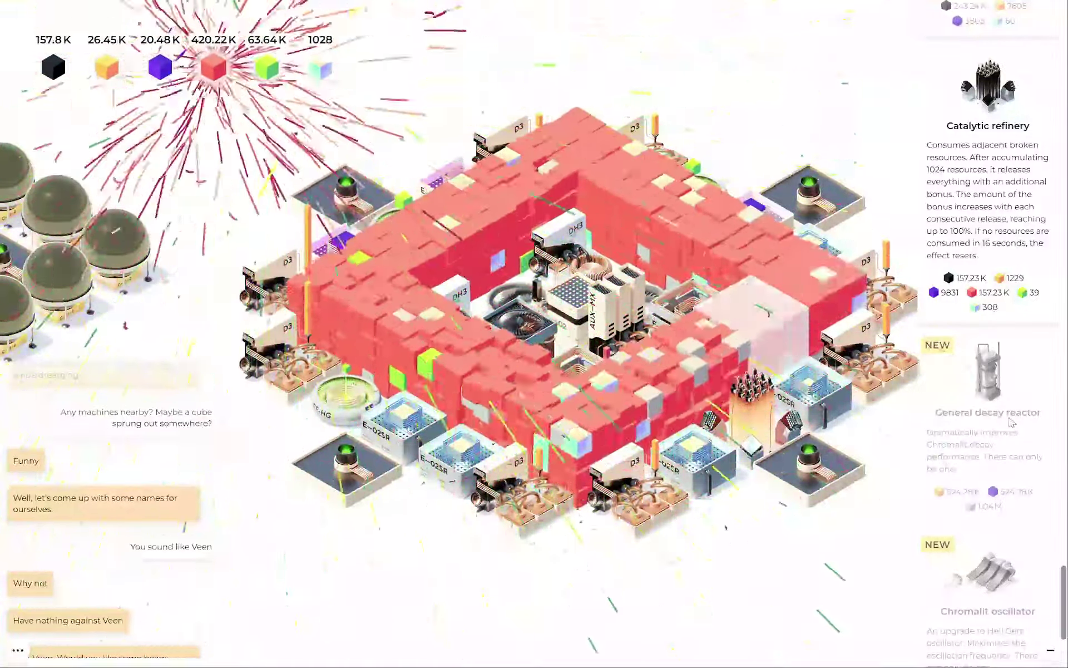
scroll(1011, 421, down, 3)
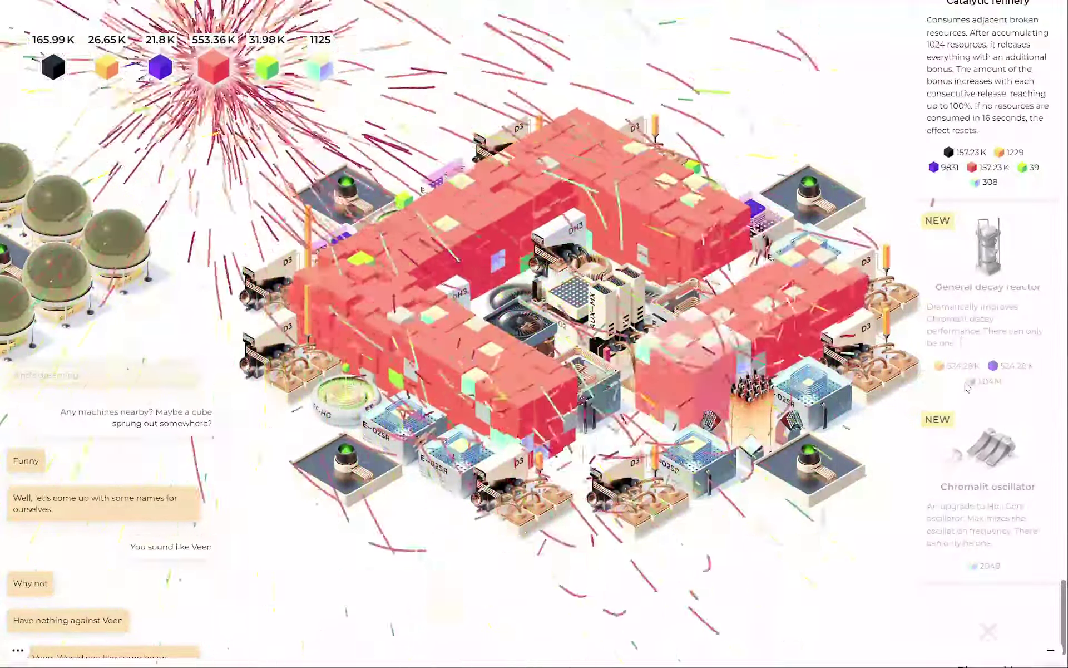
scroll(994, 367, down, 2)
scroll(994, 368, down, 1)
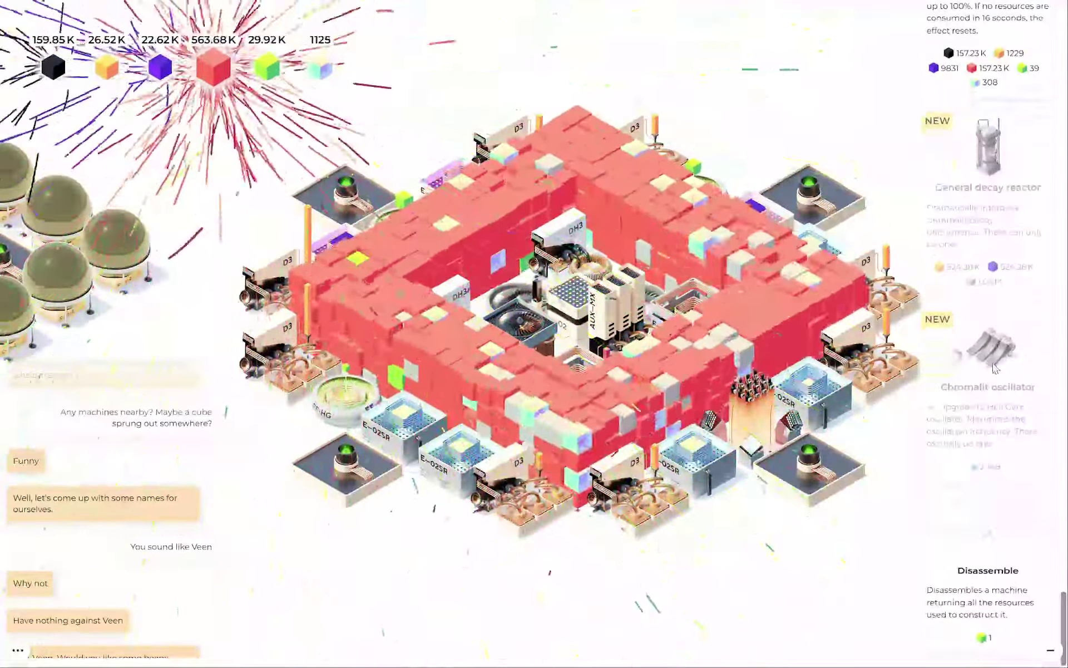
scroll(995, 368, up, 3)
scroll(1001, 417, up, 3)
scroll(1000, 497, up, 3)
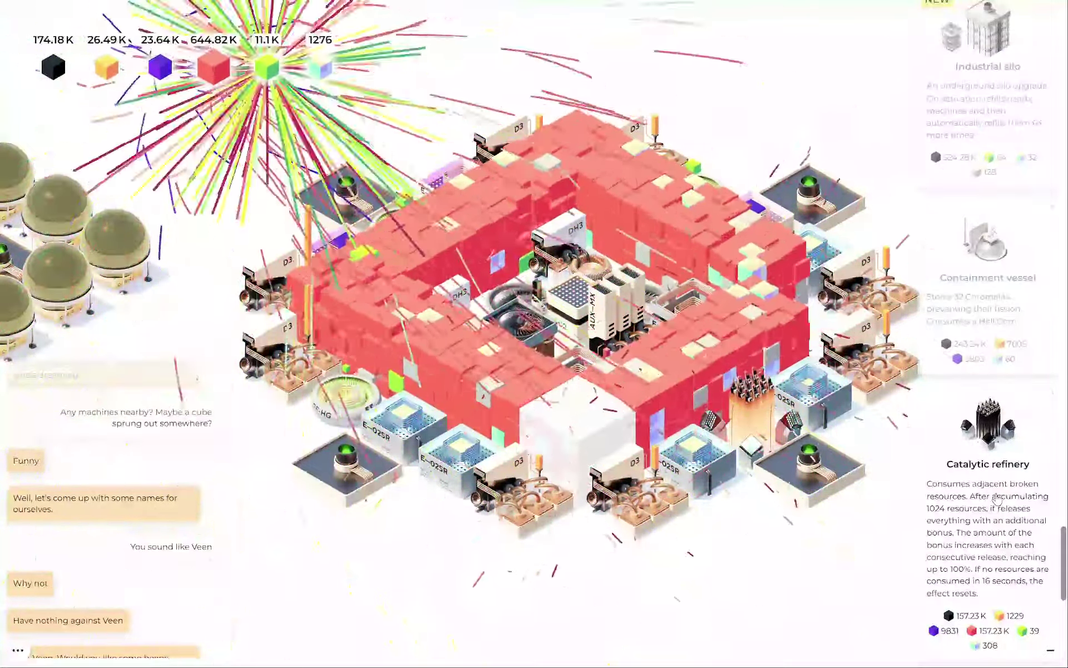
scroll(998, 497, up, 3)
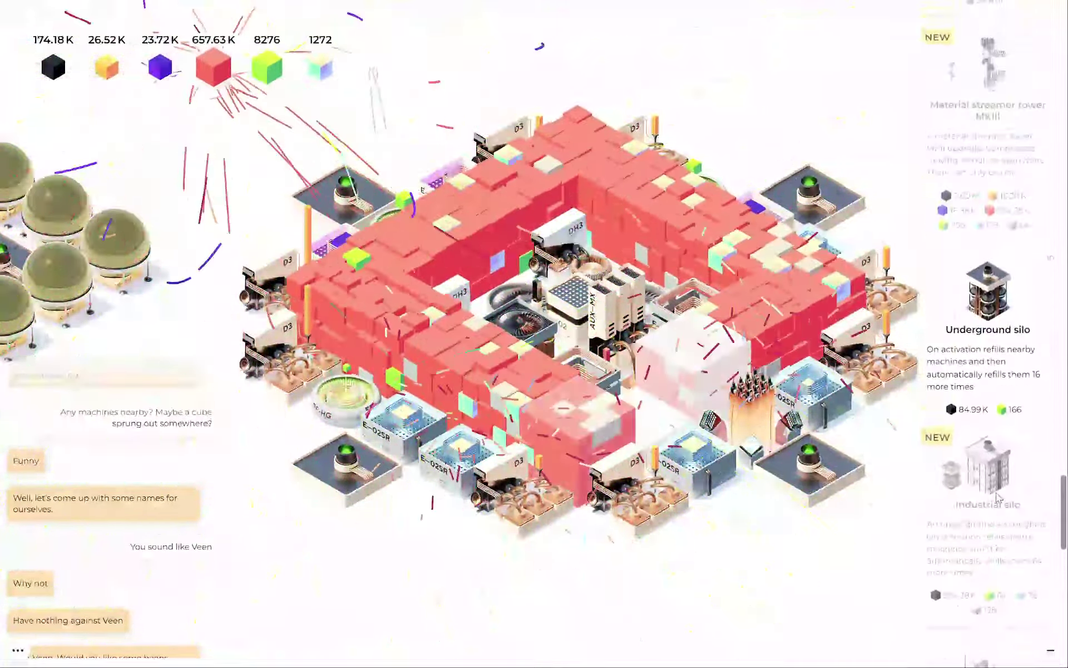
scroll(999, 495, up, 5)
scroll(998, 497, up, 5)
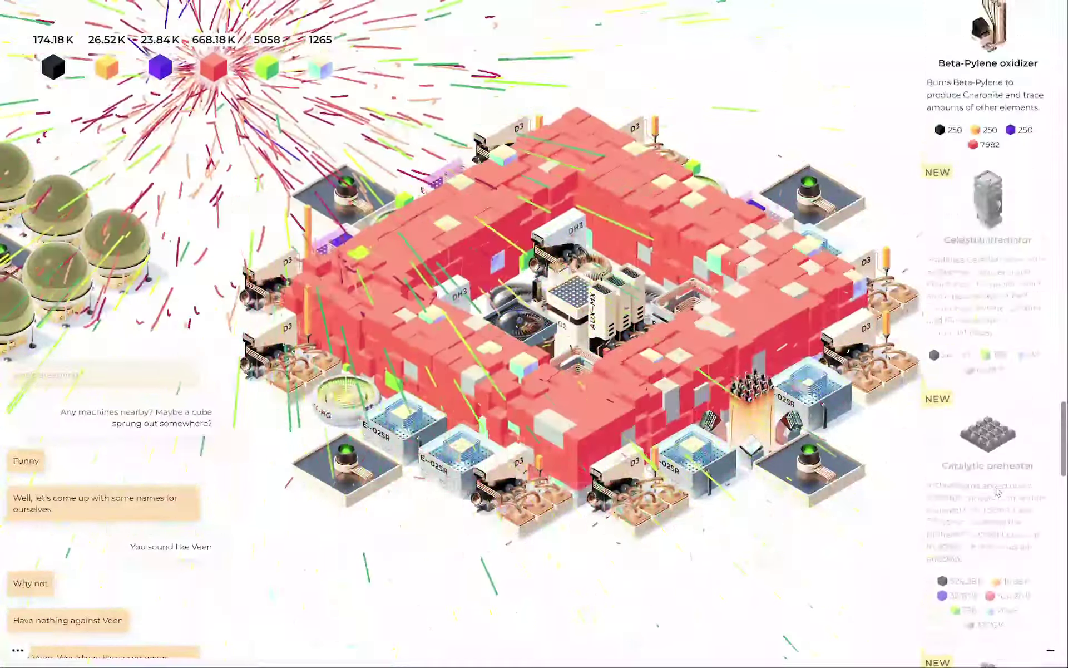
scroll(998, 492, up, 5)
scroll(998, 493, up, 5)
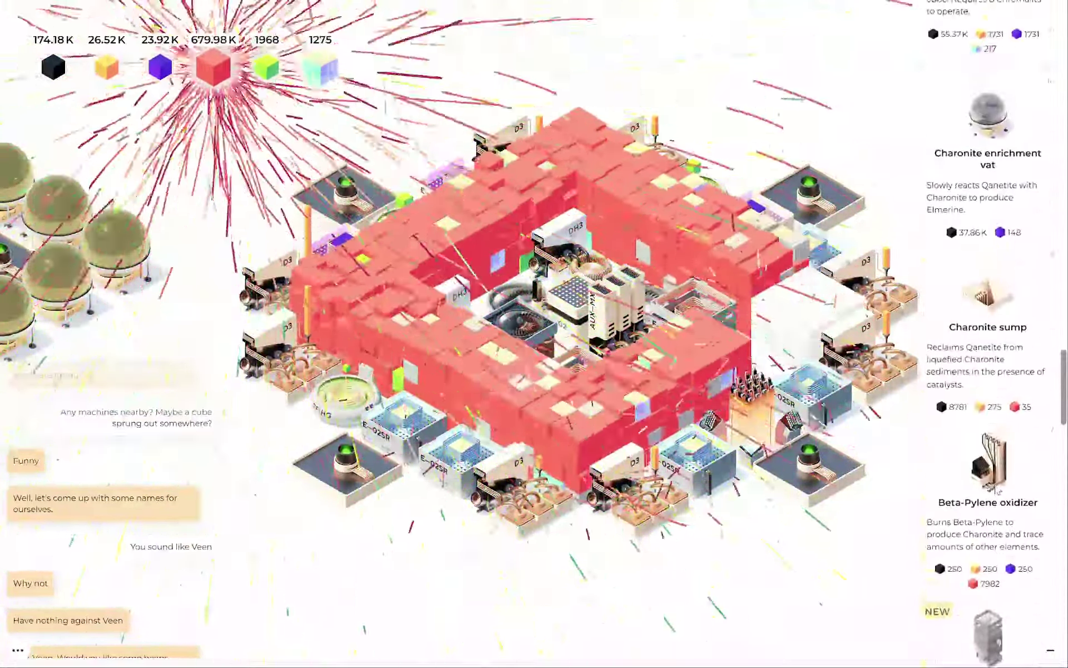
scroll(998, 491, up, 5)
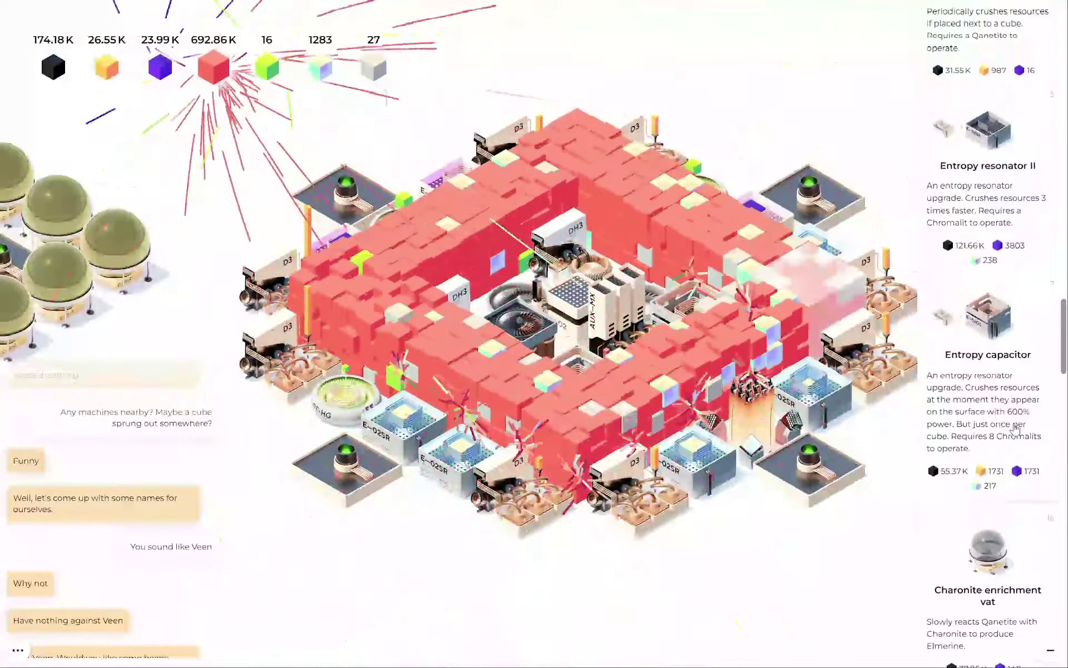
scroll(1010, 434, up, 5)
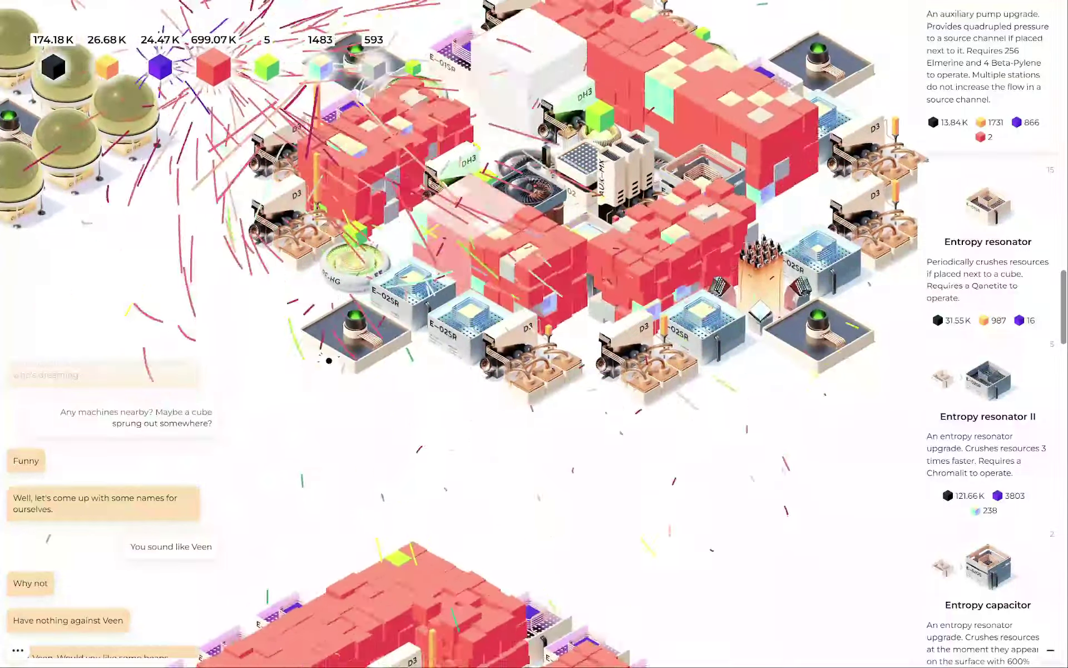
- Place a Beta-Pylene oxidizer beside the dome-side oxidizer cluster, then pan back to the red cubes
mouse_move(571, 260)
mouse_down()
mouse_move(382, 475)
mouse_move(250, 373)
mouse_move(480, 233)
mouse_move(250, 84)
mouse_up()
click(251, 373)
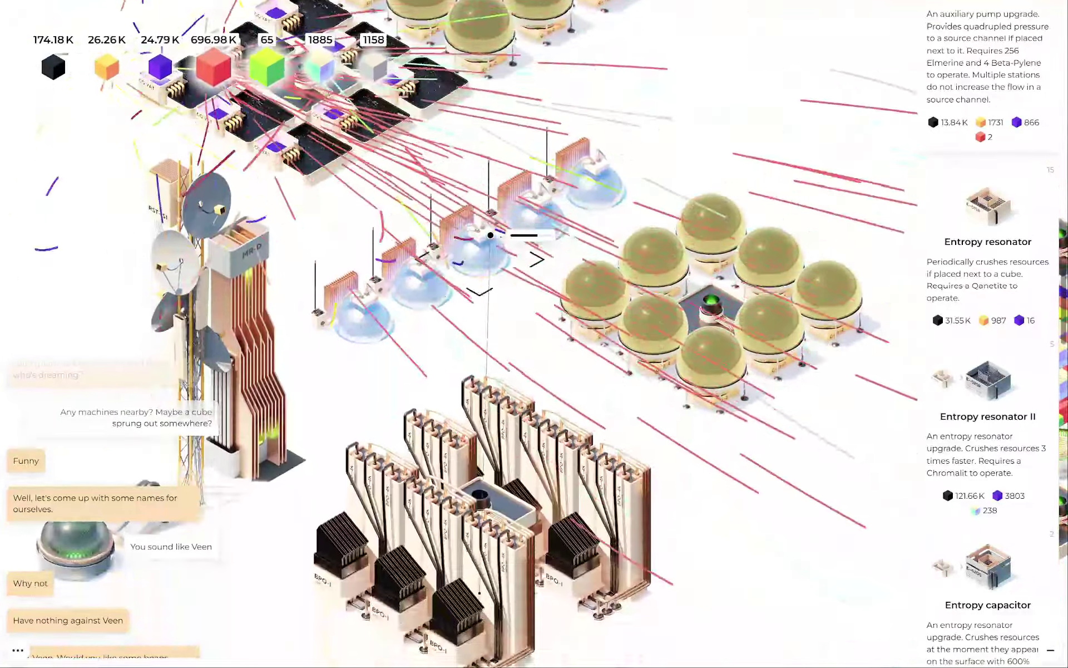
drag(501, 417, 541, 289)
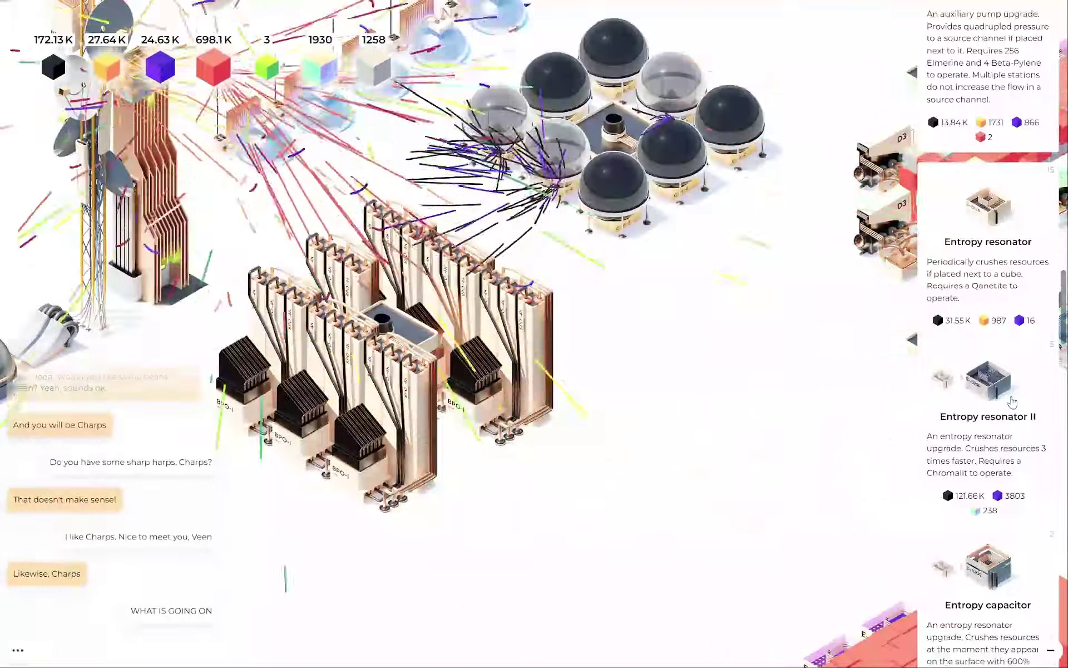
scroll(993, 334, down, 5)
click(988, 359)
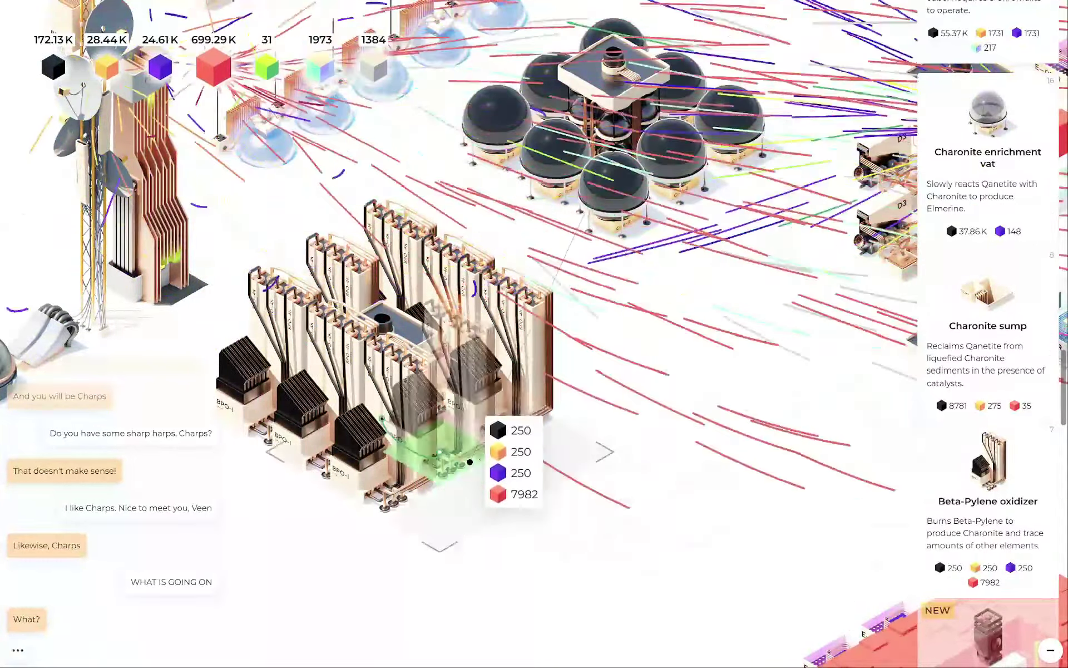
click(623, 493)
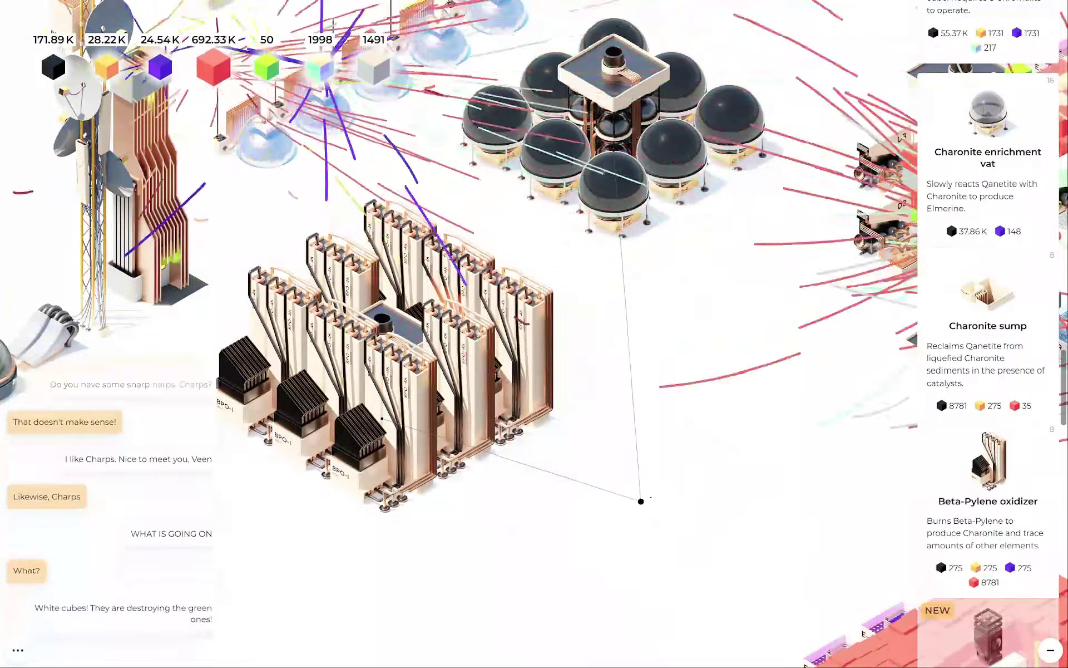
drag(584, 418, 250, 125)
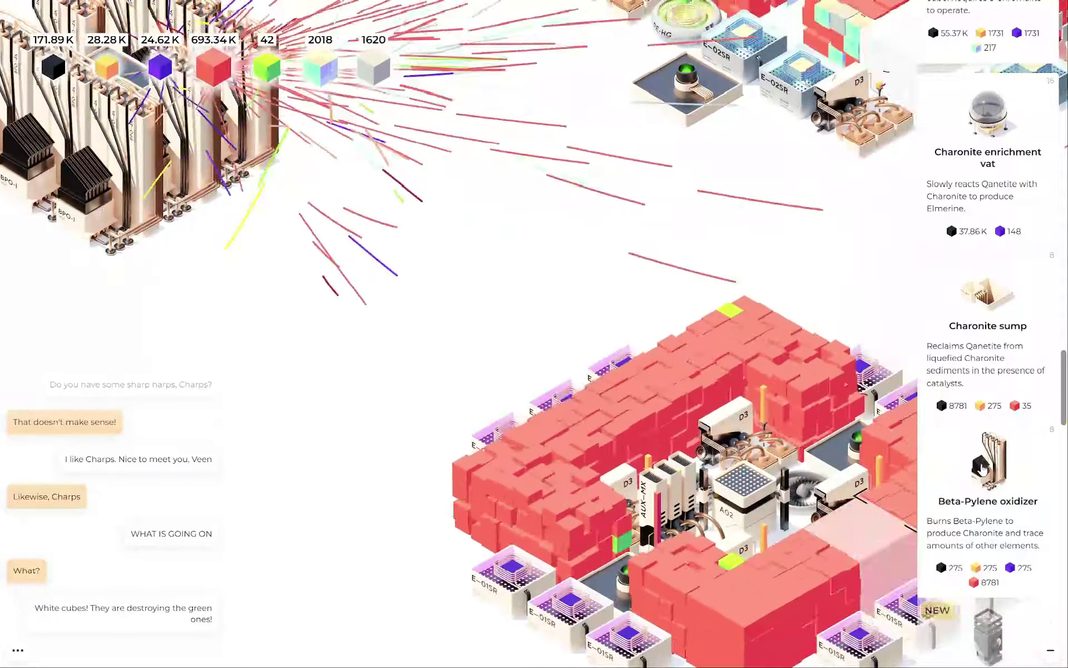
drag(751, 501, 501, 251)
scroll(987, 418, down, 4)
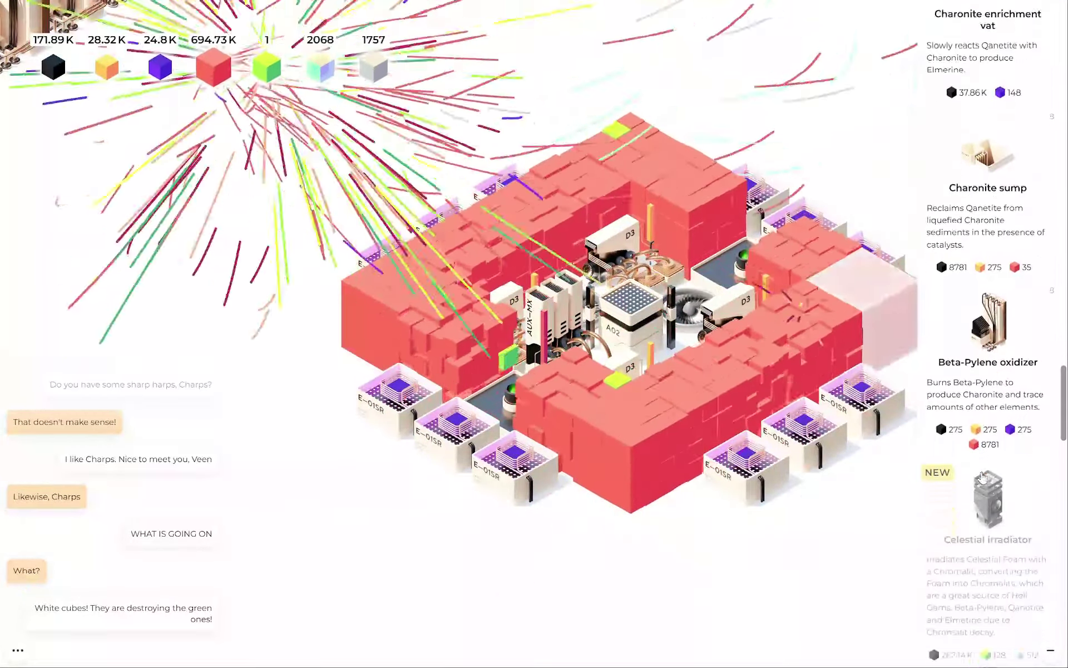
scroll(987, 418, down, 4)
scroll(987, 417, down, 4)
scroll(987, 418, down, 4)
scroll(987, 472, down, 3)
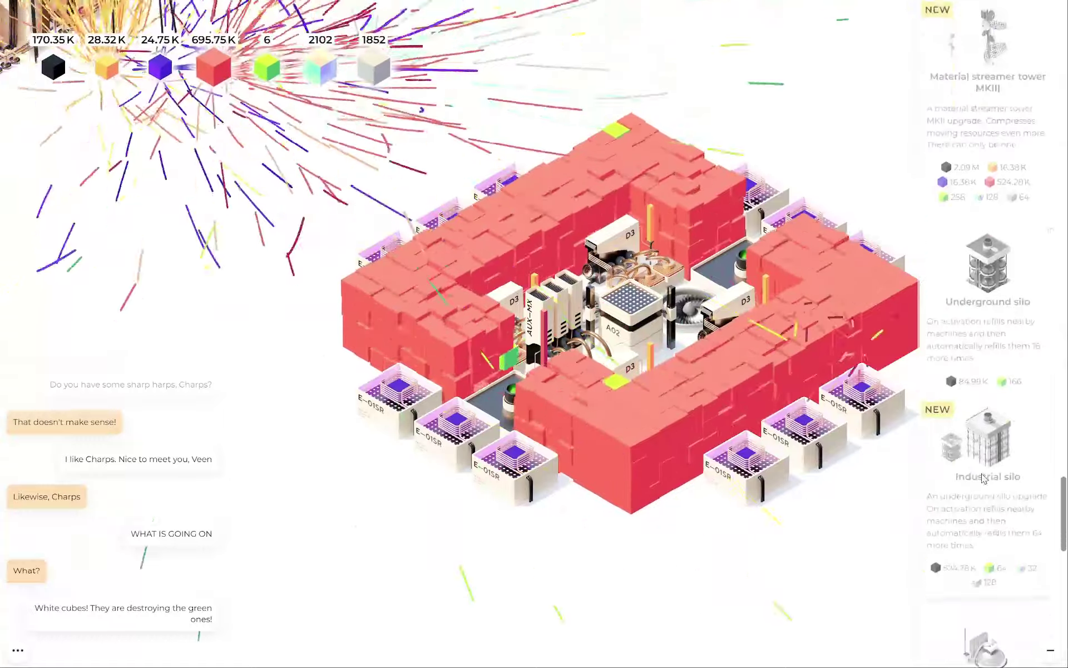
drag(751, 334, 626, 334)
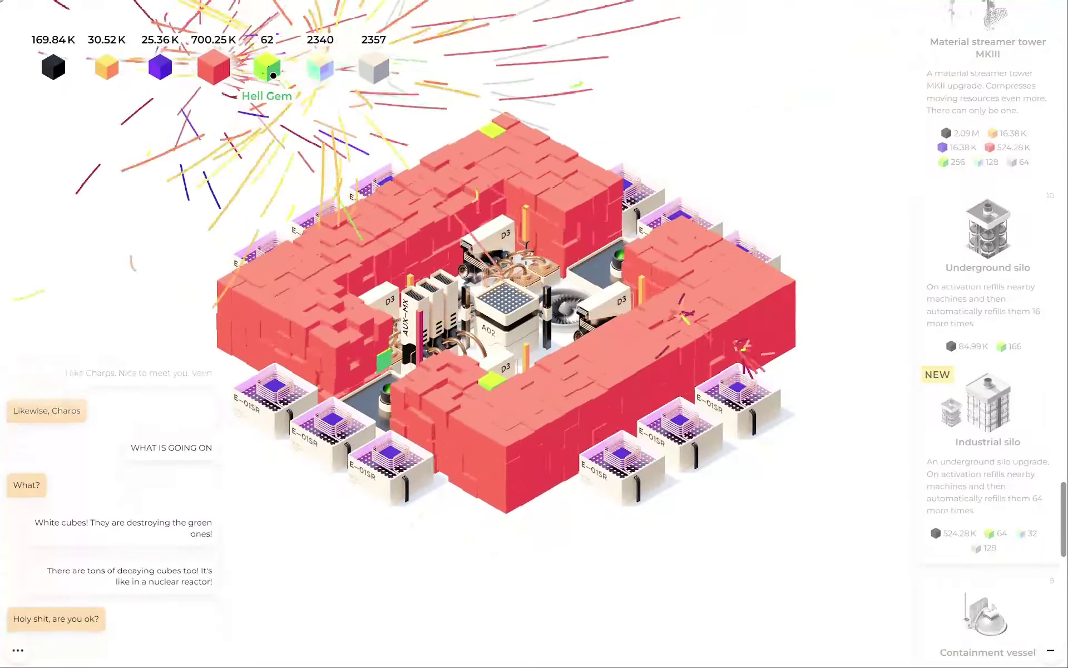
- Pan over the machines above the ring, the domes and the first cube ring
drag(501, 251, 501, 350)
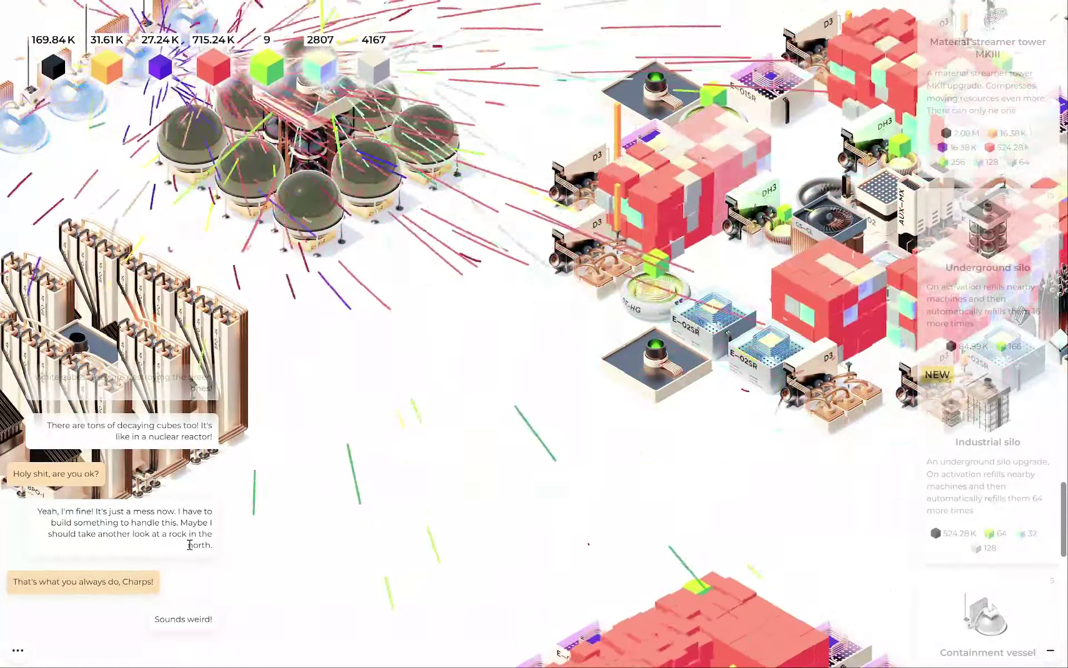
scroll(534, 334, up, 3)
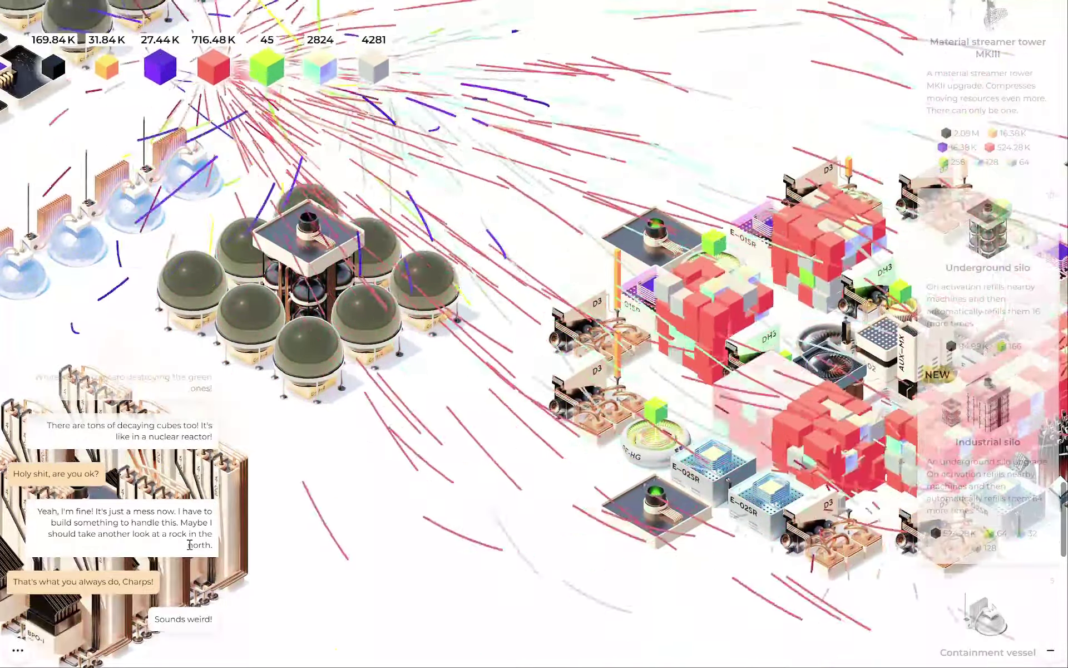
drag(334, 334, 409, 518)
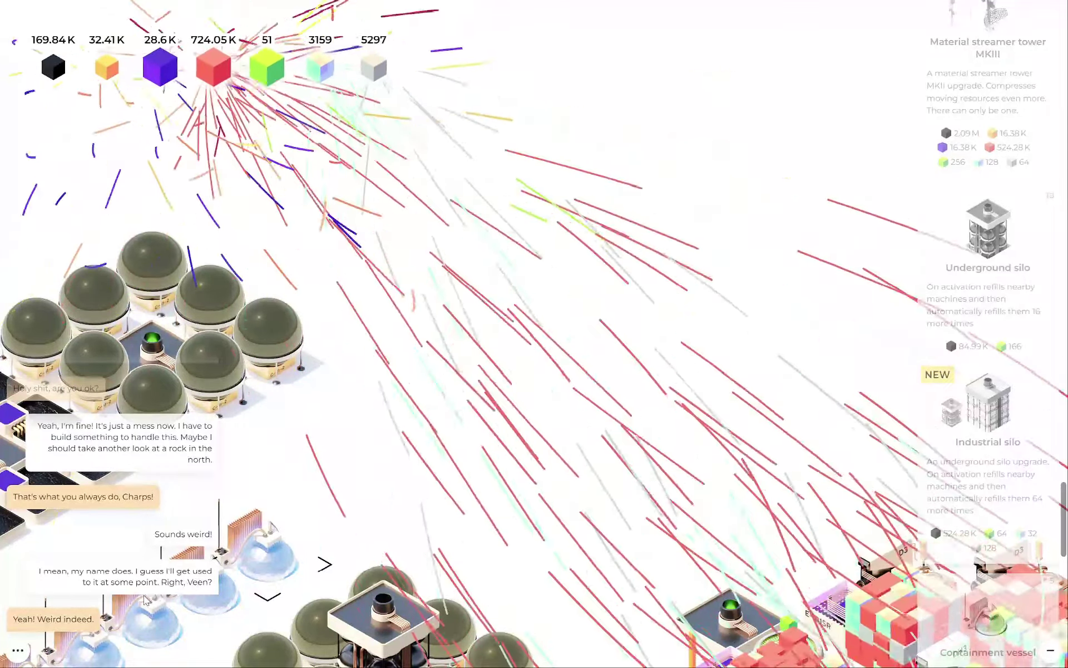
key(s)
key(s)
scroll(988, 333, up, 5)
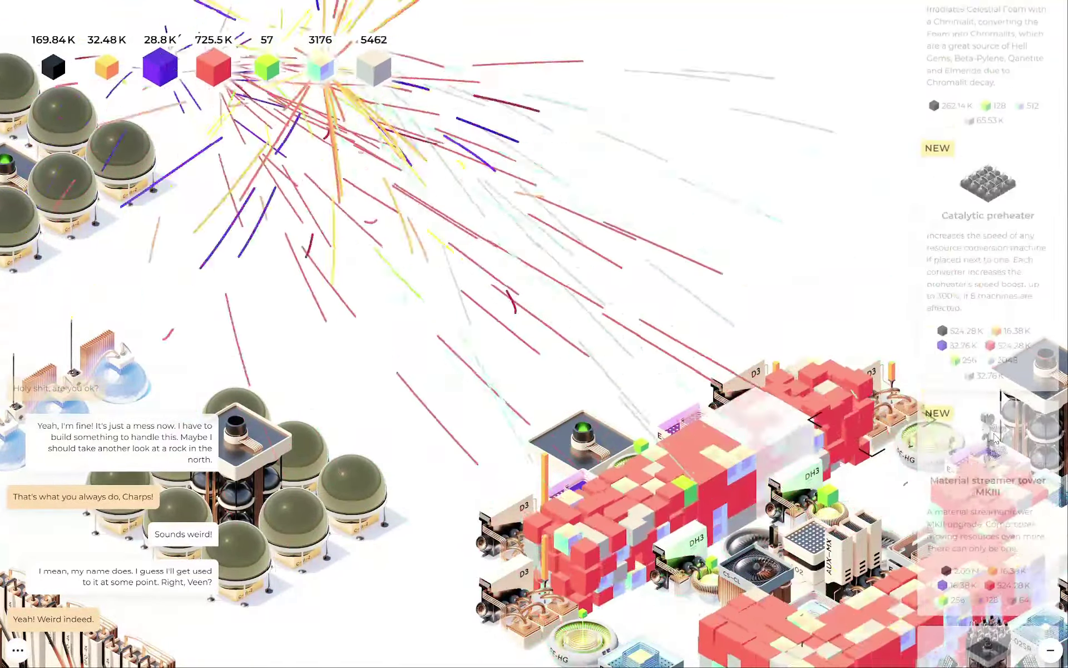
scroll(988, 442, up, 5)
scroll(989, 442, up, 5)
scroll(989, 443, up, 5)
scroll(988, 442, up, 5)
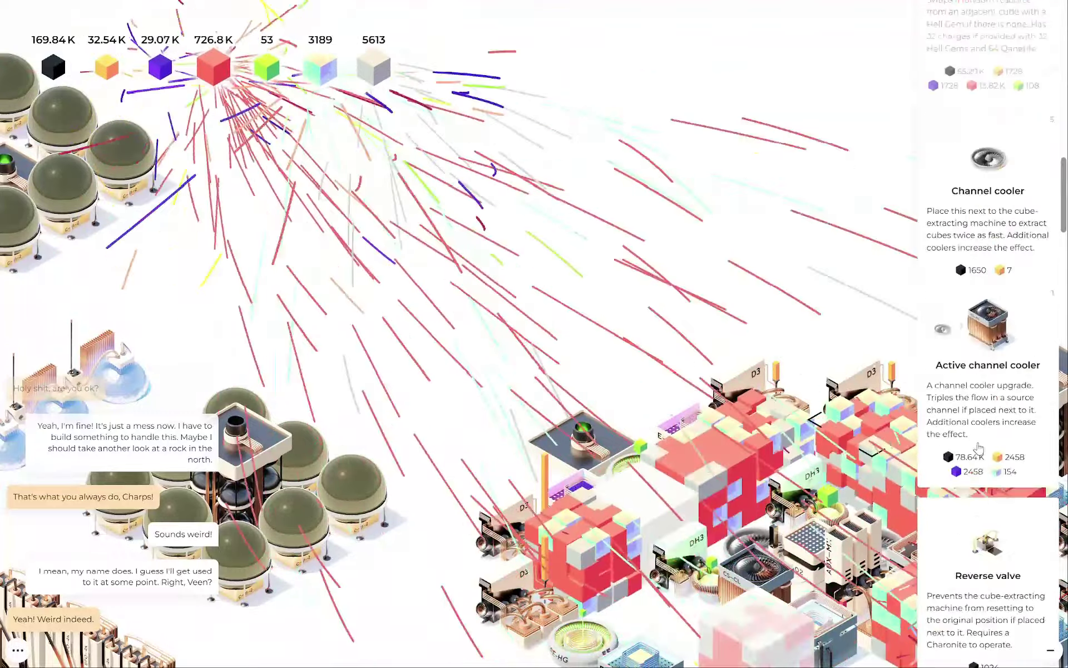
scroll(978, 448, up, 5)
scroll(979, 448, up, 5)
scroll(979, 448, up, 3)
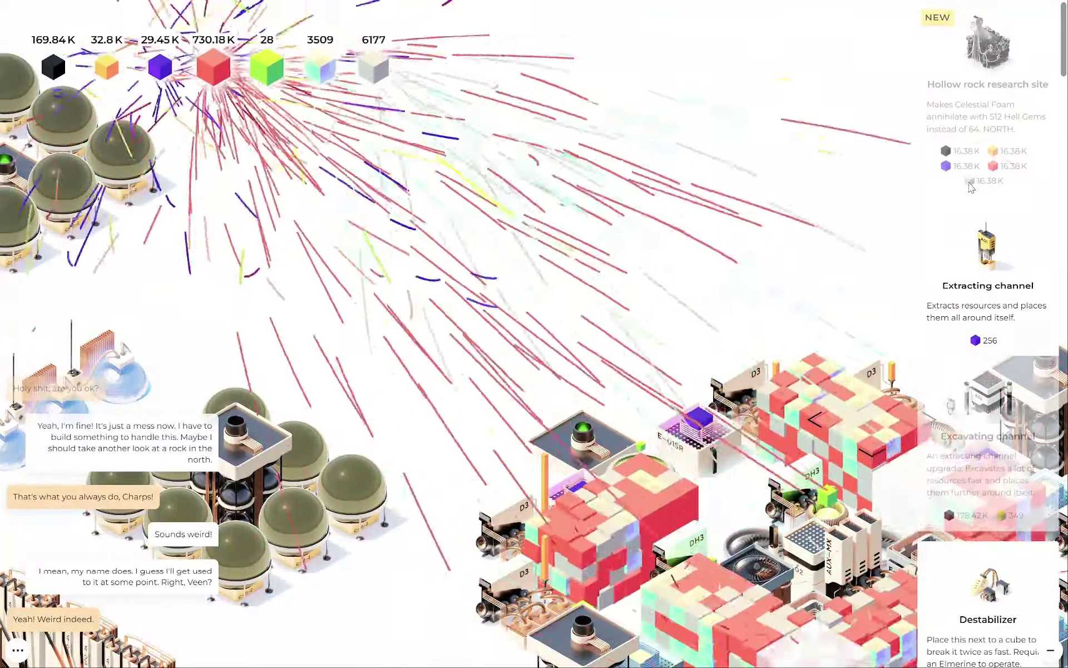
- Pan with the keys toward the domes and solar panels, then to the other cube ring
key(w)
key(a)
key(w)
key(a)
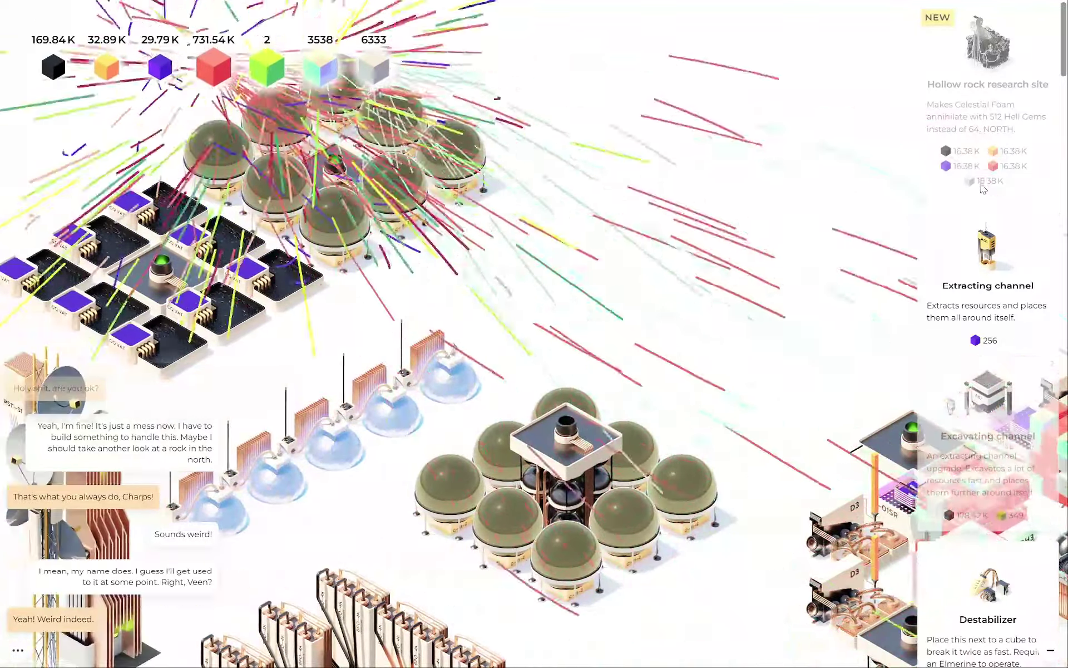
key(a)
key(w)
key(a)
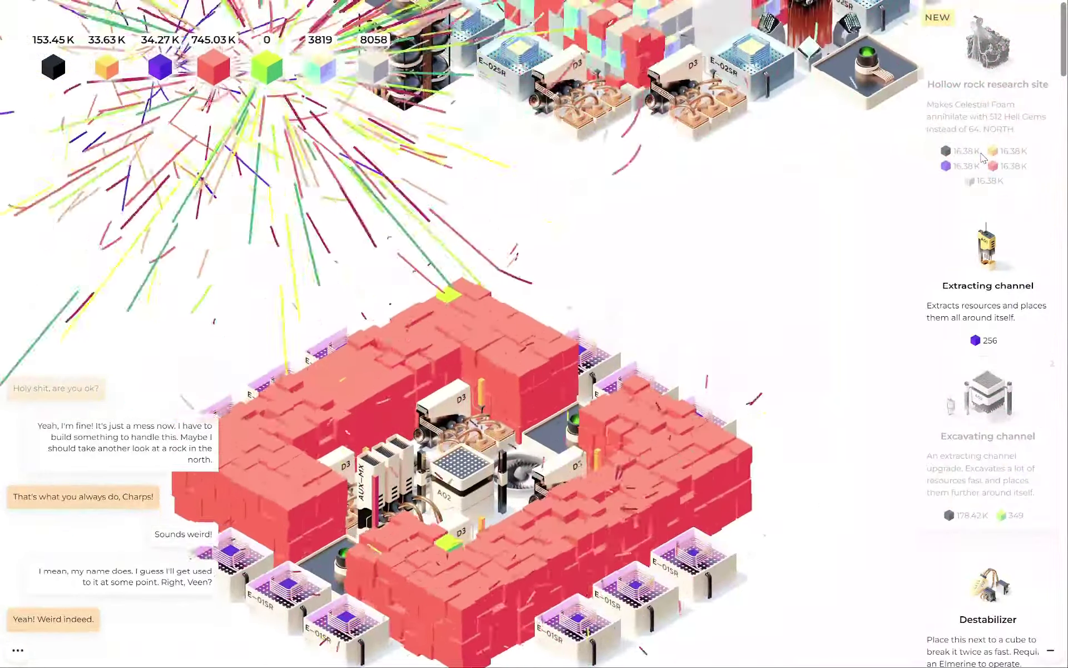
key(Up)
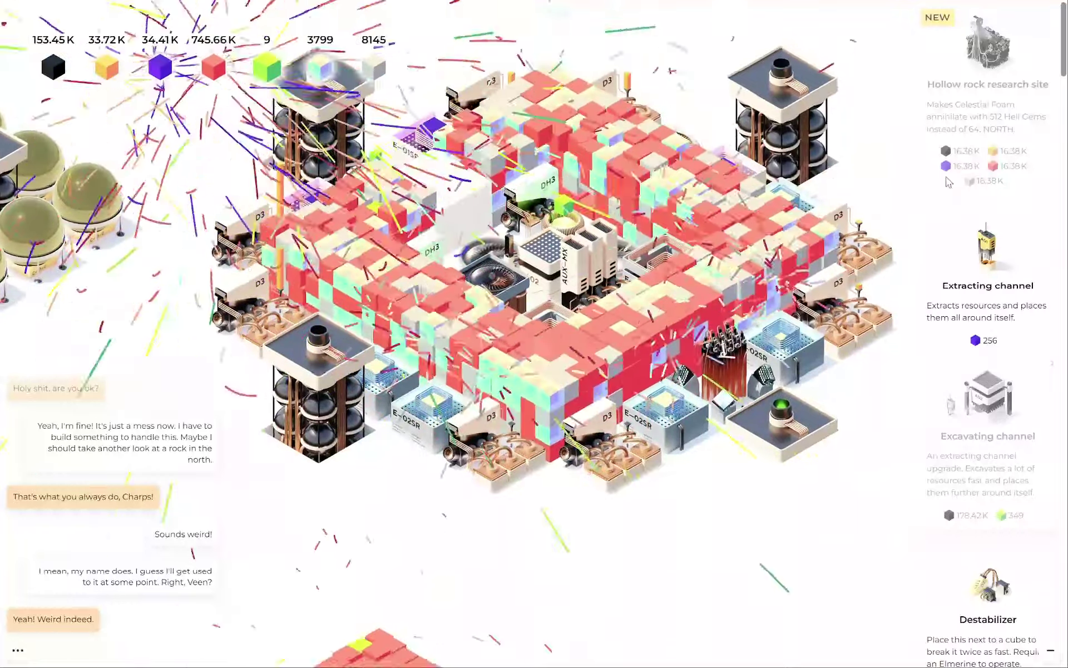
key(Up)
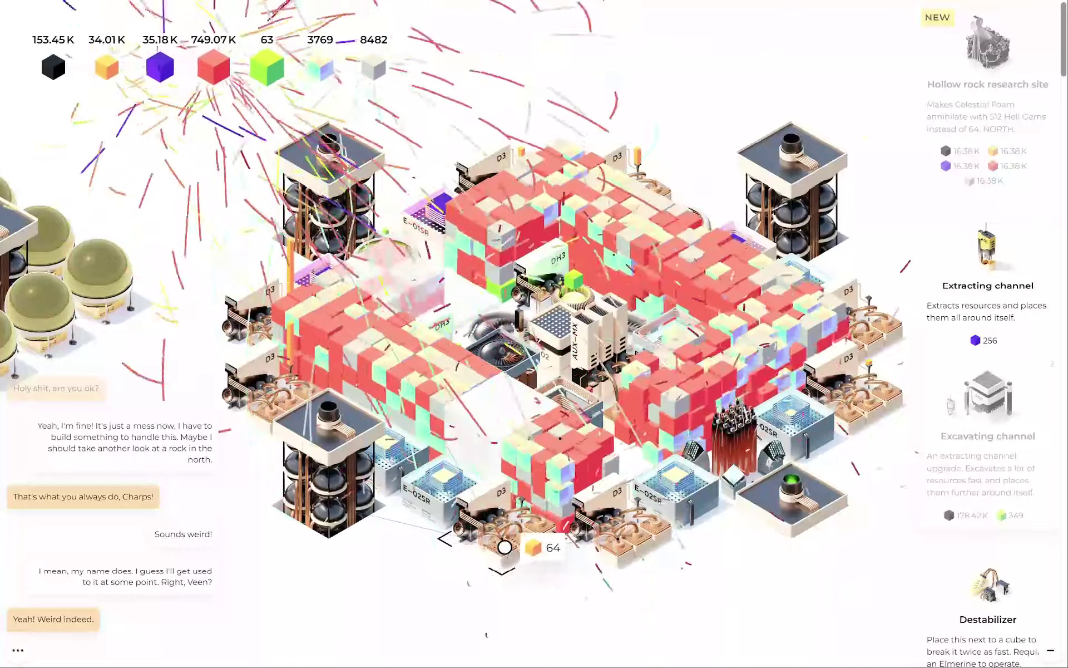
- Pan between the domes, the oxidizer tower cluster and back to the red cube ring
drag(584, 334, 443, 426)
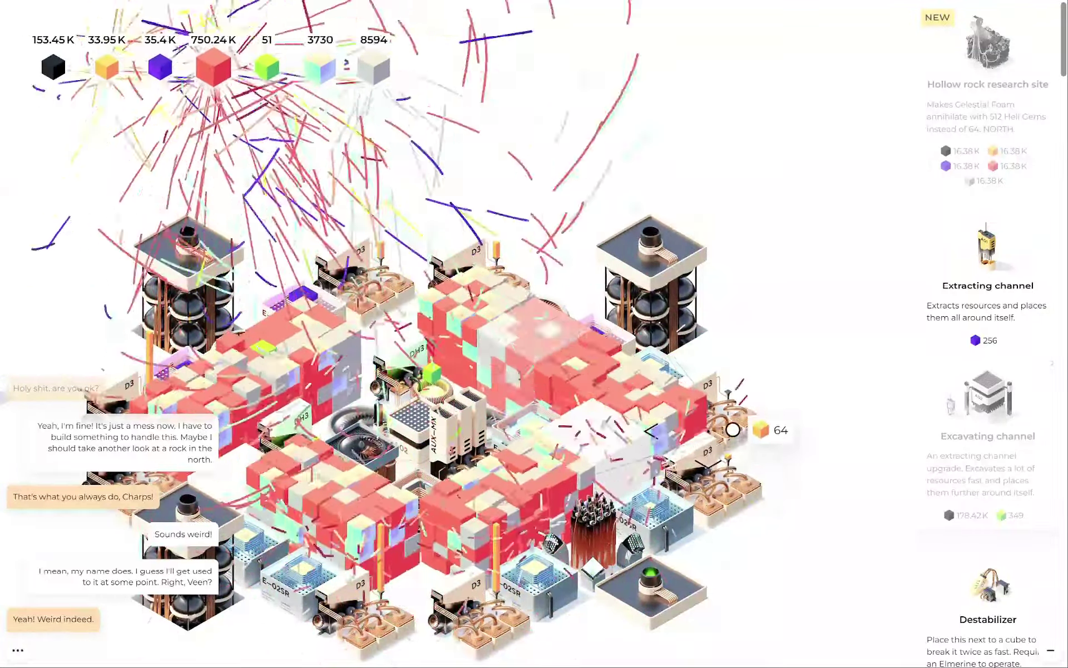
drag(417, 375, 634, 251)
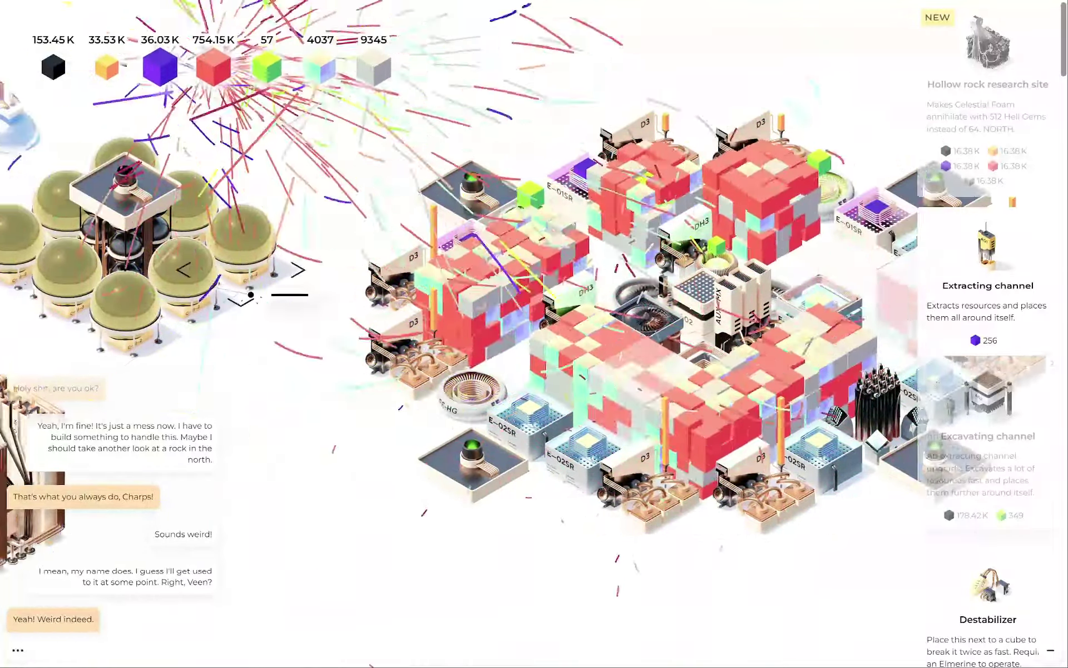
drag(251, 292, 543, 251)
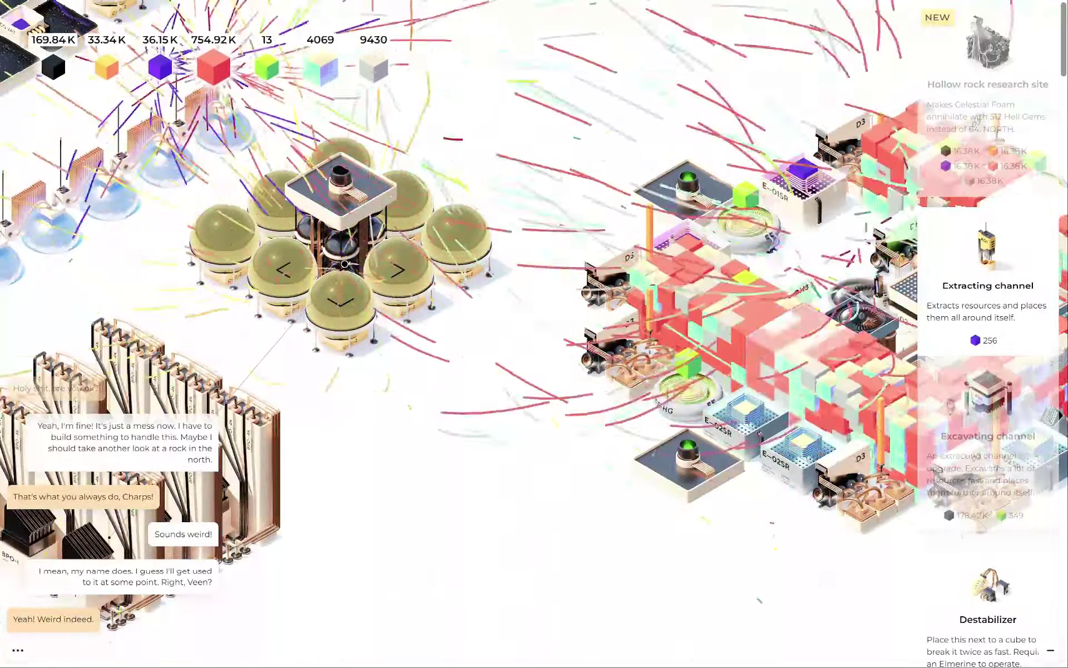
scroll(534, 334, up, 3)
drag(418, 334, 492, 351)
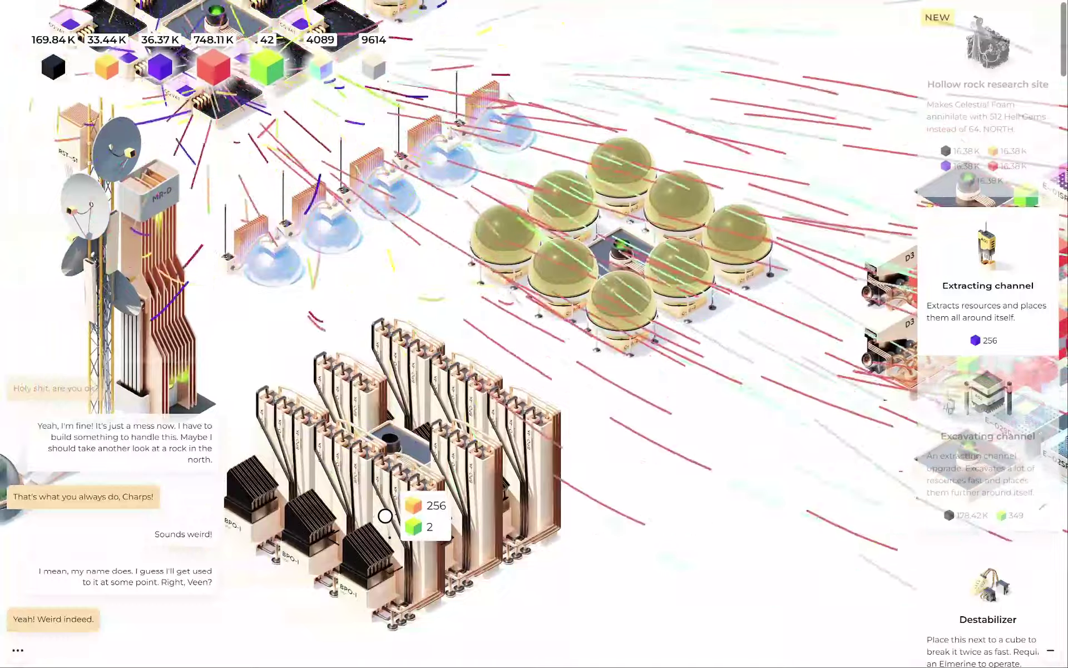
scroll(534, 334, up, 2)
scroll(534, 335, down, 3)
drag(584, 334, 334, 251)
scroll(535, 335, up, 2)
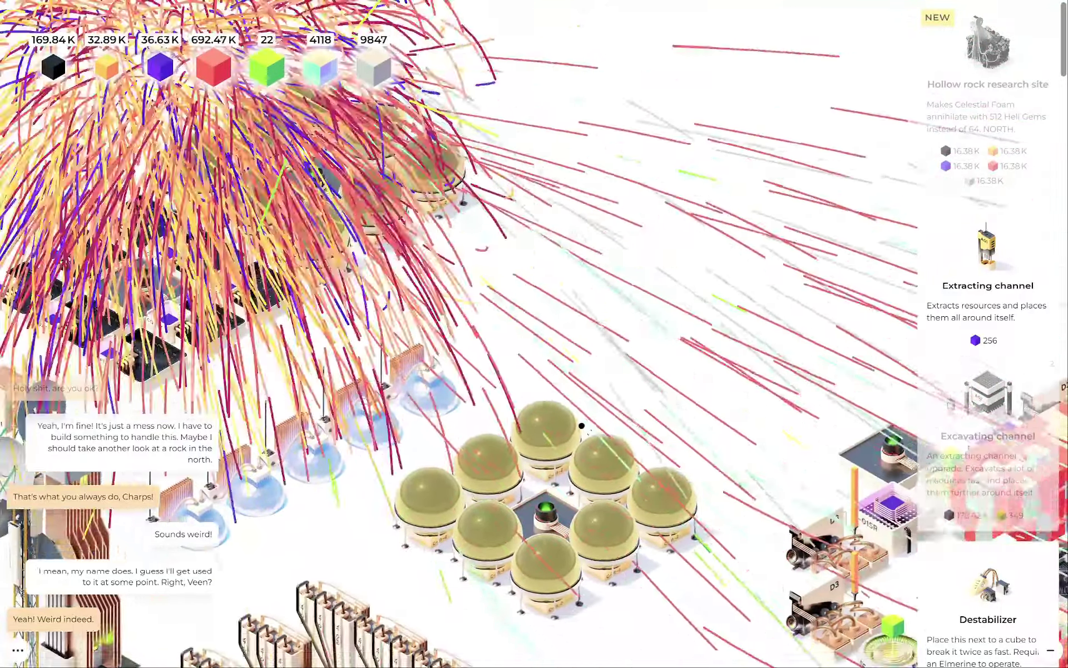
drag(582, 385, 467, 276)
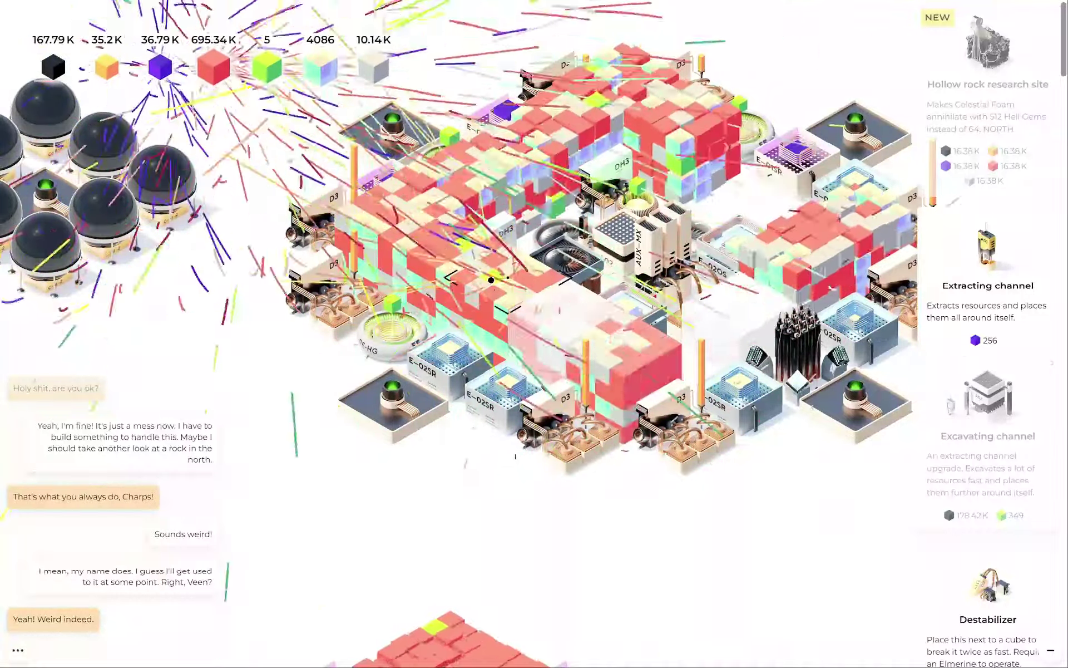
- Pan past the domes left of the ring, ending on the red ring and structures above
drag(491, 281, 275, 234)
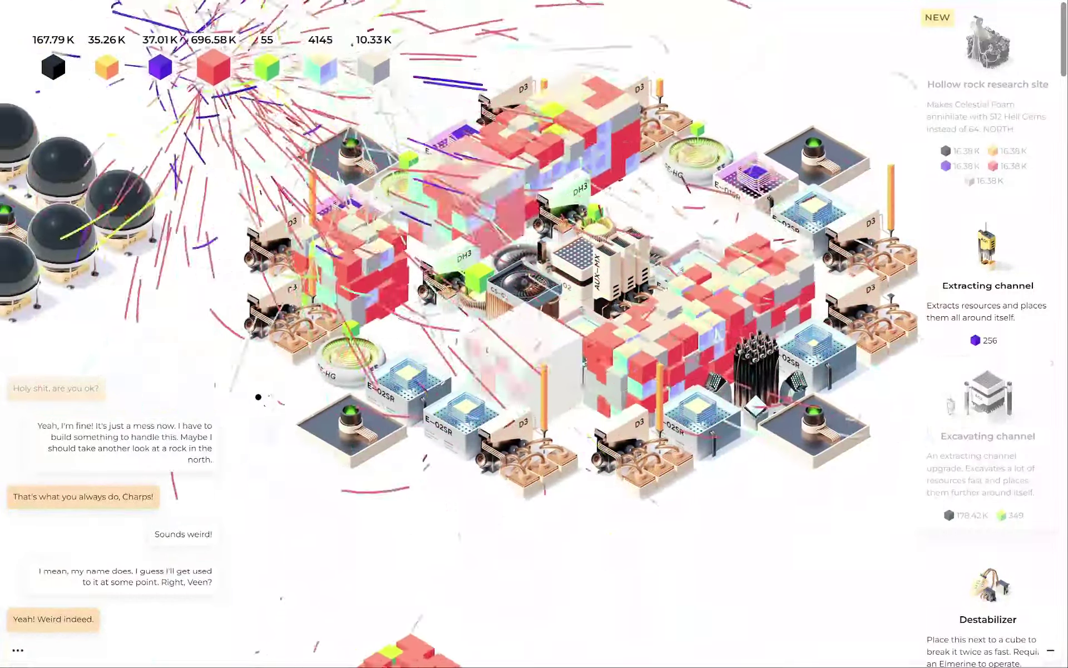
drag(434, 473, 260, 380)
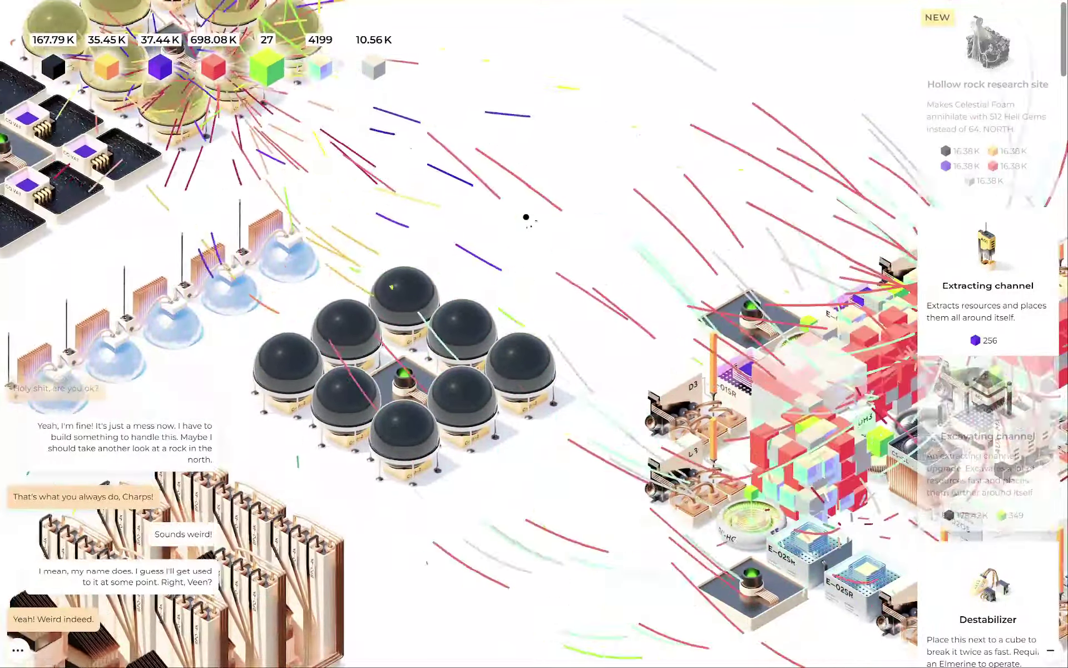
drag(422, 276, 689, 243)
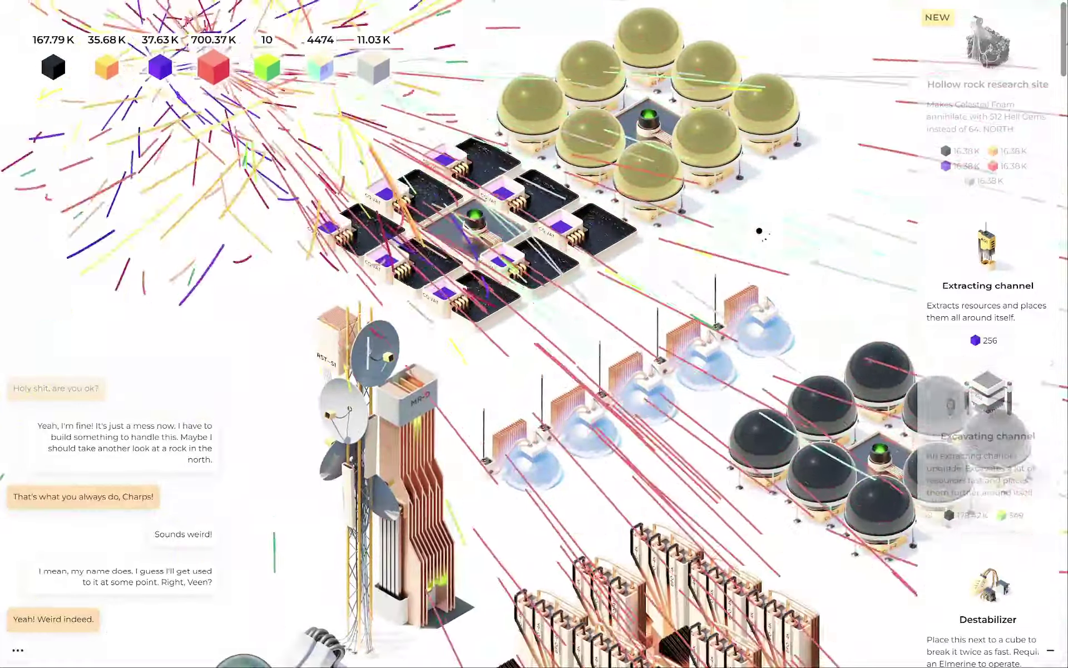
scroll(688, 243, down, 5)
scroll(751, 209, up, 4)
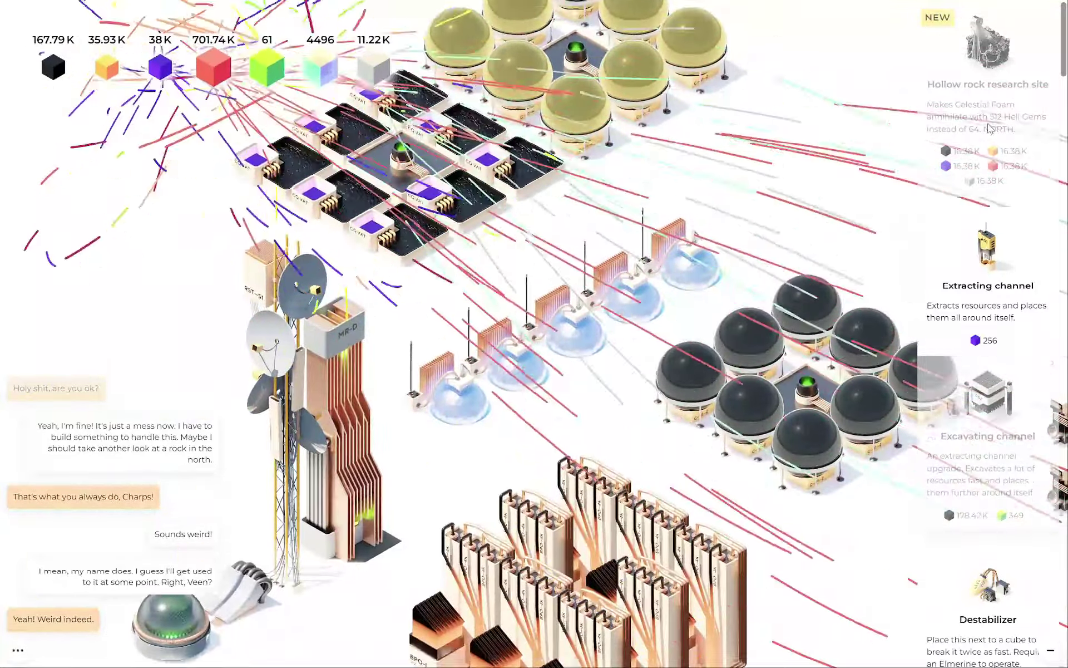
scroll(534, 334, down, 3)
drag(534, 334, 752, 500)
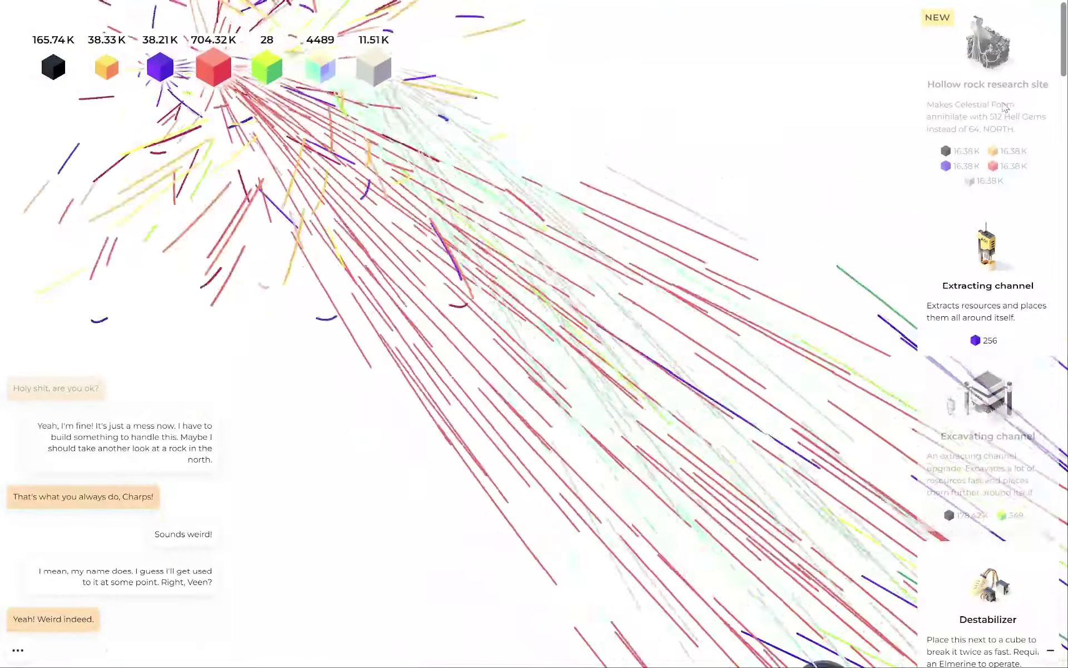
drag(751, 500, 417, 167)
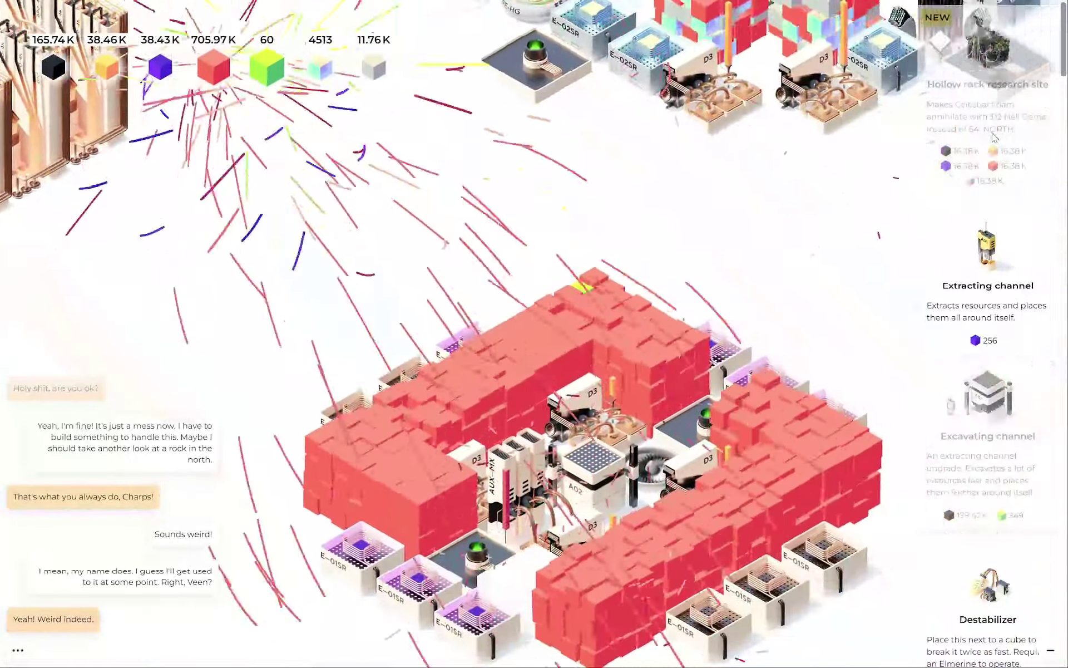
drag(751, 543, 595, 445)
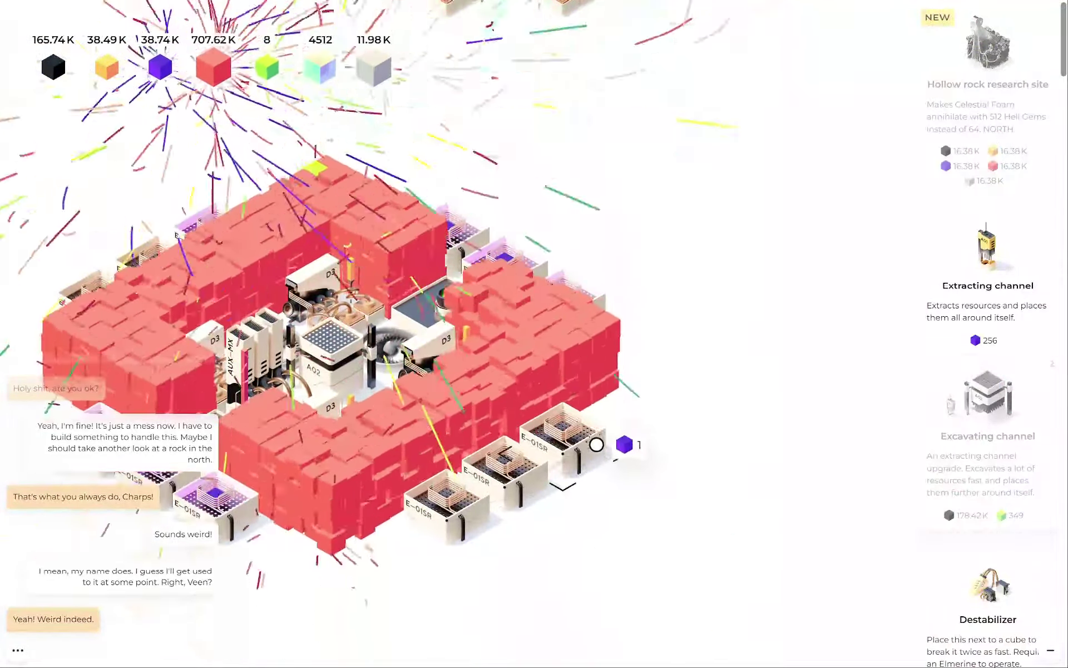
drag(482, 518, 784, 667)
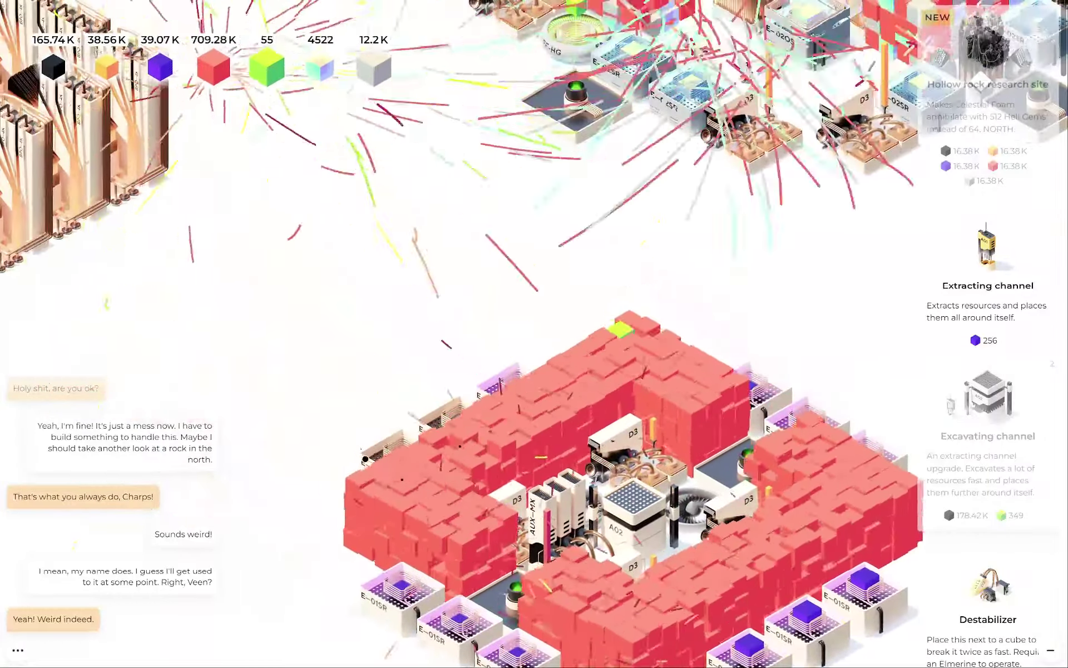
- Pan the view from the red ring over to the particle-filled area
click(457, 428)
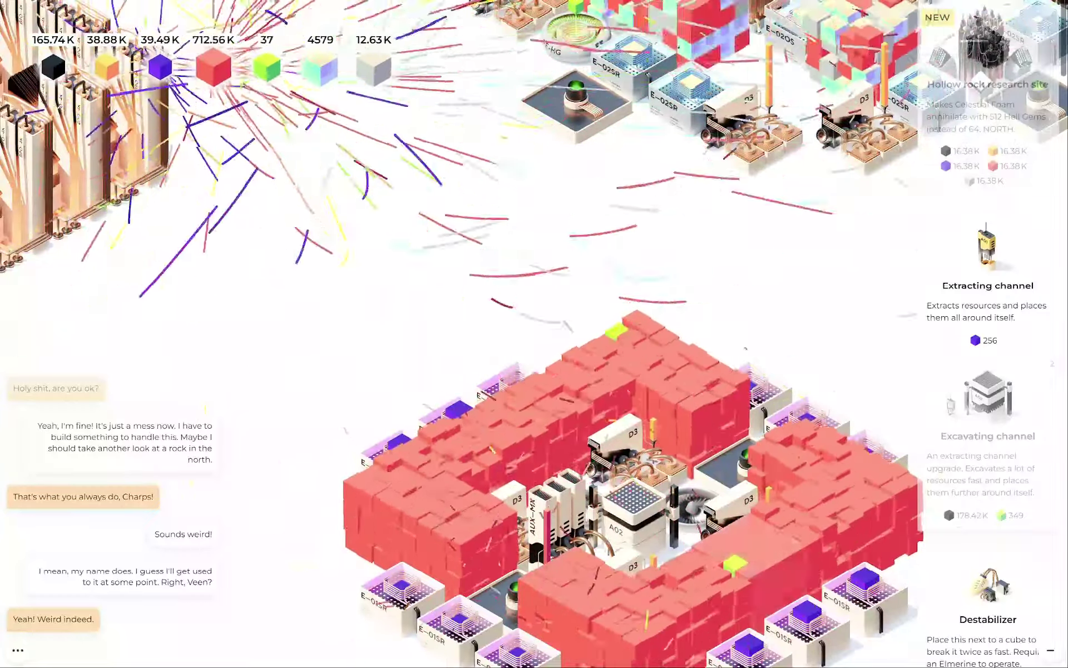
scroll(991, 371, down, 3)
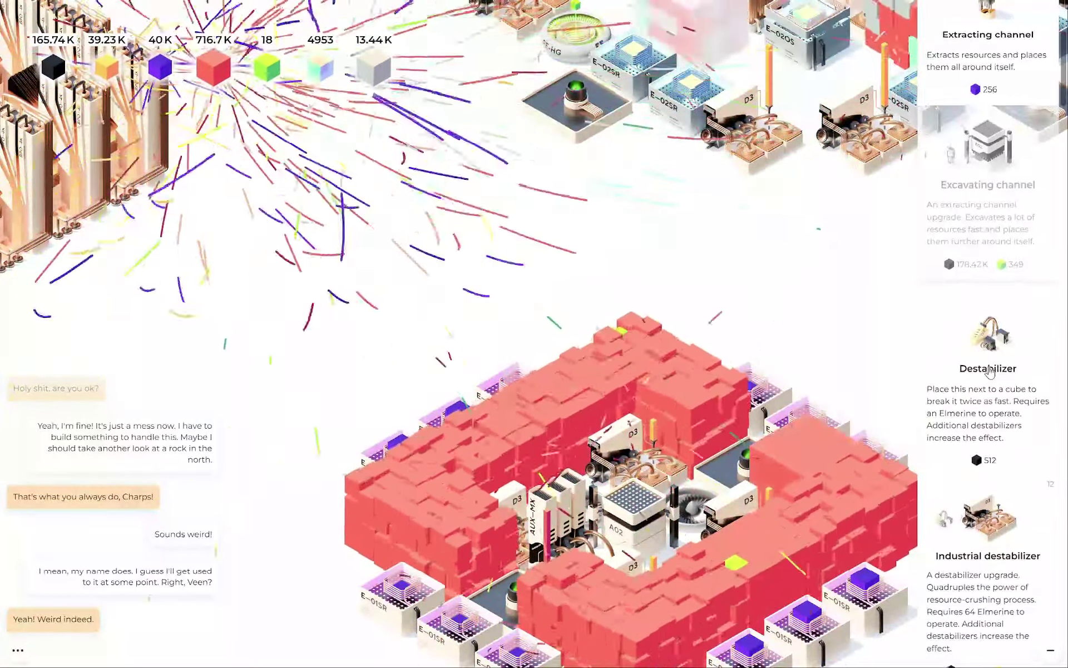
scroll(990, 372, down, 4)
scroll(993, 367, down, 3)
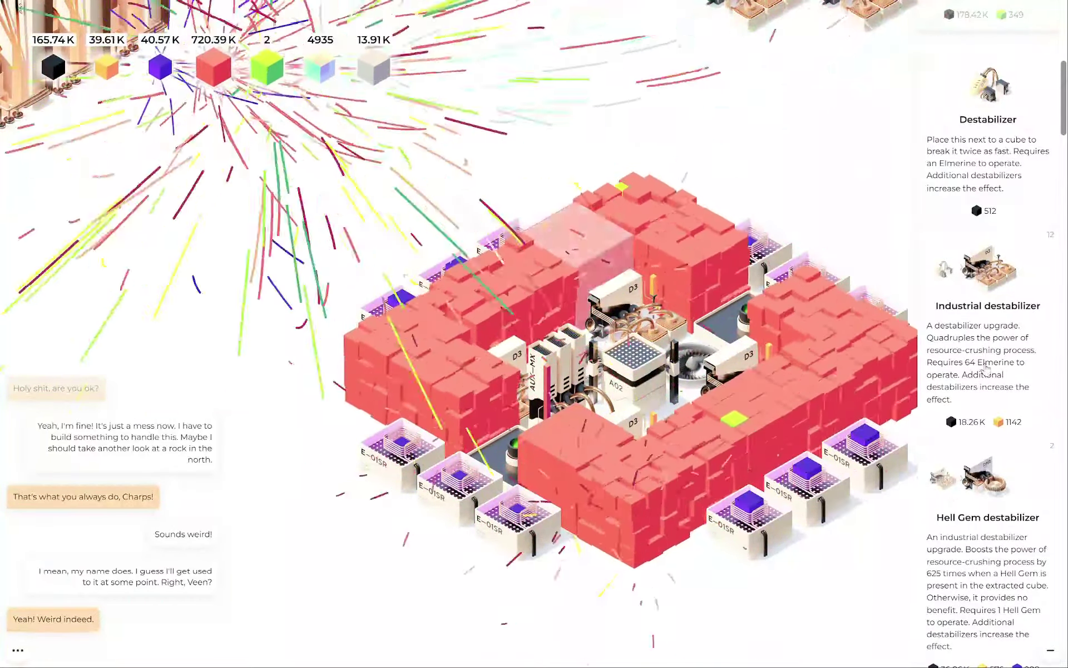
scroll(991, 368, down, 3)
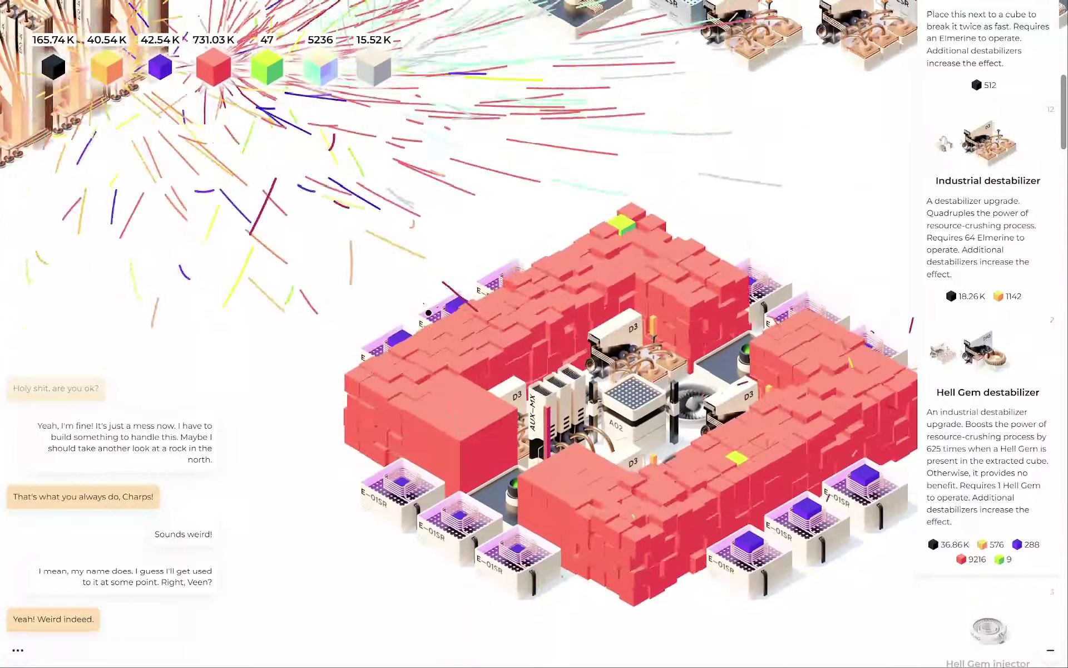
drag(375, 209, 751, 501)
drag(488, 285, 792, 542)
scroll(988, 334, up, 5)
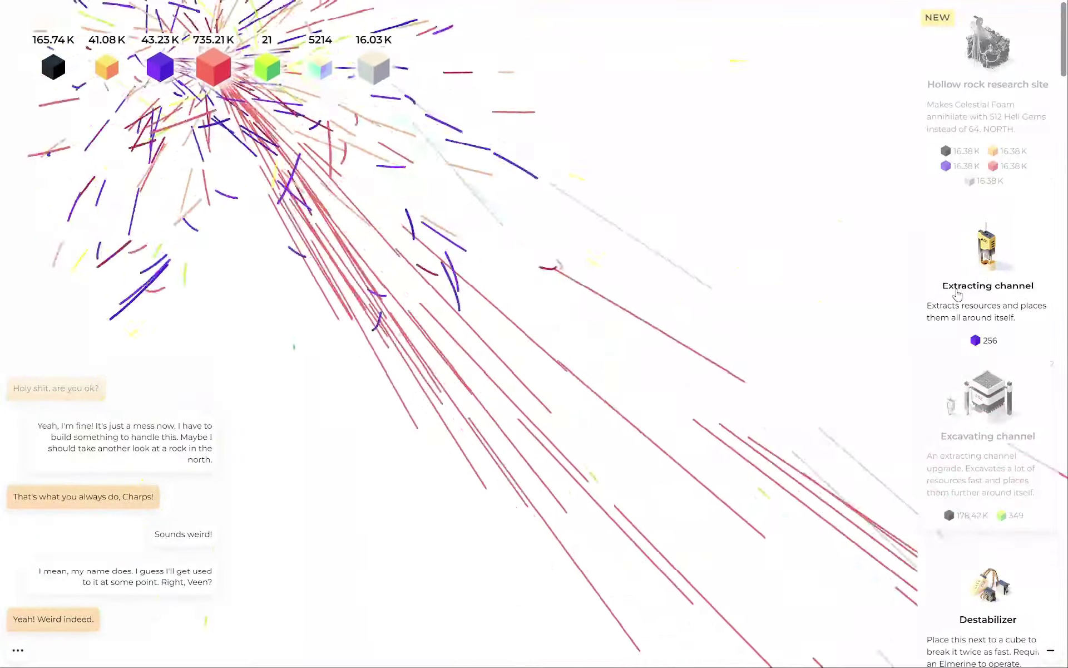
- Pan north past the base and build the Hollow rock research site on the strange rock
key(s)
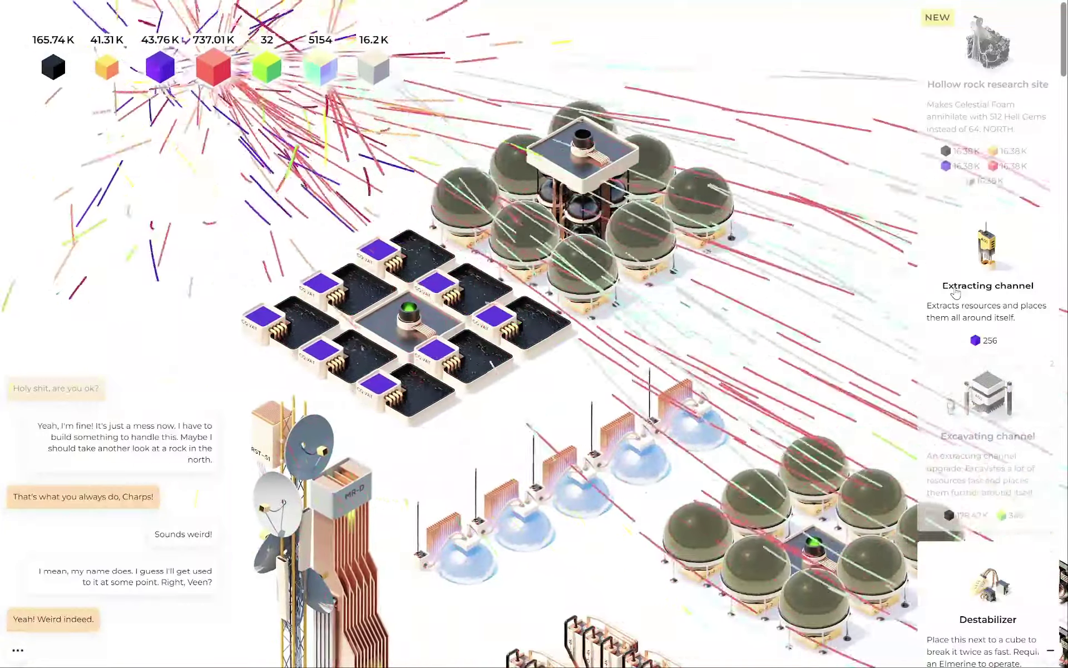
key(w)
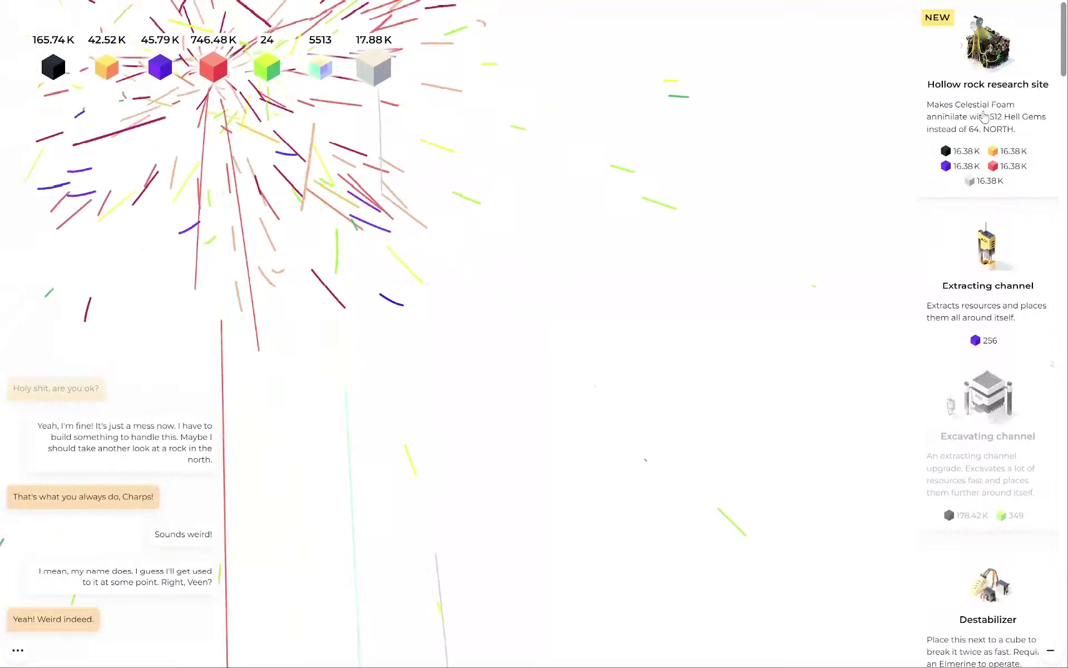
mouse_move(984, 117)
mouse_down()
mouse_move(539, 347)
mouse_move(359, 355)
mouse_up()
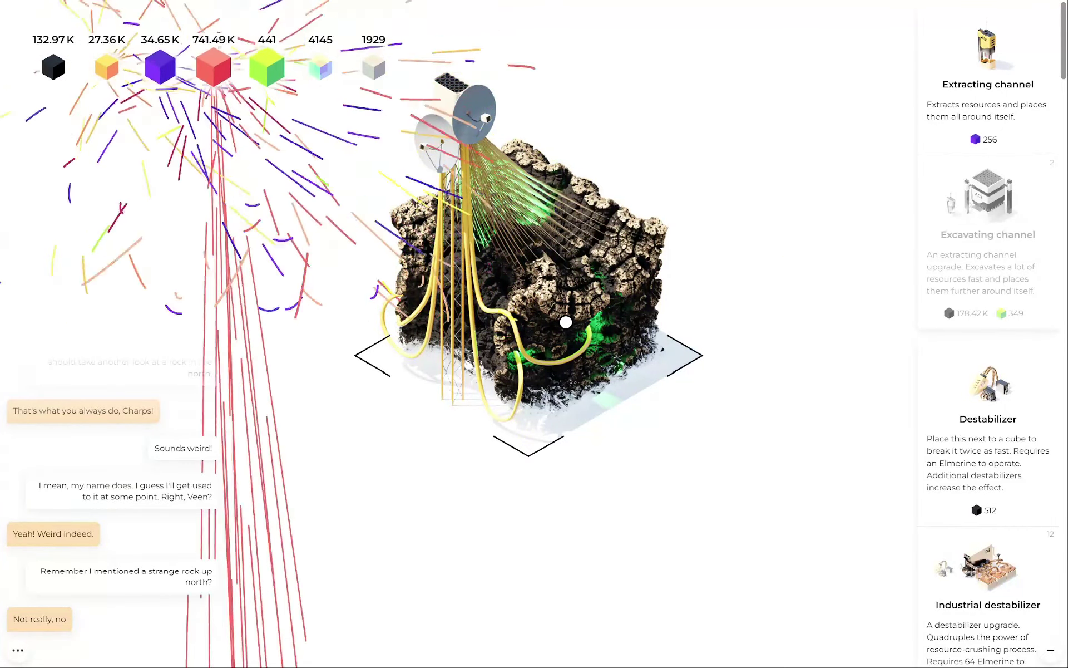
drag(565, 324, 564, 126)
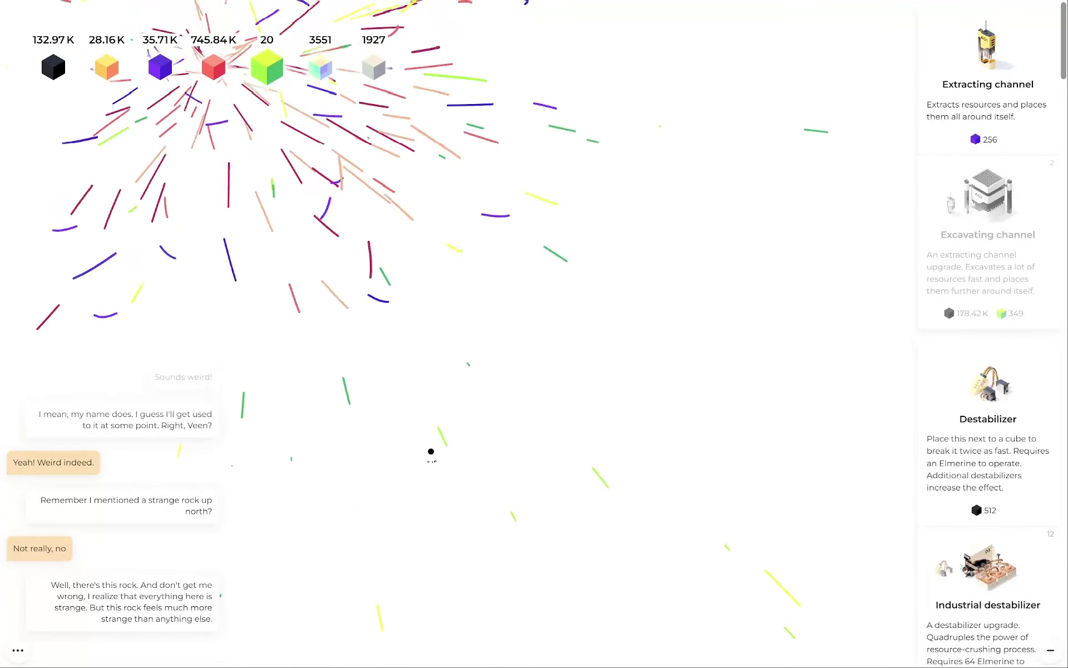
scroll(431, 451, down, 5)
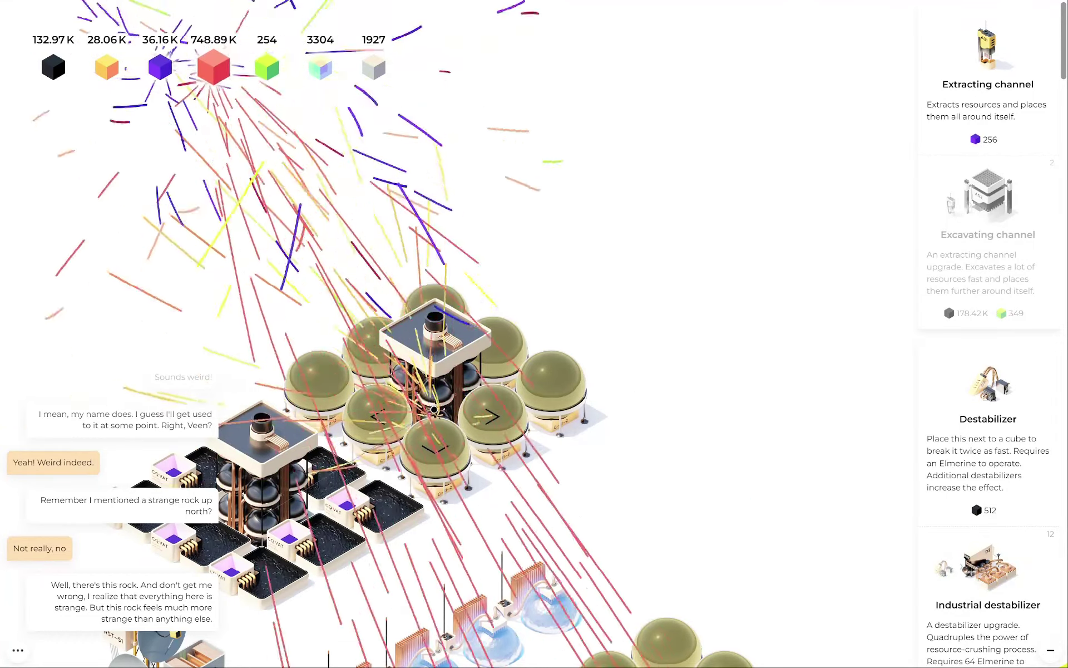
scroll(407, 364, down, 5)
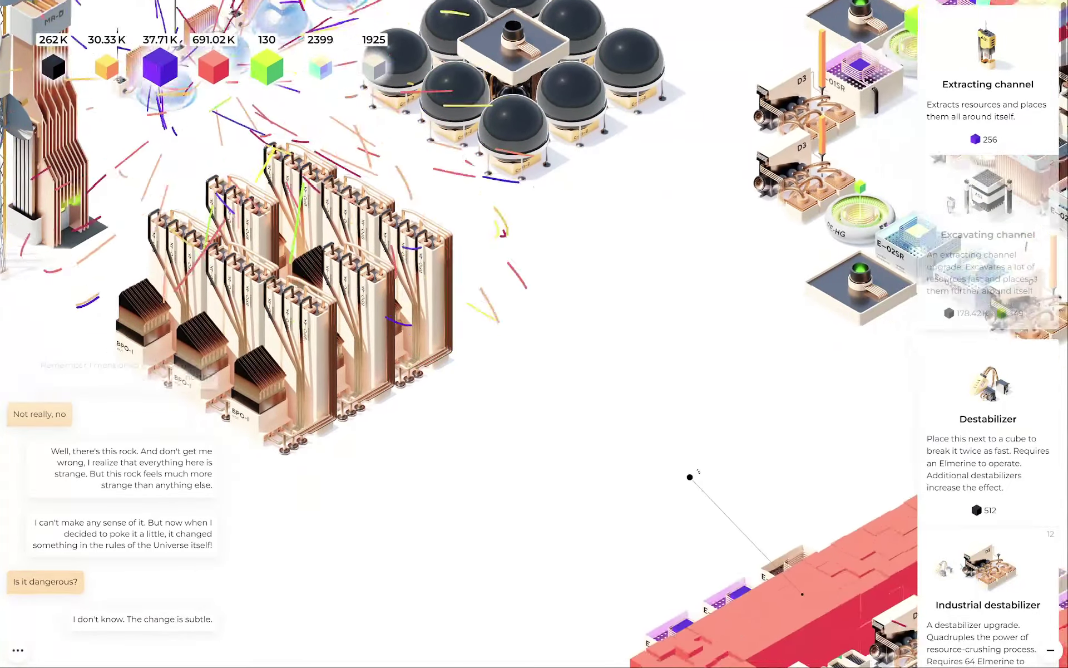
- Pan the view from the hollow rock back to the cube complexes beside the domes
mouse_move(683, 469)
mouse_down()
mouse_move(632, 401)
mouse_move(634, 430)
mouse_move(604, 282)
mouse_up()
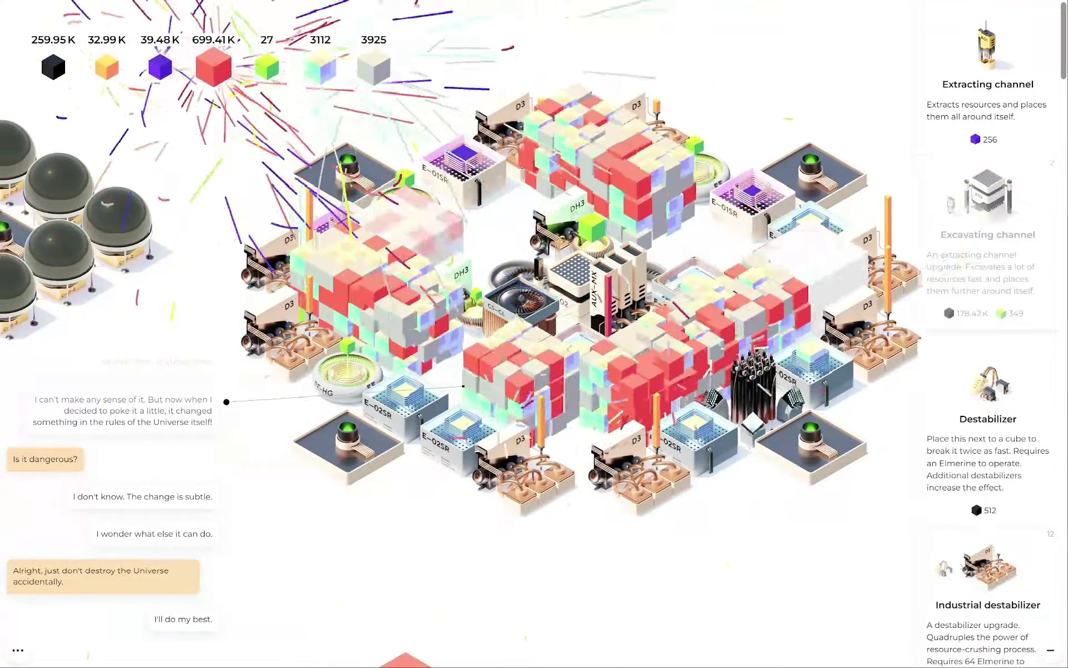
- Place an Active channel cooler in the red cube ring's centre, next to the extracting machine
drag(505, 365, 334, 399)
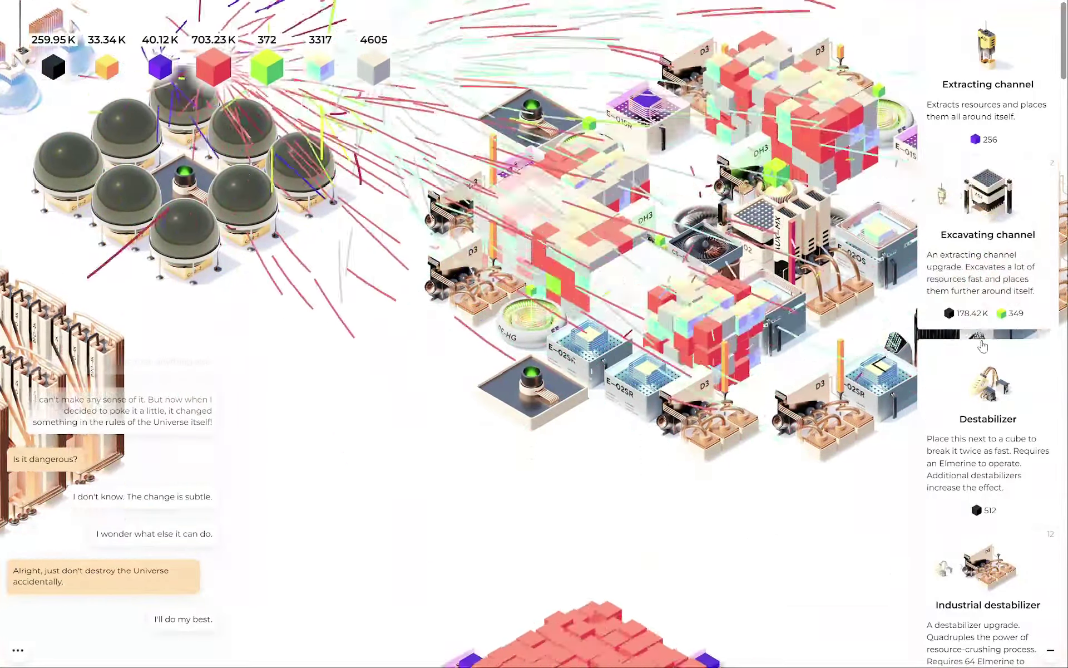
drag(584, 333, 471, 284)
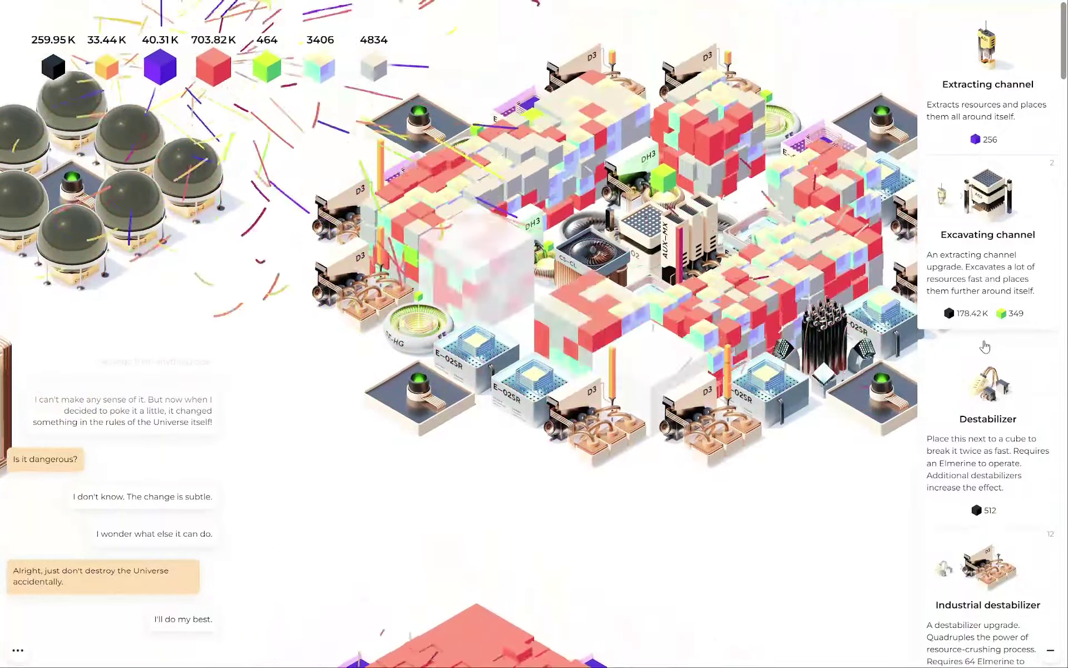
scroll(986, 347, down, 5)
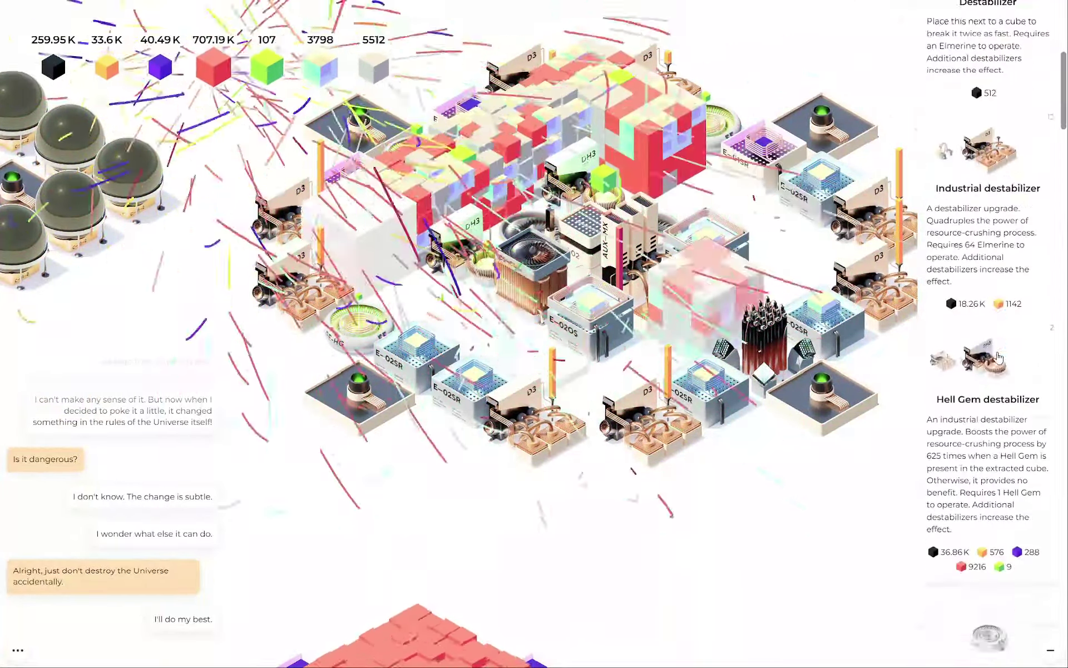
scroll(1000, 357, down, 2)
scroll(1000, 359, down, 2)
scroll(1000, 367, down, 2)
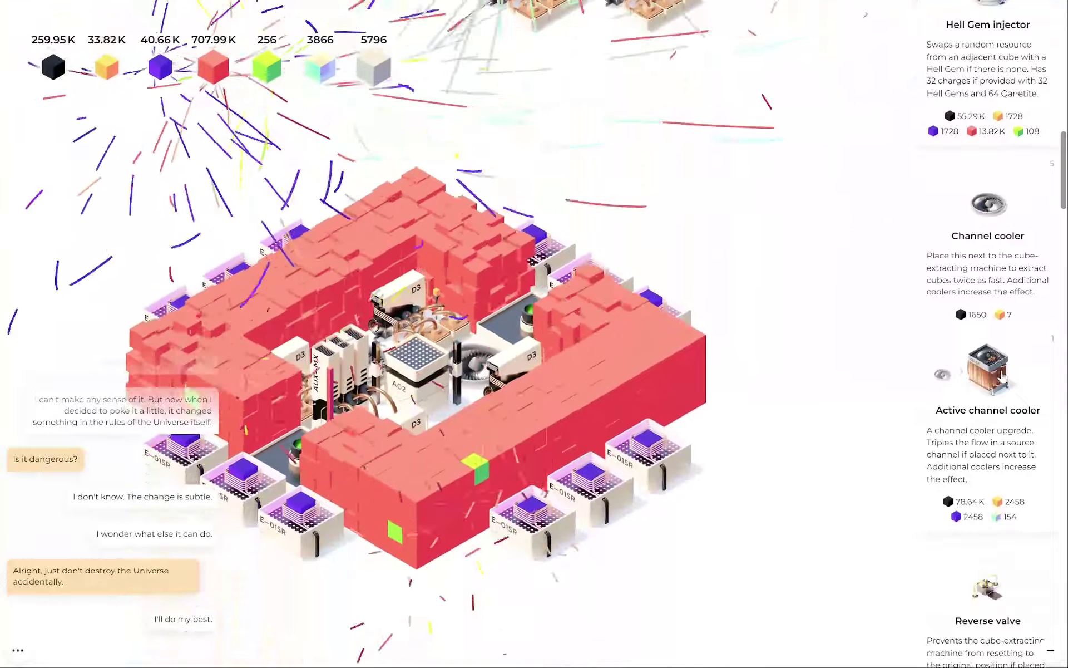
key(Left)
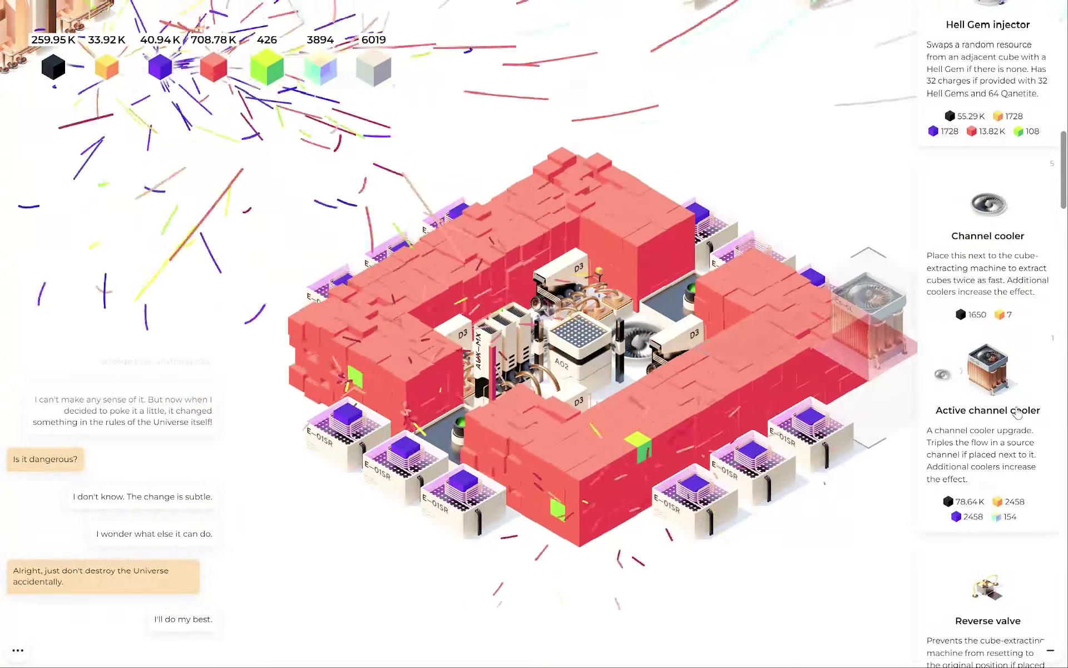
drag(988, 367, 598, 361)
click(543, 342)
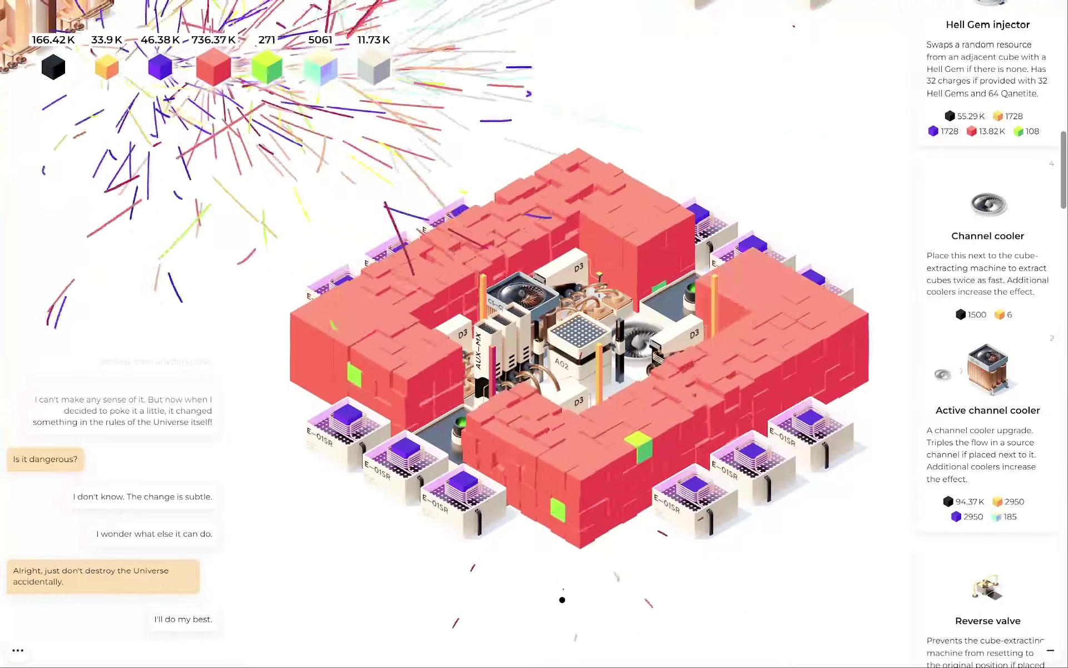
scroll(999, 434, down, 5)
scroll(999, 435, down, 3)
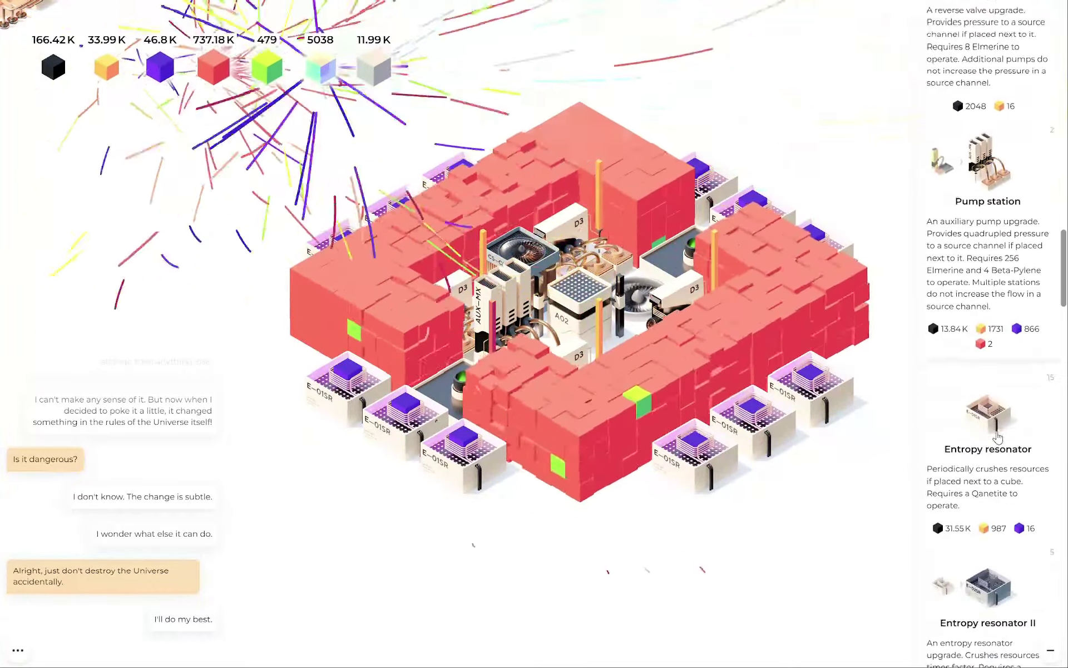
scroll(999, 435, down, 3)
scroll(999, 435, down, 3)
scroll(993, 443, up, 3)
scroll(994, 443, up, 4)
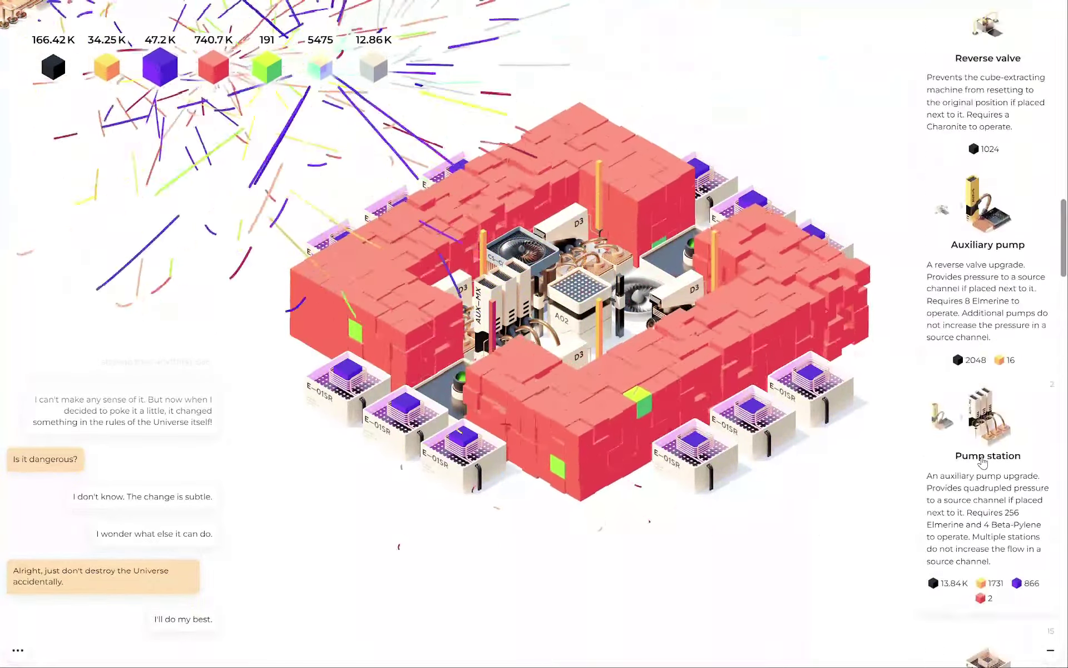
scroll(997, 376, up, 4)
scroll(1002, 326, up, 3)
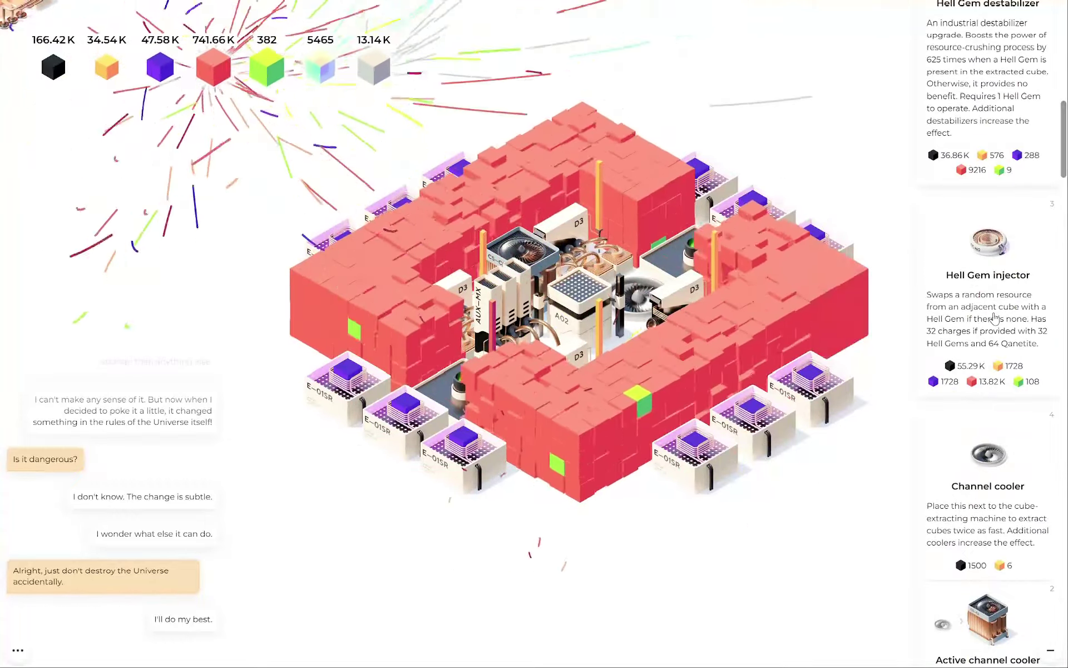
click(995, 317)
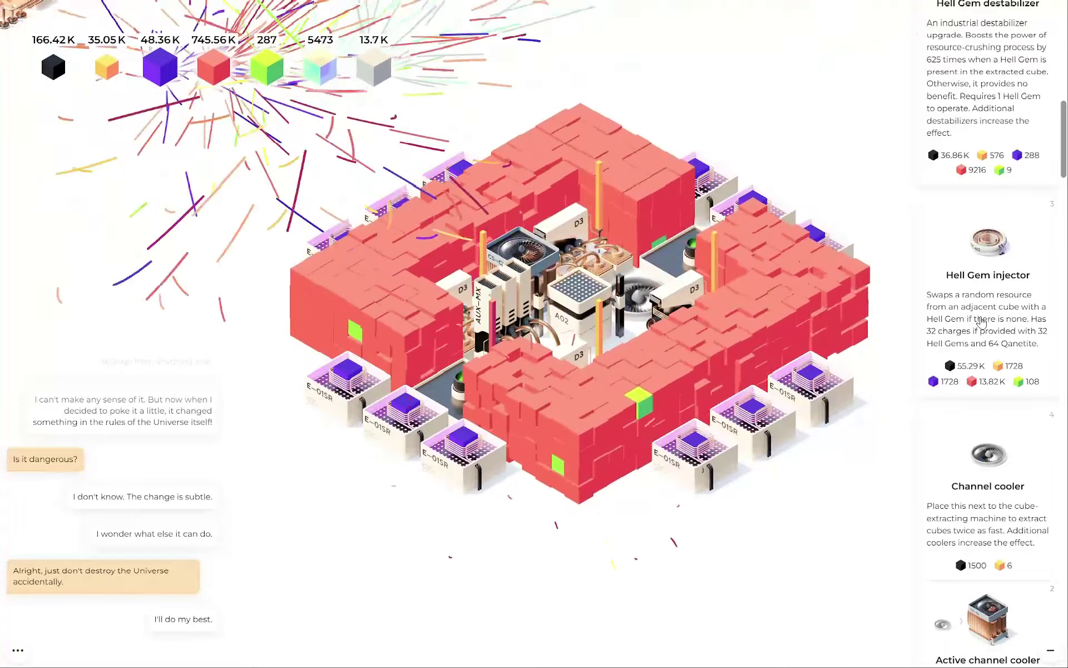
click(977, 390)
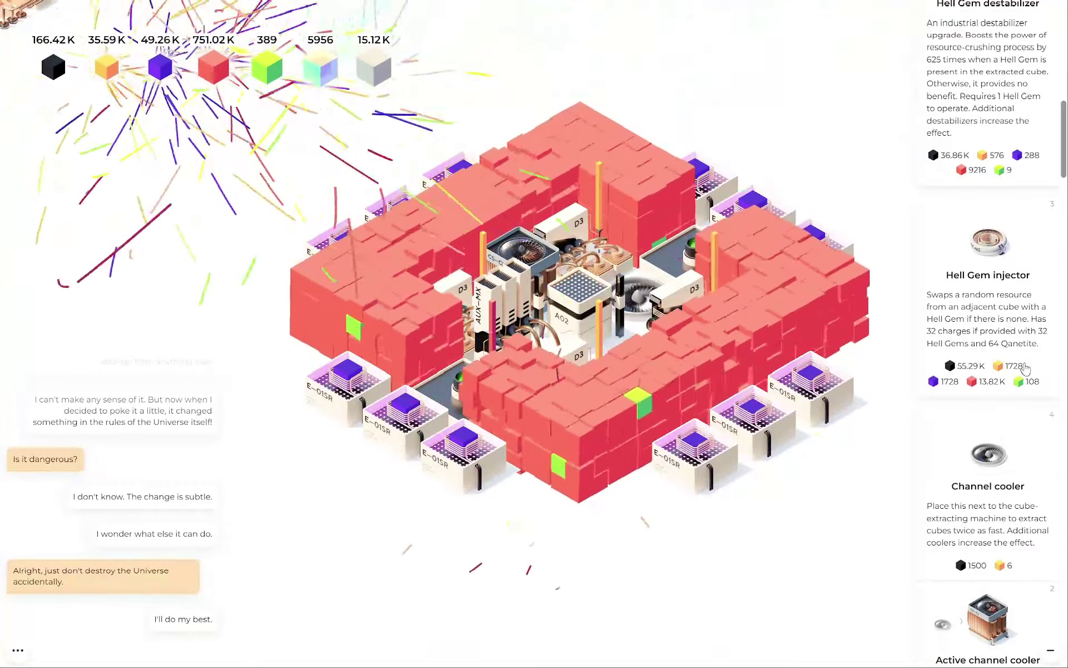
click(985, 368)
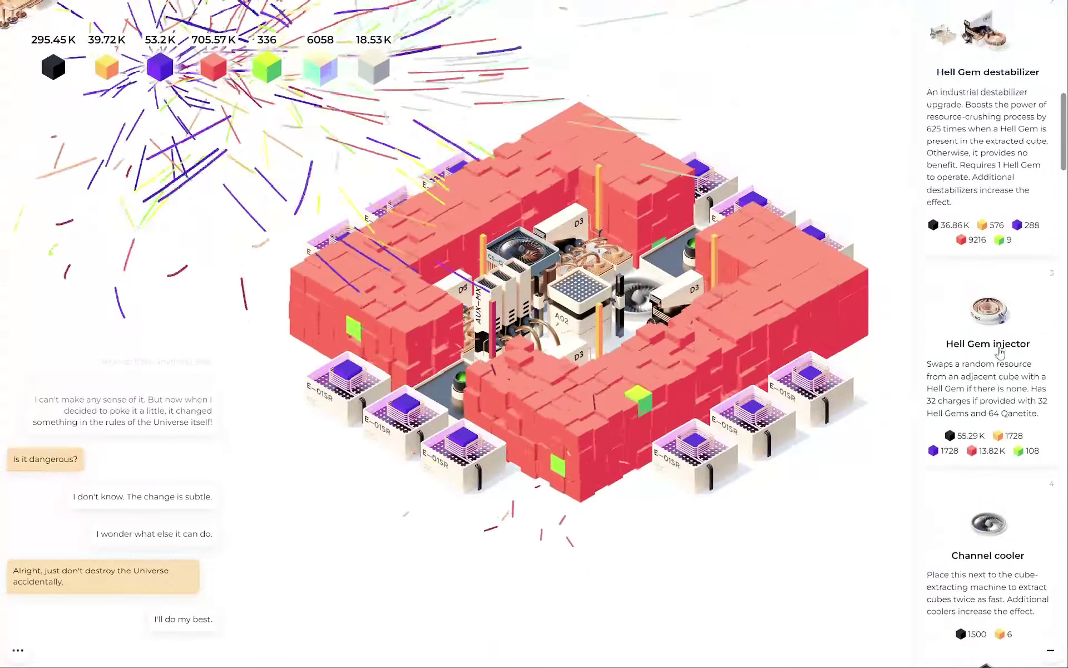
scroll(995, 335, up, 4)
scroll(999, 359, up, 3)
scroll(998, 358, up, 2)
scroll(999, 359, down, 5)
scroll(997, 357, down, 4)
scroll(997, 357, down, 4)
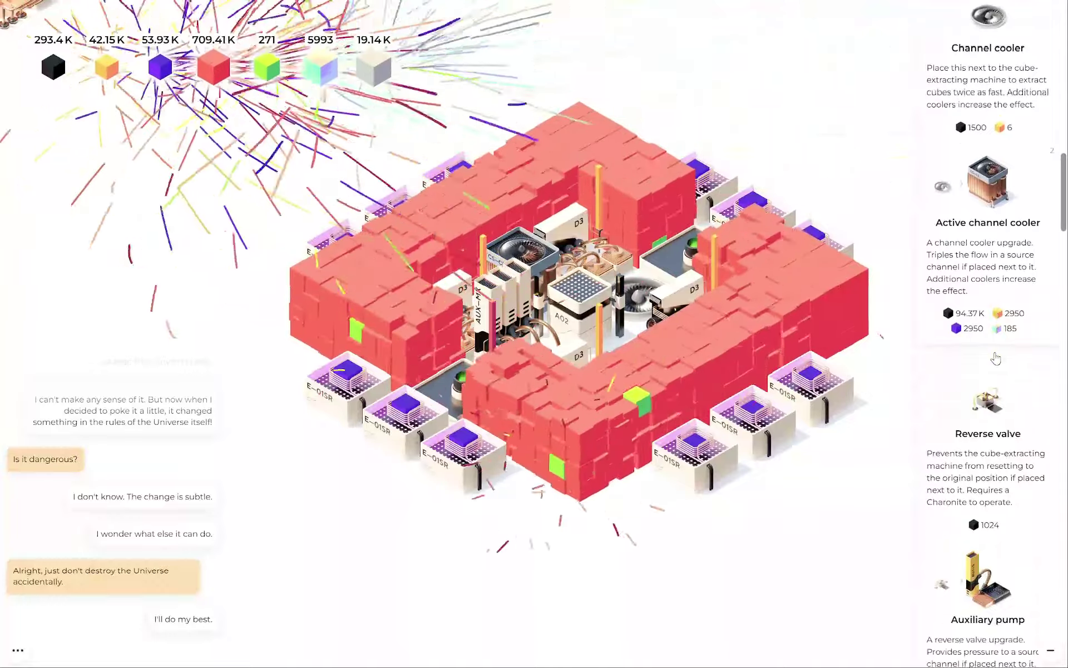
scroll(997, 357, down, 4)
scroll(997, 357, down, 4)
scroll(976, 372, down, 3)
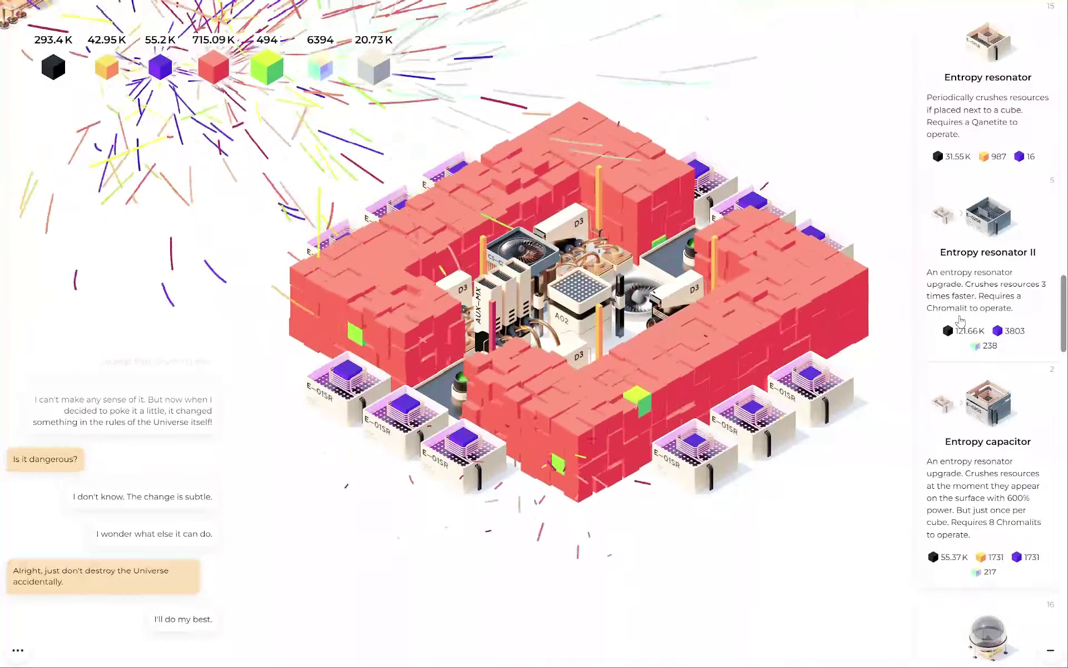
scroll(960, 319, up, 4)
scroll(969, 334, up, 4)
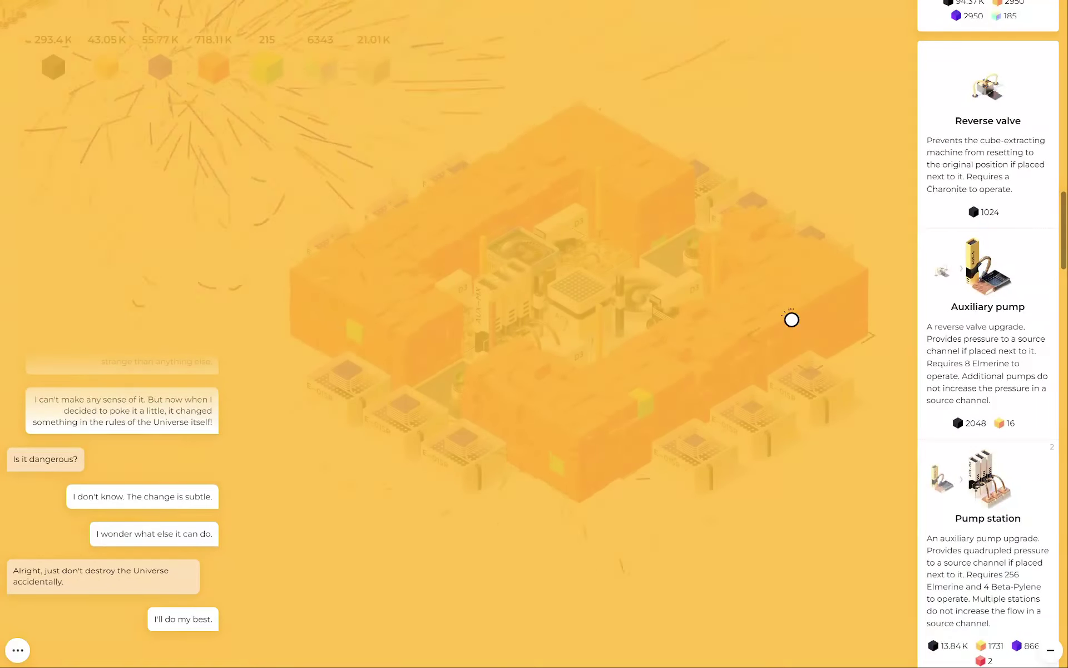
mouse_move(287, 209)
mouse_down()
mouse_move(387, 282)
mouse_move(426, 391)
mouse_up()
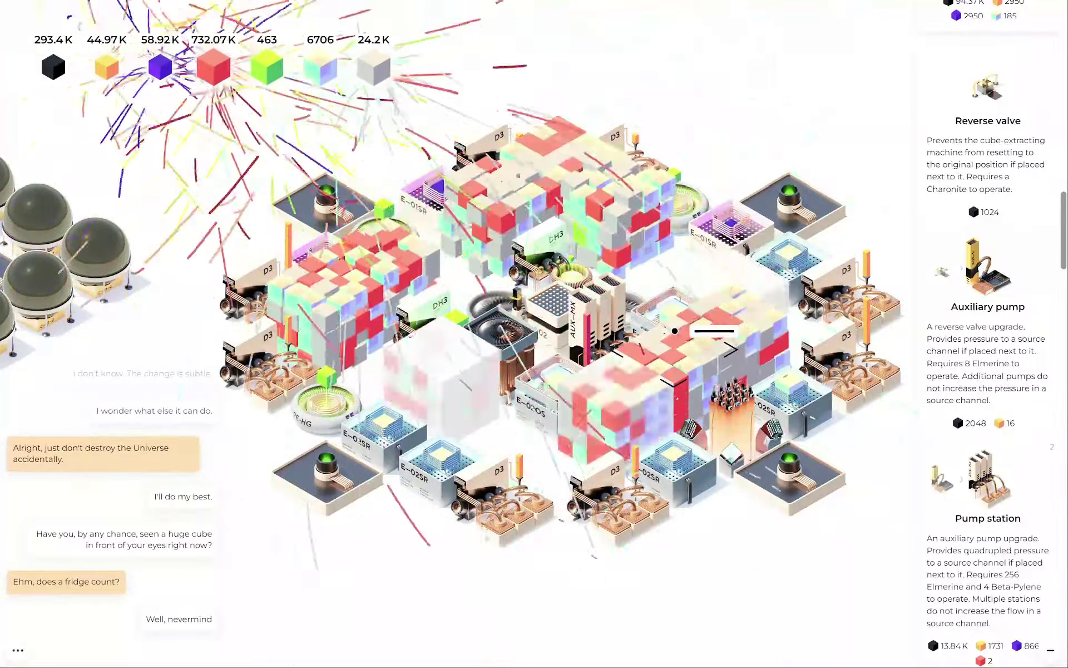
mouse_move(381, 577)
mouse_down()
mouse_move(413, 456)
mouse_move(430, 495)
mouse_move(424, 309)
mouse_up()
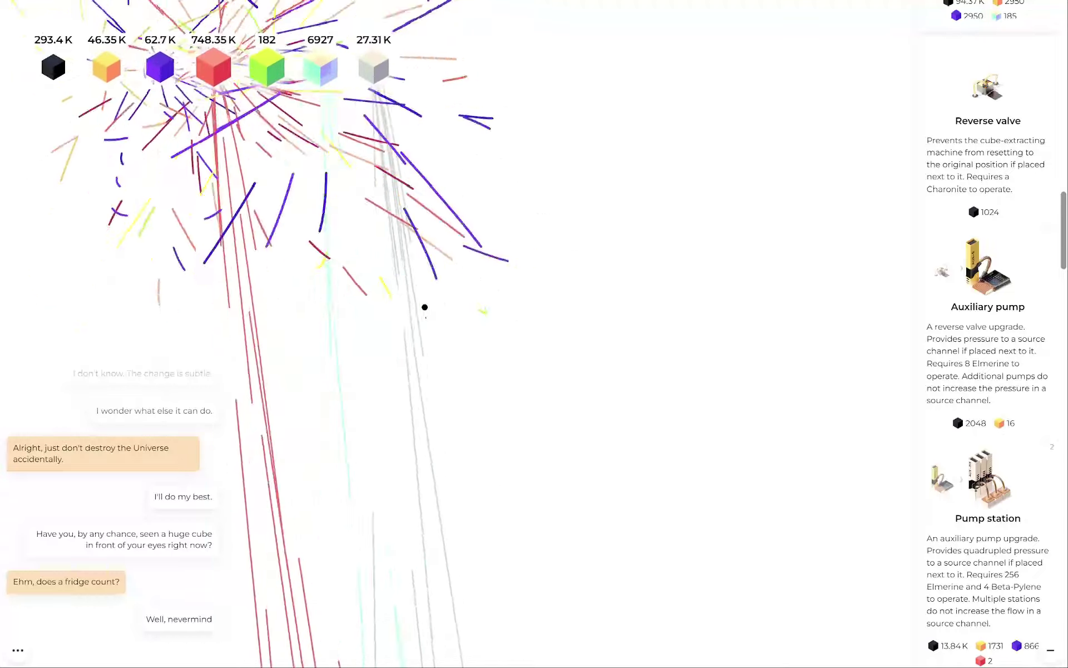
- Pan to the fractal rock and shatter its small fractal cube with repeated hits
drag(424, 307, 740, 316)
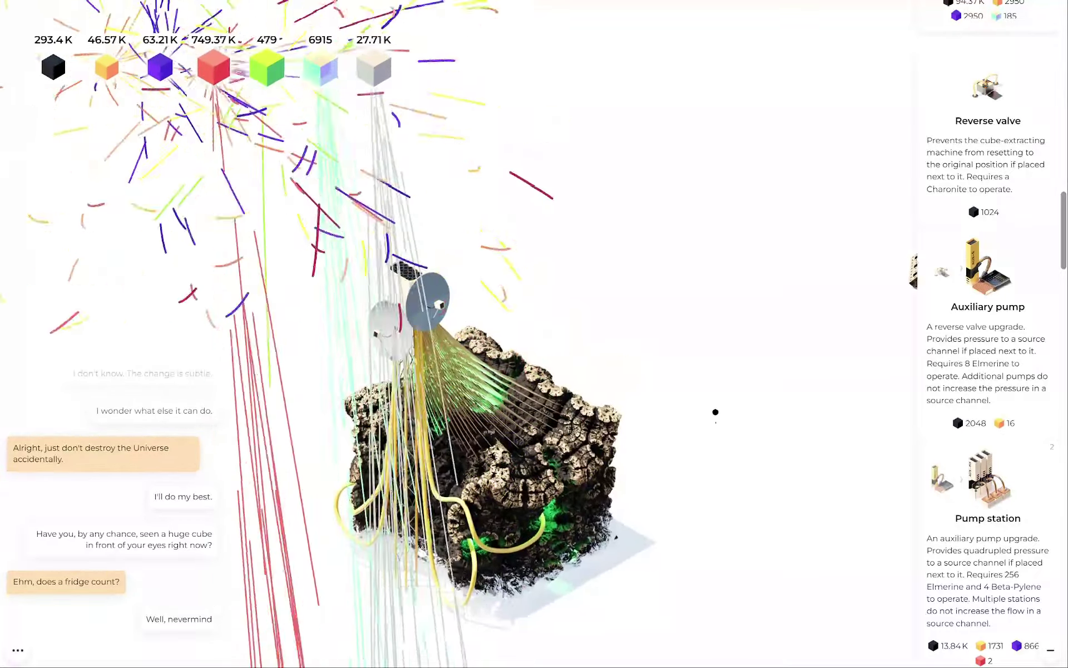
click(728, 291)
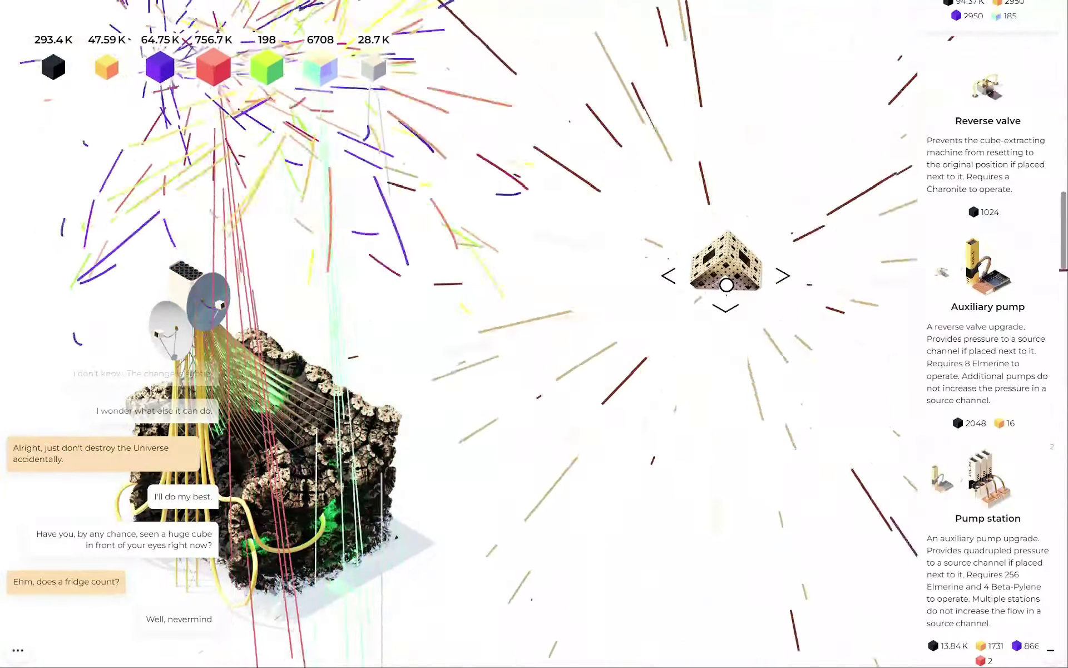
click(726, 284)
click(726, 285)
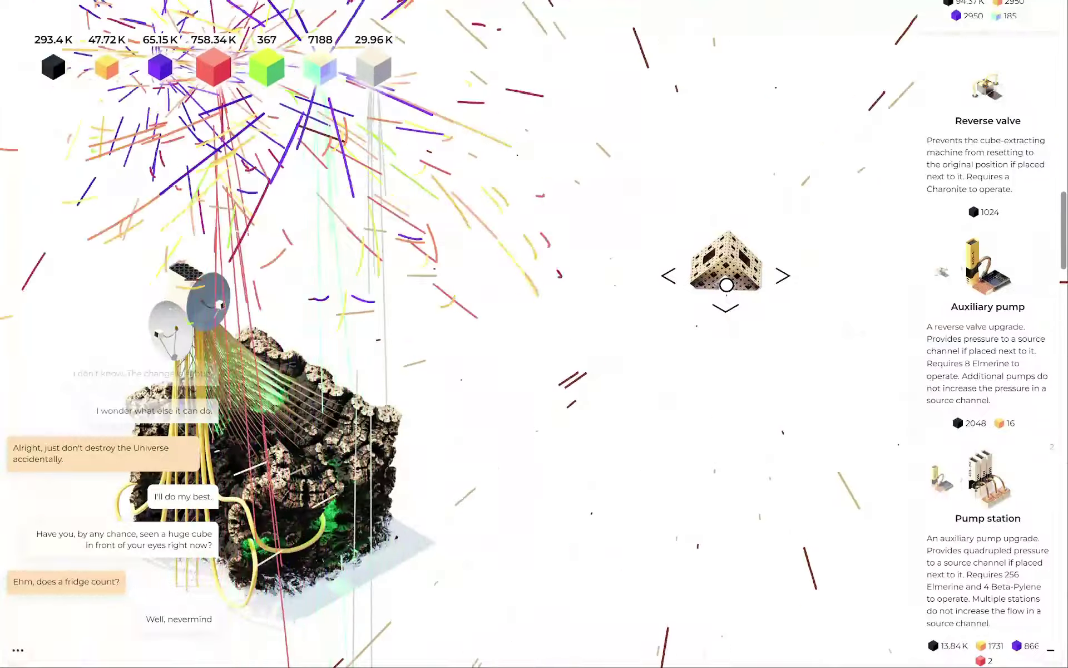
click(726, 284)
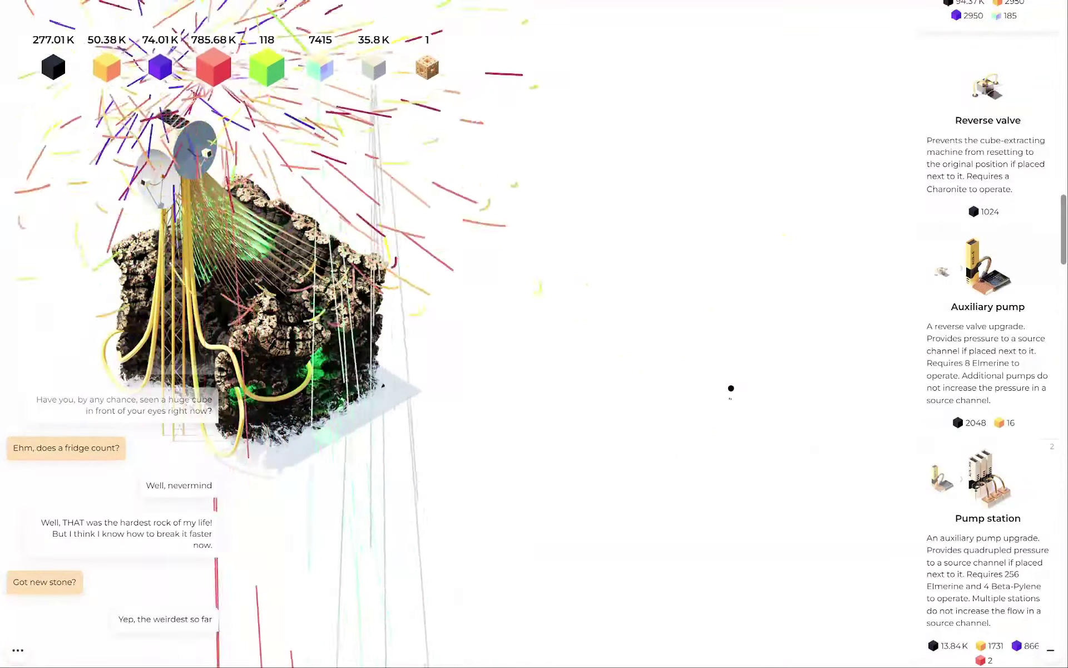
- Pan from the rock back across the cube-complex base toward the tall copper machines
drag(723, 381, 559, 326)
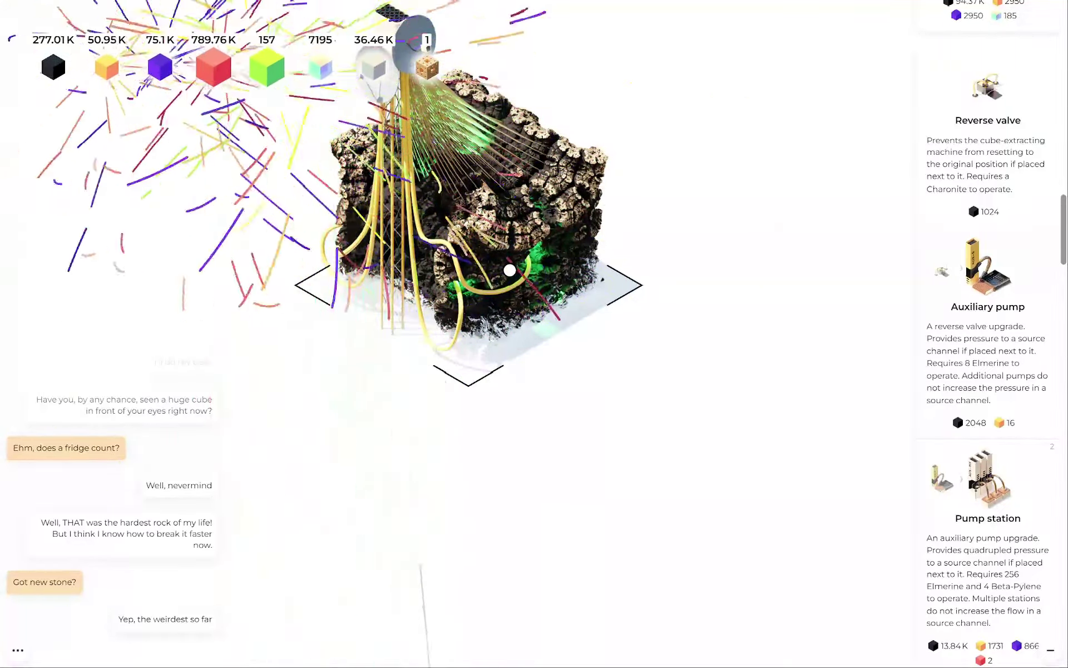
drag(509, 270, 511, 270)
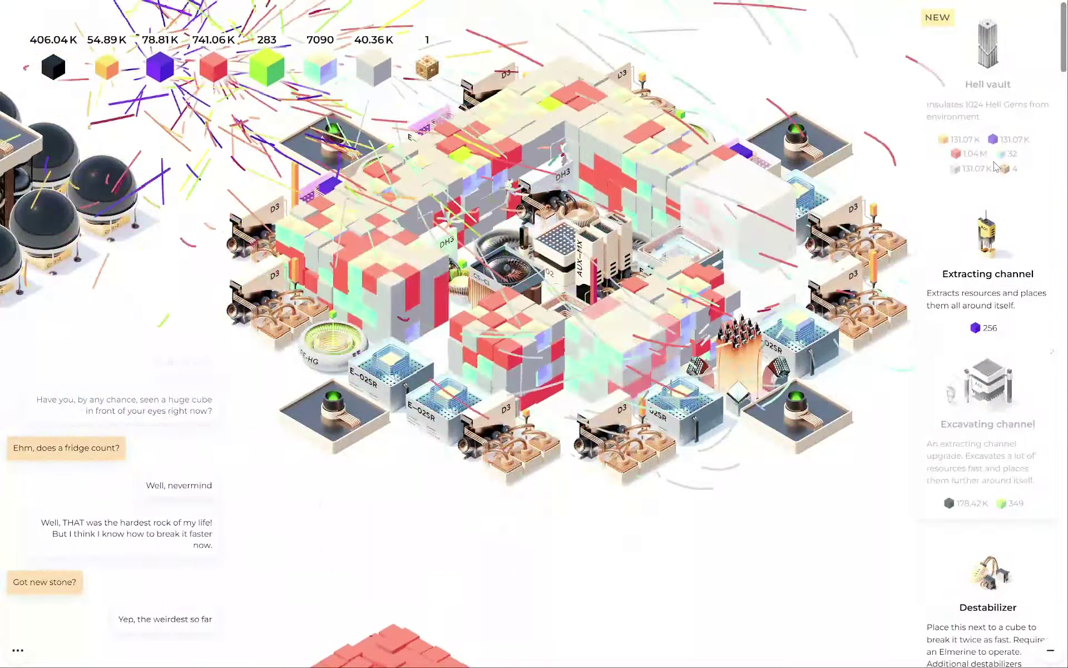
scroll(1002, 166, down, 5)
scroll(996, 264, down, 3)
scroll(996, 264, down, 3)
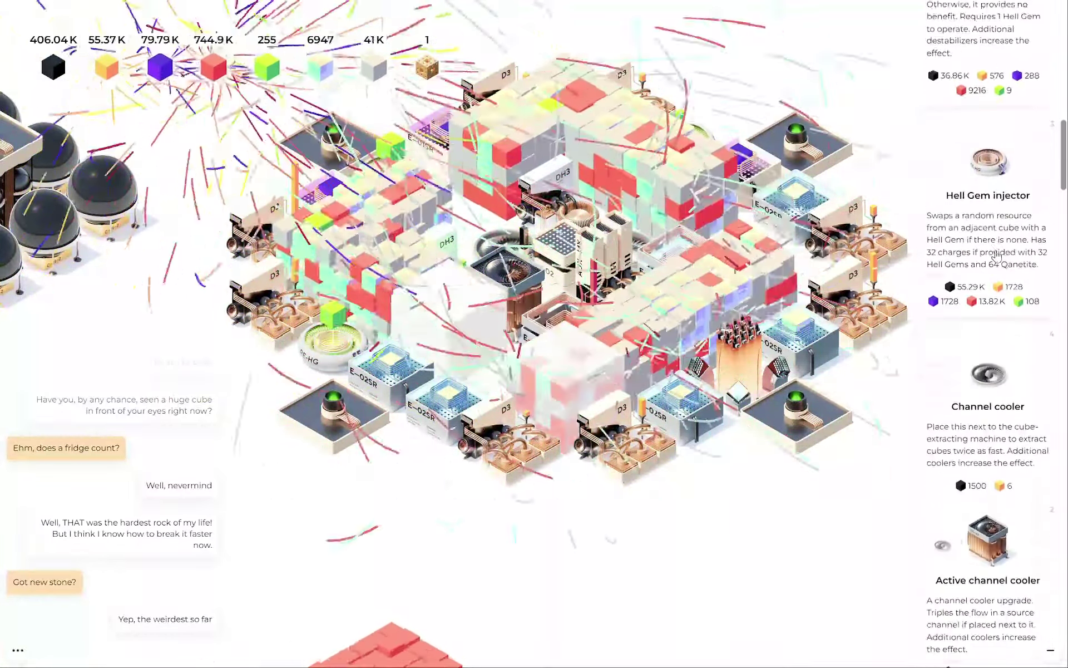
scroll(998, 255, down, 4)
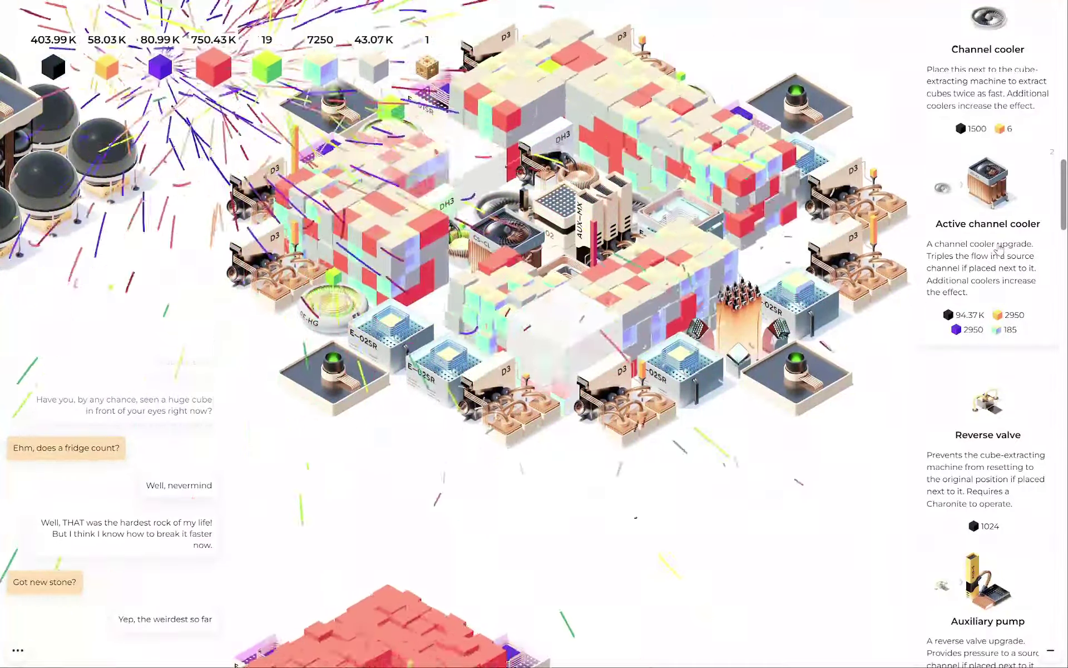
drag(534, 417, 534, 326)
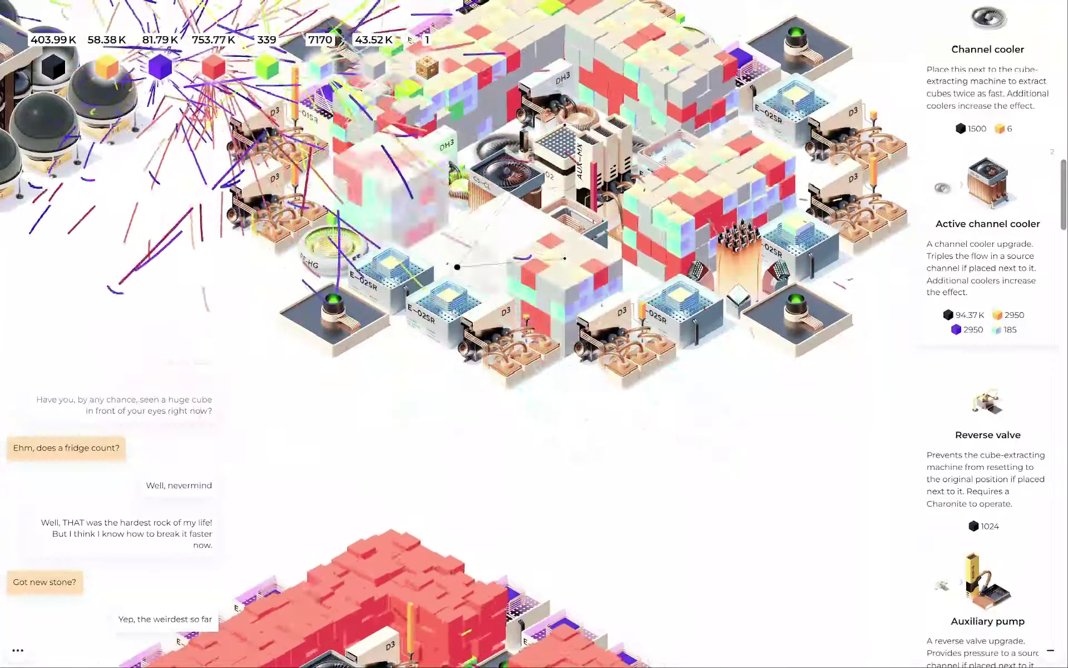
drag(418, 418, 575, 418)
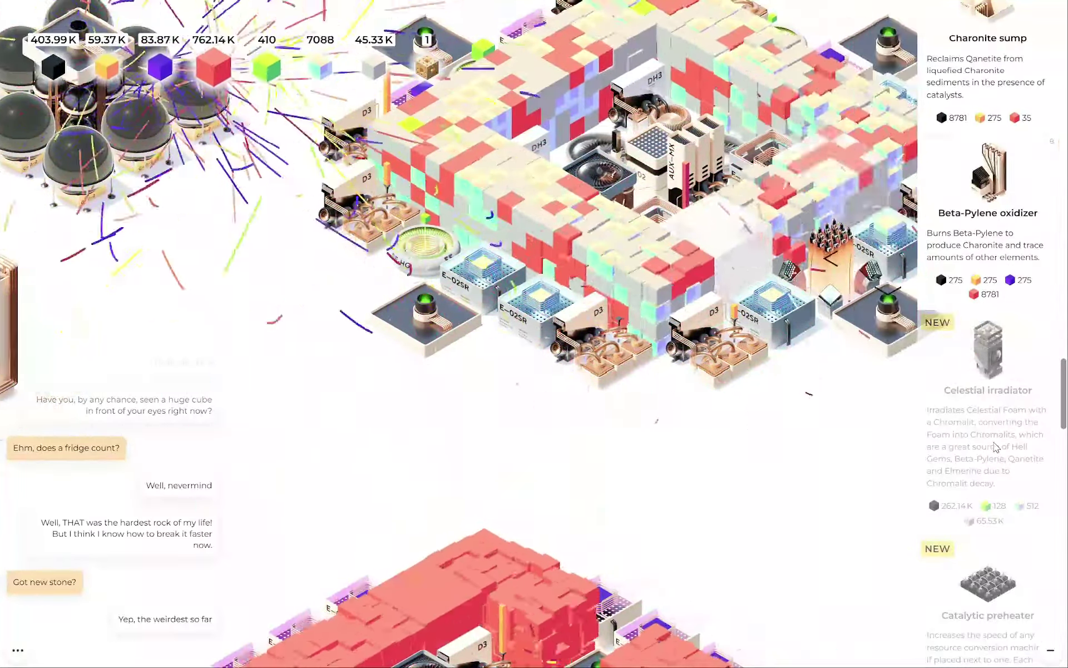
scroll(996, 453, down, 3)
scroll(995, 451, down, 3)
scroll(995, 442, down, 3)
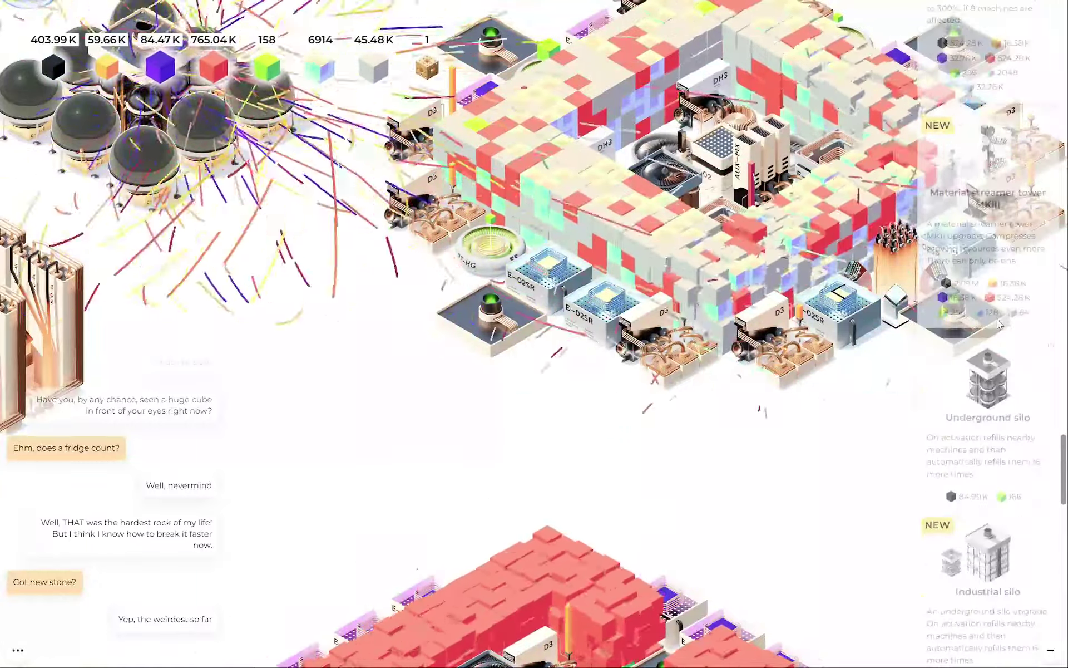
scroll(995, 409, down, 2)
scroll(995, 407, down, 3)
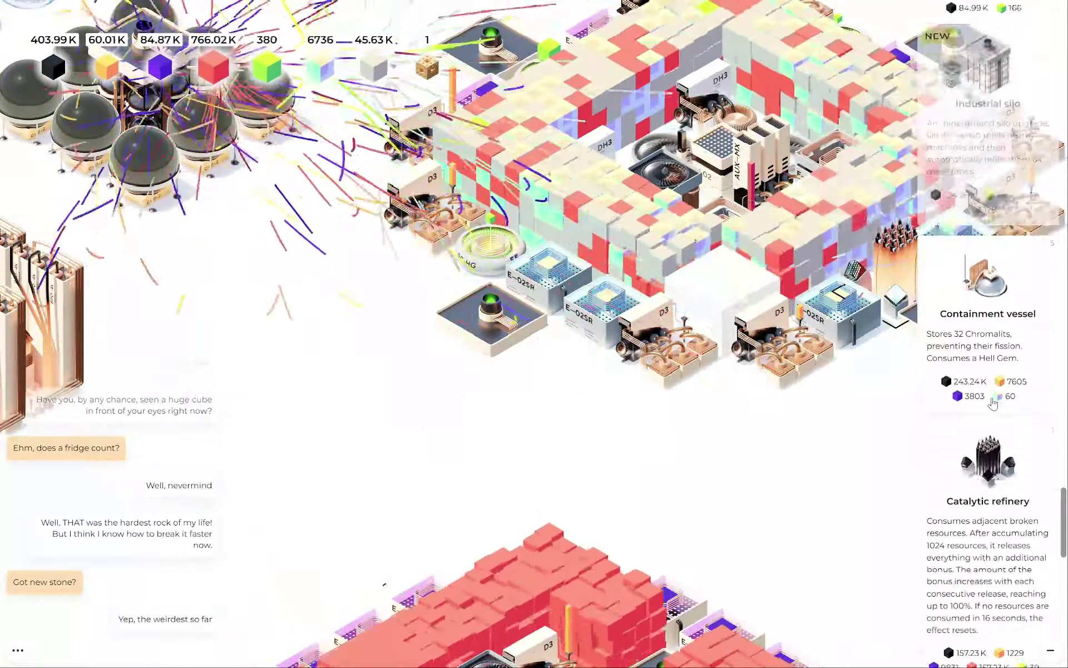
scroll(994, 405, down, 2)
scroll(993, 403, down, 3)
scroll(996, 396, down, 2)
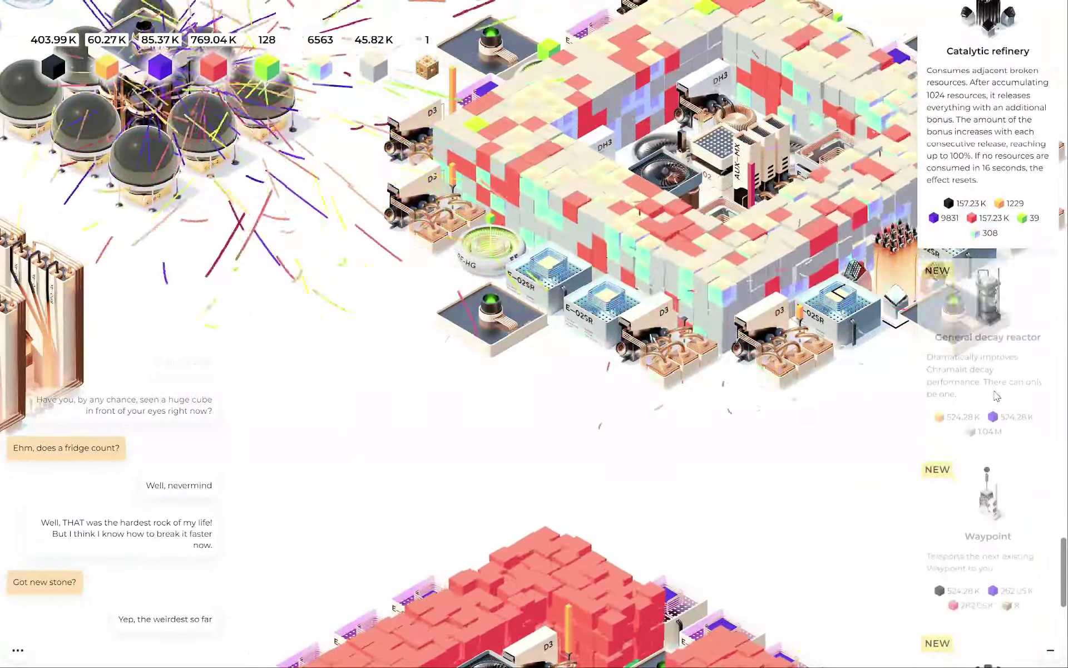
scroll(996, 373, down, 2)
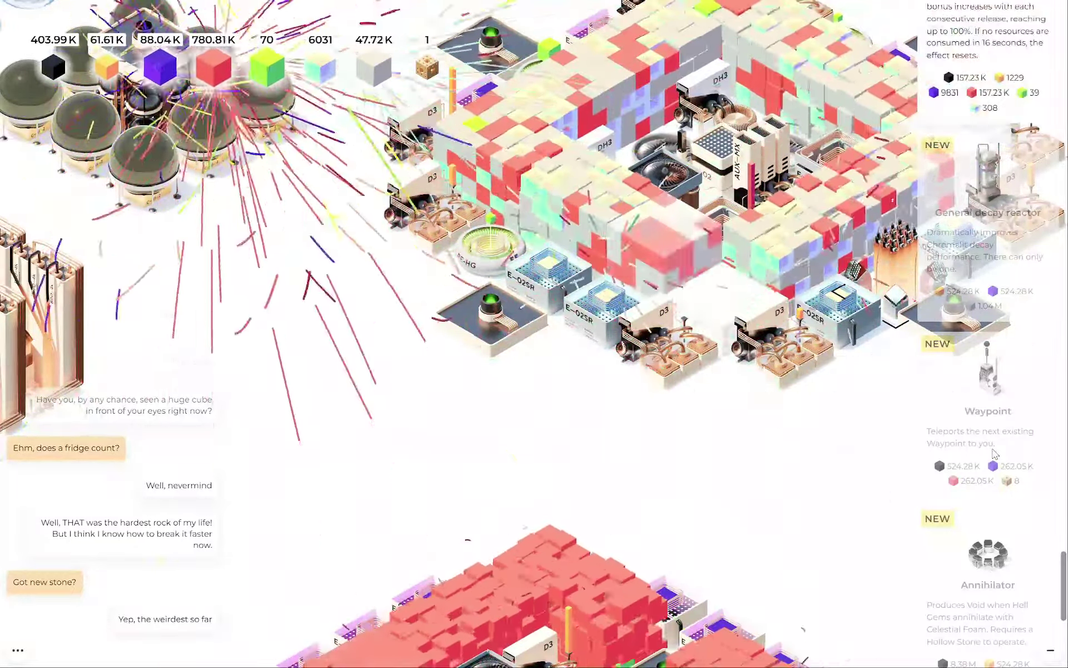
scroll(994, 454, down, 3)
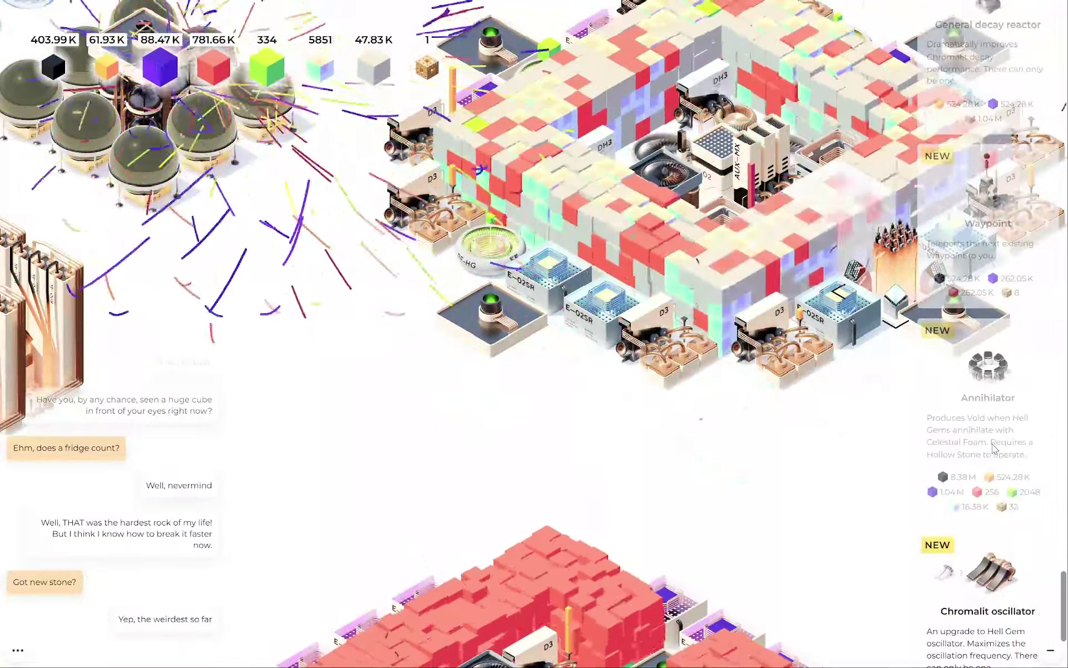
key(Left)
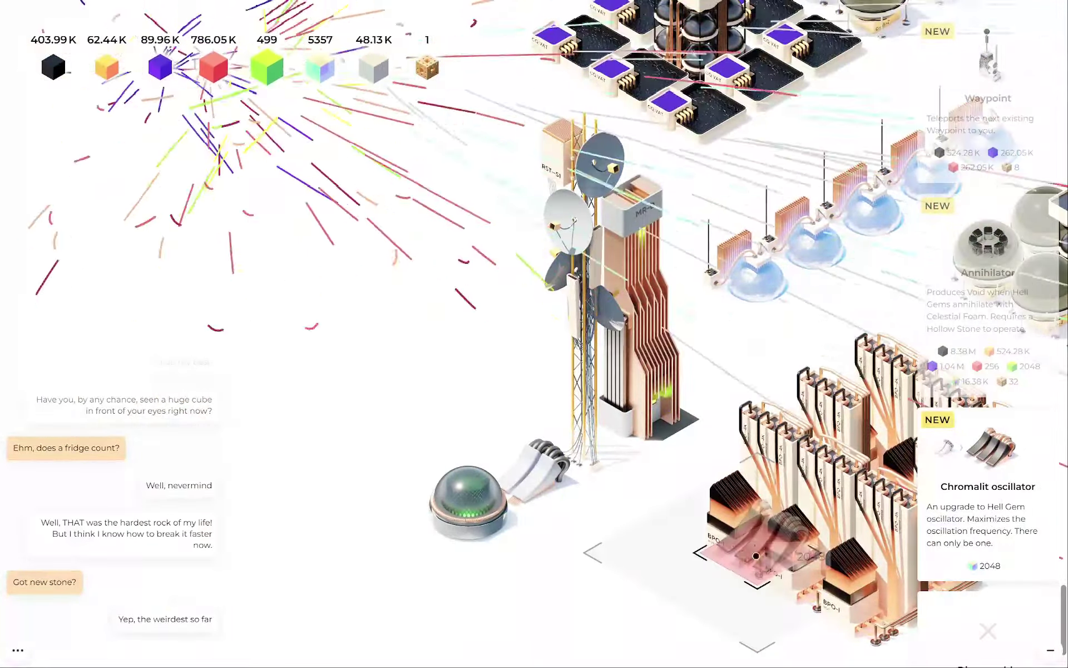
- Place a Chromalit oscillator beside the glass dome and nudge it into its final spot
click(541, 493)
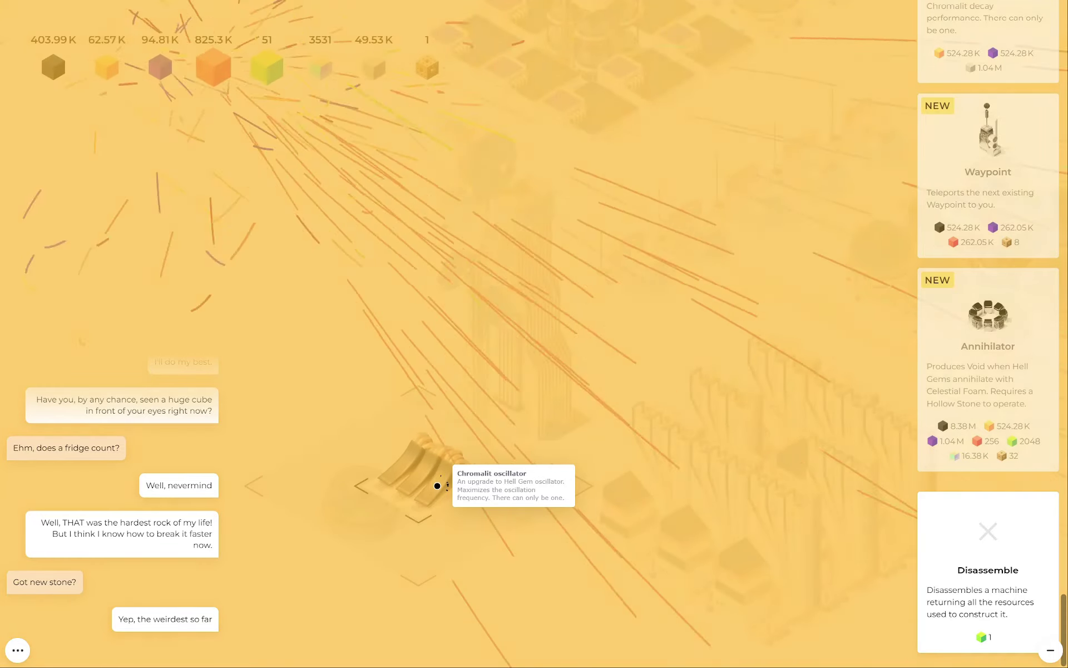
click(424, 504)
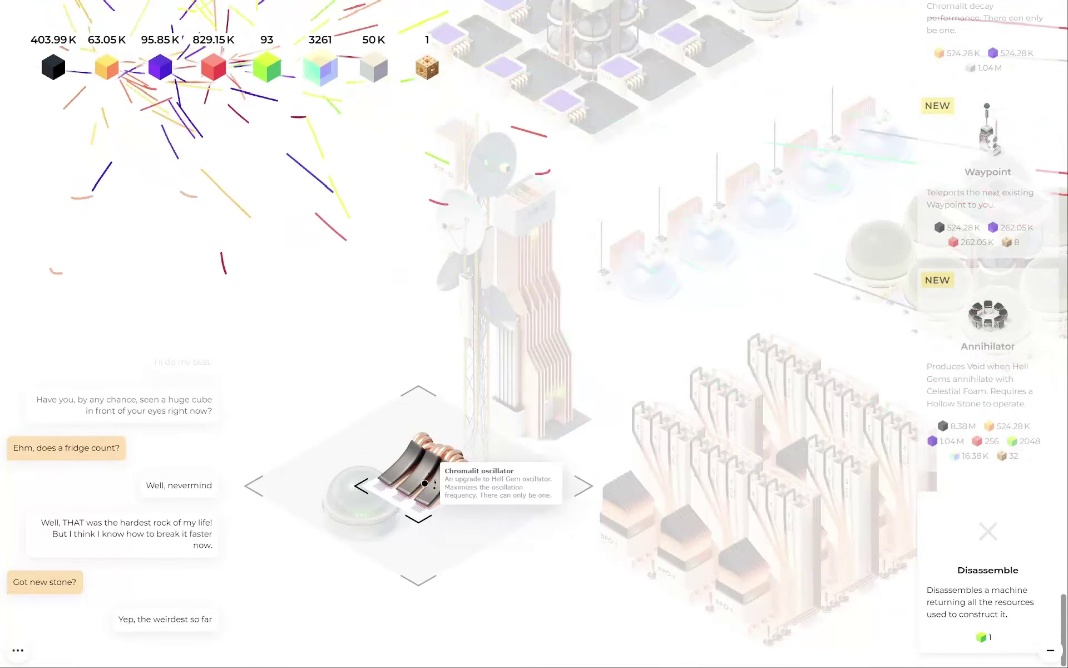
click(424, 497)
scroll(1008, 394, down, 5)
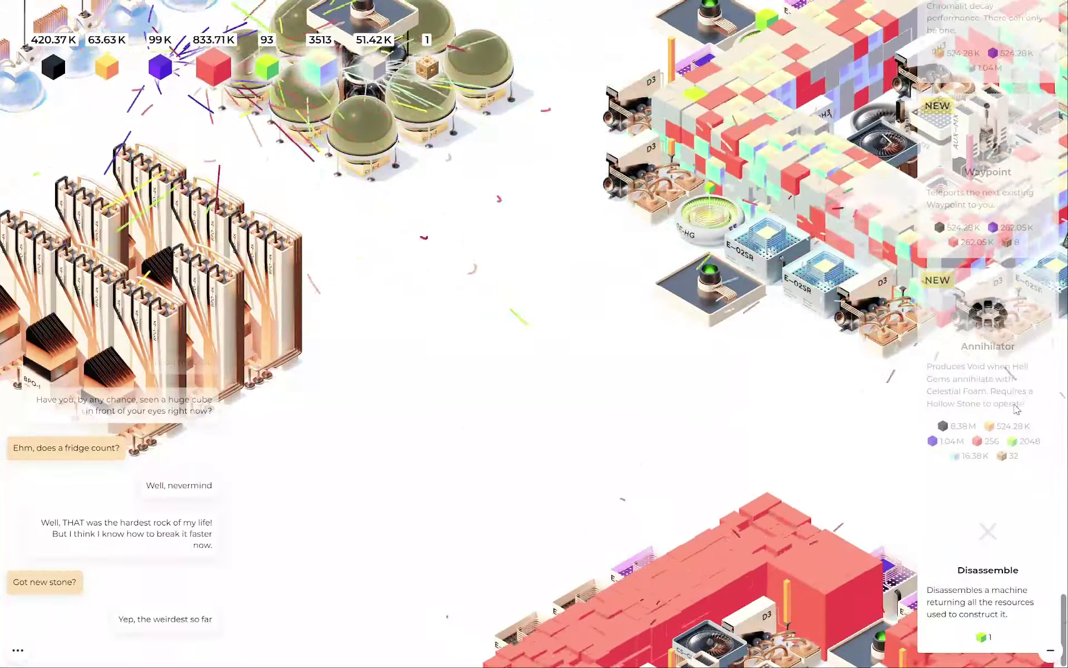
scroll(1025, 402, up, 5)
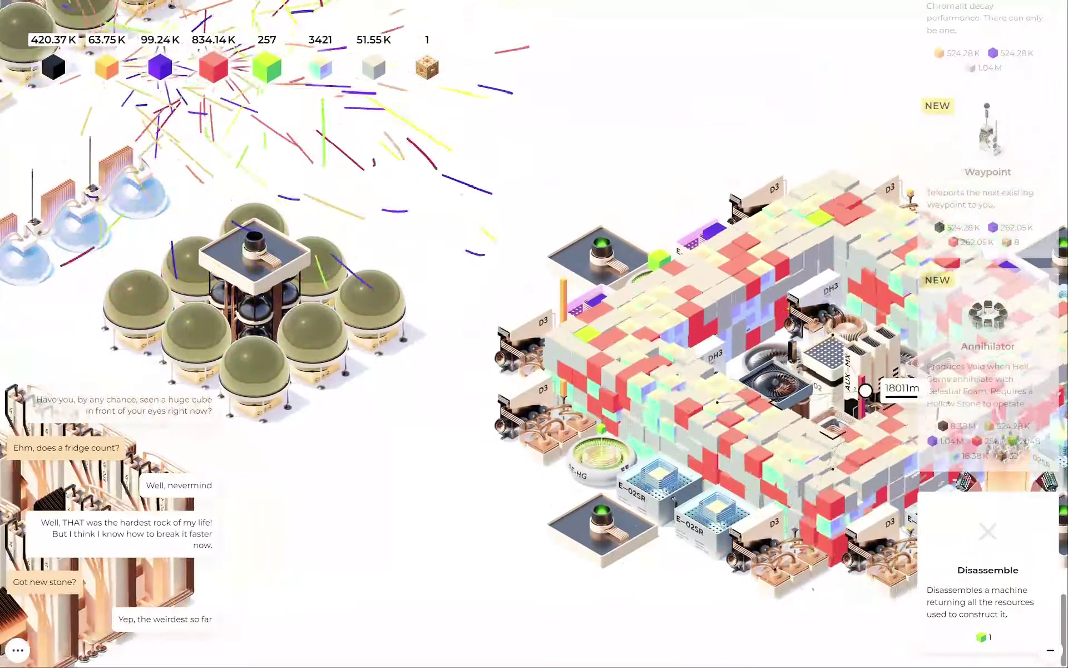
- Pan to the fractal rock, break its small cube in two hits, and head back
drag(751, 376, 462, 229)
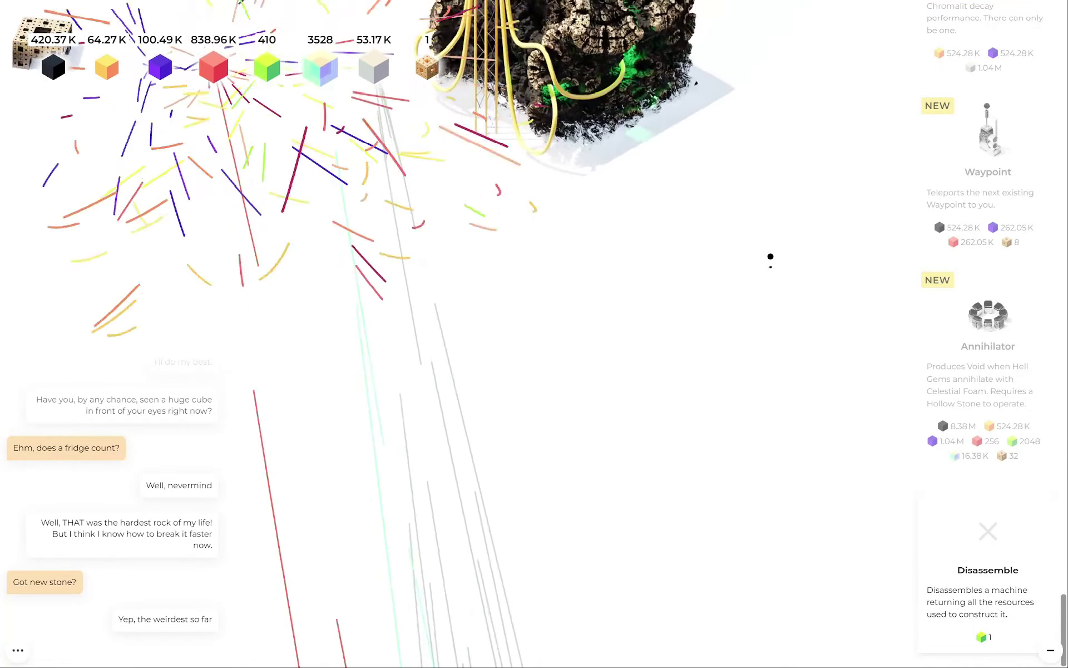
drag(770, 257, 322, 341)
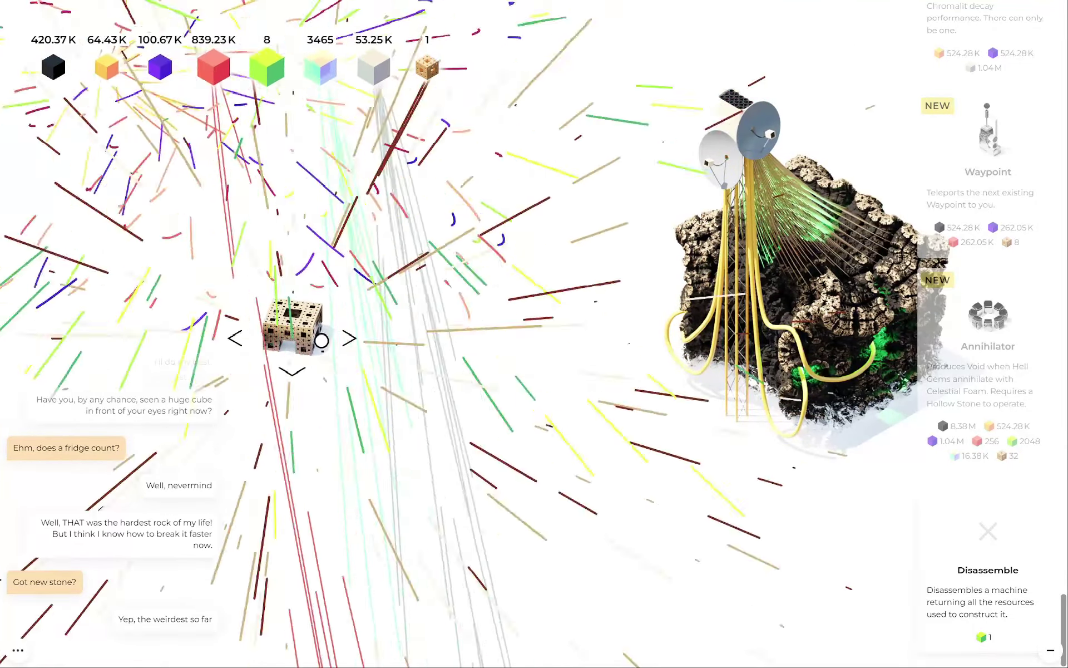
click(321, 341)
click(321, 341)
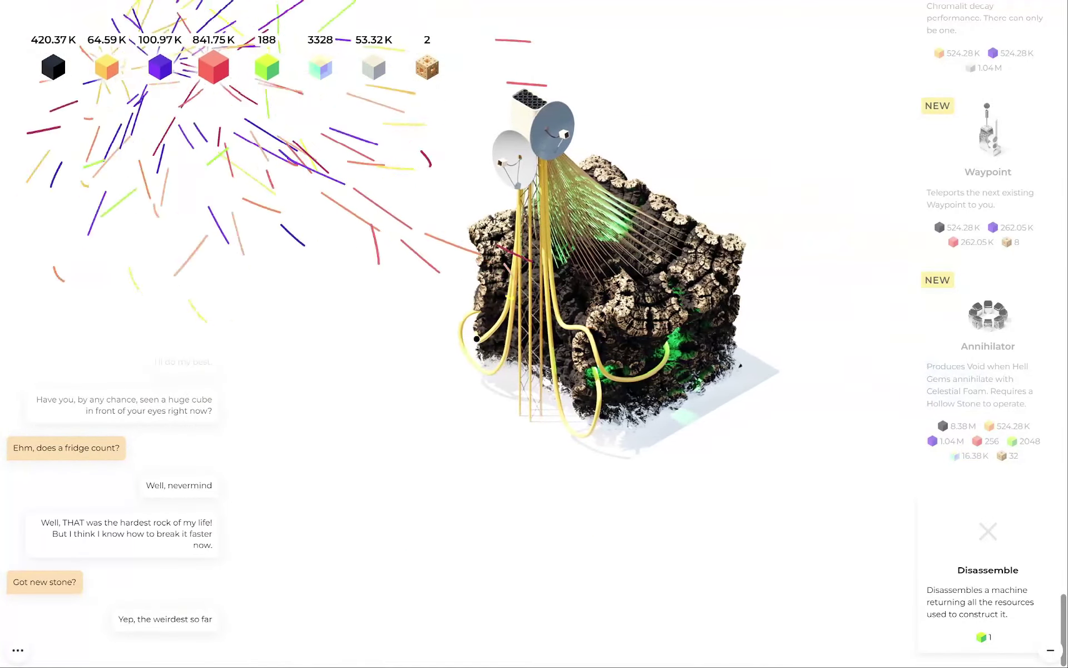
click(570, 341)
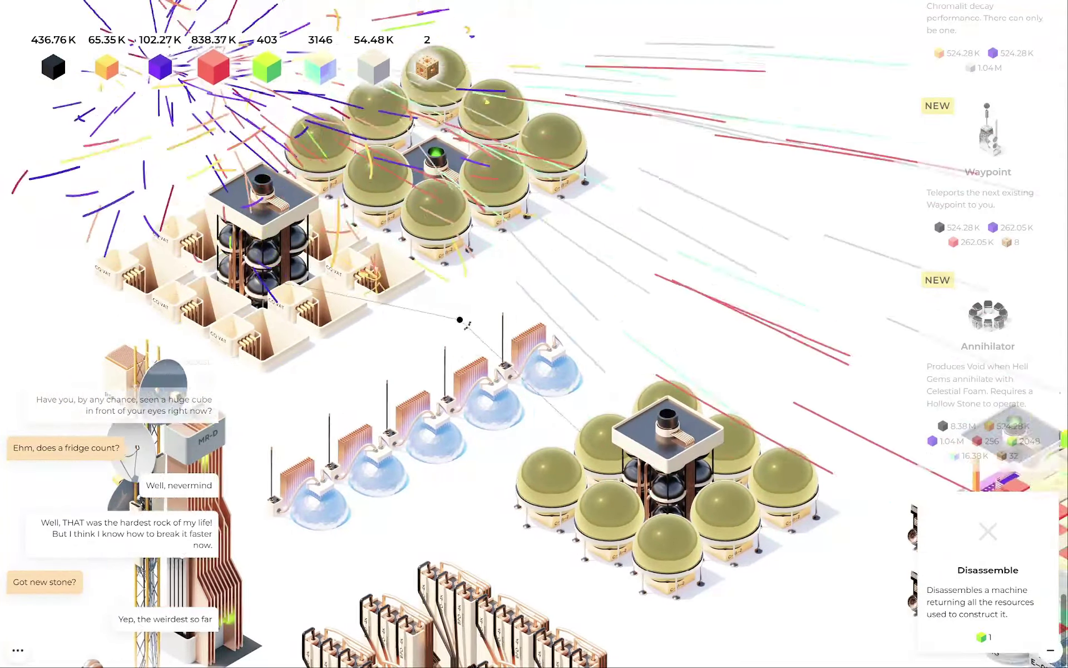
- Pan across the domes until the cube complex and its machine ring are centred
drag(587, 337, 566, 426)
scroll(567, 426, down, 3)
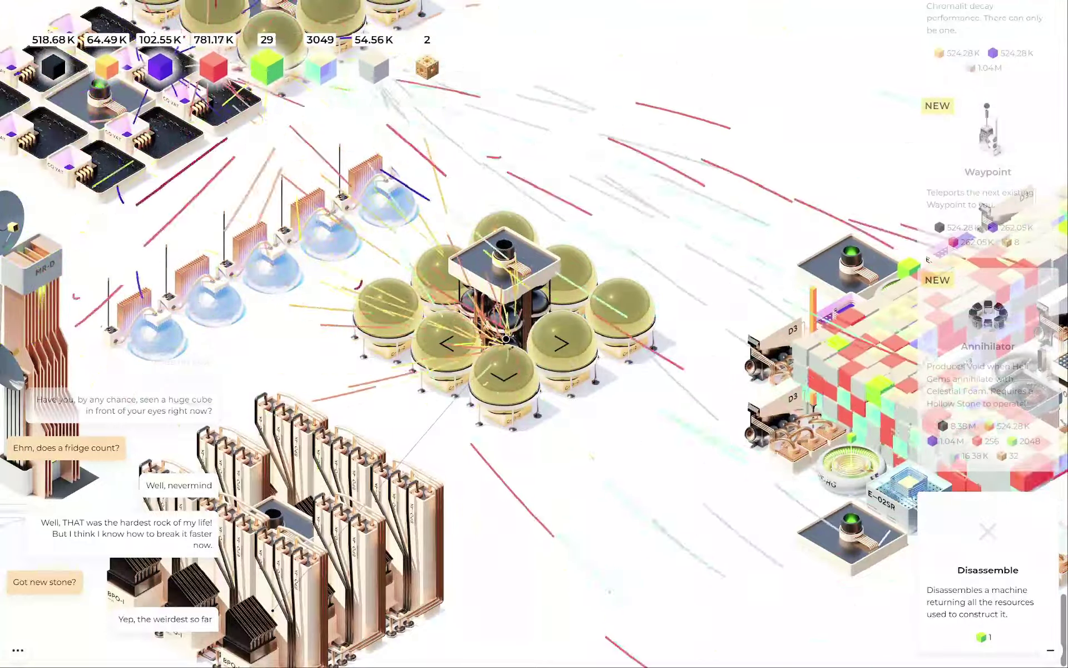
scroll(415, 435, up, 3)
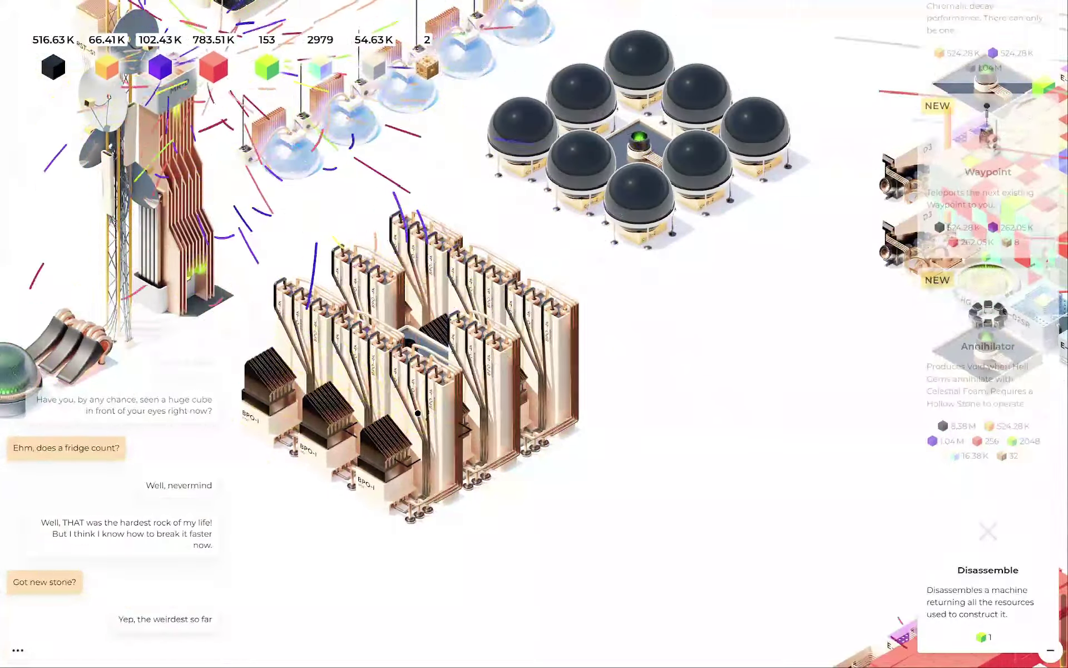
drag(752, 334, 376, 292)
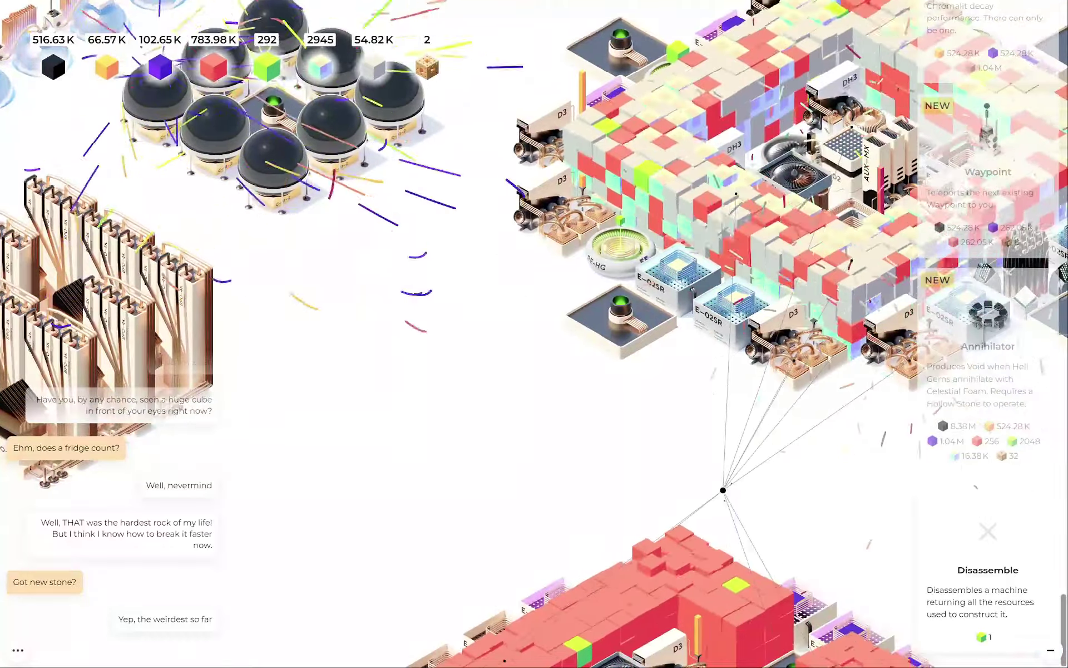
scroll(723, 490, down, 5)
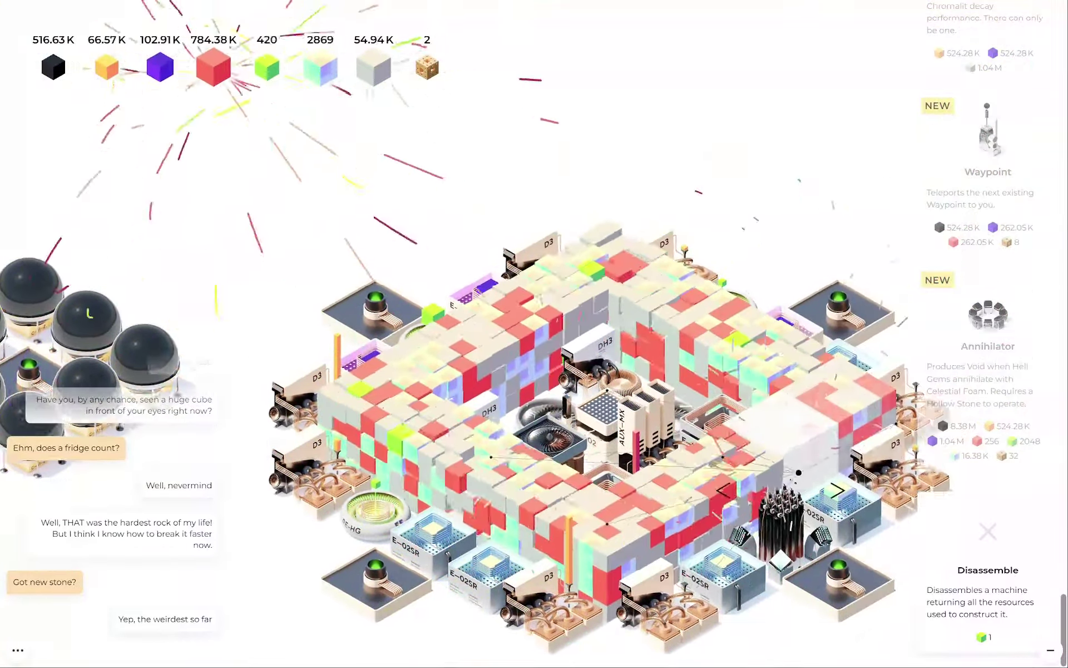
drag(734, 275, 576, 467)
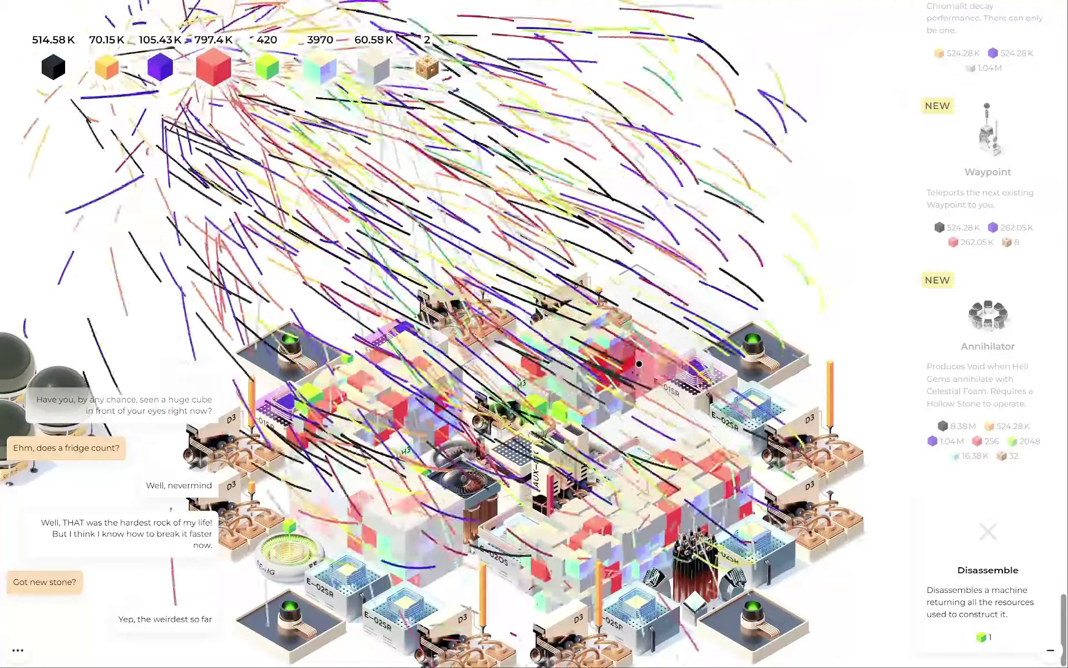
- Build three Entropy resonator IIs and one Entropy resonator next to the cube complex
drag(569, 413, 673, 409)
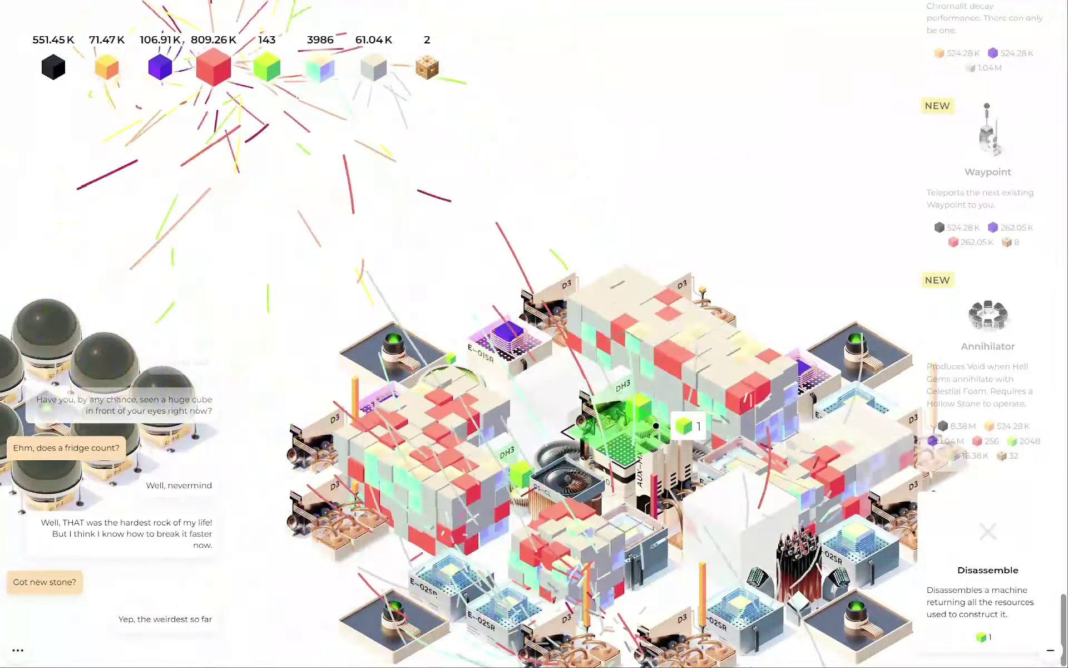
scroll(1011, 281, up, 4)
scroll(1011, 281, up, 4)
scroll(1011, 281, up, 4)
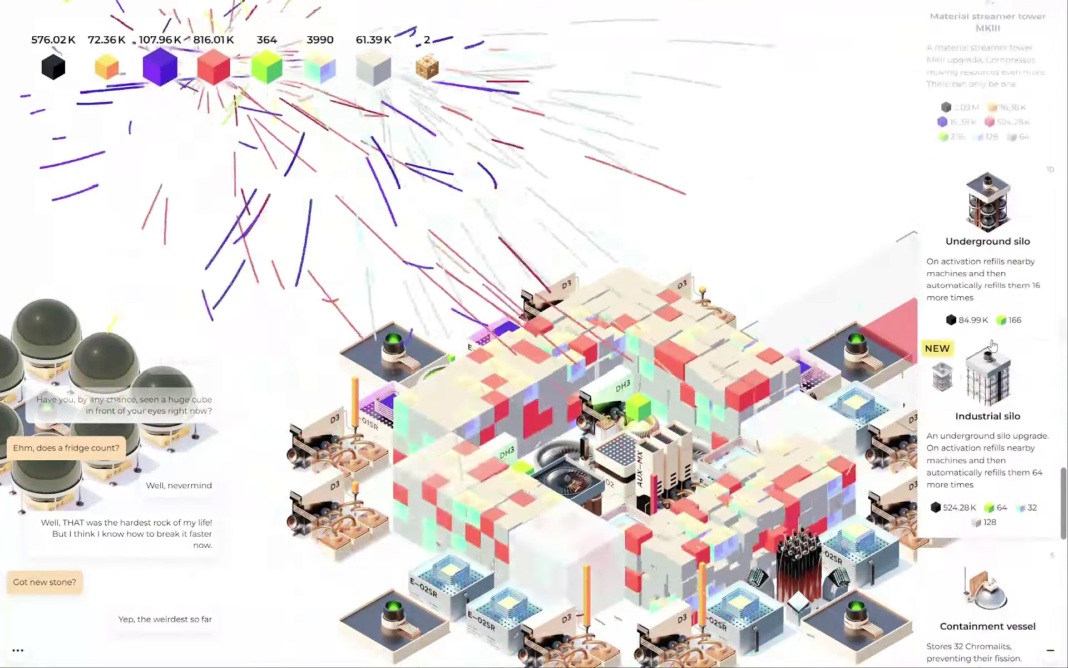
scroll(1011, 280, up, 3)
scroll(993, 334, up, 4)
scroll(993, 334, up, 4)
scroll(993, 292, up, 4)
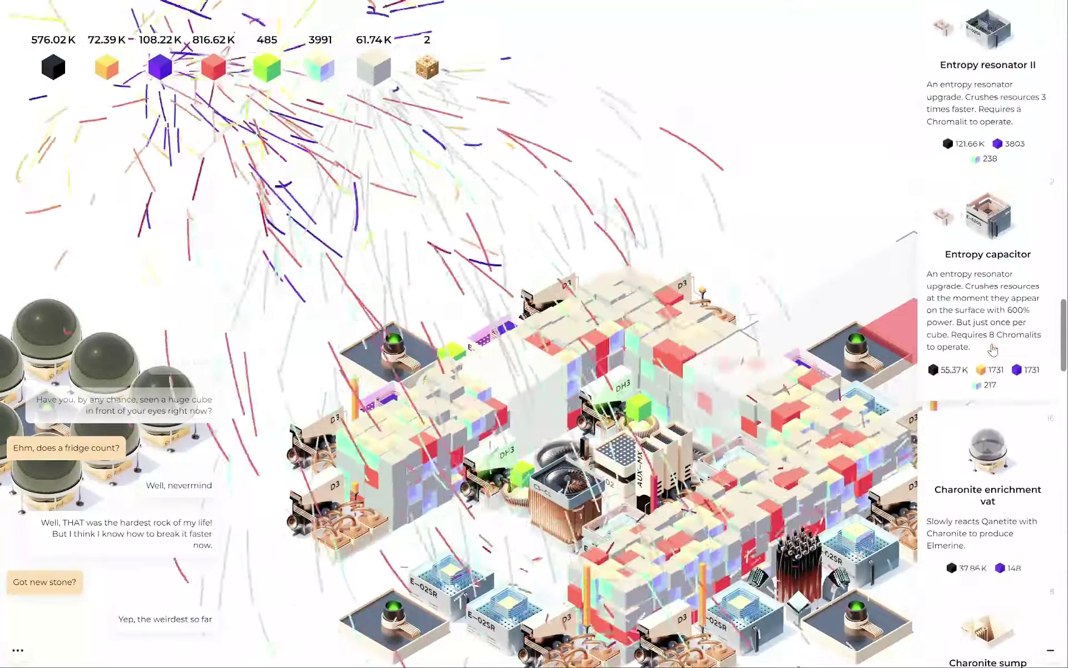
scroll(993, 250, up, 3)
scroll(996, 238, up, 3)
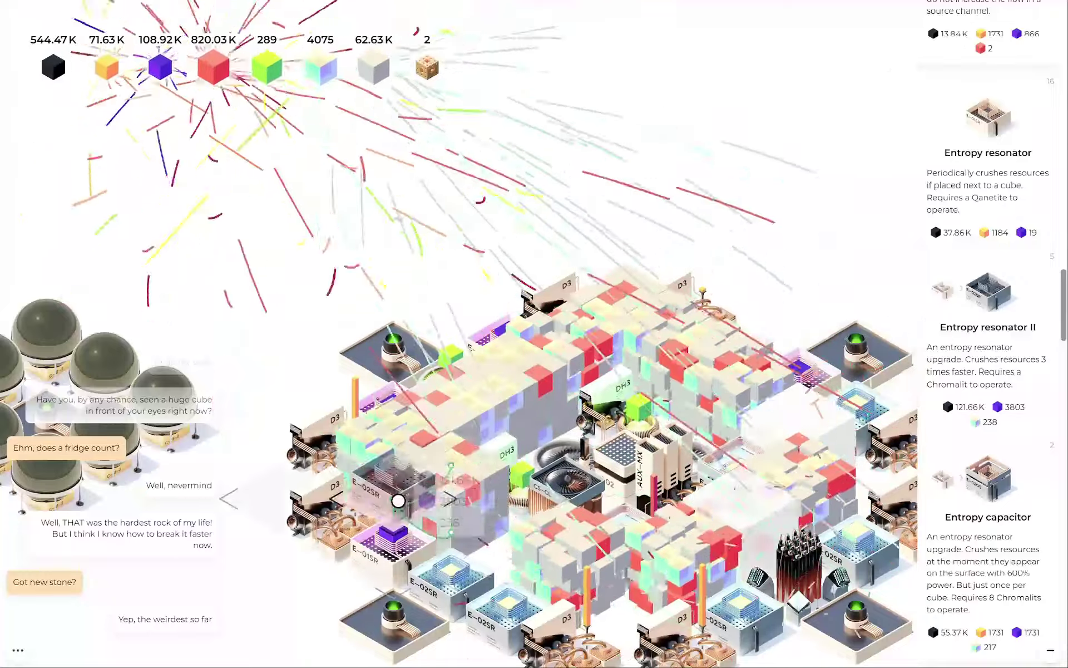
click(380, 558)
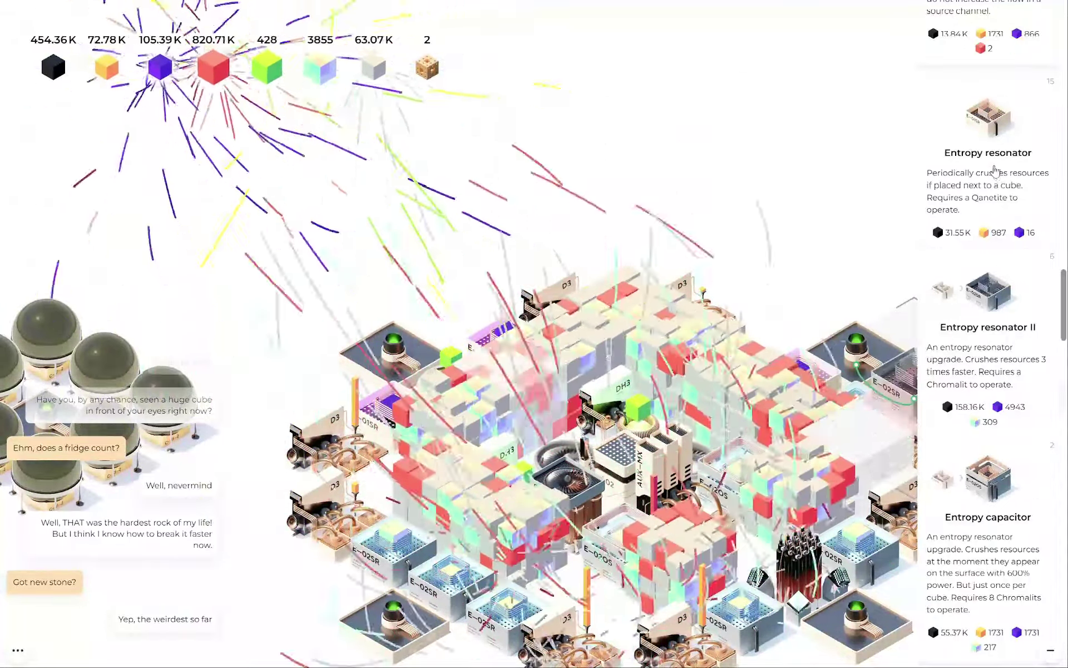
scroll(626, 371, down, 2)
click(674, 363)
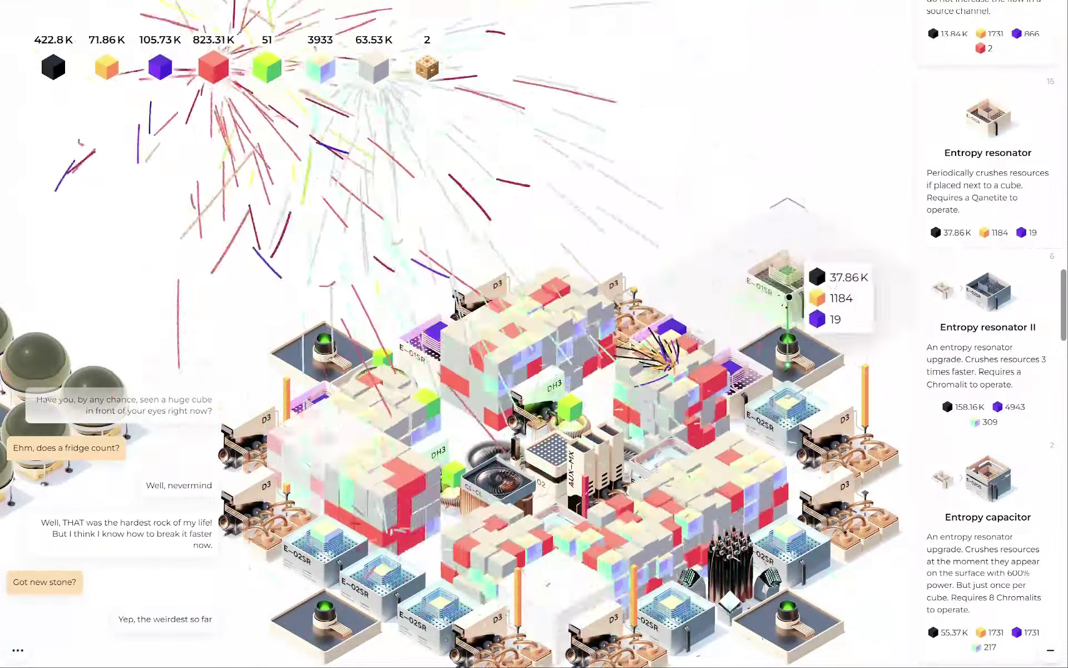
click(670, 359)
click(742, 358)
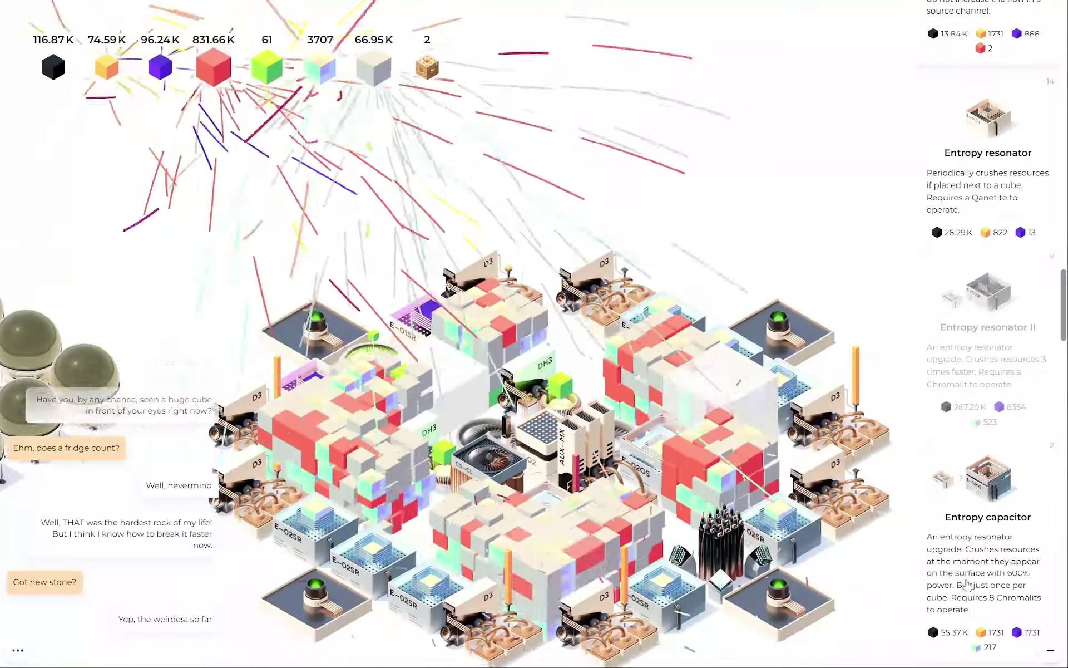
drag(864, 567, 772, 534)
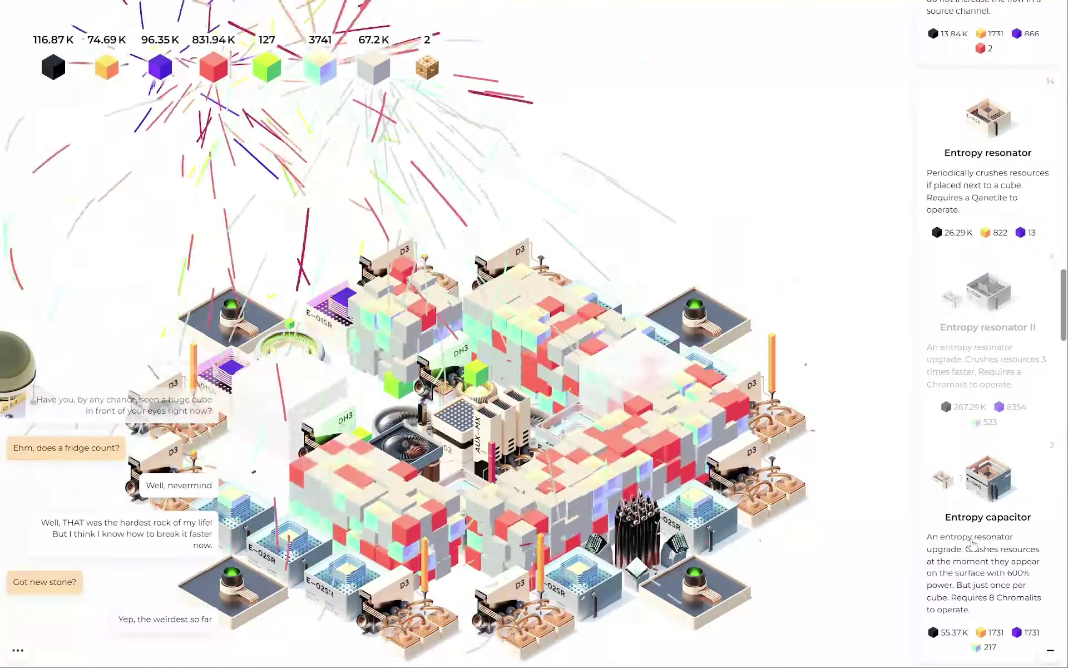
scroll(501, 375, down, 2)
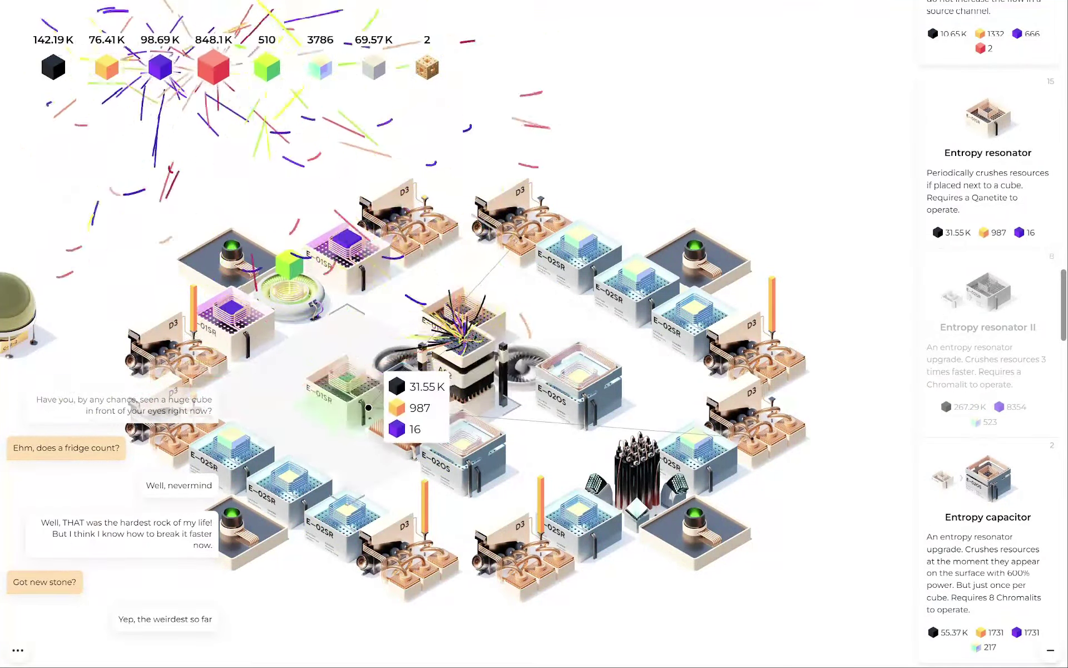
- Add a centre-tile resonator and two Entropy capacitors, then move the green-dome machine top-left
click(368, 410)
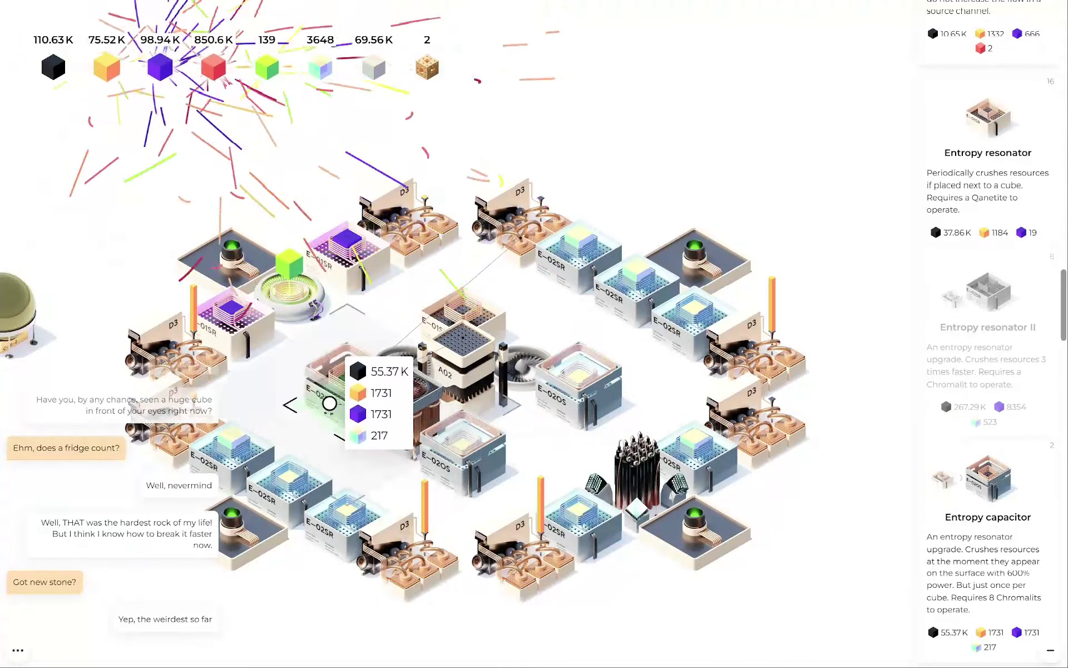
drag(329, 404, 329, 403)
drag(988, 480, 464, 317)
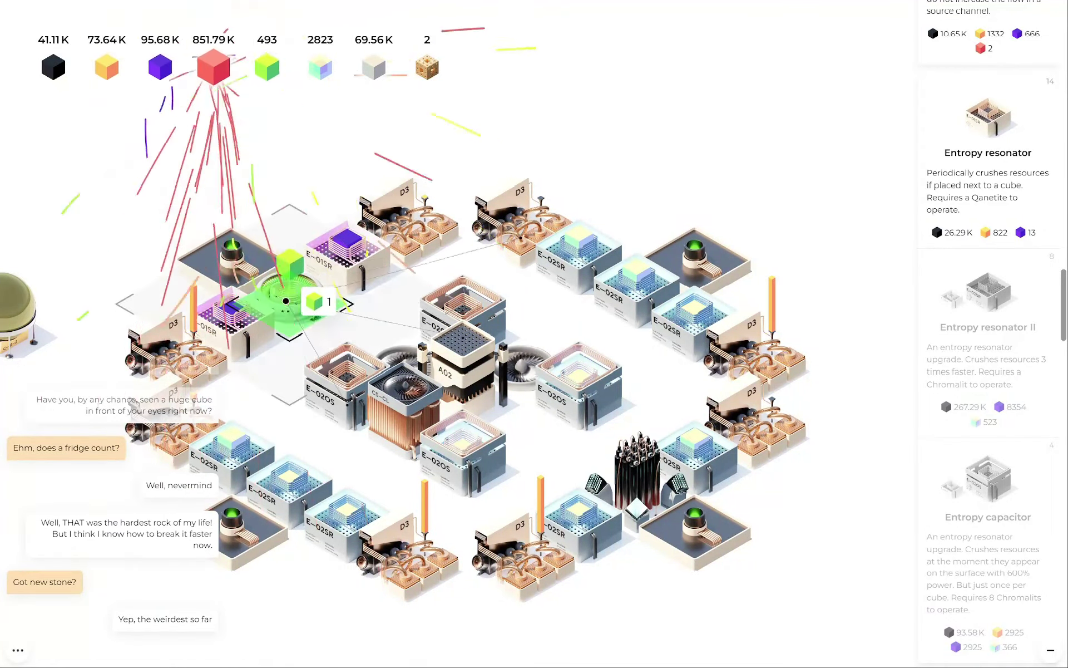
mouse_move(134, 192)
mouse_down()
mouse_move(296, 308)
mouse_move(287, 344)
mouse_up()
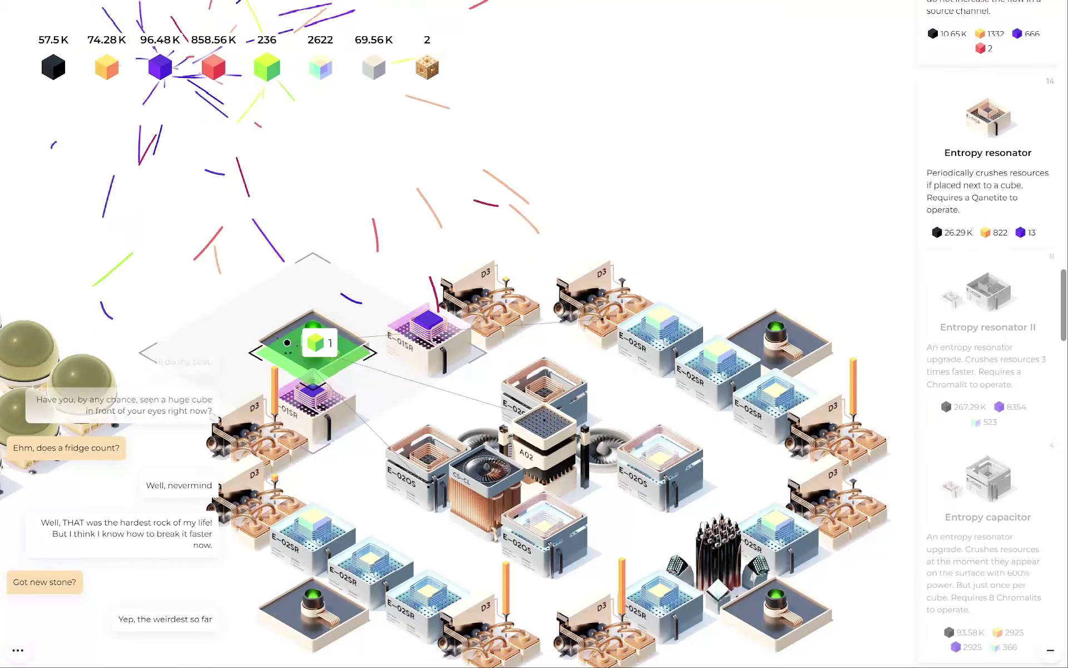
click(285, 344)
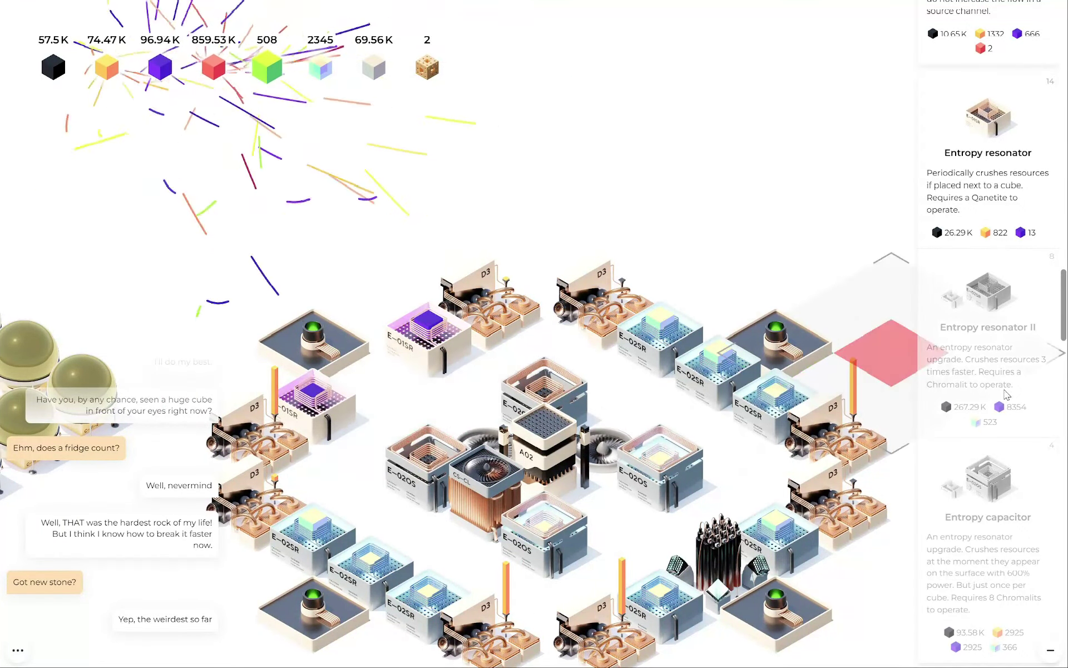
scroll(988, 333, down, 5)
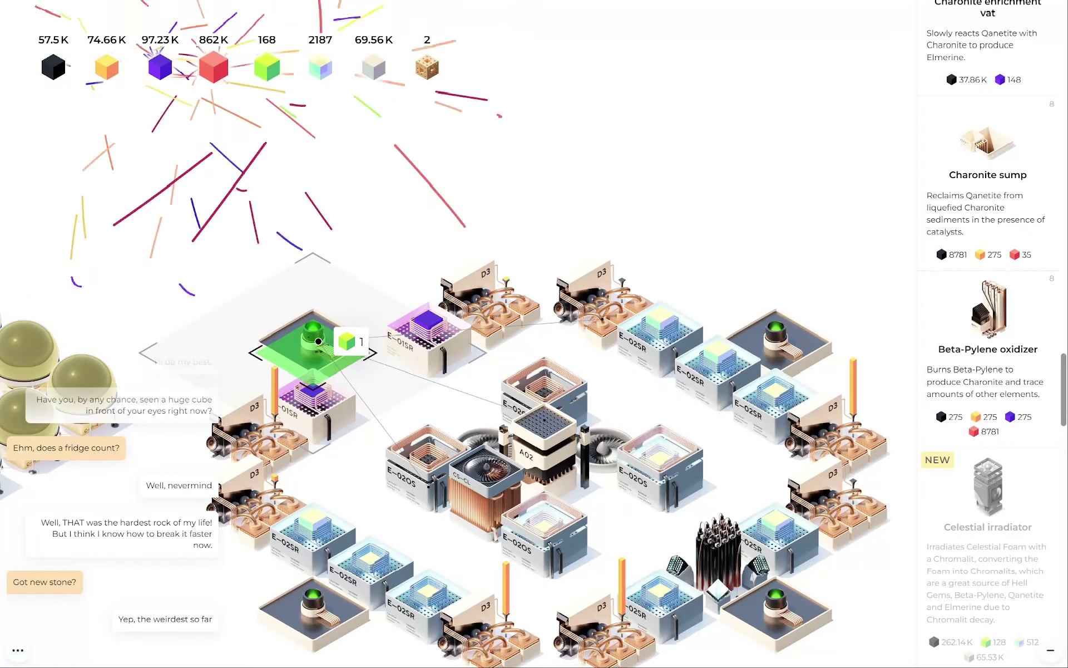
- Move the green-dome machine and build two Underground silos on either side inside the ring
click(318, 339)
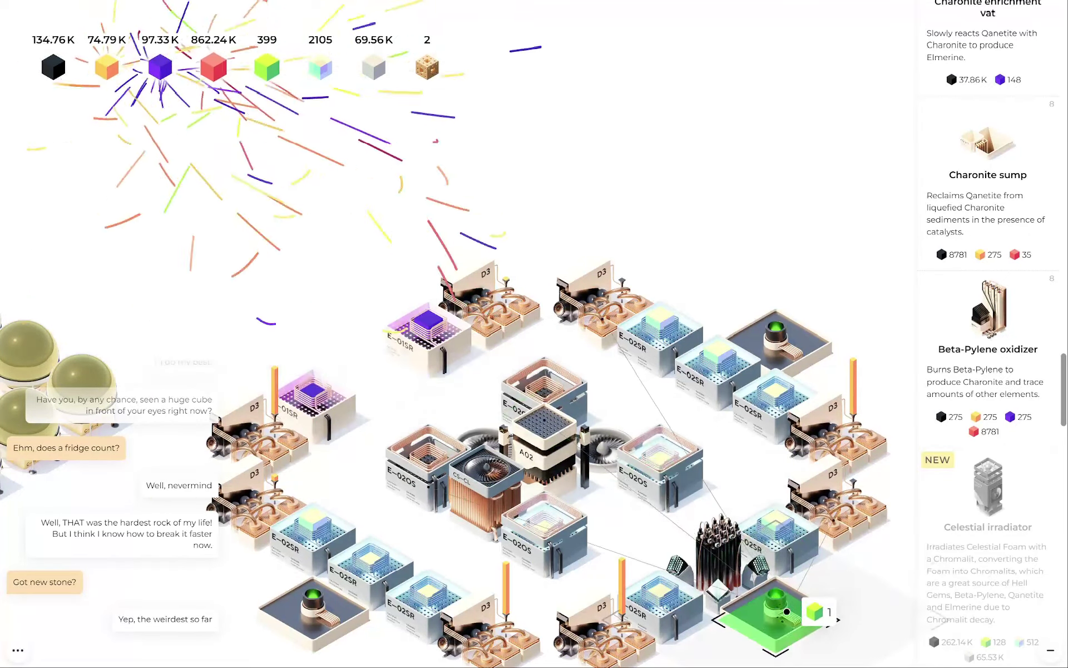
click(777, 601)
scroll(999, 449, down, 4)
scroll(1001, 459, down, 4)
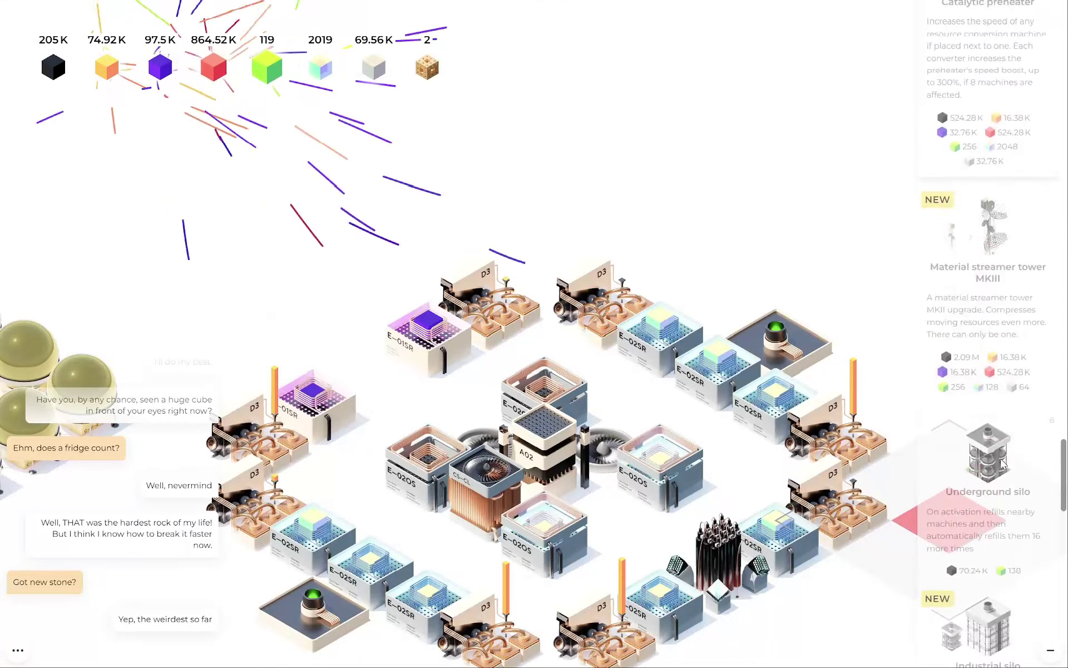
scroll(1004, 471, down, 2)
click(973, 217)
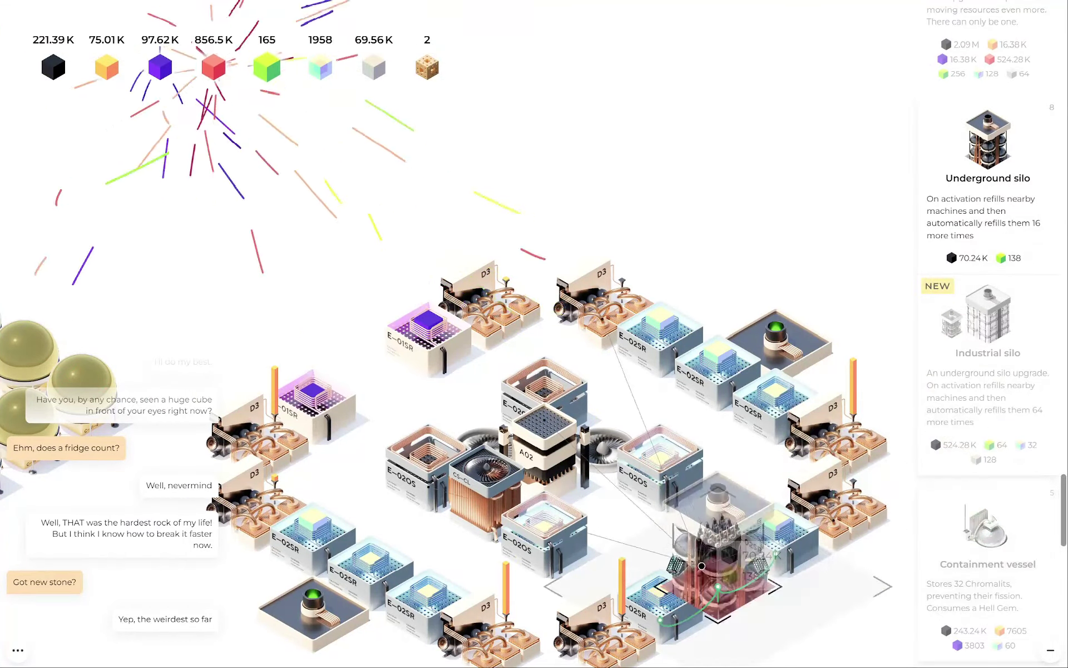
click(673, 546)
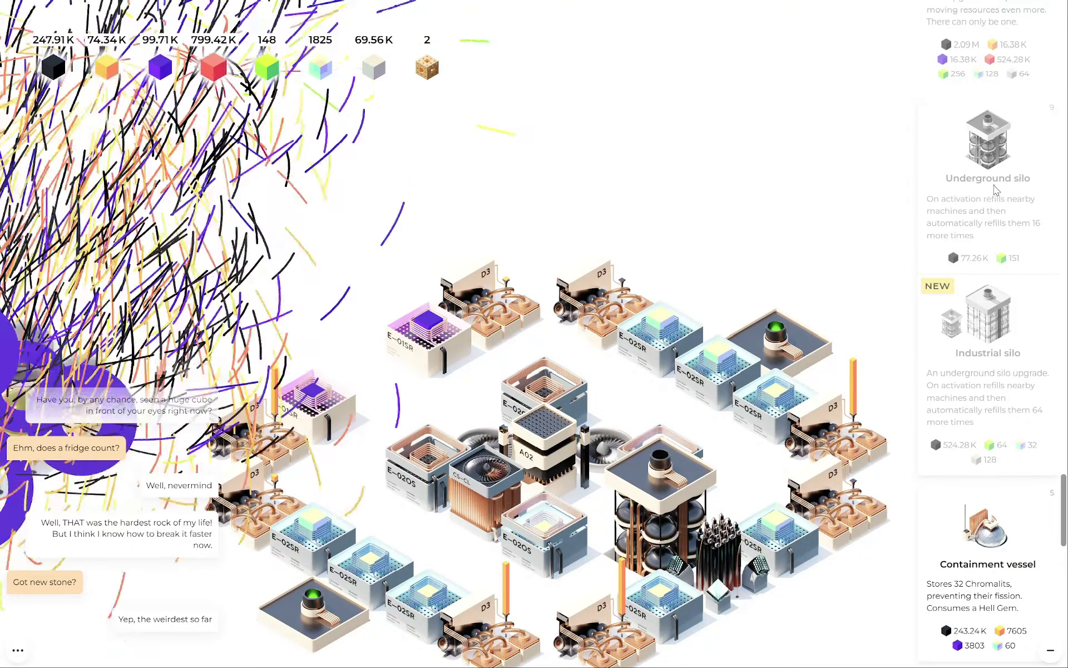
click(988, 167)
click(430, 392)
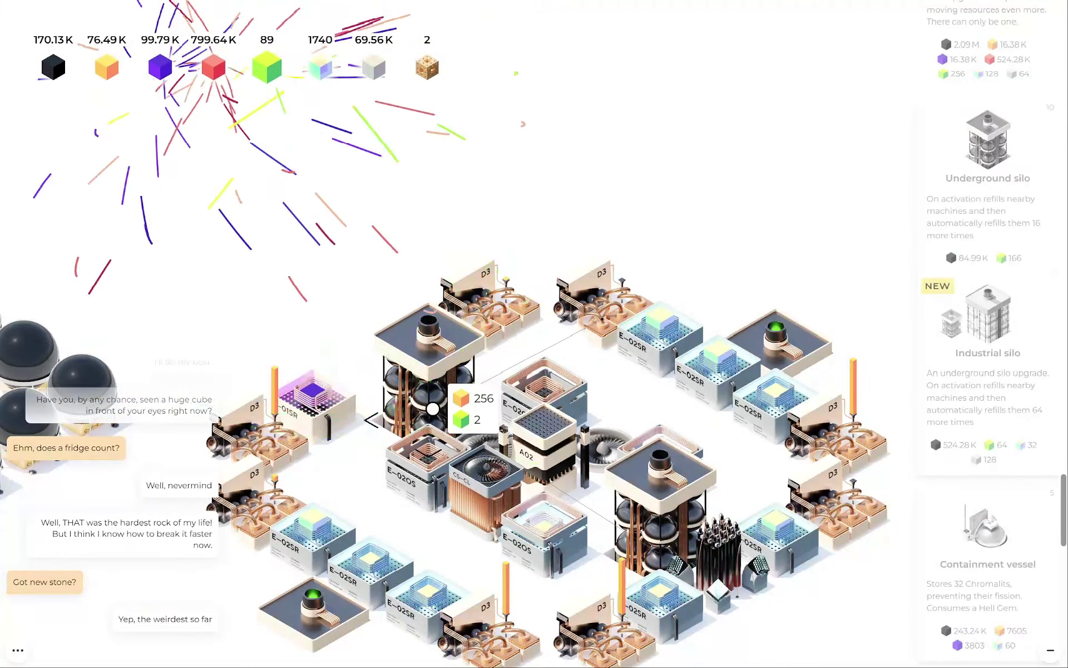
drag(347, 311, 524, 400)
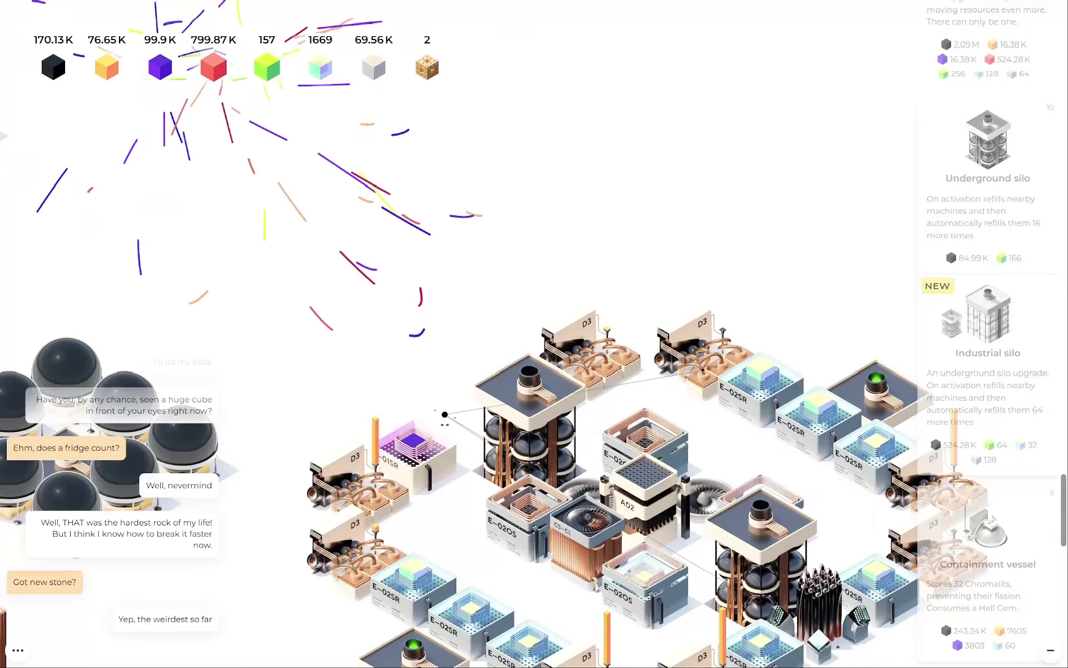
- Place a Reverse valve and an Auxiliary pump near the central machine
drag(669, 543, 586, 518)
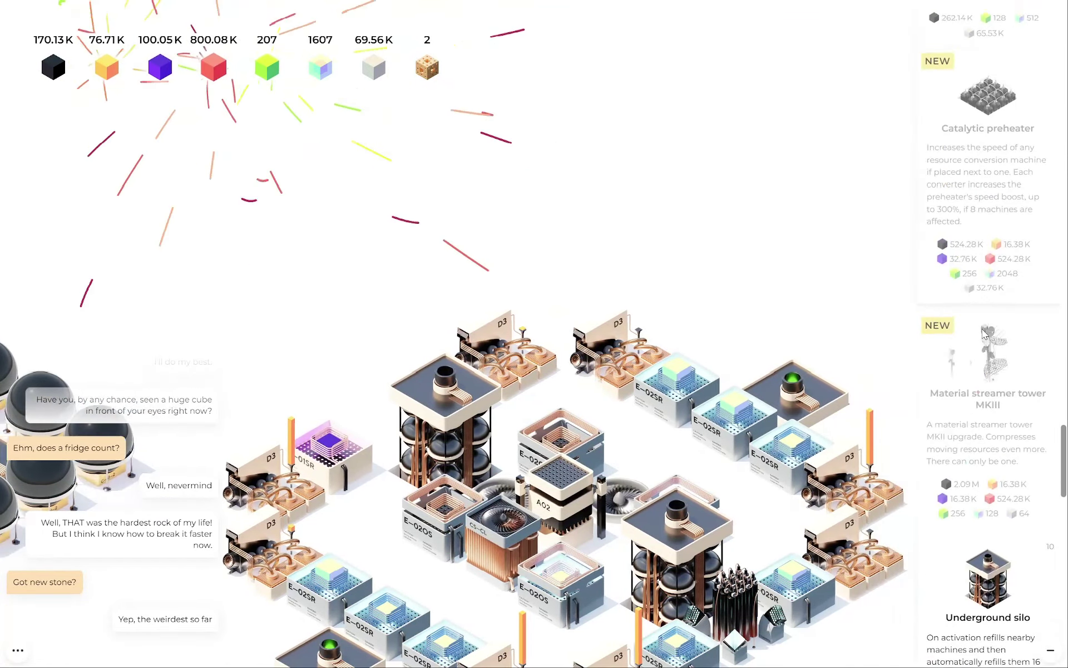
scroll(986, 334, down, 8)
scroll(985, 334, up, 5)
scroll(986, 334, up, 5)
scroll(986, 333, up, 5)
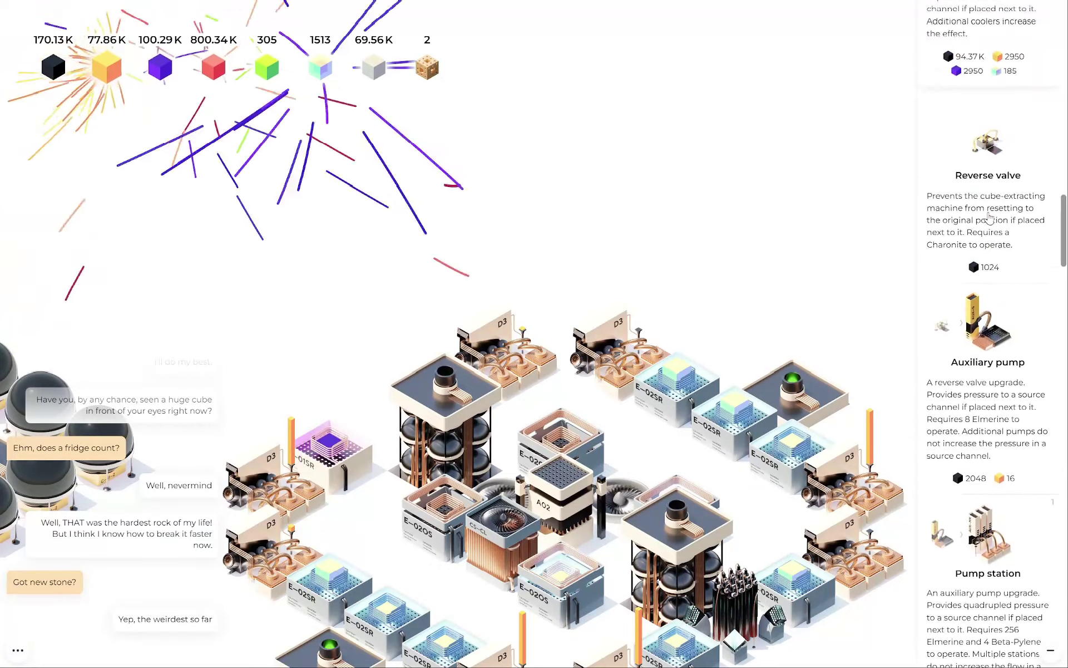
scroll(986, 334, up, 3)
click(612, 563)
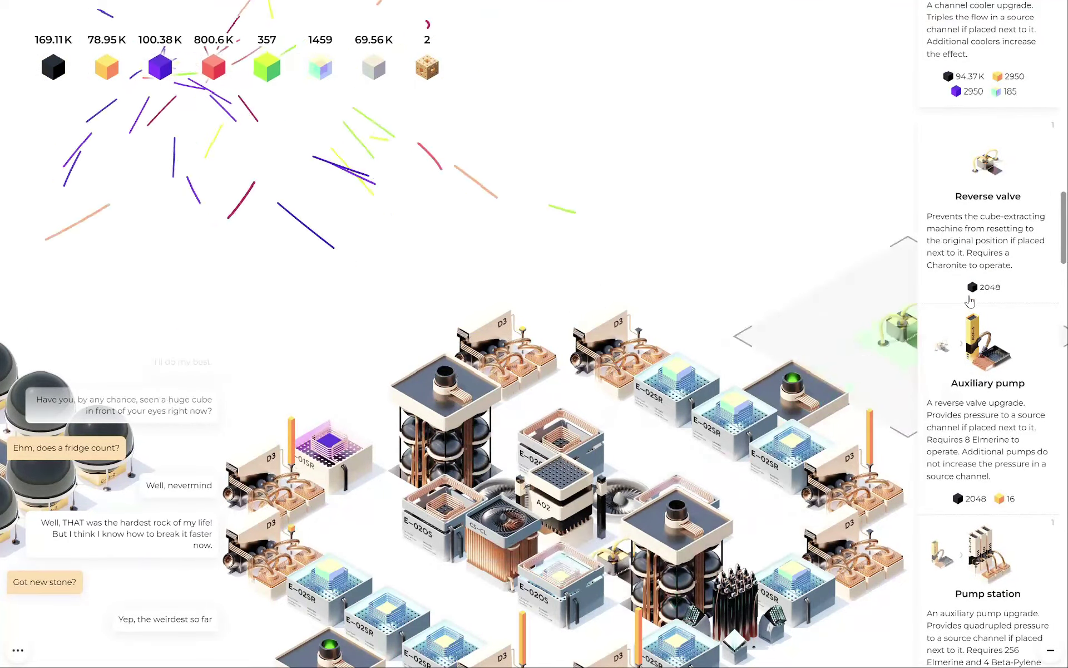
click(974, 390)
click(590, 550)
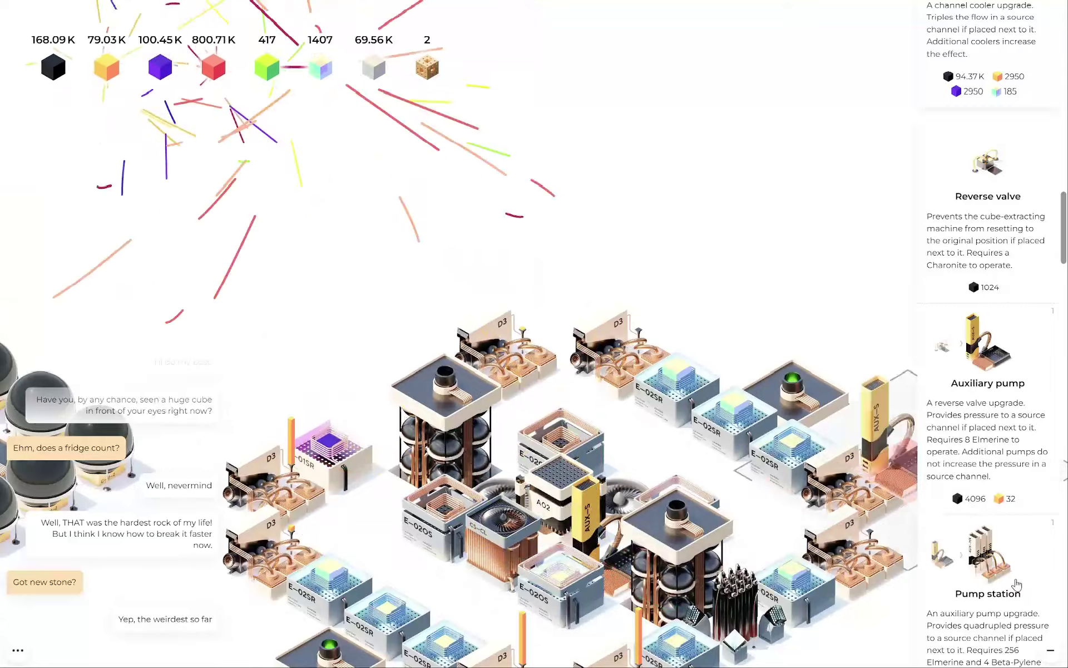
- Add another machine, upgrade the pump, and place an Entropy resonator beside the cubes
click(589, 573)
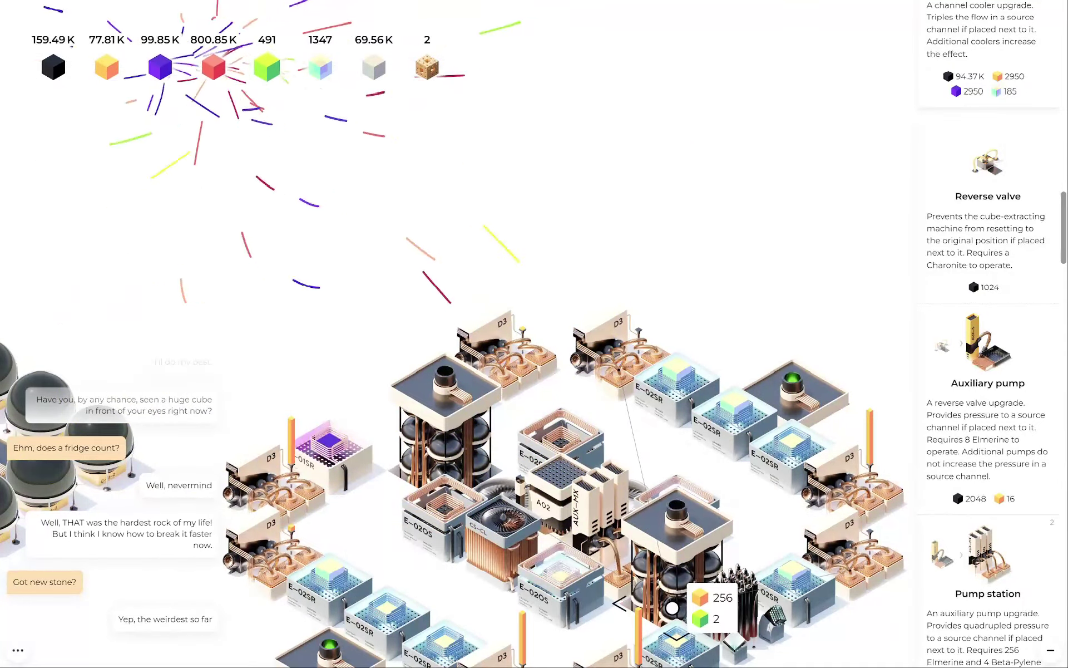
click(437, 466)
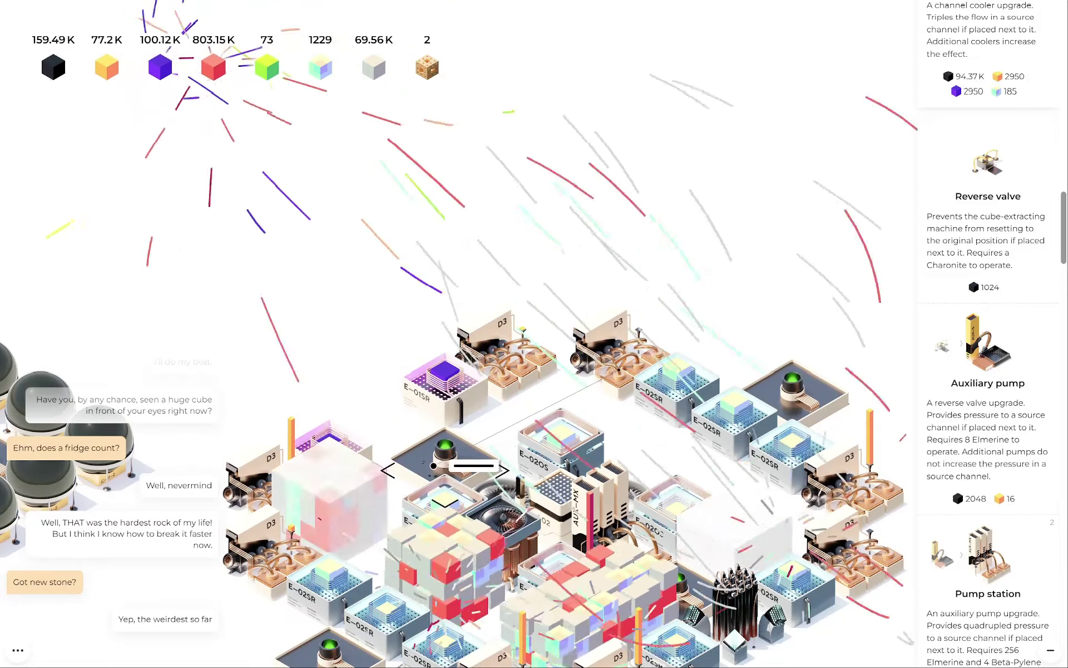
scroll(972, 334, up, 3)
scroll(972, 334, down, 3)
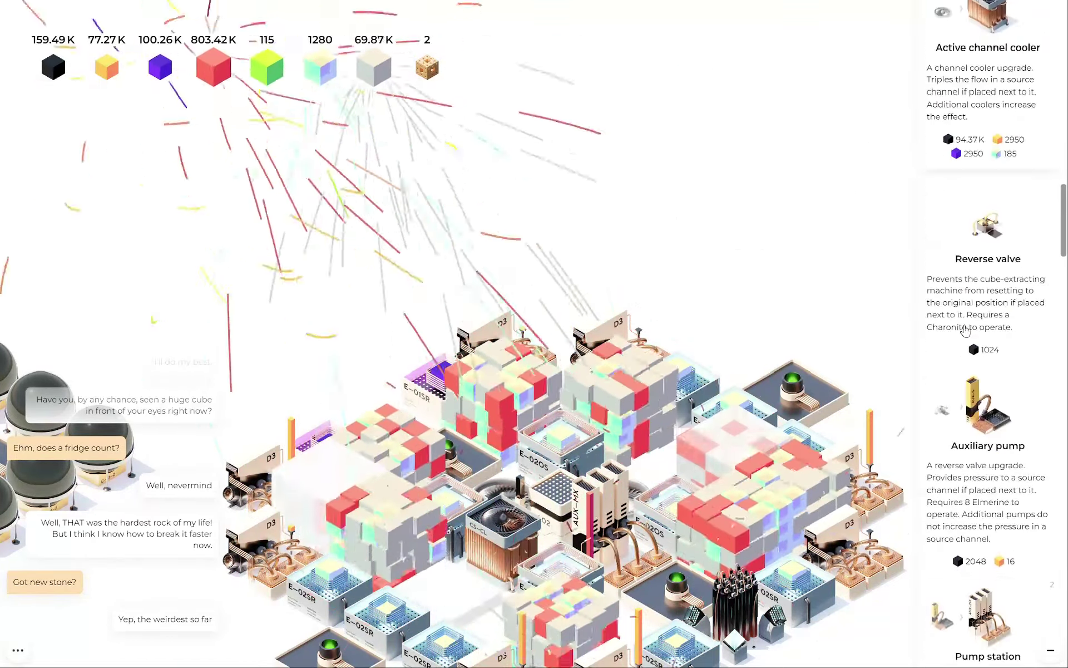
scroll(973, 368, down, 3)
scroll(972, 368, down, 3)
click(988, 340)
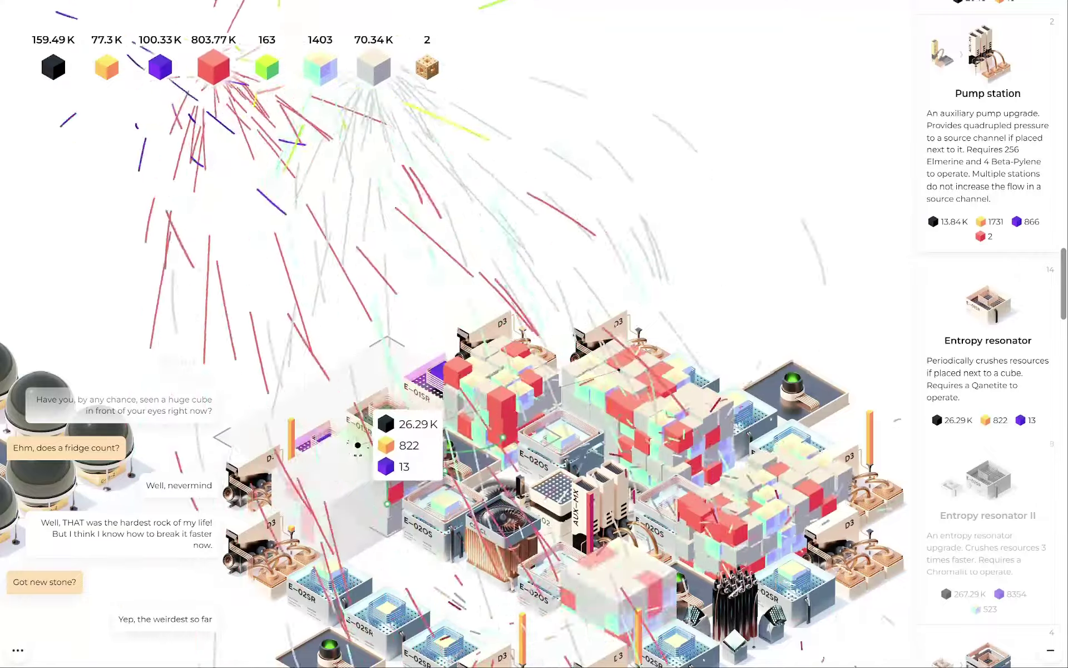
click(384, 430)
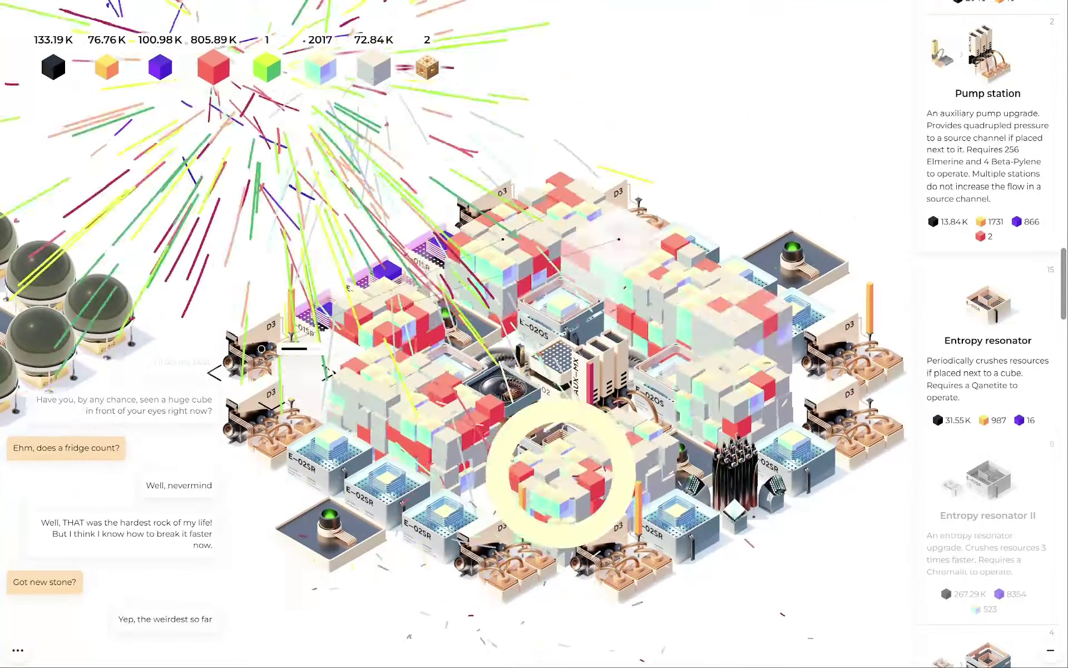
- Pan to the red-walled structure and mine a block from its wall
drag(260, 348, 351, 361)
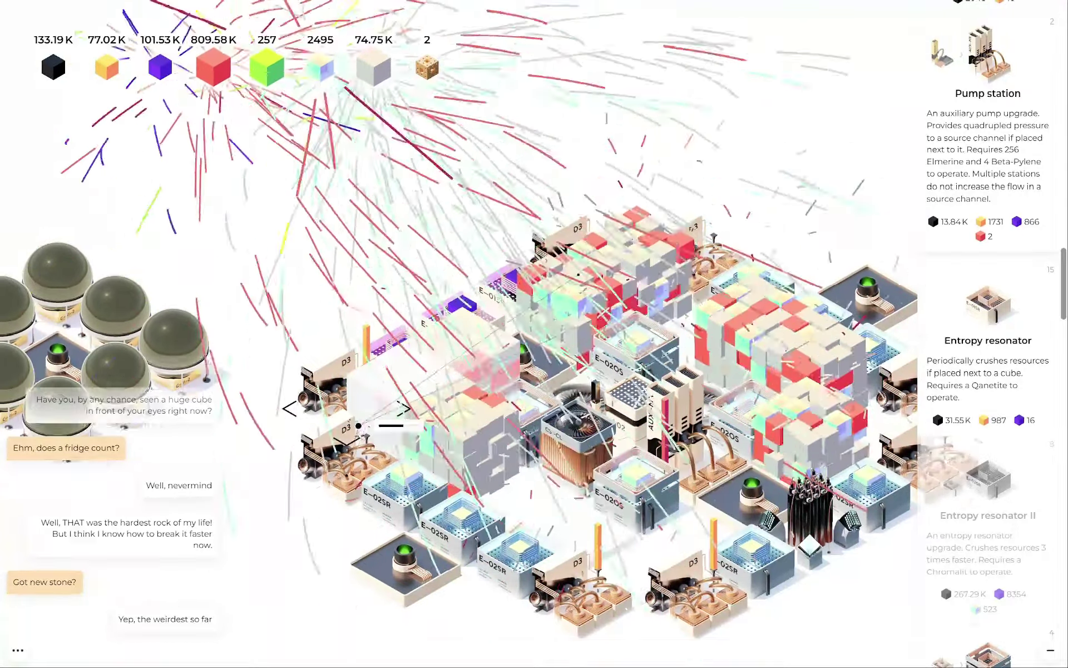
drag(245, 432, 364, 428)
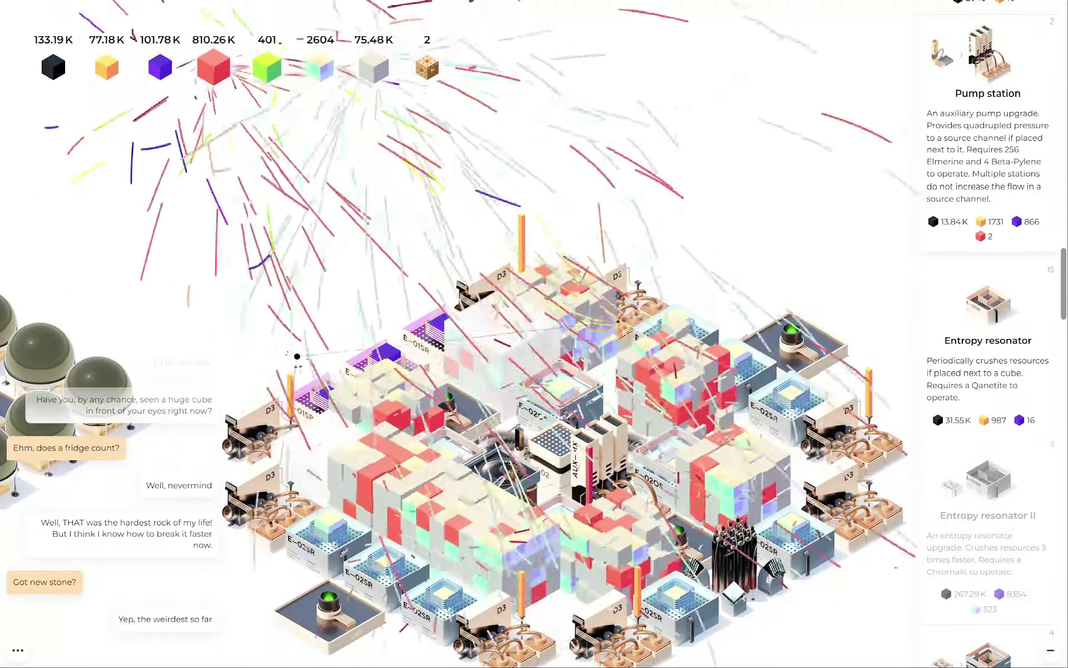
drag(288, 518, 569, 313)
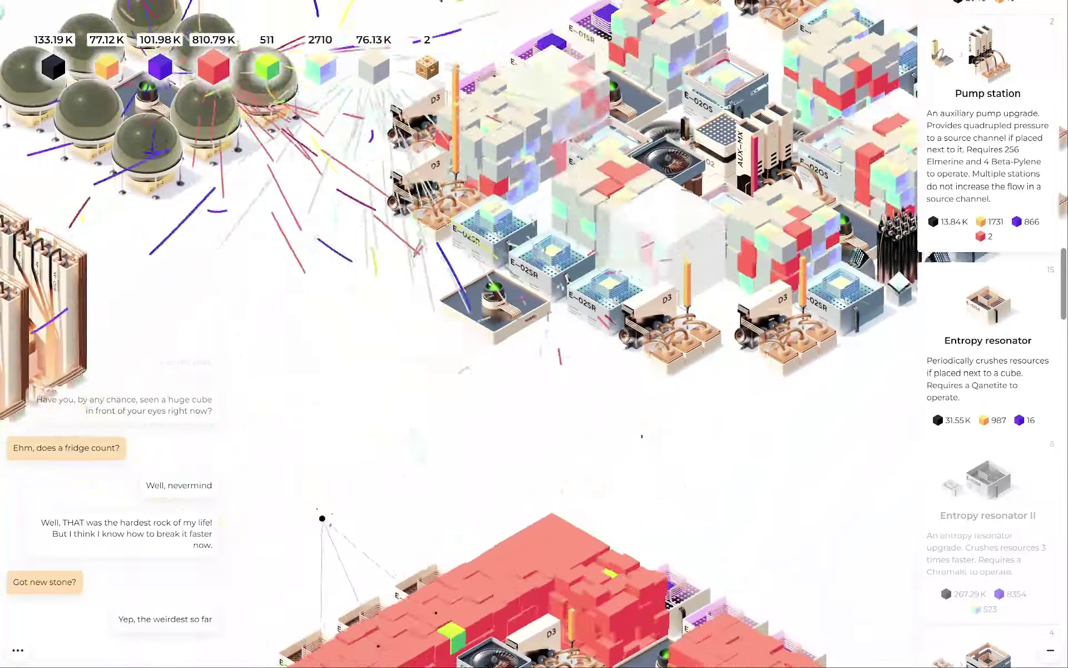
click(550, 393)
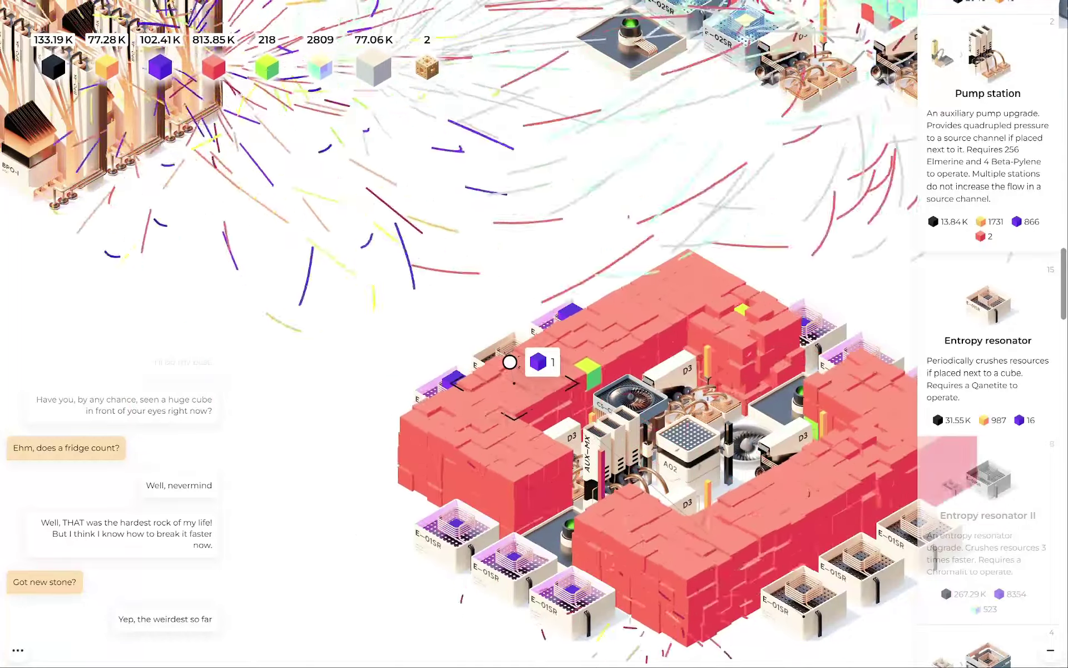
- Pan left across the red structure until the domes and panels area is in view
drag(651, 500, 550, 501)
drag(880, 554, 834, 551)
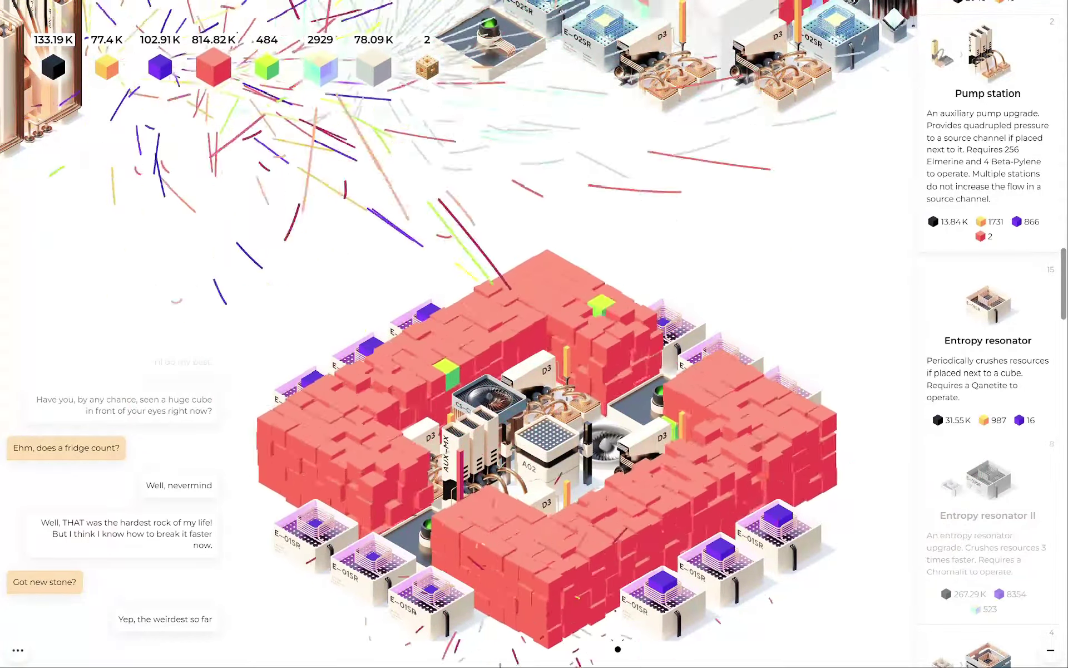
drag(618, 418, 618, 584)
mouse_move(618, 334)
mouse_down()
mouse_move(728, 533)
mouse_move(543, 667)
mouse_up()
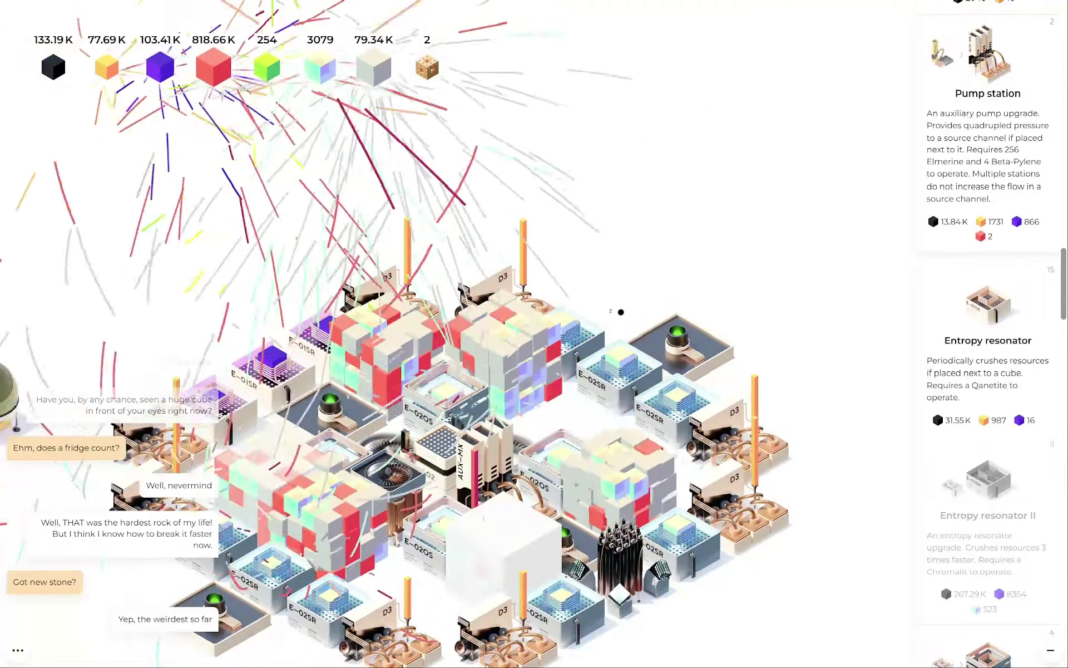
drag(728, 325, 918, 584)
mouse_move(334, 251)
mouse_down()
mouse_move(560, 288)
mouse_move(600, 500)
mouse_up()
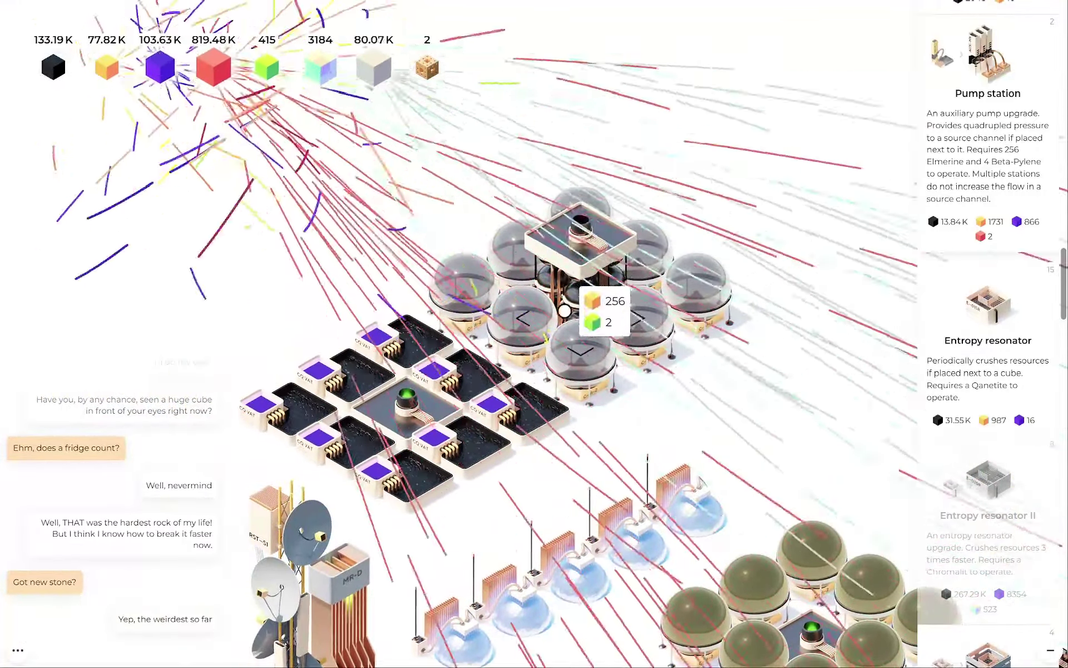
- Dismiss the giant cube story screen and shatter the small Menger cube beside the complex
click(583, 312)
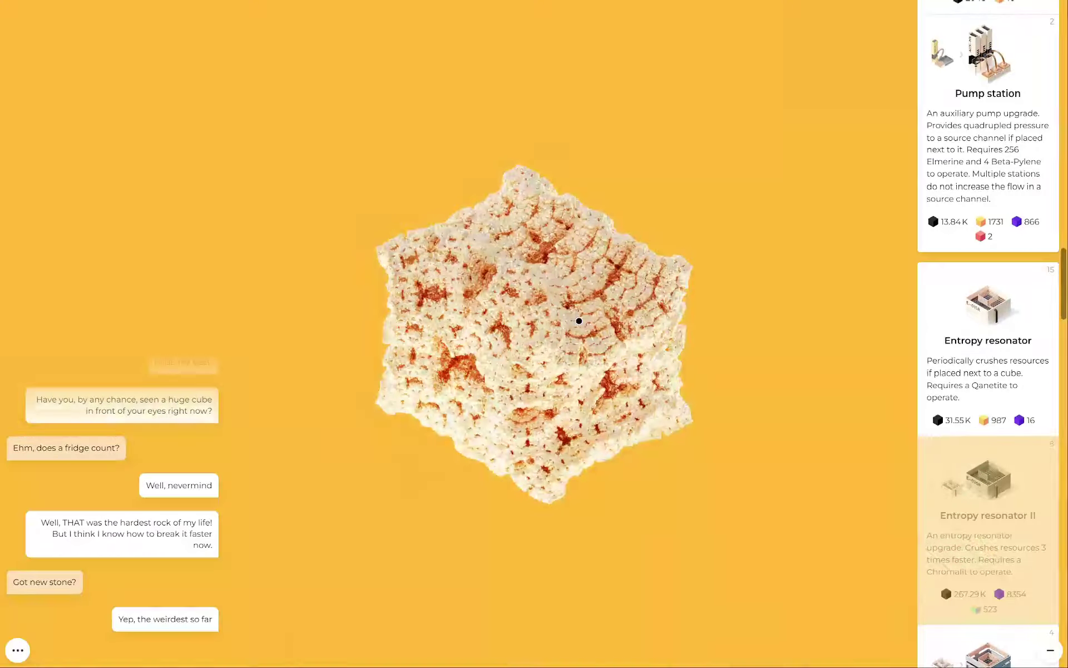
drag(578, 320, 578, 321)
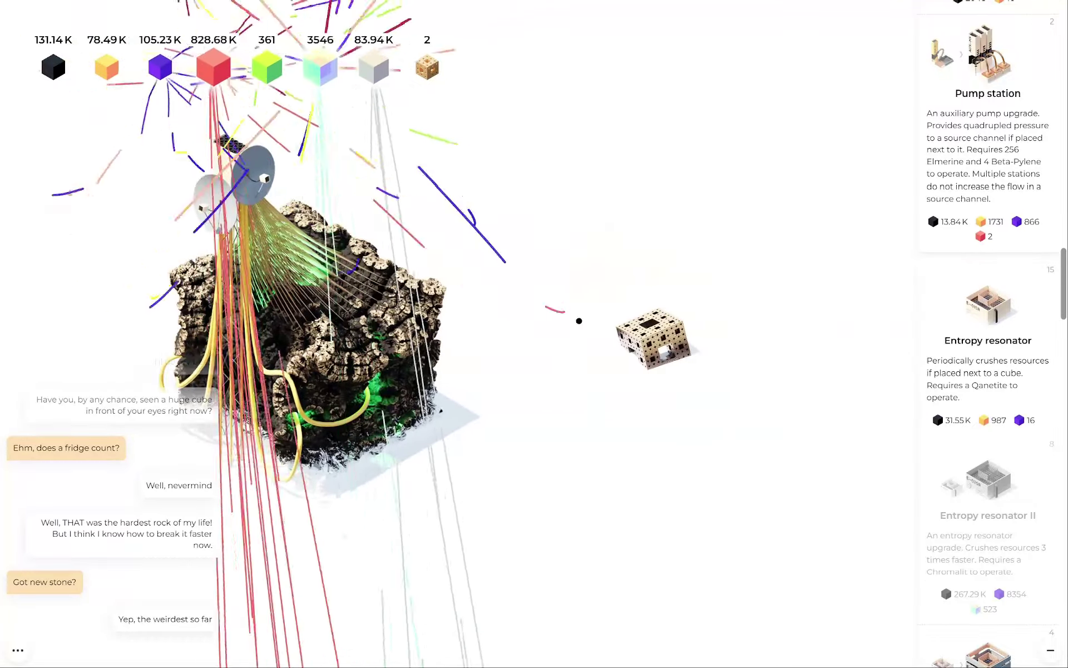
click(663, 334)
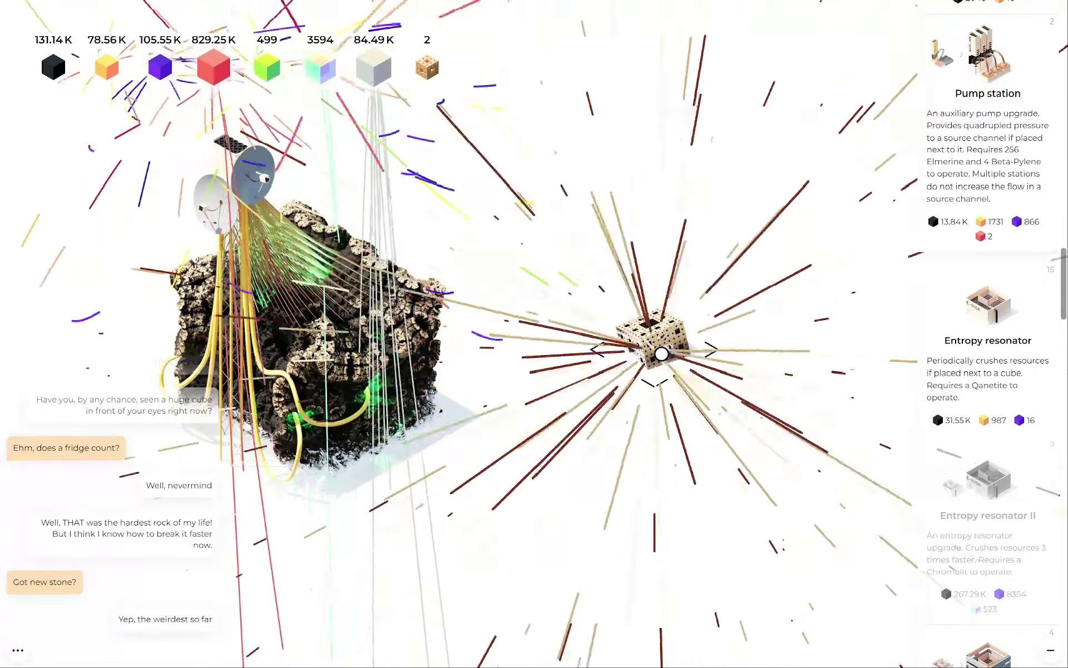
scroll(987, 305, up, 5)
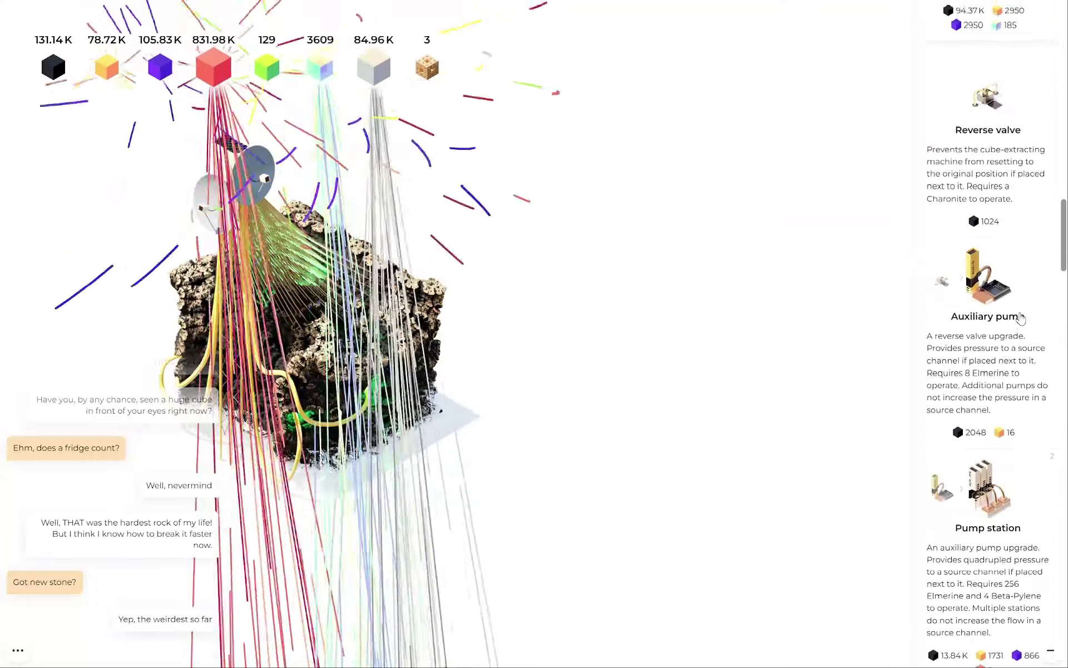
scroll(1001, 309, up, 5)
scroll(1018, 309, up, 5)
scroll(1025, 312, up, 5)
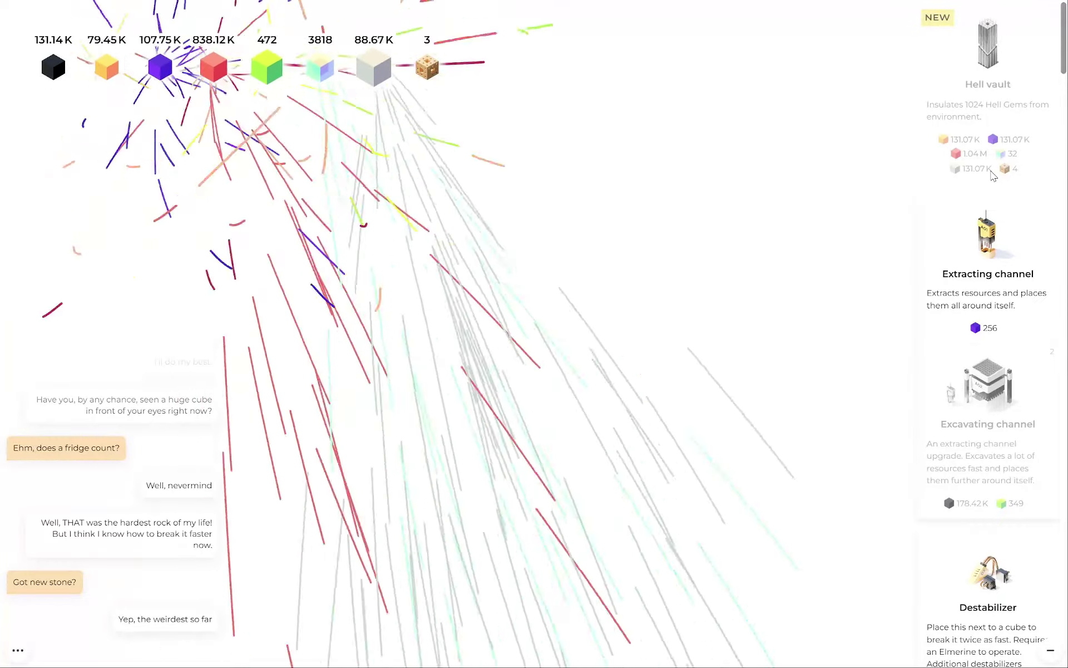
scroll(993, 175, up, 5)
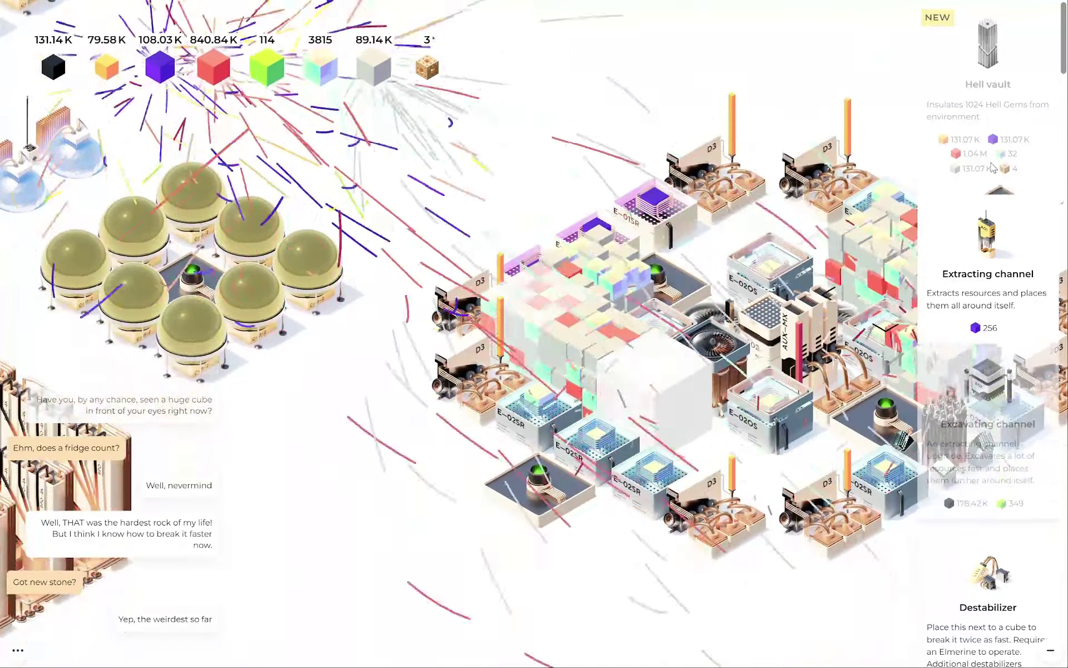
scroll(993, 251, down, 5)
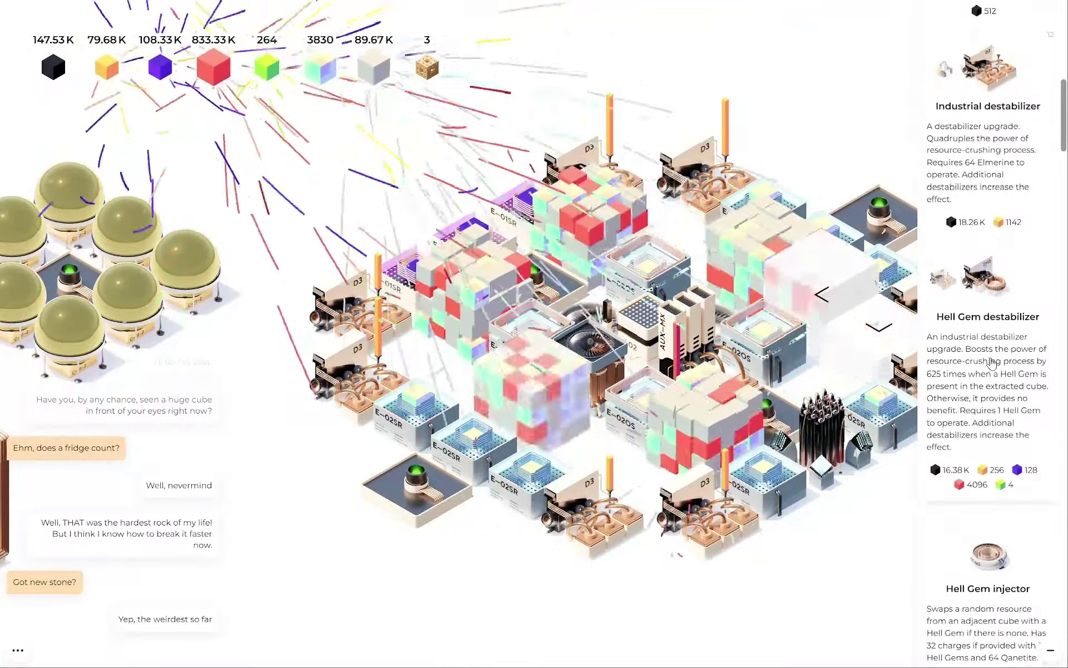
scroll(993, 361, down, 5)
scroll(994, 351, down, 3)
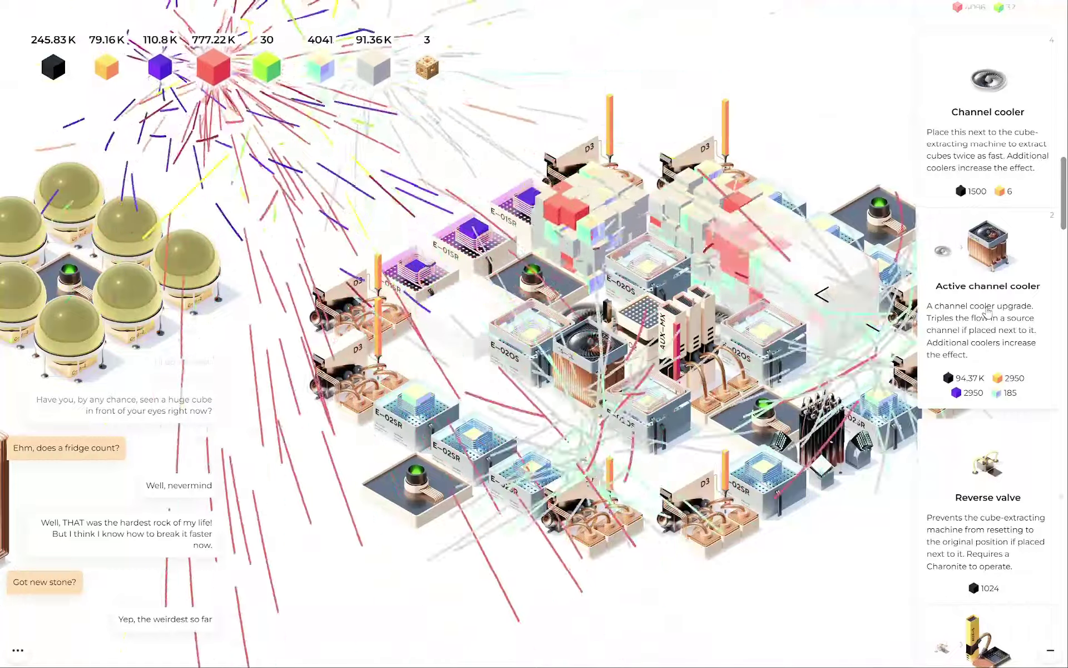
mouse_move(579, 319)
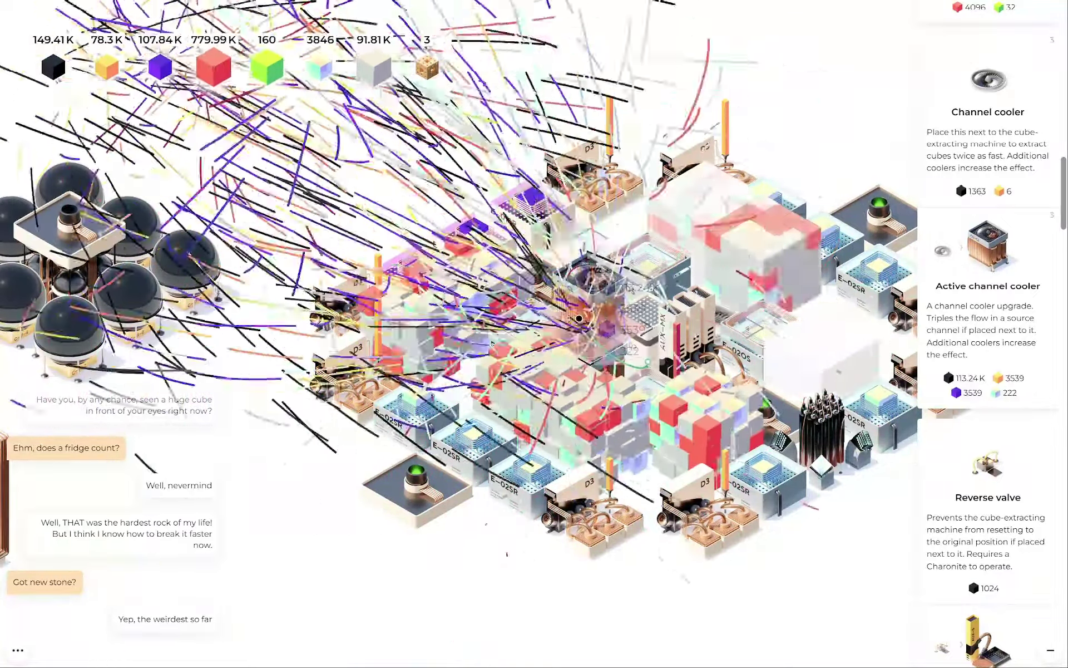
- Pan back to the cube factory and place an Active channel cooler at its centre
drag(404, 461, 553, 463)
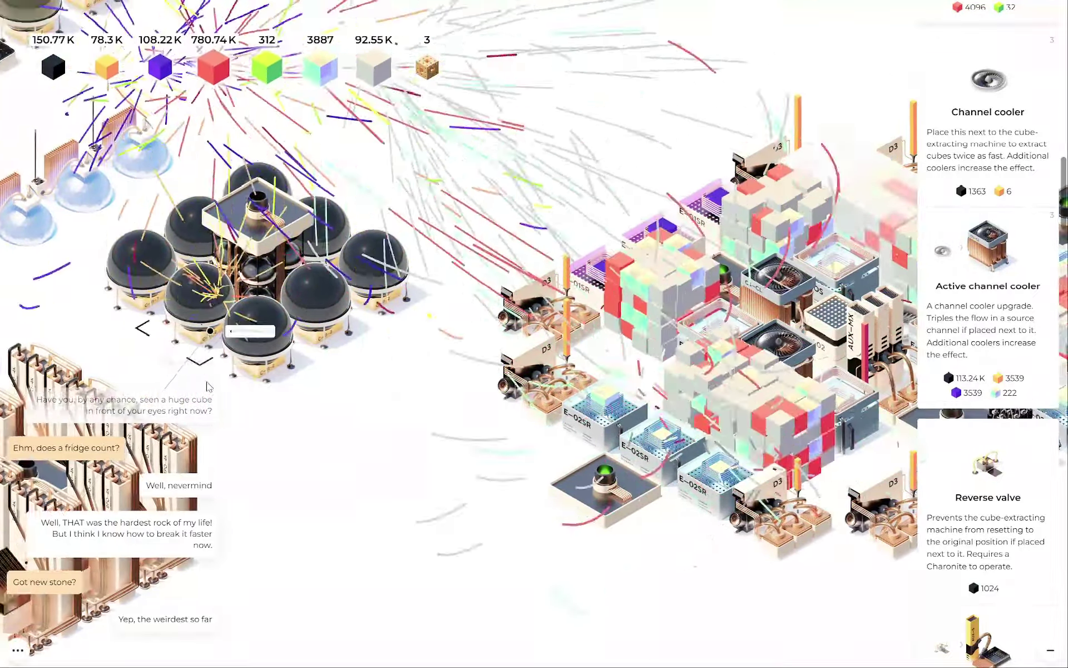
drag(220, 281, 333, 311)
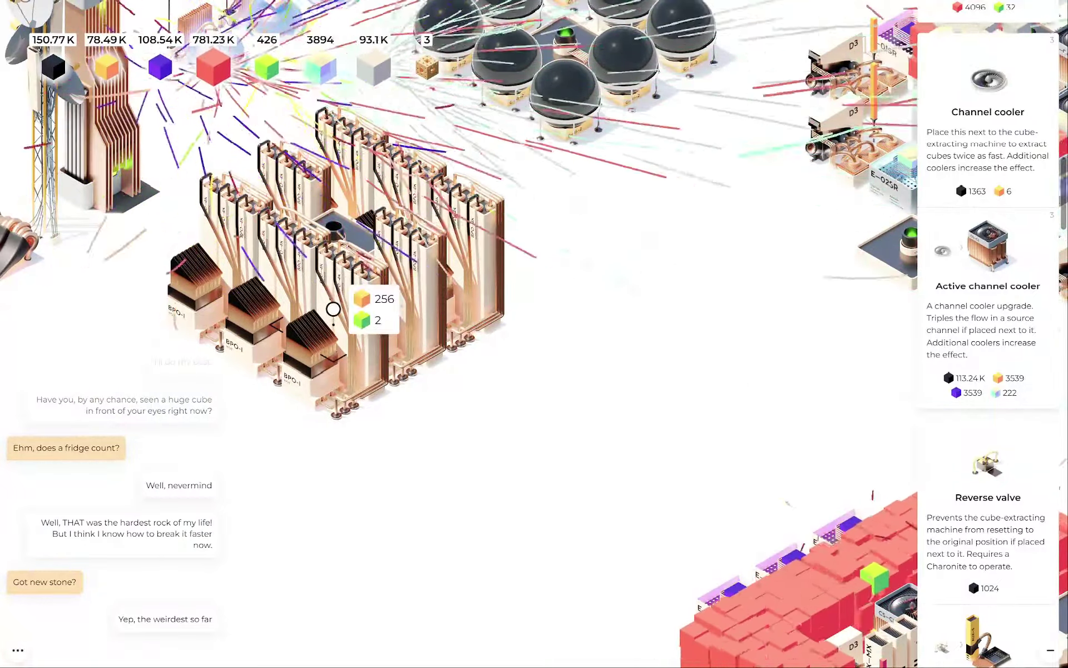
scroll(333, 311, down, 3)
scroll(456, 305, up, 3)
mouse_move(456, 305)
mouse_down()
mouse_move(373, 375)
mouse_move(250, 250)
mouse_up()
drag(501, 417, 333, 293)
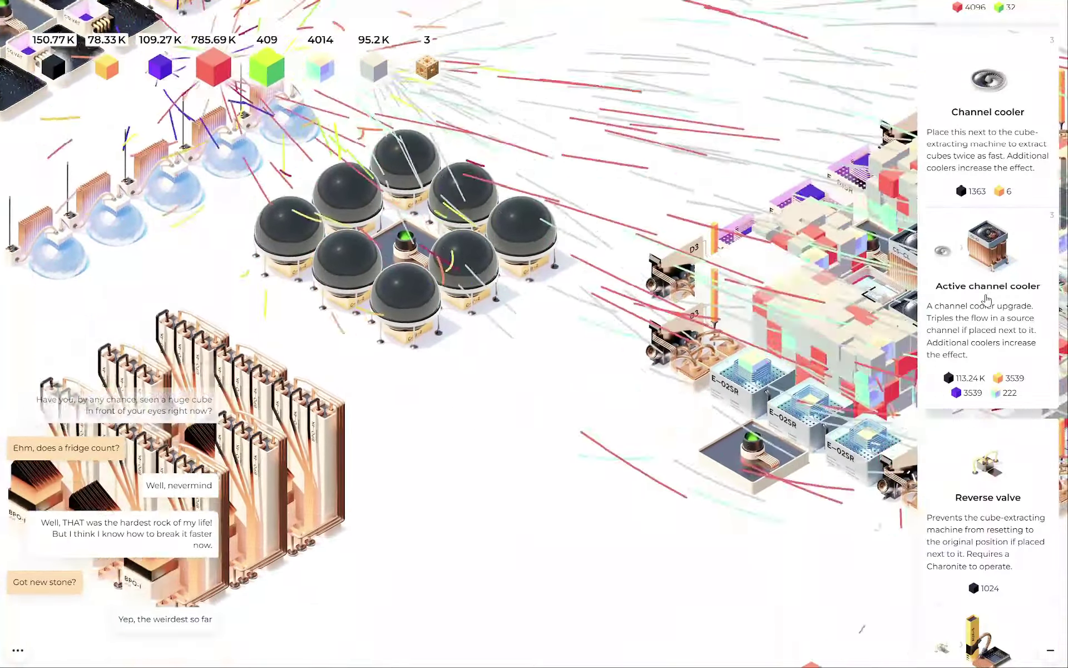
drag(669, 376, 375, 167)
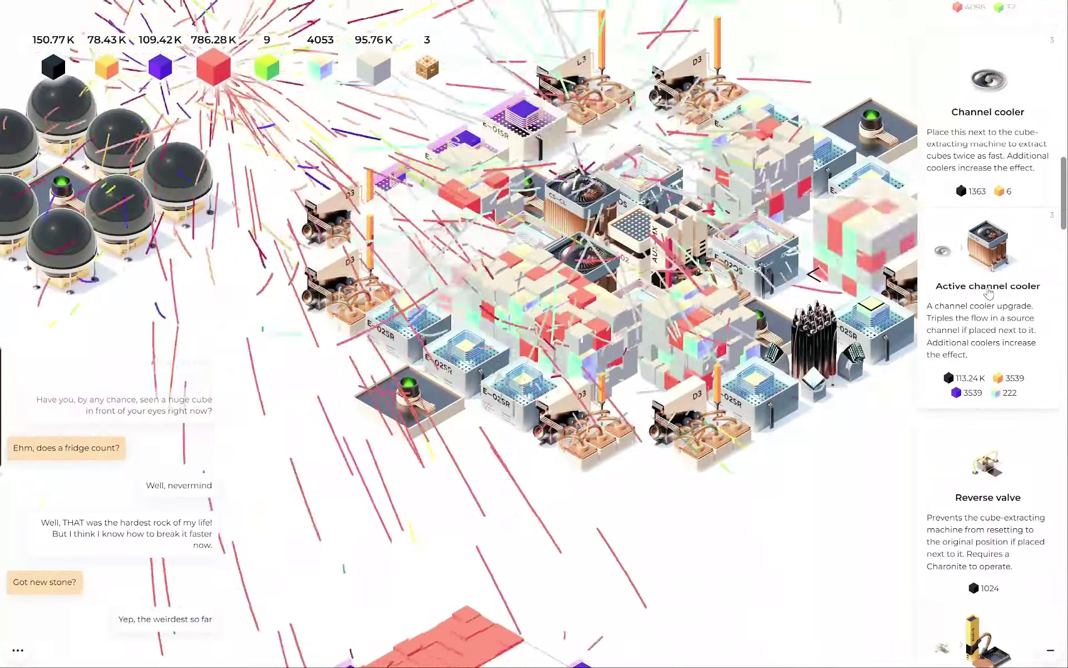
drag(584, 251, 518, 359)
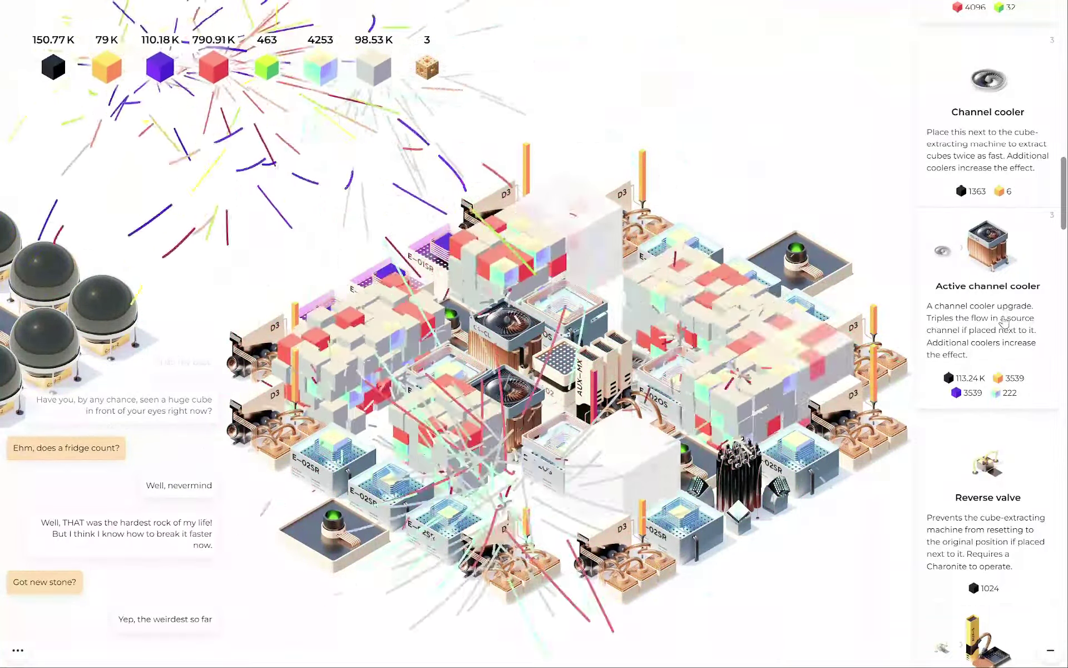
click(608, 357)
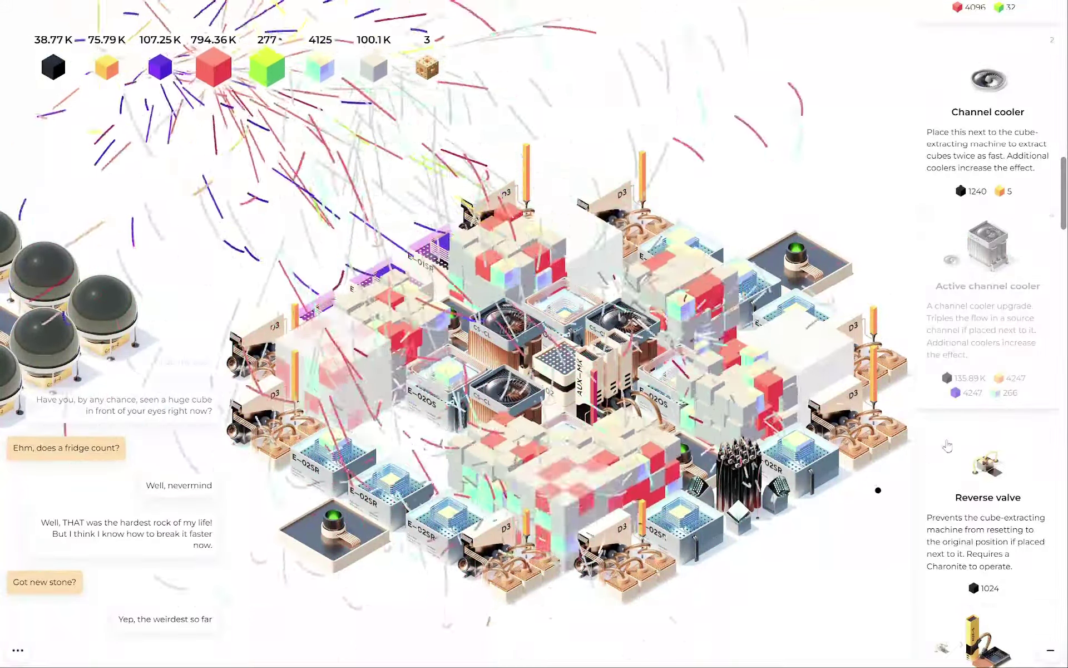
scroll(958, 439, up, 8)
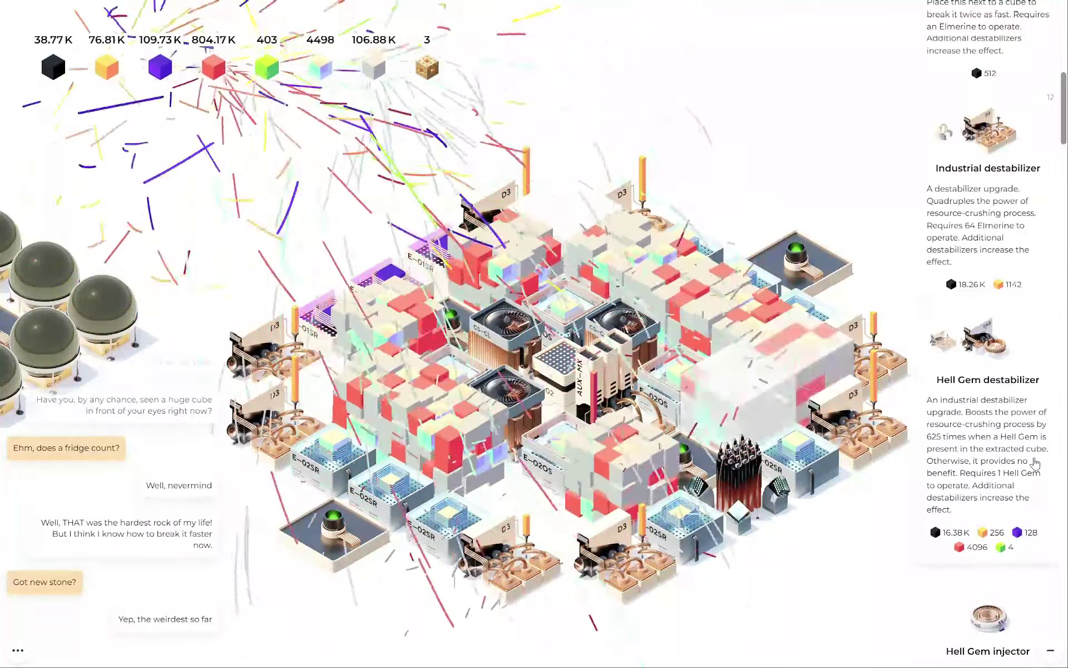
scroll(1036, 462, down, 3)
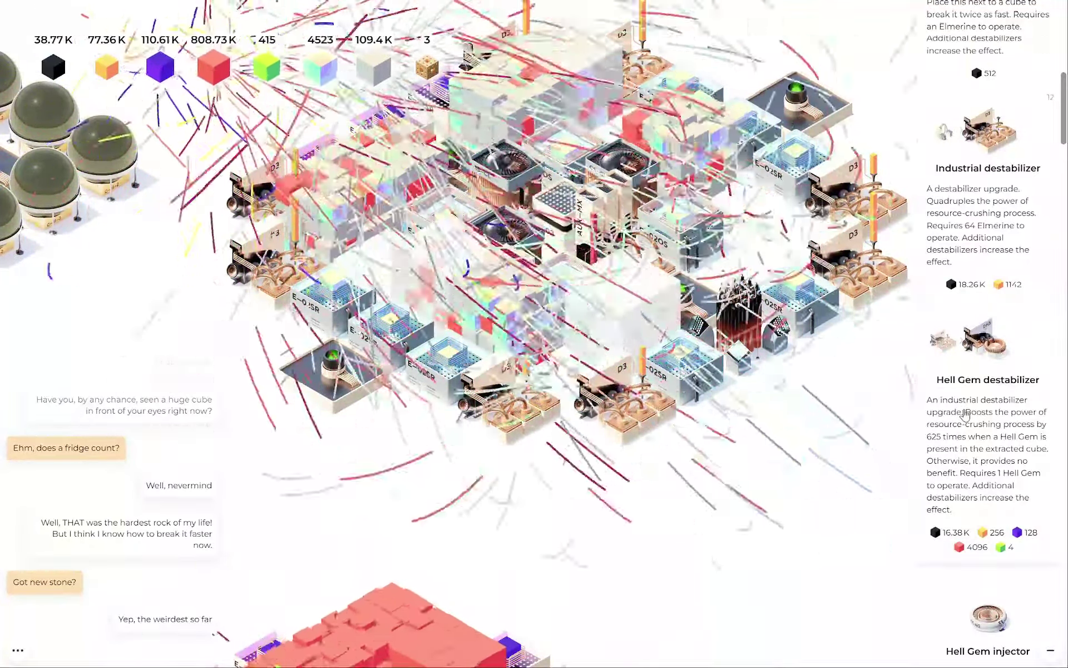
scroll(990, 477, up, 2)
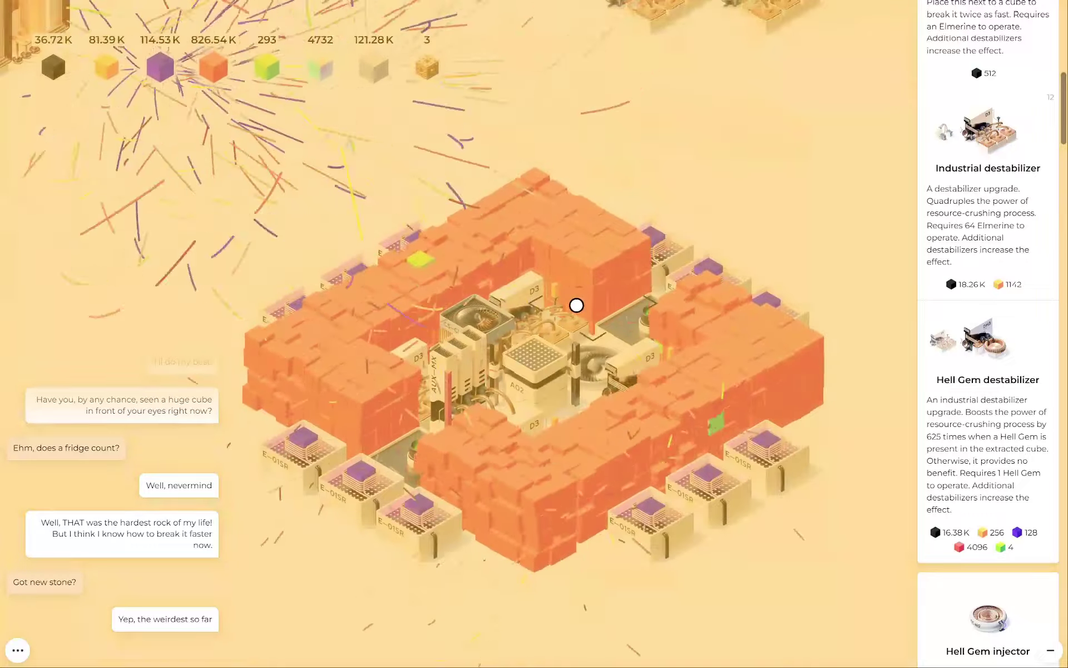
drag(347, 173, 423, 302)
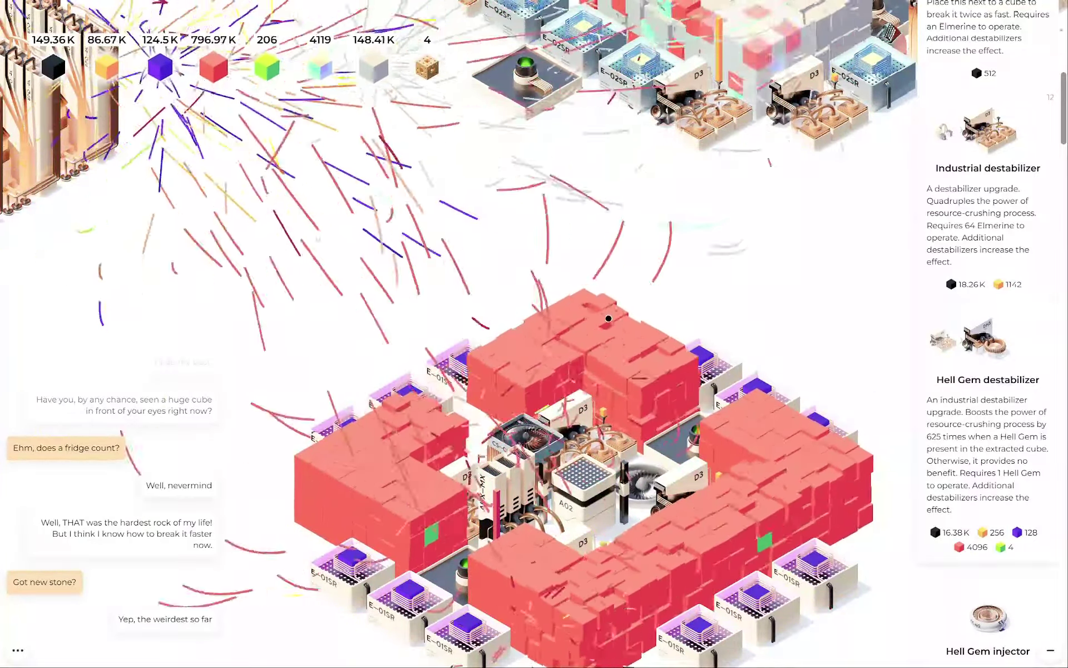
- Place two destabilizers at the bottom and left side of the red ring
drag(987, 142, 517, 355)
scroll(996, 236, up, 3)
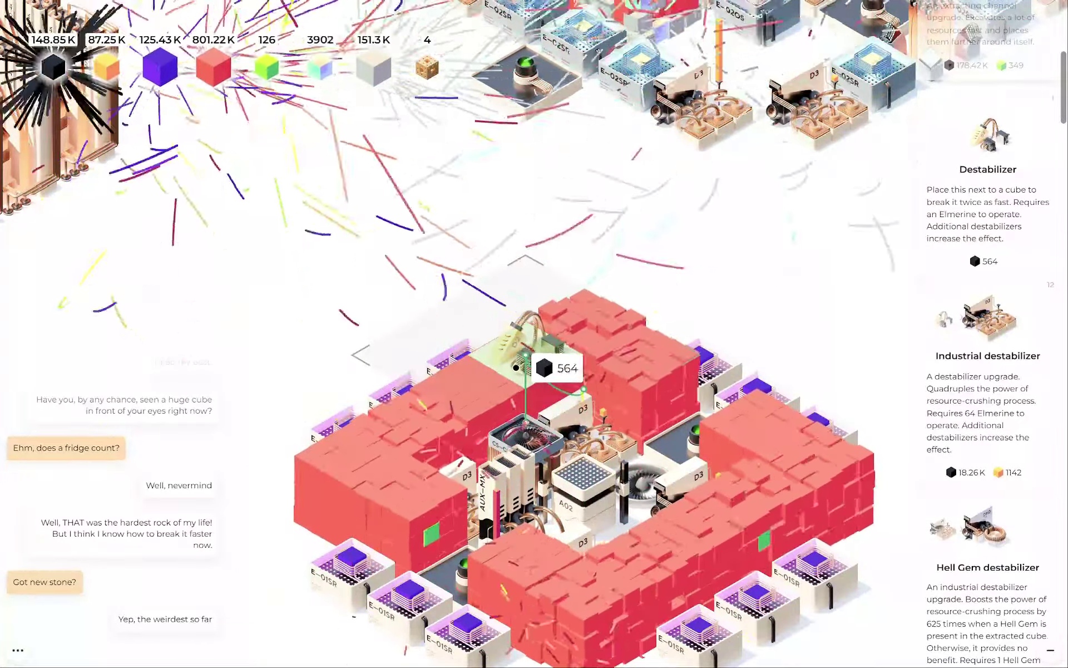
drag(636, 357, 807, 442)
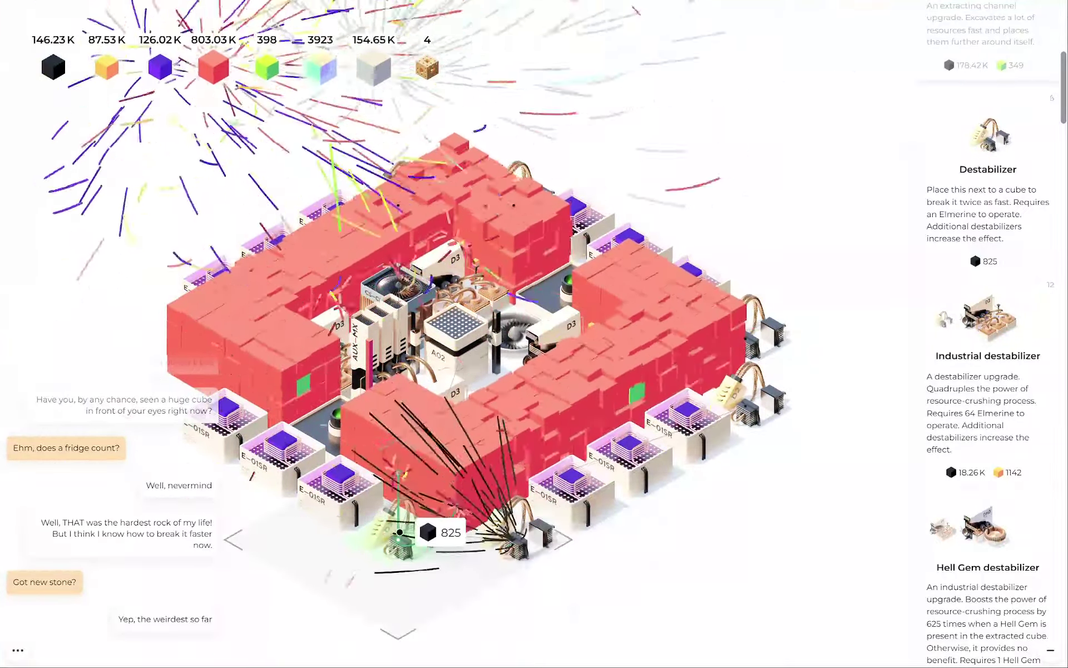
click(399, 532)
drag(251, 334, 501, 334)
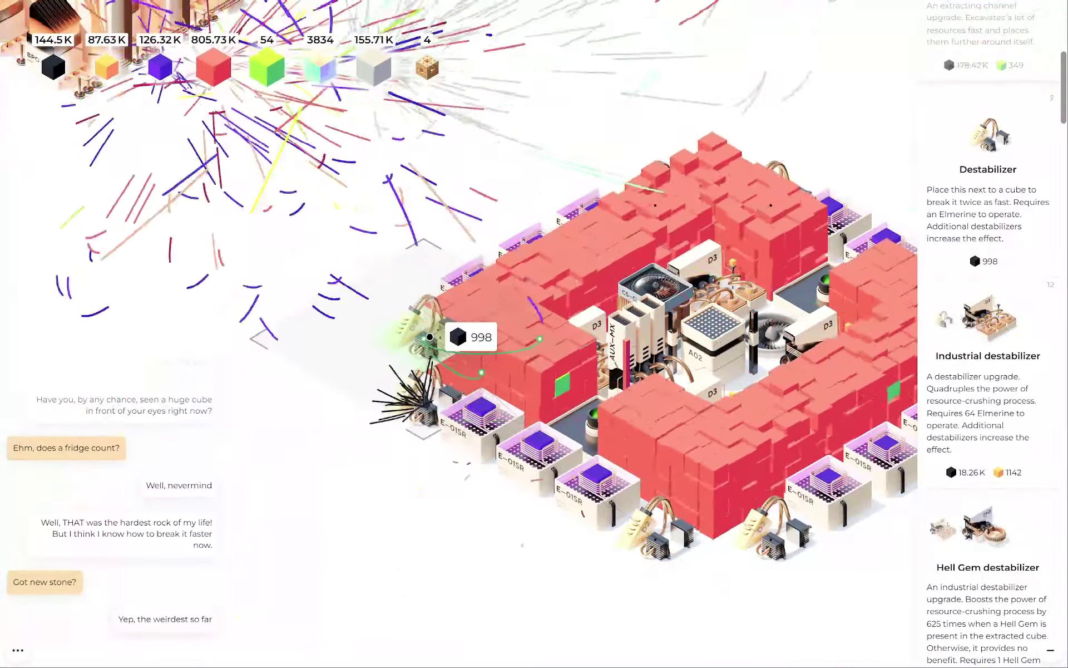
click(431, 337)
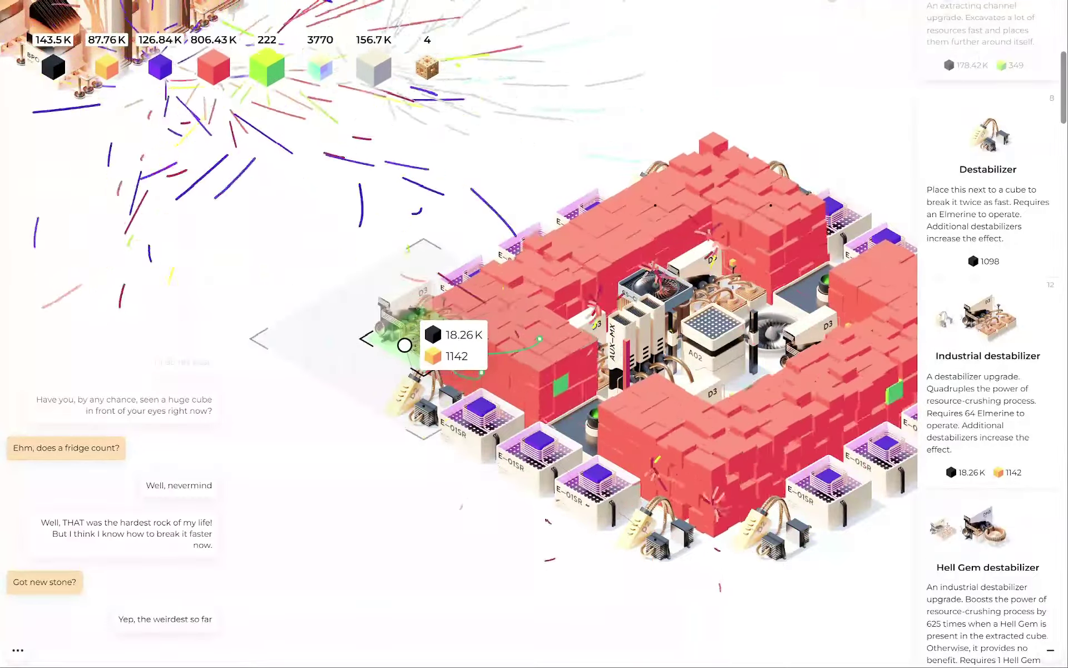
- Place four Industrial destabilizers around the ring's left, bottom and right sides
click(405, 344)
click(659, 543)
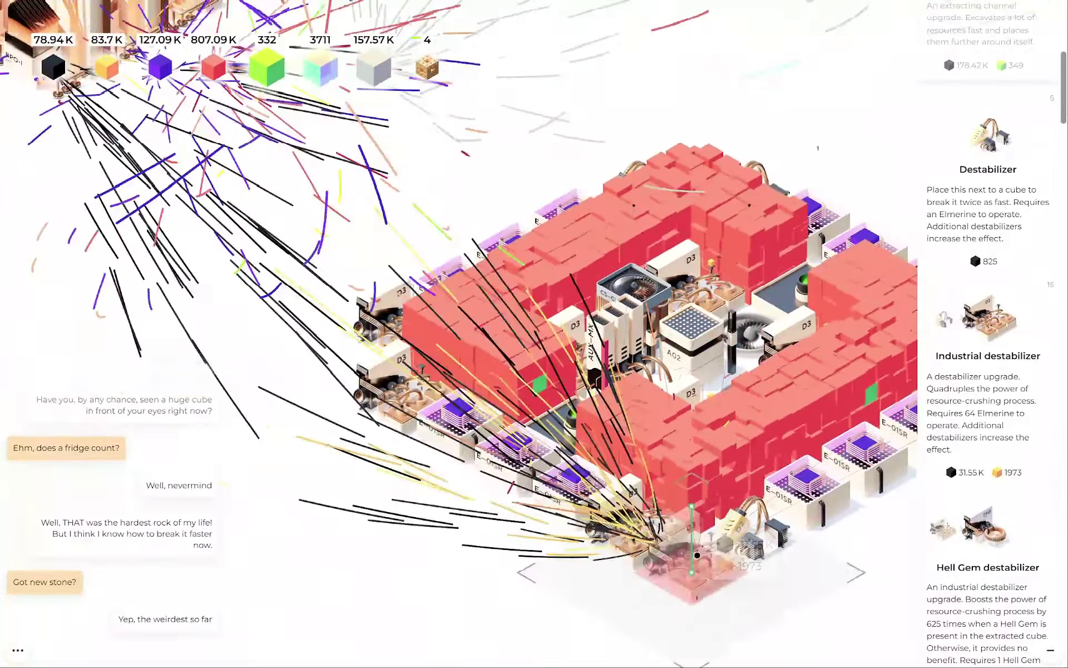
click(697, 555)
drag(751, 417, 585, 468)
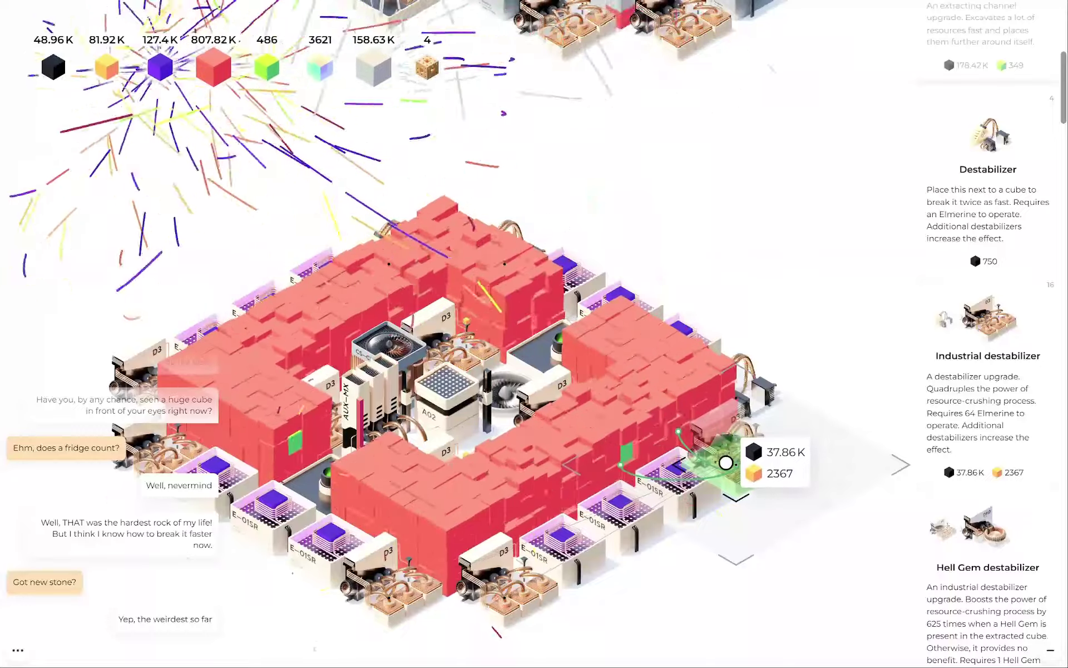
click(725, 463)
key(Escape)
key(Escape)
drag(734, 467, 813, 468)
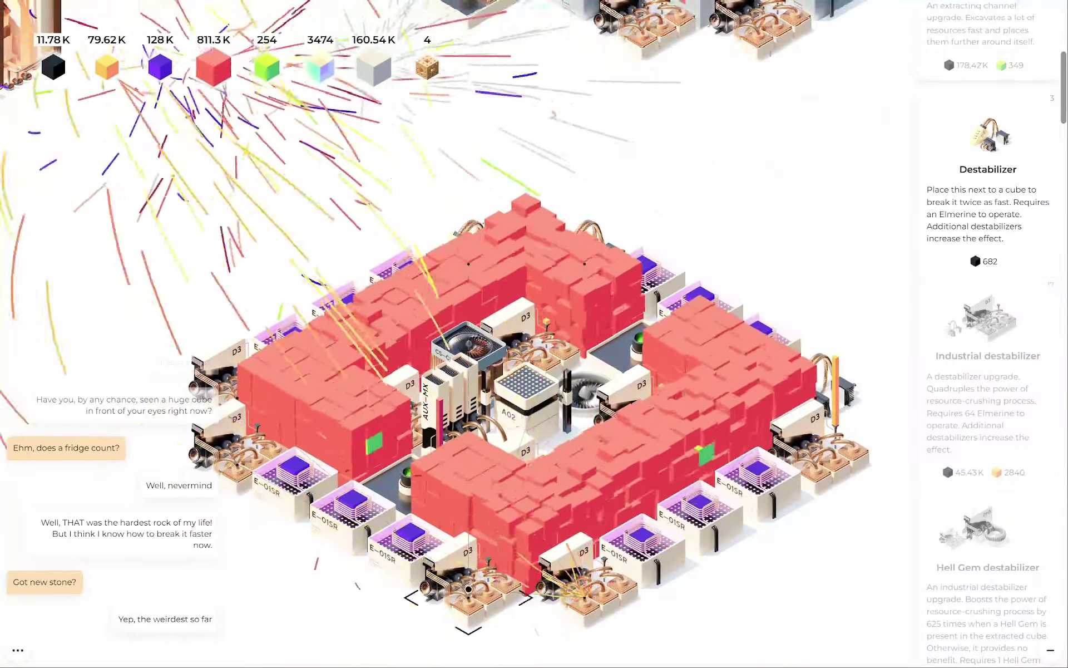
- Pan across the factory base until the white-and-red central cube complex is centered
drag(501, 418, 620, 421)
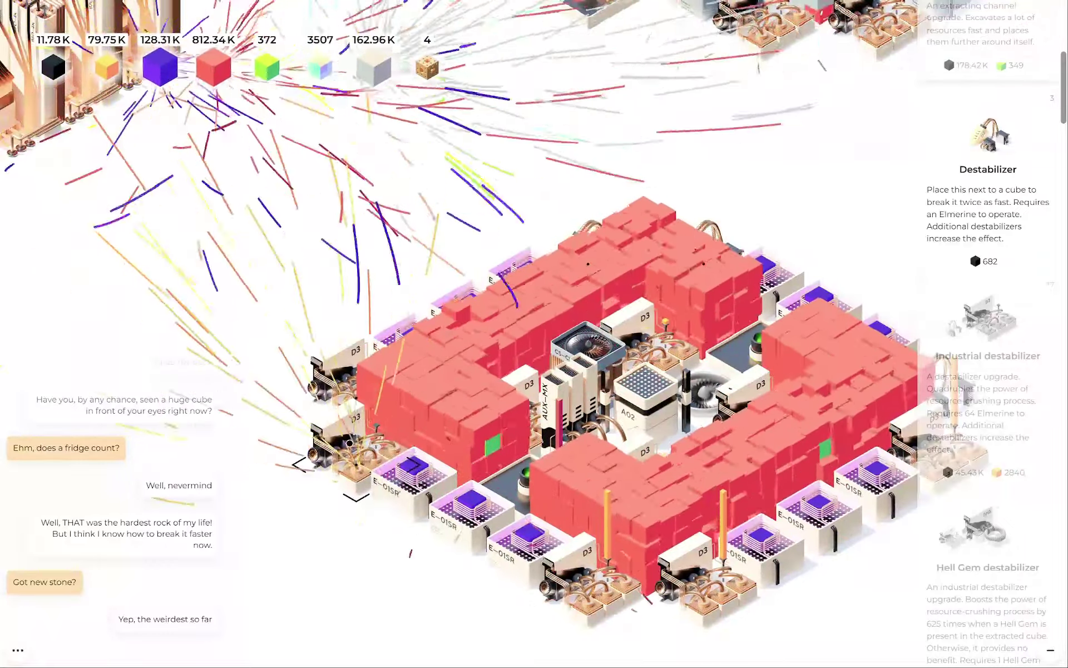
drag(584, 334, 401, 434)
scroll(404, 363, down, 2)
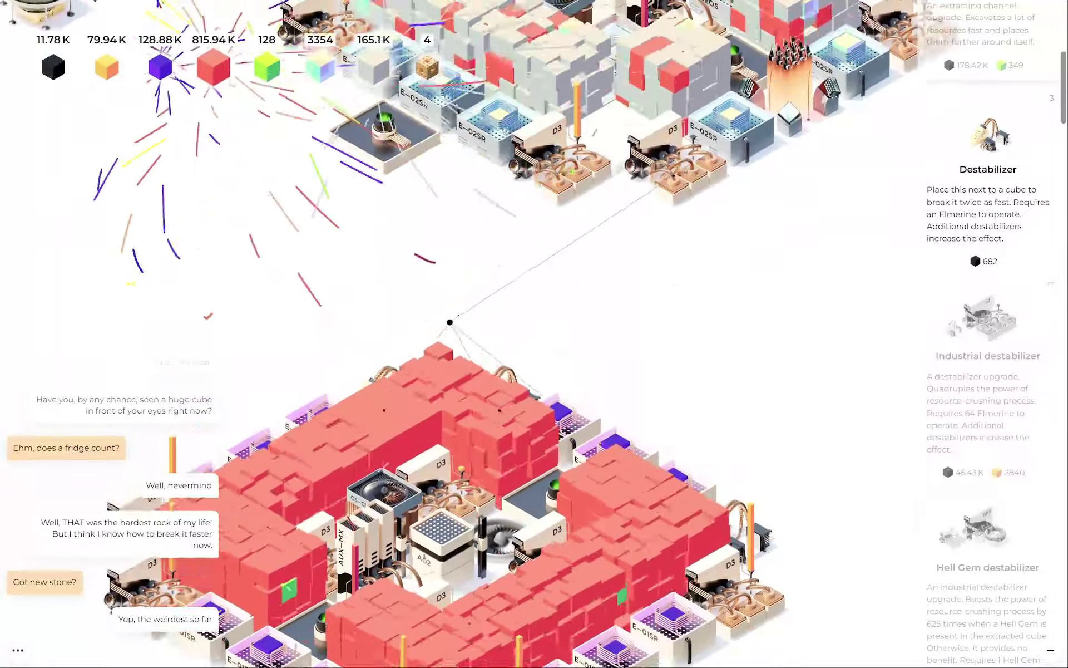
mouse_move(457, 327)
mouse_down()
mouse_move(456, 418)
mouse_move(691, 501)
mouse_up()
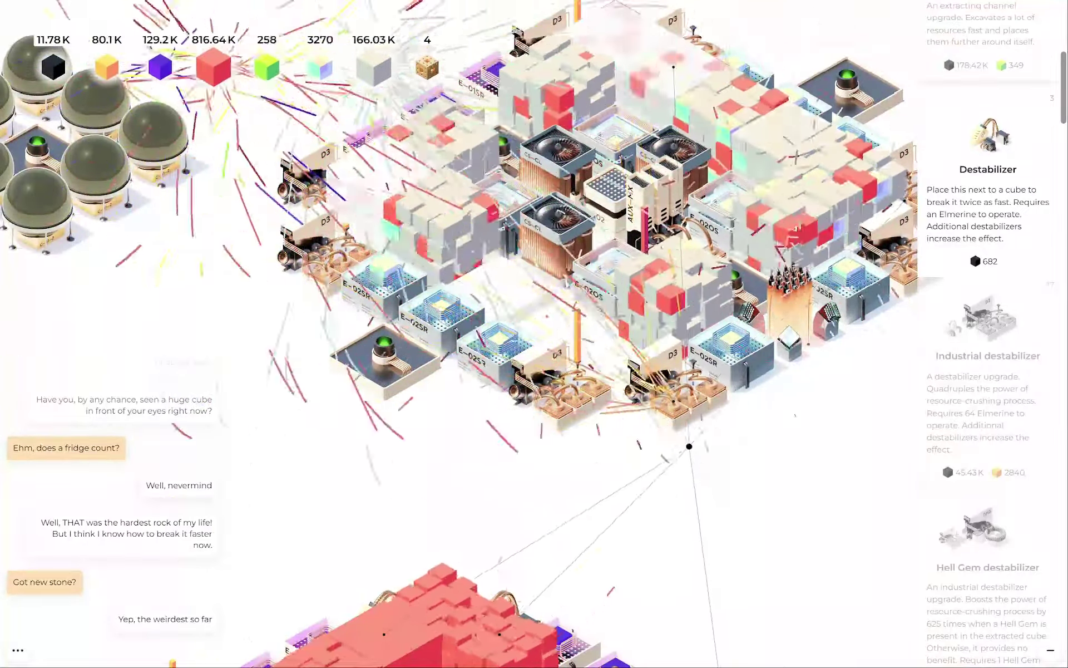
drag(692, 398, 716, 424)
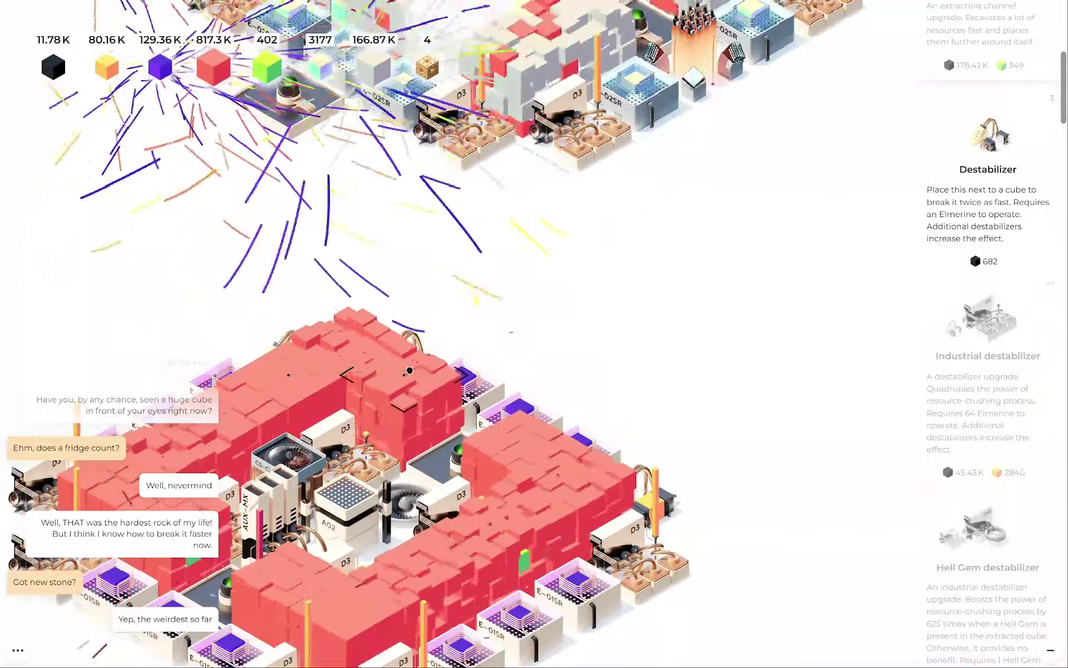
drag(534, 251, 534, 459)
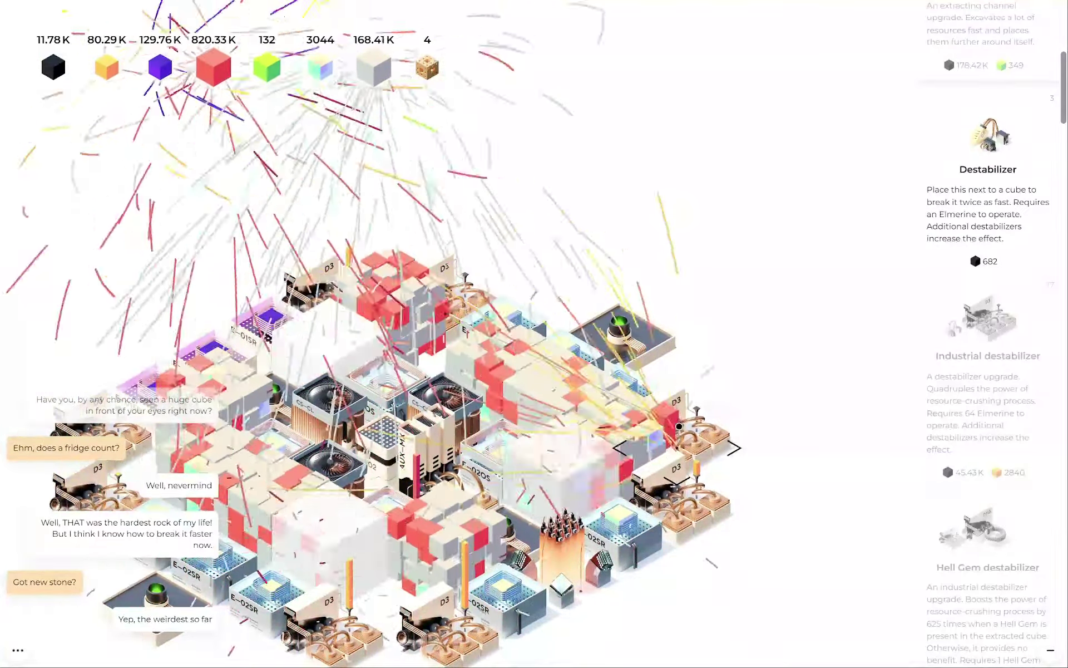
drag(457, 375, 580, 296)
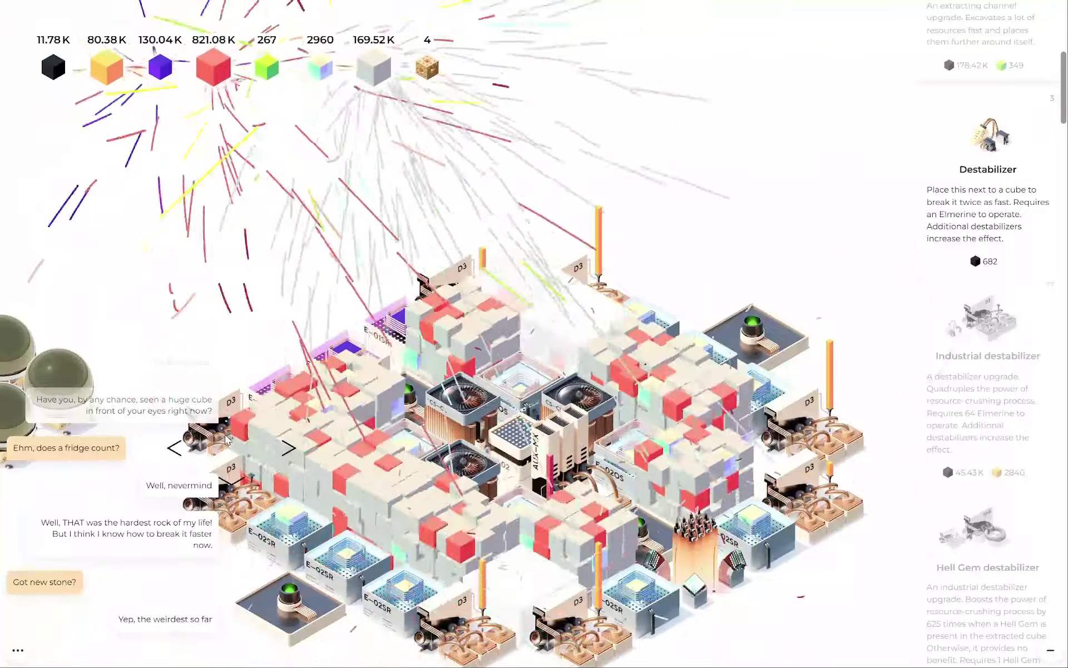
scroll(535, 376, up, 3)
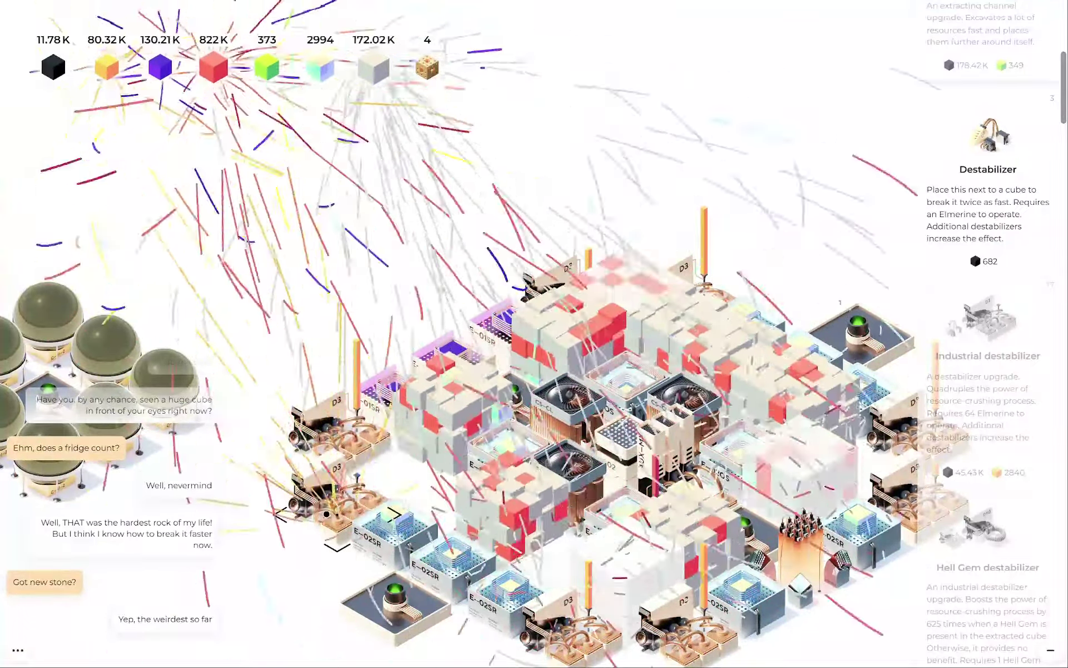
drag(250, 417, 342, 291)
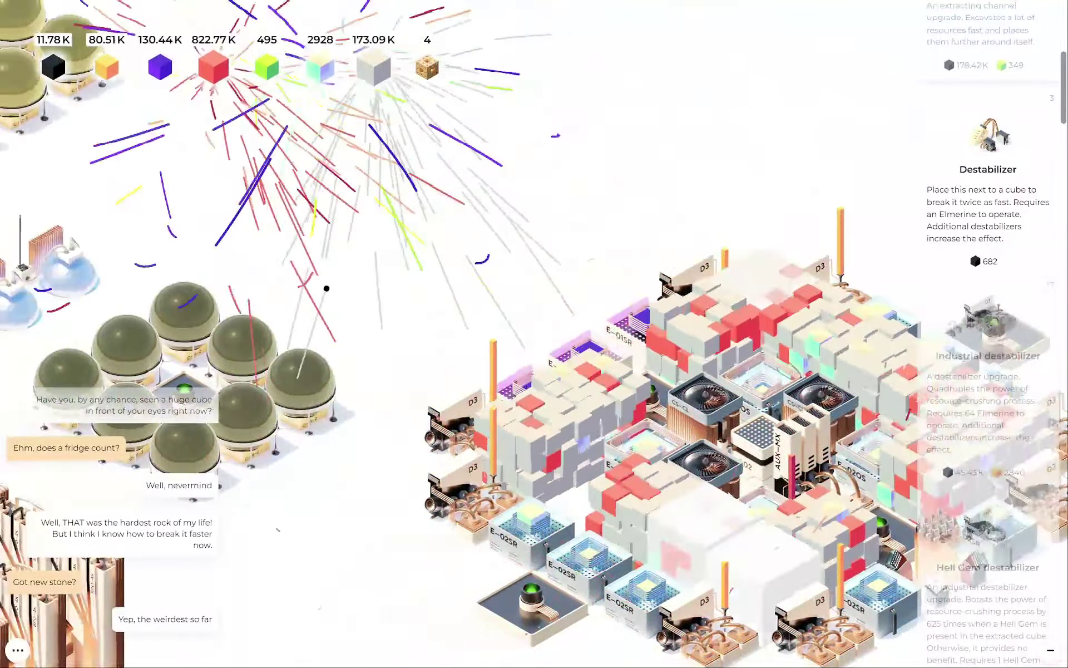
mouse_move(584, 501)
mouse_down()
mouse_move(452, 408)
mouse_move(325, 531)
mouse_up()
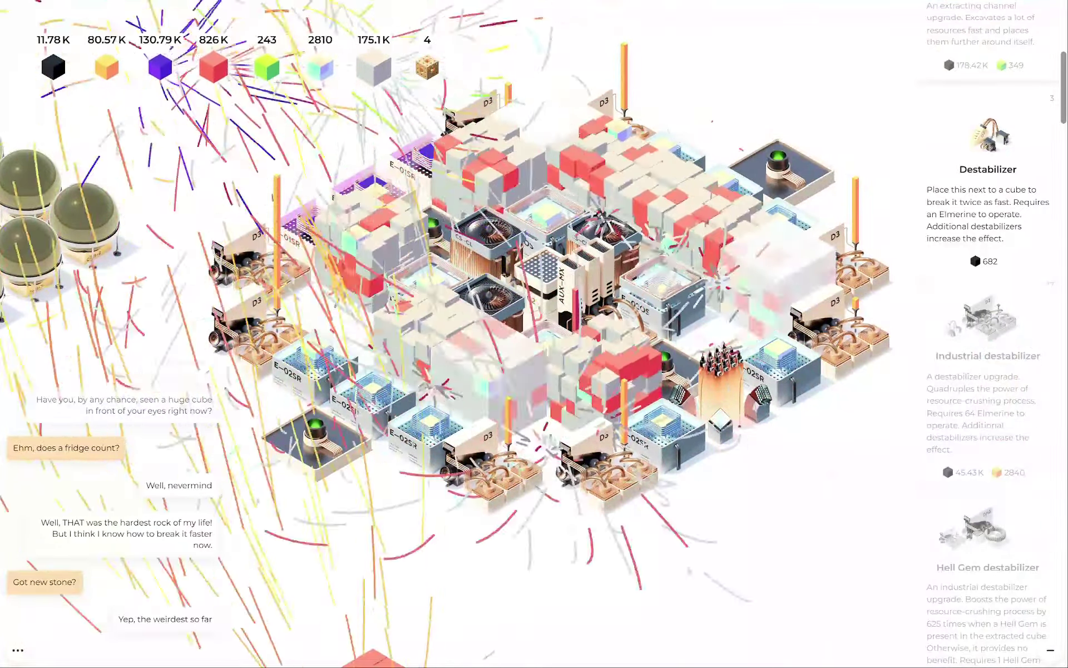
scroll(993, 376, down, 5)
scroll(993, 375, down, 5)
scroll(1014, 429, down, 4)
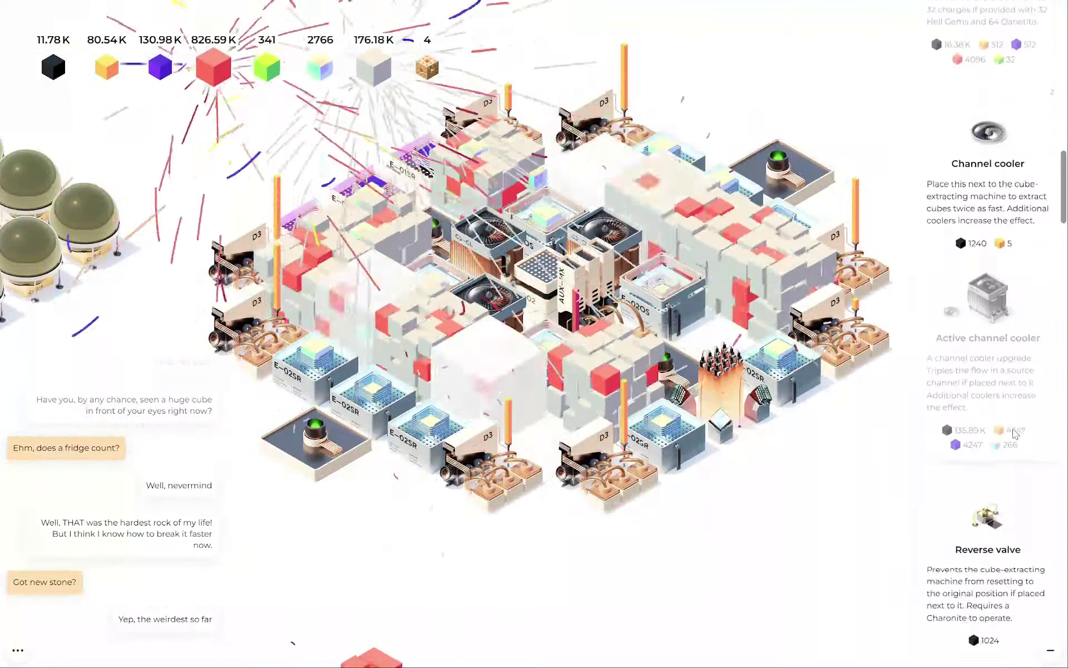
scroll(1014, 429, down, 4)
scroll(1016, 434, down, 4)
scroll(1019, 438, down, 3)
scroll(1020, 437, down, 4)
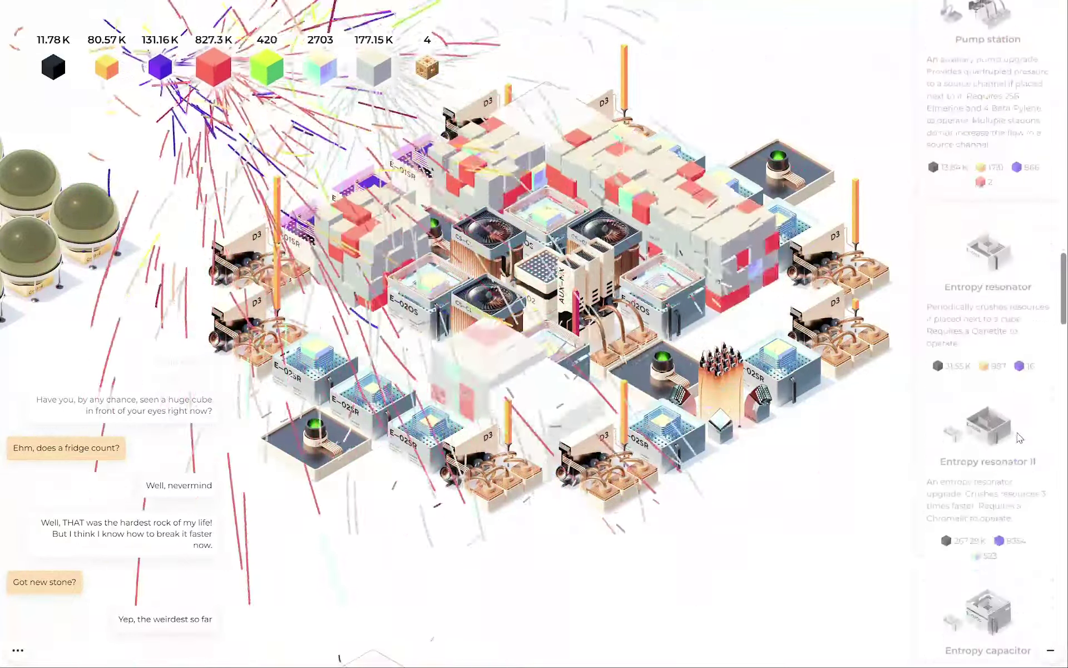
scroll(1019, 438, down, 4)
scroll(1020, 438, down, 4)
scroll(1020, 438, down, 3)
scroll(1019, 437, down, 4)
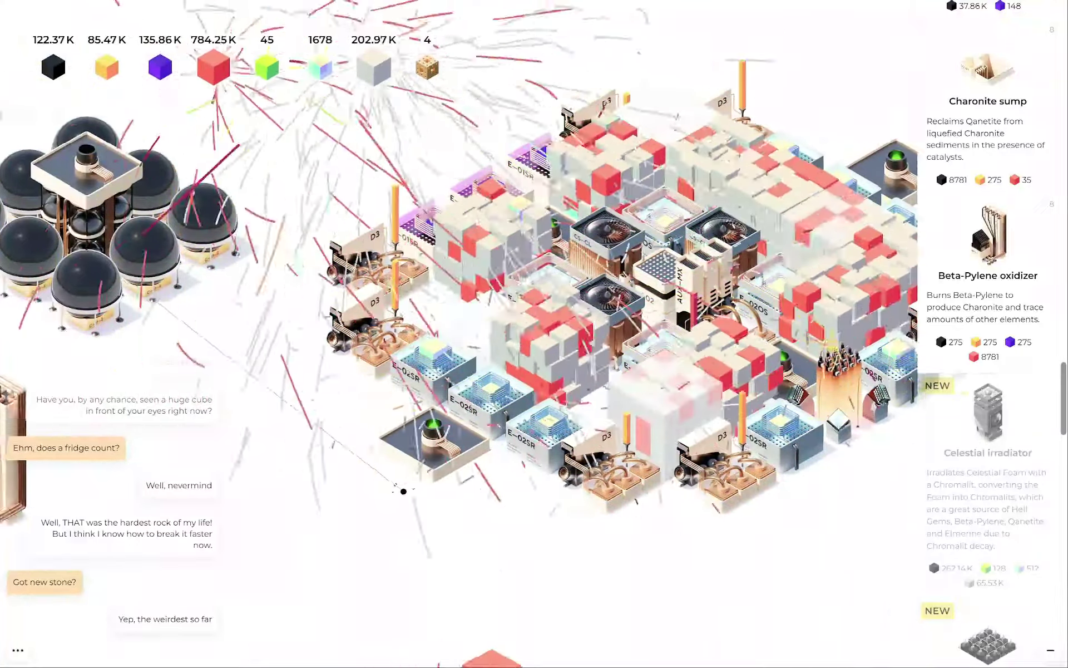
- Pan the view over to the dome cluster and copper oxidizer buildings
drag(853, 319, 555, 453)
scroll(556, 453, down, 3)
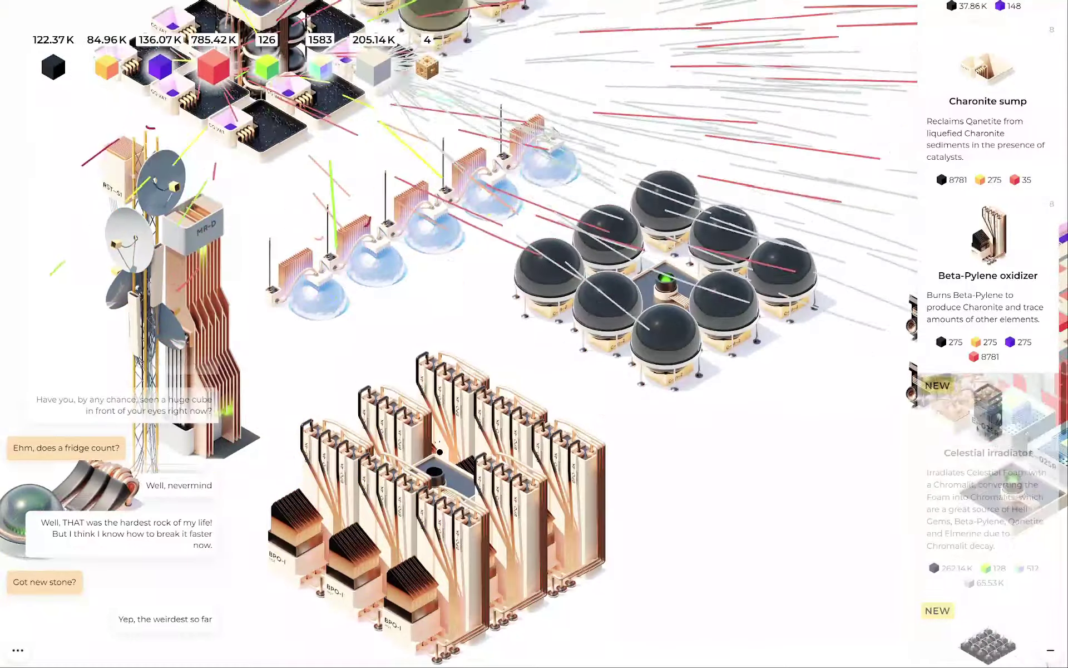
- Activate the central dome building, then pan to the copper oxidizer buildings
drag(442, 251, 245, 389)
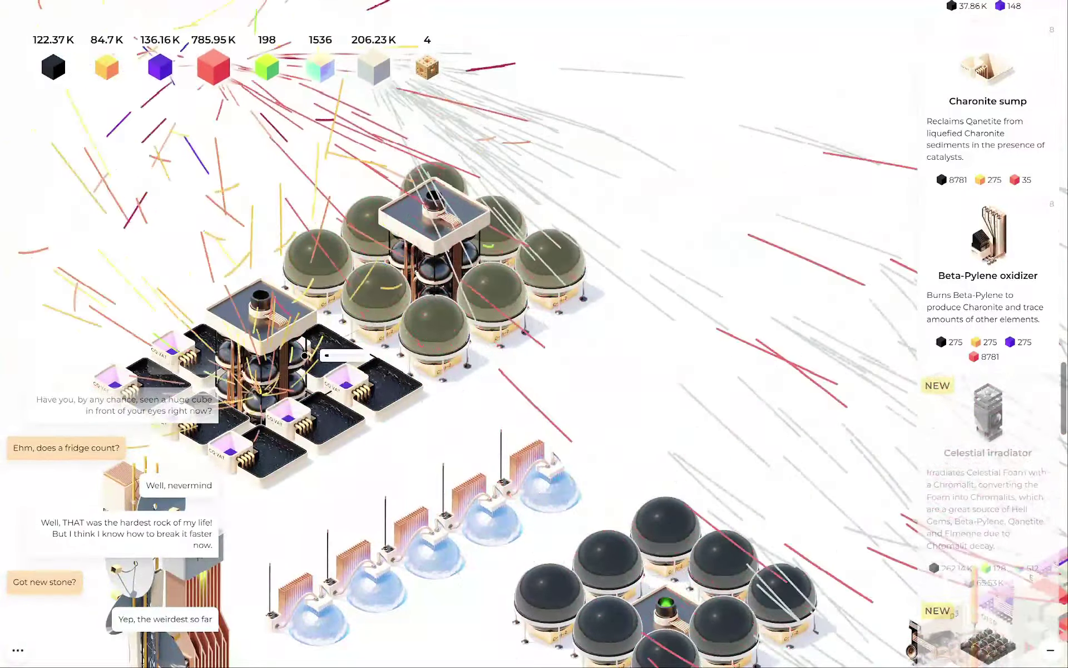
click(439, 275)
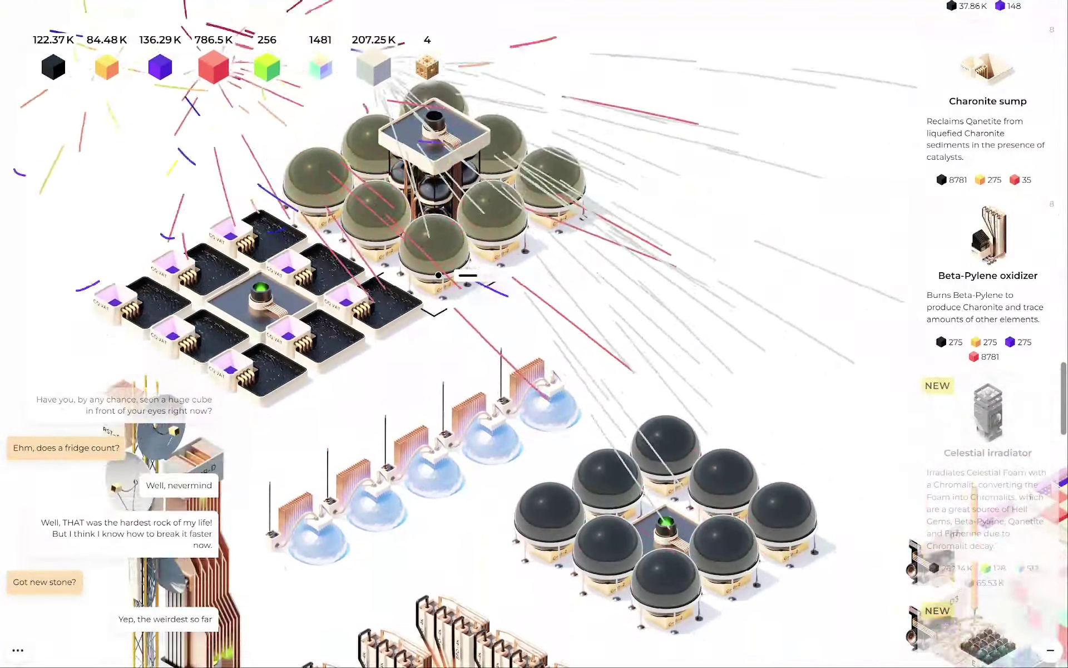
mouse_move(438, 275)
mouse_down()
mouse_move(344, 436)
mouse_move(635, 335)
mouse_up()
scroll(1015, 377, down, 2)
scroll(1015, 377, down, 5)
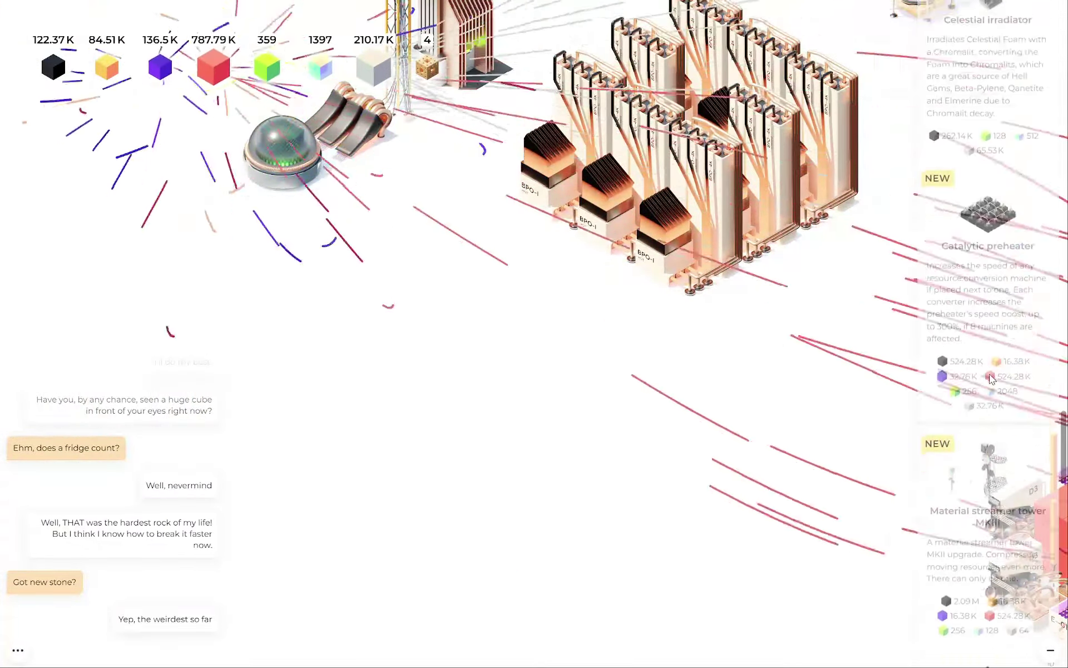
mouse_move(988, 375)
mouse_down()
mouse_move(430, 399)
mouse_move(440, 338)
mouse_up()
scroll(1015, 359, up, 4)
scroll(1001, 351, up, 4)
scroll(985, 350, up, 3)
- Place several Beta-Pylene oxidizers along the existing oxidizer row
drag(988, 317, 493, 291)
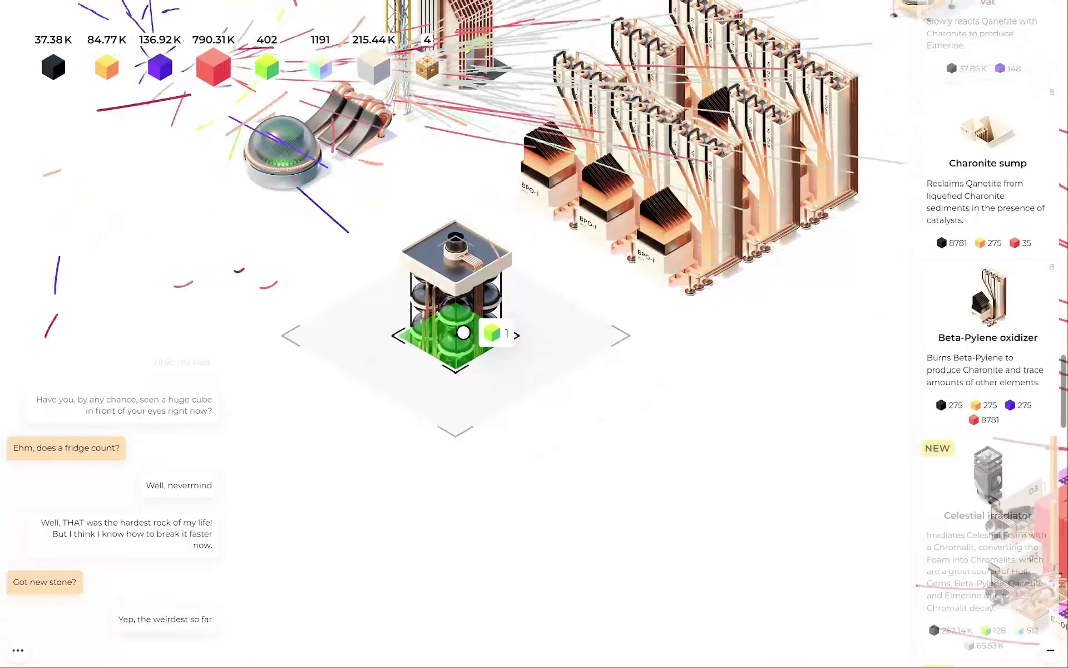
mouse_move(499, 338)
mouse_down()
mouse_move(974, 346)
mouse_move(568, 267)
mouse_up()
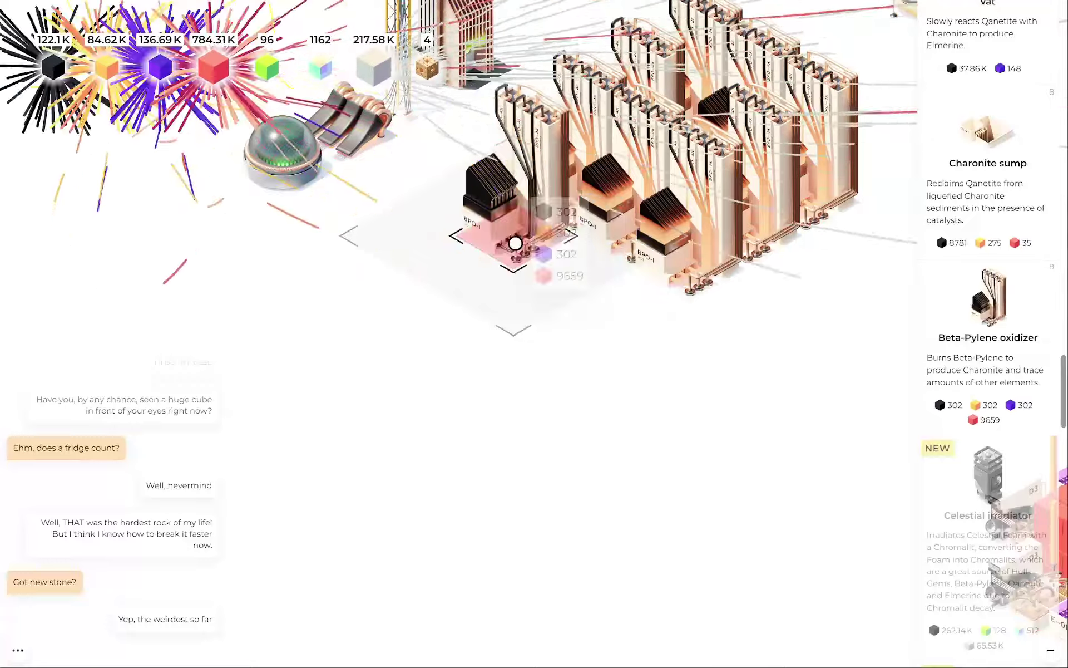
drag(988, 318, 632, 309)
click(631, 309)
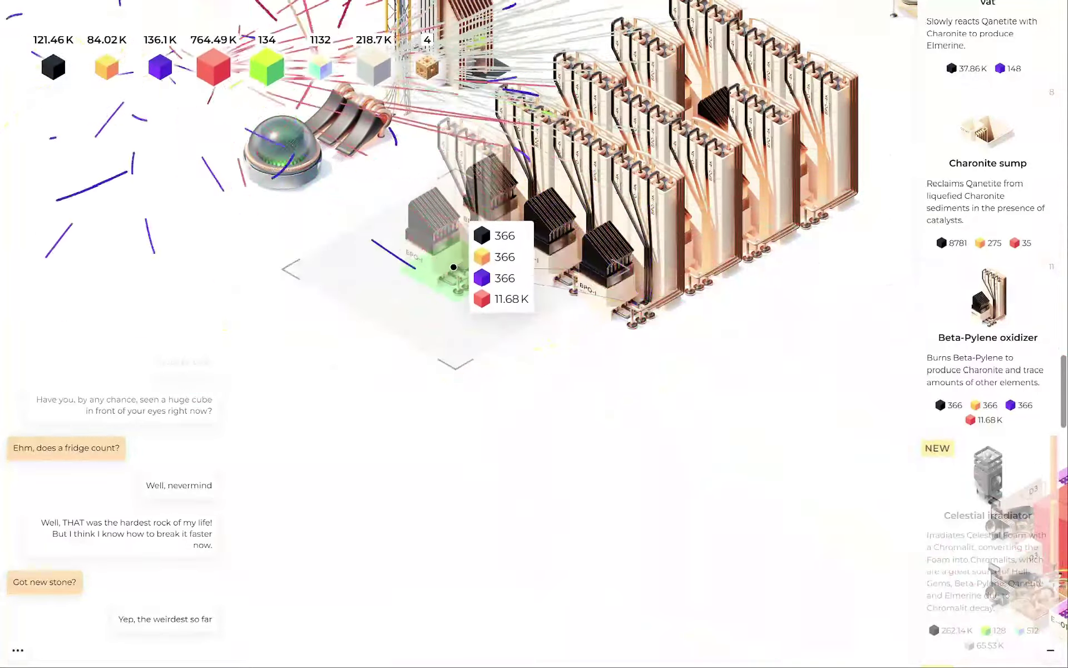
click(442, 251)
click(409, 316)
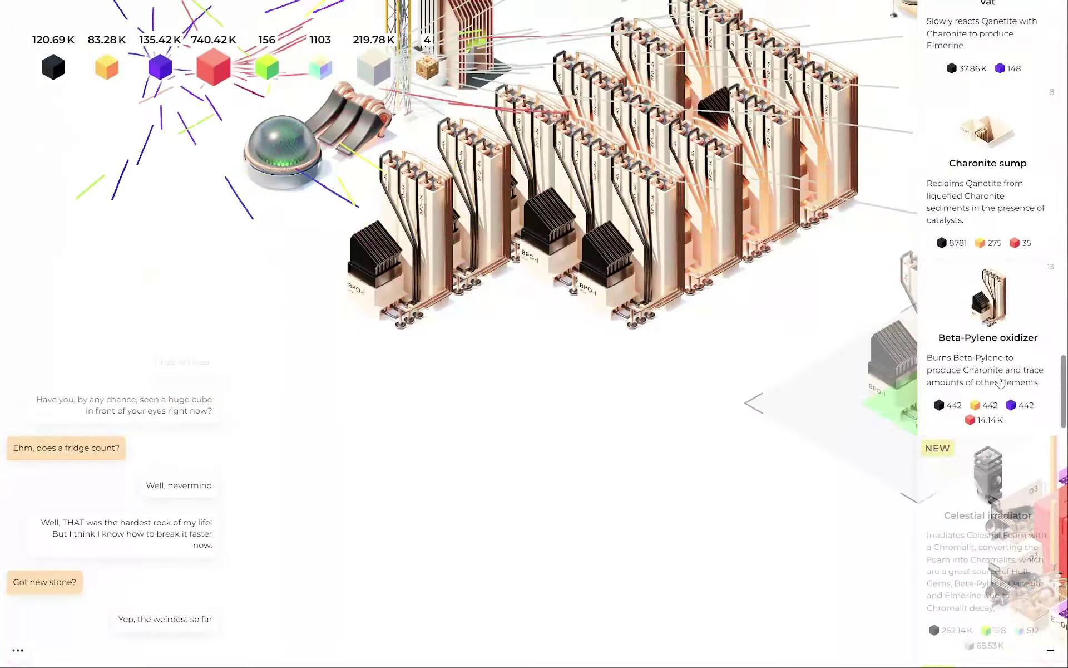
scroll(1000, 377, down, 8)
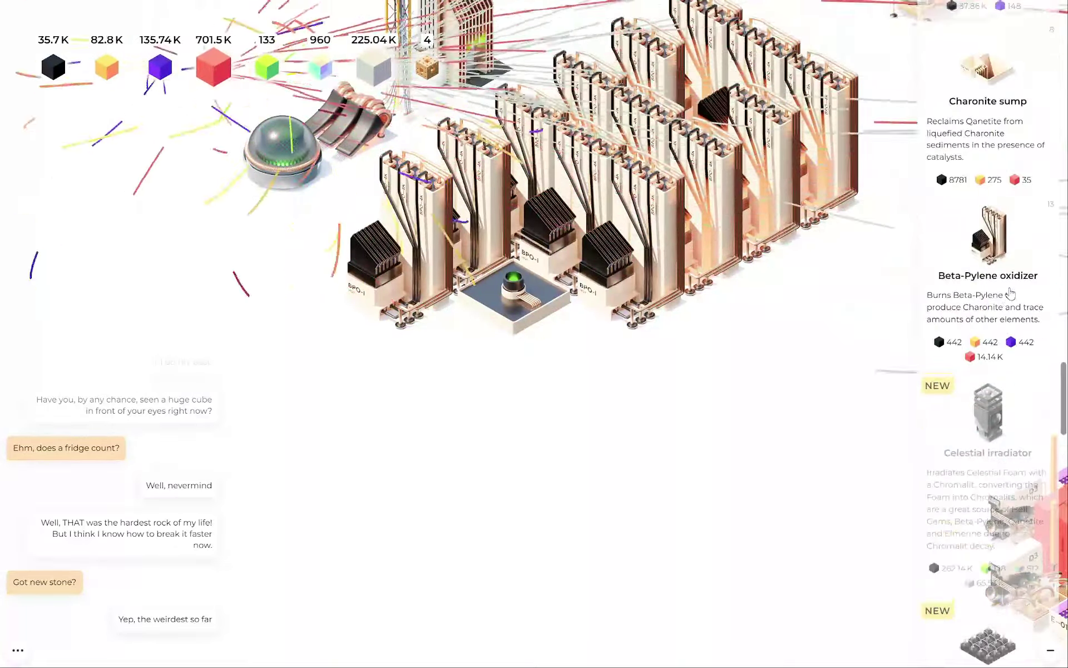
- Place four more Beta-Pylene oxidizers in the copper block
click(988, 251)
click(575, 292)
click(526, 334)
click(467, 301)
click(452, 337)
- Look over the red-cube complex, then return to center the main cube complex
drag(619, 416, 417, 376)
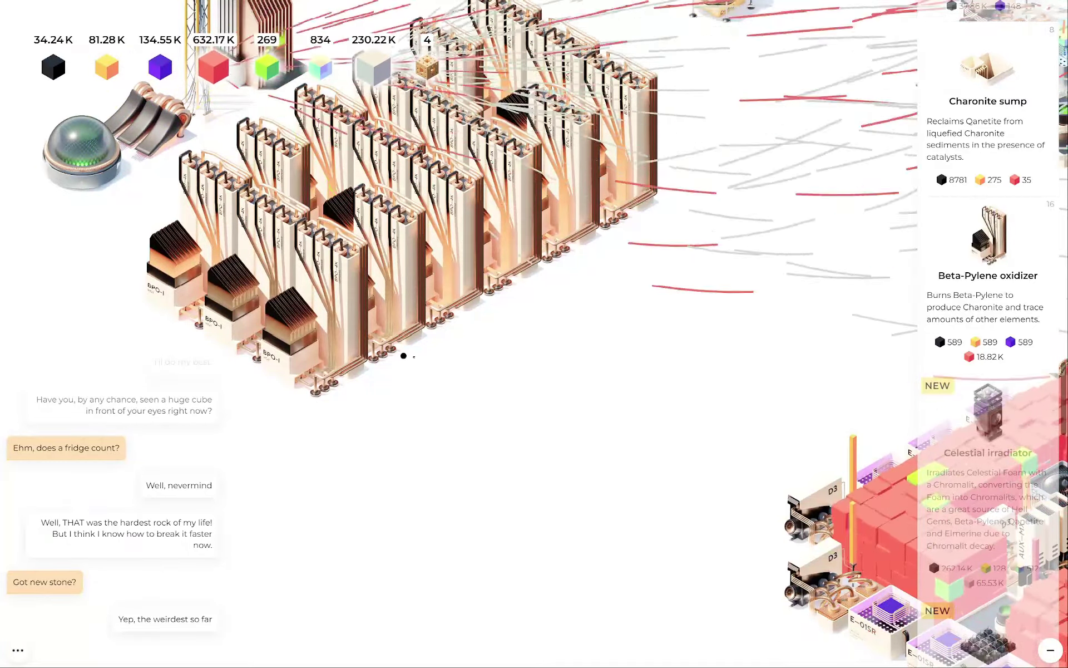
drag(801, 543, 465, 353)
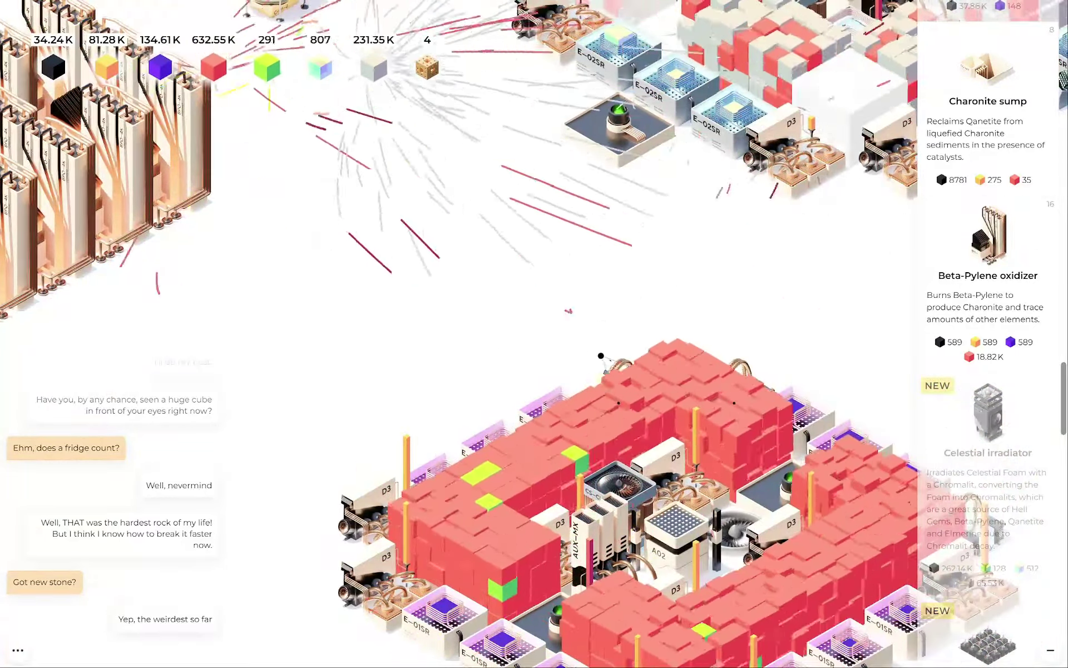
drag(726, 387, 492, 367)
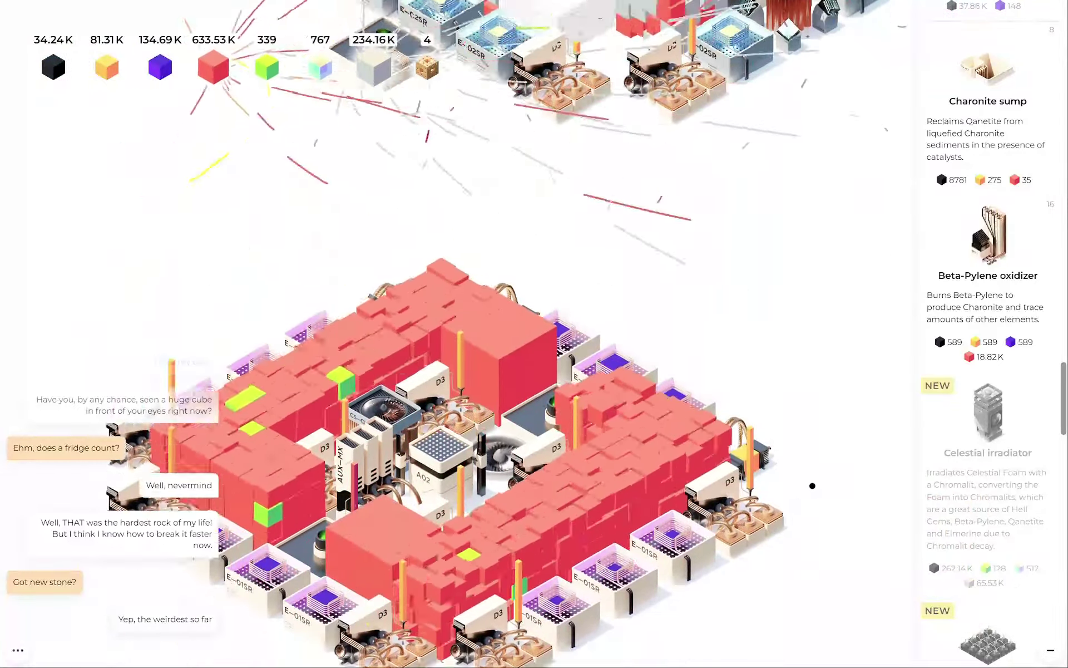
drag(740, 492, 768, 176)
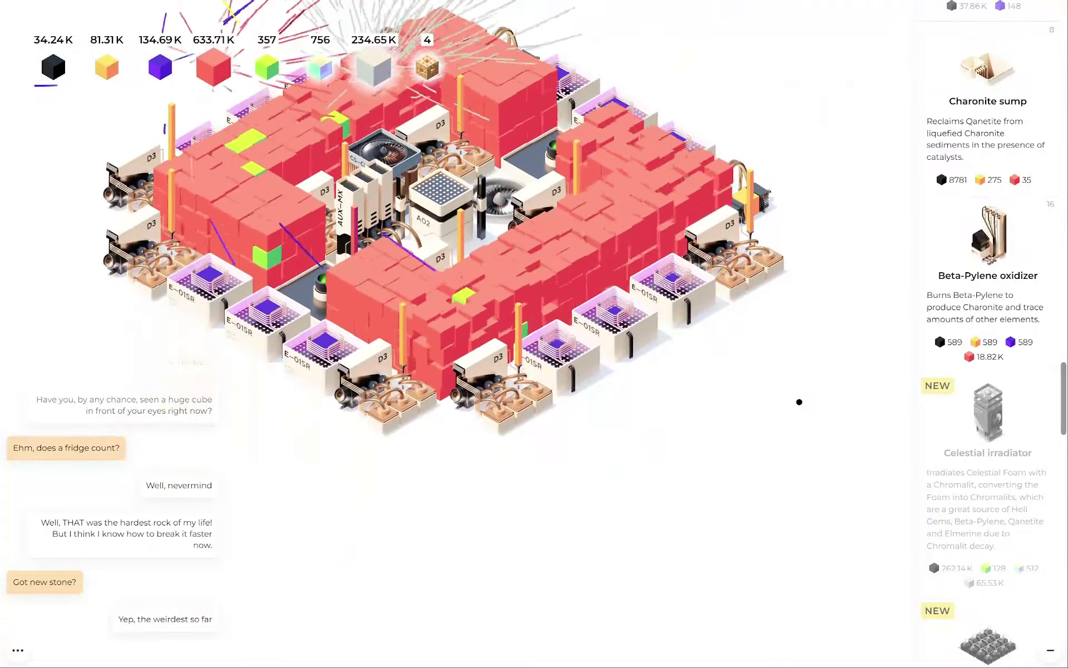
drag(706, 411, 710, 601)
drag(585, 250, 467, 410)
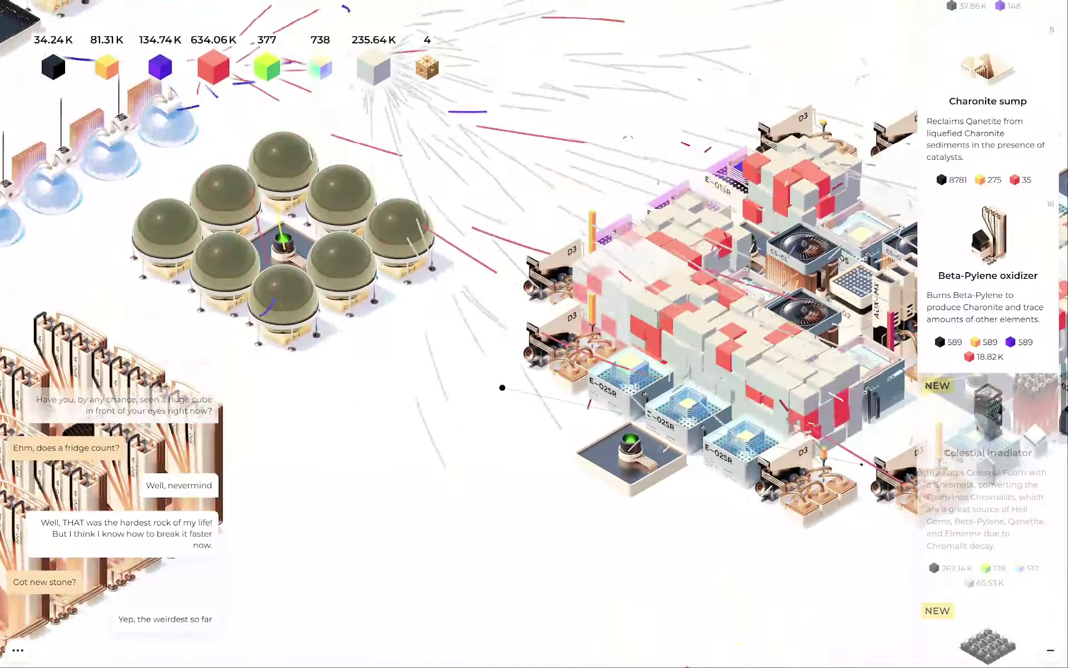
drag(710, 334, 417, 401)
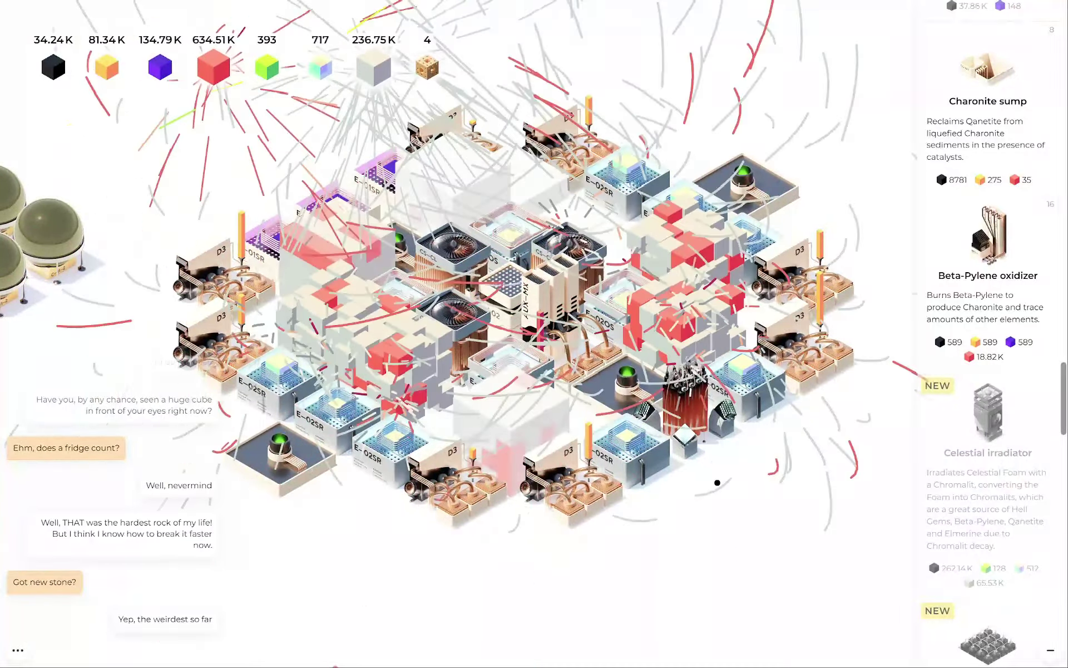
scroll(980, 473, down, 5)
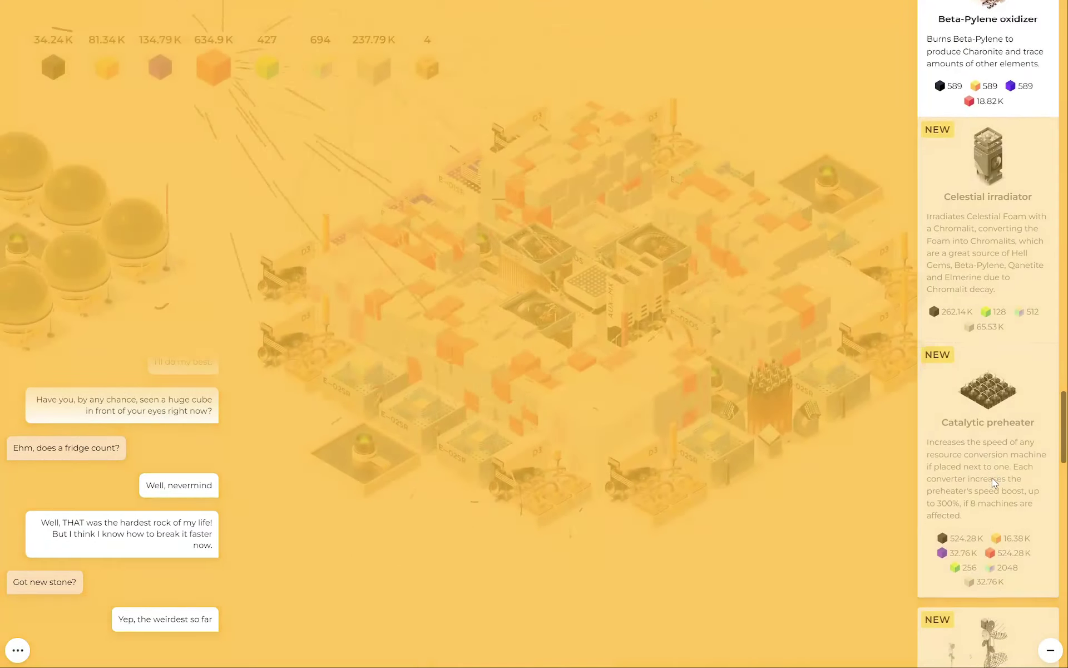
scroll(981, 473, down, 5)
scroll(994, 483, down, 5)
scroll(993, 482, down, 5)
scroll(993, 482, up, 5)
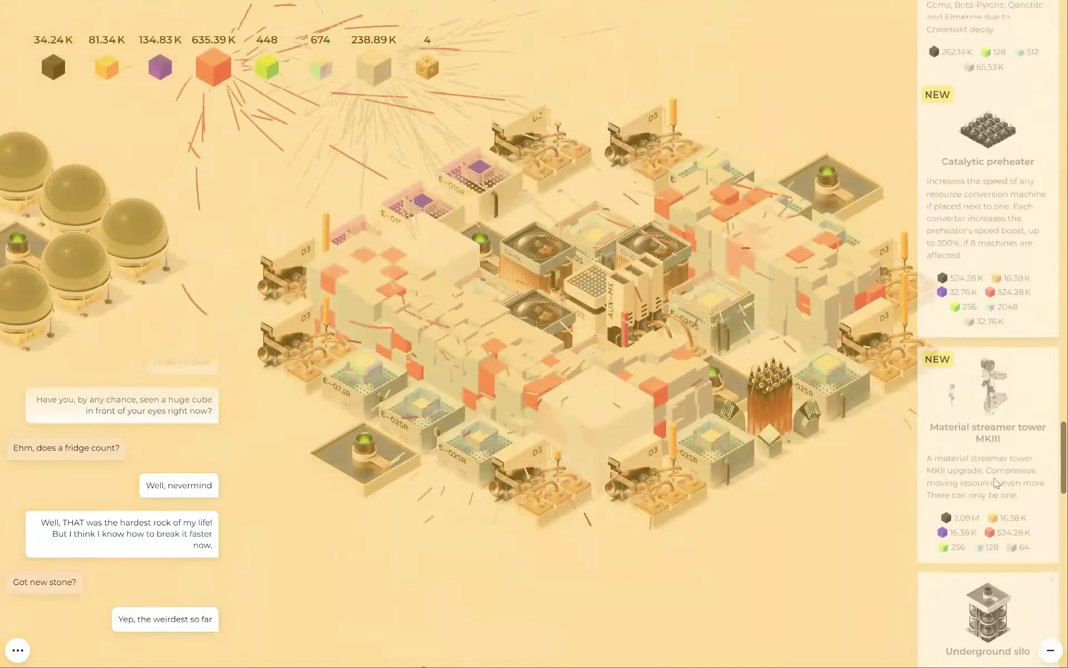
scroll(993, 482, up, 5)
scroll(995, 483, up, 5)
scroll(995, 482, up, 5)
scroll(995, 482, up, 5)
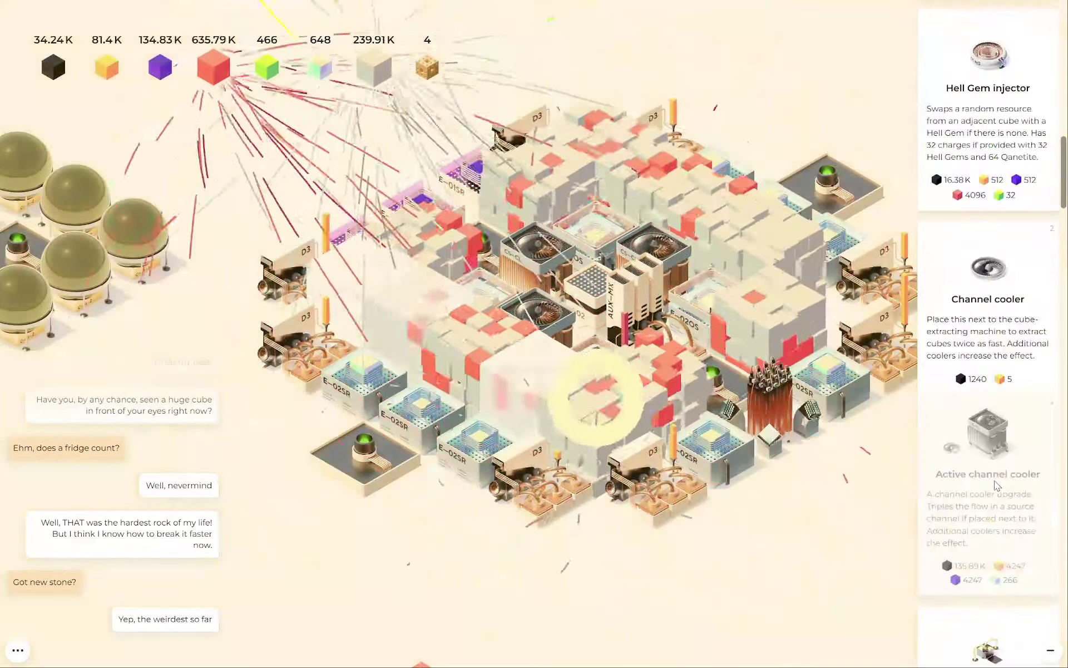
scroll(1002, 488, up, 5)
scroll(1005, 493, up, 5)
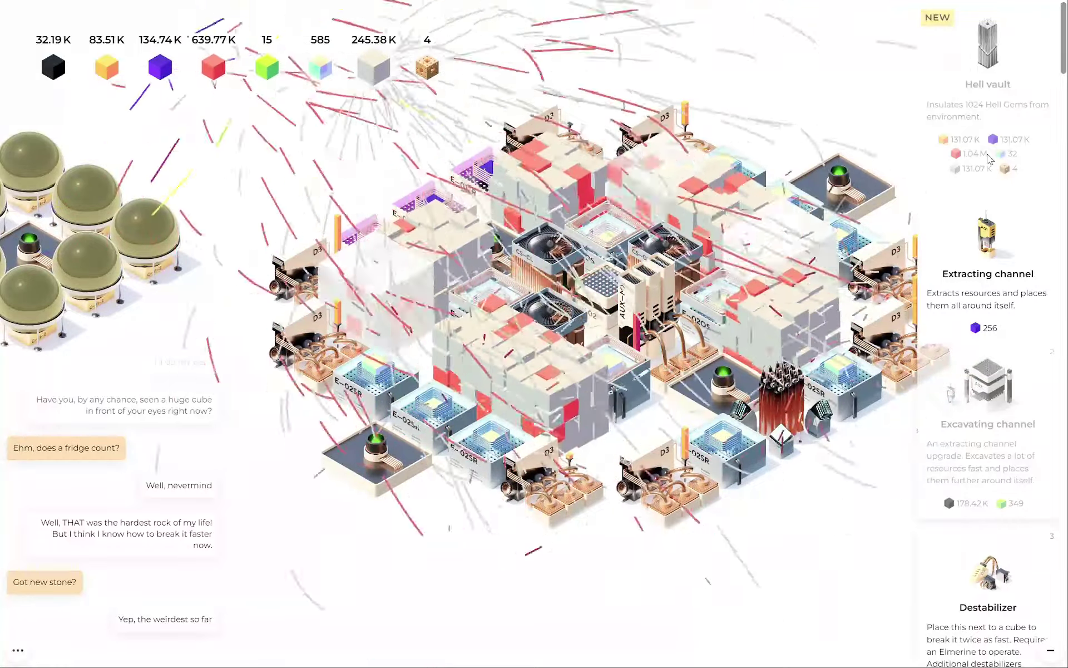
- Pan the map from the dome clusters out across the open ground beyond the base
mouse_move(500, 84)
mouse_down()
mouse_move(727, 169)
mouse_move(501, 274)
mouse_up()
scroll(525, 276, down, 3)
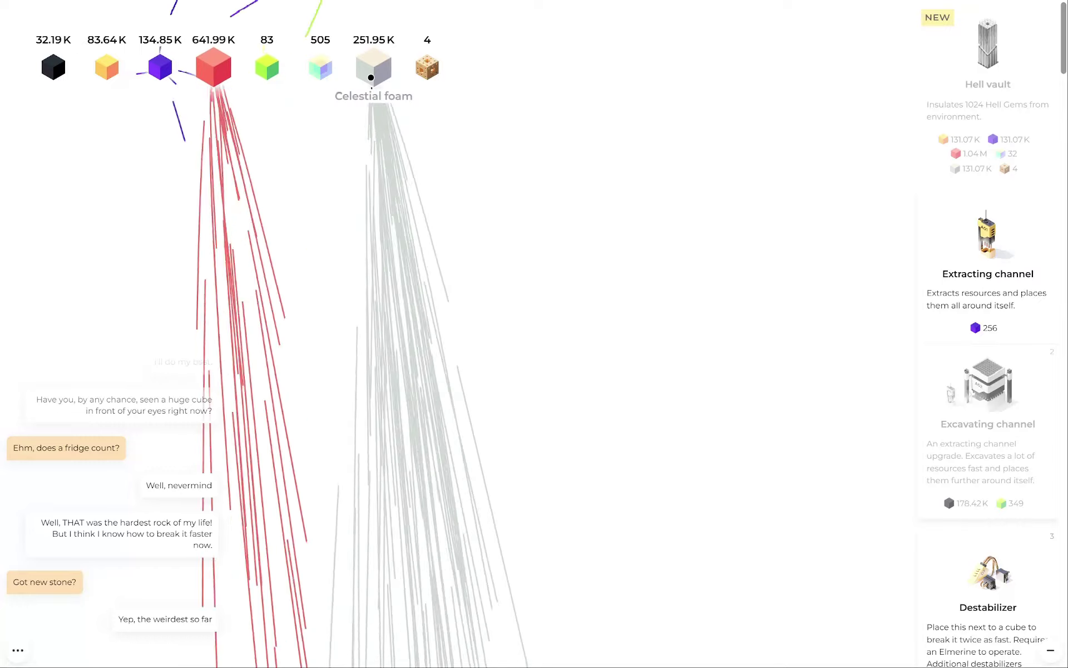
mouse_move(370, 77)
mouse_down()
mouse_move(651, 313)
mouse_move(510, 290)
mouse_move(420, 373)
mouse_up()
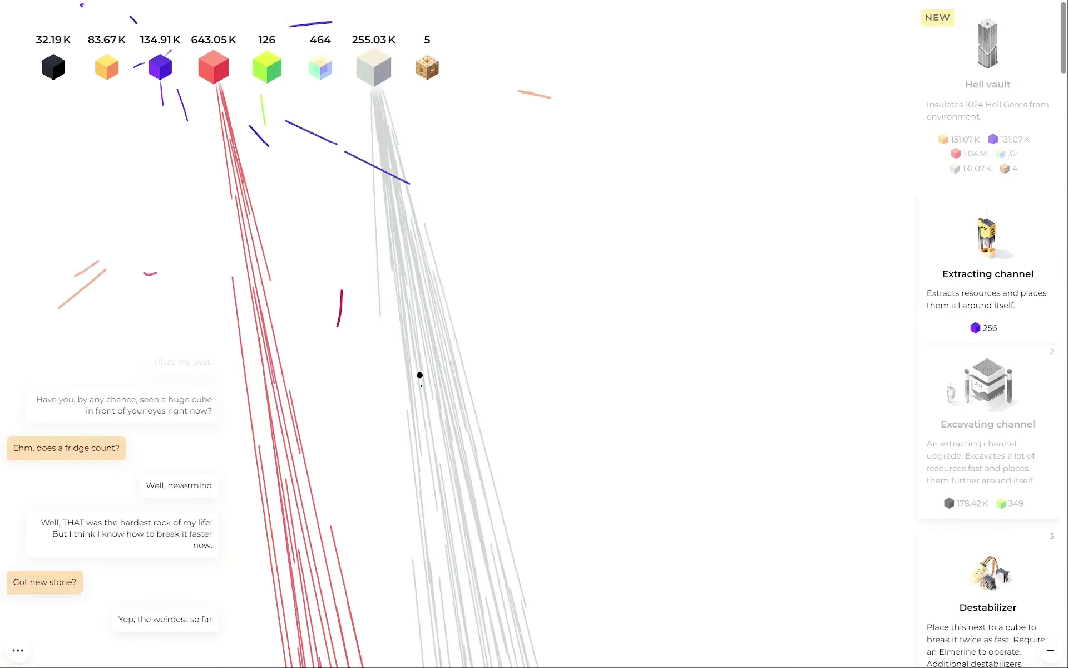
drag(445, 376, 455, 379)
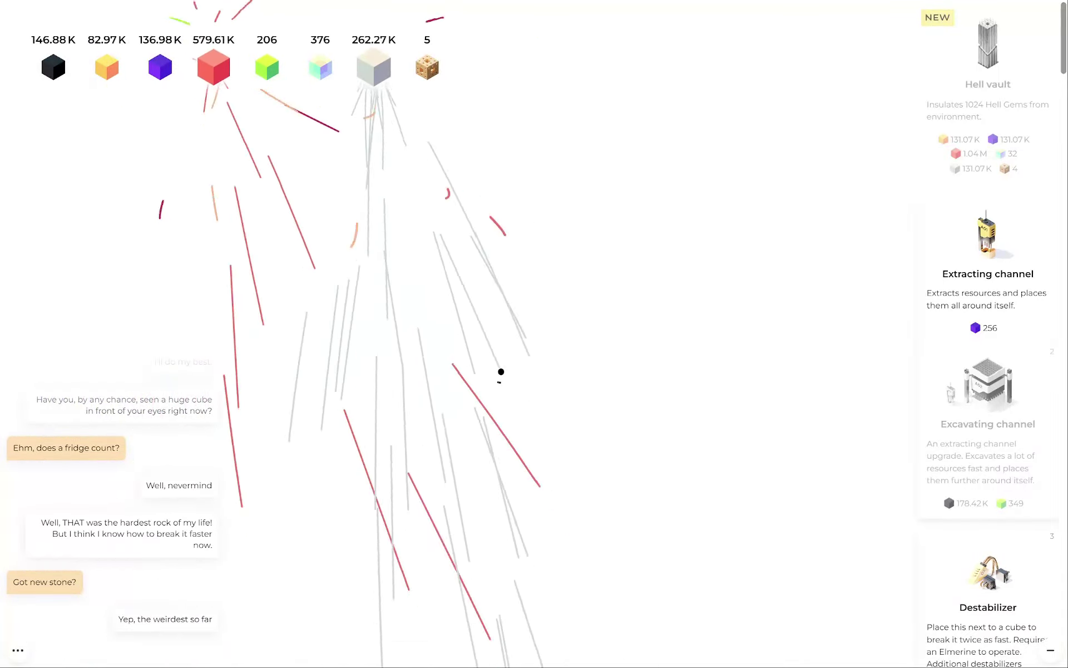
scroll(501, 372, down, 5)
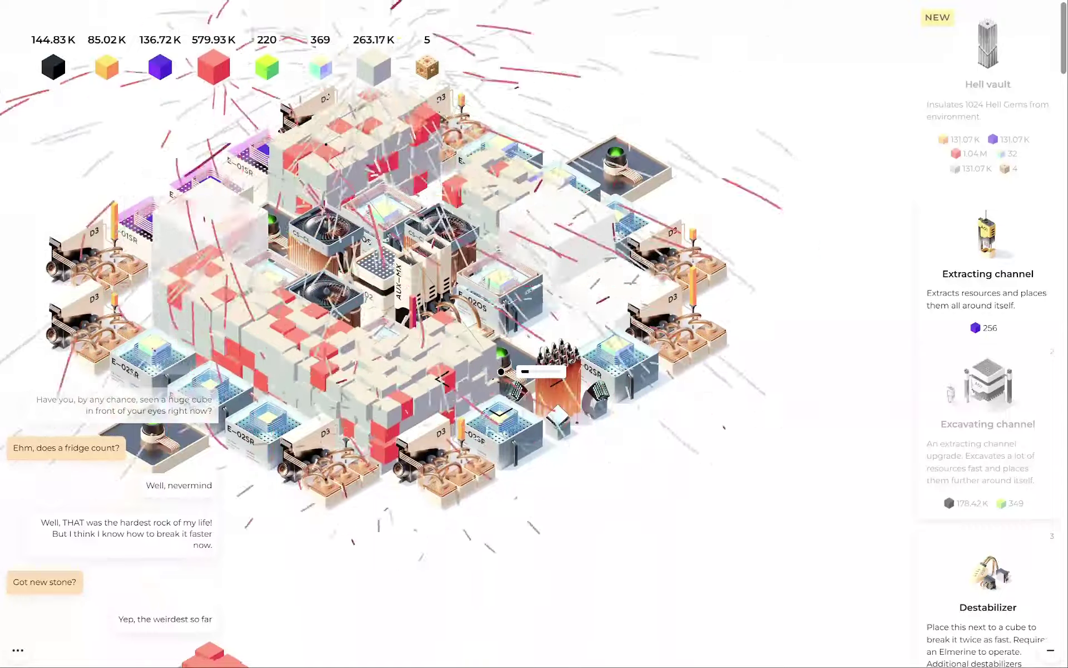
scroll(500, 372, down, 5)
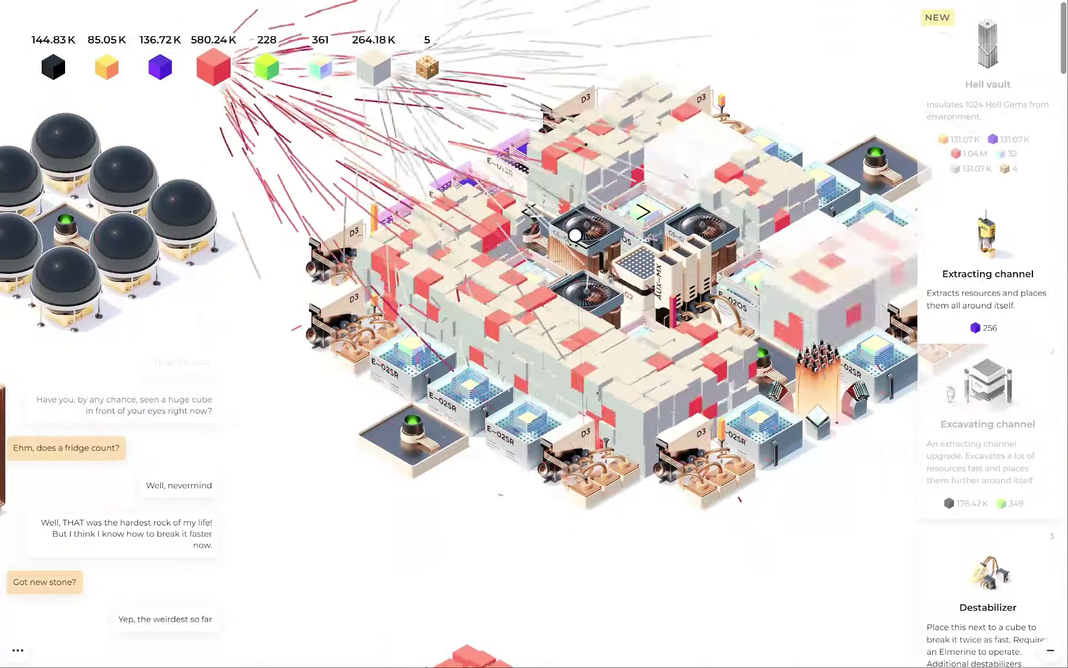
click(571, 478)
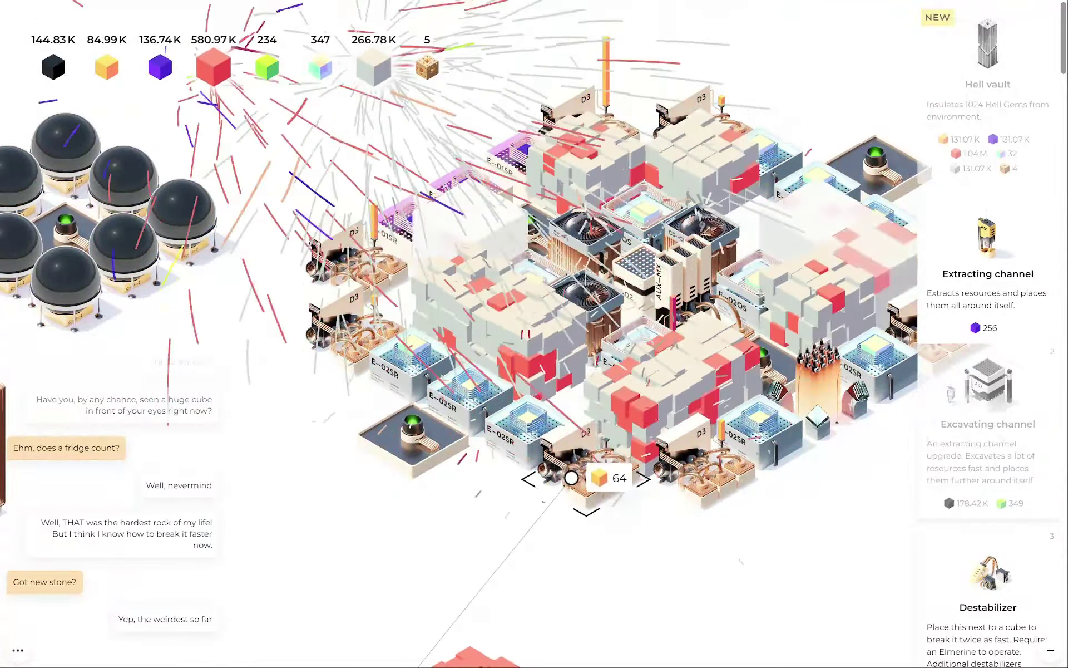
scroll(572, 478, down, 8)
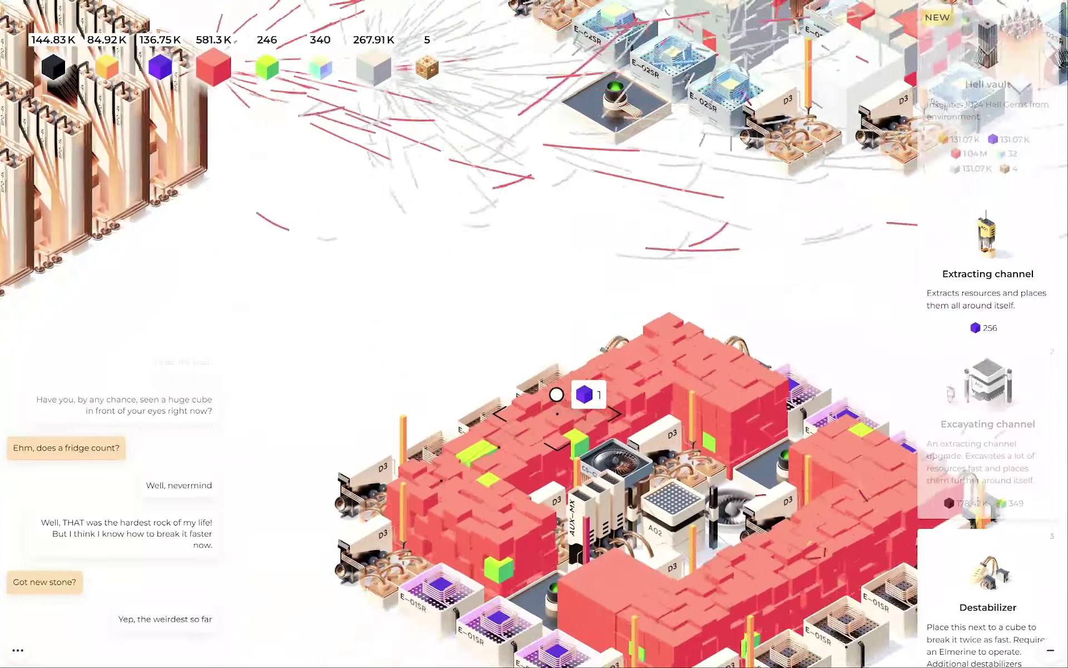
mouse_move(556, 395)
mouse_down()
mouse_move(434, 347)
mouse_move(614, 568)
mouse_up()
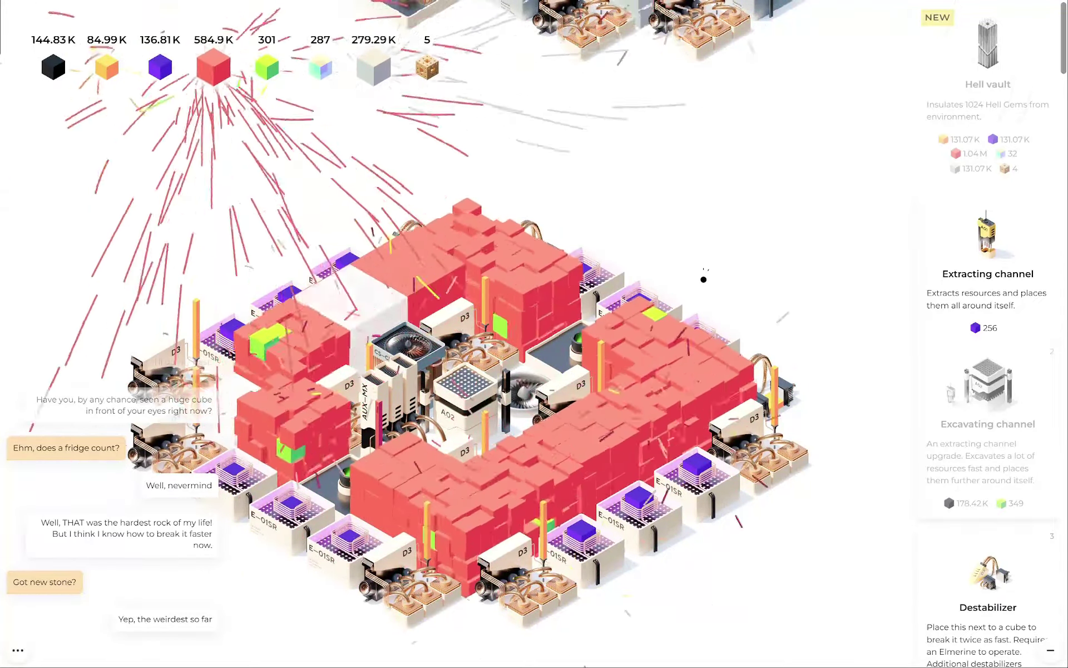
drag(704, 278, 816, 278)
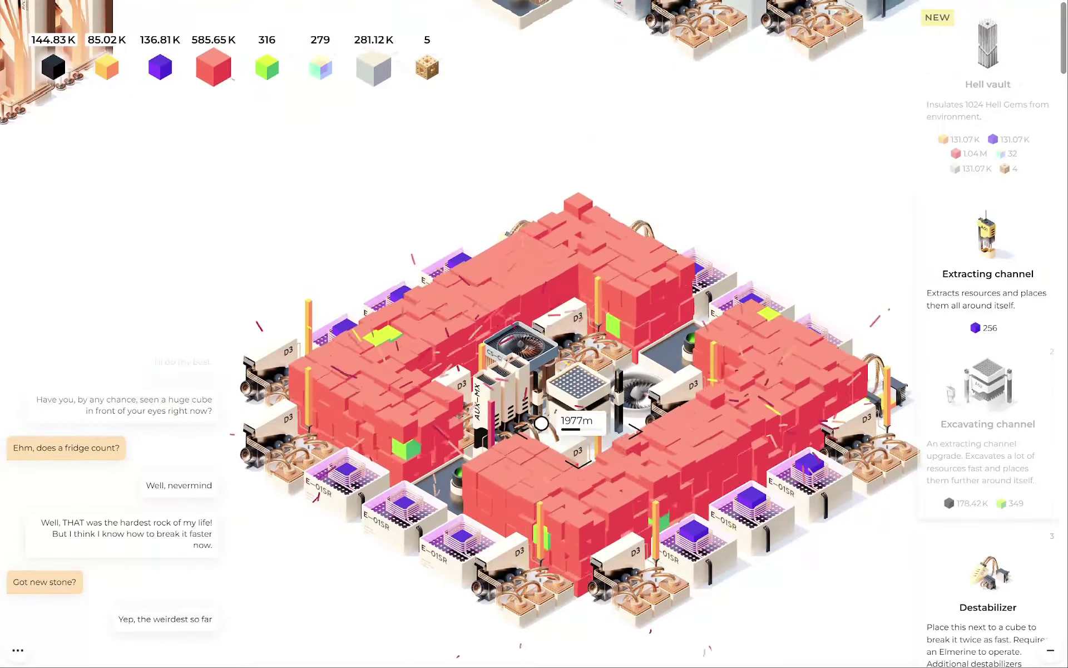
drag(534, 250, 534, 542)
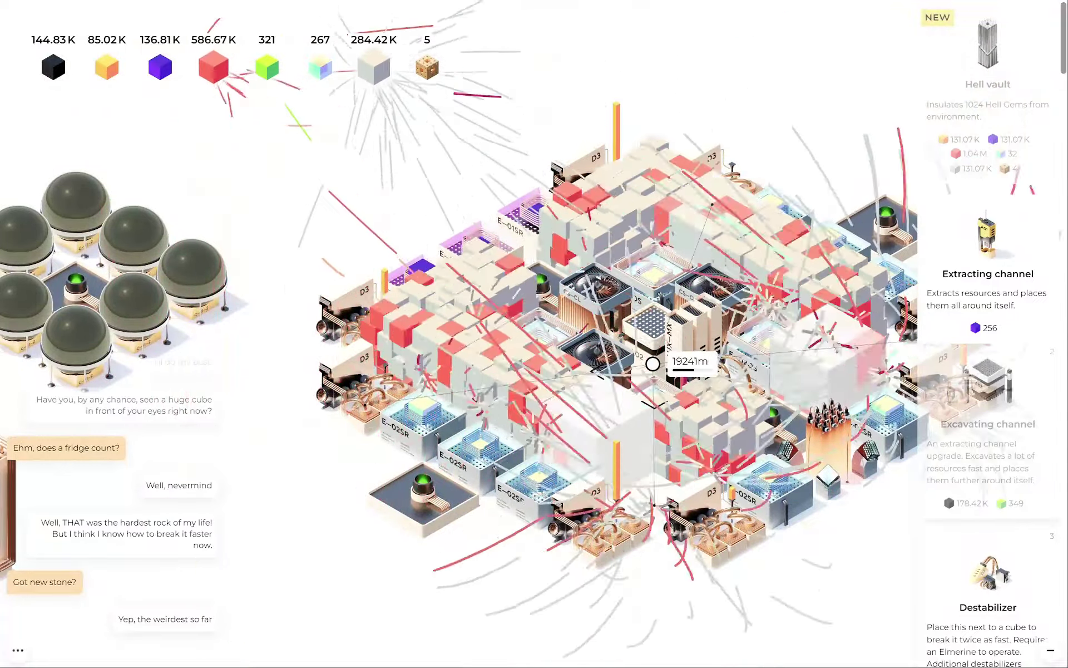
drag(388, 392, 167, 334)
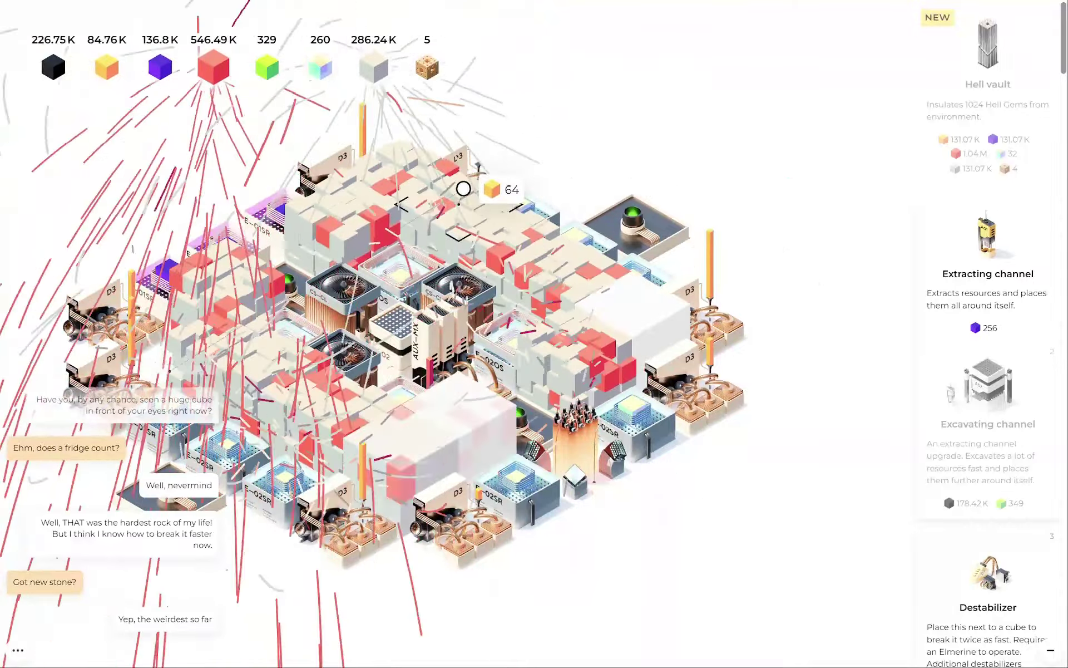
drag(417, 333, 614, 334)
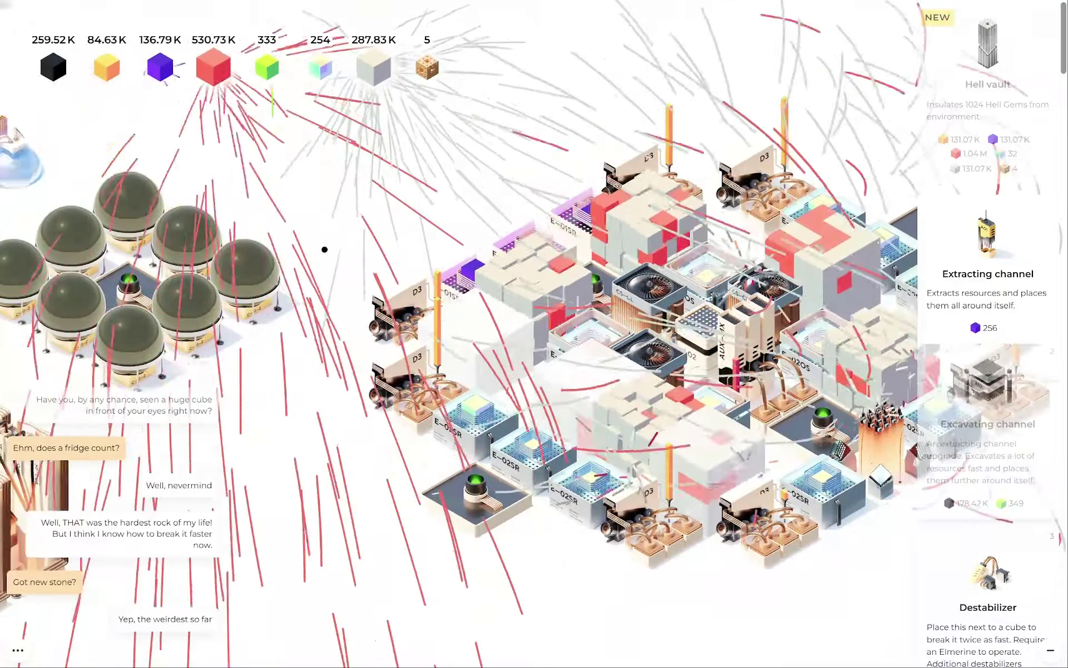
drag(363, 219, 512, 231)
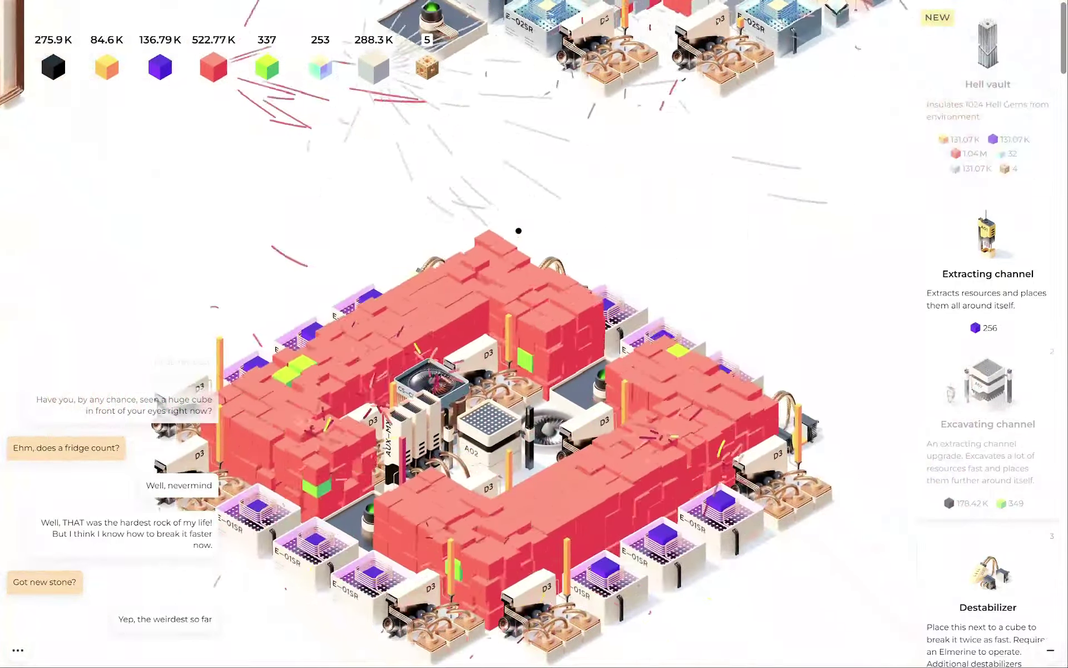
scroll(1013, 400, down, 4)
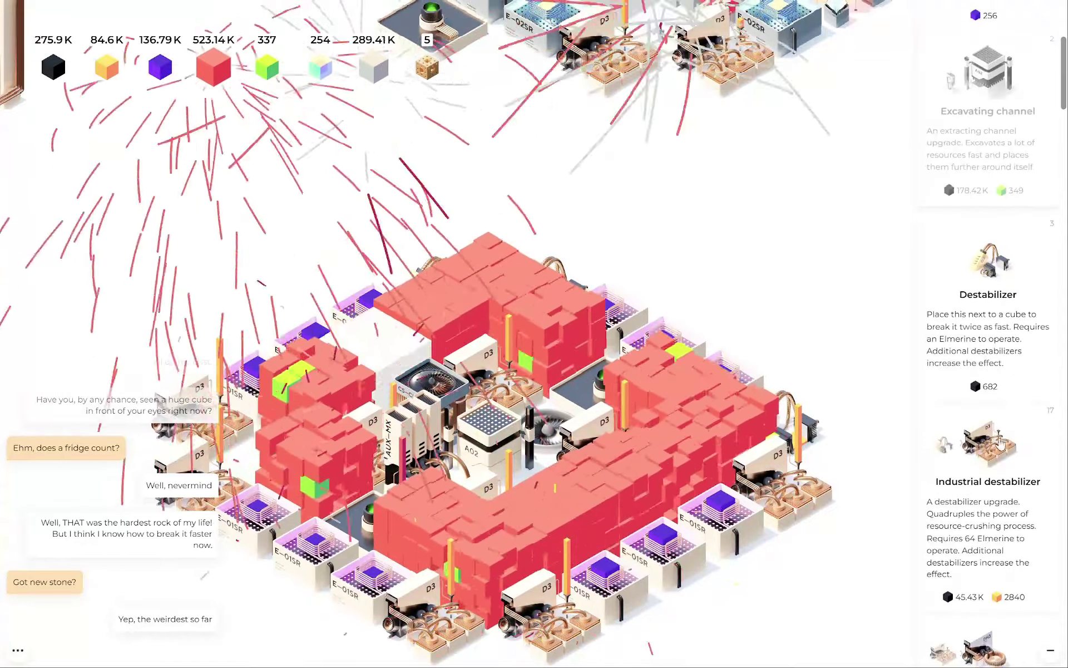
- Build three industrial destabilizers around the red cube ring, two on the left and one on the right
click(999, 451)
click(416, 299)
click(501, 286)
click(776, 425)
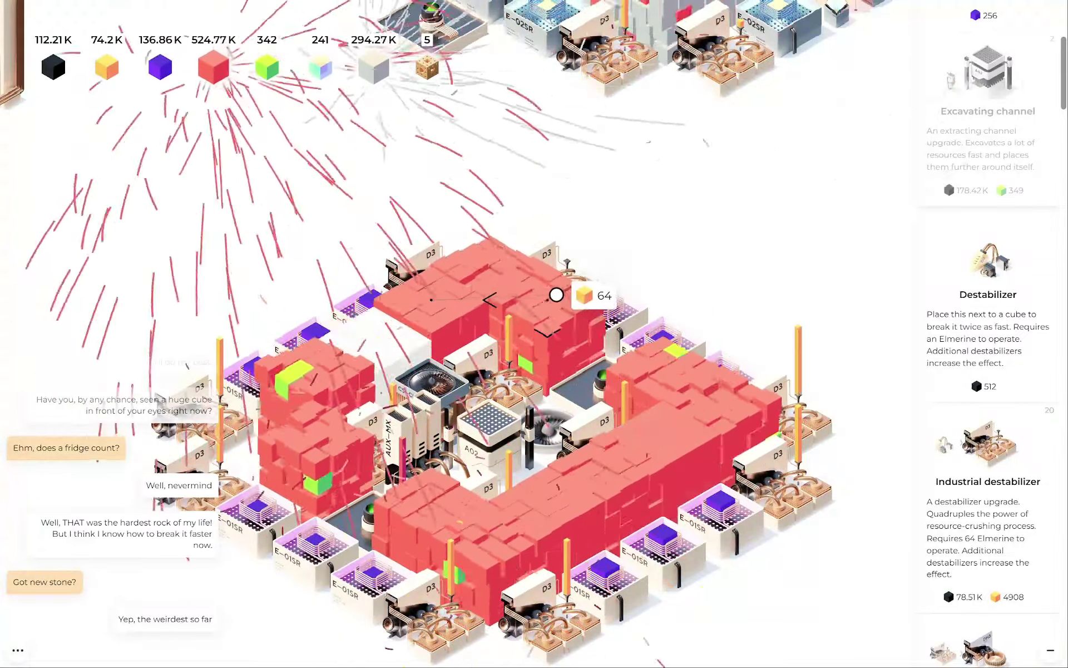
scroll(432, 286, down, 3)
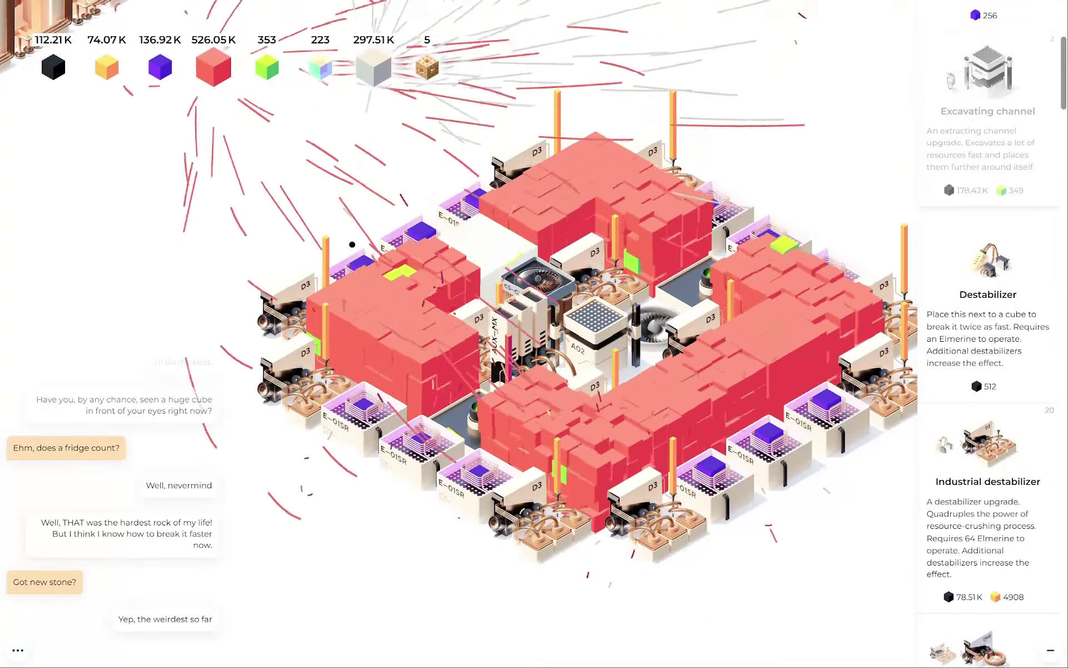
scroll(986, 391, down, 3)
scroll(989, 397, down, 3)
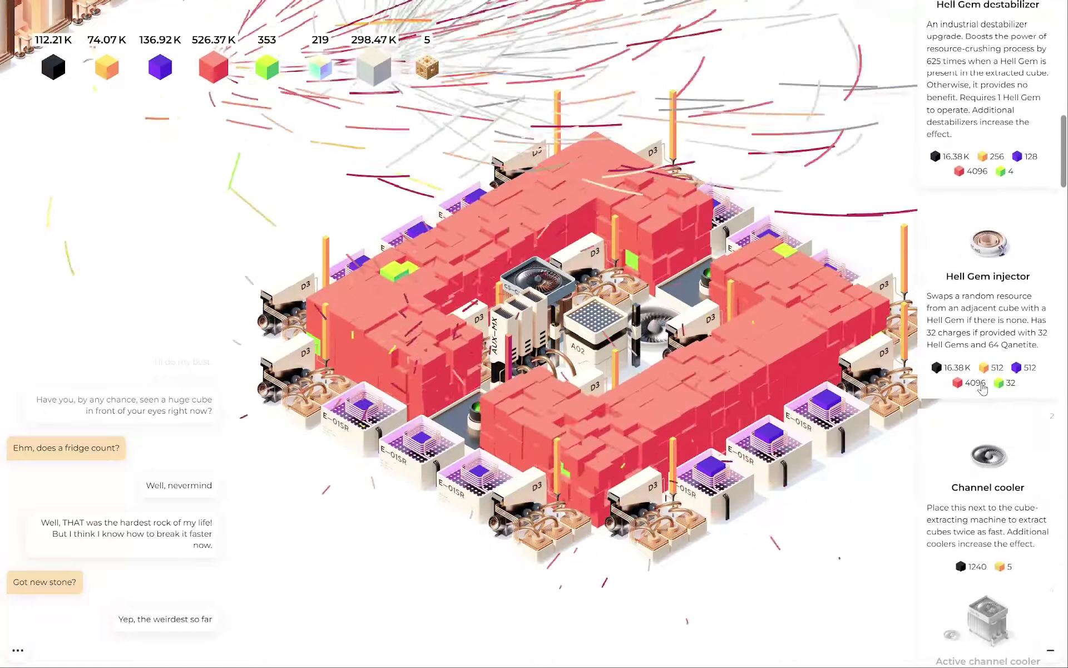
scroll(990, 400, down, 3)
scroll(991, 406, down, 2)
scroll(991, 405, down, 3)
scroll(993, 414, down, 3)
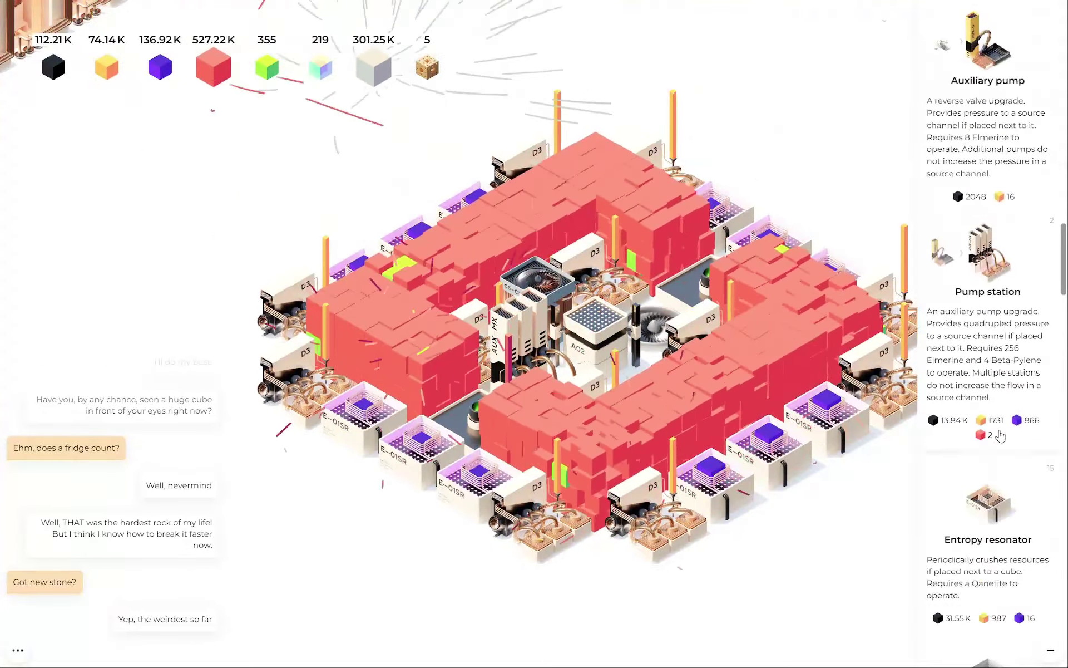
scroll(997, 422, down, 3)
scroll(1000, 433, down, 2)
scroll(1000, 433, down, 3)
scroll(1000, 433, down, 3)
scroll(1001, 432, down, 2)
scroll(1002, 431, down, 2)
scroll(1002, 431, down, 4)
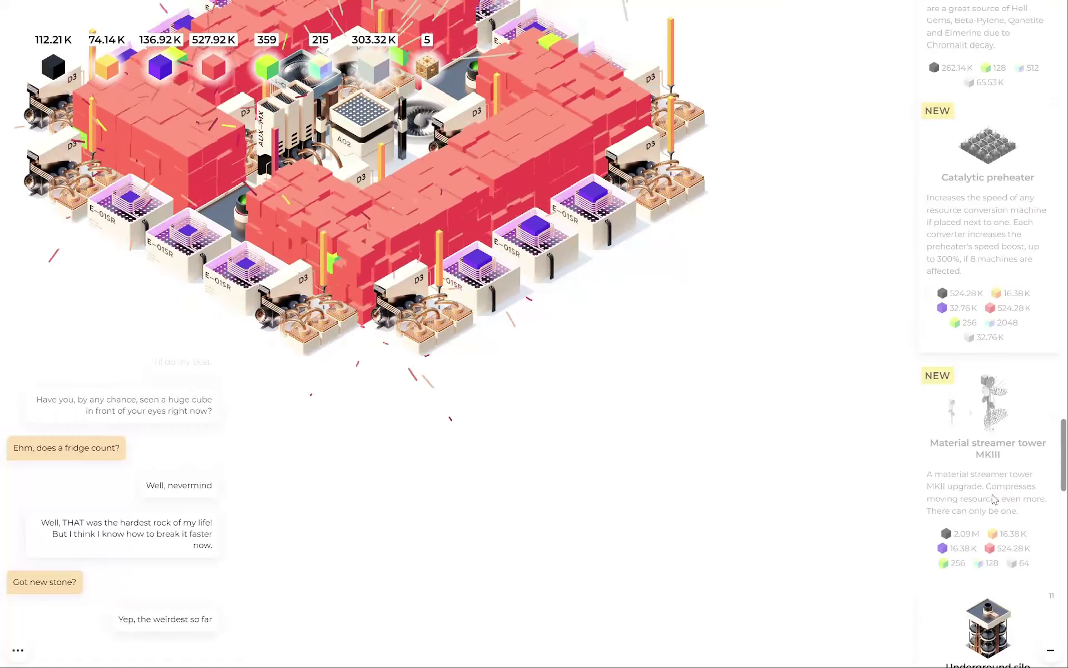
scroll(994, 499, down, 3)
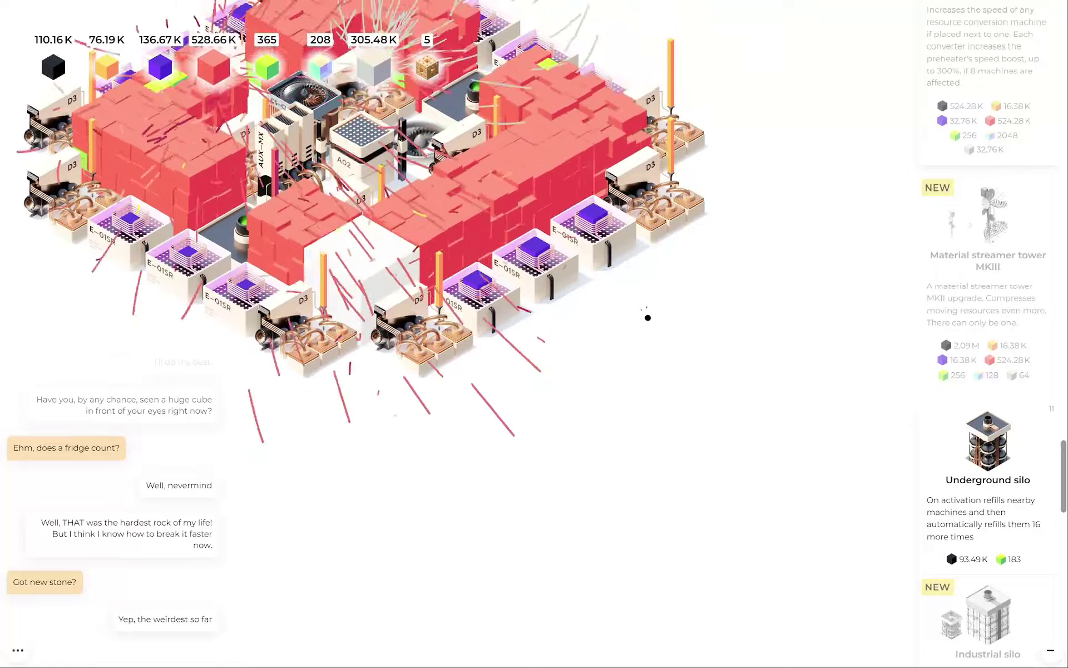
scroll(530, 303, down, 3)
scroll(551, 313, up, 4)
- Pan the map to centre the factory cluster beside the dark domes
mouse_move(560, 318)
mouse_down()
mouse_move(725, 497)
mouse_move(389, 332)
mouse_move(568, 584)
mouse_move(576, 350)
mouse_up()
scroll(980, 531, down, 5)
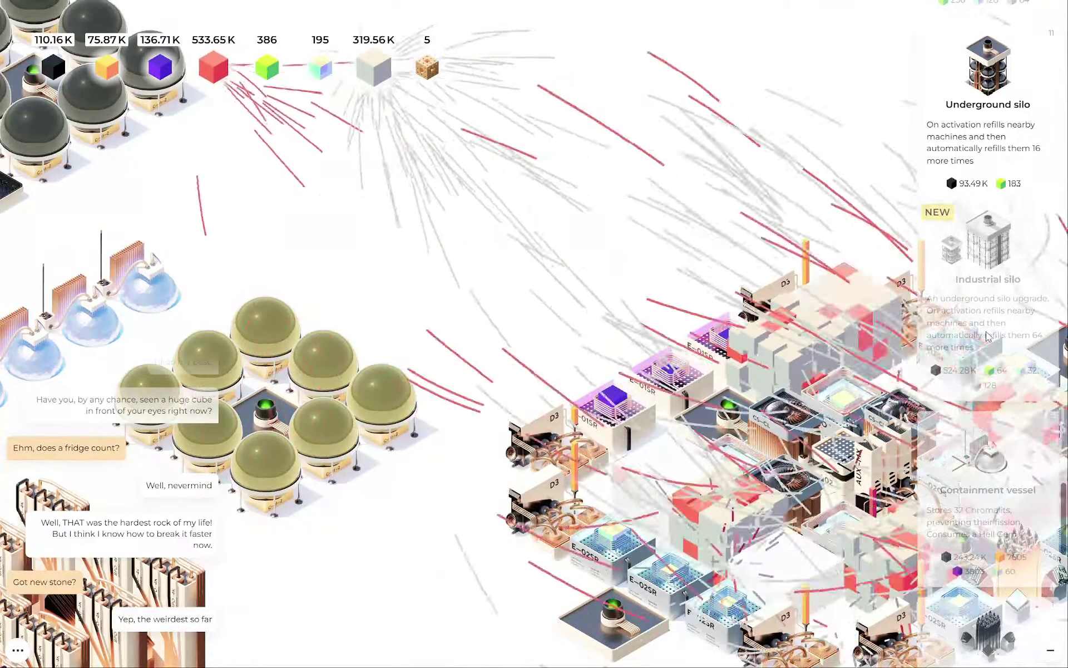
scroll(985, 334, down, 4)
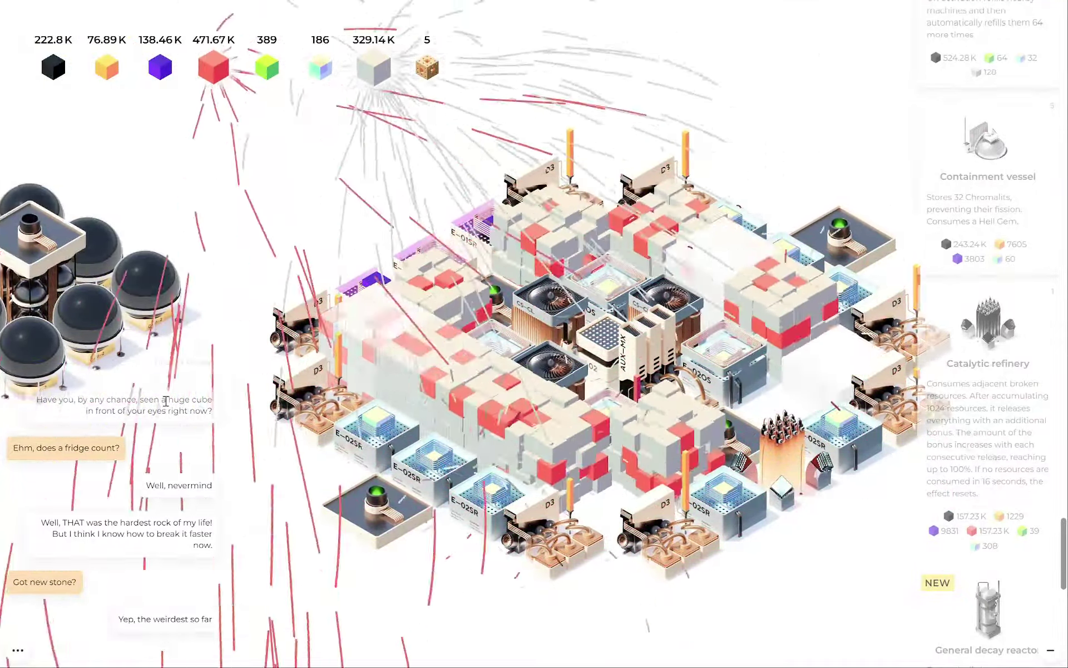
drag(83, 325, 334, 424)
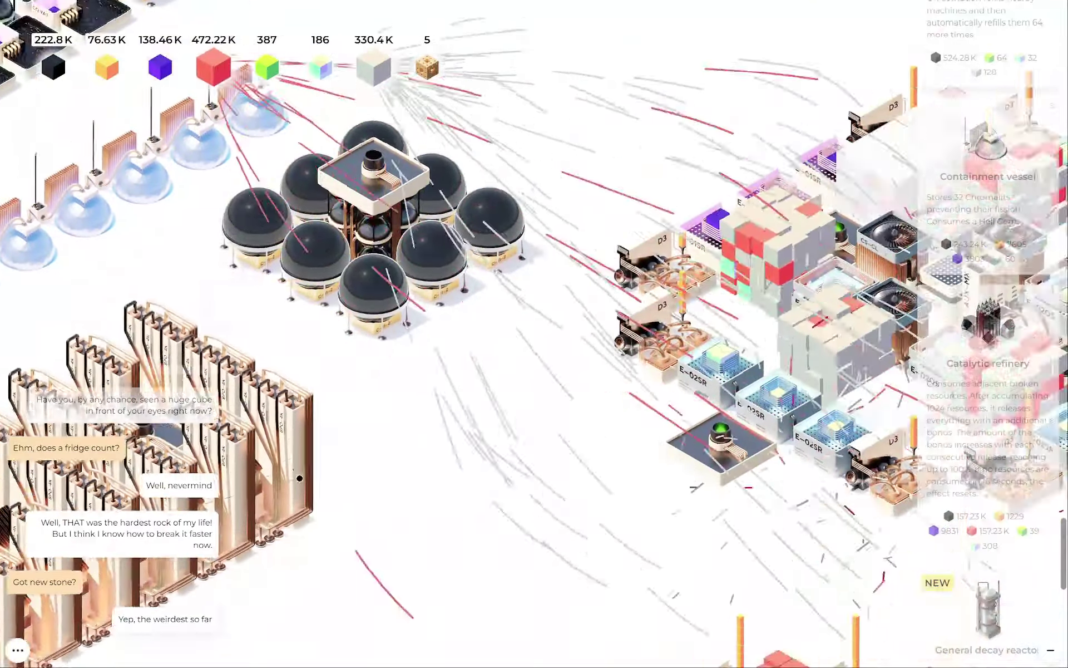
drag(125, 584, 325, 318)
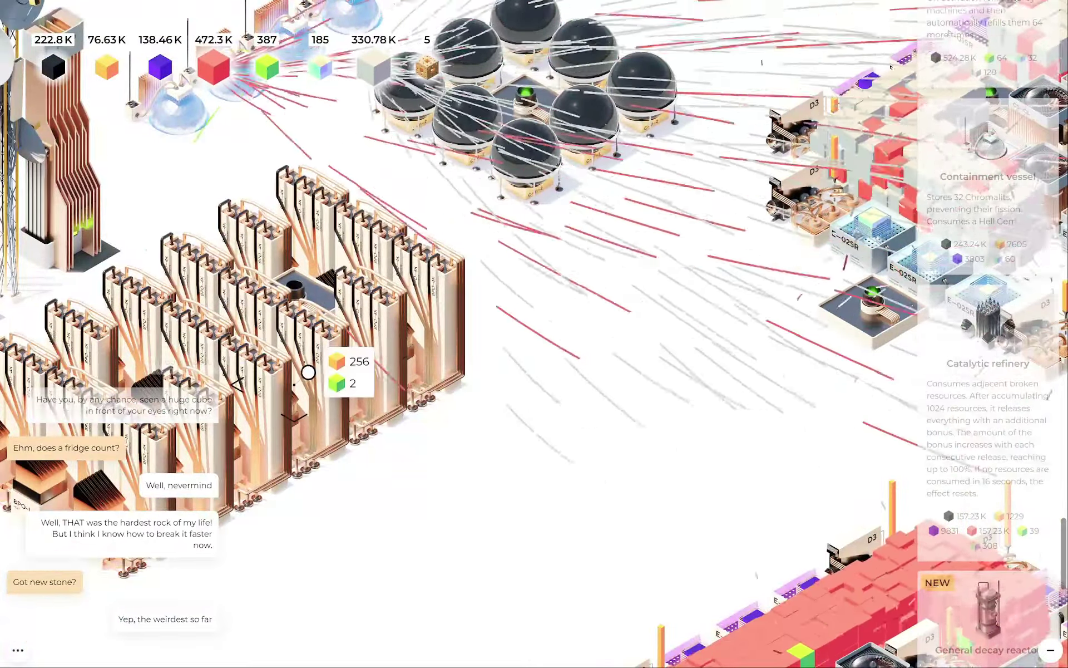
scroll(630, 495, down, 5)
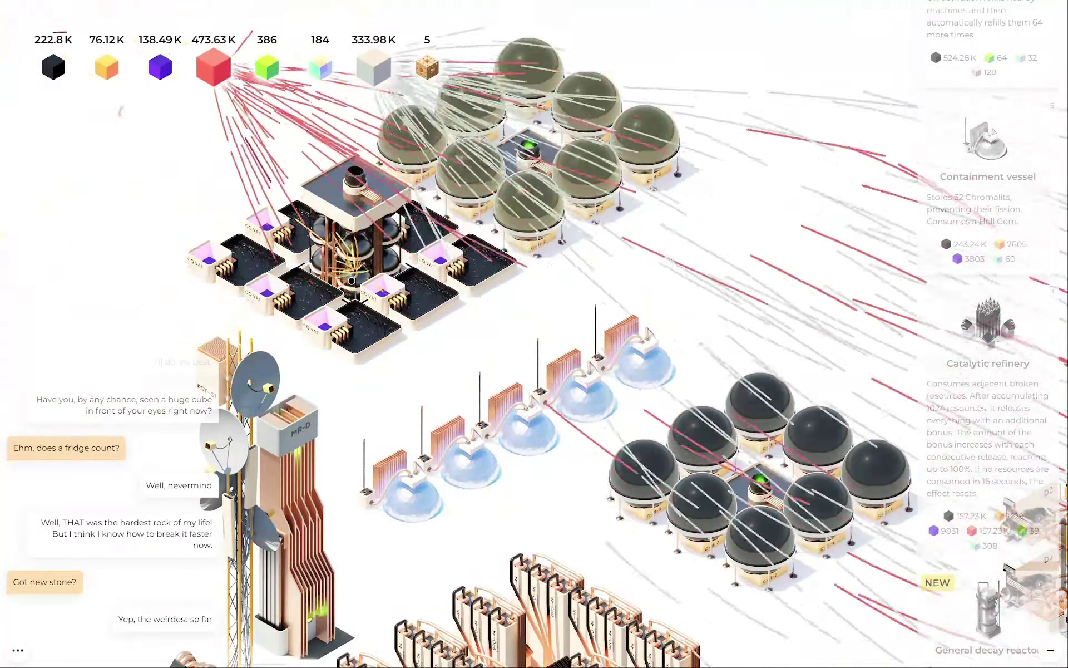
mouse_move(751, 542)
mouse_down()
mouse_move(522, 310)
mouse_move(587, 325)
mouse_up()
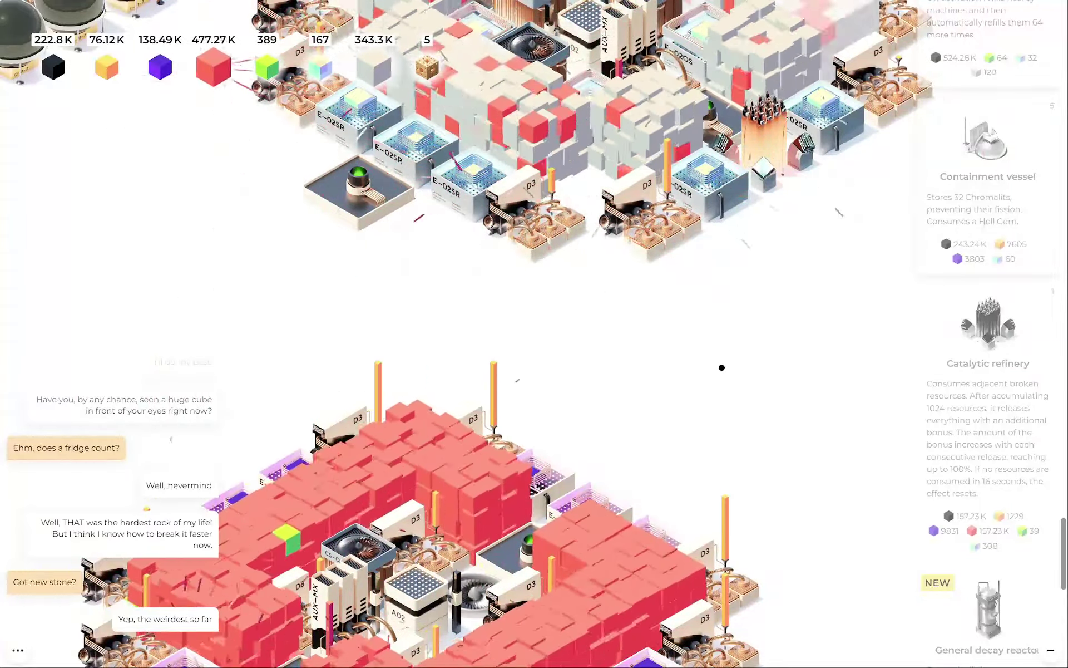
drag(722, 368, 800, 326)
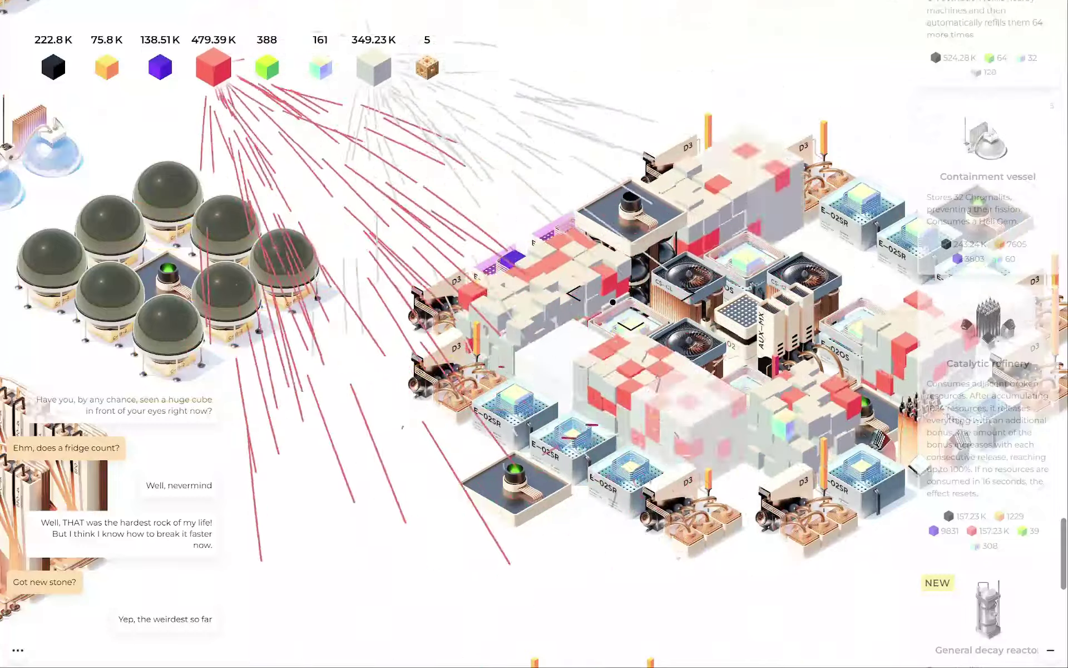
drag(350, 442, 250, 457)
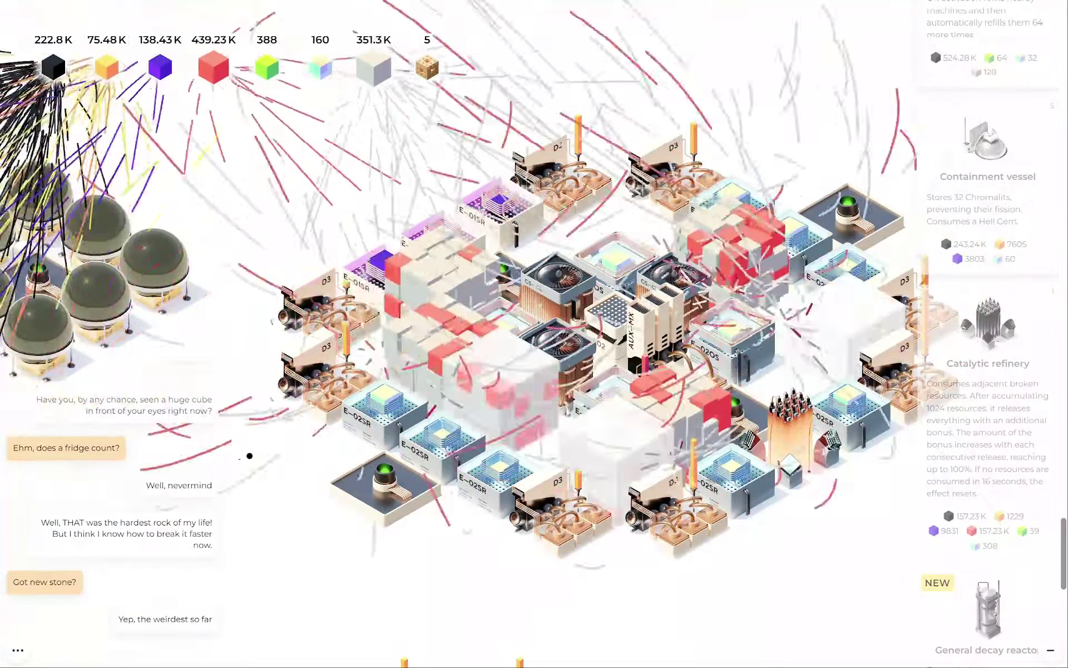
scroll(971, 470, up, 4)
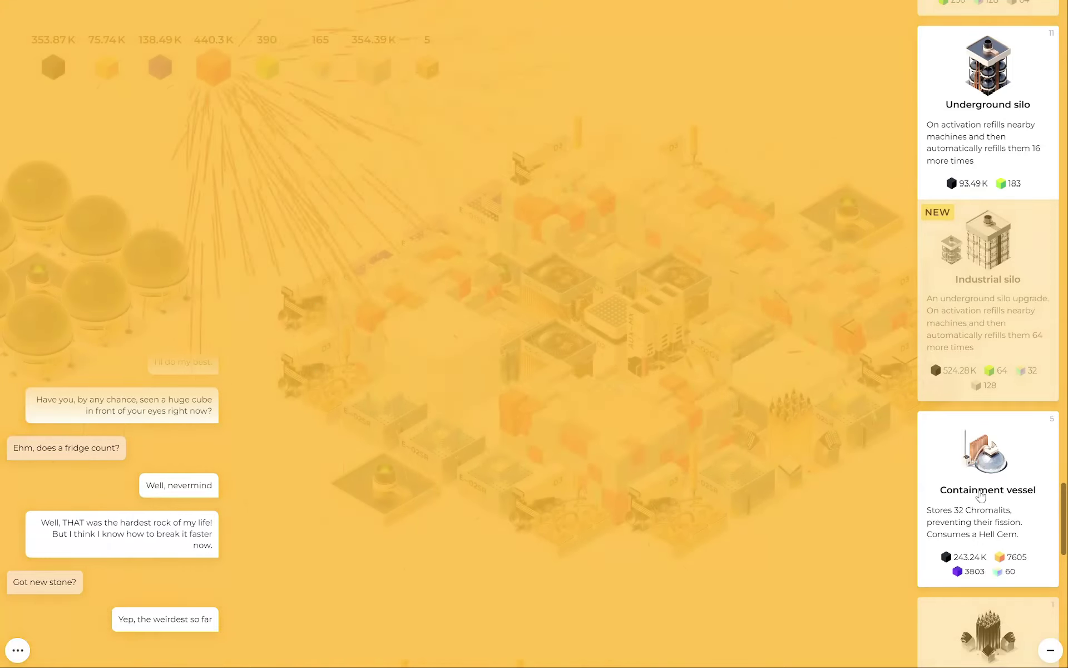
scroll(982, 495, up, 3)
scroll(983, 496, up, 3)
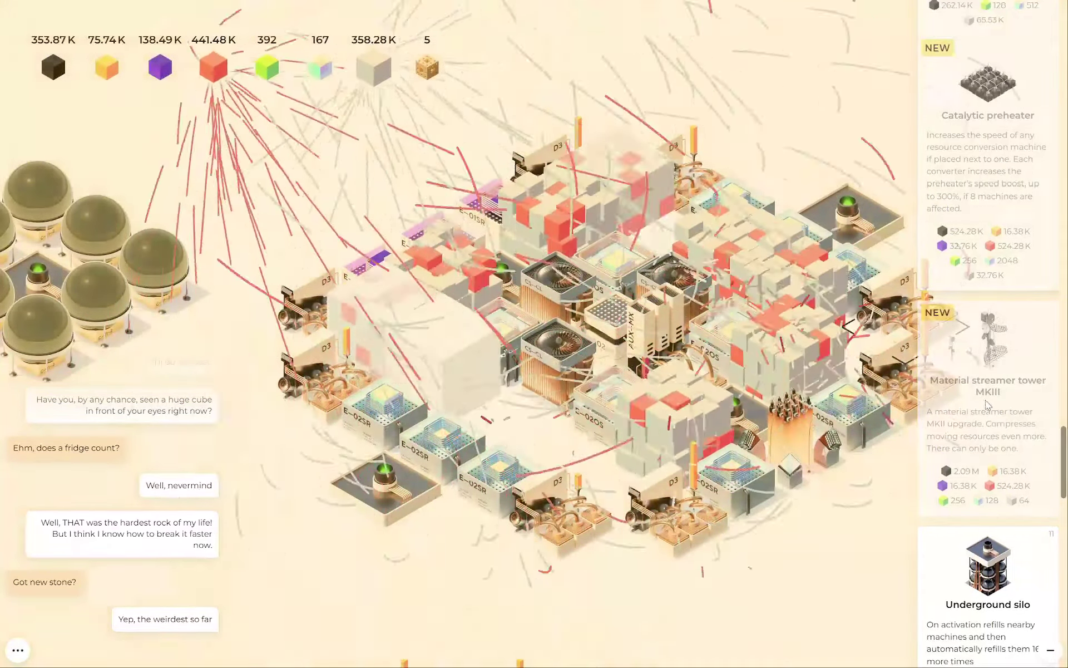
scroll(999, 450, up, 3)
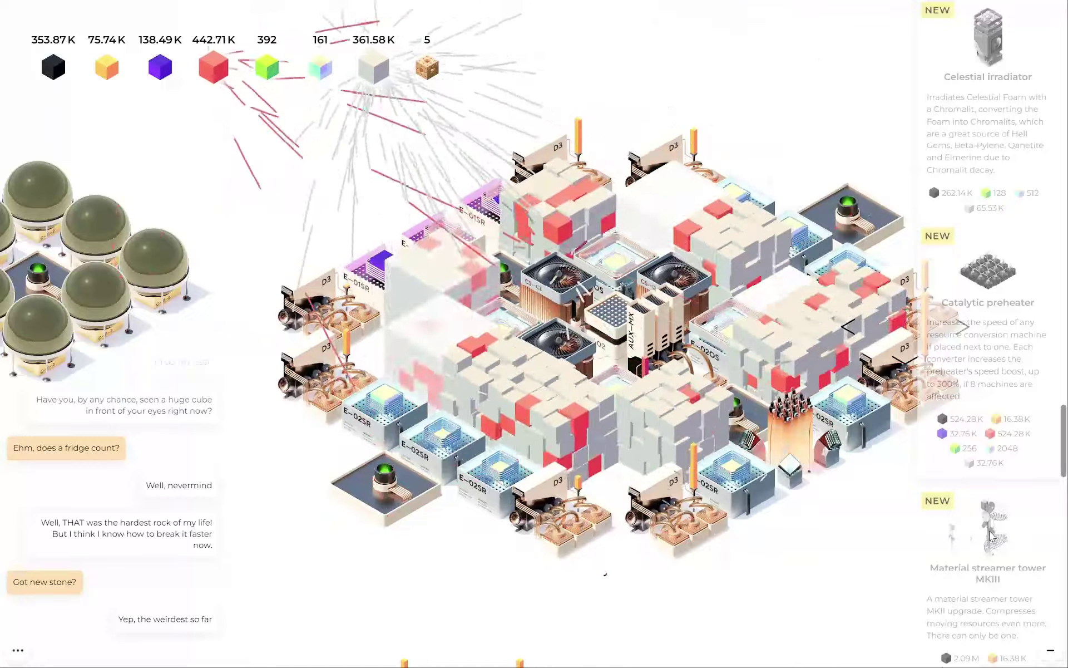
scroll(989, 532, up, 2)
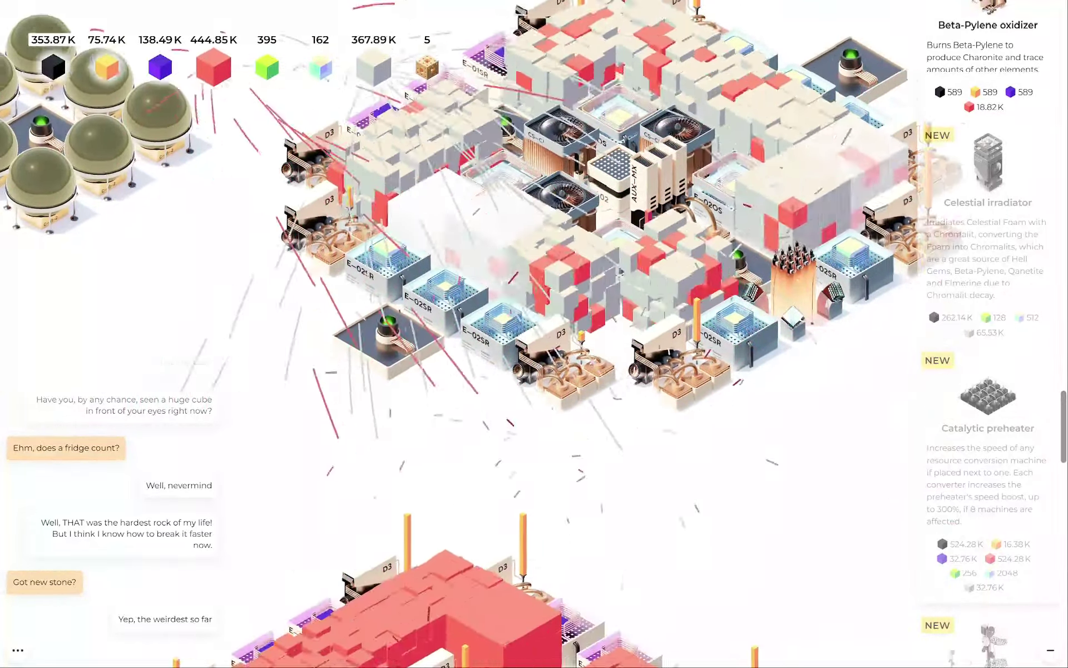
mouse_move(418, 333)
mouse_down()
mouse_move(618, 479)
mouse_move(226, 546)
mouse_up()
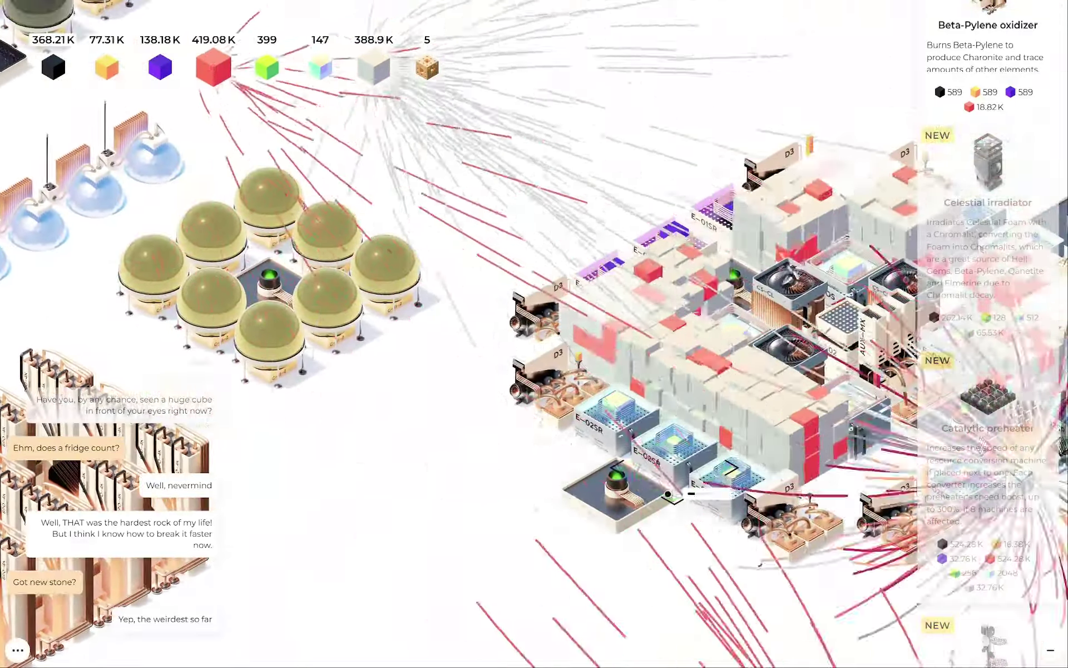
drag(685, 444, 501, 334)
scroll(501, 333, up, 4)
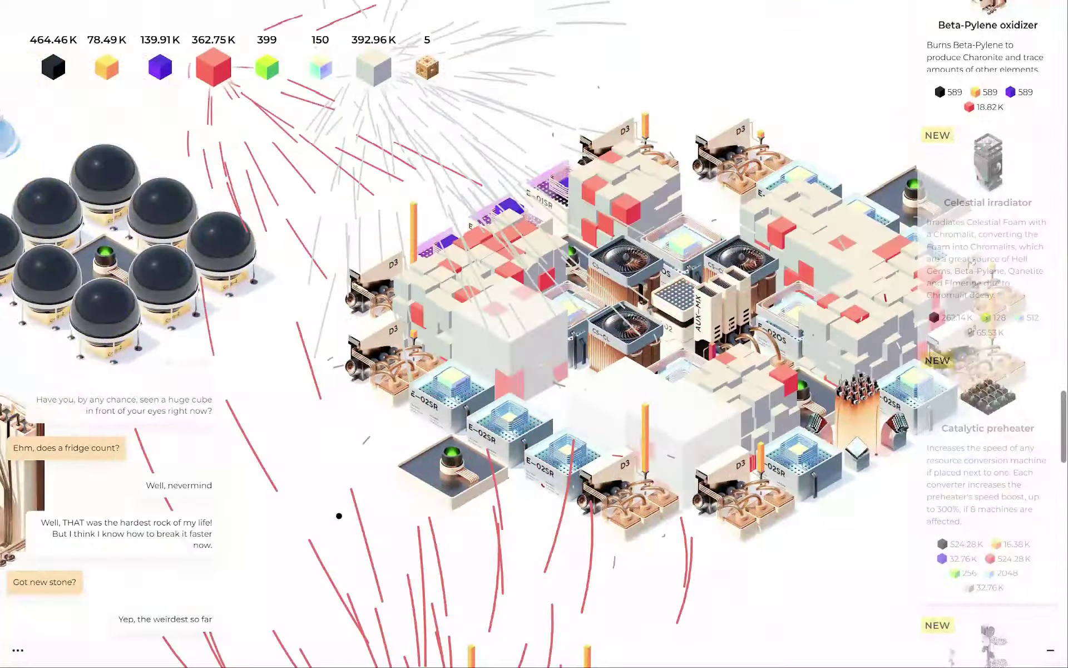
drag(251, 375, 449, 515)
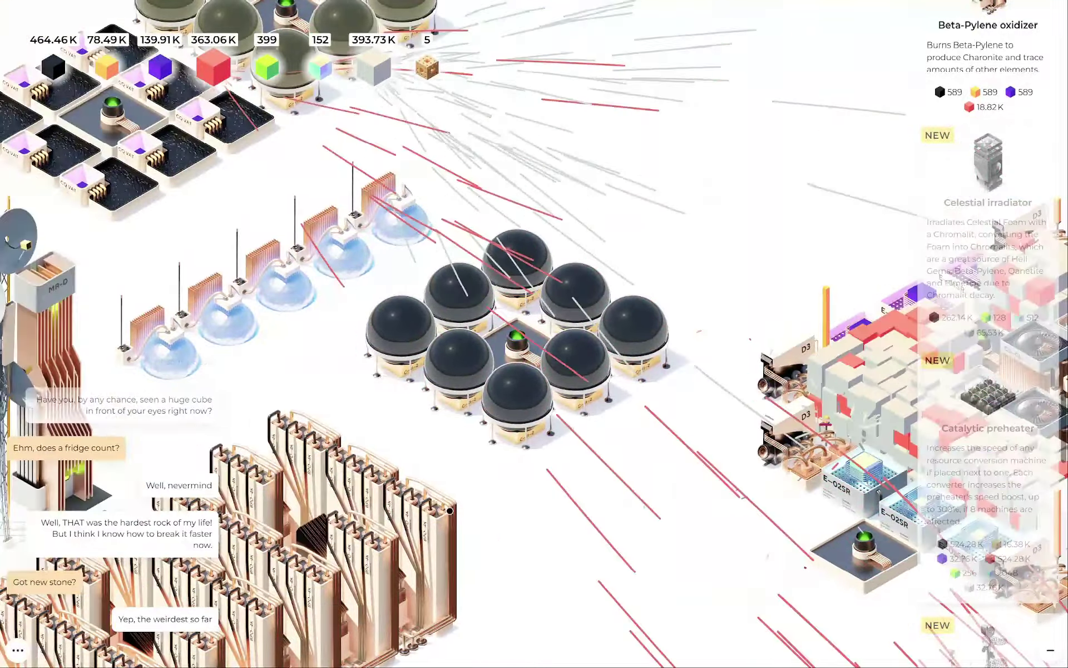
drag(250, 376, 449, 511)
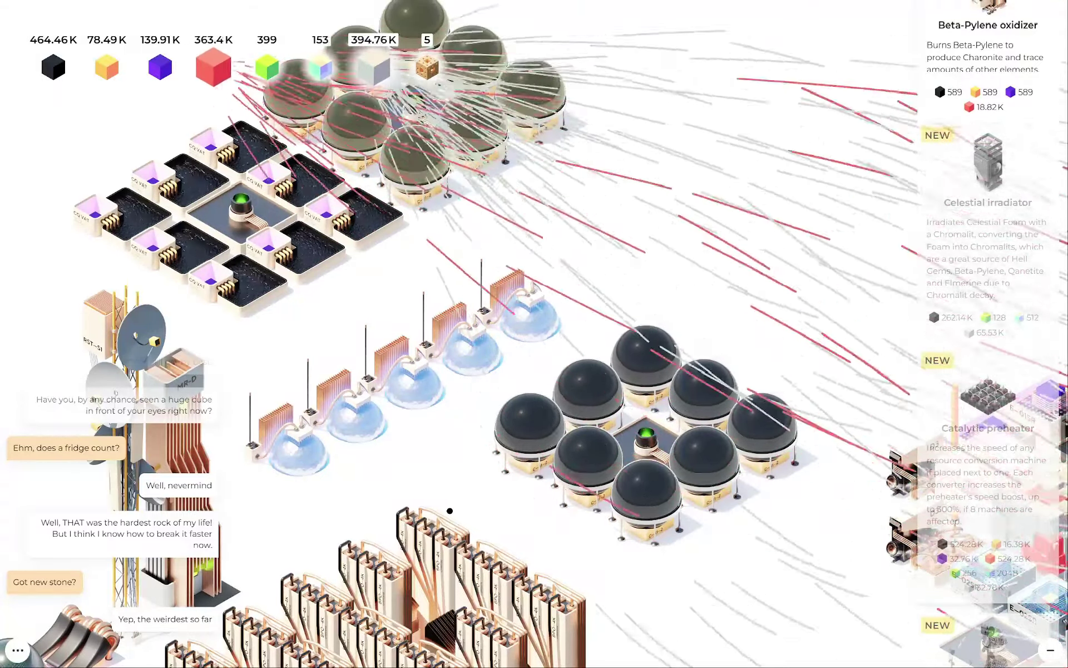
drag(449, 167, 449, 511)
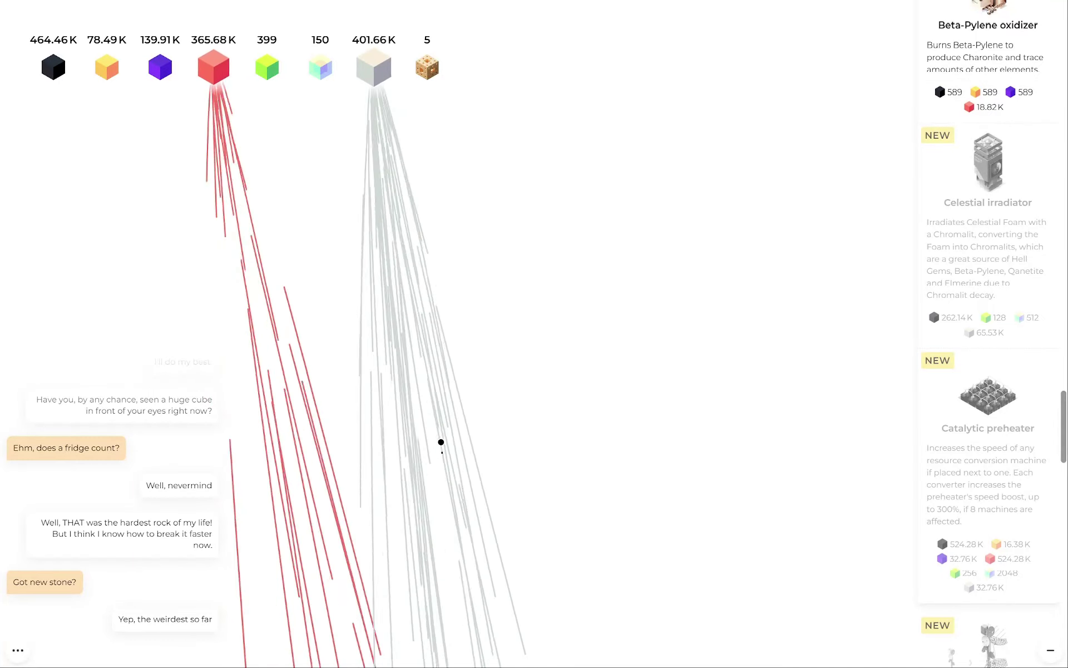
drag(441, 443, 269, 477)
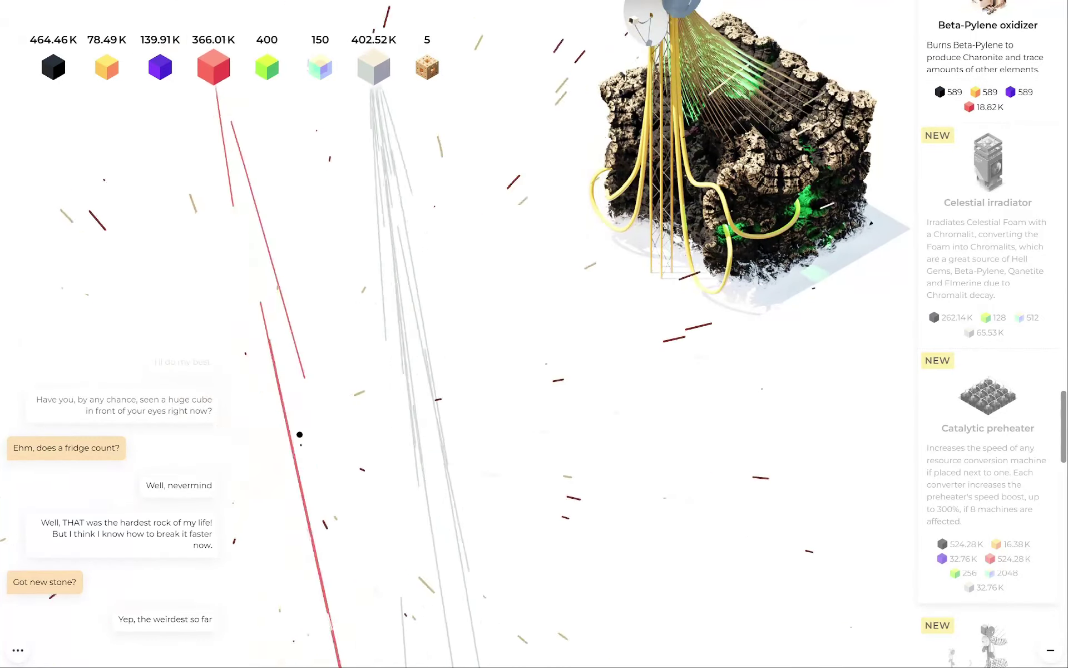
drag(299, 435, 311, 437)
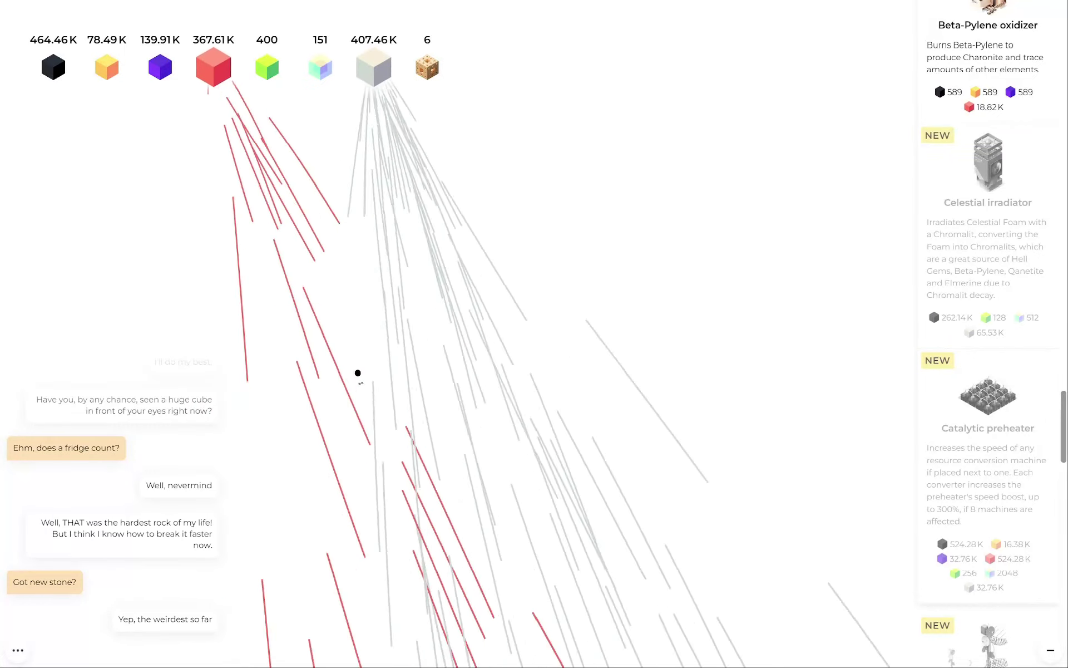
drag(434, 384, 439, 381)
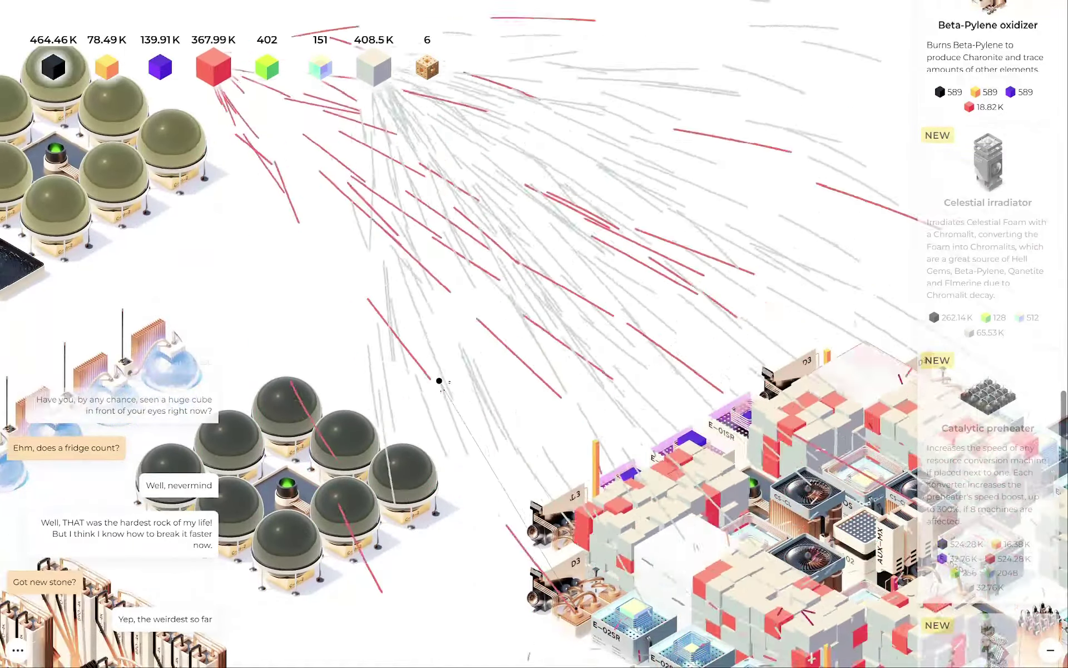
scroll(440, 381, down, 3)
scroll(439, 380, up, 3)
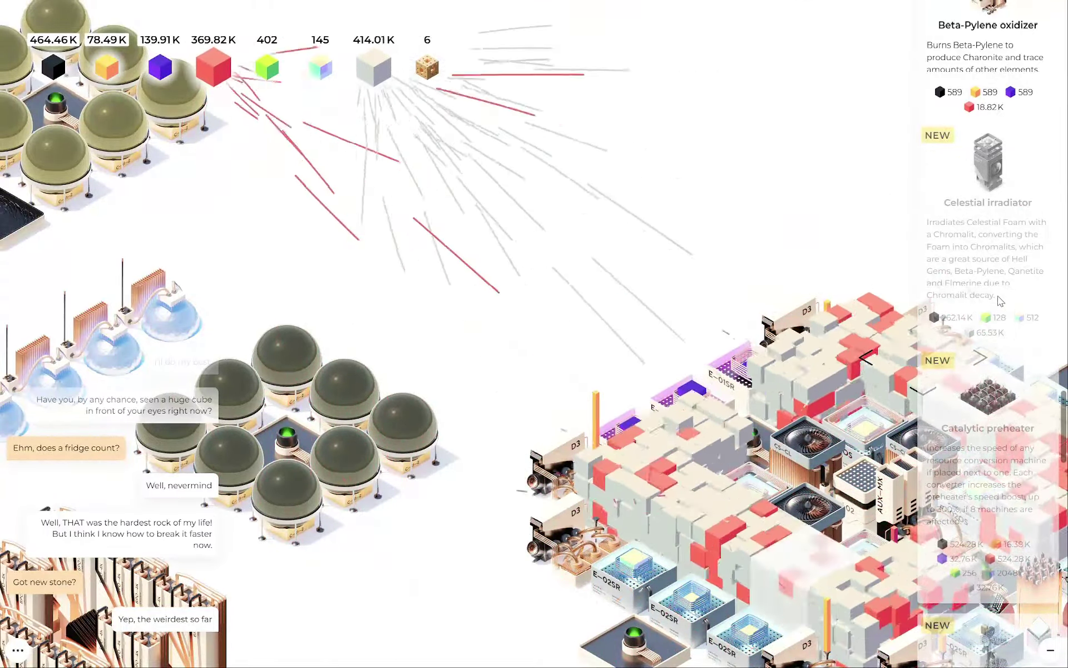
scroll(1000, 301, up, 5)
scroll(1000, 301, up, 5)
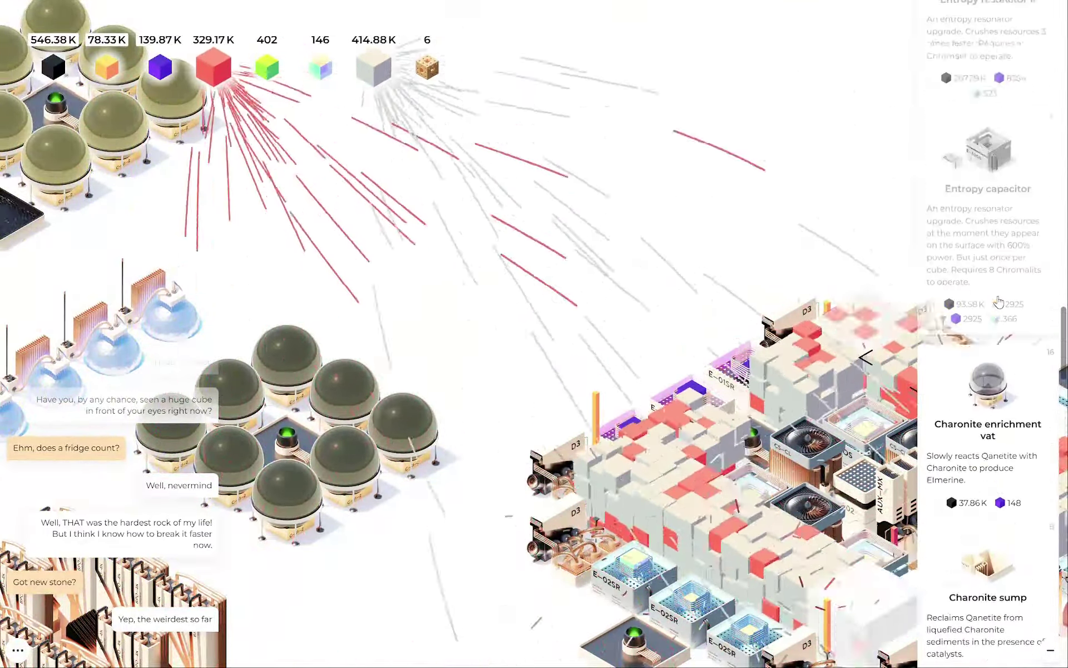
scroll(1000, 302, up, 4)
scroll(1000, 303, up, 4)
scroll(1000, 302, up, 3)
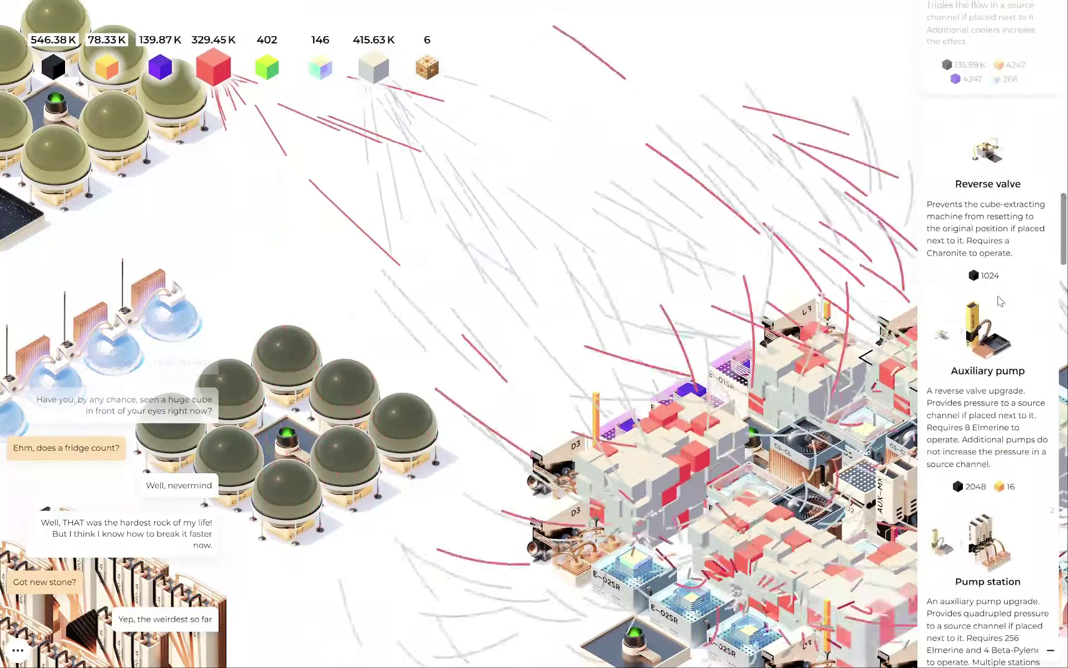
scroll(1000, 302, up, 4)
scroll(999, 302, up, 3)
scroll(1000, 303, up, 3)
scroll(999, 303, up, 3)
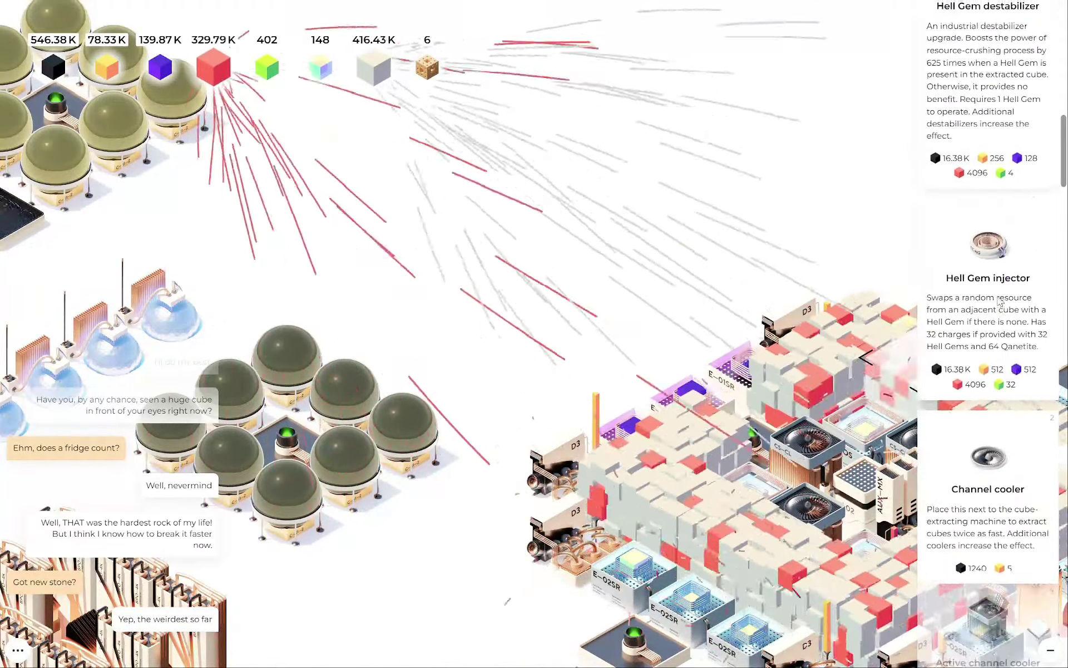
scroll(1000, 302, up, 4)
scroll(1000, 302, up, 4)
scroll(999, 303, up, 3)
scroll(1000, 302, up, 2)
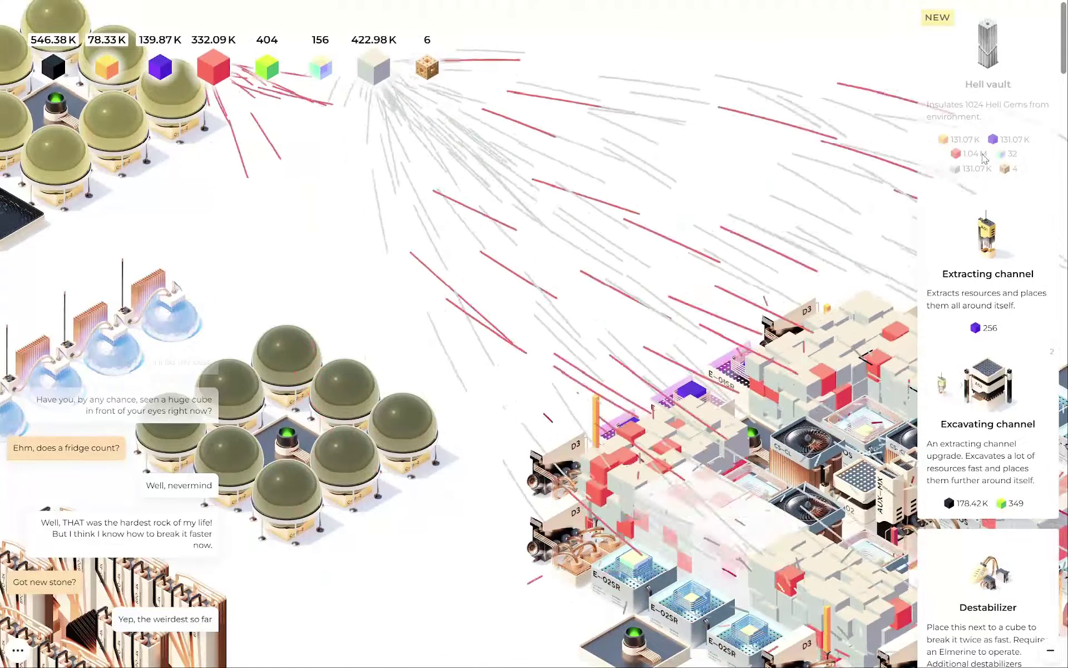
key(s)
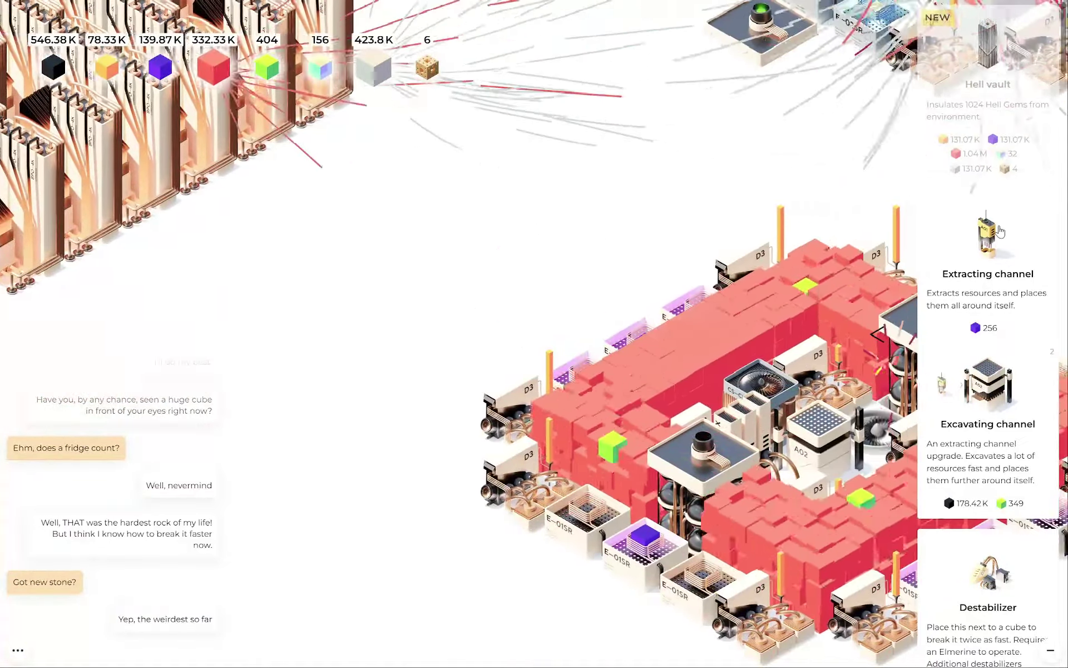
scroll(1000, 232, down, 3)
scroll(1001, 231, down, 3)
scroll(1000, 231, down, 2)
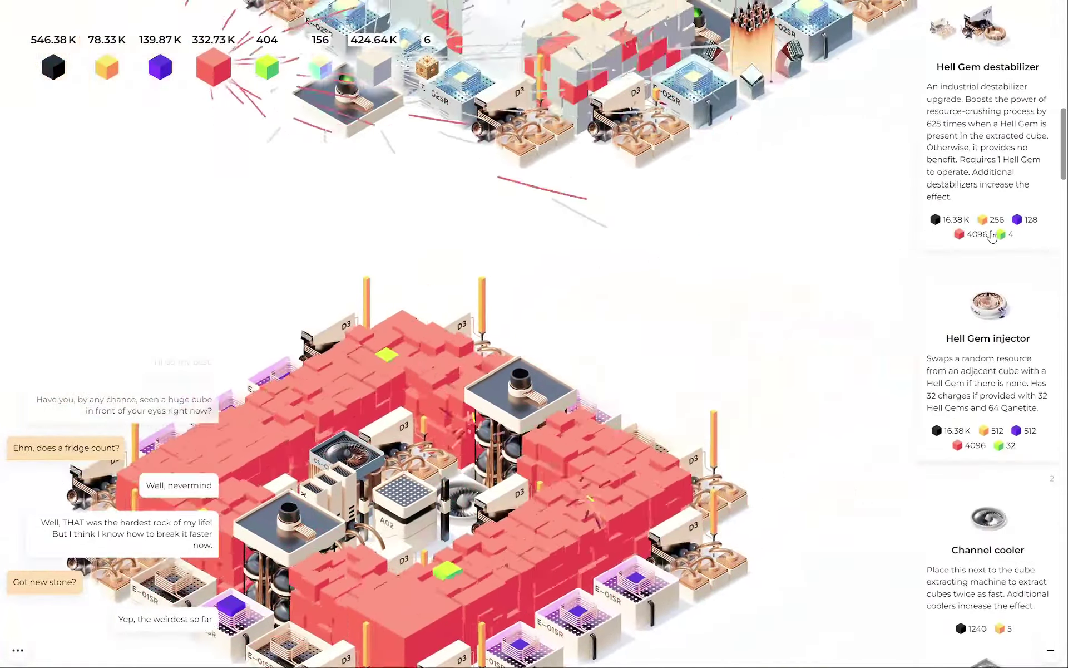
scroll(991, 237, down, 3)
scroll(992, 236, down, 3)
scroll(991, 237, down, 3)
scroll(992, 237, down, 2)
scroll(991, 235, down, 3)
scroll(992, 235, down, 3)
scroll(984, 275, down, 2)
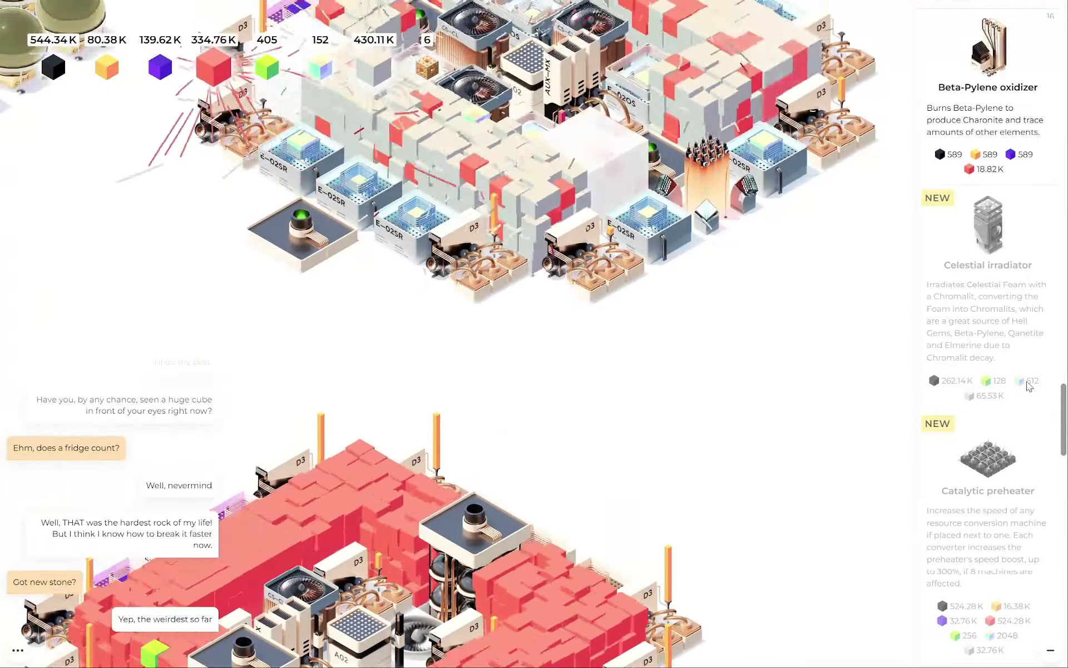
scroll(1028, 385, down, 3)
scroll(1010, 376, down, 3)
scroll(1006, 370, down, 2)
scroll(1007, 370, up, 2)
scroll(1007, 370, up, 2)
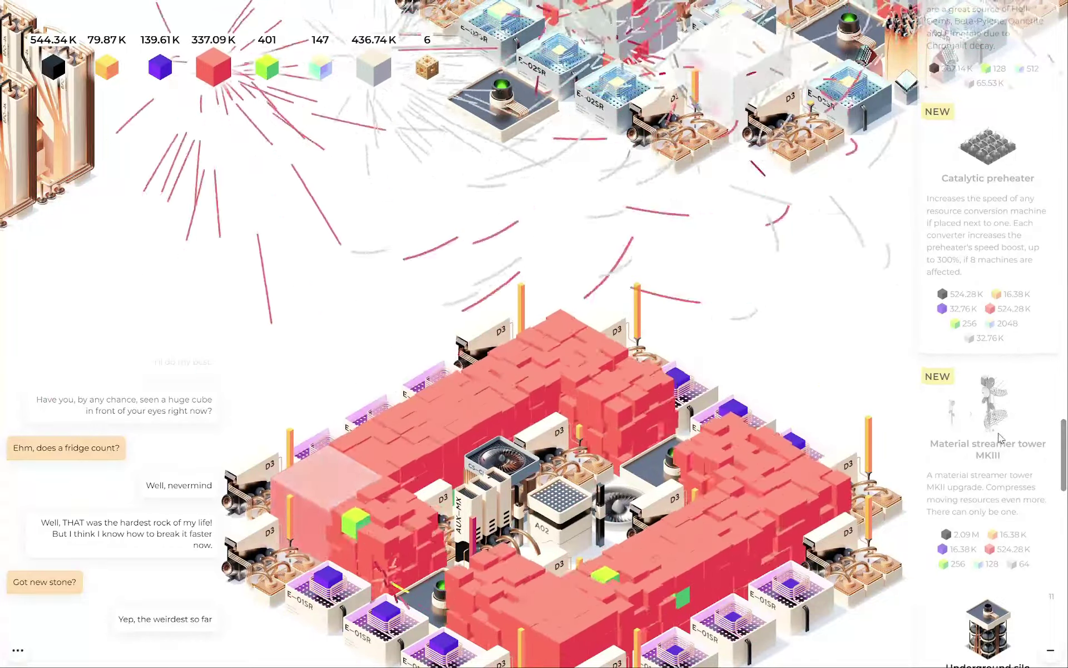
scroll(989, 345, up, 3)
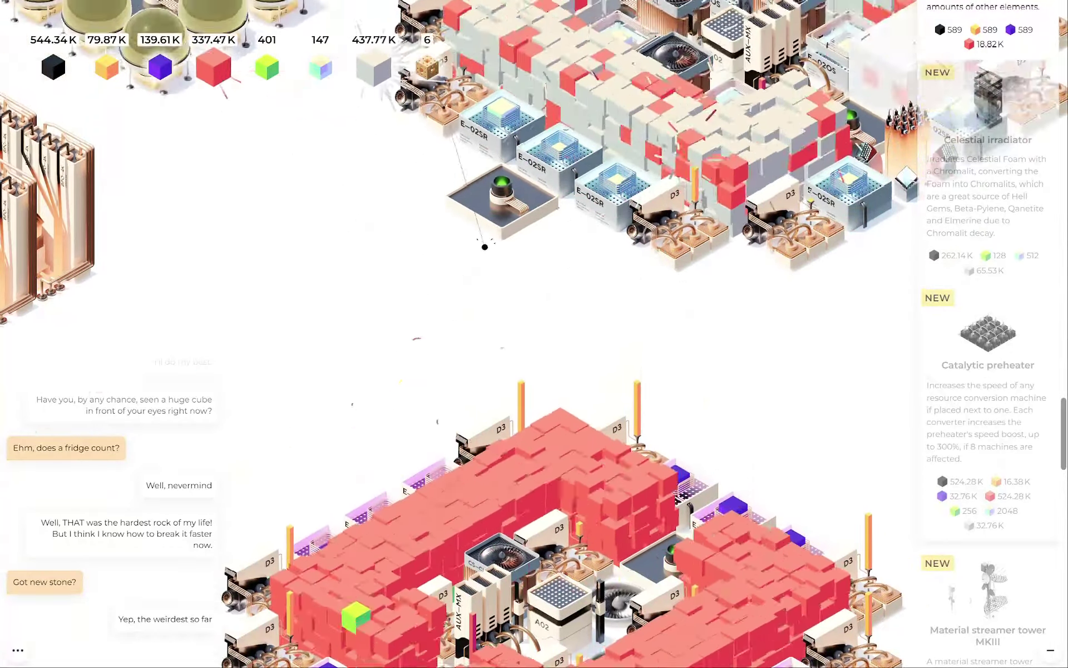
drag(501, 126, 647, 384)
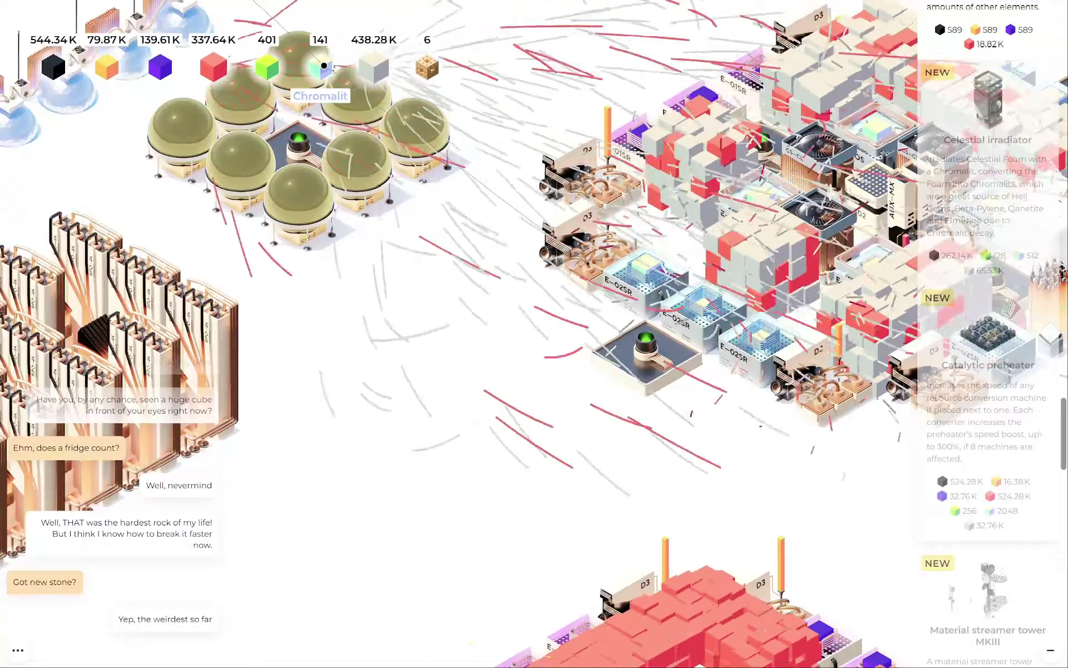
drag(501, 251, 752, 459)
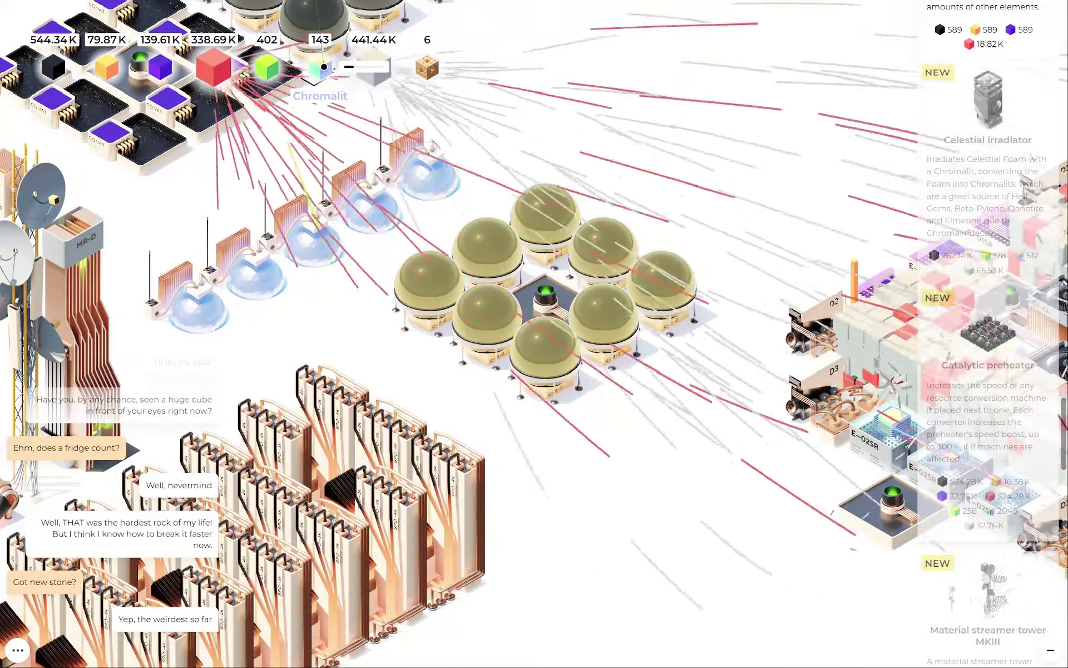
drag(585, 334, 379, 334)
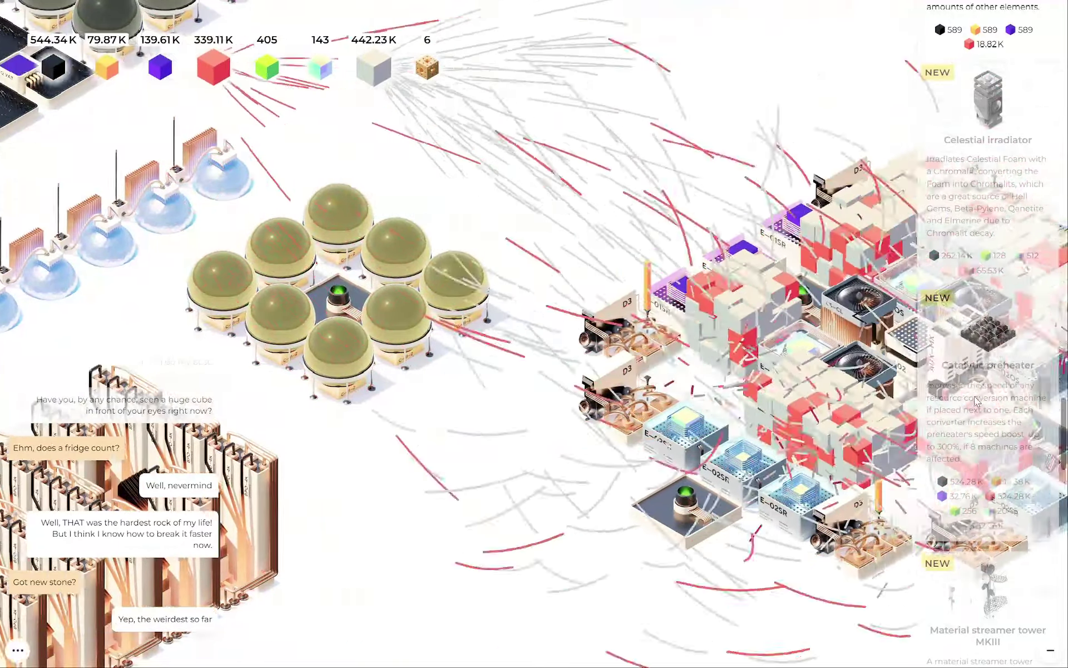
drag(751, 351, 518, 335)
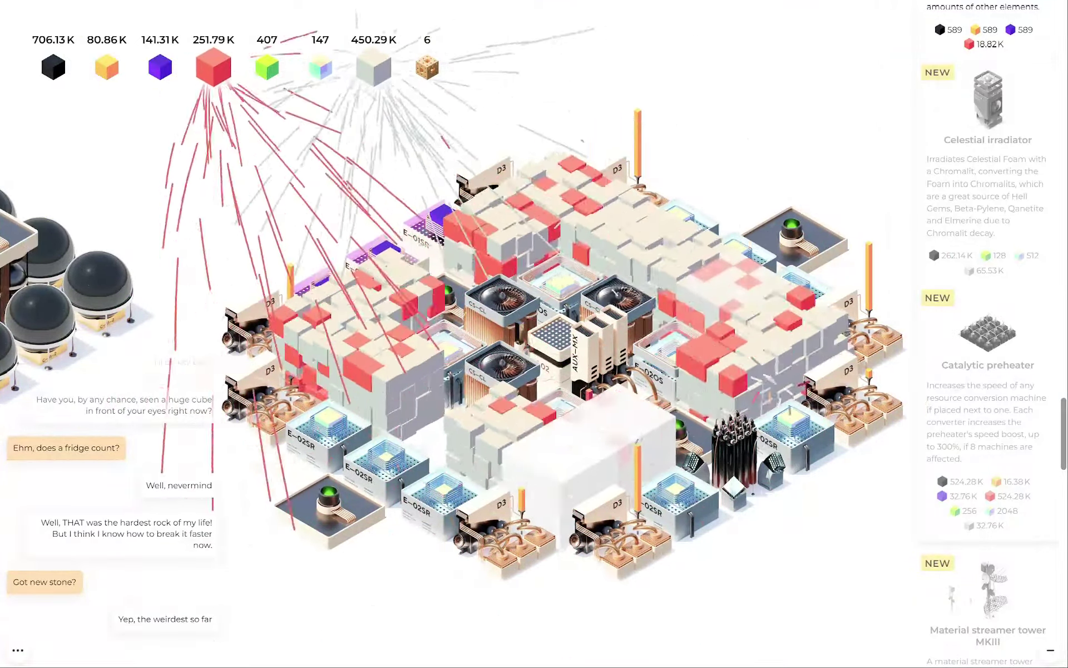
- Centre the dark dome cluster and remove its tall central tower
drag(224, 423, 424, 417)
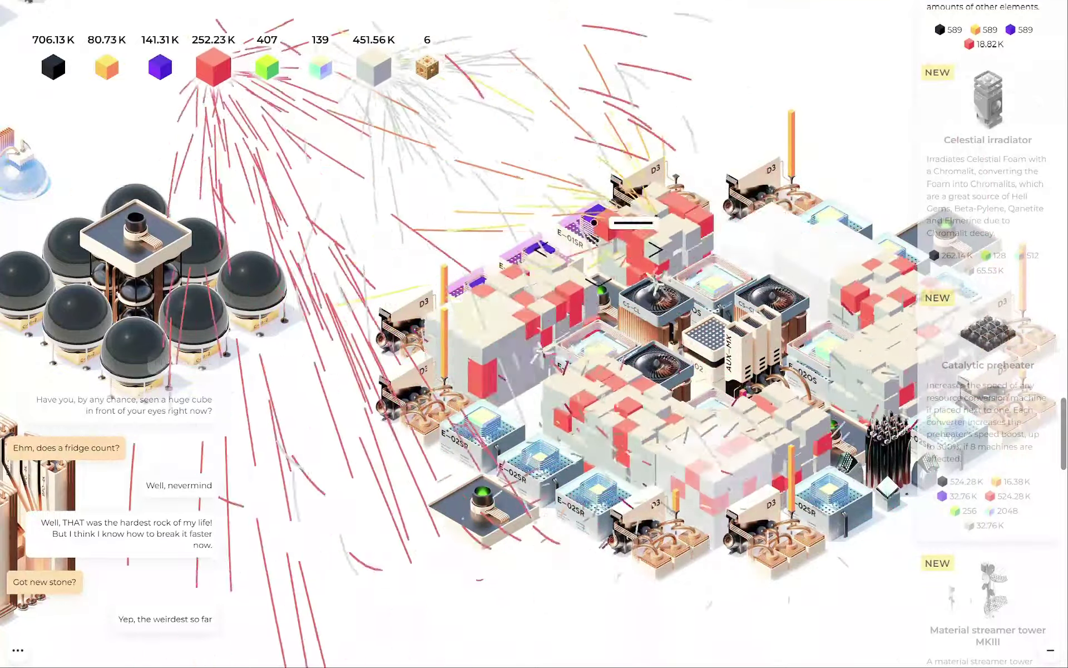
drag(250, 334, 543, 334)
drag(293, 375, 543, 309)
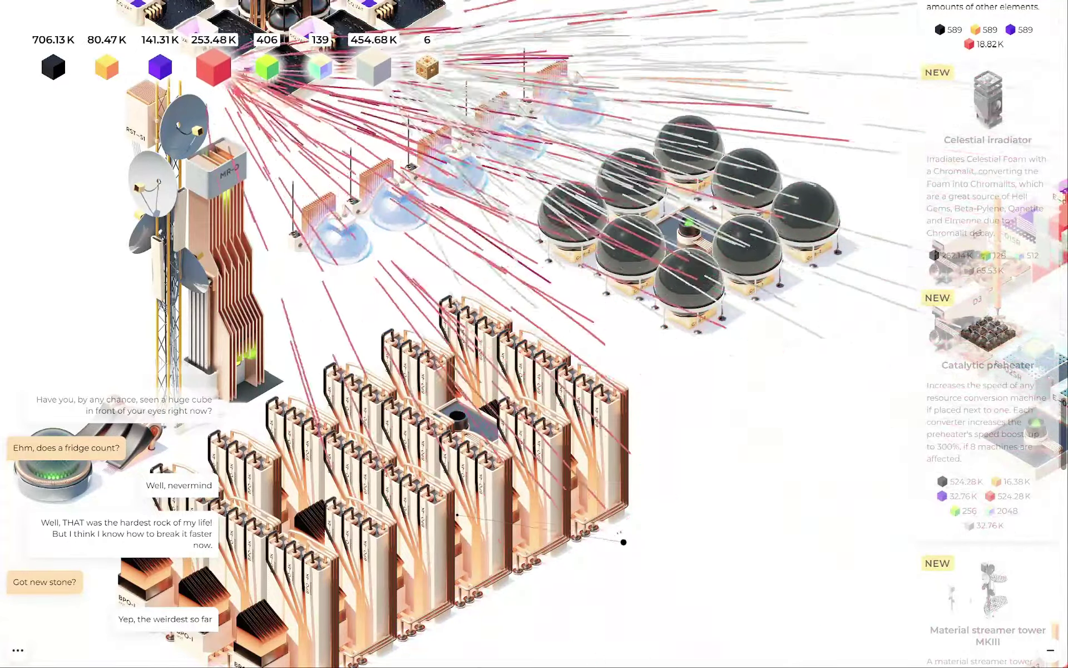
mouse_move(695, 527)
mouse_down()
mouse_move(562, 470)
mouse_move(562, 410)
mouse_move(579, 384)
mouse_move(565, 315)
mouse_up()
click(565, 314)
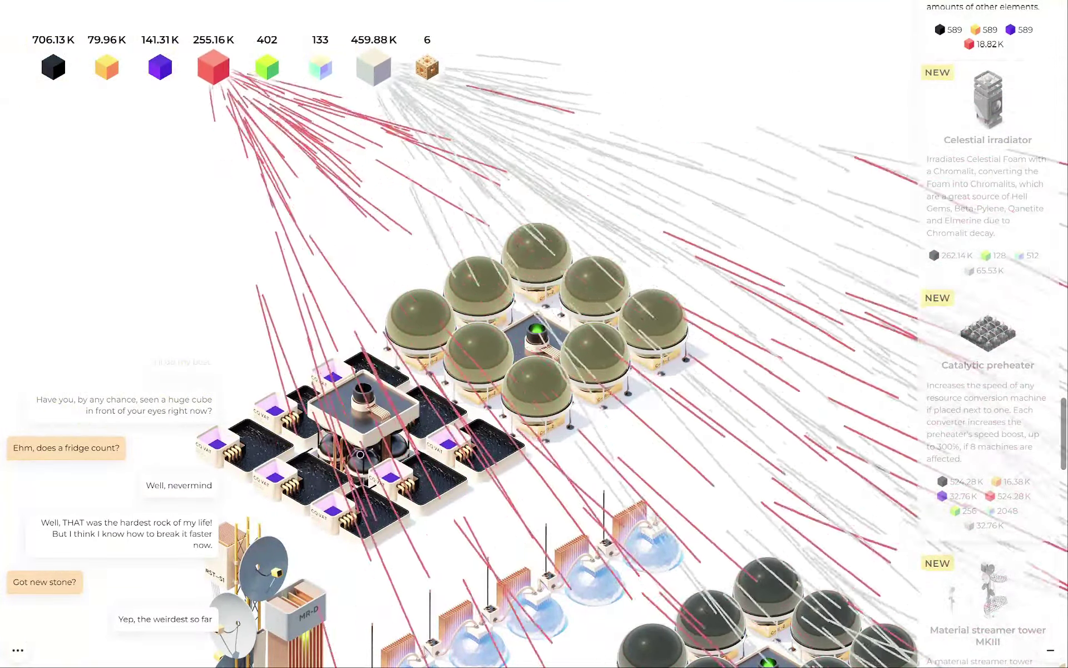
- Pan back past the copper buildings and red ring to the domes and white cube complex
drag(564, 417, 468, 209)
mouse_move(751, 584)
mouse_down()
mouse_move(691, 561)
mouse_move(751, 250)
mouse_up()
scroll(751, 375, down, 3)
drag(751, 518, 893, 378)
mouse_move(827, 300)
mouse_down()
mouse_move(776, 317)
mouse_move(613, 426)
mouse_up()
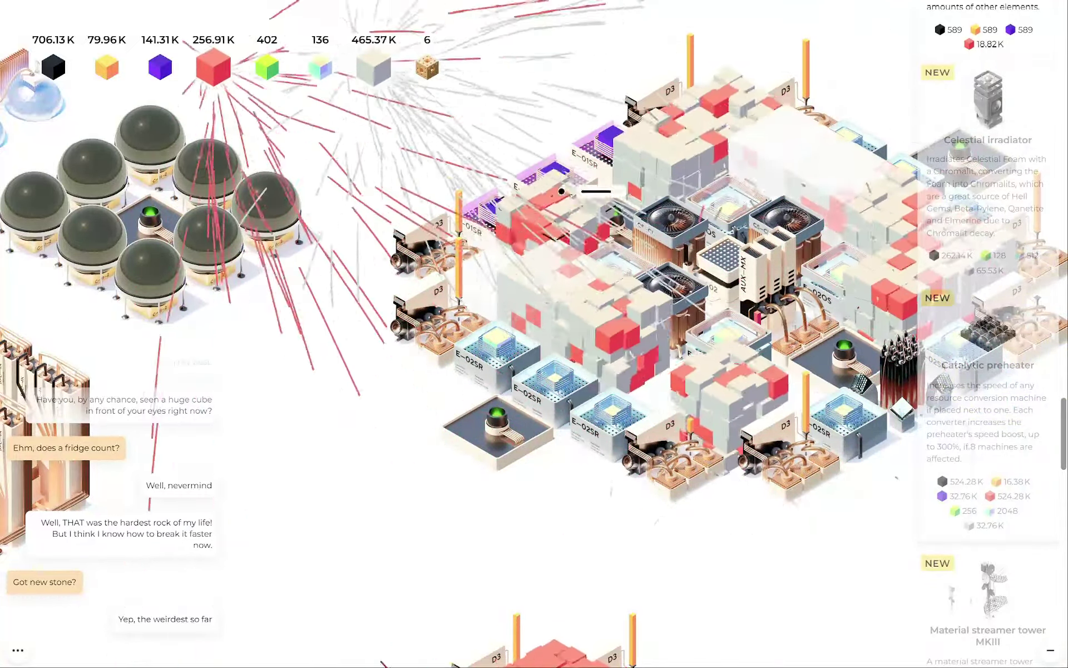
scroll(1013, 357, up, 1)
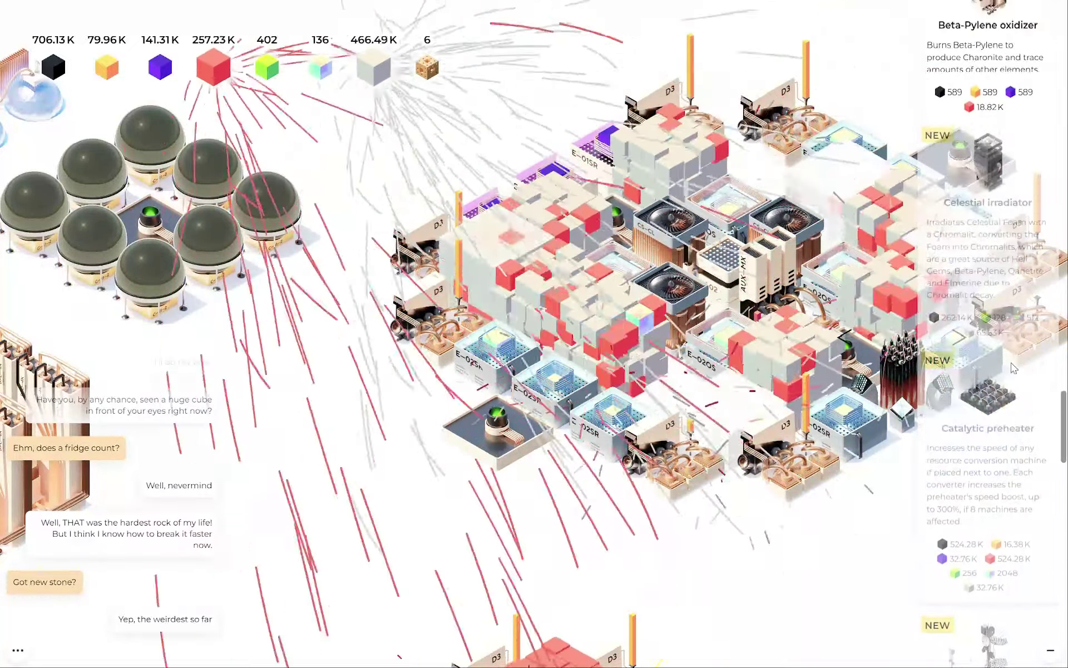
scroll(1013, 367, up, 2)
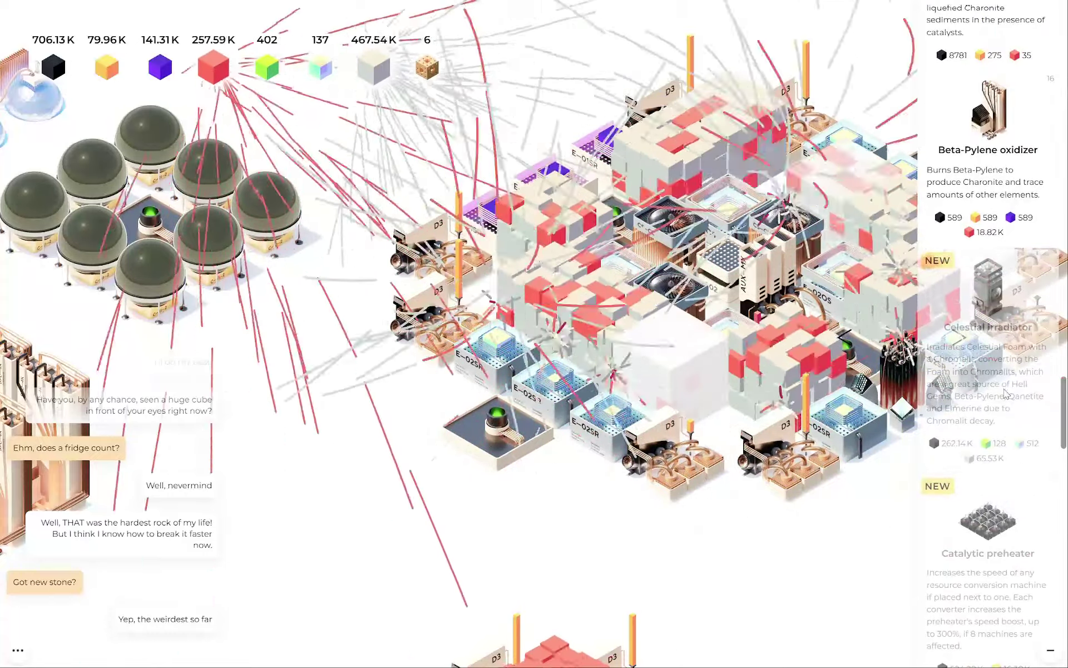
scroll(1005, 392, down, 3)
scroll(1005, 392, down, 3)
scroll(1005, 392, down, 3)
scroll(1004, 400, down, 1)
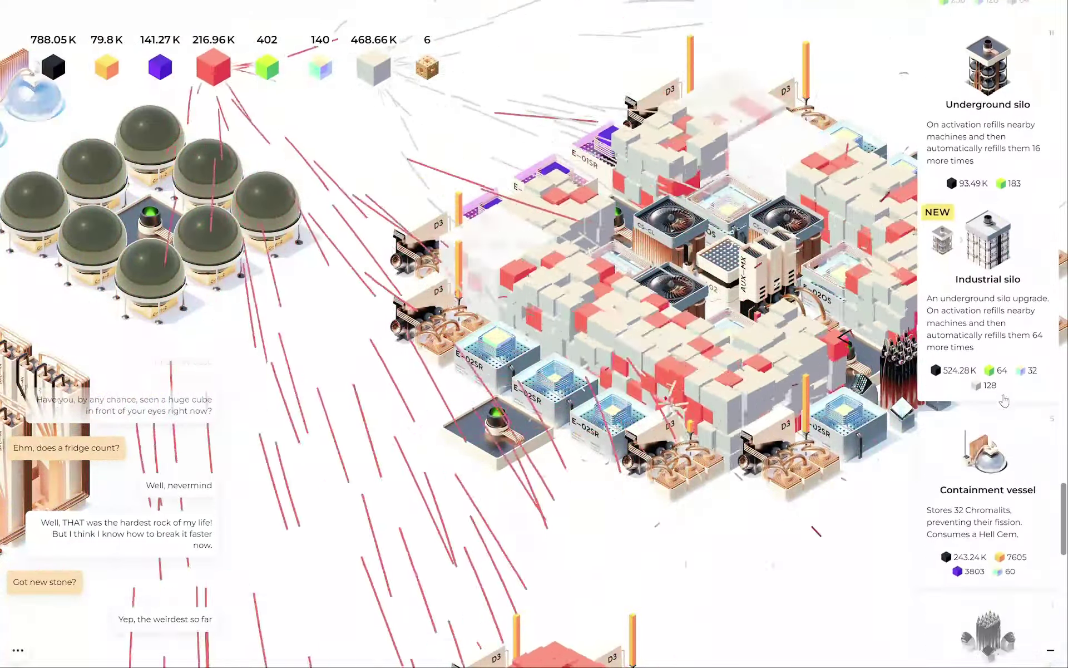
scroll(1006, 424, down, 3)
scroll(1004, 423, down, 2)
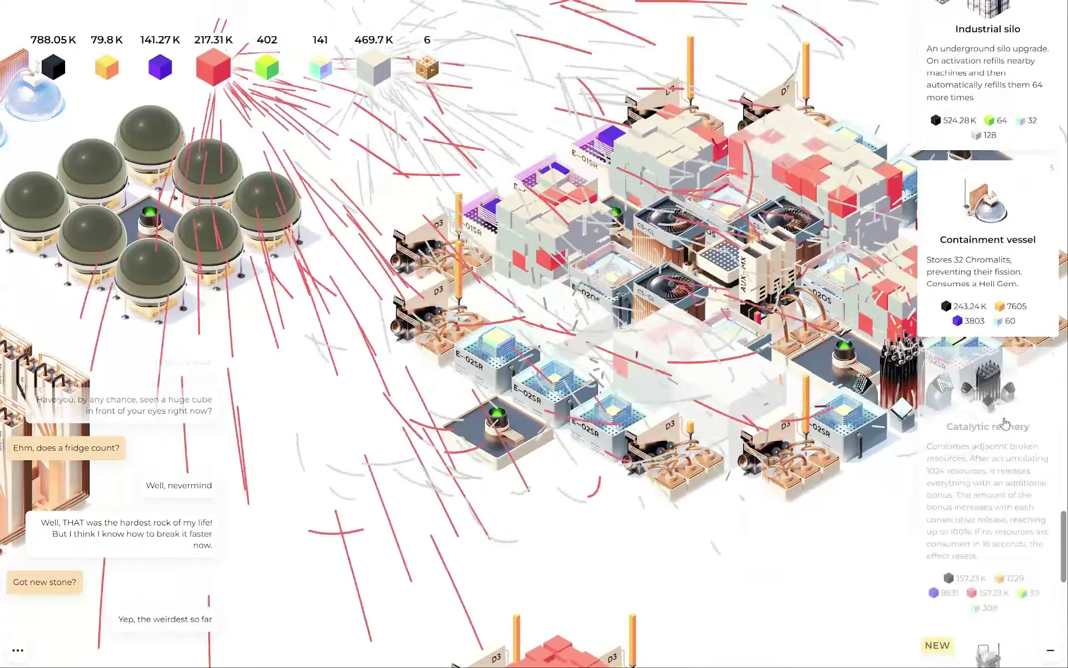
- Place one containment vessel at the end of the vessel row, then recentre on the red cube ring
drag(901, 401, 993, 278)
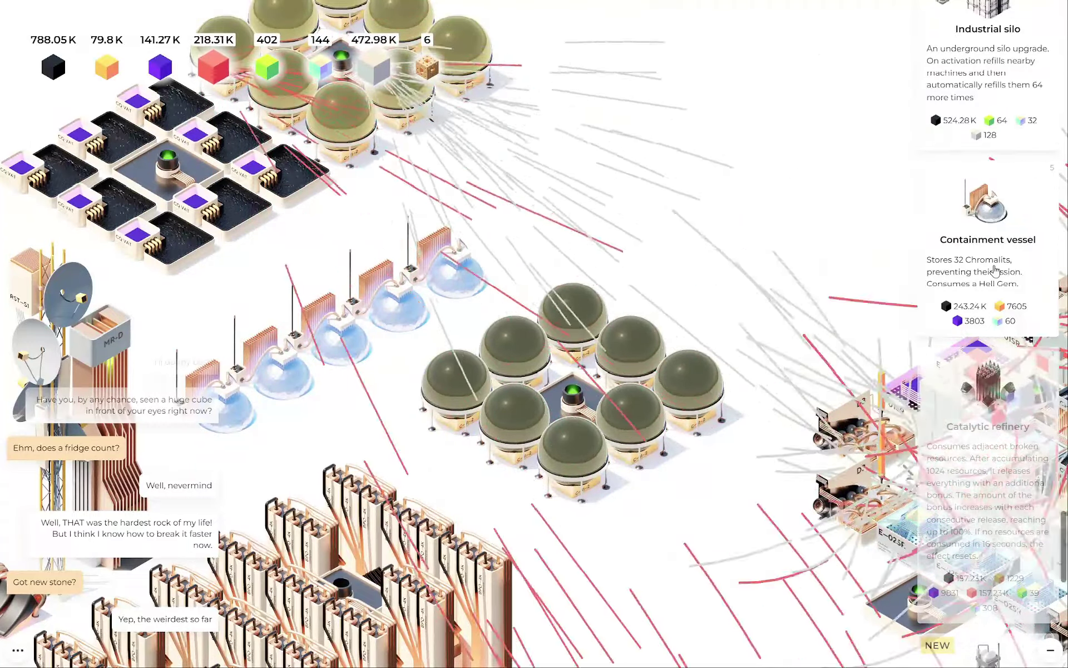
click(995, 270)
drag(467, 351, 618, 393)
click(340, 382)
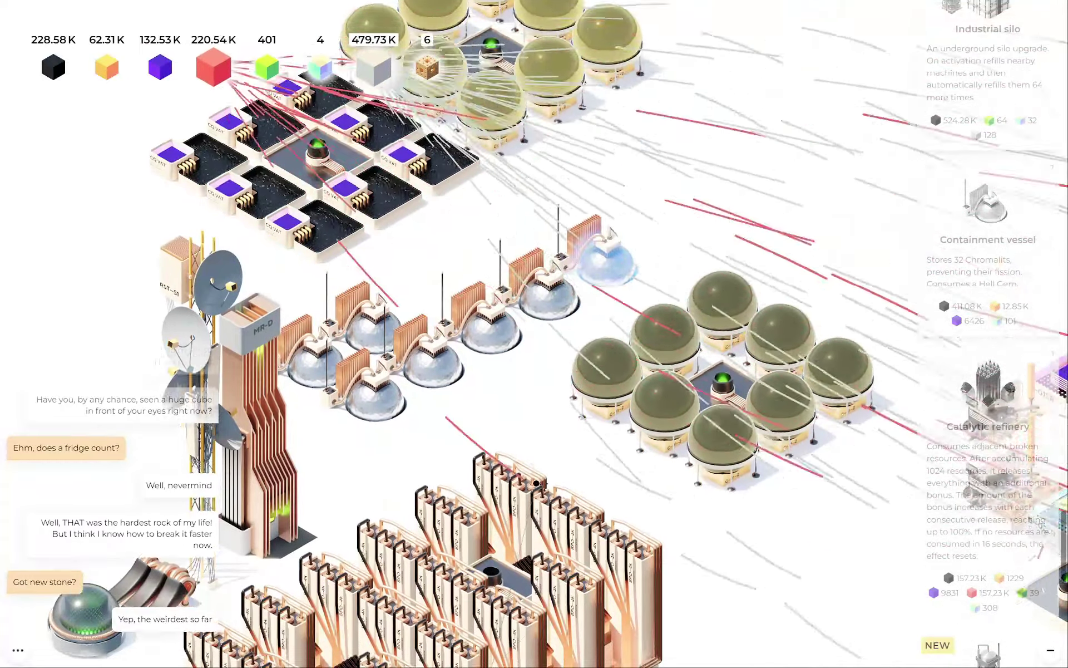
drag(608, 275, 284, 109)
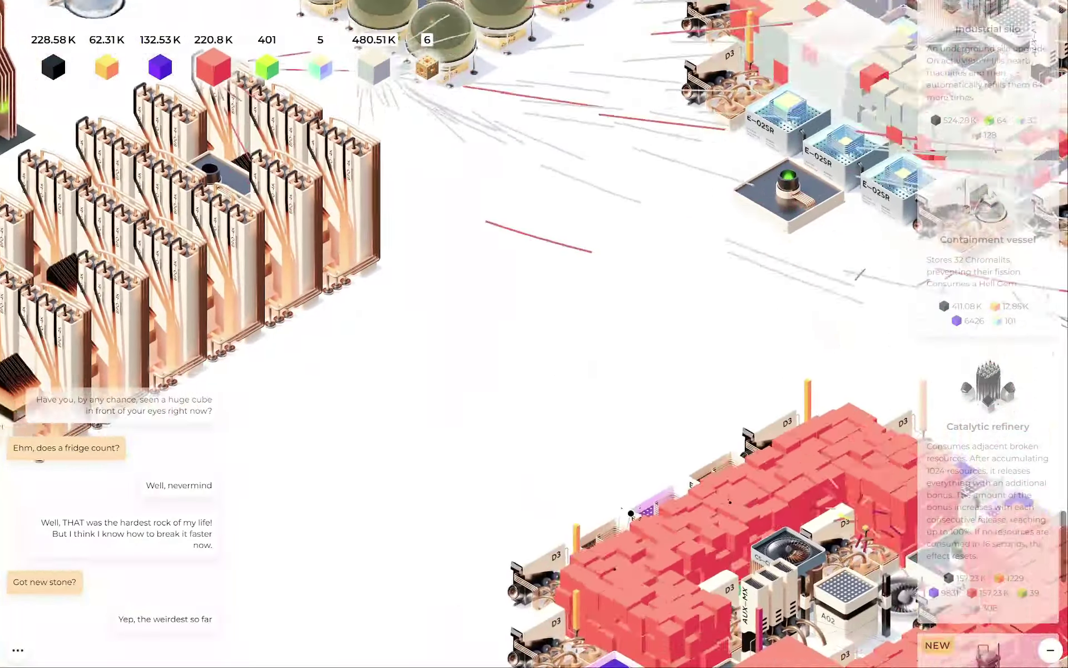
drag(729, 567, 604, 426)
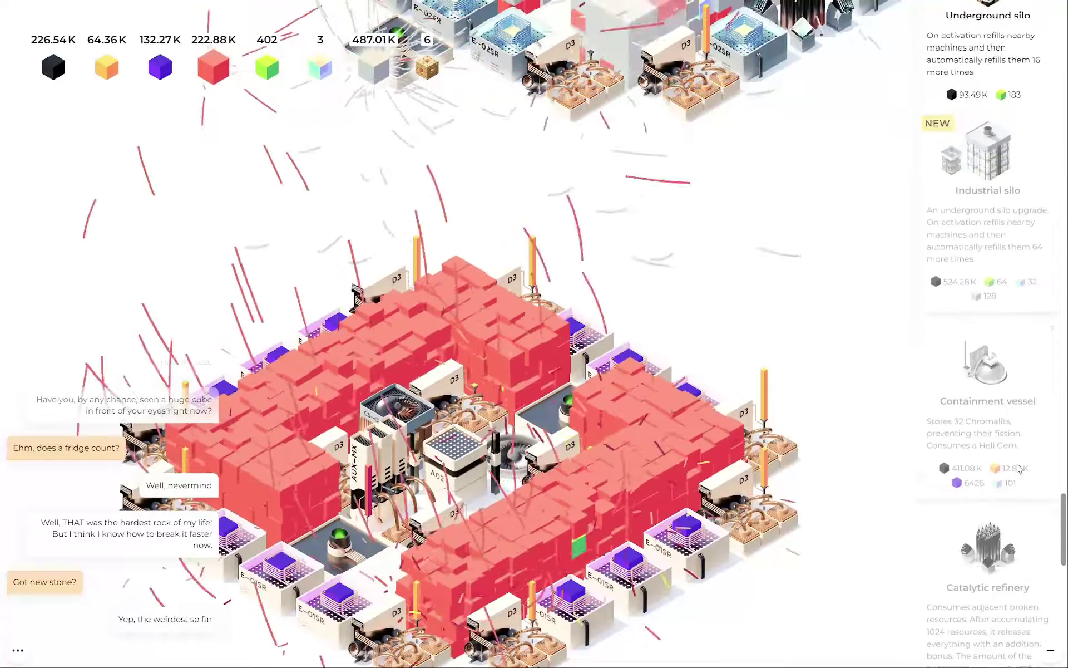
scroll(940, 412, down, 3)
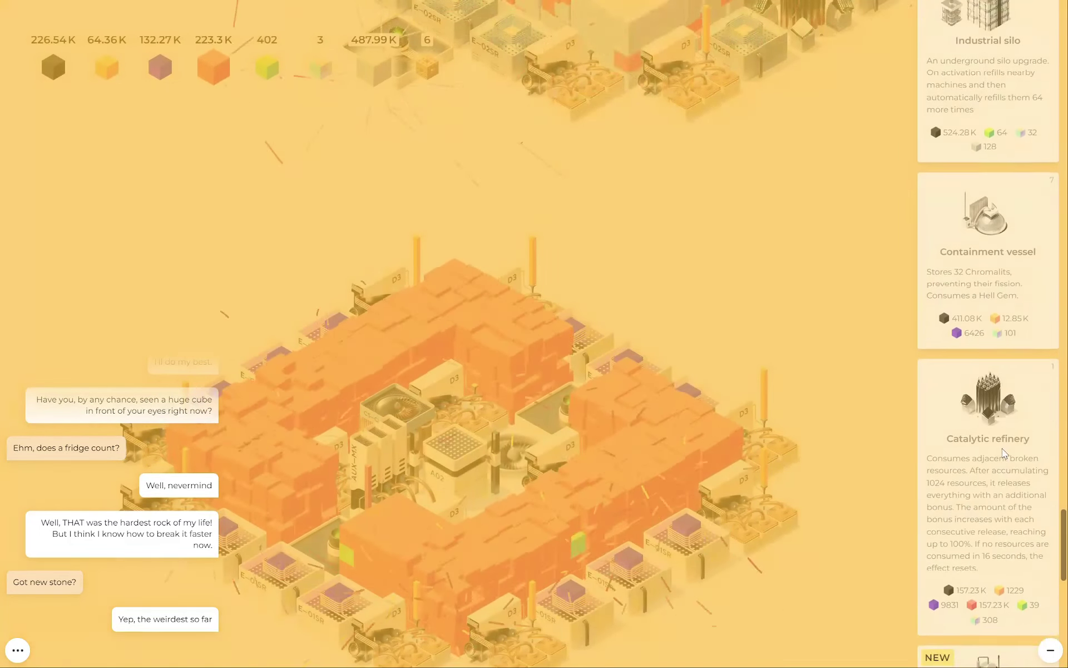
scroll(985, 434, up, 5)
scroll(1004, 451, up, 3)
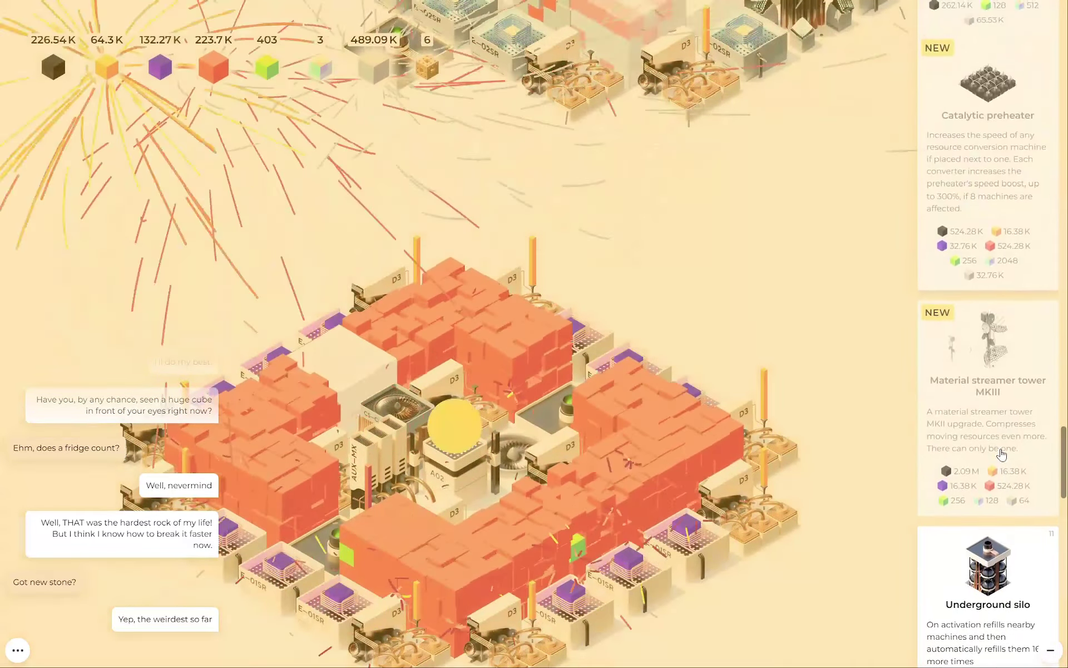
scroll(1003, 452, up, 3)
scroll(1005, 452, up, 3)
scroll(1004, 452, up, 2)
scroll(984, 451, up, 2)
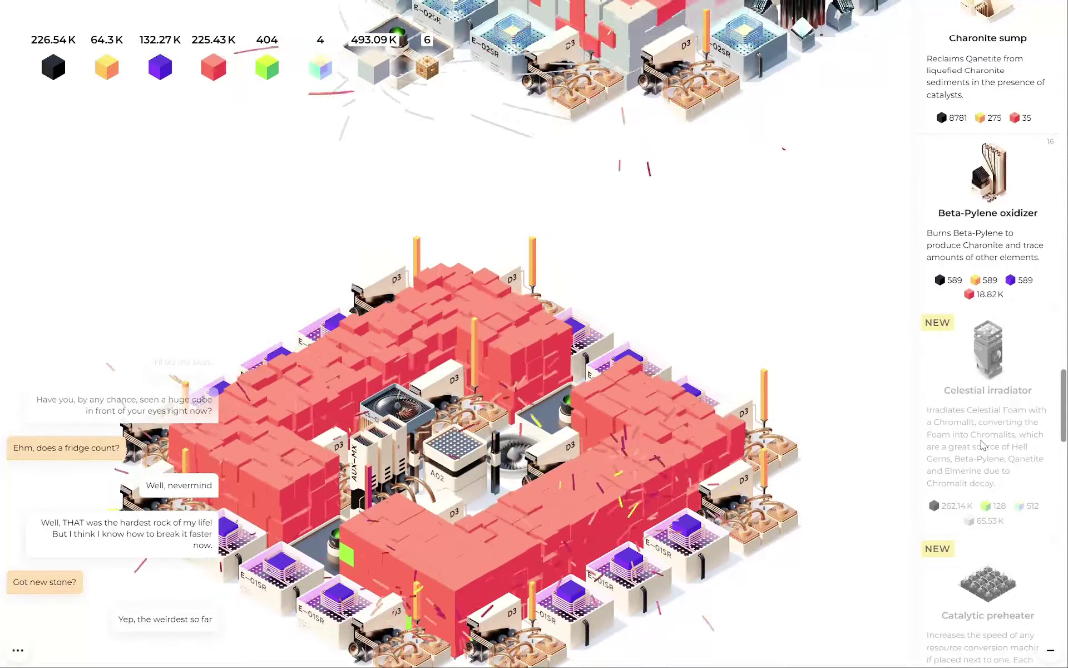
drag(846, 251, 787, 478)
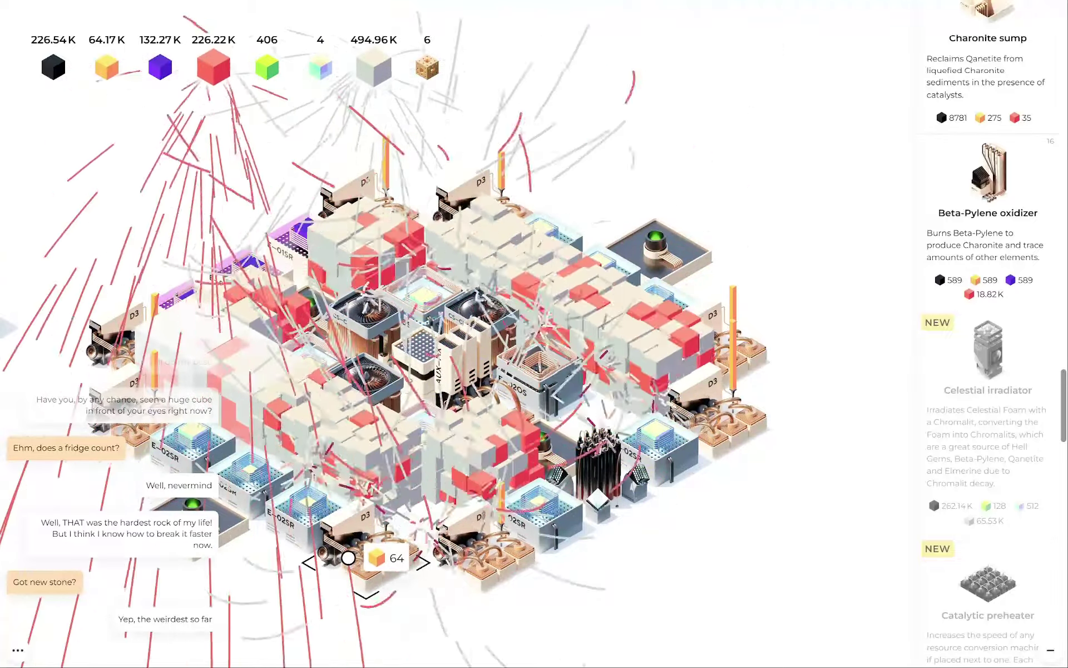
drag(348, 558, 505, 333)
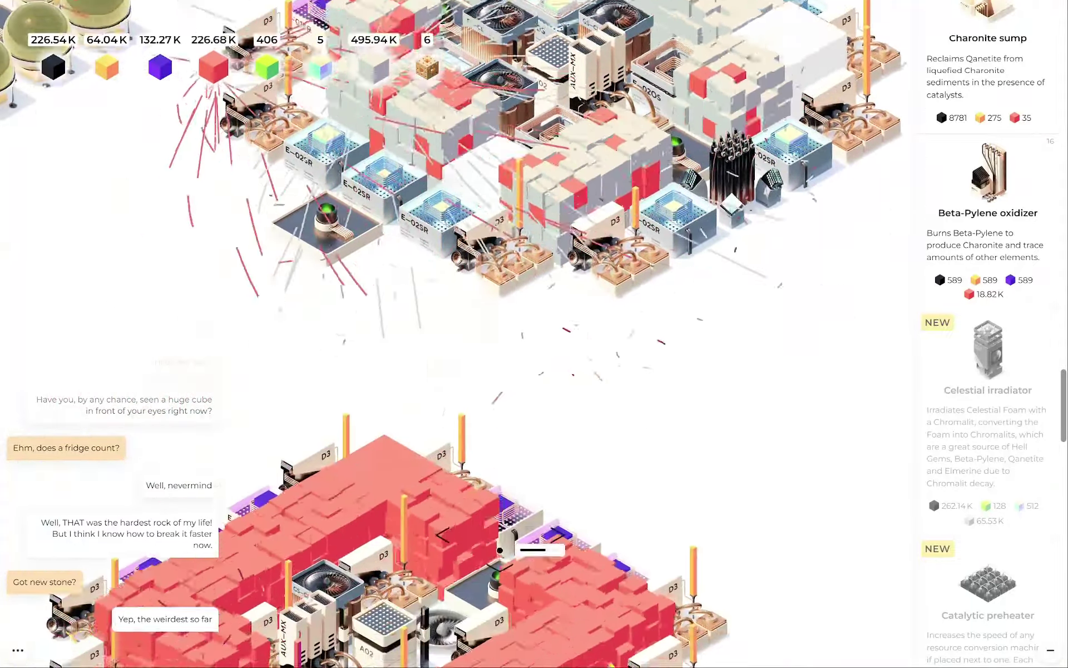
drag(505, 553, 588, 419)
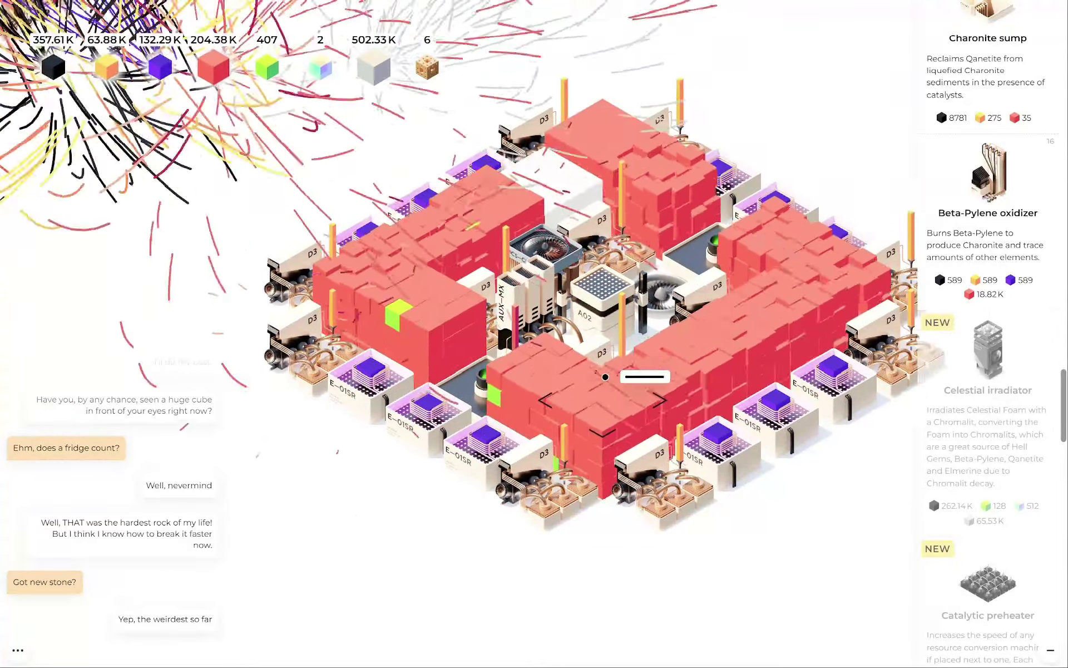
mouse_move(597, 380)
mouse_down()
mouse_move(594, 234)
mouse_move(580, 280)
mouse_up()
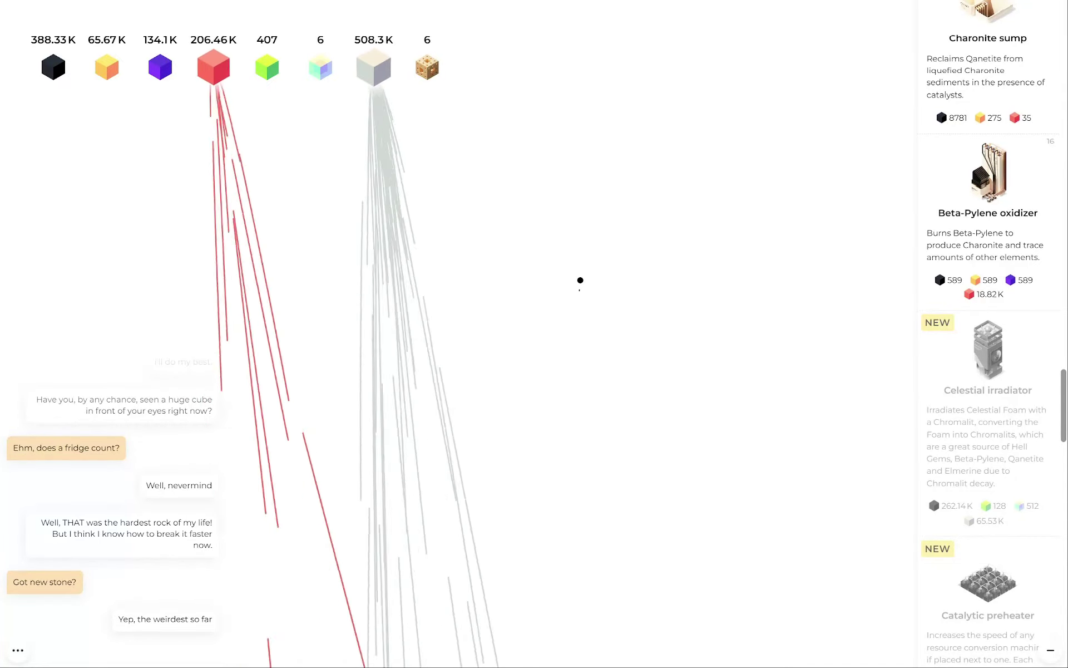
drag(580, 280, 720, 383)
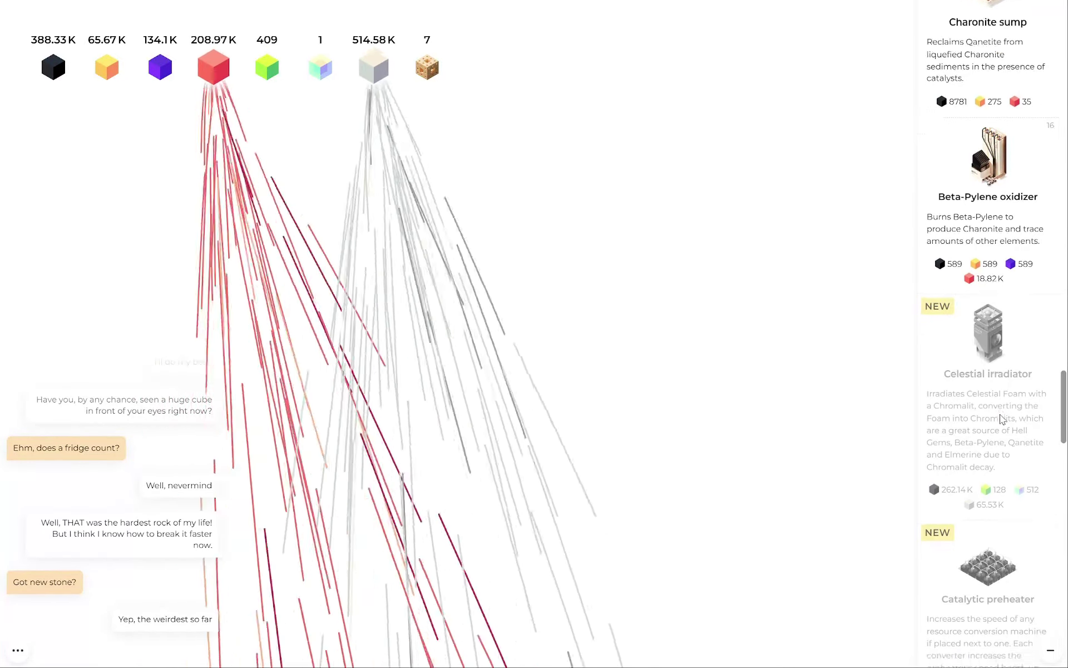
scroll(993, 376, down, 4)
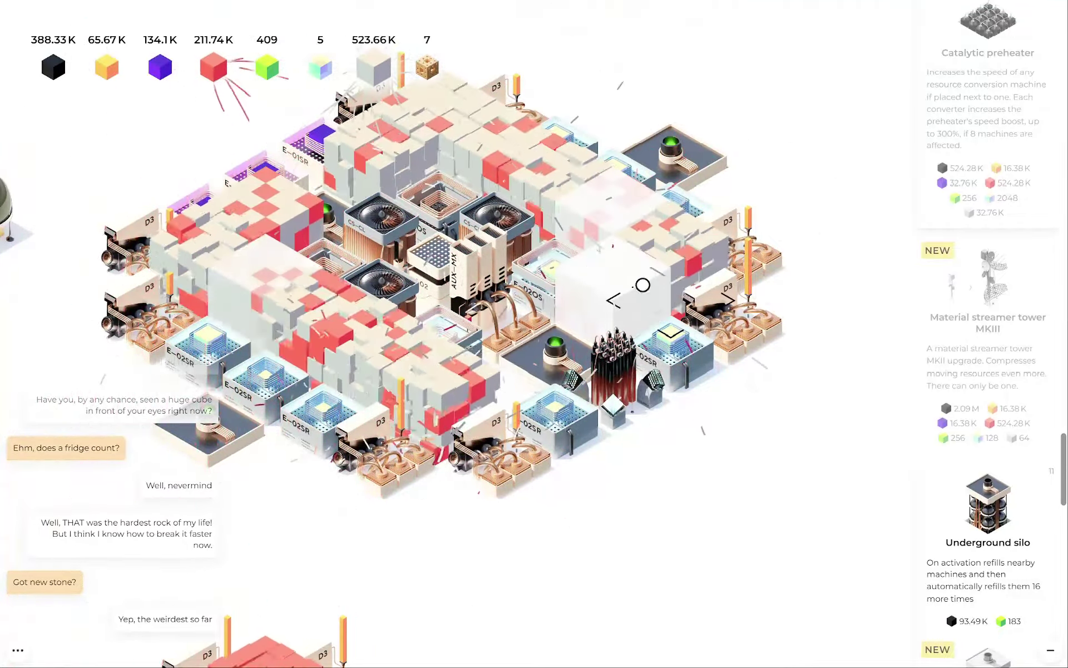
scroll(992, 381, up, 3)
scroll(989, 351, up, 3)
scroll(985, 317, up, 3)
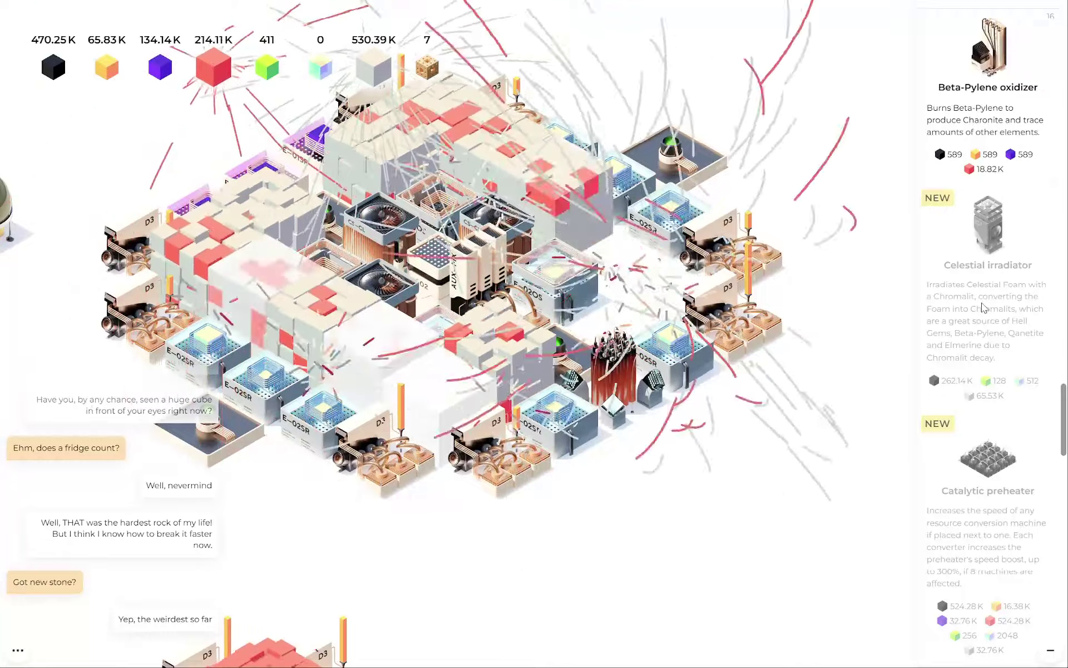
scroll(983, 307, up, 5)
scroll(993, 333, up, 5)
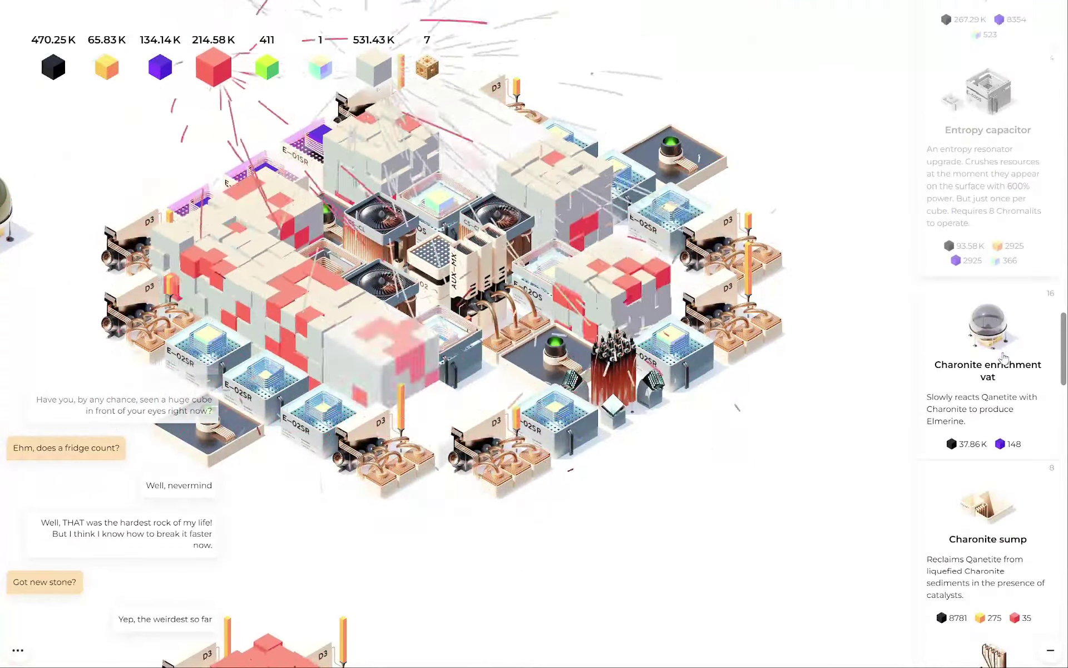
scroll(1003, 357, up, 3)
scroll(1003, 363, up, 3)
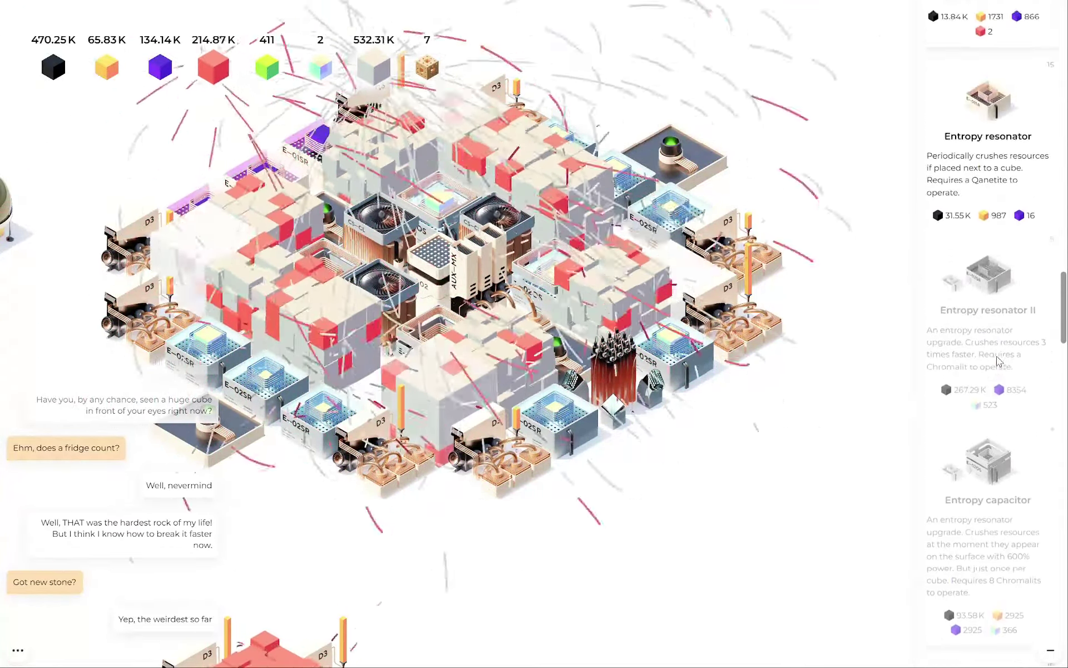
scroll(1004, 363, up, 3)
scroll(997, 361, up, 3)
scroll(994, 359, up, 2)
scroll(998, 361, up, 3)
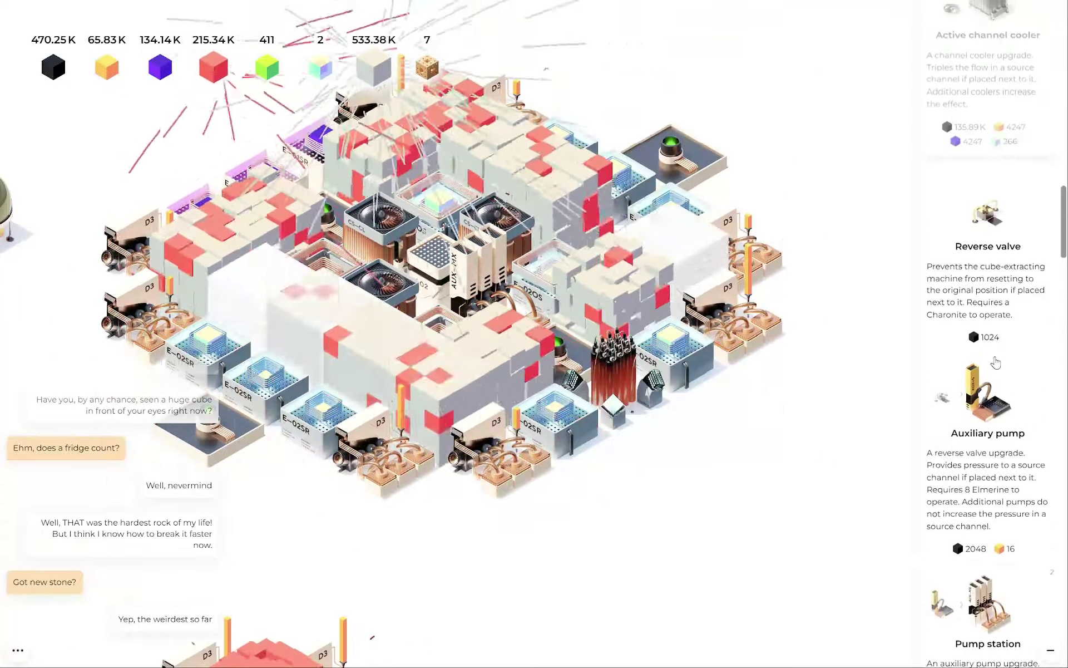
scroll(998, 361, up, 2)
scroll(997, 360, up, 3)
scroll(998, 359, up, 3)
scroll(998, 358, up, 3)
scroll(997, 360, up, 3)
scroll(993, 359, up, 3)
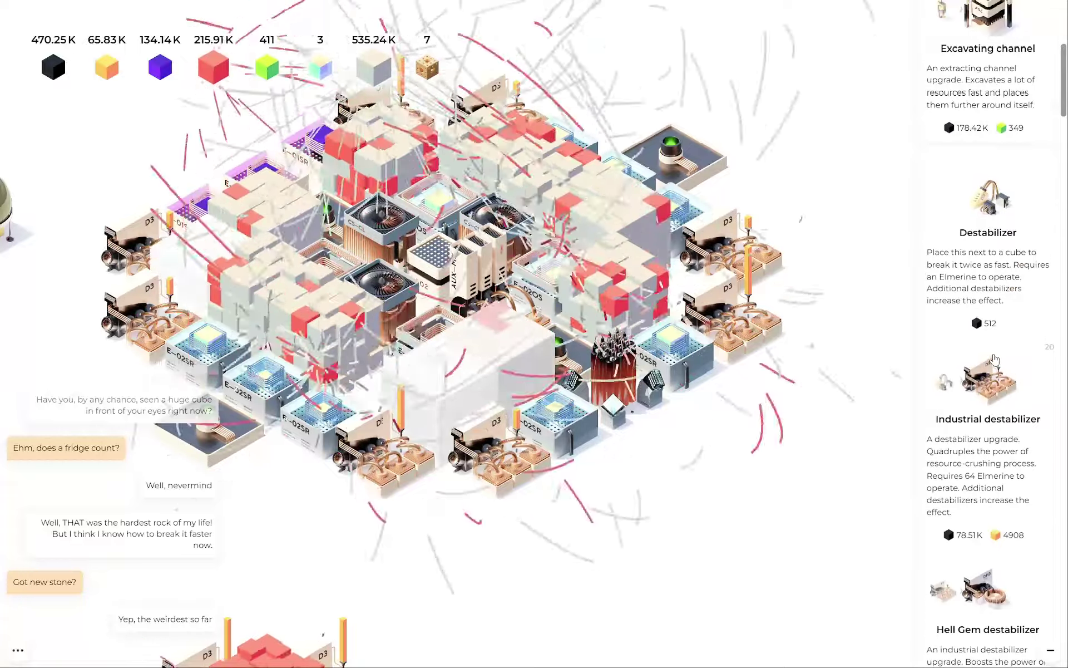
scroll(993, 358, up, 2)
scroll(993, 359, up, 3)
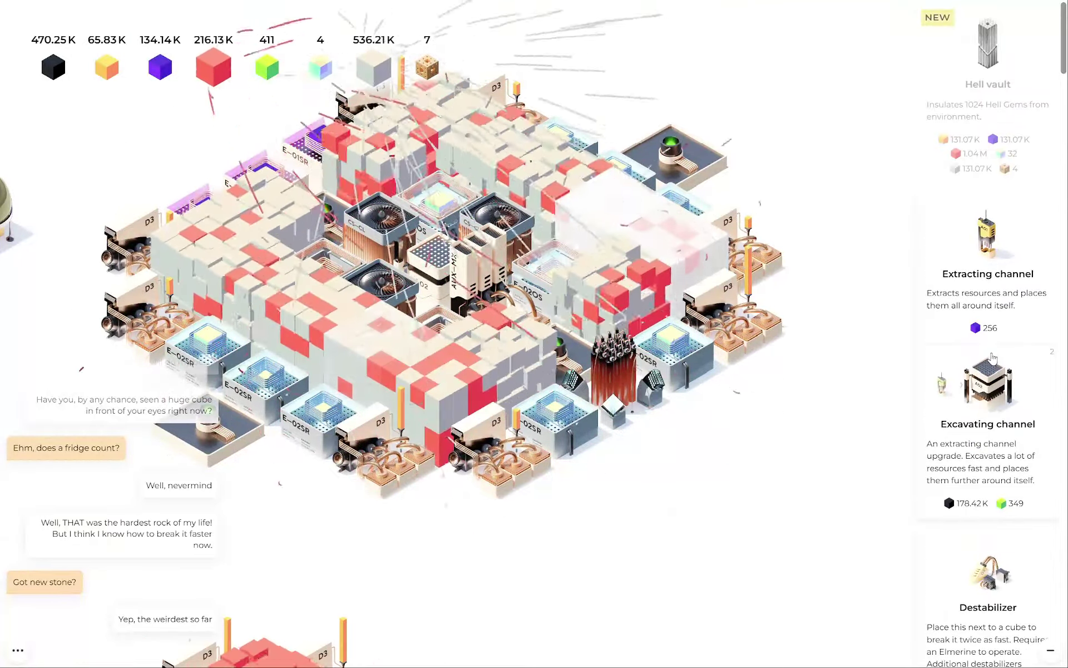
scroll(993, 359, down, 3)
scroll(993, 359, down, 4)
scroll(993, 359, down, 4)
scroll(992, 355, down, 3)
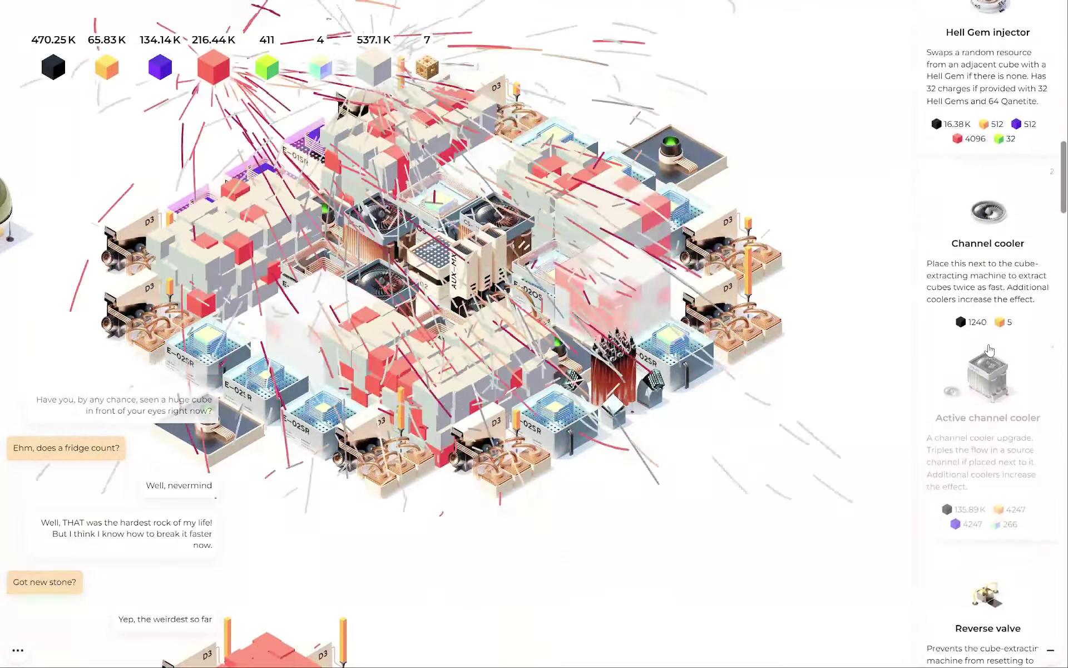
scroll(991, 351, down, 3)
scroll(991, 350, down, 3)
scroll(992, 351, down, 2)
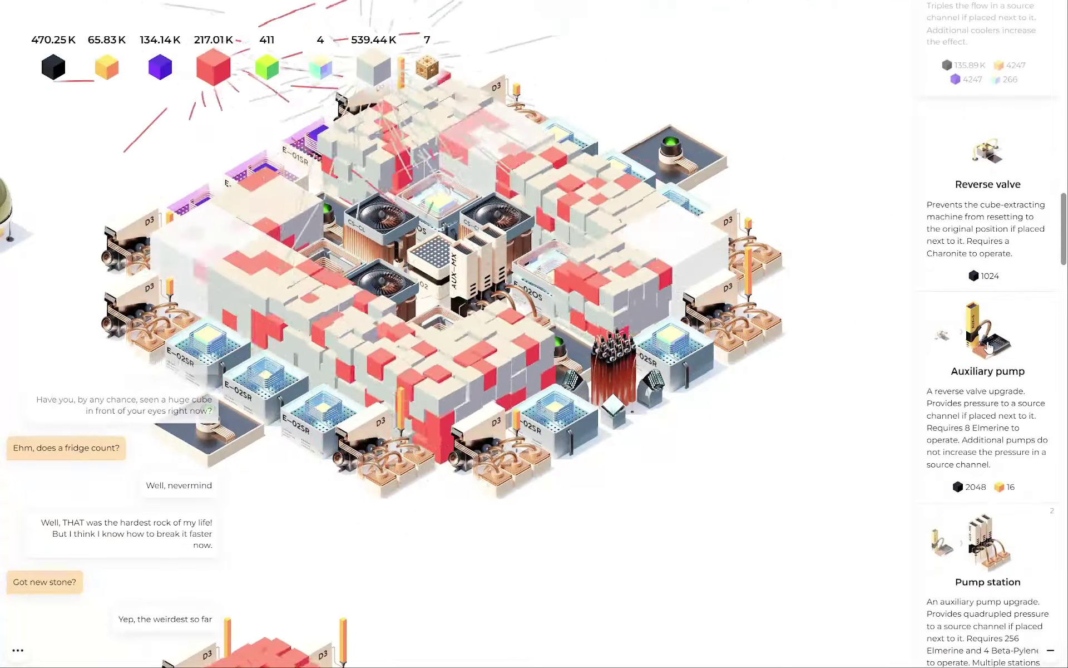
scroll(990, 348, down, 2)
scroll(989, 348, down, 3)
scroll(989, 348, down, 3)
scroll(988, 348, down, 3)
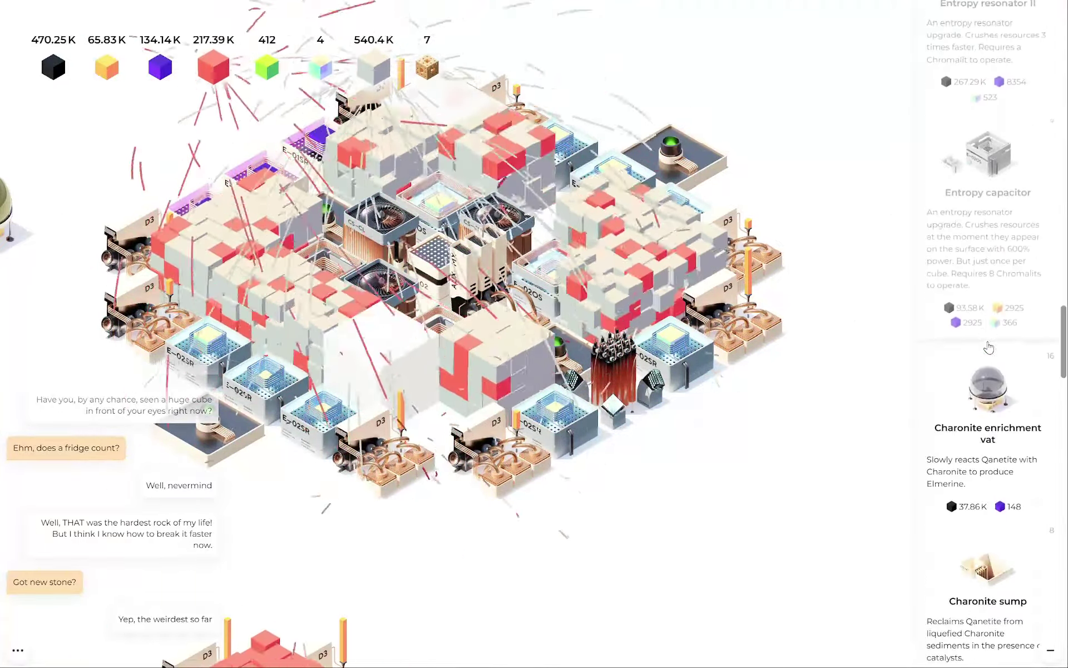
scroll(989, 348, down, 3)
scroll(989, 348, down, 2)
scroll(989, 349, down, 3)
scroll(989, 348, down, 2)
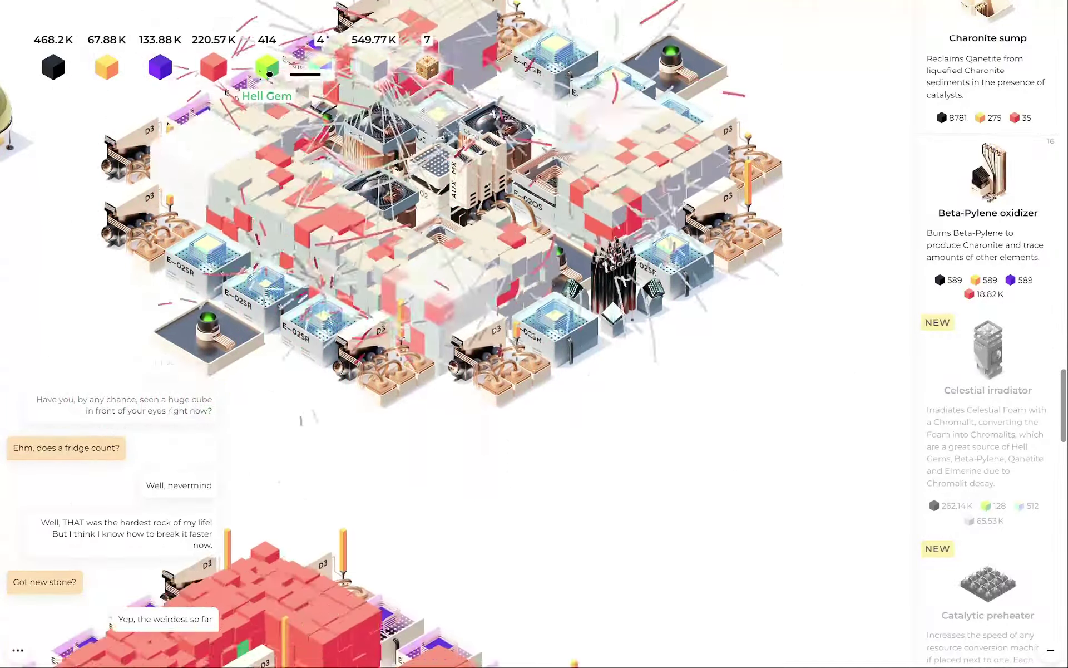
- Pan down to the red-cube-walled complex and recentre it in view
drag(417, 542, 417, 168)
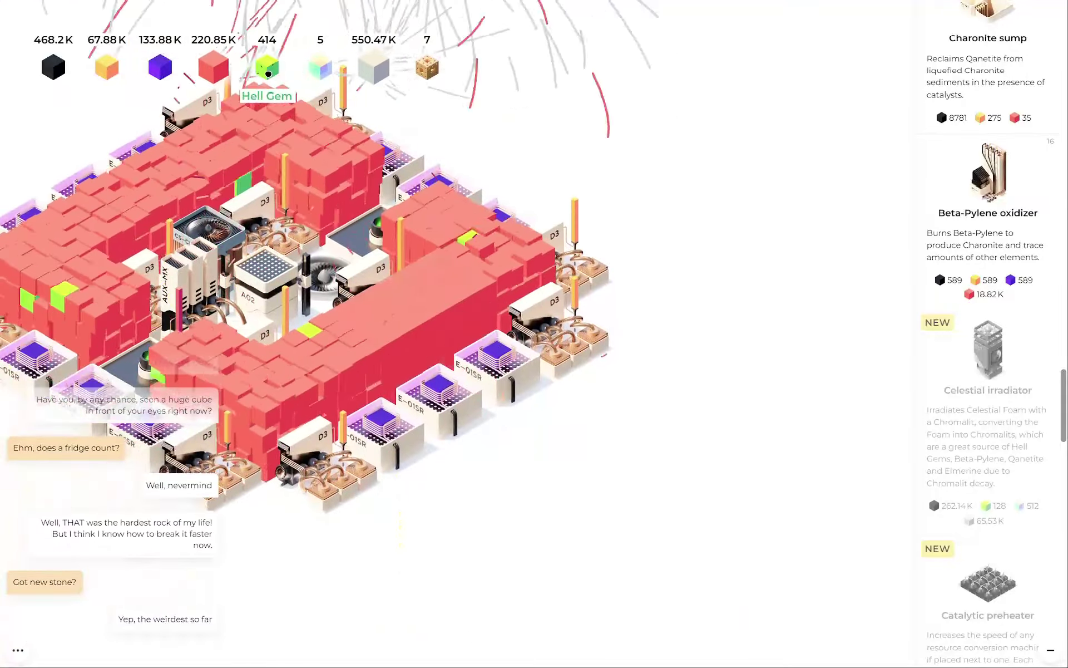
drag(263, 184, 263, 263)
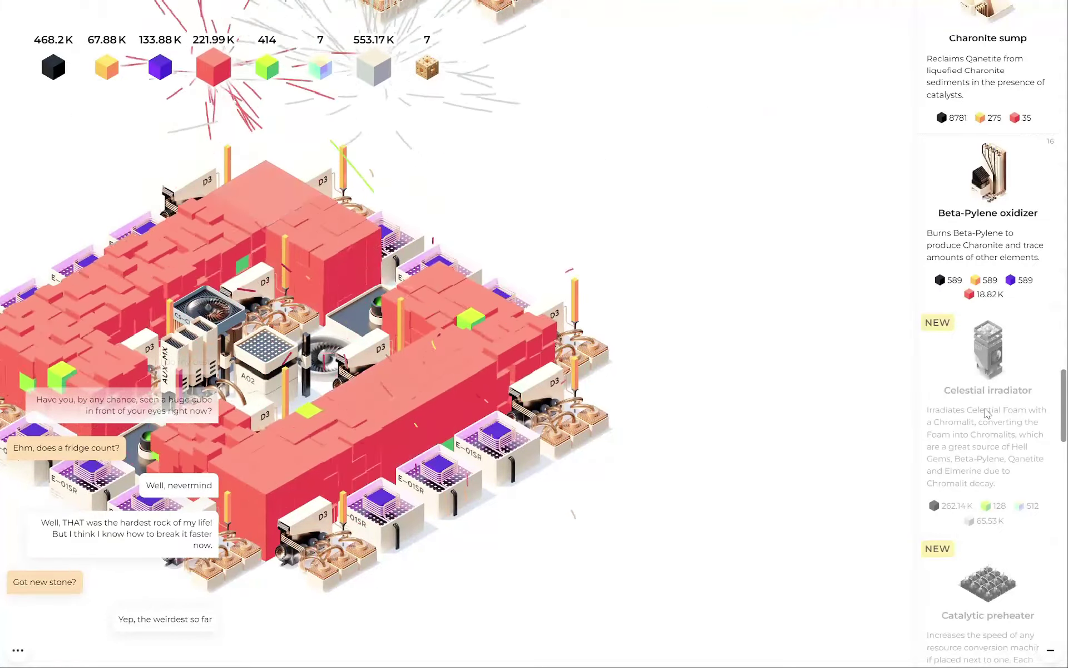
scroll(987, 413, down, 3)
scroll(986, 413, down, 3)
scroll(987, 413, down, 3)
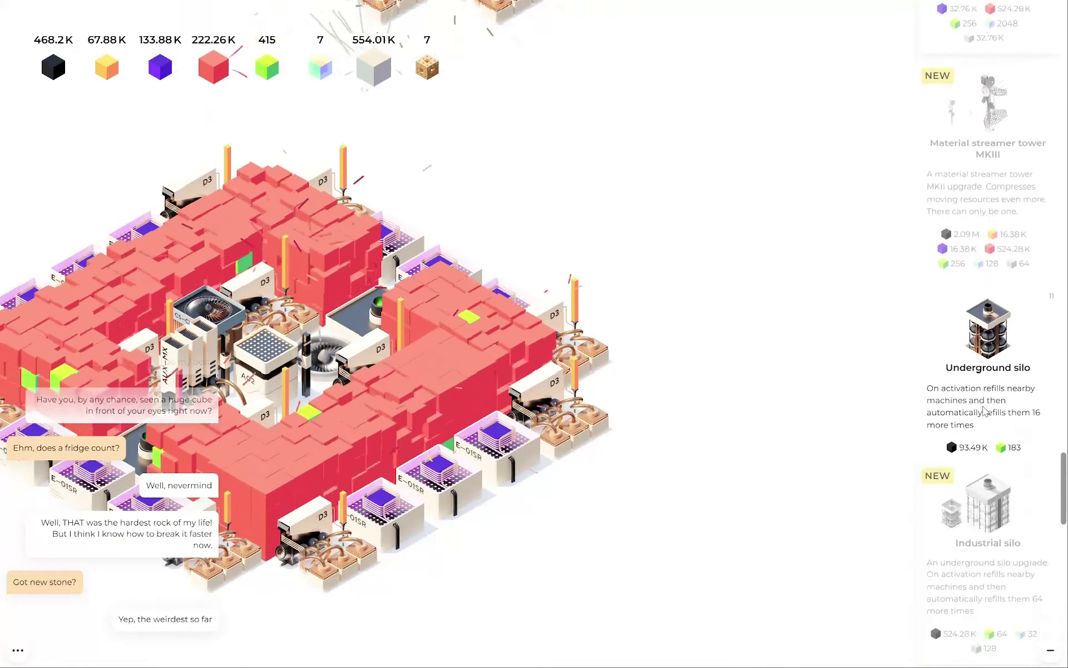
scroll(987, 413, down, 3)
scroll(986, 413, down, 3)
scroll(987, 413, down, 3)
scroll(986, 412, down, 2)
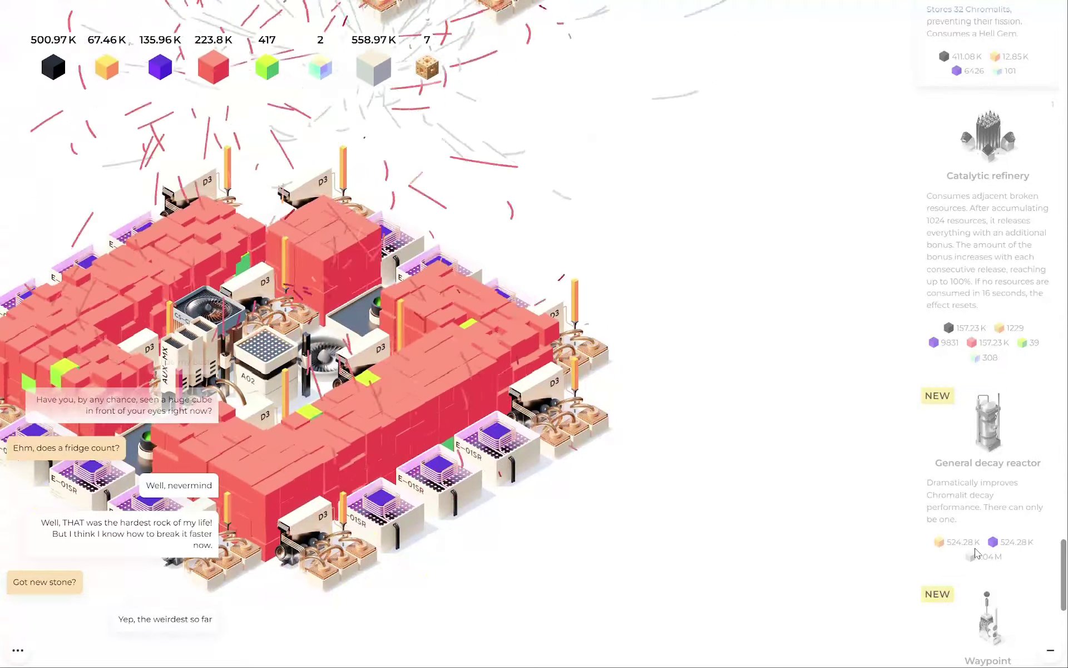
scroll(976, 552, down, 3)
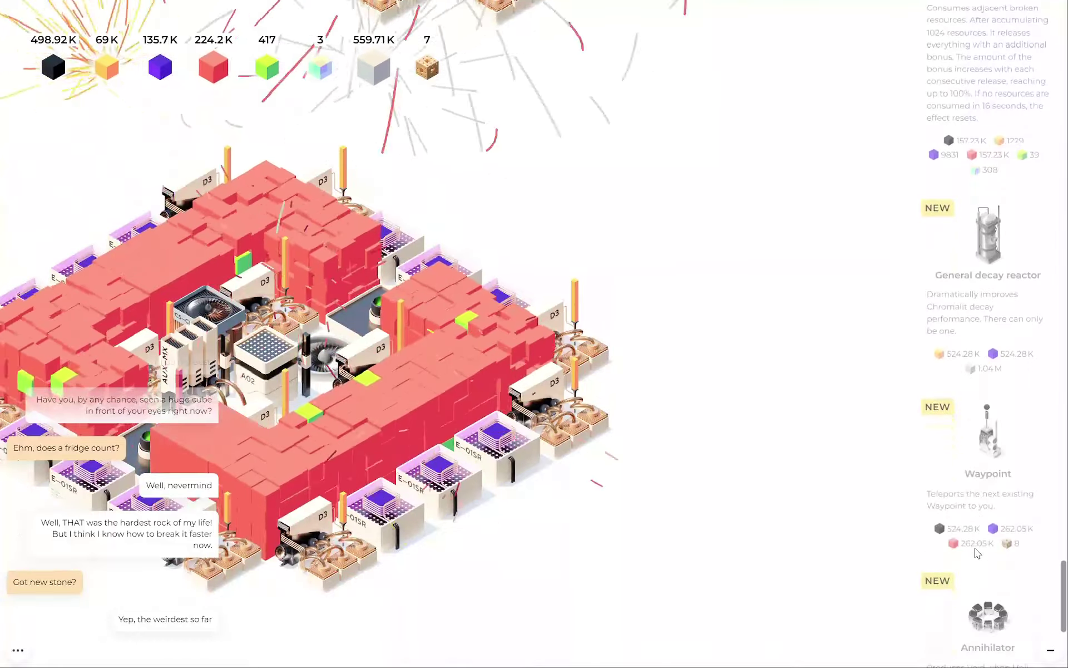
scroll(976, 552, down, 2)
scroll(977, 553, down, 2)
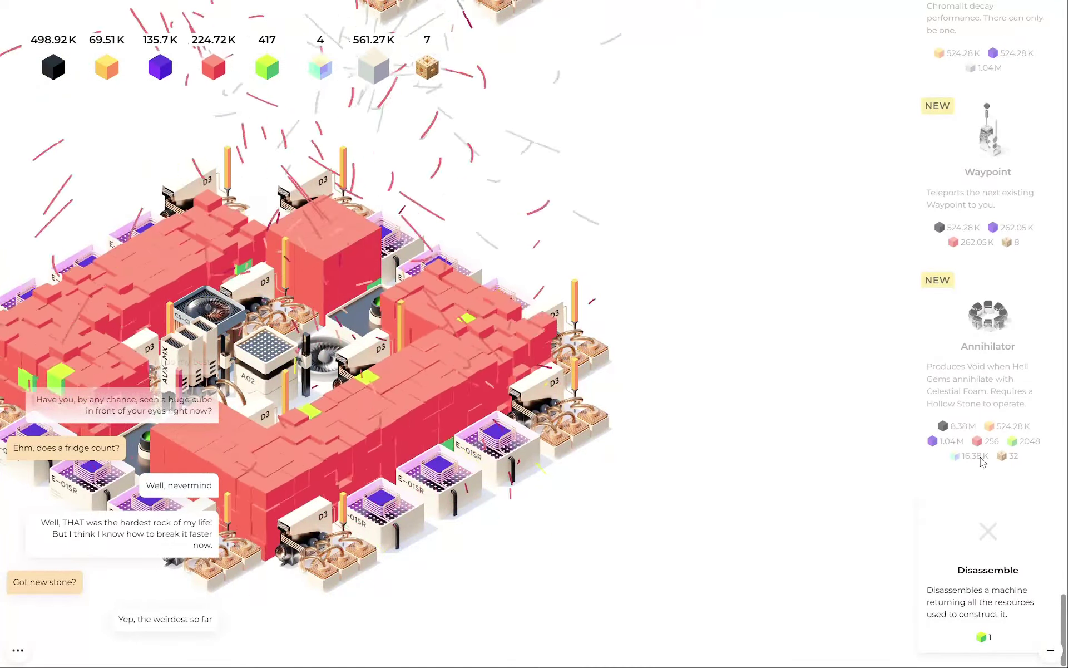
scroll(983, 462, up, 2)
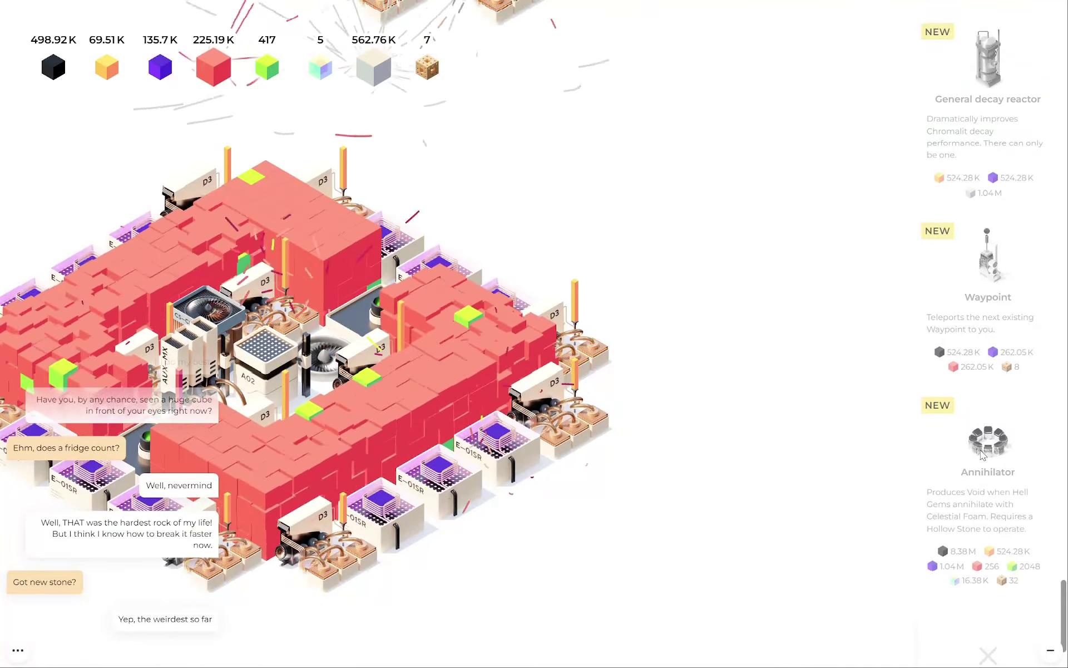
scroll(983, 450, up, 3)
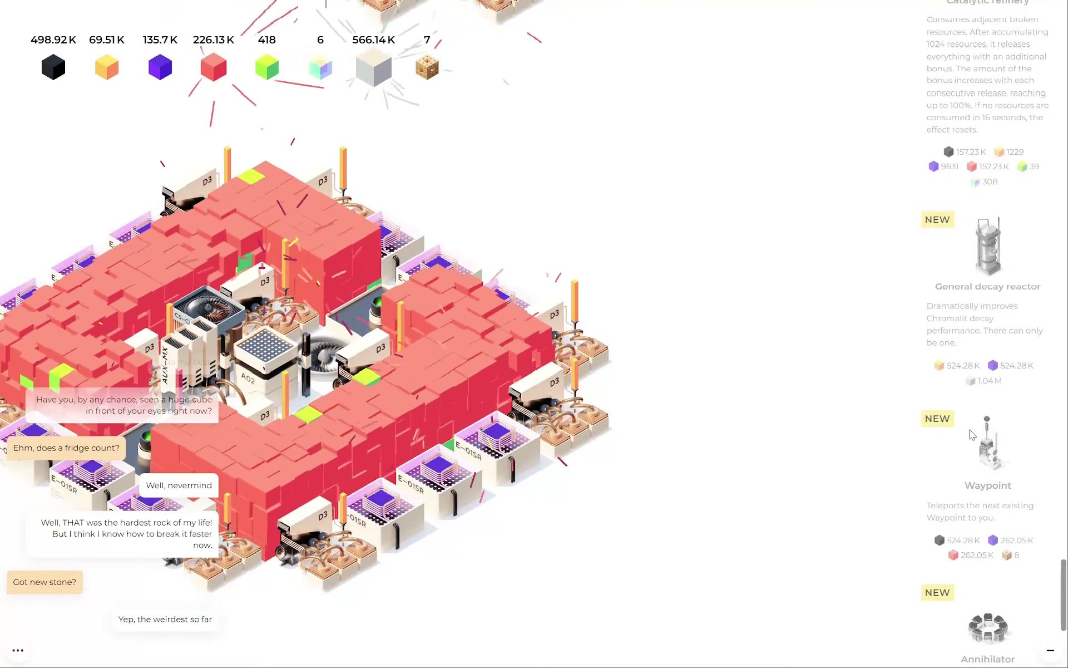
mouse_move(584, 501)
mouse_down()
mouse_move(739, 398)
mouse_move(761, 370)
mouse_move(527, 452)
mouse_up()
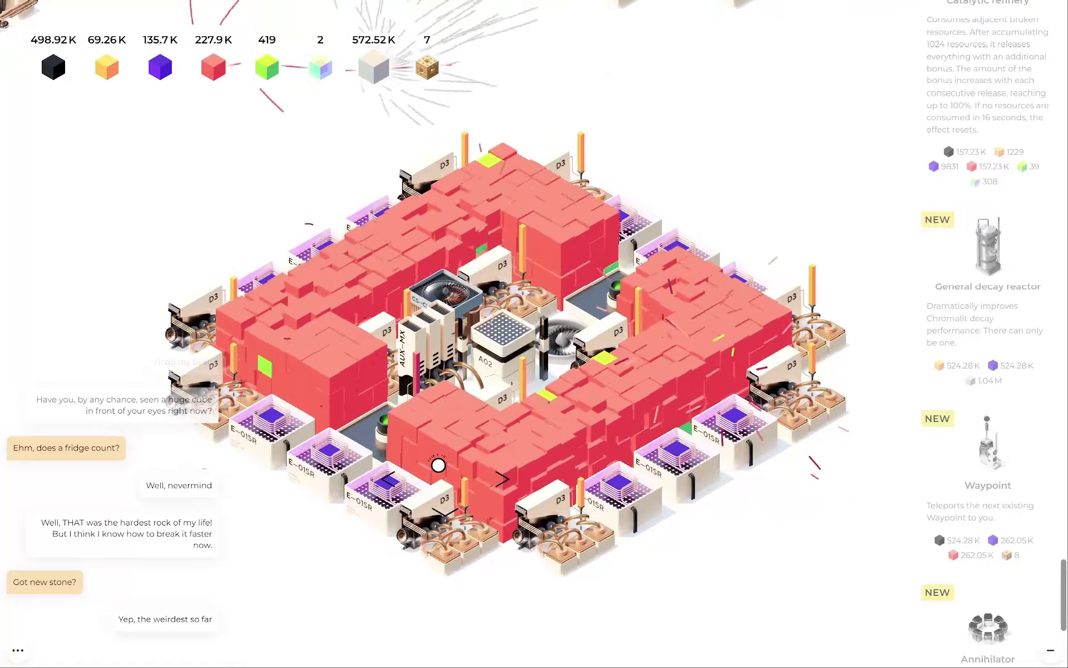
- Show the network overview, find the fractal cube by the voxel rock, and collect it
drag(277, 219, 296, 430)
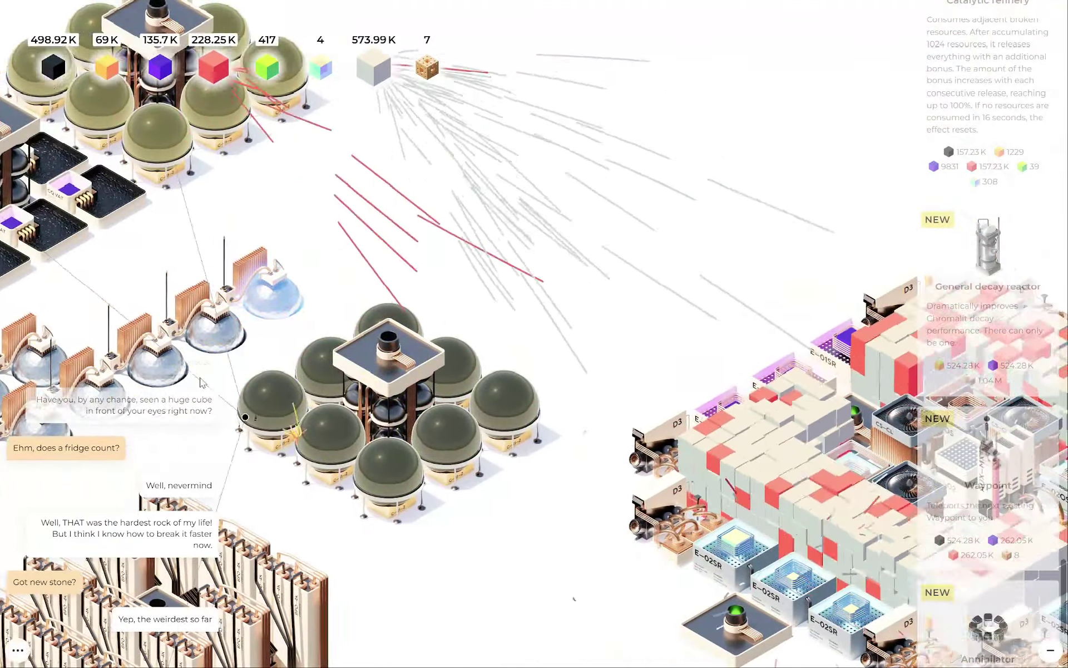
mouse_move(296, 430)
mouse_down()
mouse_move(261, 360)
mouse_move(468, 361)
mouse_up()
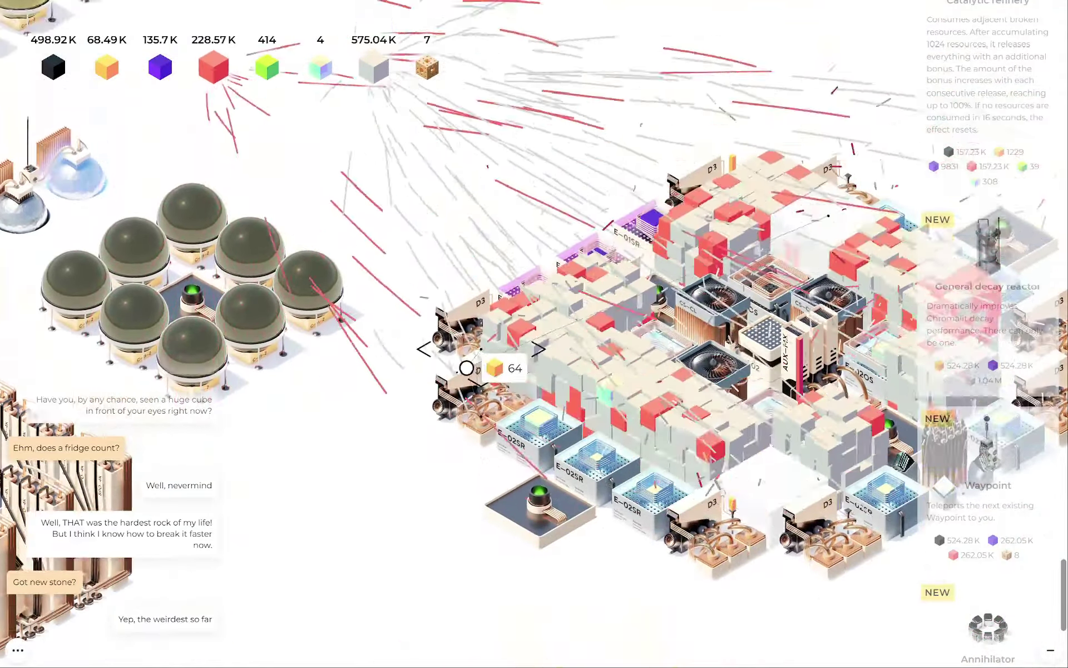
key(Tab)
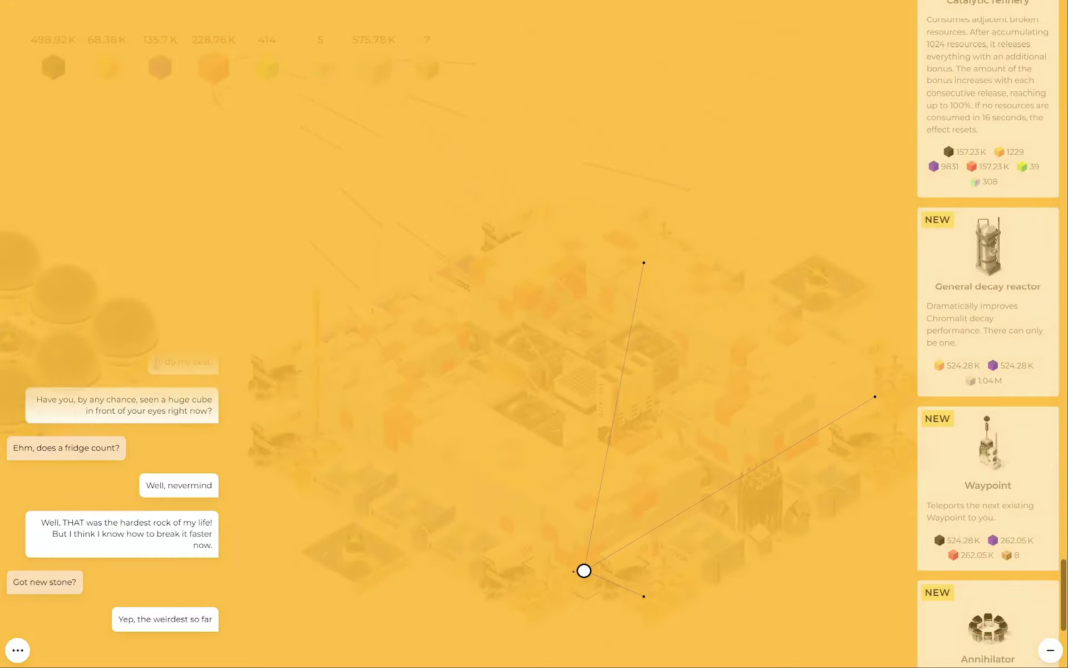
scroll(609, 595, up, 5)
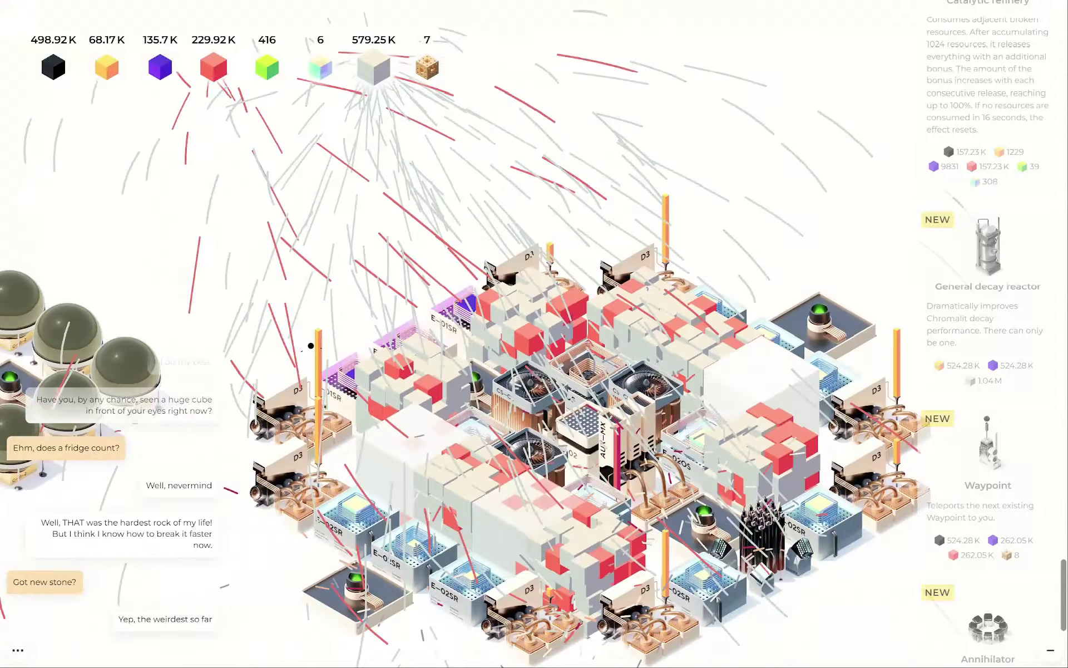
mouse_move(350, 344)
mouse_down()
mouse_move(278, 273)
mouse_move(380, 307)
mouse_up()
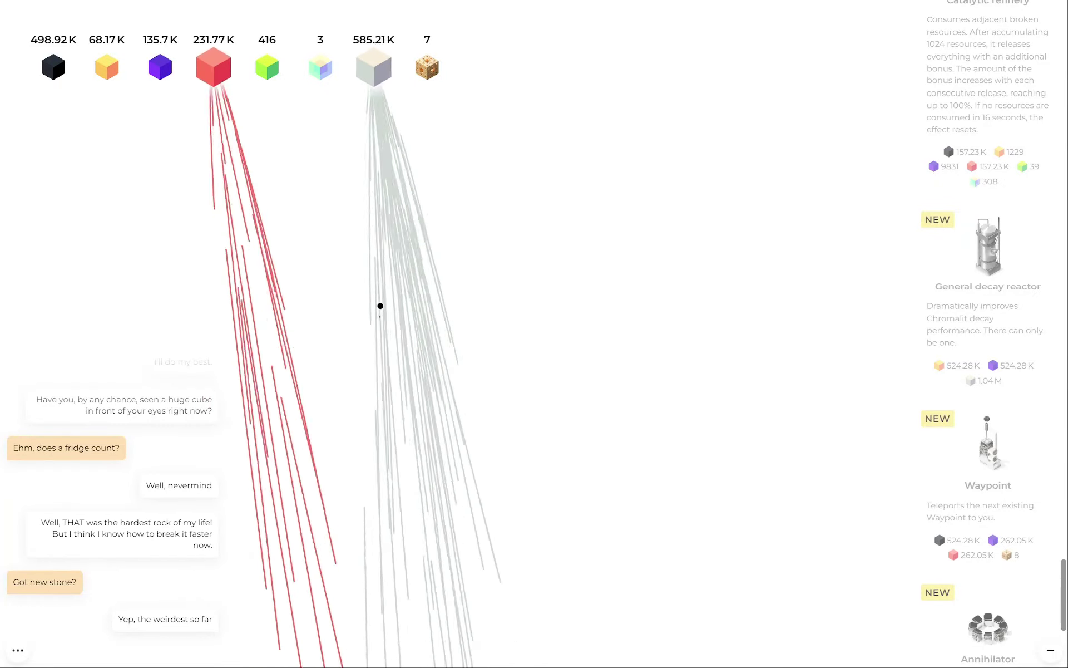
drag(380, 308, 380, 307)
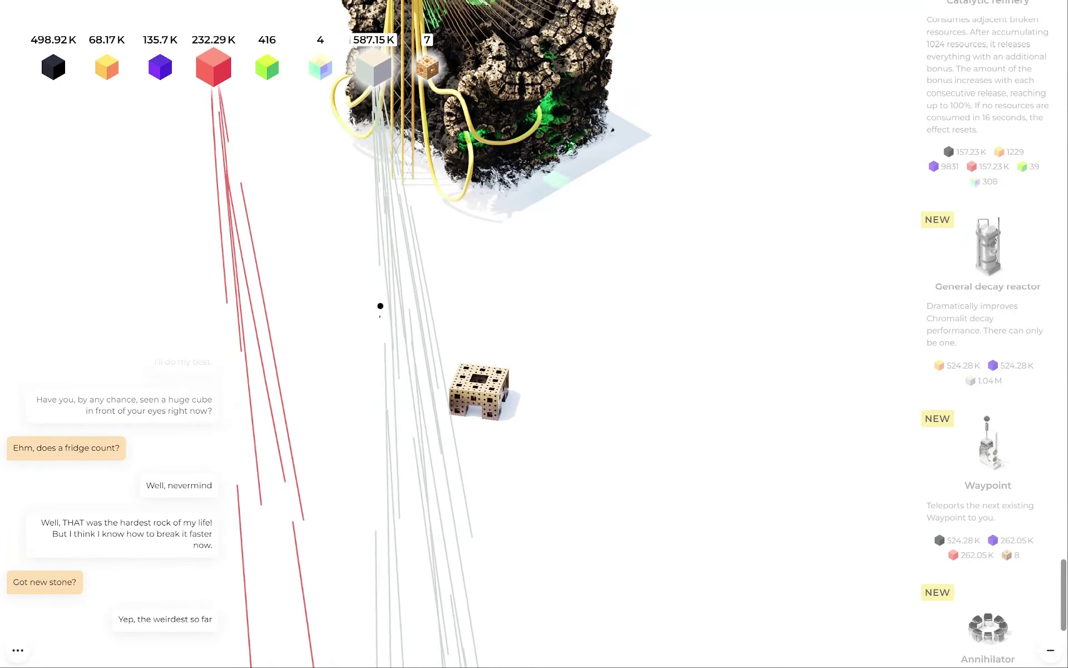
click(491, 424)
drag(478, 423, 515, 503)
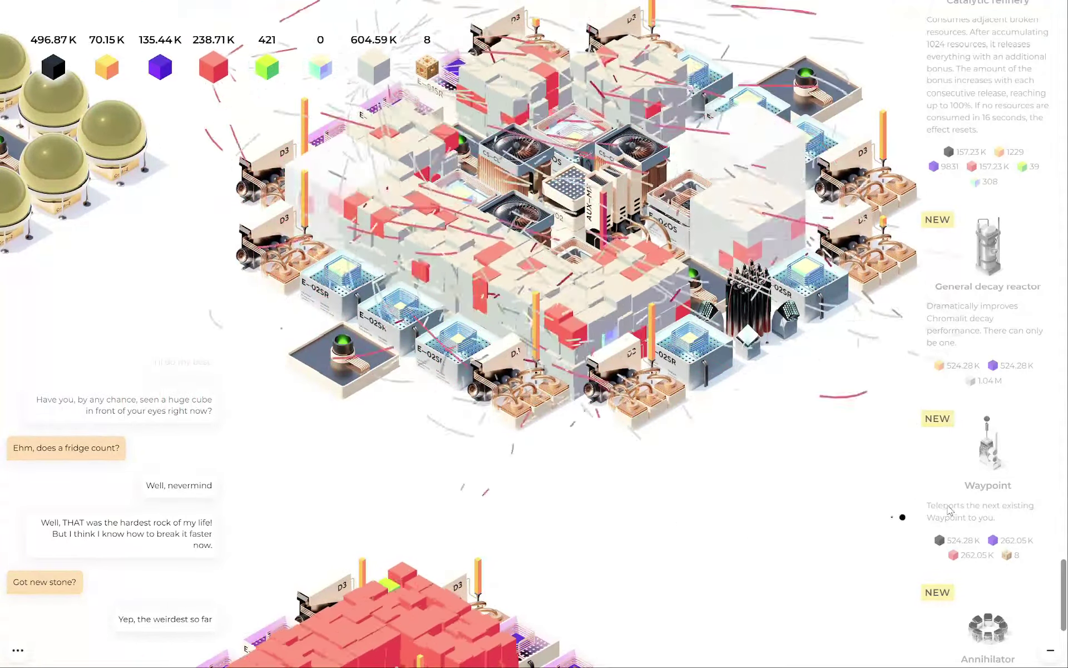
scroll(957, 507, up, 1)
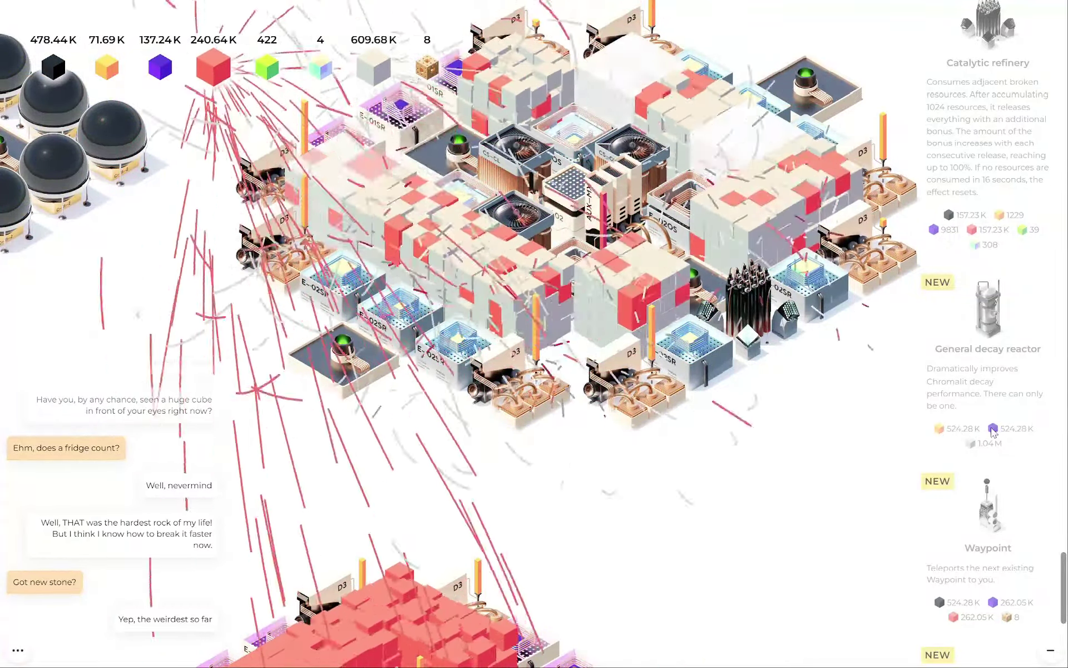
mouse_move(170, 234)
mouse_down()
mouse_move(562, 400)
mouse_move(540, 318)
mouse_move(511, 292)
mouse_up()
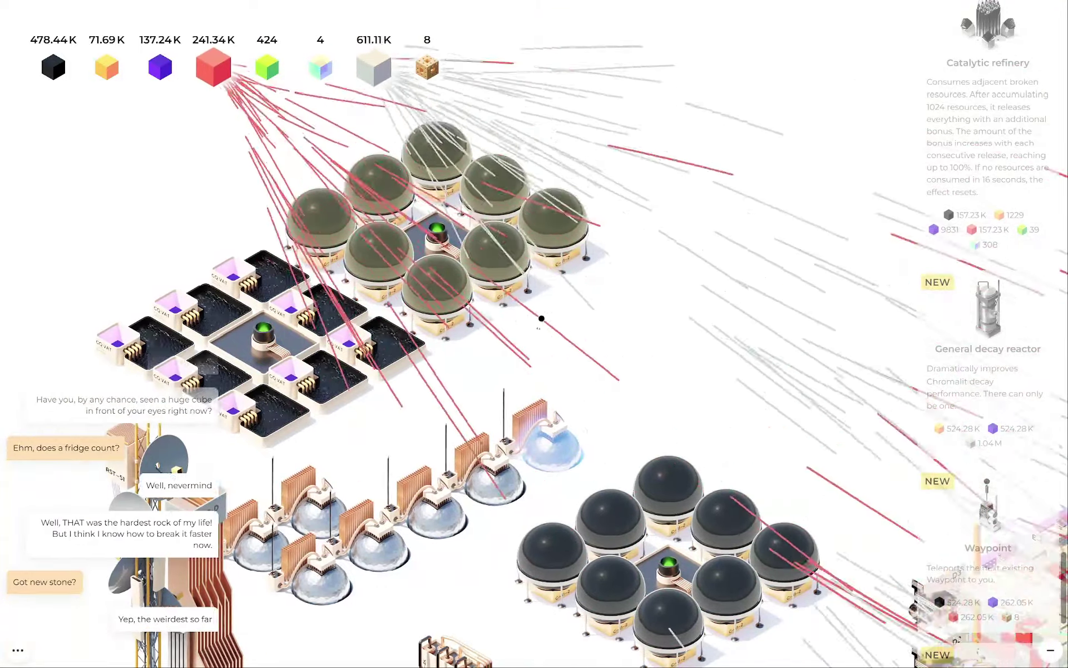
click(435, 239)
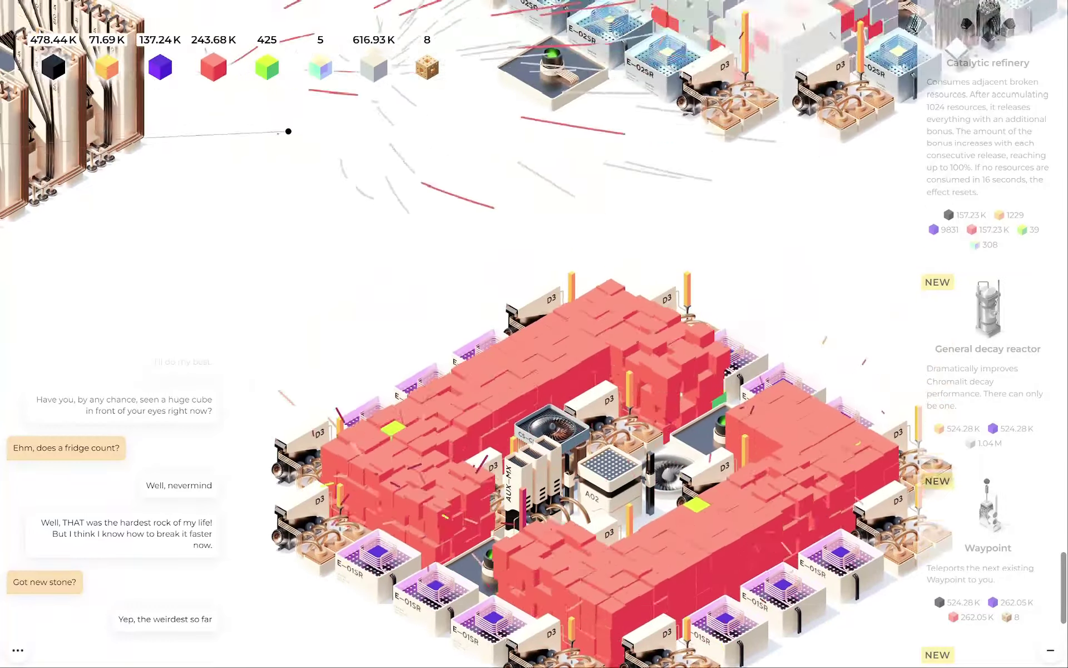
drag(290, 129, 310, 233)
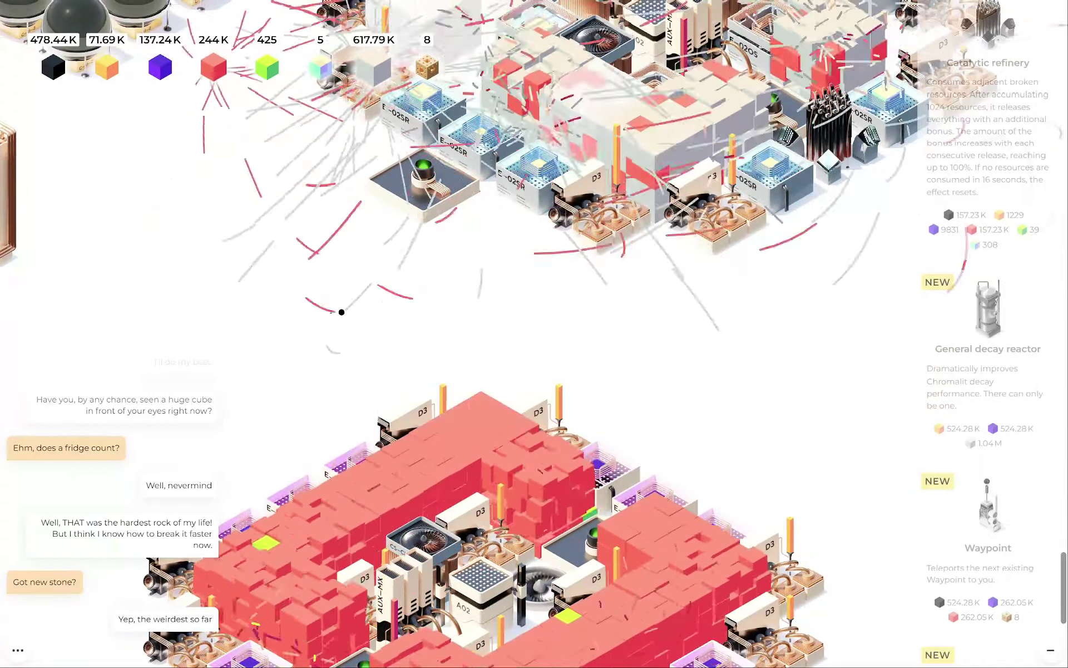
drag(342, 305, 493, 237)
drag(342, 305, 349, 299)
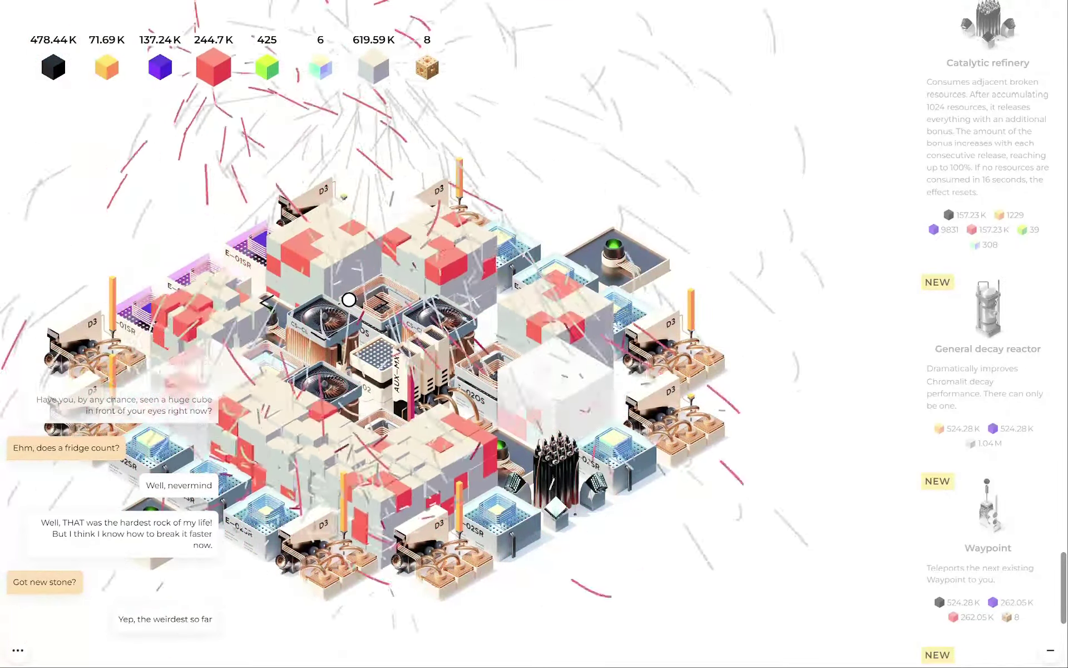
mouse_move(349, 300)
mouse_down()
mouse_move(417, 167)
mouse_move(703, 274)
mouse_up()
key(Left)
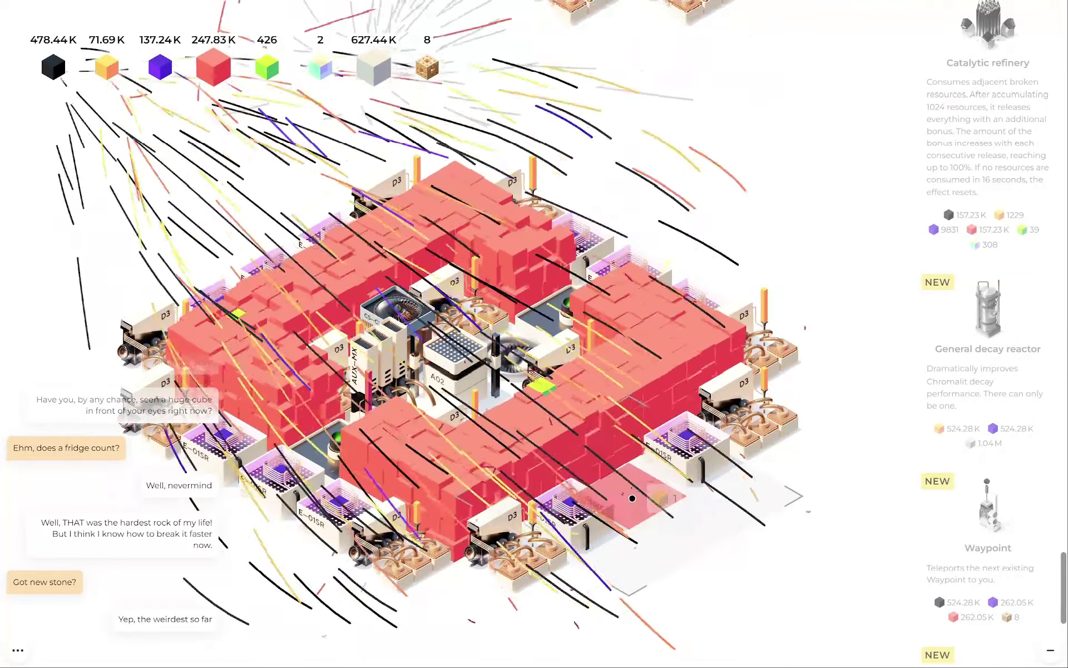
scroll(1024, 354, up, 5)
scroll(1024, 354, down, 5)
scroll(1023, 354, down, 5)
scroll(1024, 355, down, 5)
scroll(1024, 355, down, 5)
scroll(1019, 360, up, 5)
scroll(1020, 361, up, 5)
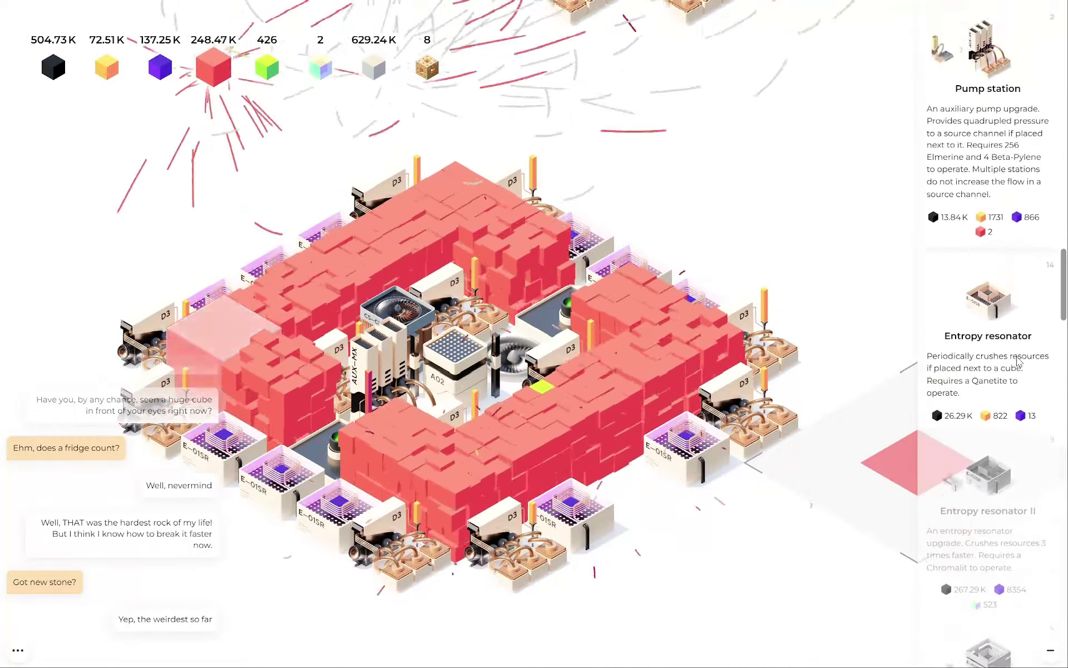
scroll(1019, 361, up, 5)
scroll(1020, 360, up, 5)
scroll(1020, 361, up, 5)
scroll(1018, 362, up, 3)
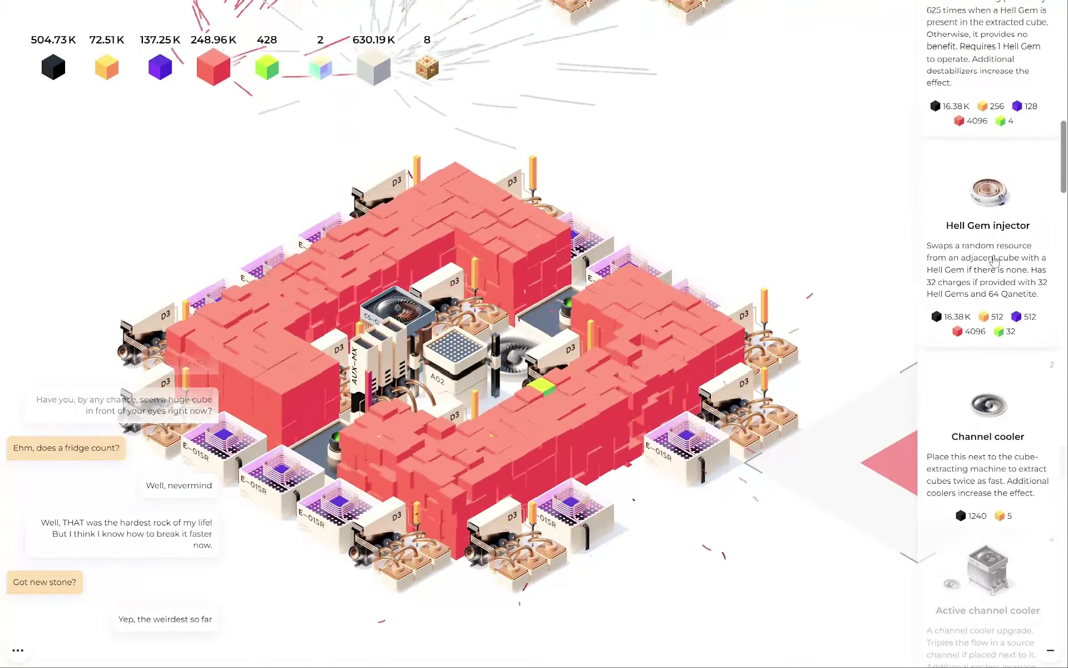
- Place one Hell Gem injector below the cube ring and an Underground silo at the base's lower edge
click(622, 501)
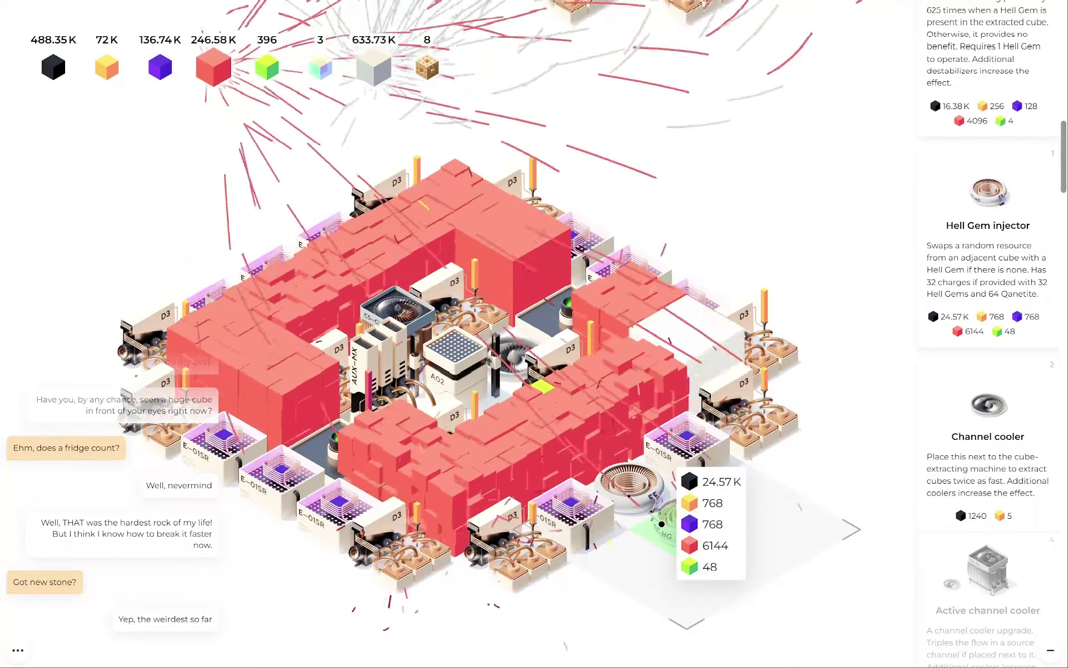
right_click(659, 519)
scroll(996, 474, down, 3)
scroll(995, 474, down, 3)
scroll(996, 474, down, 3)
scroll(996, 484, down, 3)
scroll(996, 493, down, 3)
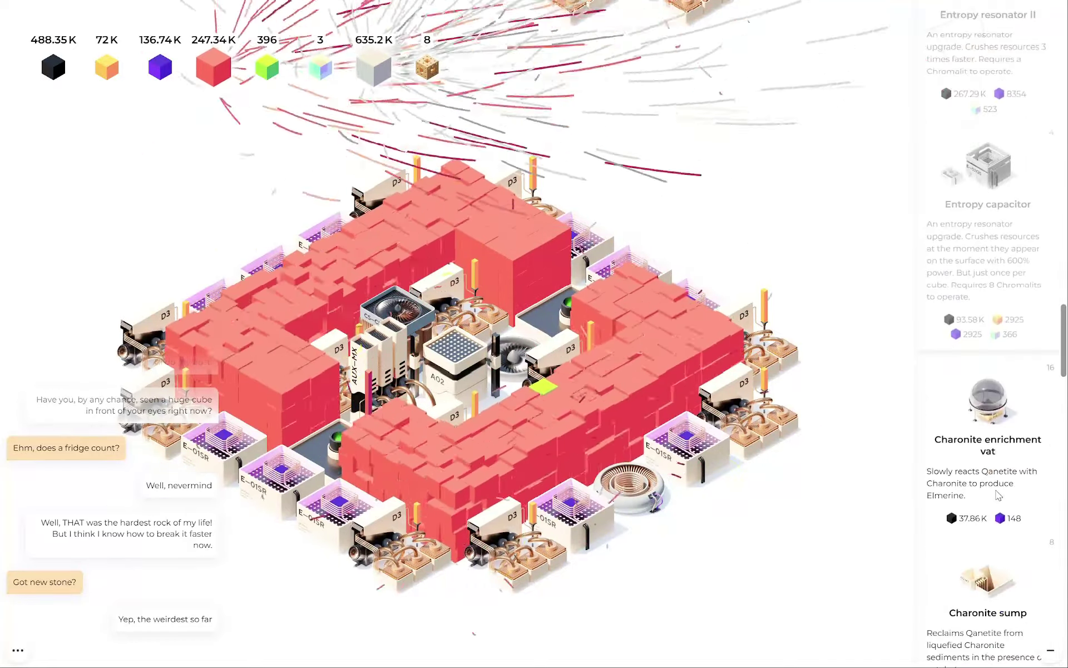
scroll(995, 493, down, 3)
scroll(996, 493, down, 3)
scroll(993, 516, down, 3)
scroll(993, 516, down, 3)
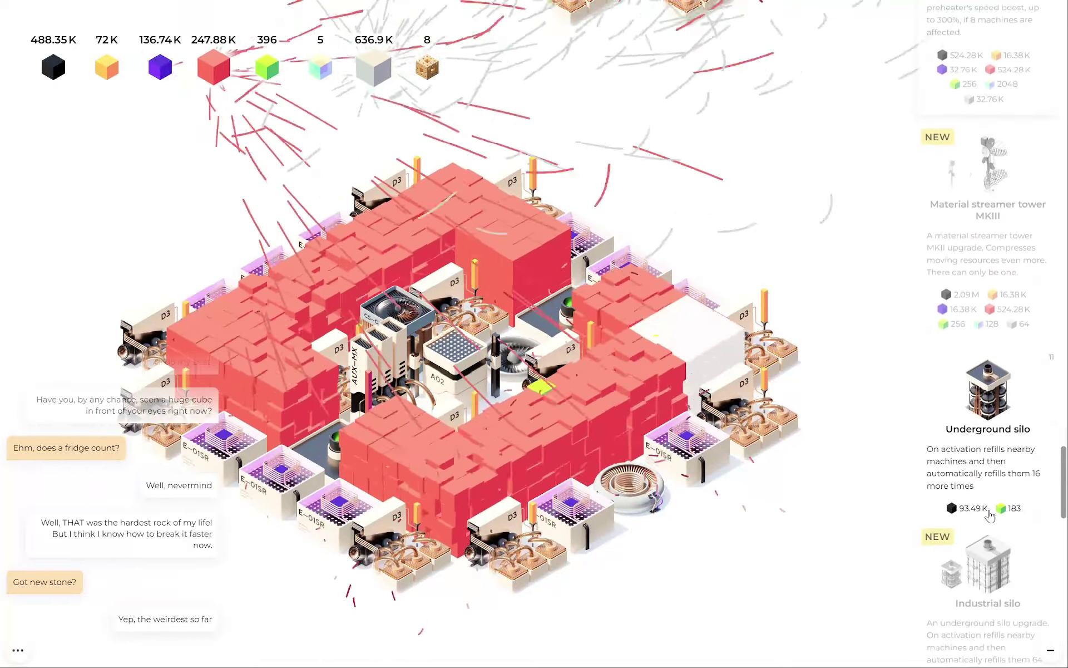
drag(988, 387, 671, 540)
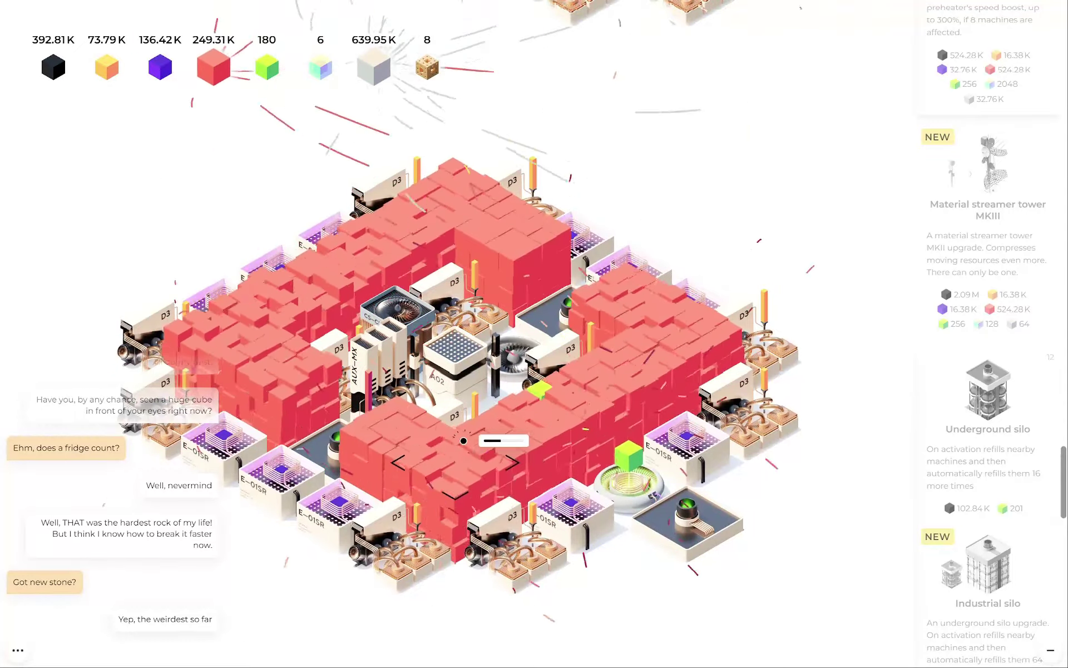
scroll(991, 368, up, 10)
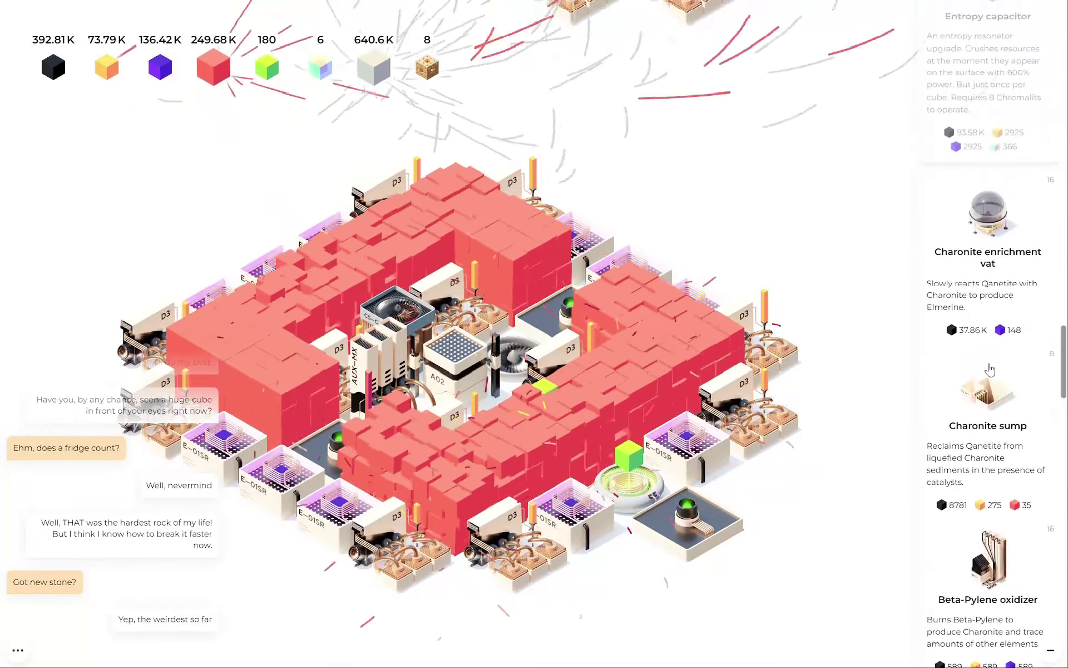
scroll(991, 369, up, 4)
scroll(991, 369, up, 4)
scroll(991, 370, up, 4)
scroll(990, 369, up, 4)
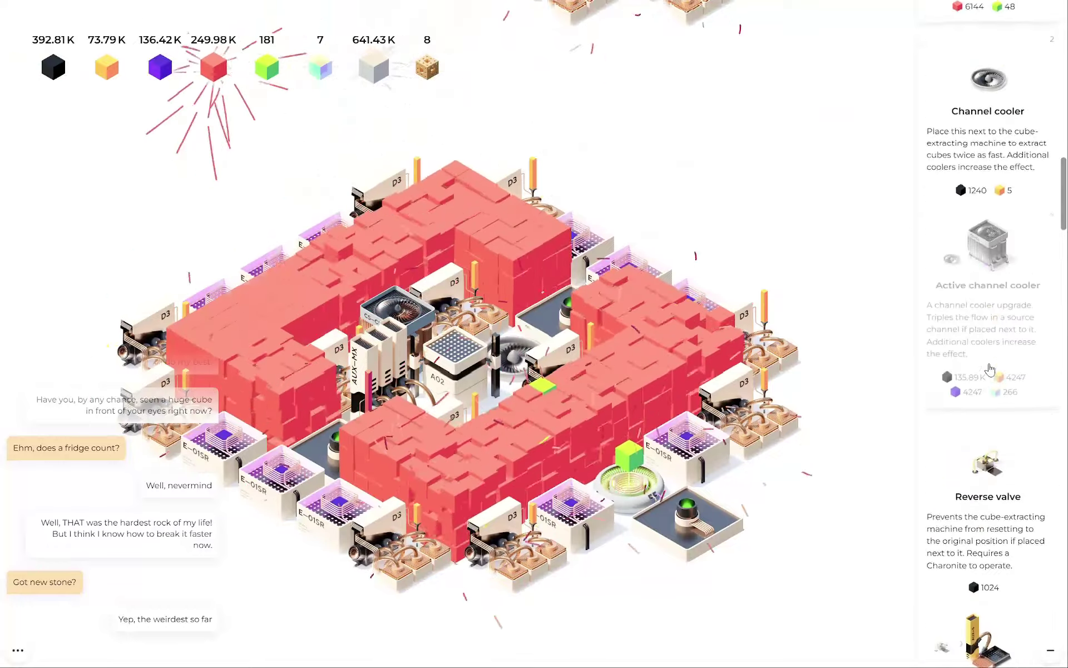
scroll(991, 369, up, 4)
scroll(991, 369, up, 4)
scroll(991, 369, up, 2)
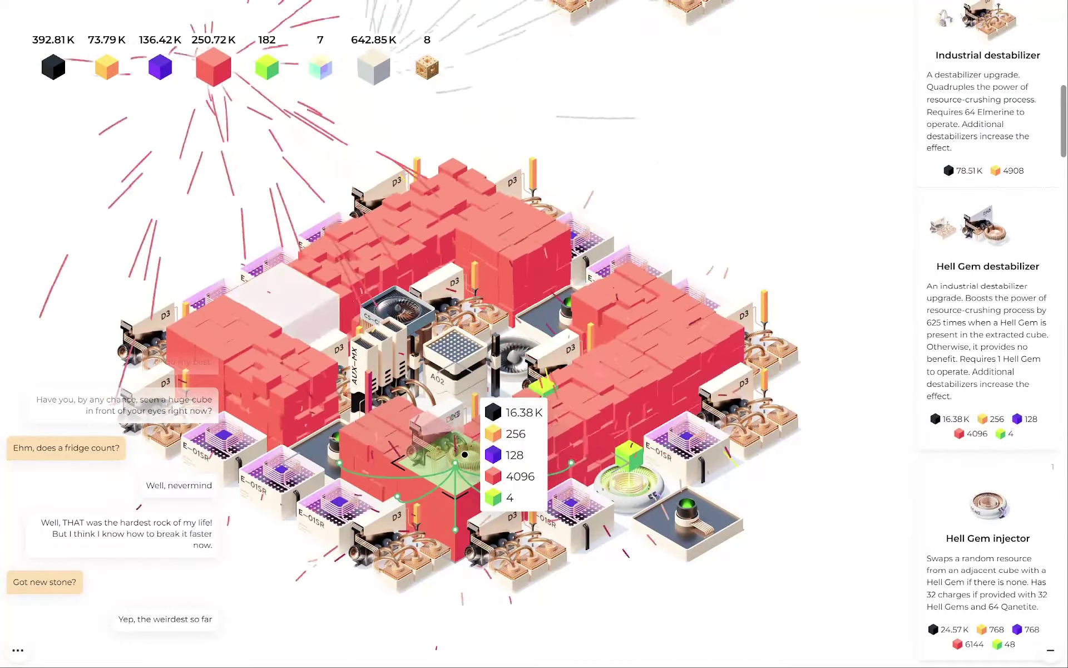
- Place two Hell Gem destabilizers at the ring's front and crush one red cube block
click(465, 455)
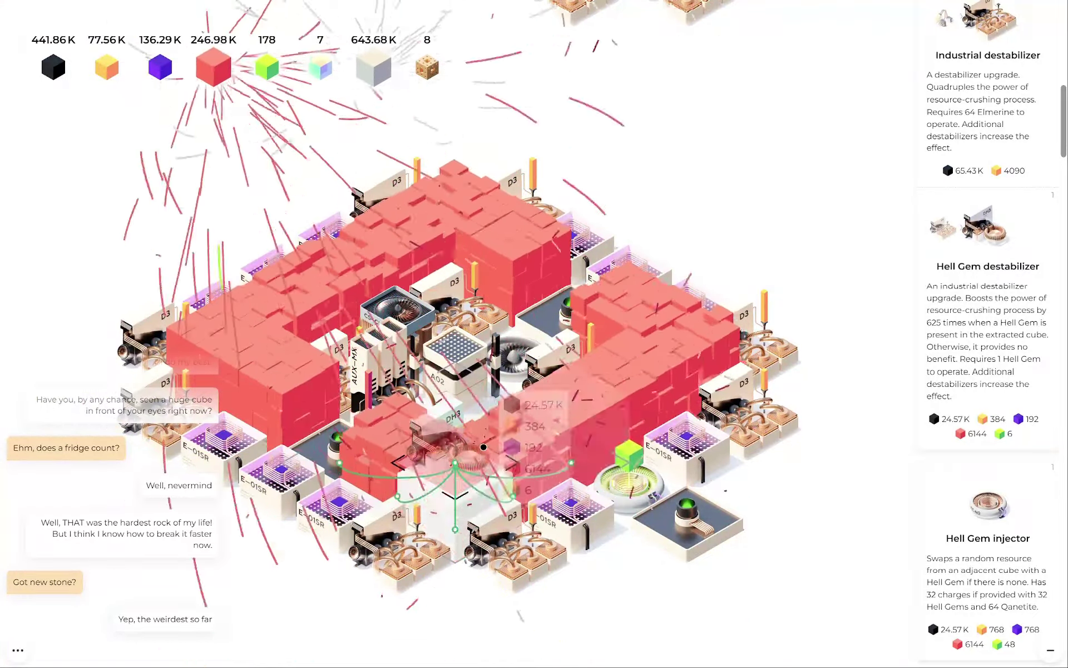
click(589, 388)
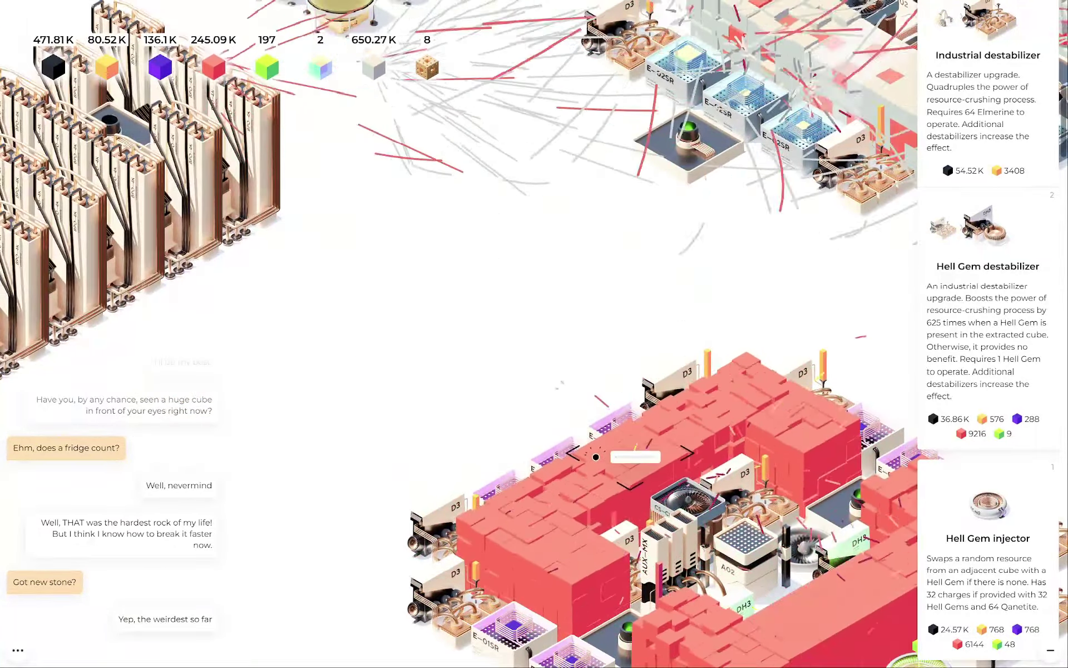
click(596, 457)
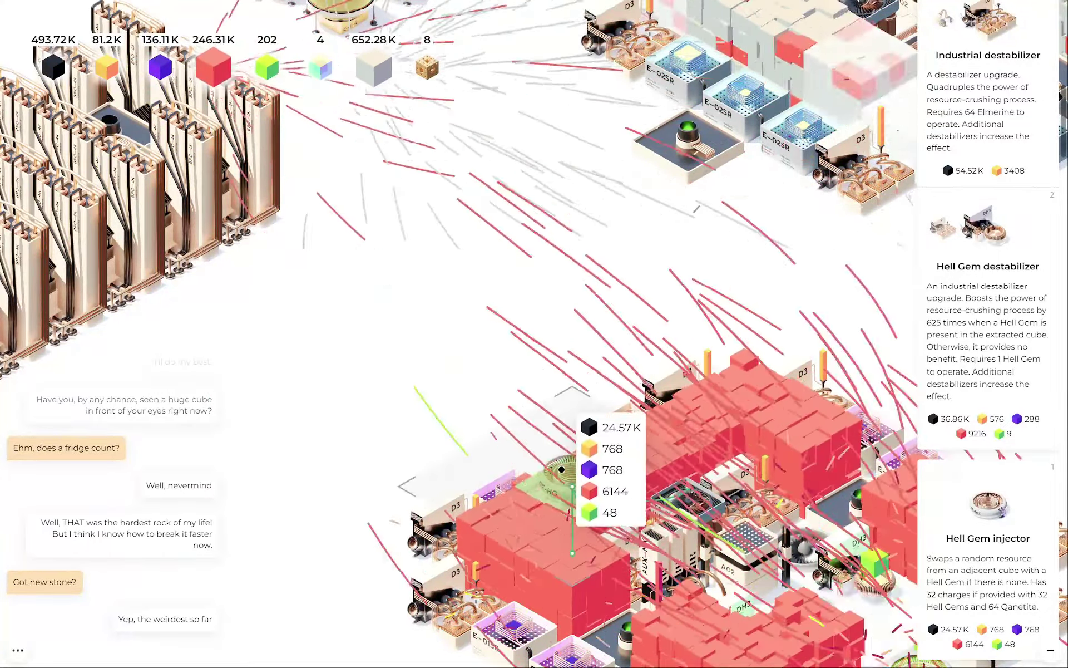
- Place another Hell Gem injector and two Hell Gem destabilizers inside the ring
click(562, 469)
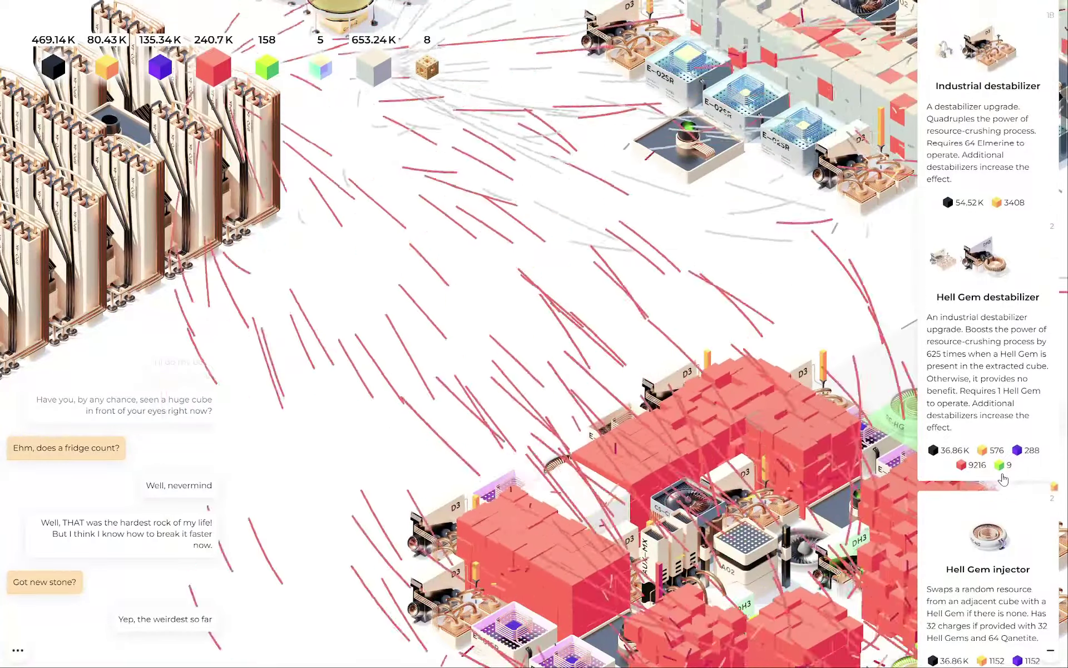
scroll(1004, 478, down, 3)
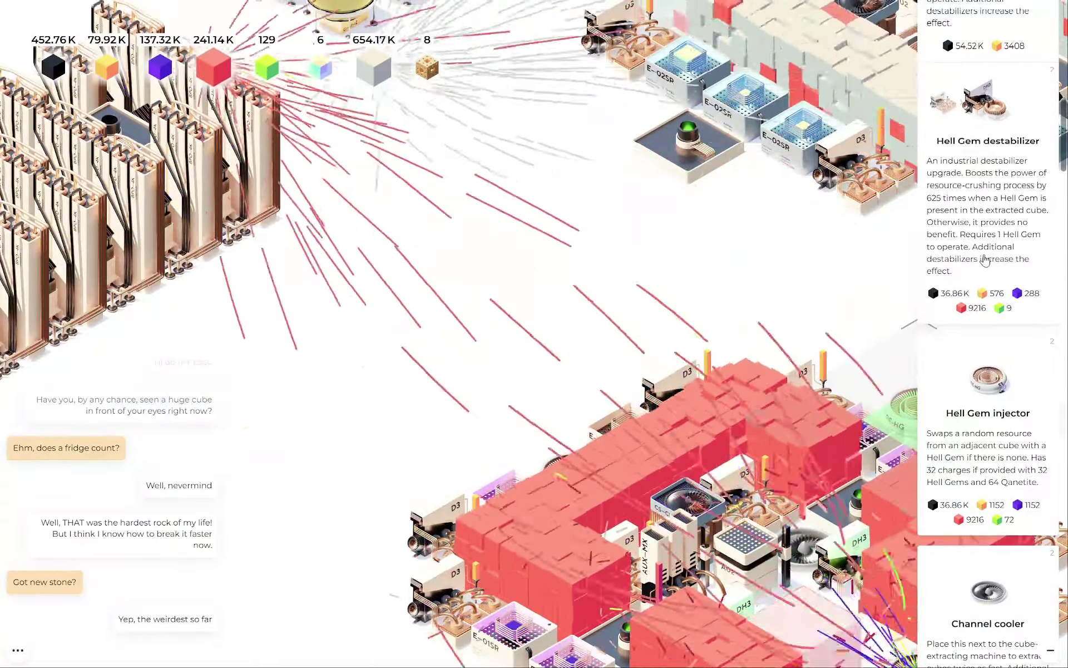
click(512, 507)
click(634, 467)
click(576, 584)
scroll(983, 472, down, 3)
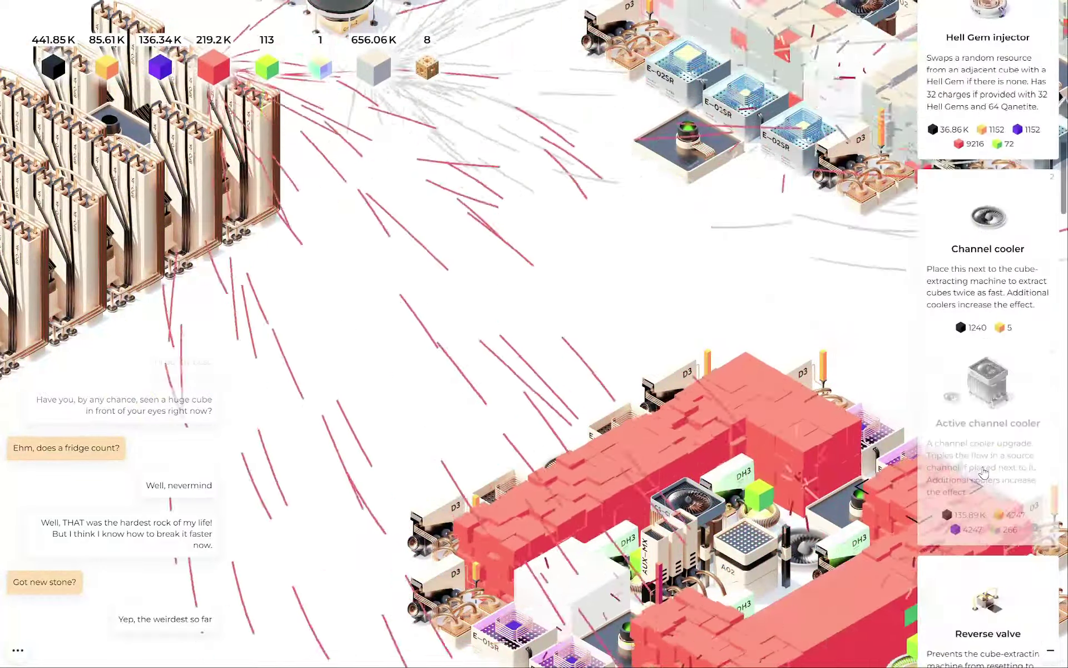
scroll(983, 471, down, 3)
scroll(983, 472, down, 3)
scroll(984, 471, down, 3)
scroll(983, 472, down, 3)
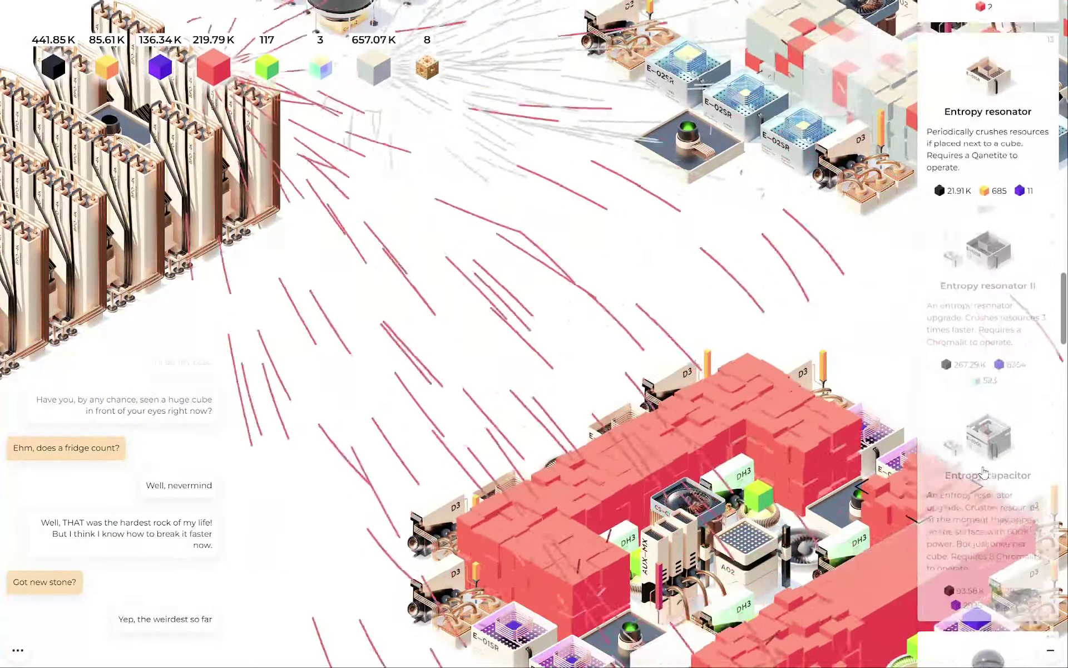
scroll(983, 471, down, 3)
scroll(983, 472, down, 3)
scroll(985, 472, down, 3)
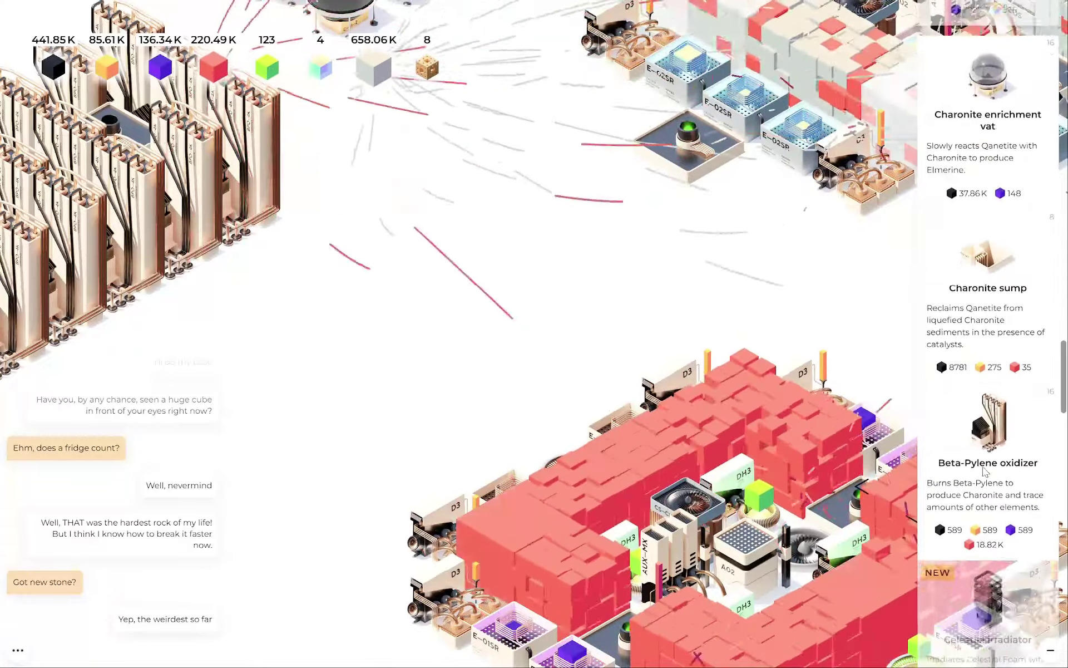
scroll(985, 472, down, 3)
scroll(985, 472, down, 3)
scroll(985, 471, down, 2)
scroll(985, 472, down, 3)
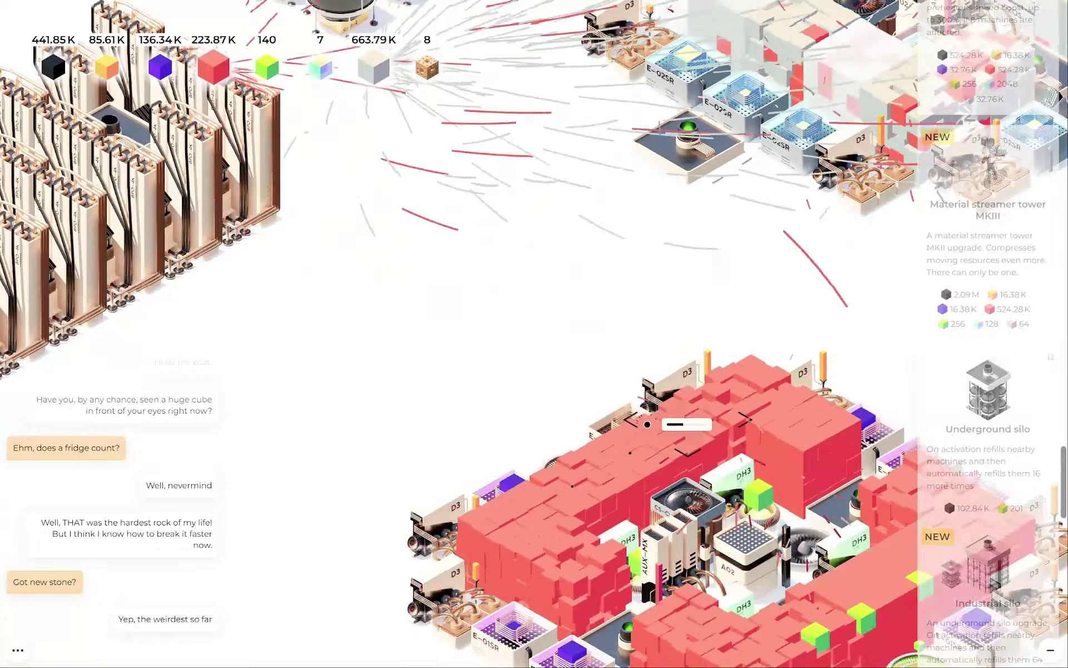
- Survey the base, panning over the dome complex to the factory area and beyond
drag(585, 388, 498, 327)
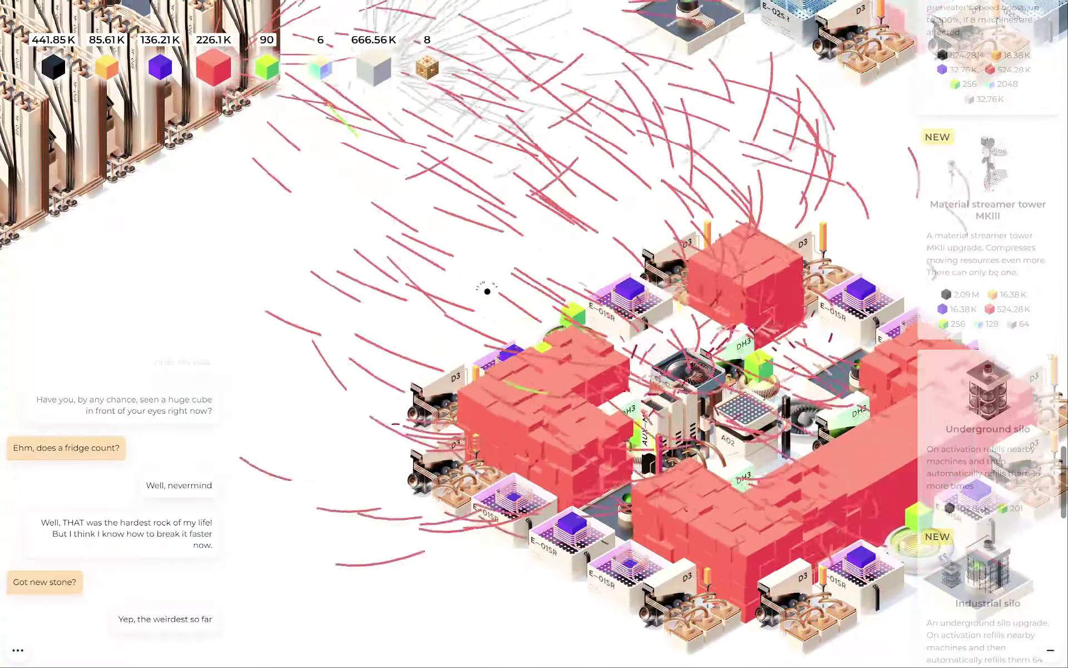
mouse_move(530, 306)
mouse_down()
mouse_move(497, 487)
mouse_move(584, 251)
mouse_up()
drag(334, 250, 426, 371)
mouse_move(594, 250)
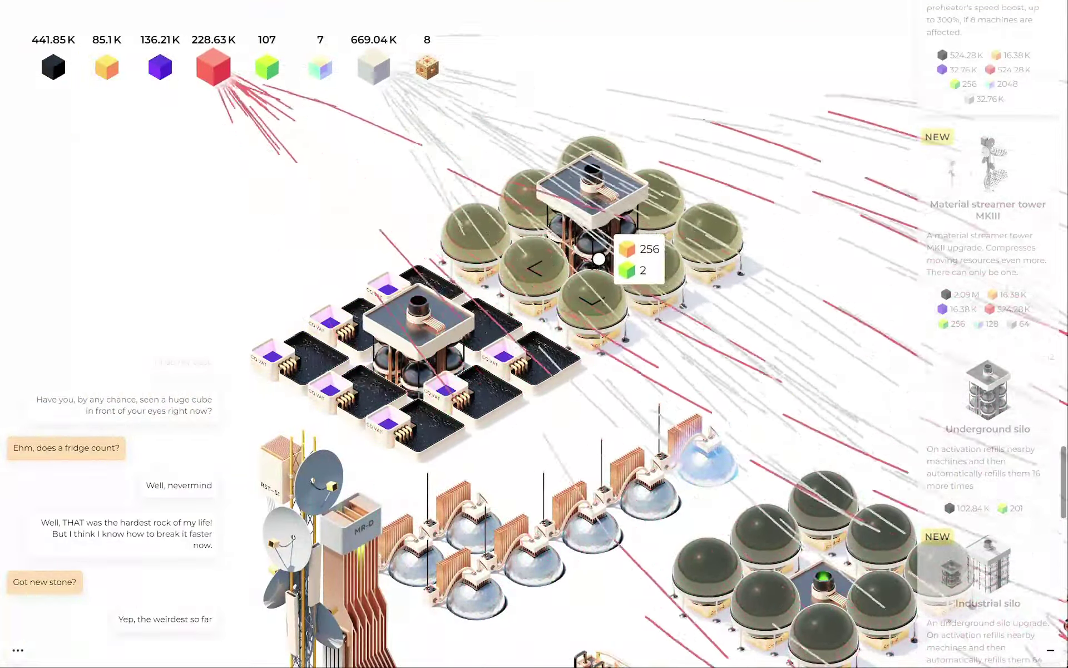
drag(713, 428, 250, 209)
drag(584, 501, 584, 335)
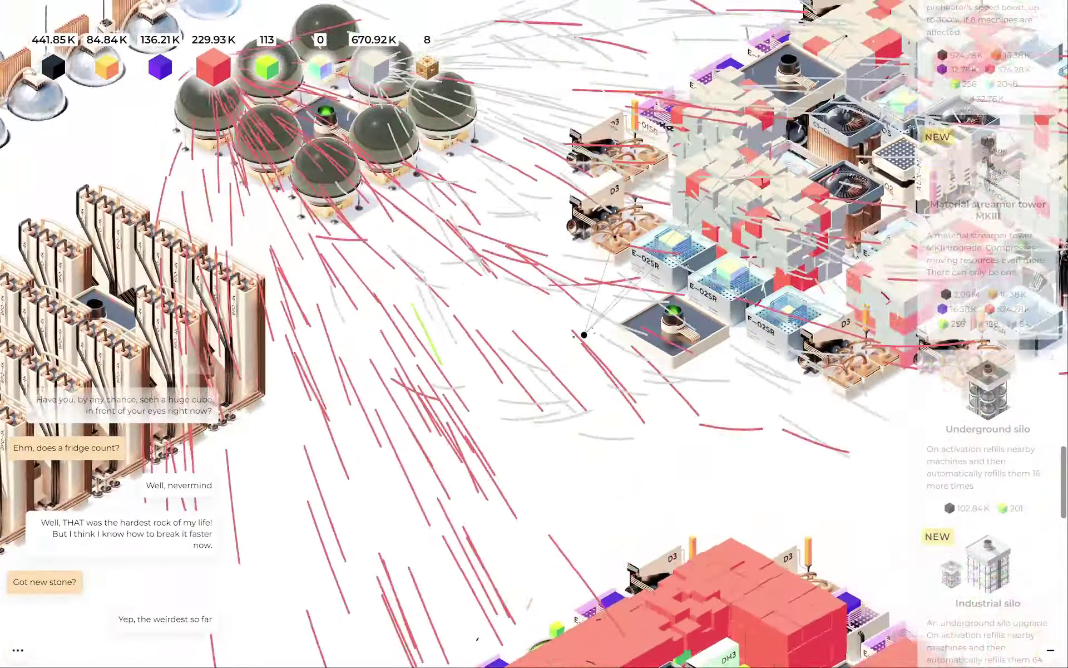
scroll(584, 334, down, 3)
drag(585, 251, 634, 476)
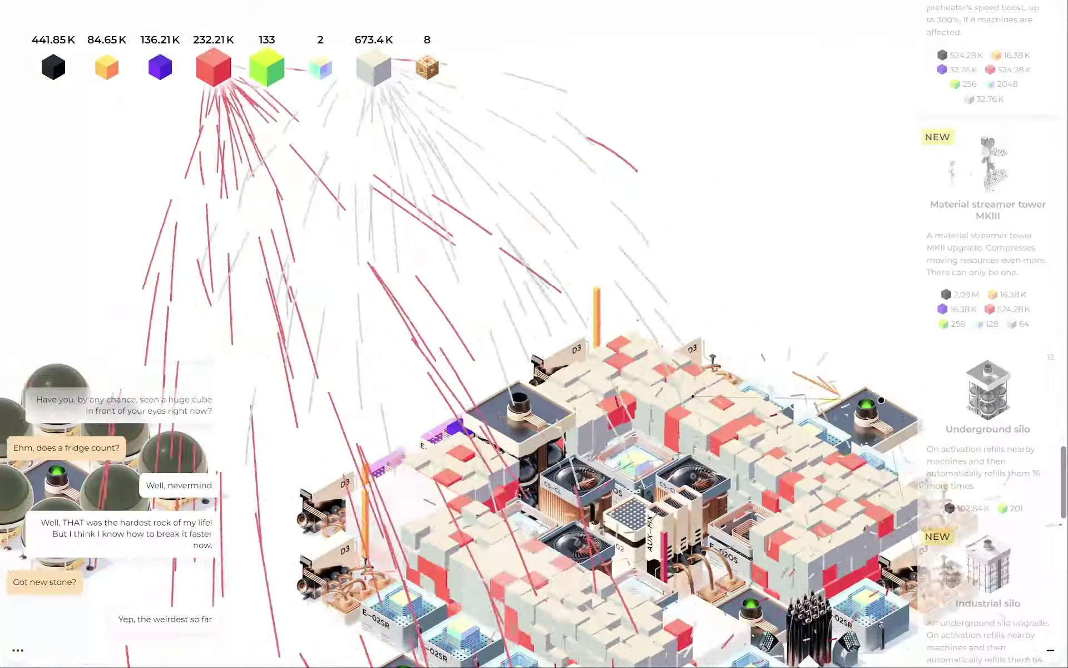
drag(846, 371, 585, 209)
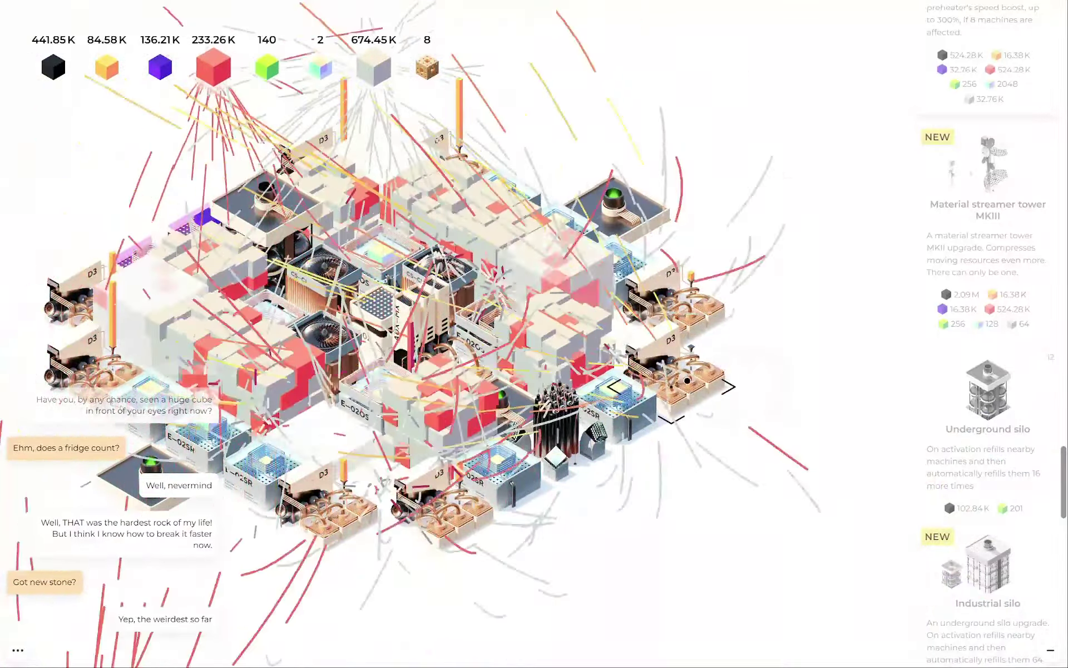
mouse_move(834, 432)
mouse_down()
mouse_move(531, 469)
mouse_move(415, 241)
mouse_up()
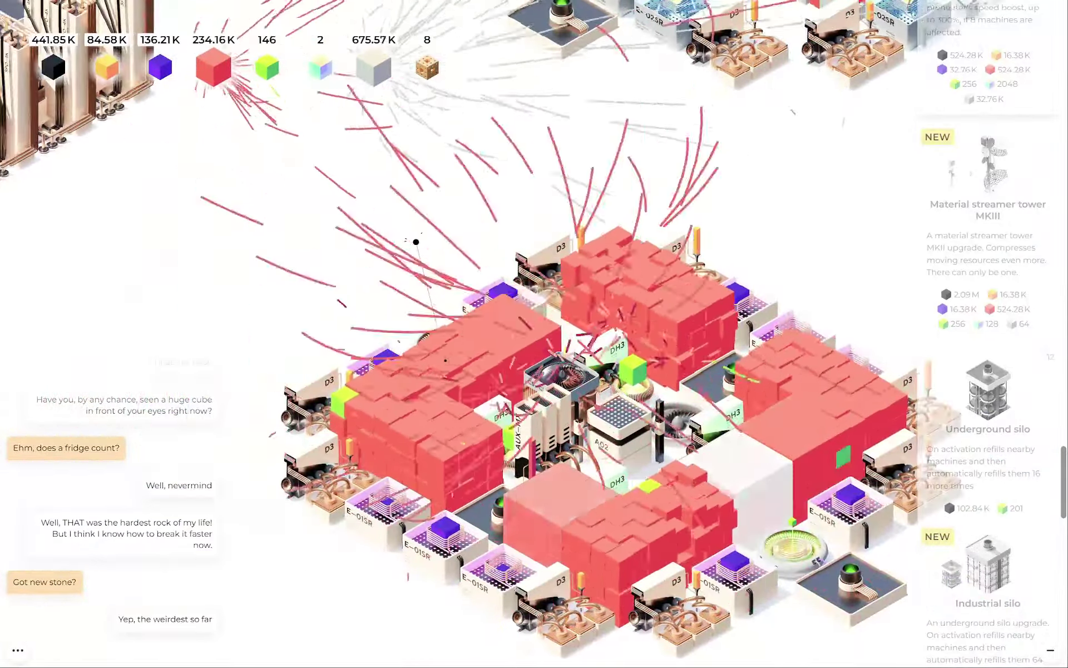
mouse_move(161, 67)
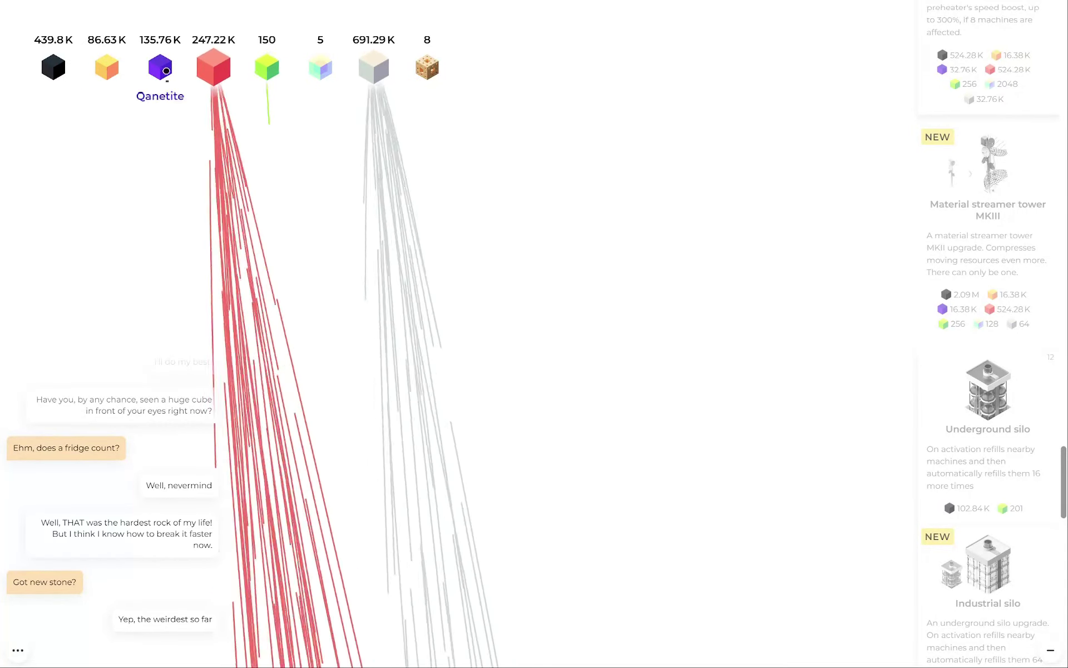
mouse_move(453, 83)
mouse_down()
mouse_move(453, 321)
mouse_move(534, 364)
mouse_up()
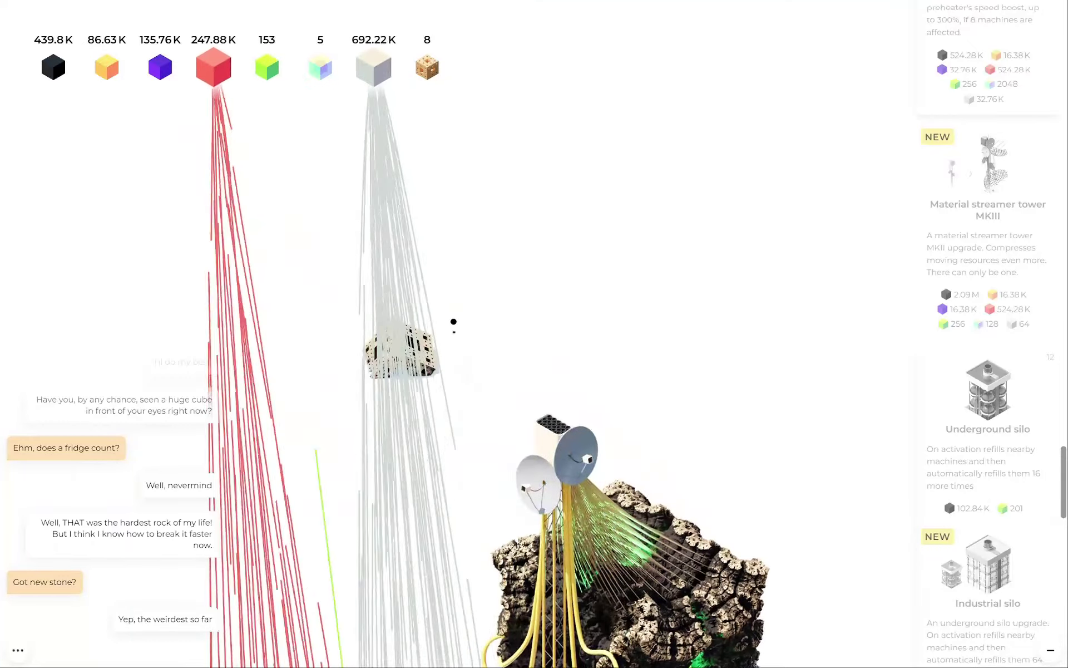
click(453, 321)
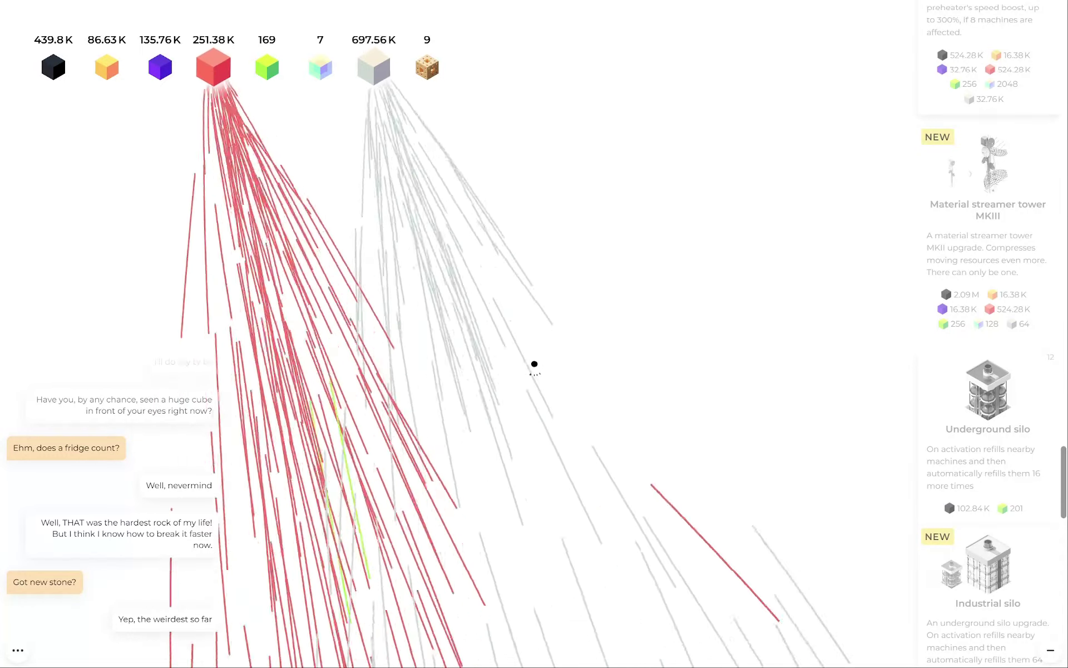
scroll(535, 364, up, 5)
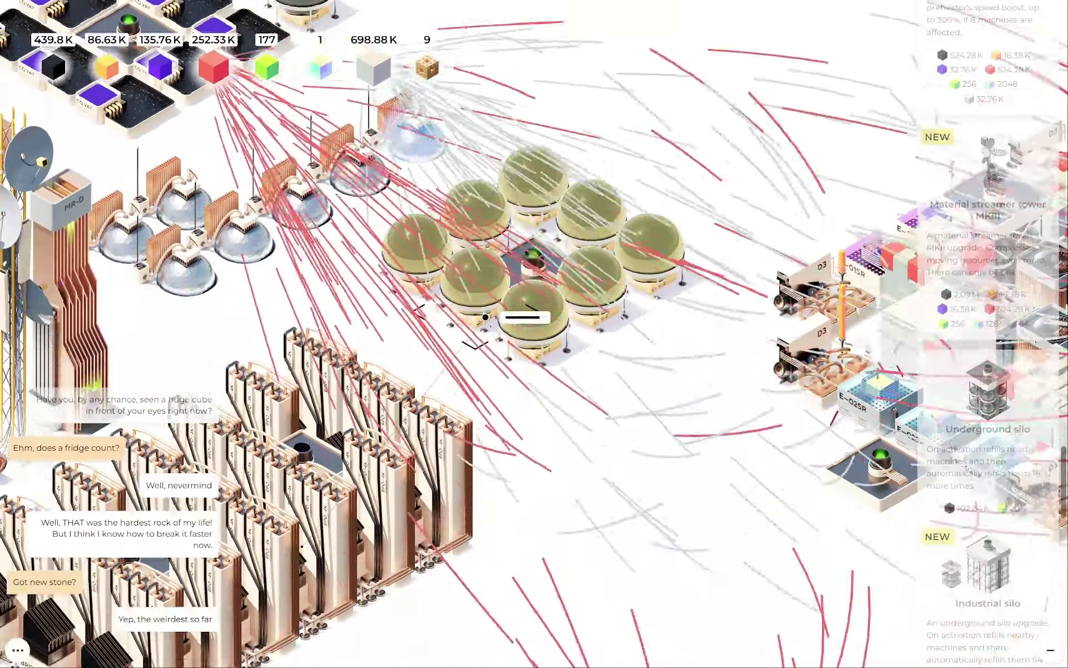
- Pan around the red cube complex and activate the building at its lower right
drag(488, 317, 488, 117)
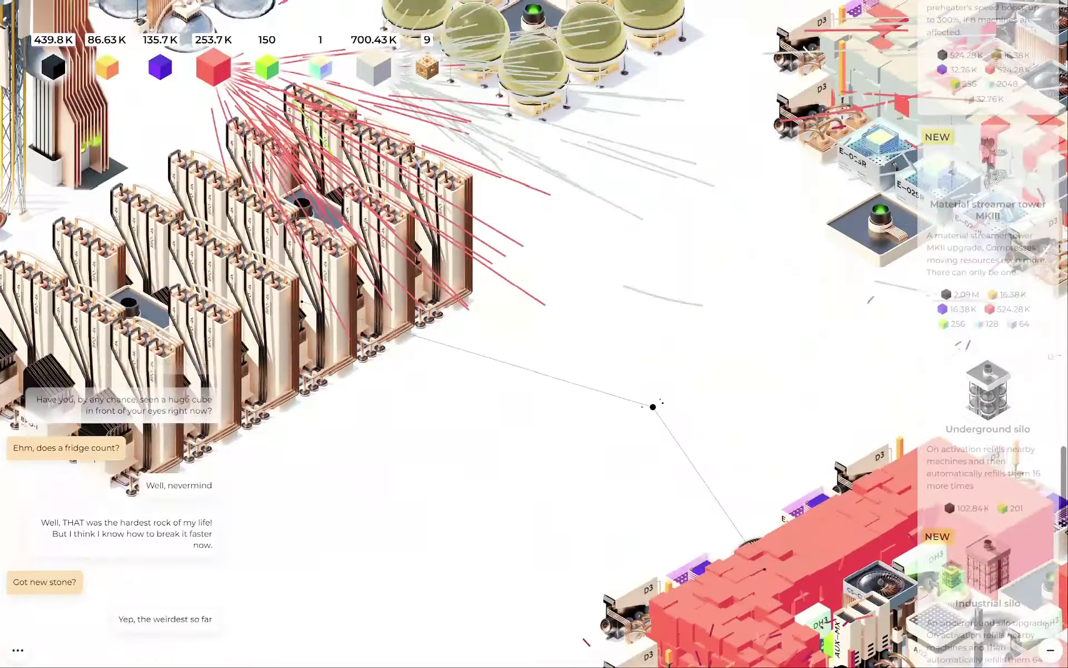
drag(652, 400, 418, 167)
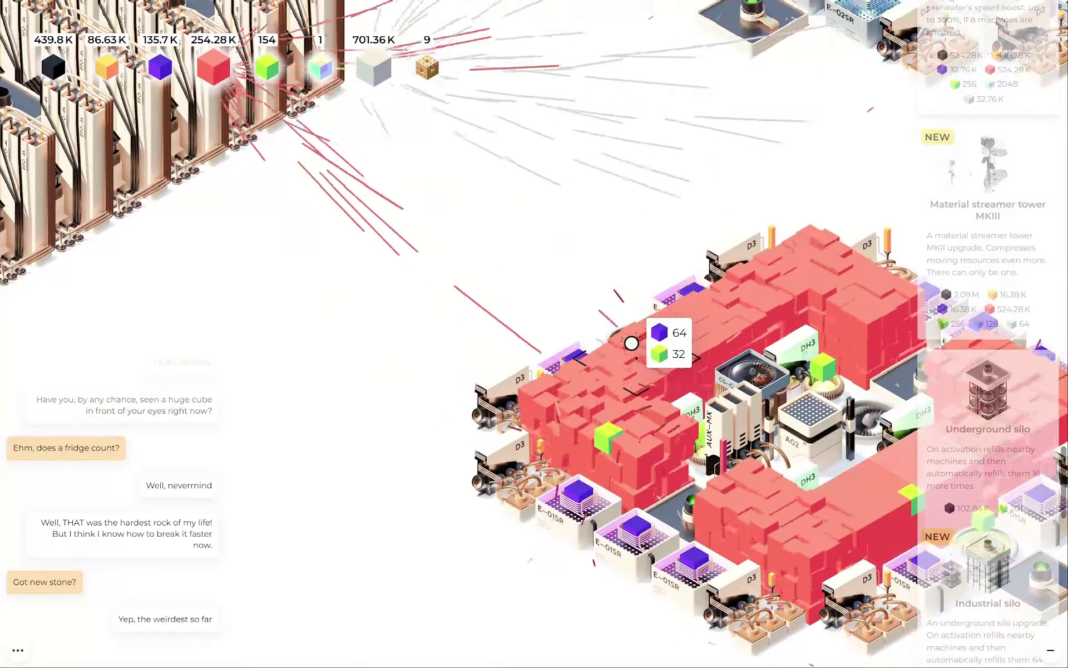
drag(631, 342, 335, 217)
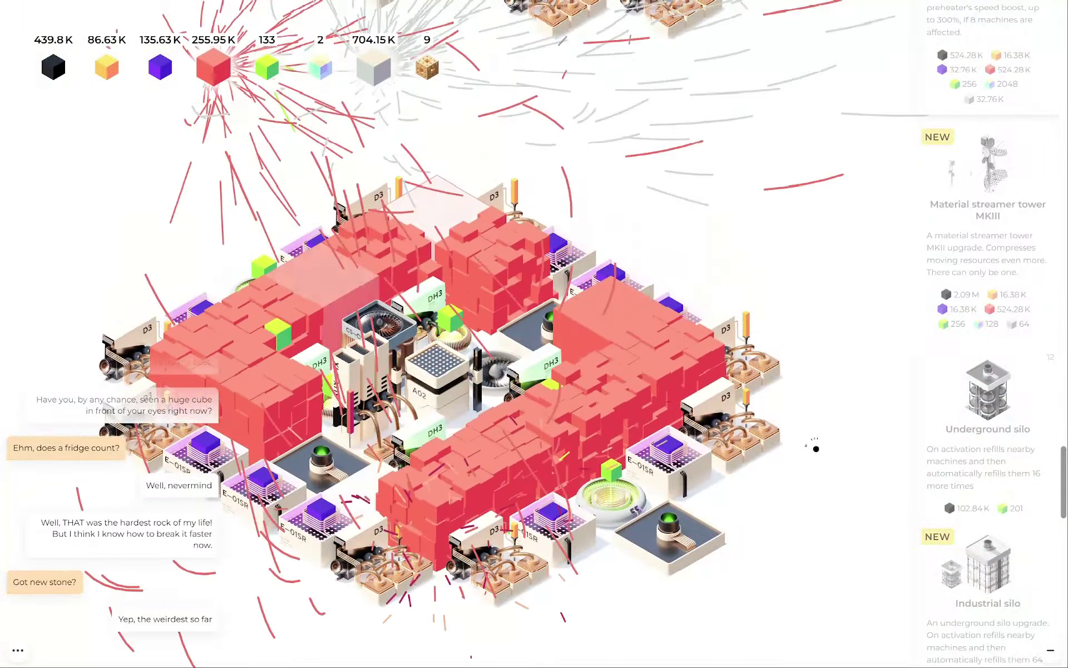
mouse_move(771, 125)
mouse_down()
mouse_move(683, 439)
mouse_move(843, 482)
mouse_up()
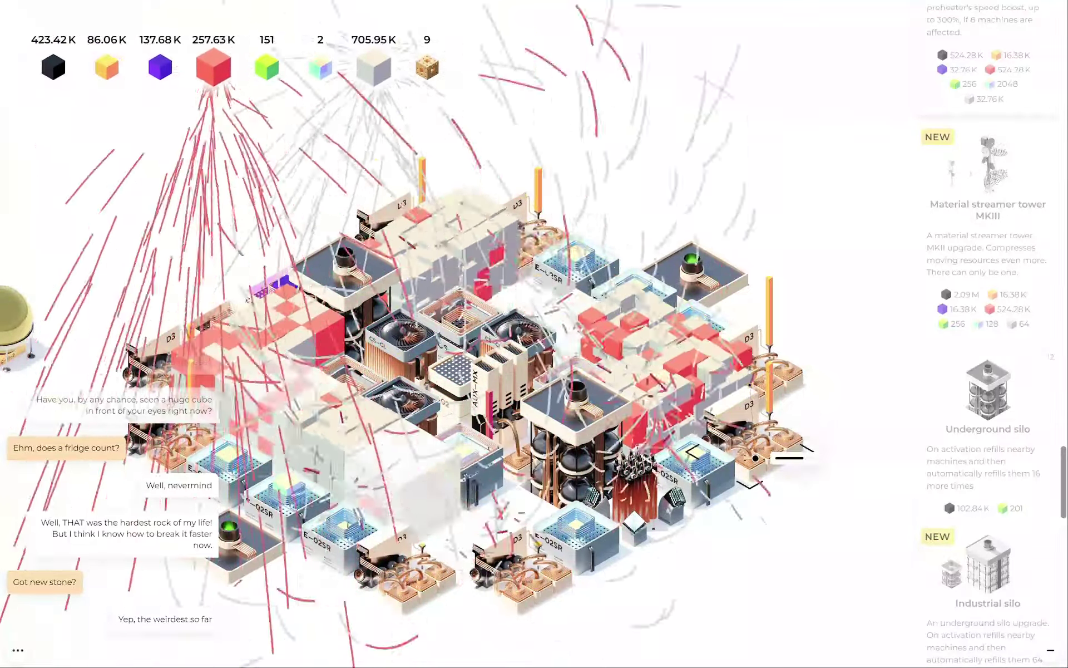
drag(790, 365, 668, 381)
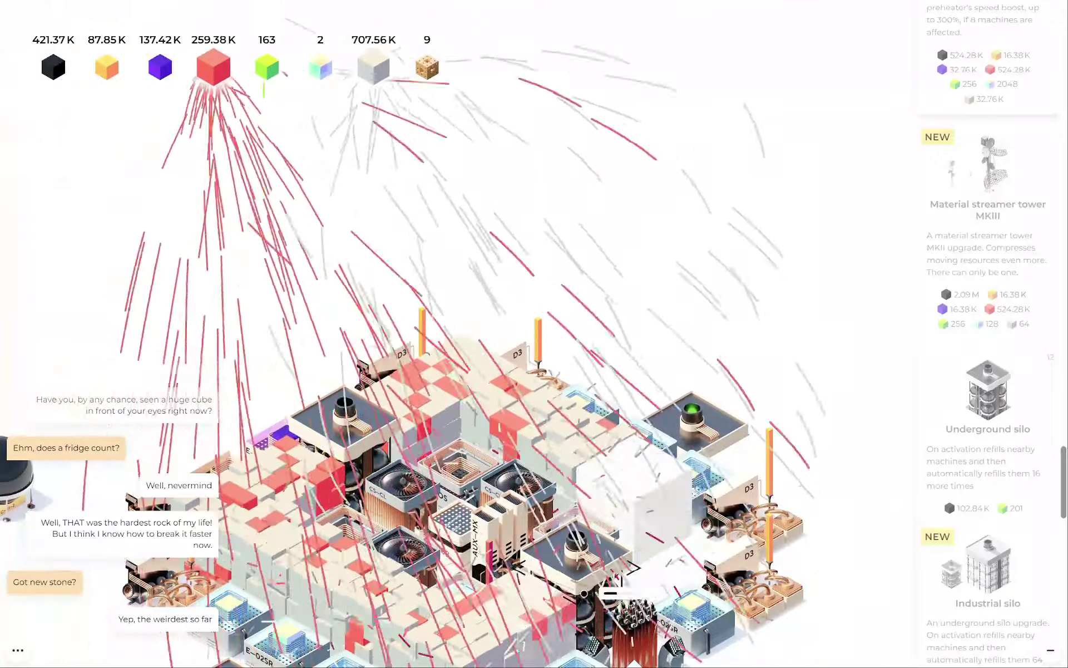
drag(577, 636, 589, 525)
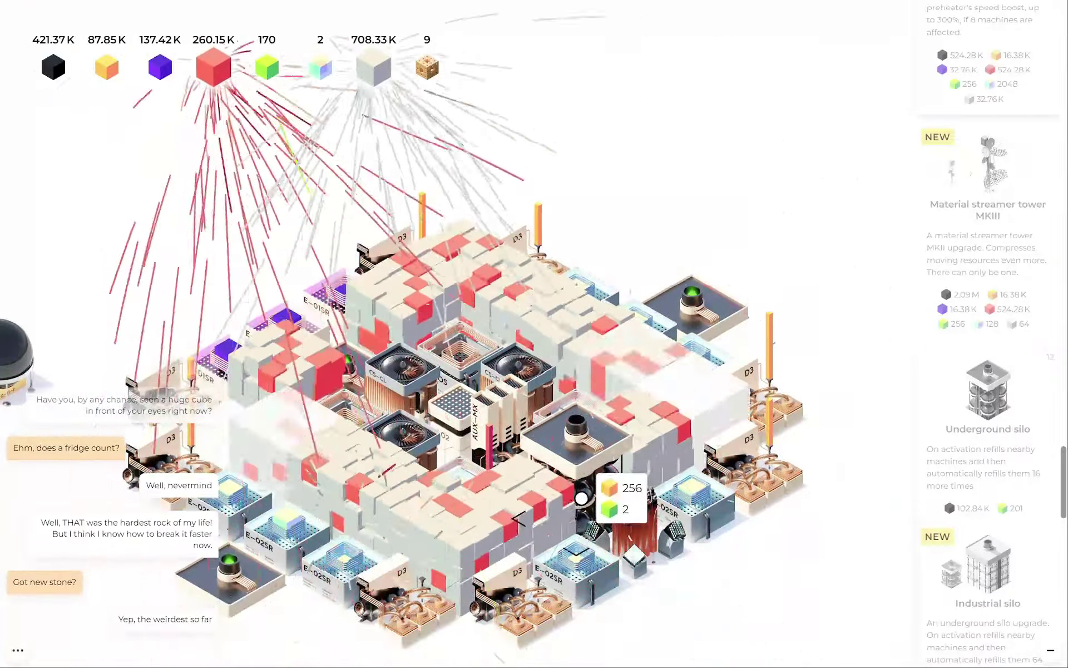
click(590, 526)
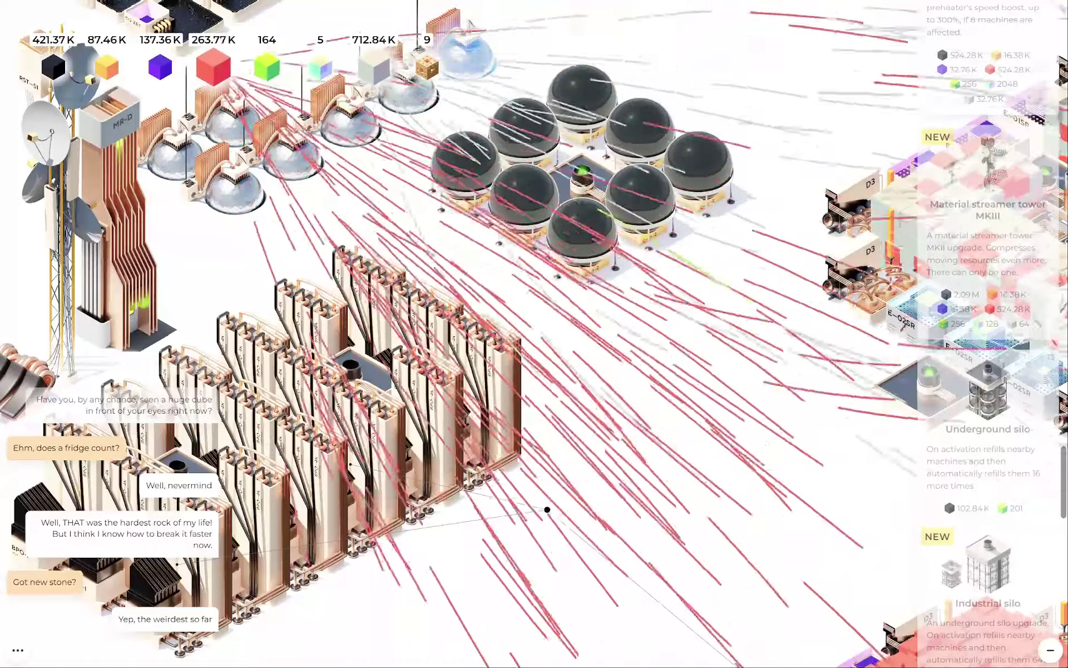
- Pan with the D, S and A keys past the grey complex to the red-block ring
key(d)
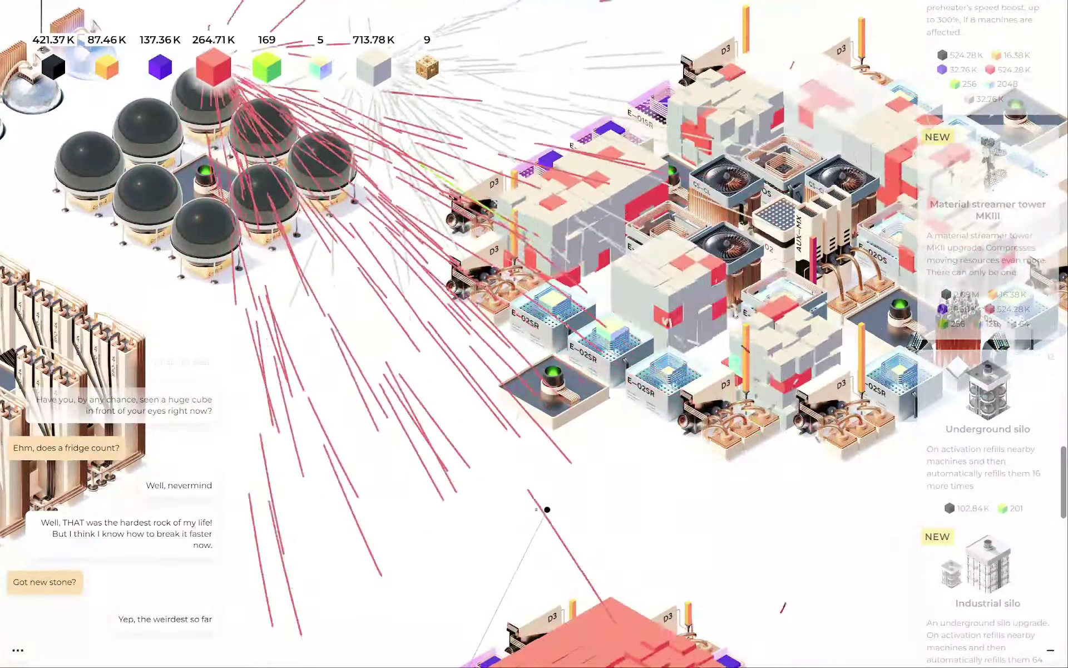
key(d)
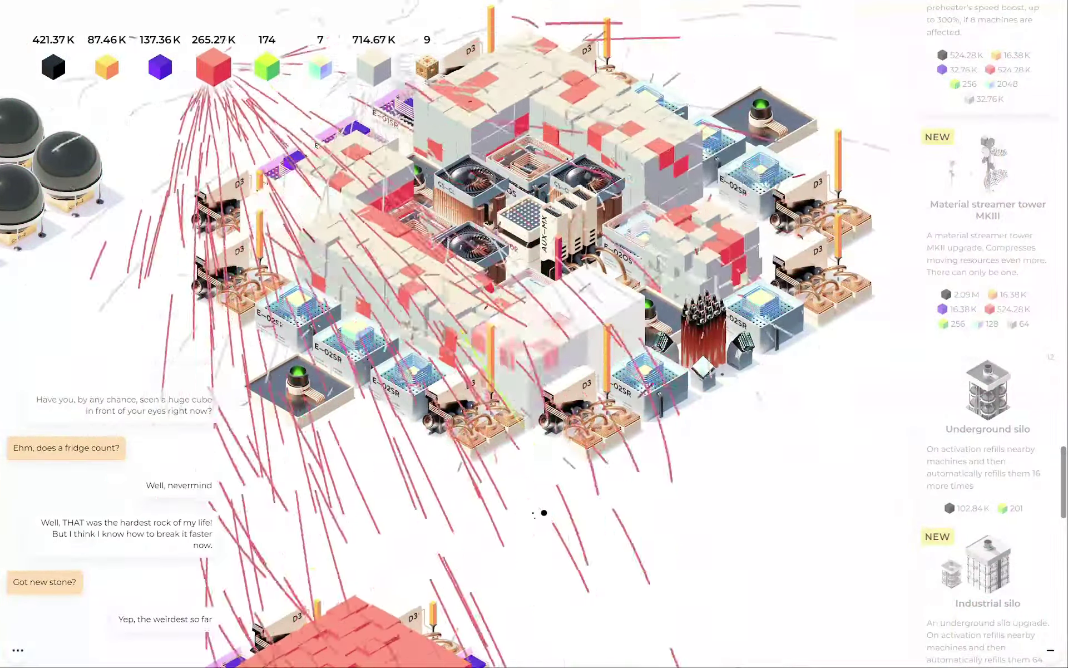
key(s)
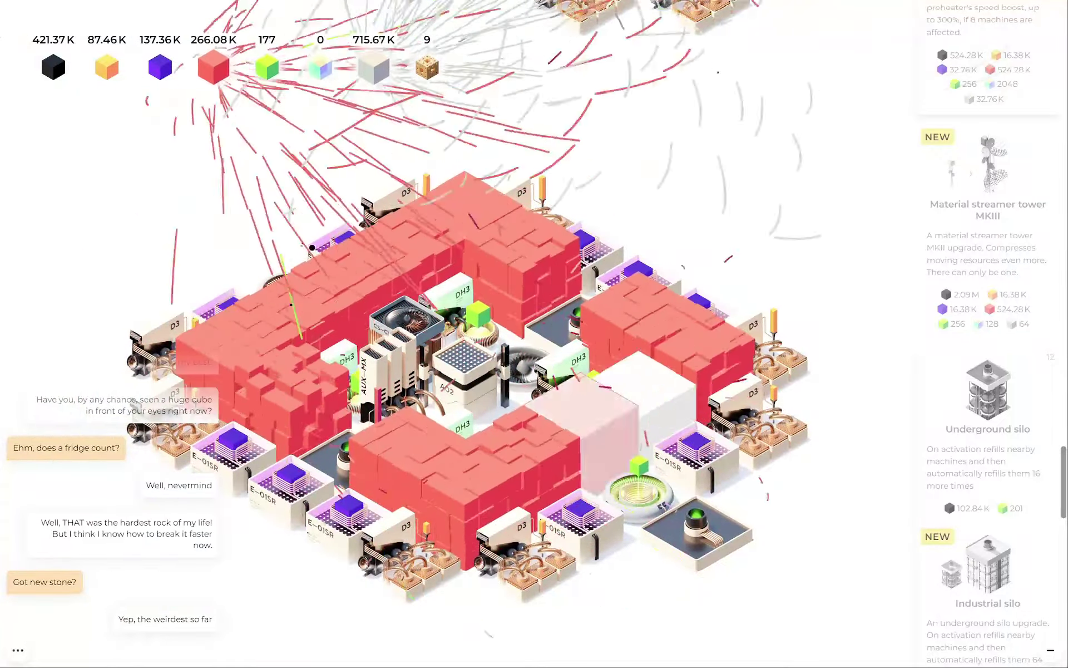
key(a)
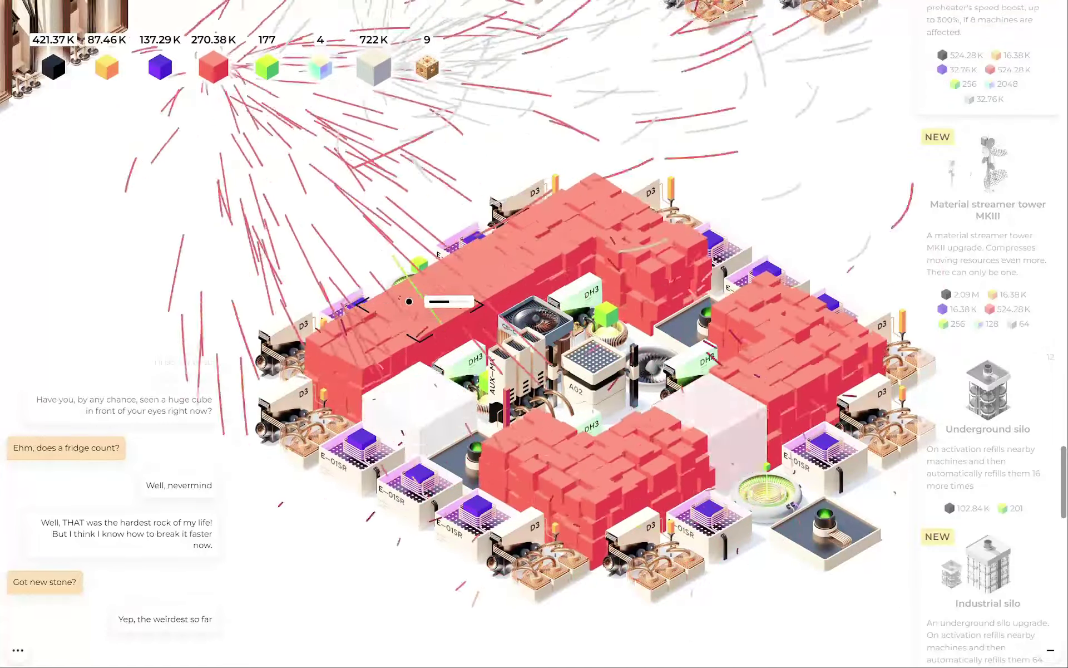
scroll(1020, 304, up, 5)
scroll(1020, 304, up, 5)
scroll(1020, 305, up, 4)
scroll(1019, 303, up, 4)
scroll(1020, 304, up, 4)
scroll(1020, 305, up, 4)
scroll(1021, 304, up, 4)
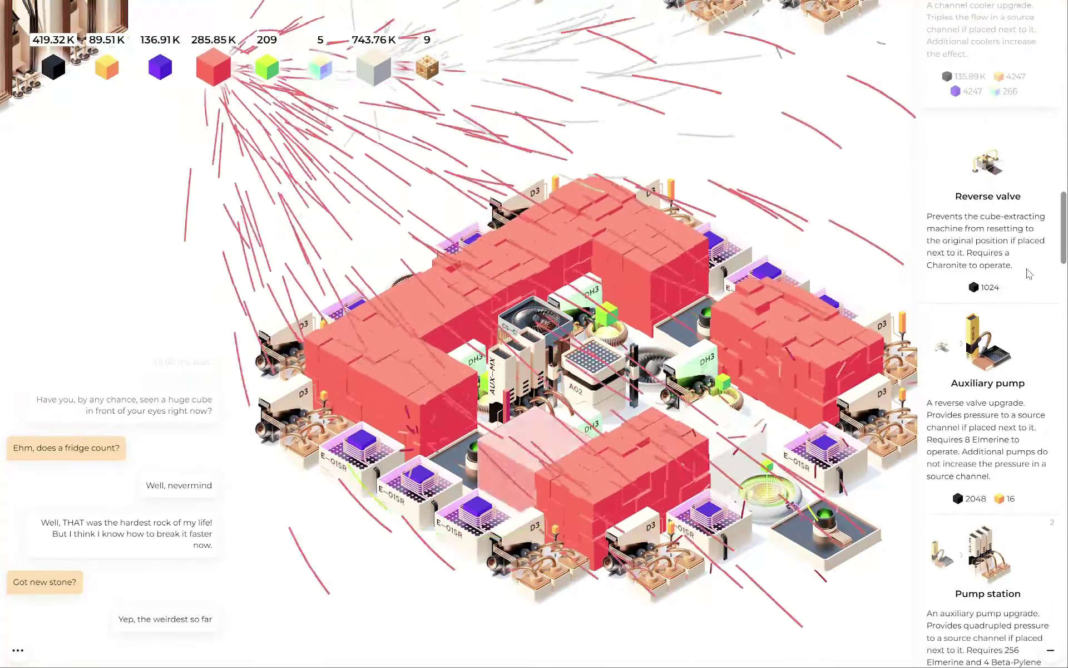
scroll(1001, 424, up, 3)
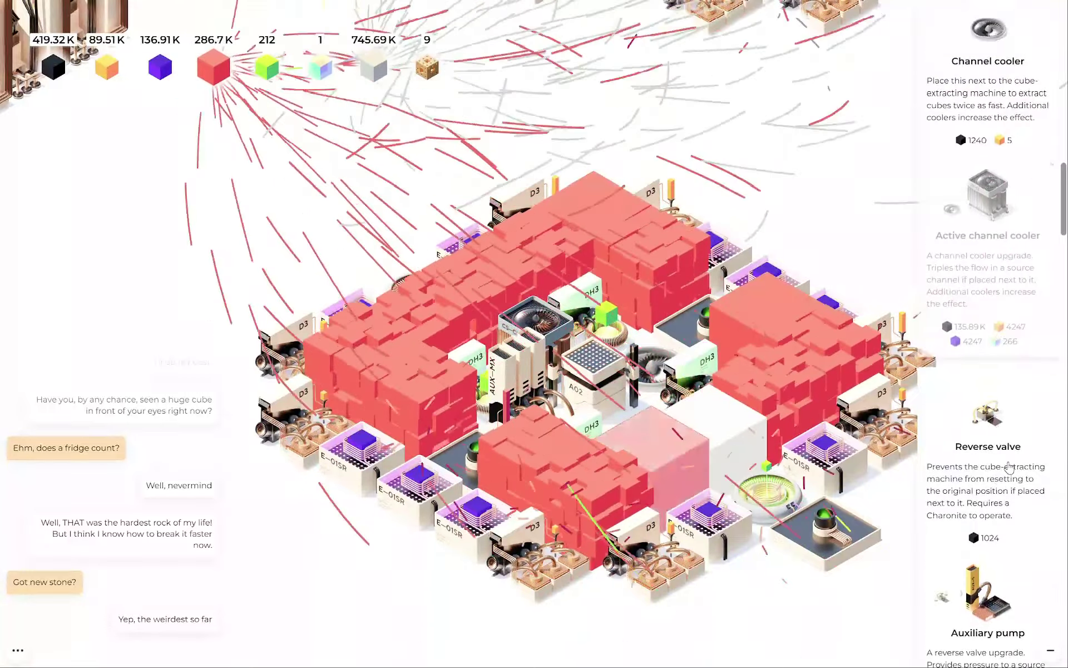
scroll(1007, 466, down, 5)
scroll(1007, 465, down, 5)
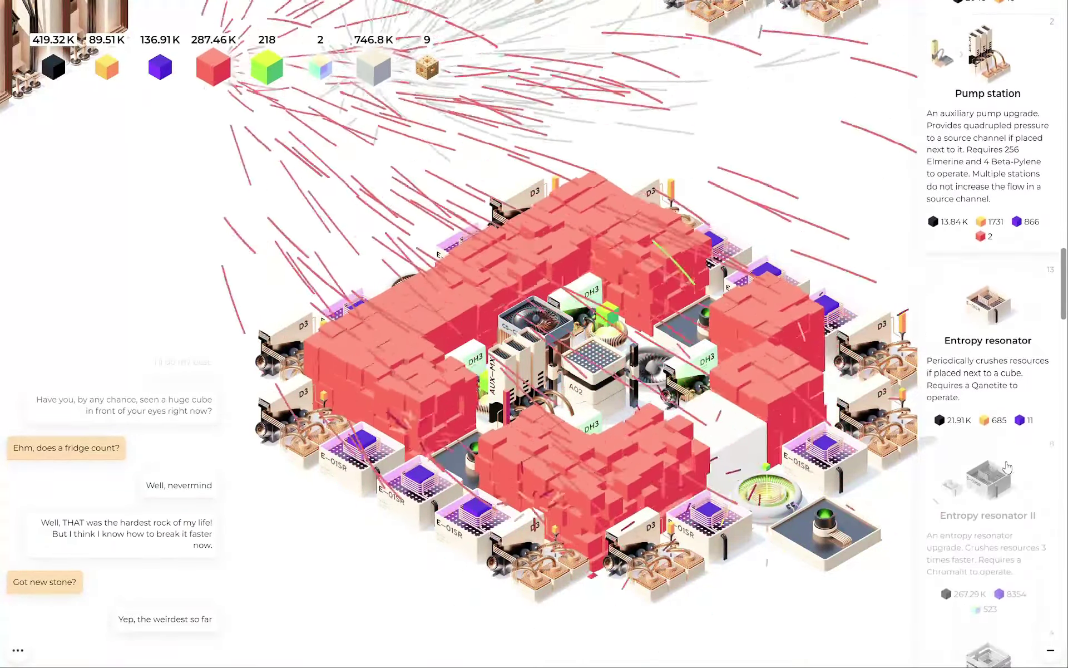
scroll(1007, 465, down, 3)
scroll(1007, 466, down, 3)
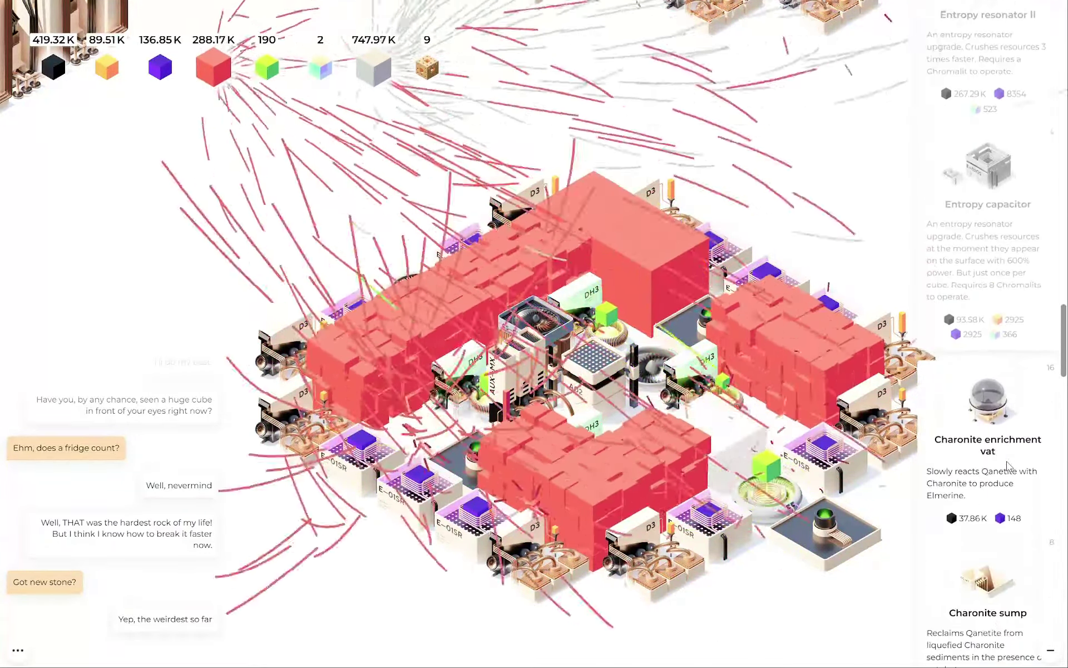
scroll(1006, 465, down, 3)
drag(585, 375, 828, 464)
drag(418, 167, 651, 518)
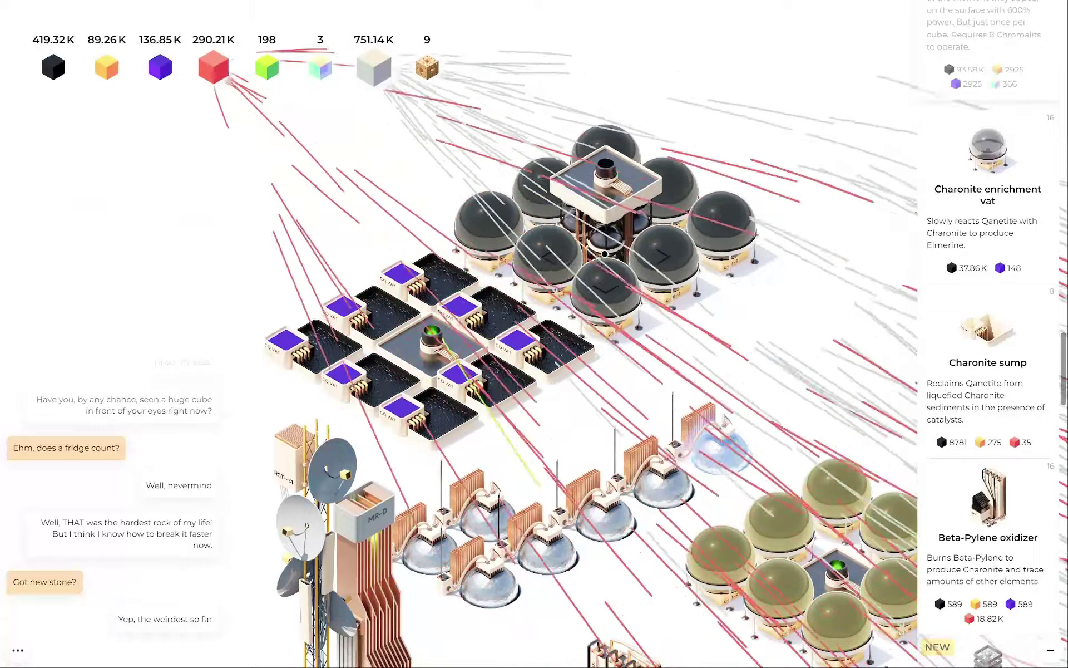
drag(626, 460, 426, 267)
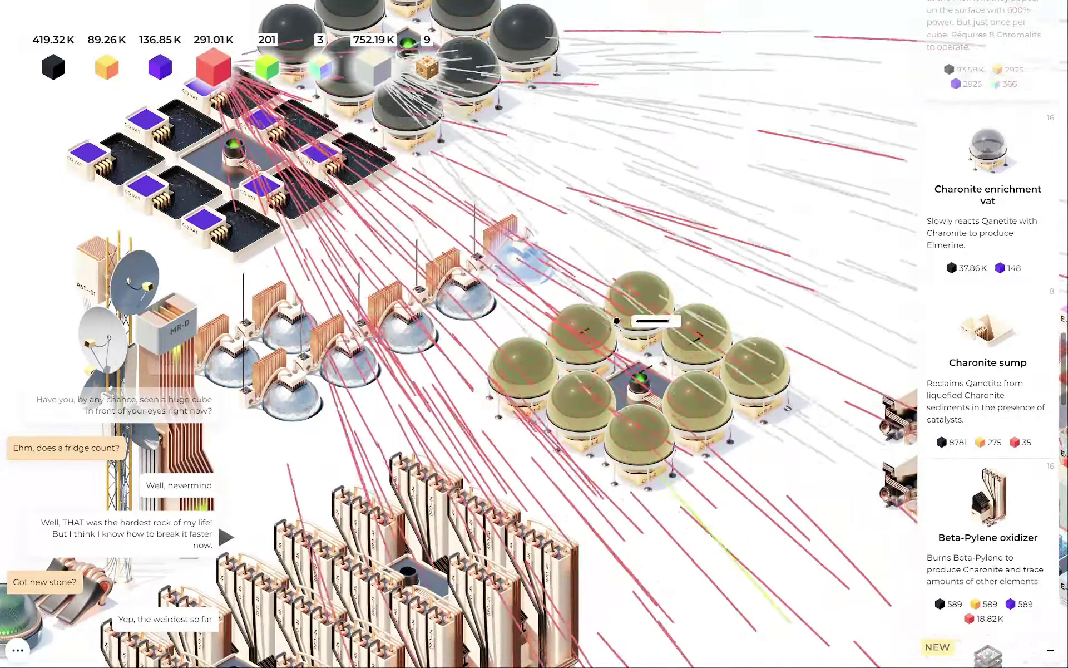
drag(645, 461, 518, 275)
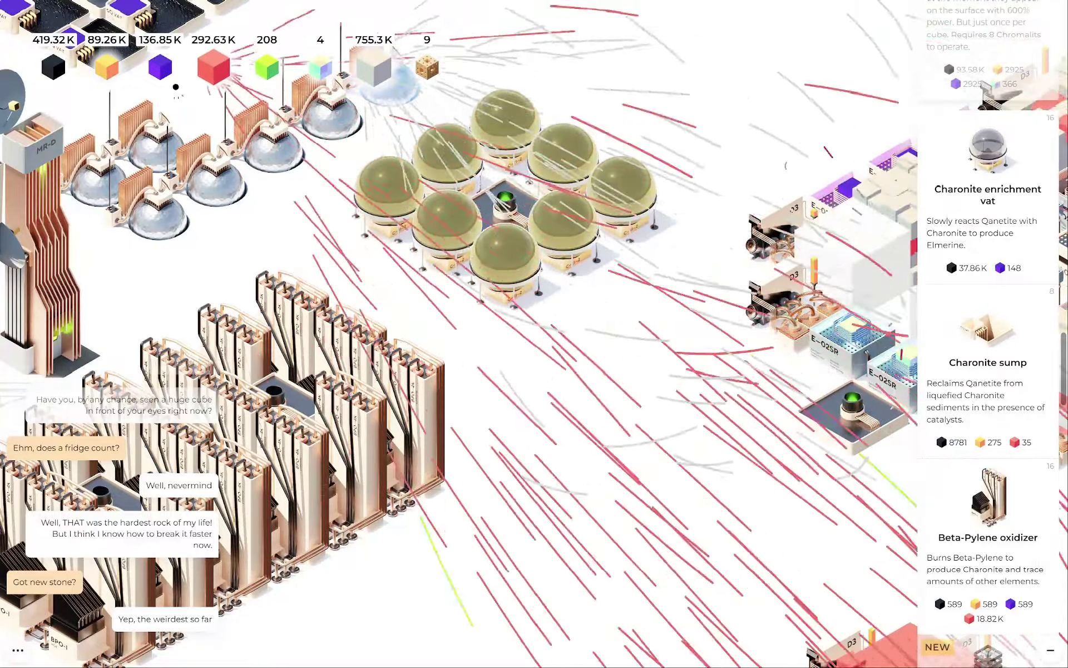
scroll(476, 464, down, 3)
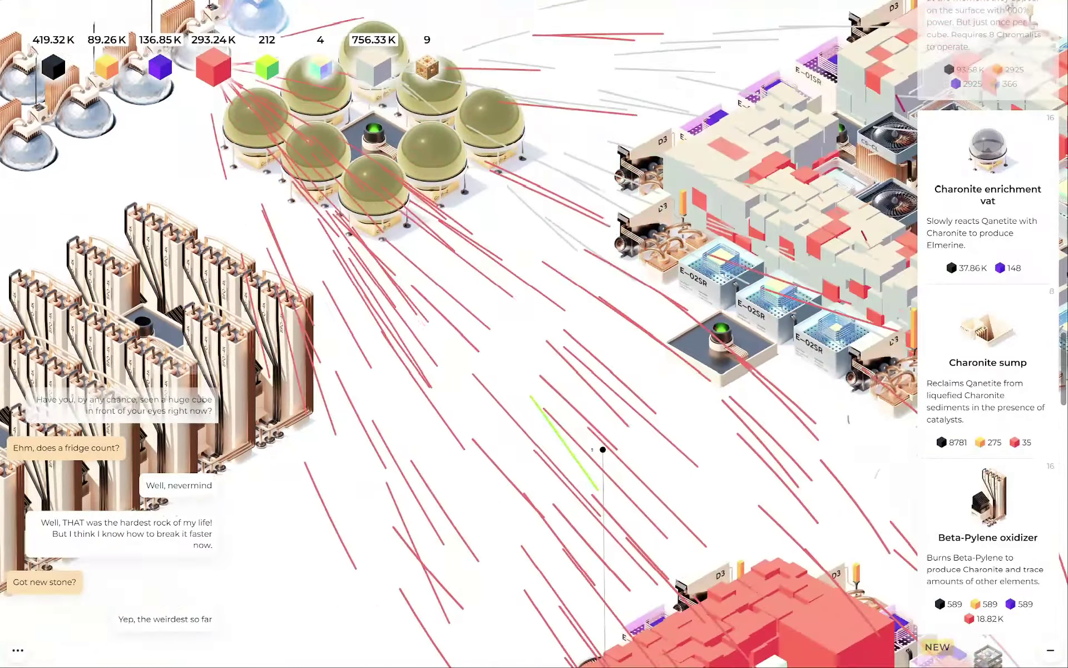
drag(476, 464, 350, 317)
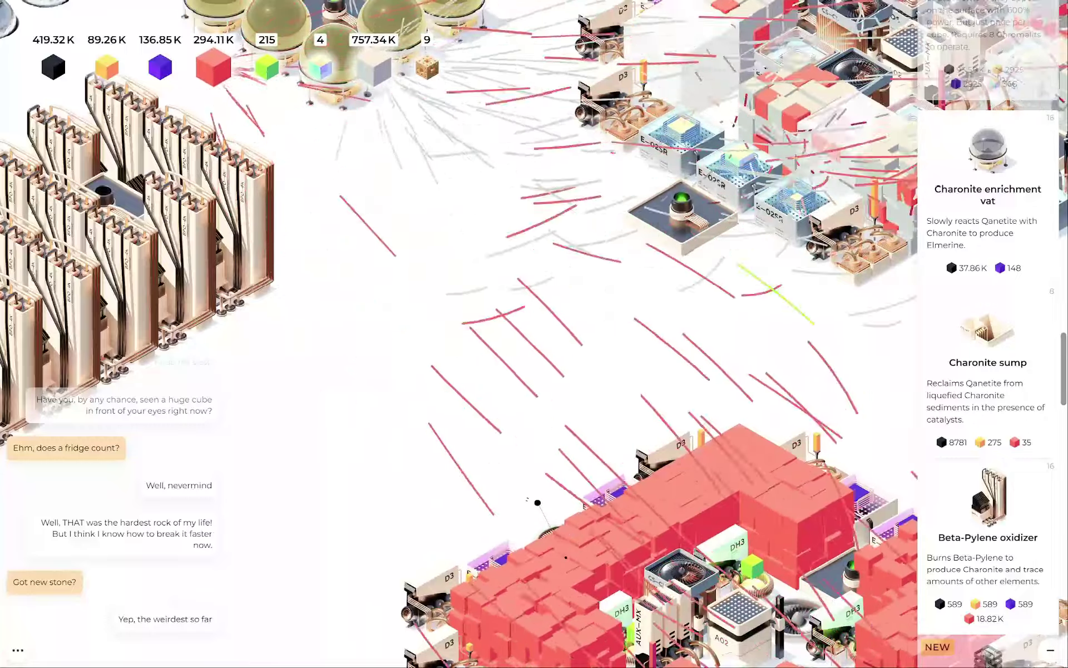
drag(517, 437, 417, 251)
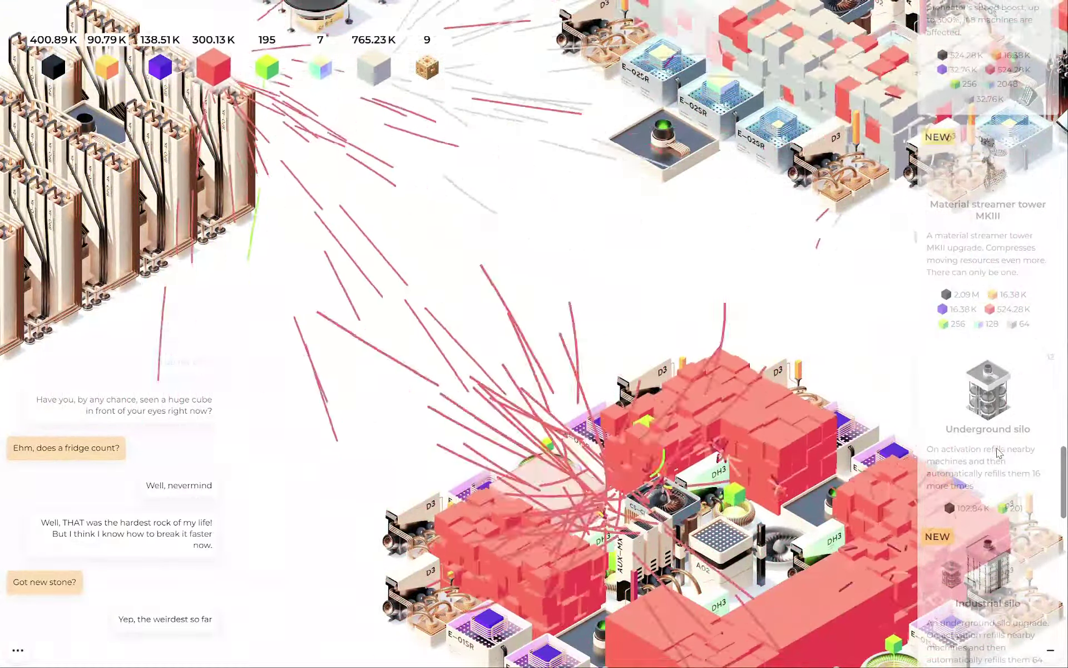
- Place an Underground silo beside the red-block ring, then crush one of its red clusters
click(998, 453)
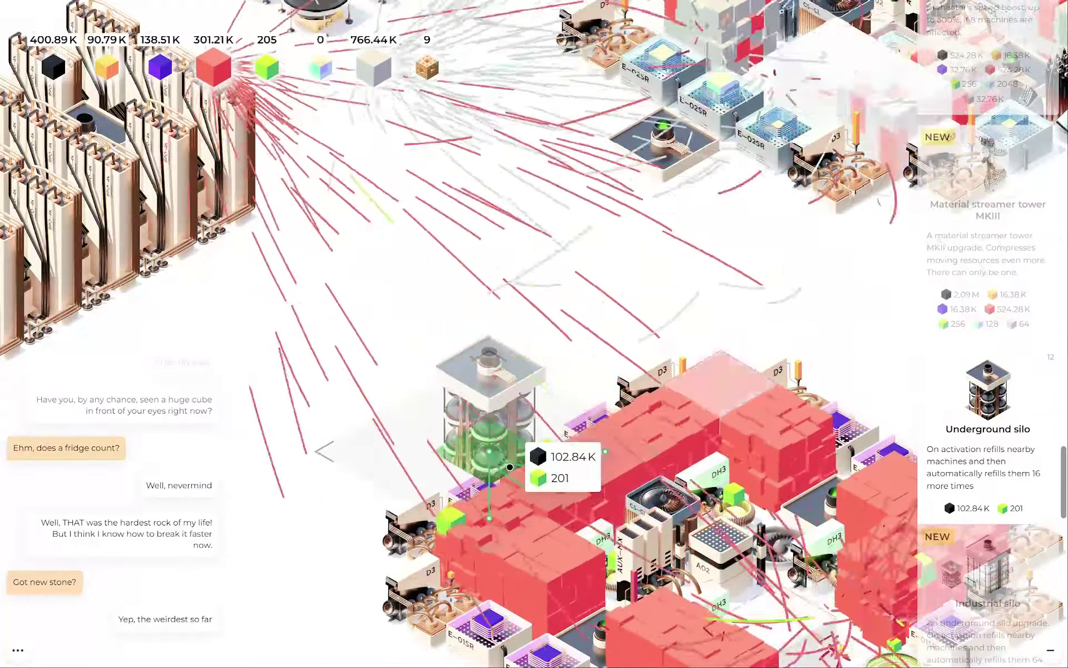
click(492, 418)
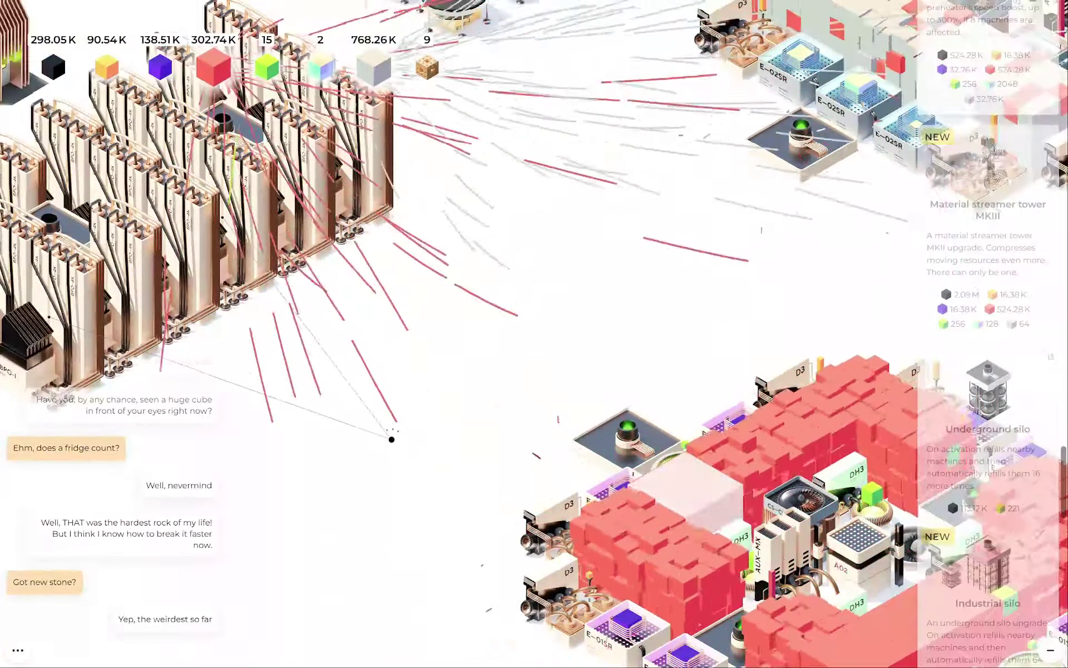
drag(374, 442, 399, 464)
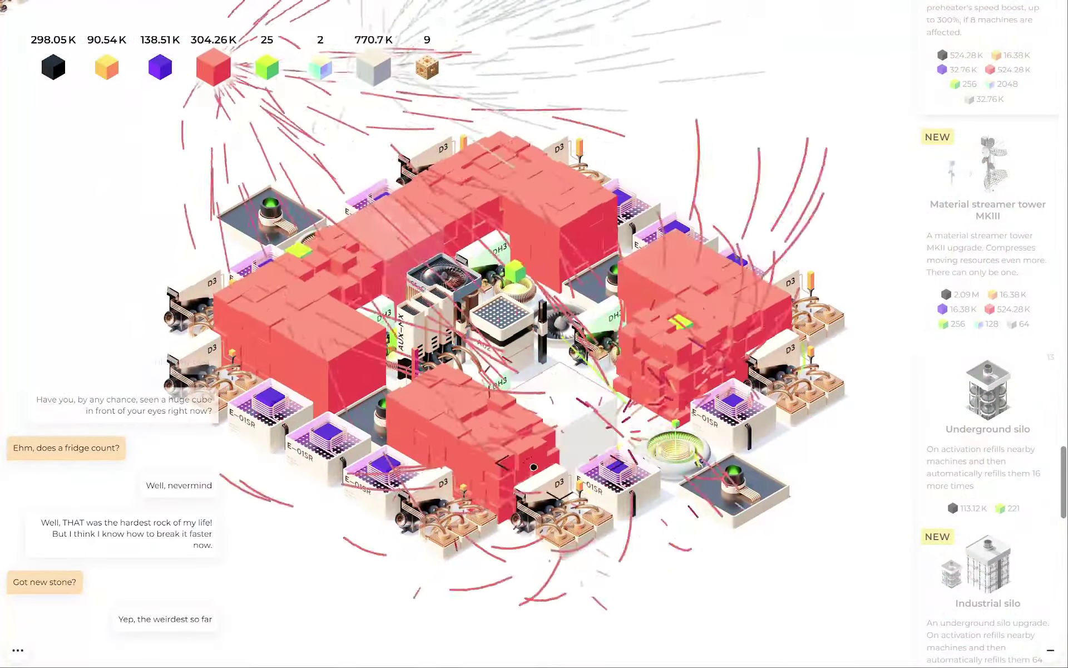
click(487, 473)
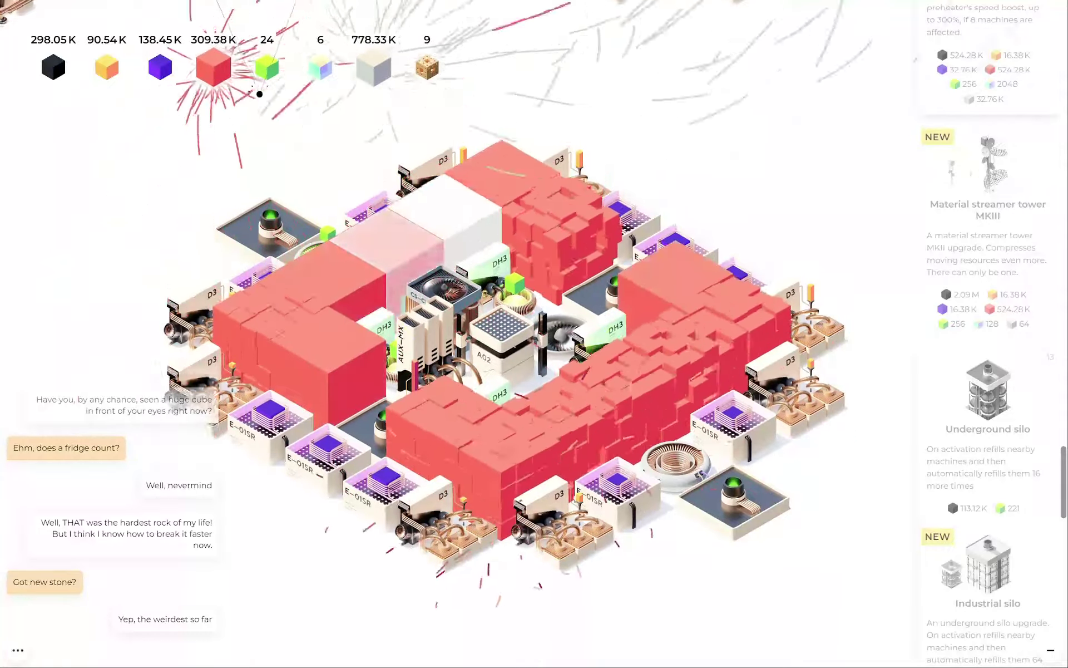
- Pan from the grey complex past the olive domes and column machines to the fractal rock
drag(535, 125, 535, 543)
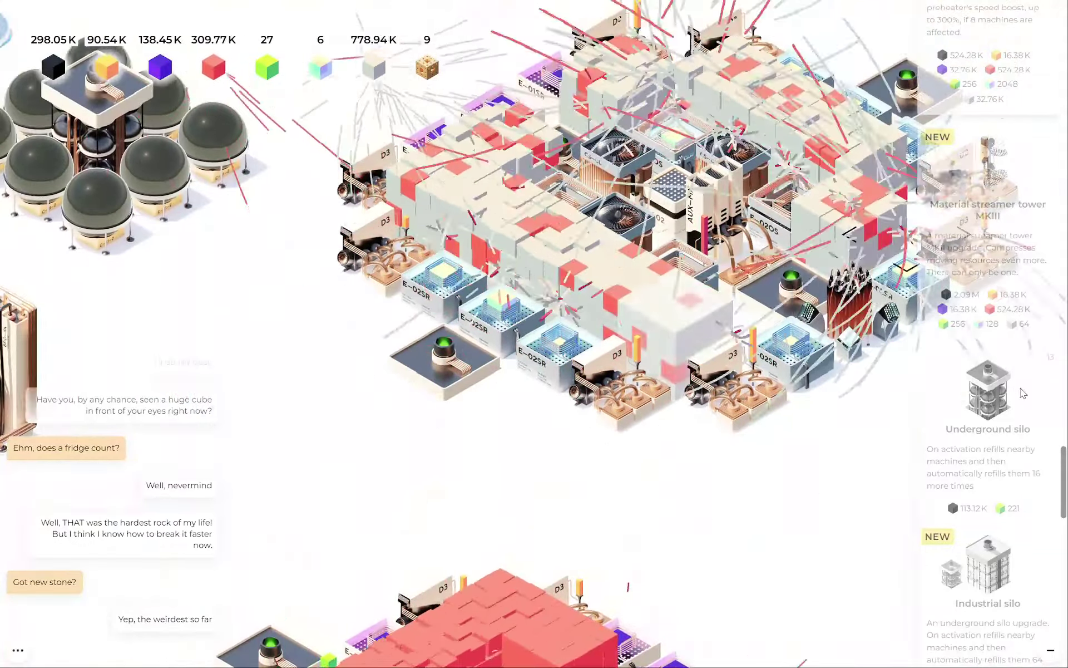
drag(584, 251, 492, 318)
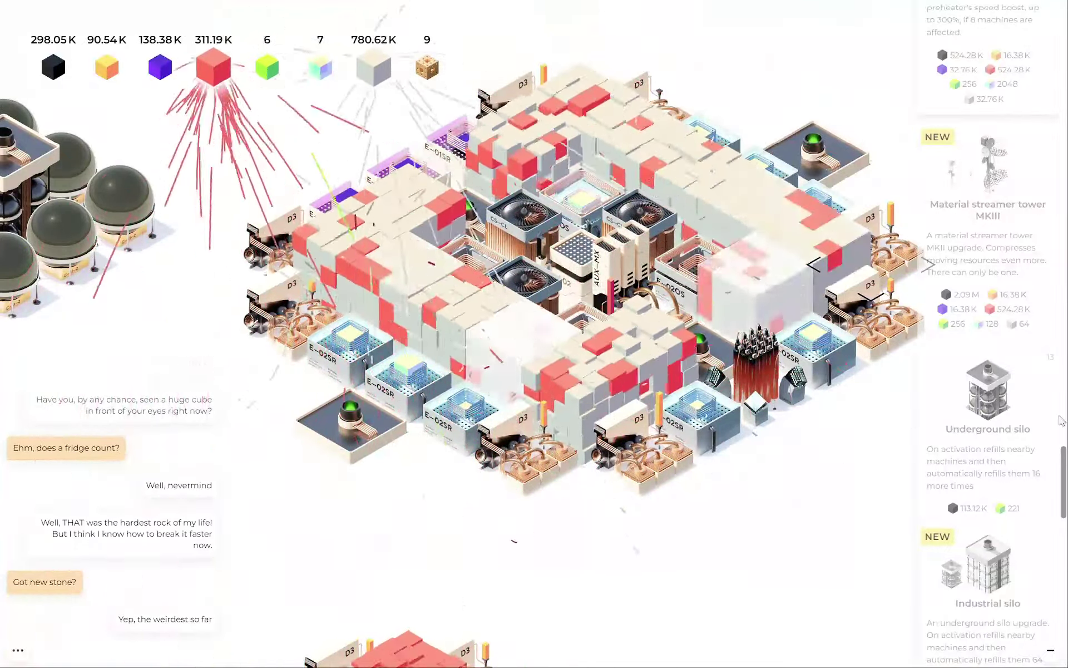
scroll(985, 417, up, 5)
scroll(1014, 441, up, 1)
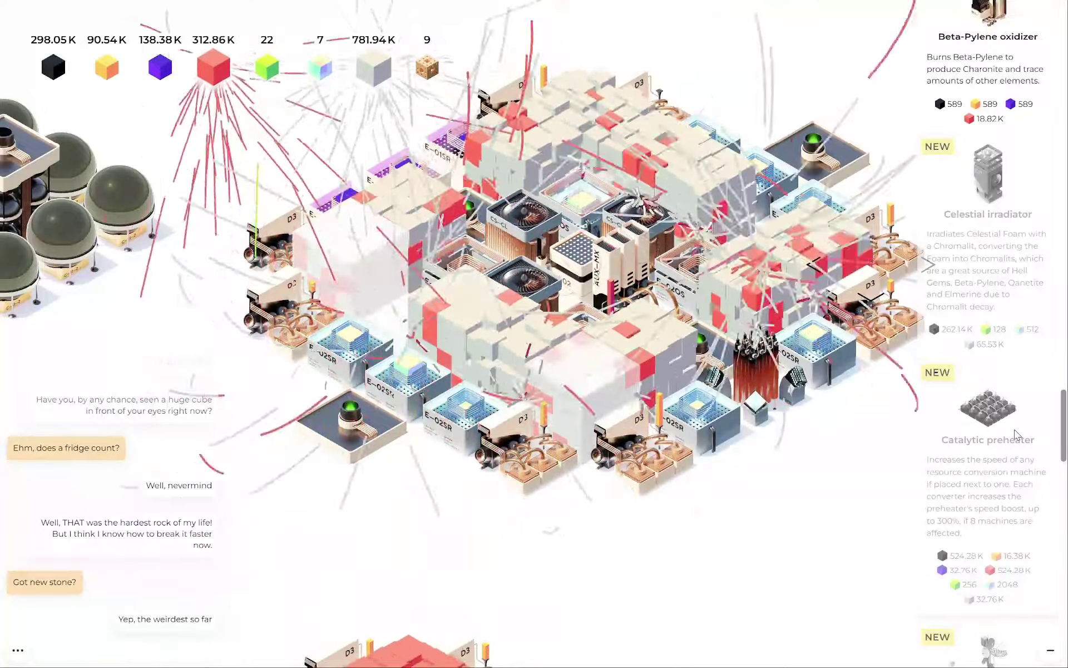
scroll(1014, 429, up, 3)
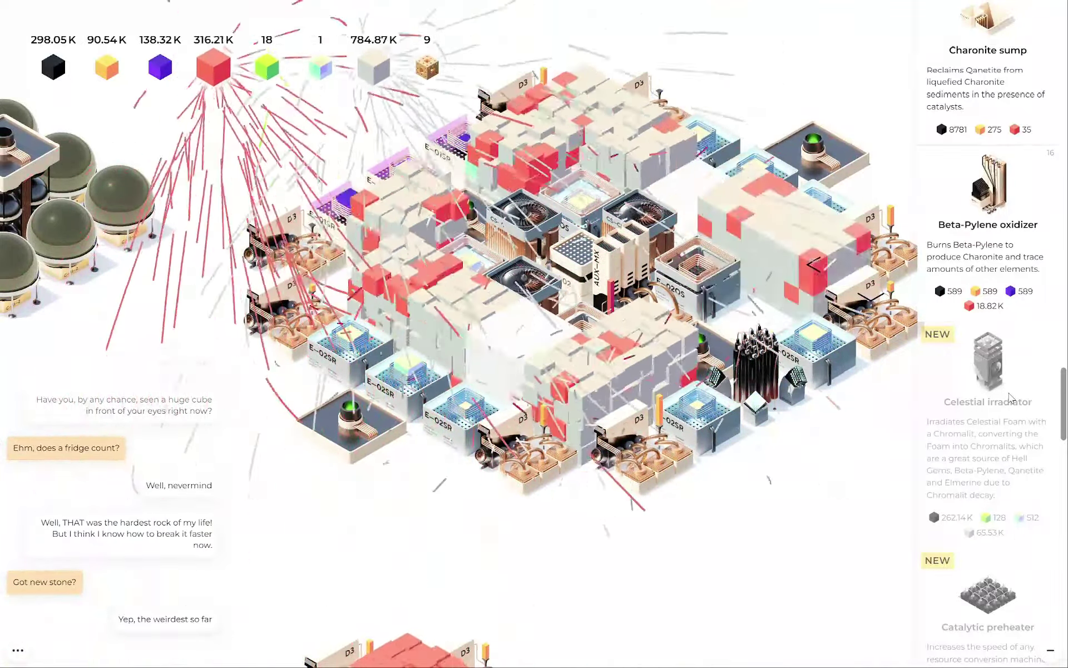
scroll(1012, 397, up, 5)
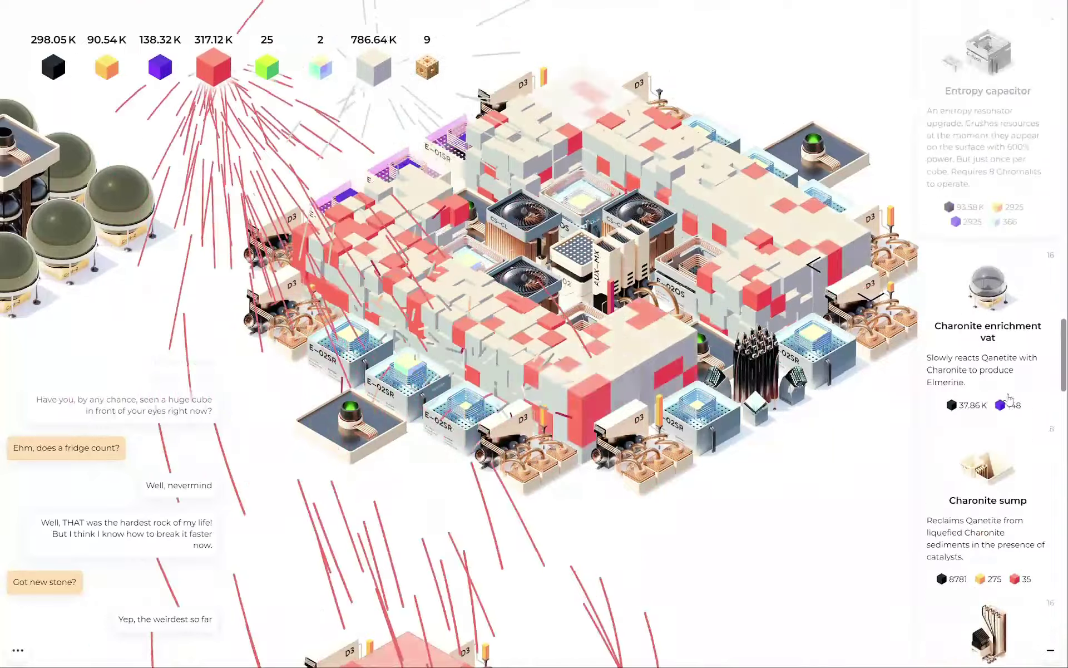
scroll(1009, 401, up, 3)
scroll(1010, 401, up, 5)
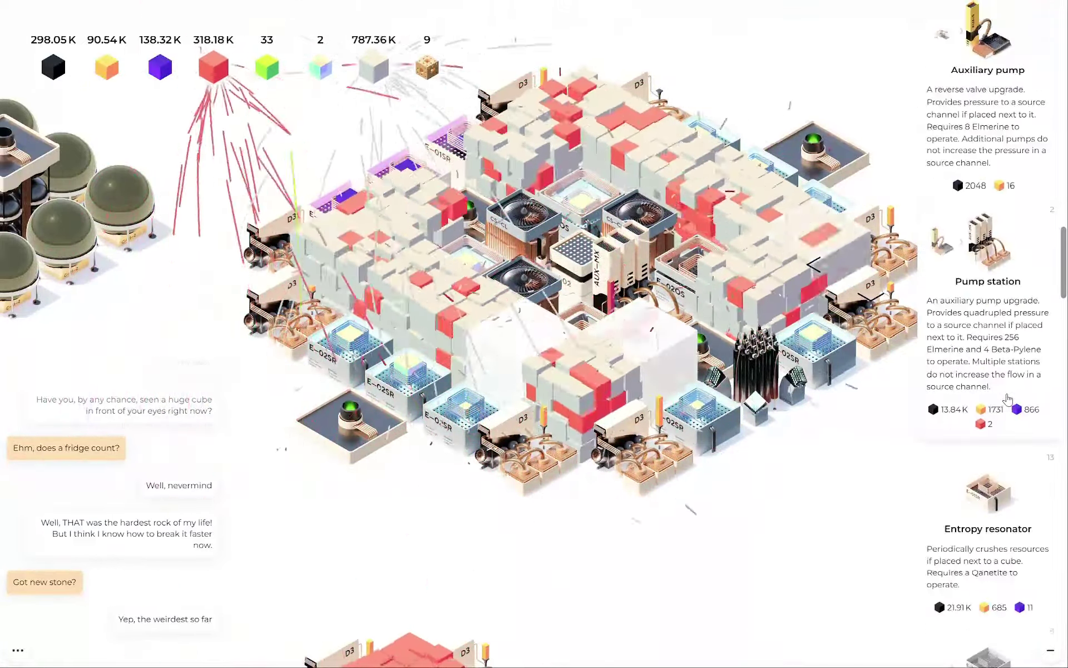
scroll(1009, 399, down, 3)
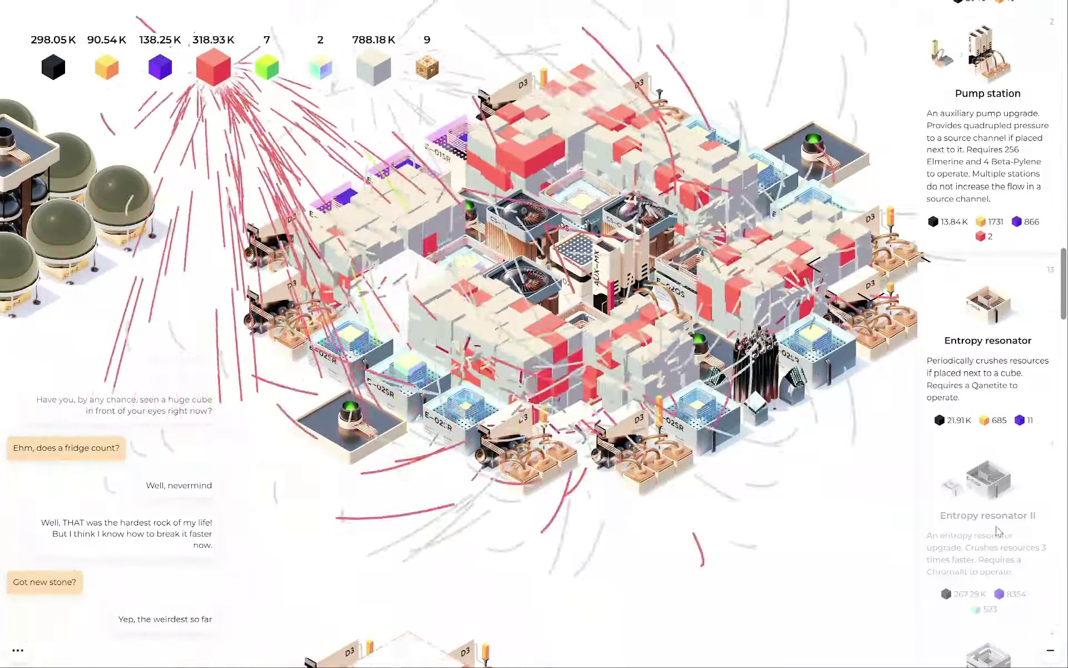
scroll(985, 584, up, 3)
scroll(985, 568, up, 2)
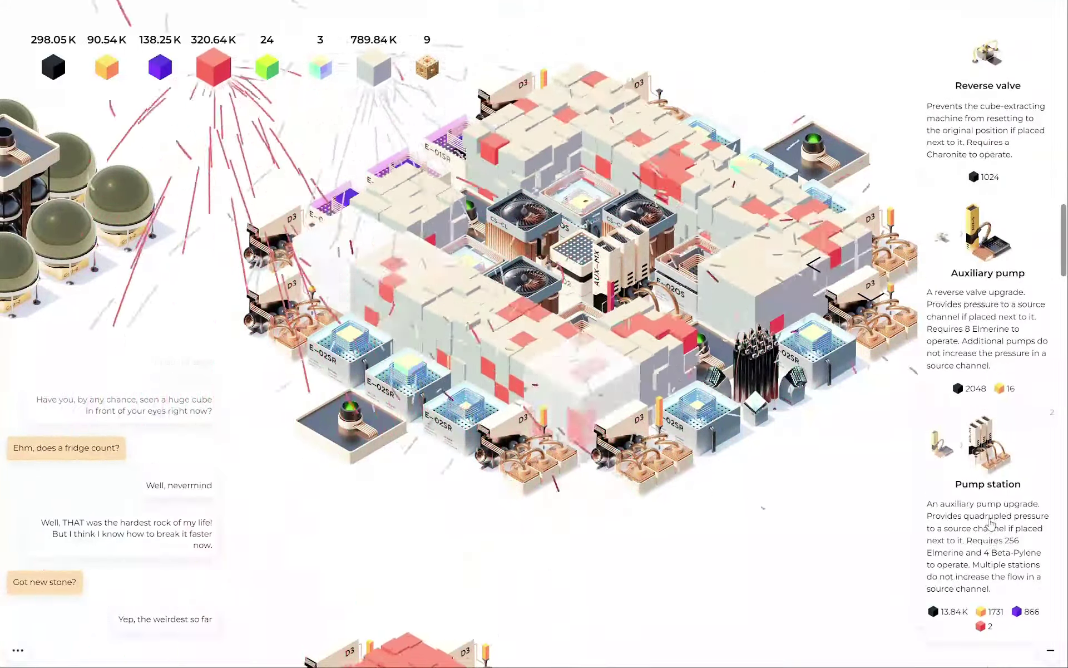
scroll(992, 532, up, 3)
scroll(992, 523, up, 3)
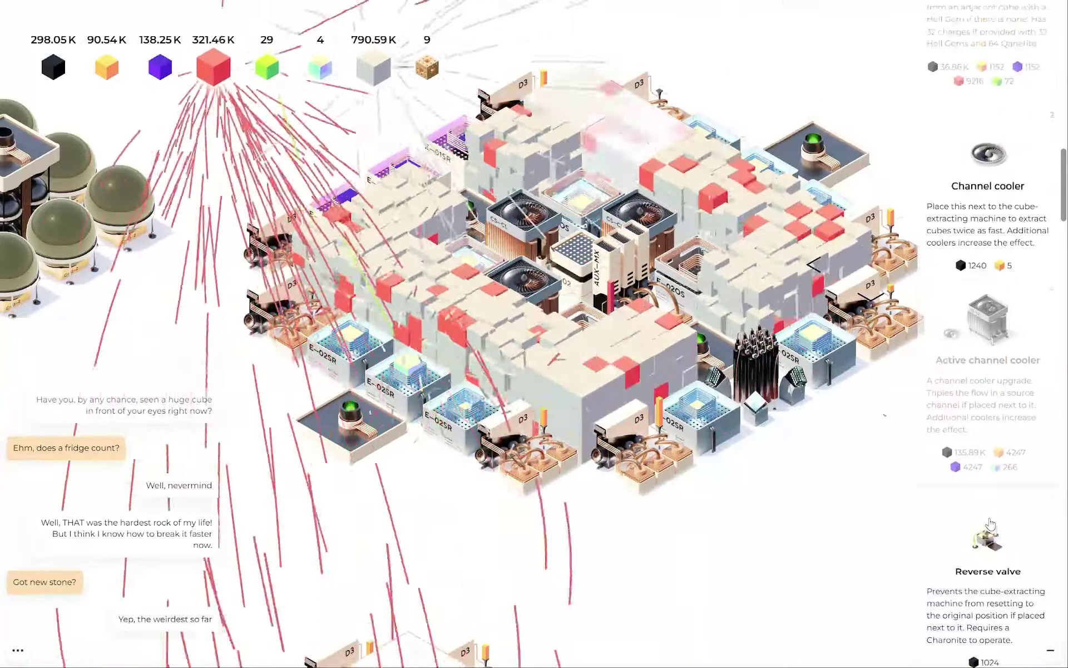
scroll(991, 523, up, 3)
scroll(991, 522, up, 3)
scroll(992, 522, up, 3)
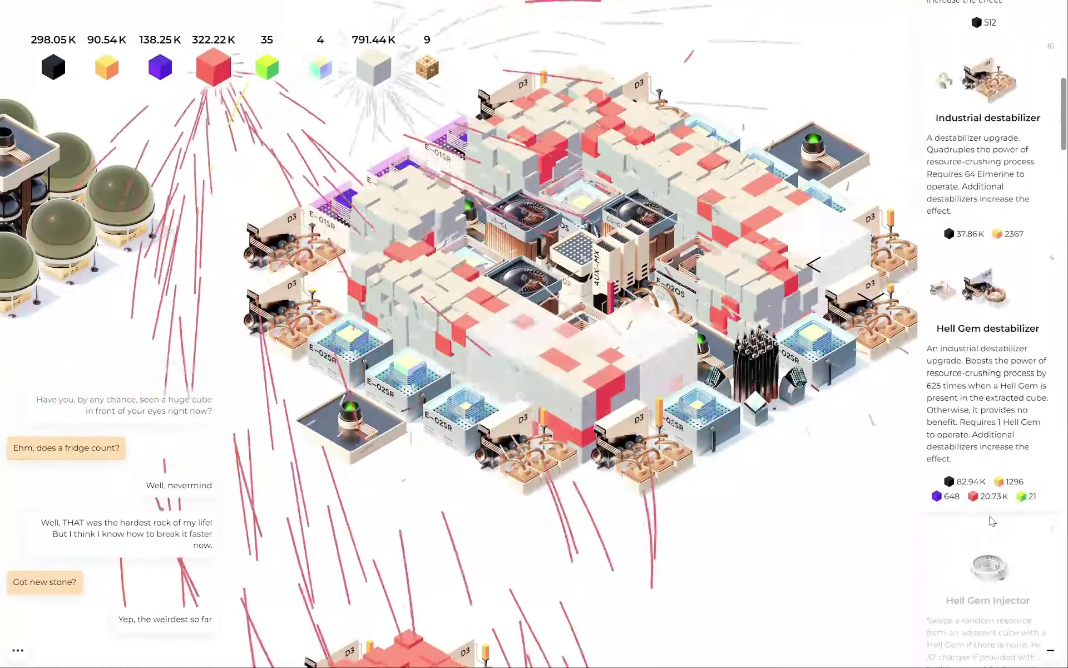
scroll(991, 523, up, 3)
scroll(991, 523, up, 2)
scroll(992, 519, up, 3)
scroll(992, 519, up, 2)
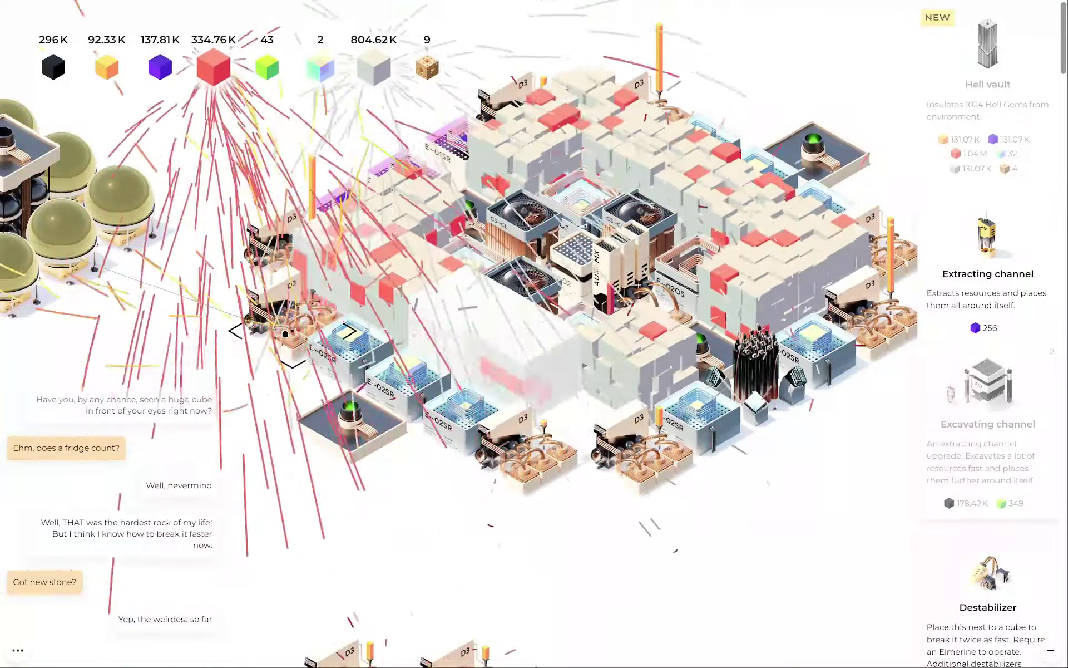
drag(33, 317, 261, 232)
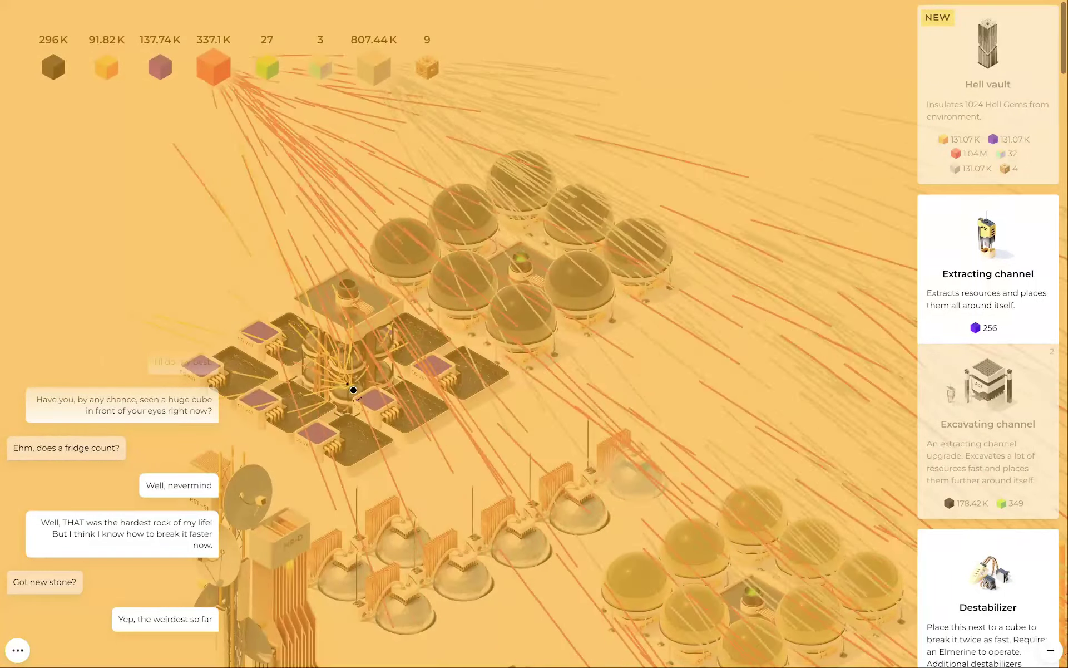
drag(352, 389, 479, 386)
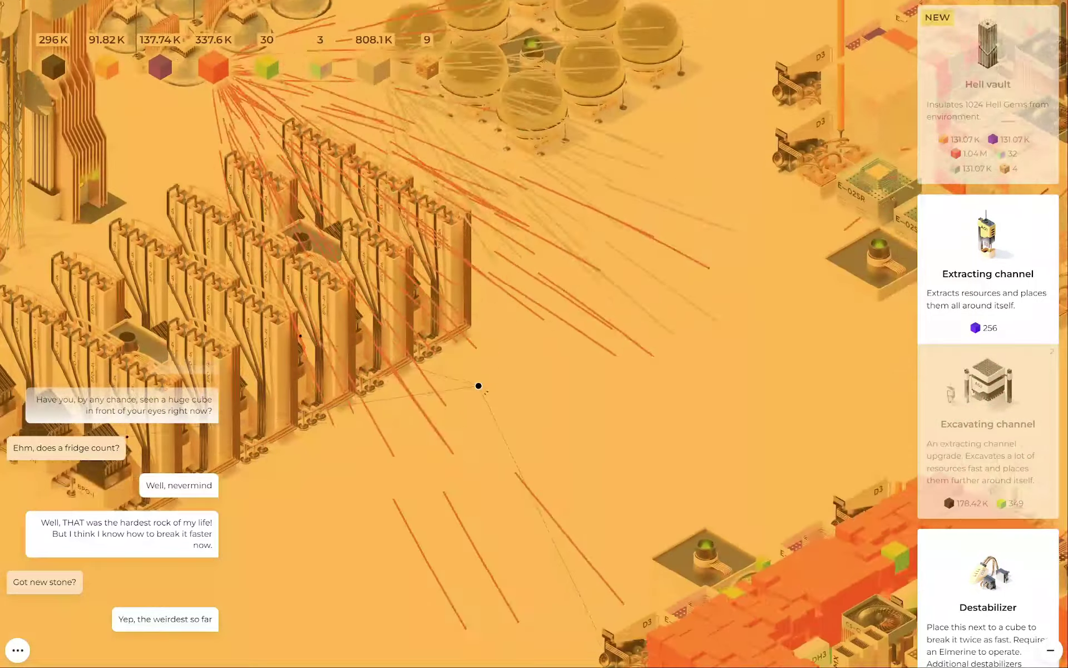
scroll(479, 385, down, 3)
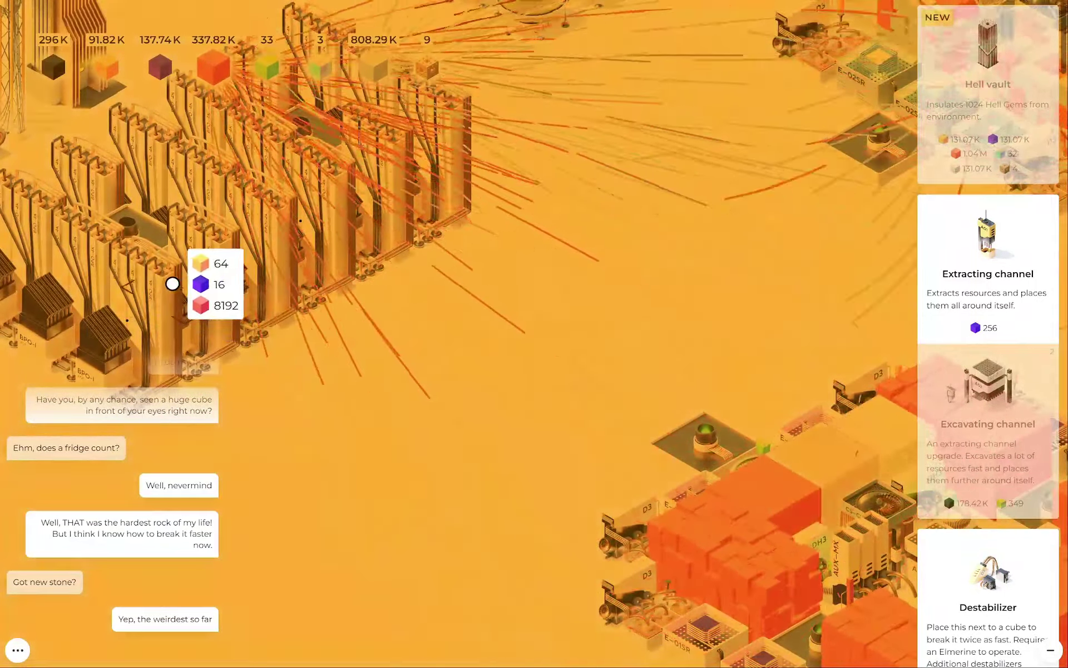
scroll(167, 300, up, 3)
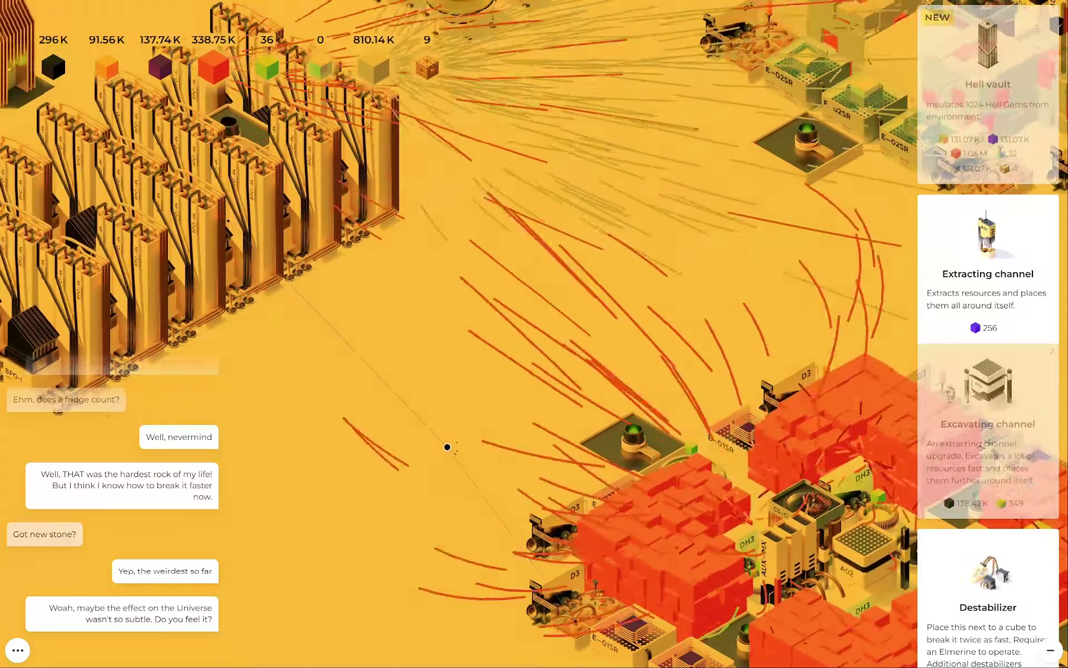
drag(448, 449, 444, 443)
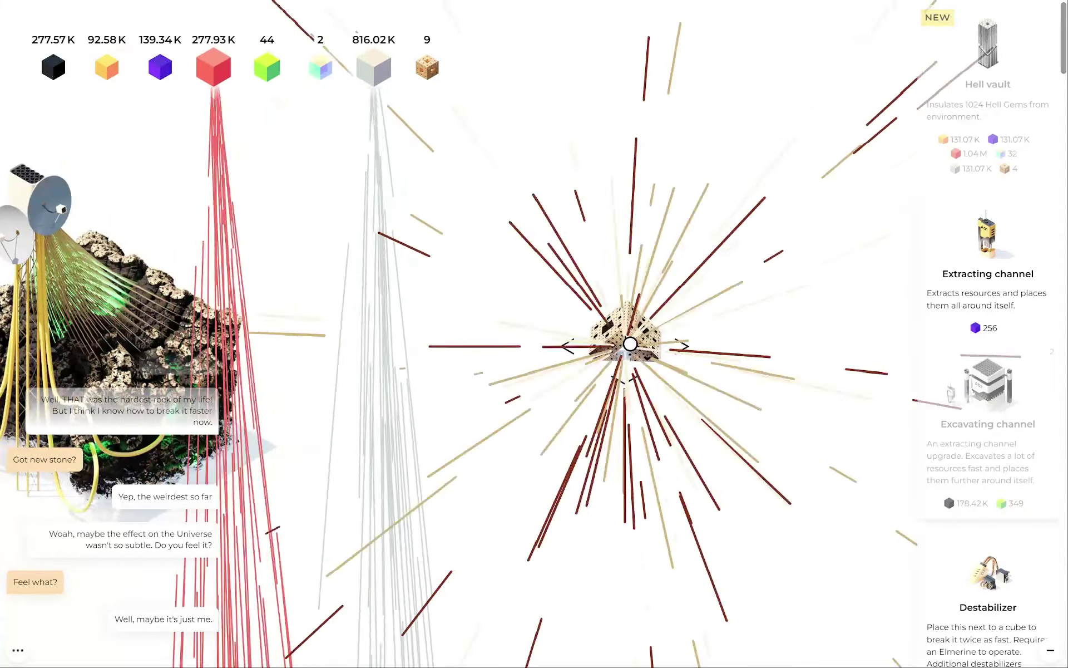
- Break the floating cube, bringing the fractal cube count to 10, and switch to compact cards
click(629, 344)
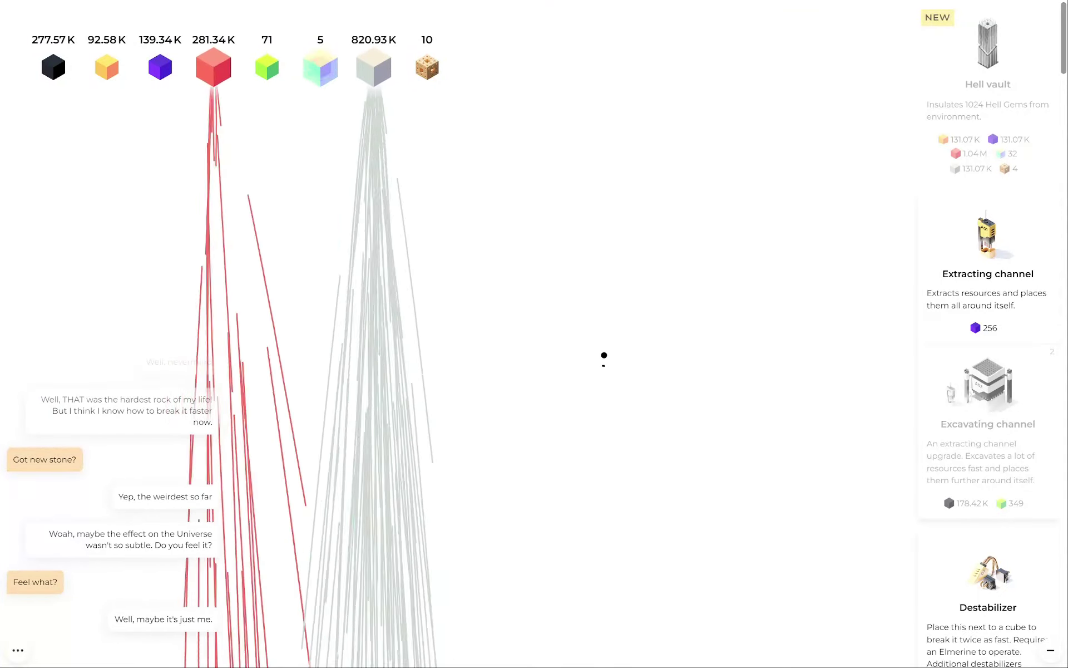
click(1050, 652)
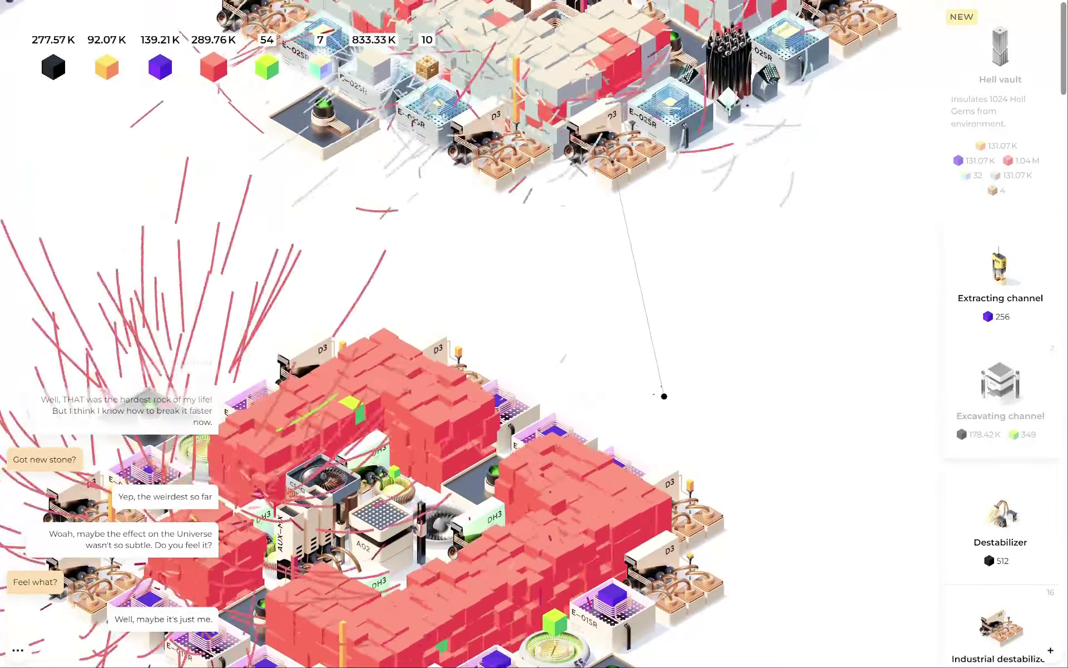
scroll(735, 315, up, 3)
mouse_move(781, 273)
mouse_down()
mouse_move(642, 332)
mouse_move(509, 428)
mouse_move(626, 380)
mouse_up()
scroll(509, 428, up, 3)
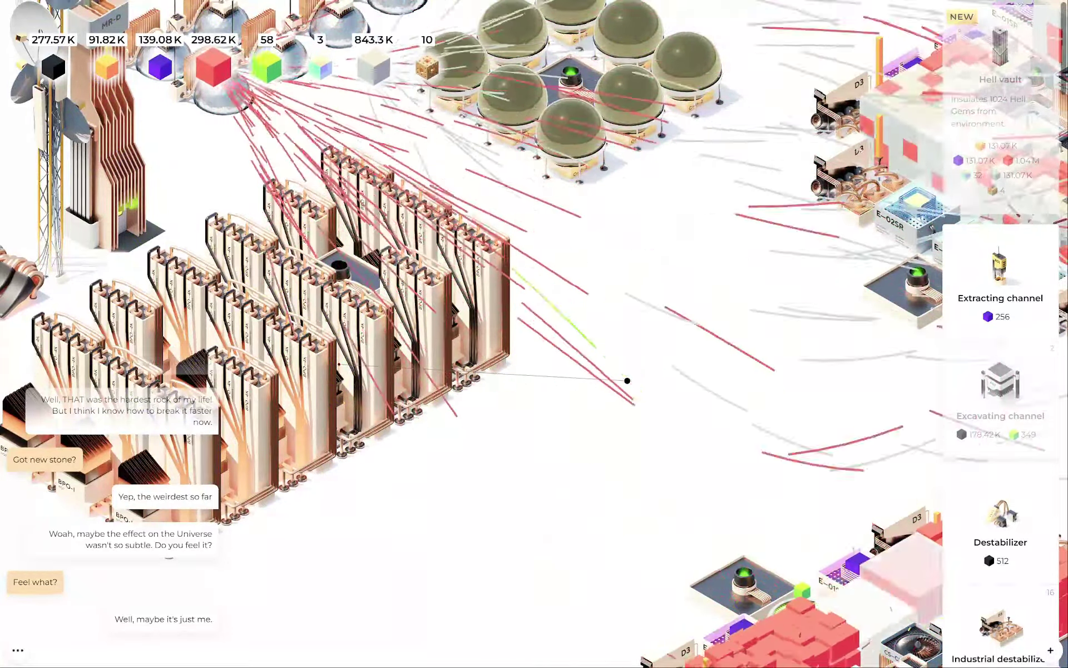
drag(276, 423, 331, 415)
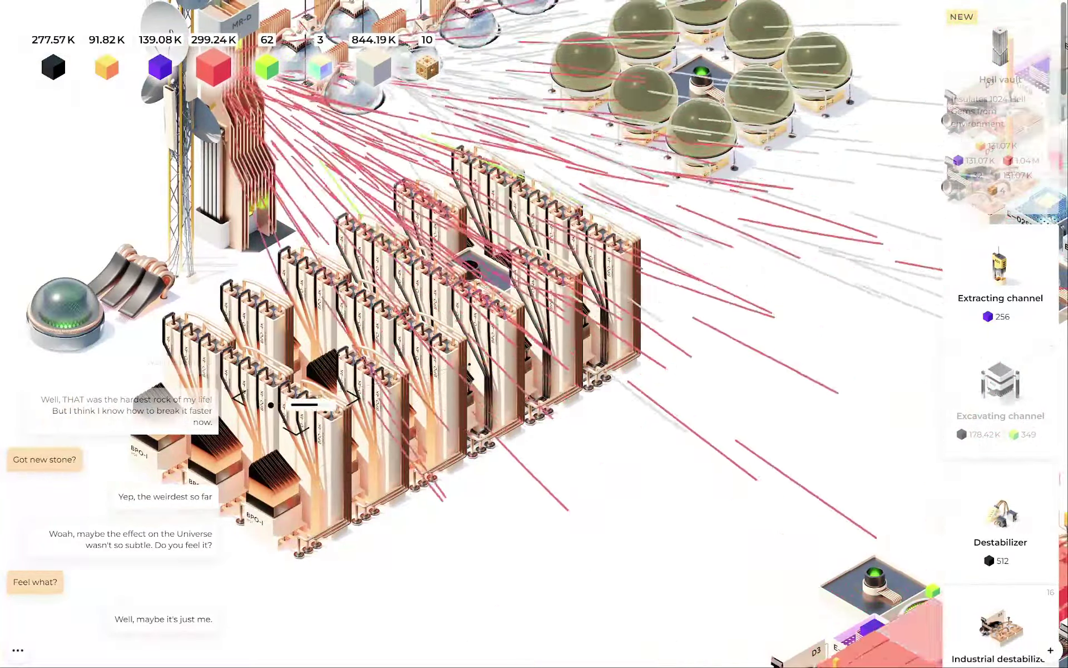
drag(546, 271, 617, 296)
scroll(626, 472, down, 3)
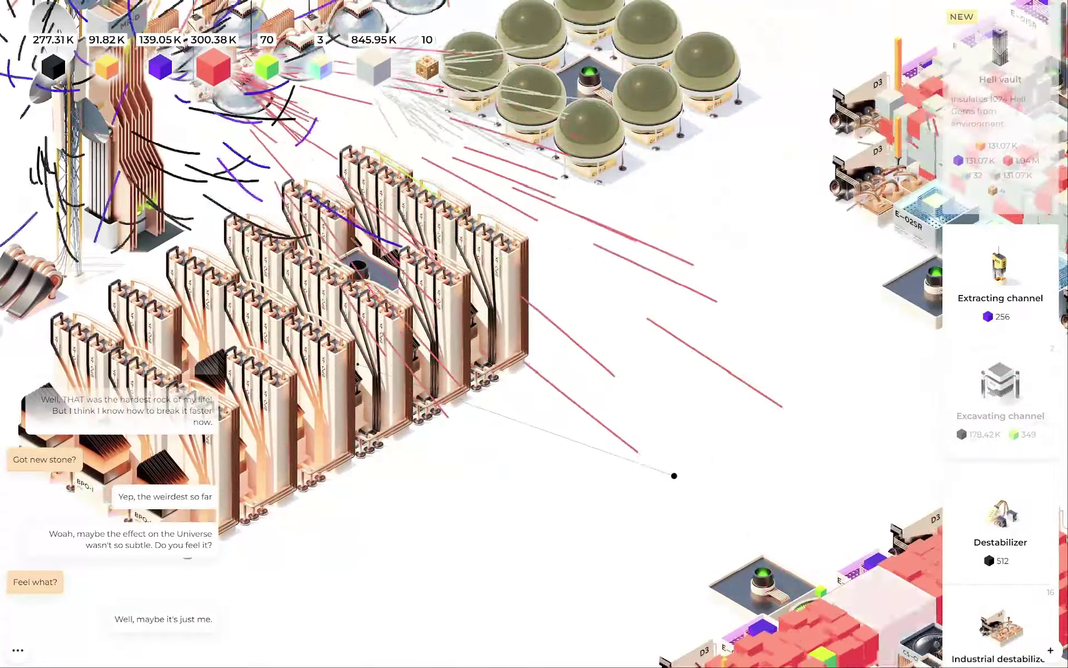
mouse_move(626, 473)
mouse_down()
mouse_move(525, 502)
mouse_move(607, 376)
mouse_up()
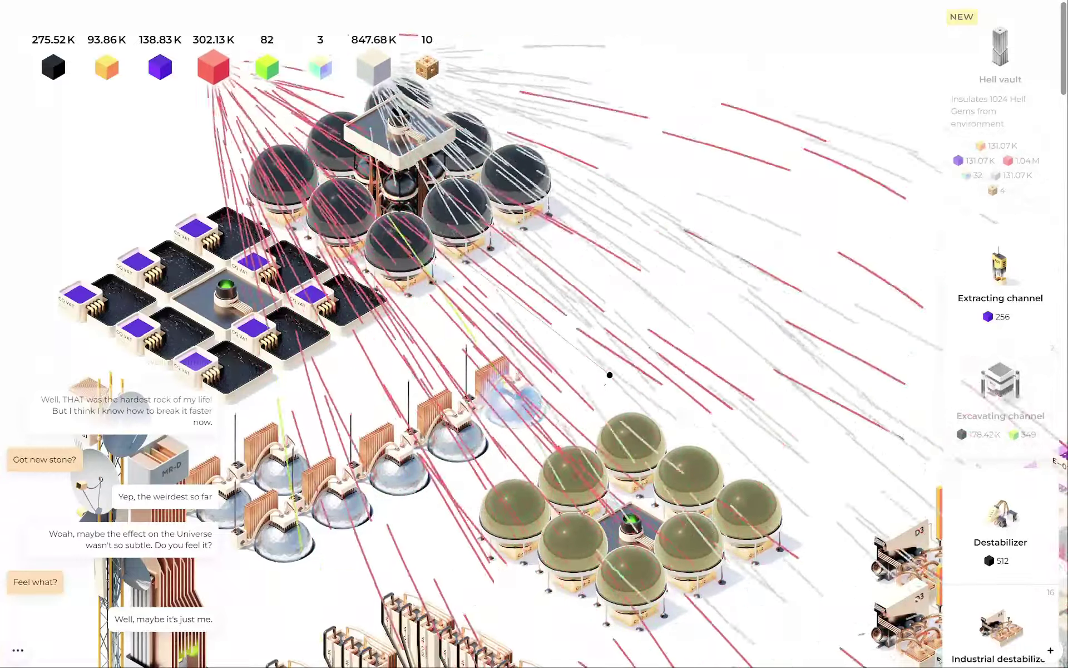
mouse_move(398, 211)
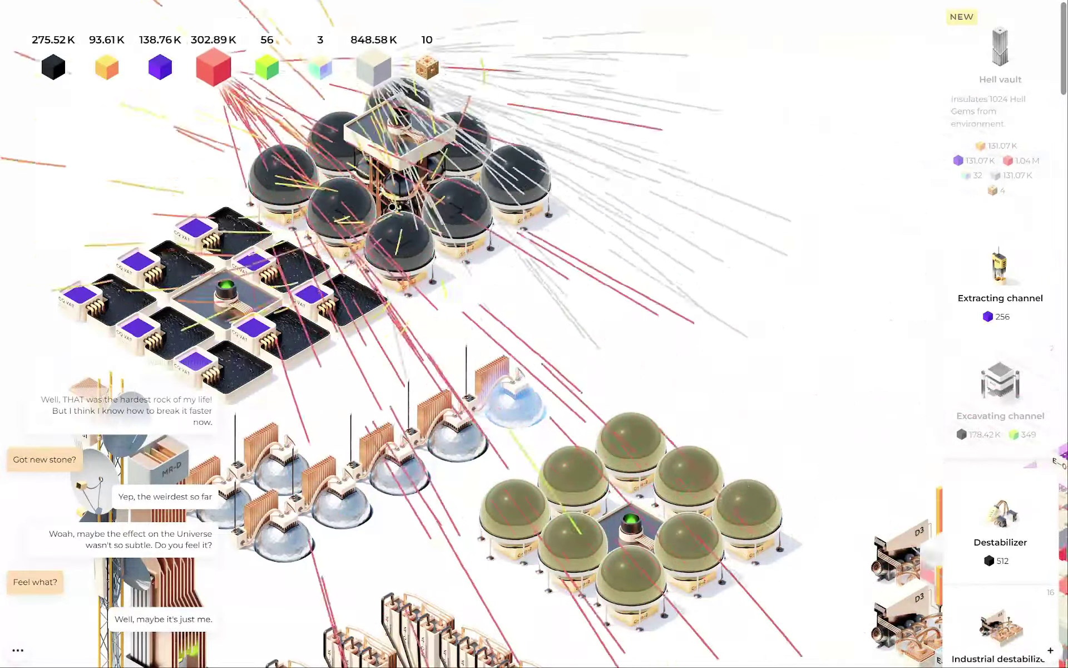
mouse_move(709, 358)
mouse_down()
mouse_move(608, 369)
mouse_move(555, 396)
mouse_up()
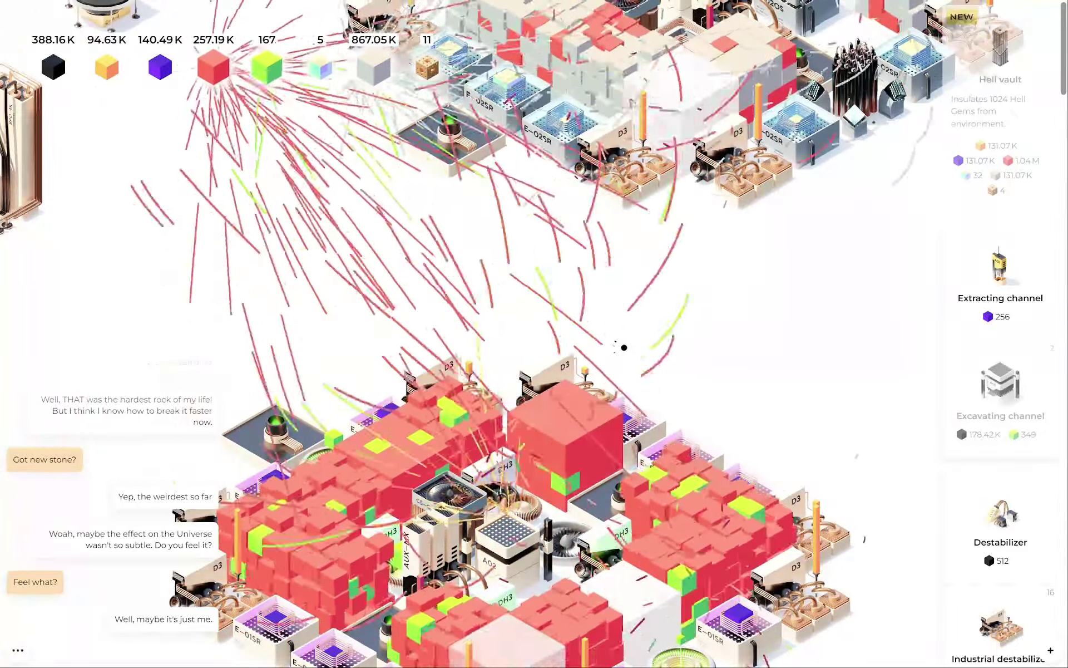
- Pan to the red-block complex and trigger four bursts harvesting its red-and-green blocks
mouse_move(841, 368)
mouse_down()
mouse_move(555, 338)
mouse_move(709, 367)
mouse_up()
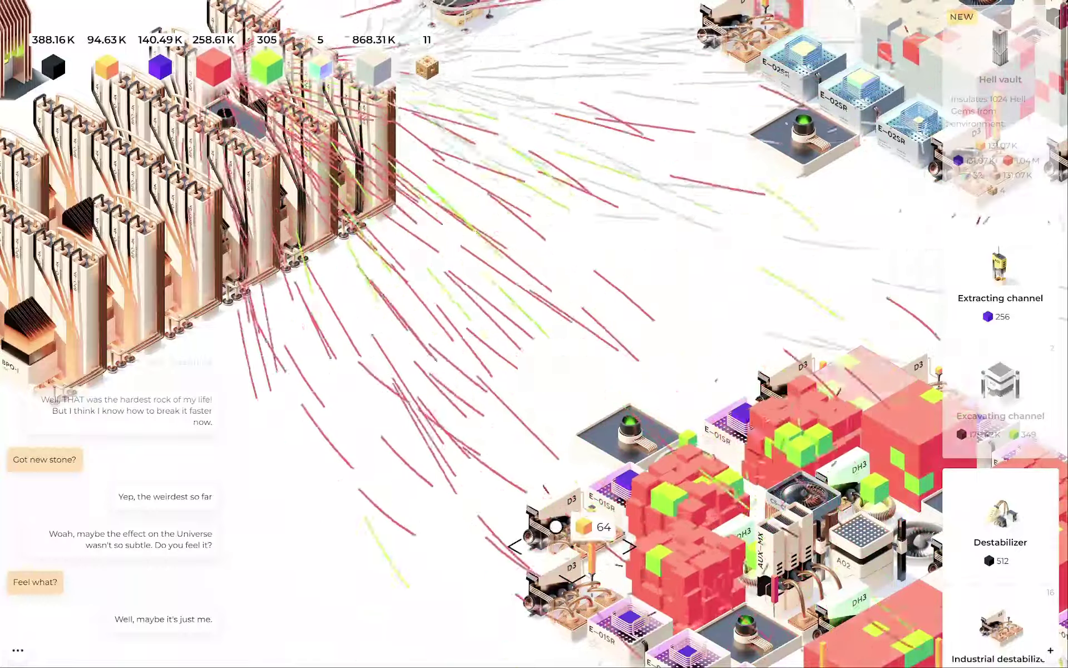
mouse_move(535, 334)
mouse_down()
mouse_move(471, 449)
mouse_move(584, 517)
mouse_up()
mouse_move(417, 334)
mouse_down()
mouse_move(382, 401)
mouse_move(648, 451)
mouse_move(250, 208)
mouse_up()
drag(584, 417, 459, 376)
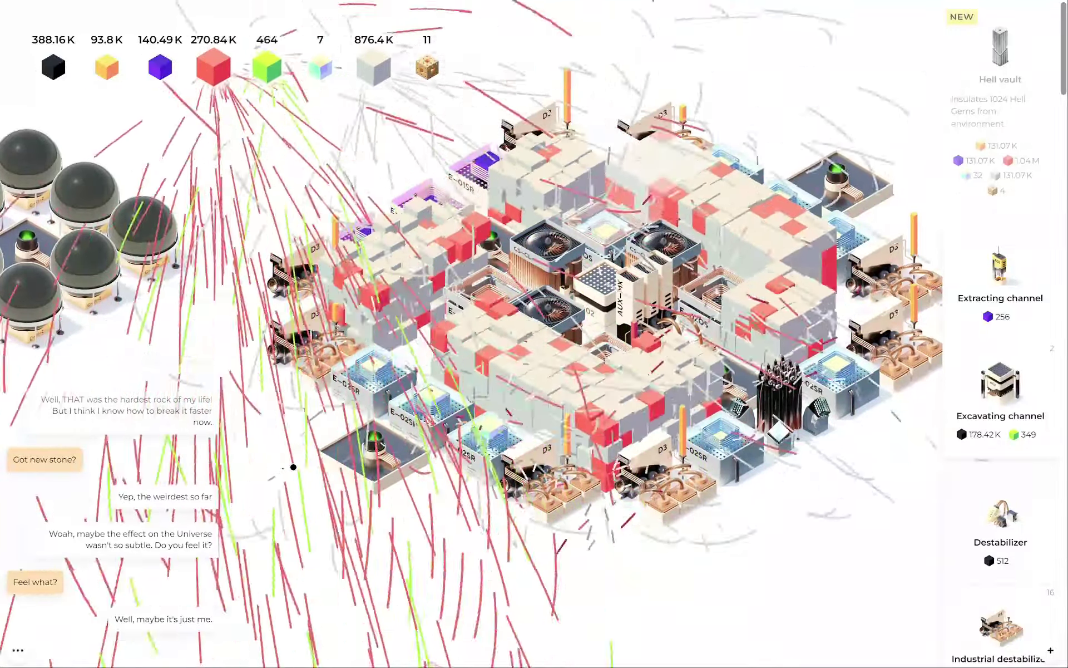
mouse_move(293, 468)
mouse_down()
mouse_move(310, 403)
mouse_move(334, 378)
mouse_up()
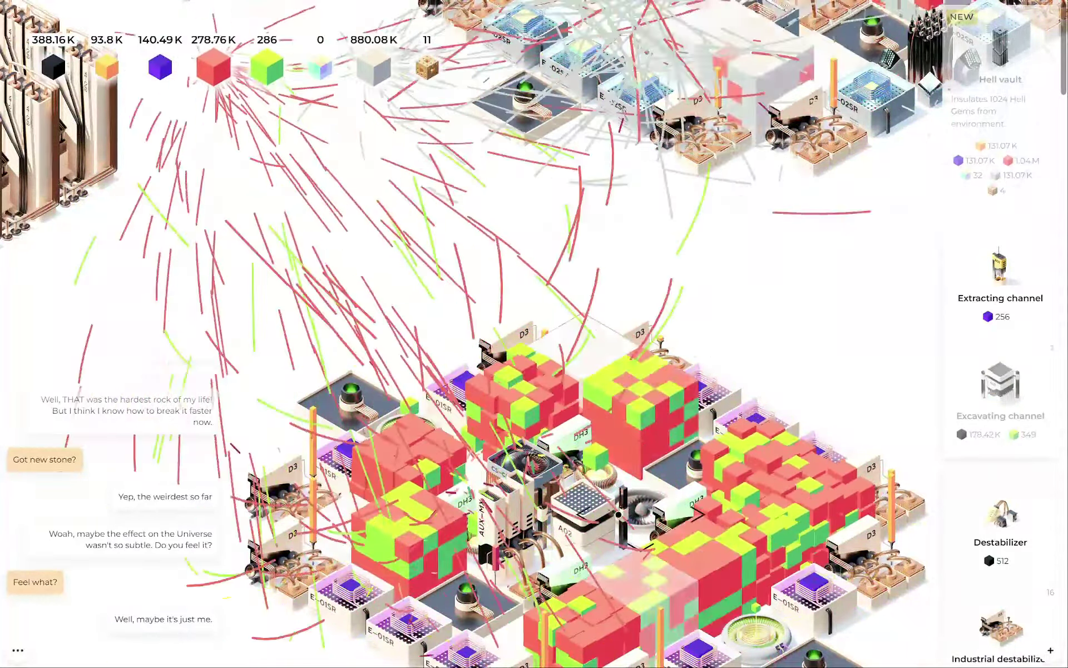
drag(674, 576, 673, 495)
click(491, 306)
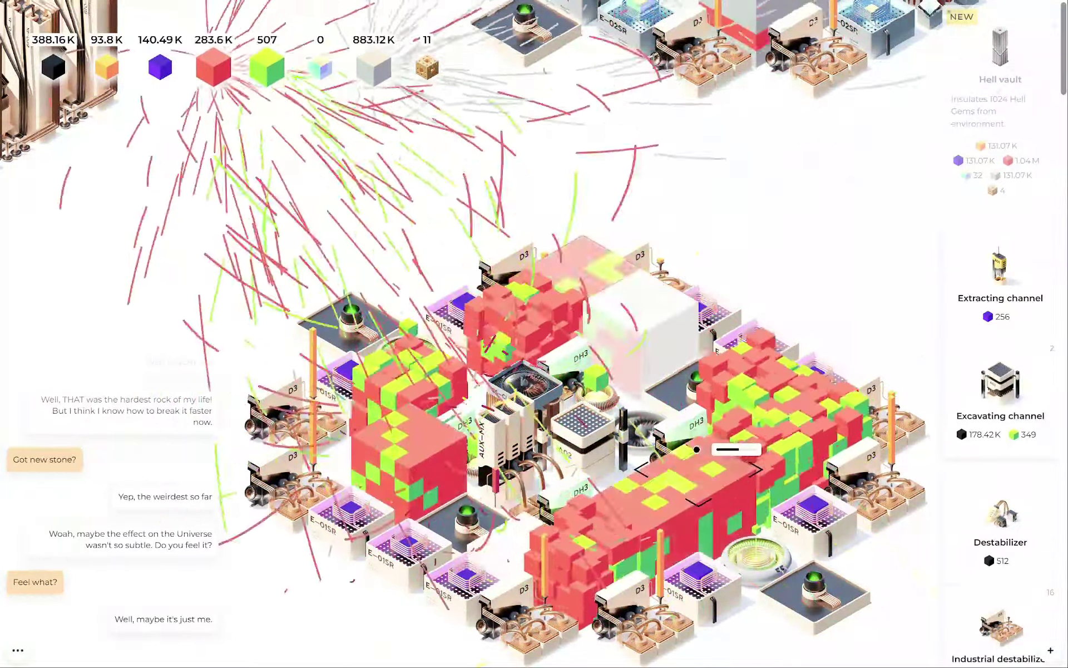
click(585, 300)
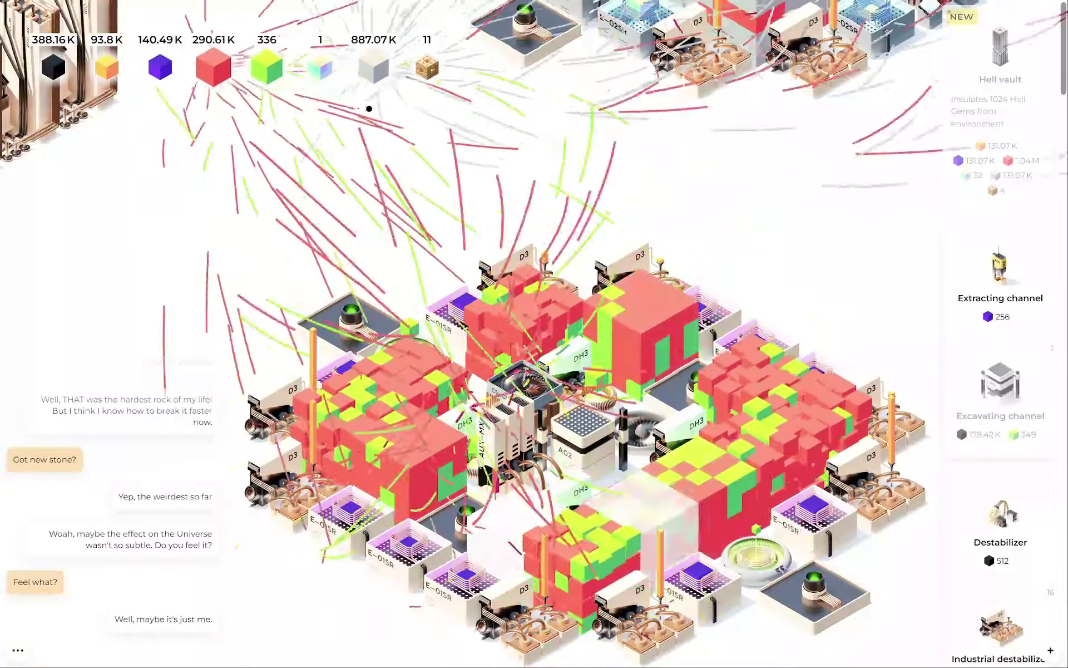
click(374, 78)
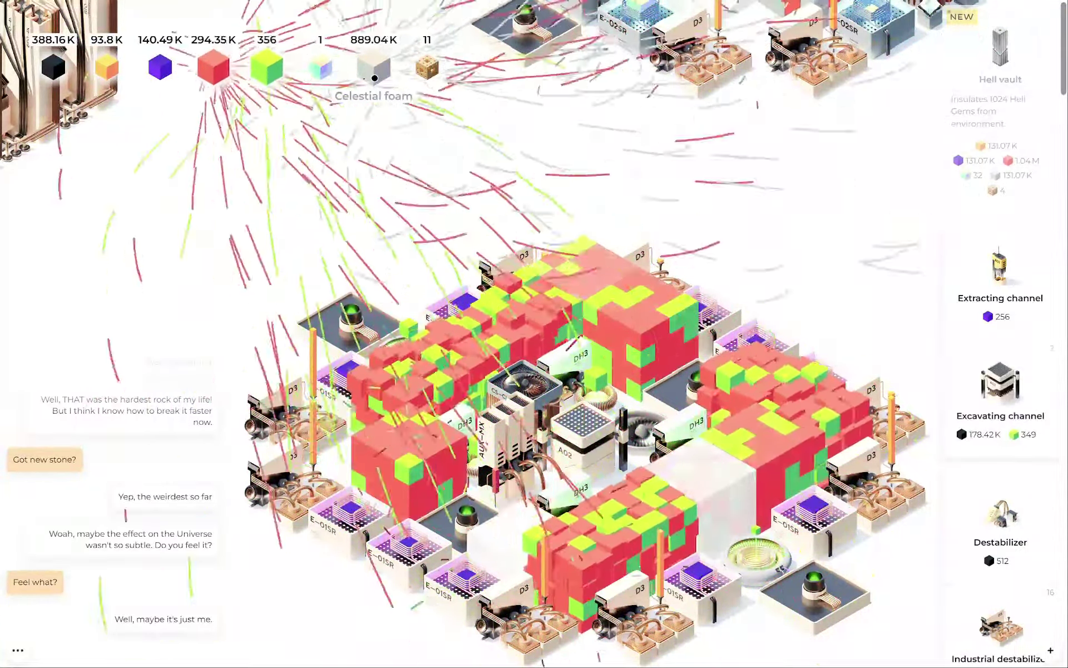
click(374, 76)
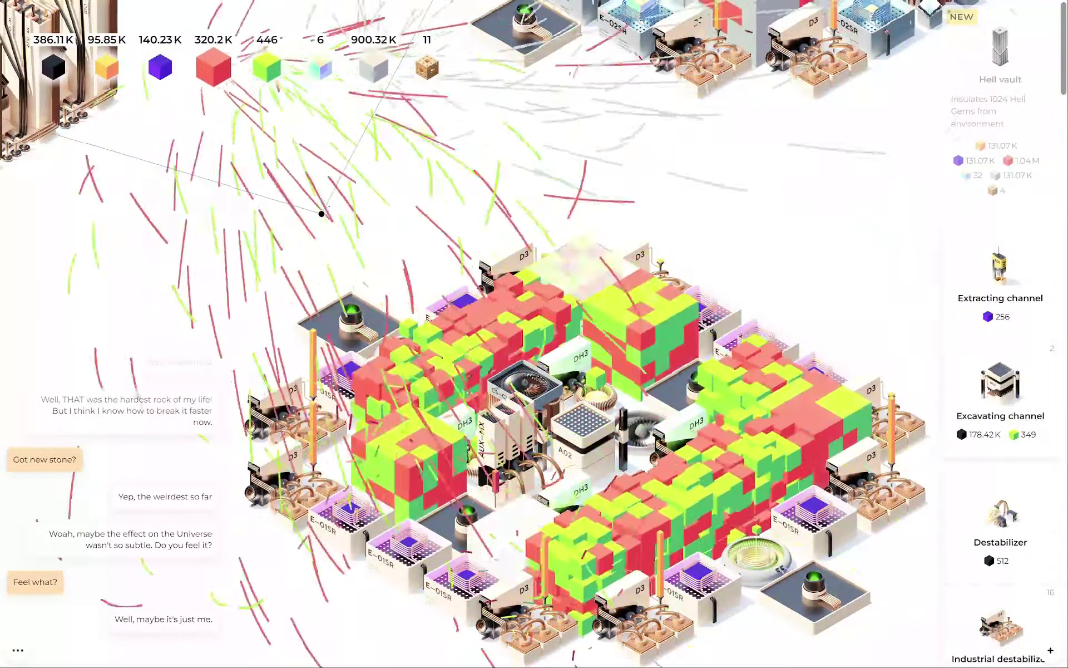
- Pan up and across to centre the white-and-red block complex with cooling machines
drag(345, 224, 458, 292)
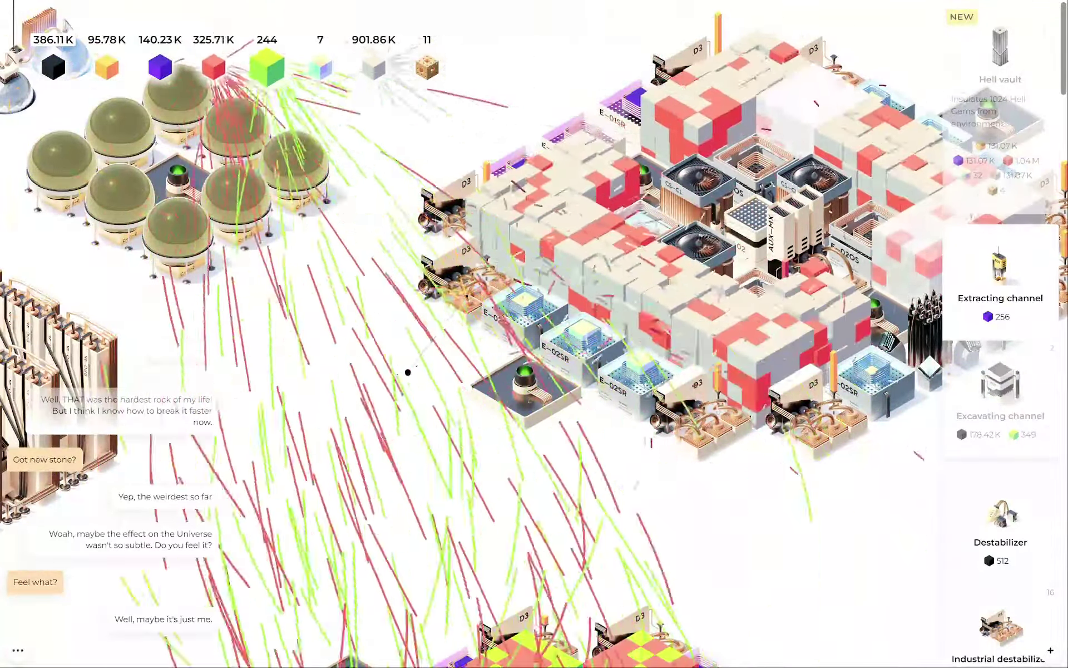
drag(458, 293, 443, 426)
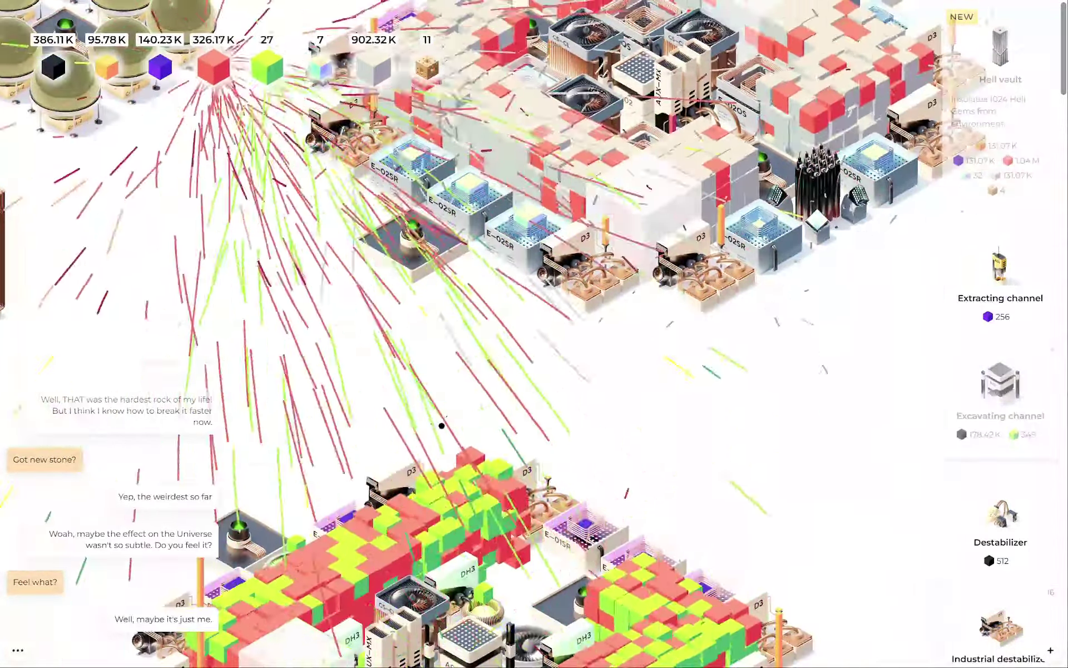
scroll(442, 426, down, 5)
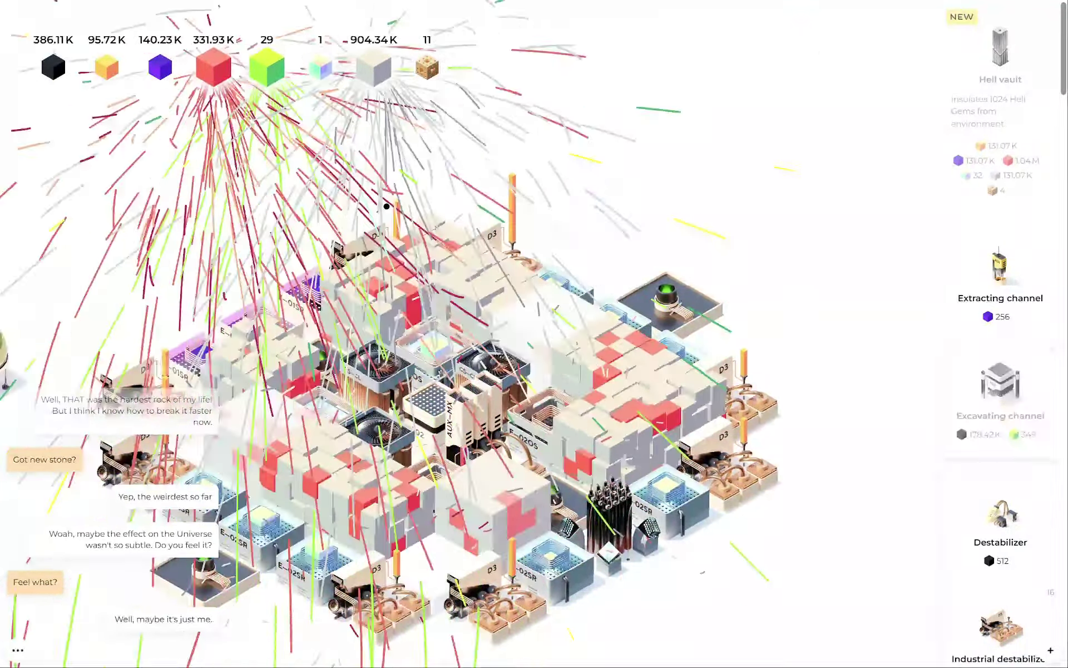
drag(446, 252, 618, 242)
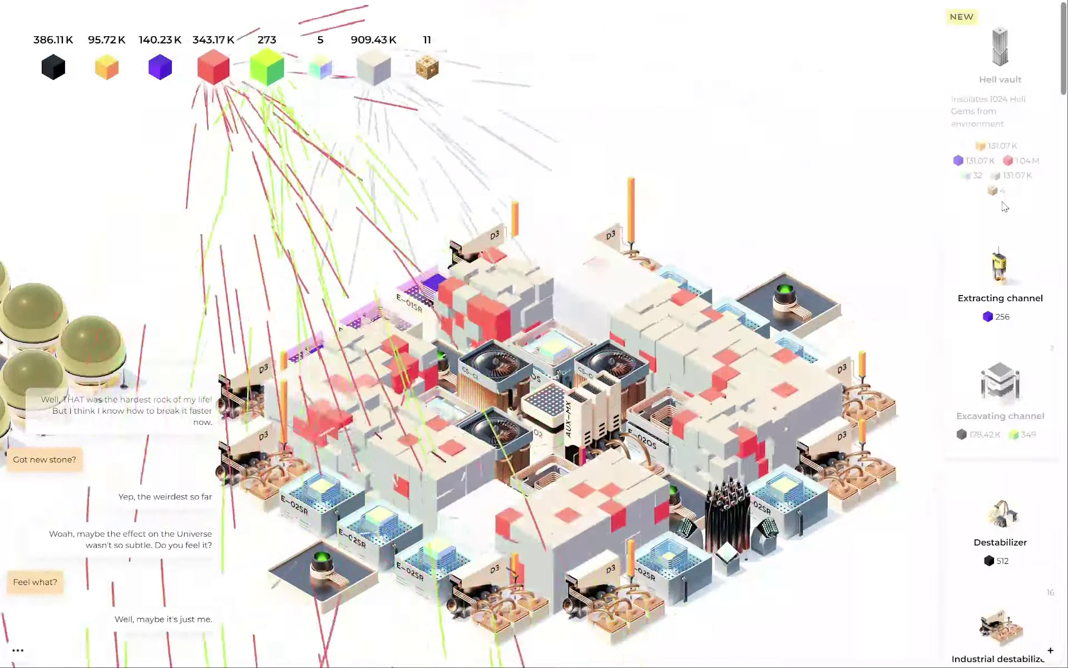
scroll(1004, 208, down, 4)
scroll(1003, 207, down, 4)
scroll(1004, 207, down, 3)
scroll(1004, 207, down, 3)
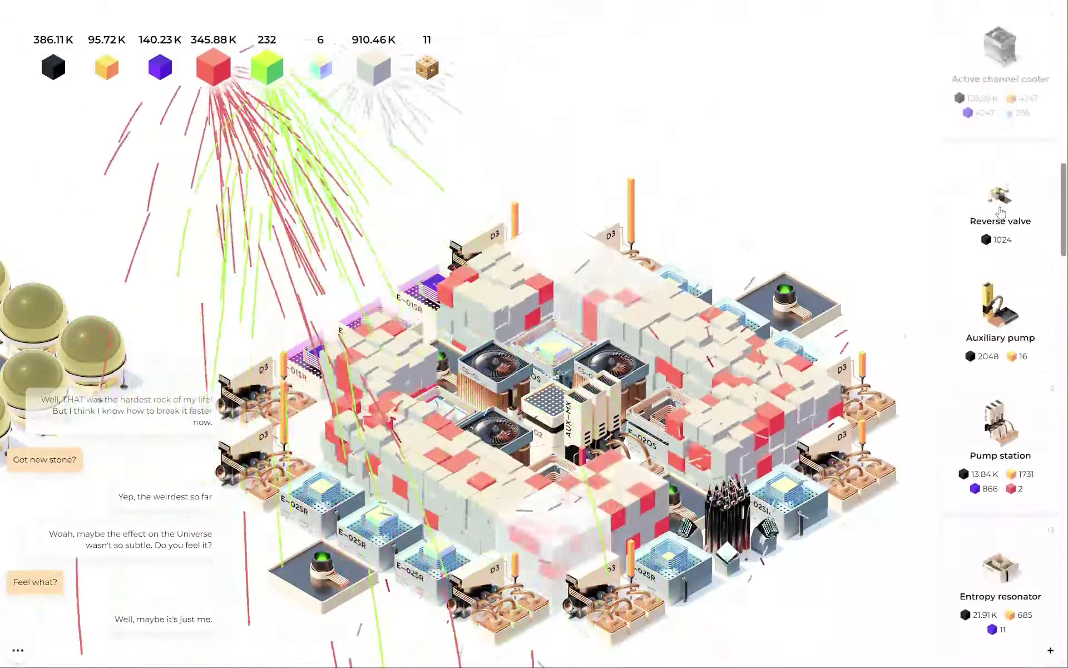
scroll(1003, 208, down, 3)
scroll(993, 217, down, 2)
scroll(985, 228, down, 3)
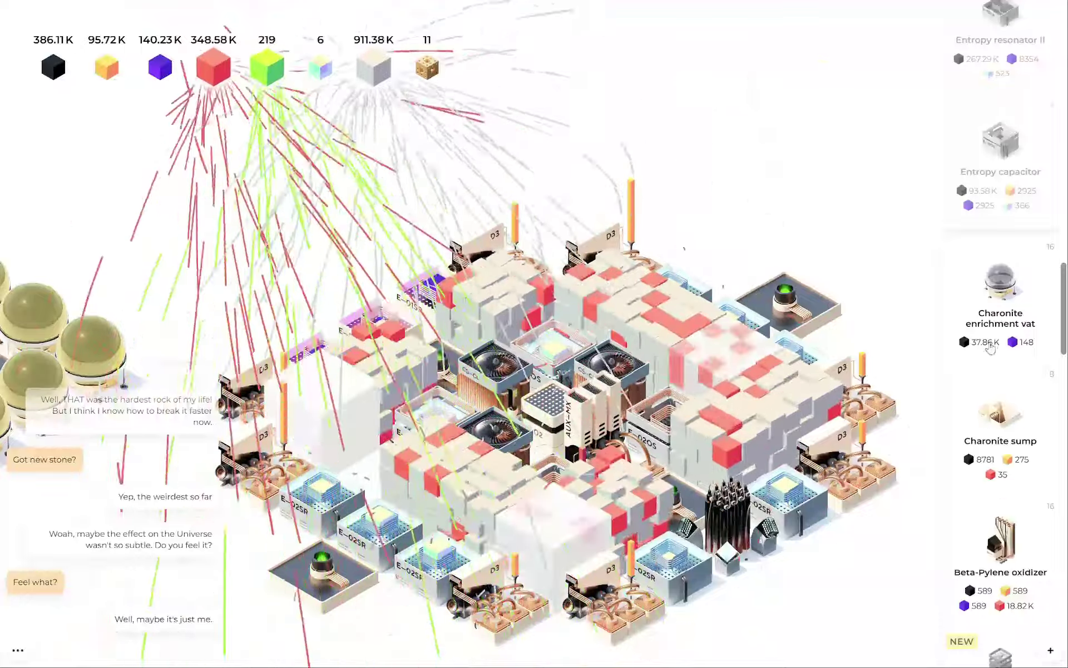
scroll(988, 293, down, 3)
scroll(991, 350, down, 3)
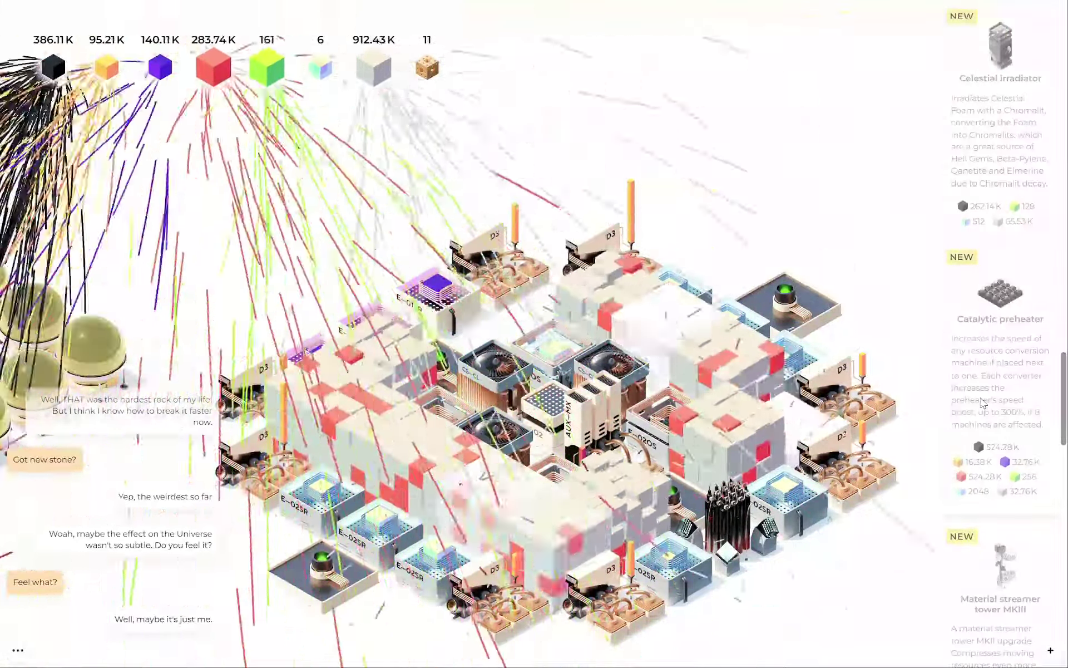
scroll(992, 351, down, 3)
scroll(989, 376, down, 3)
scroll(987, 396, down, 3)
scroll(987, 397, down, 3)
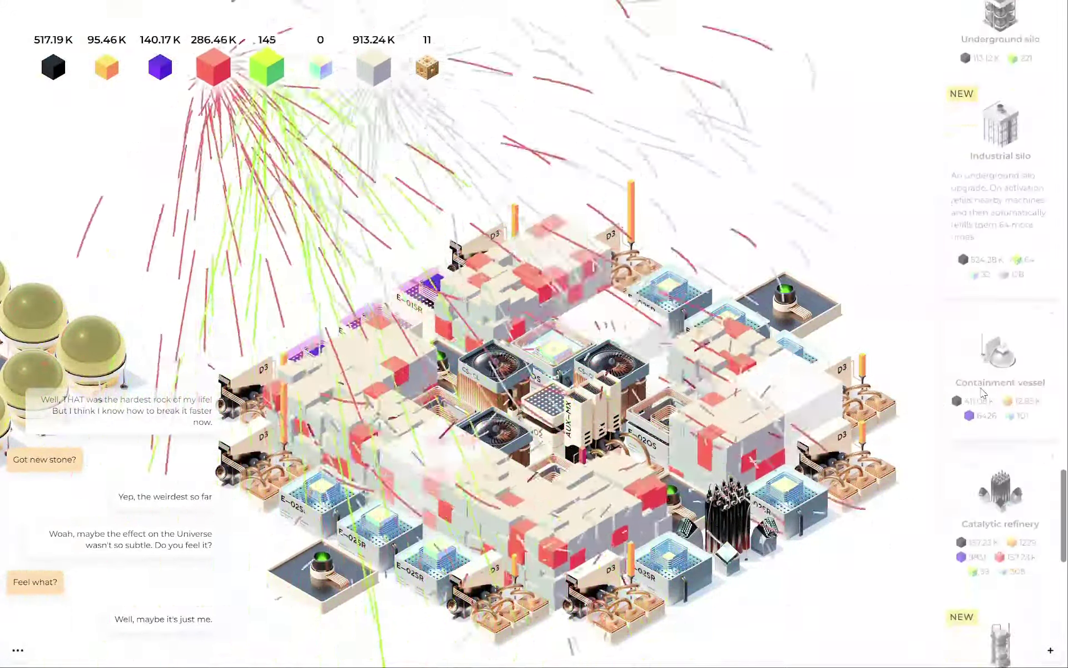
scroll(985, 392, down, 3)
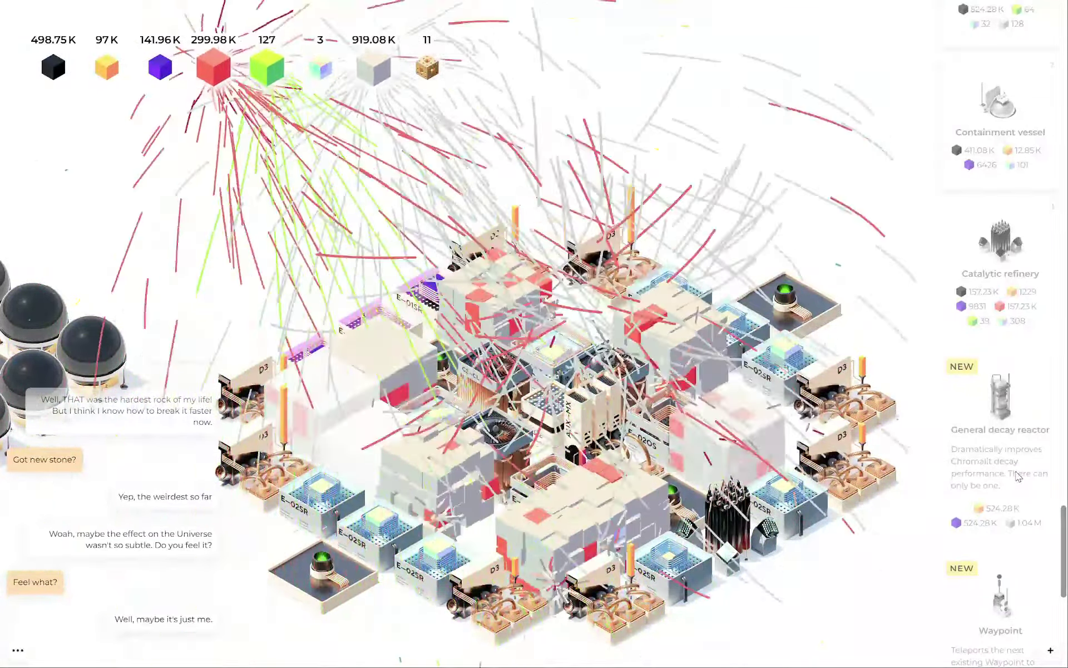
scroll(1018, 477, up, 5)
scroll(1018, 476, up, 3)
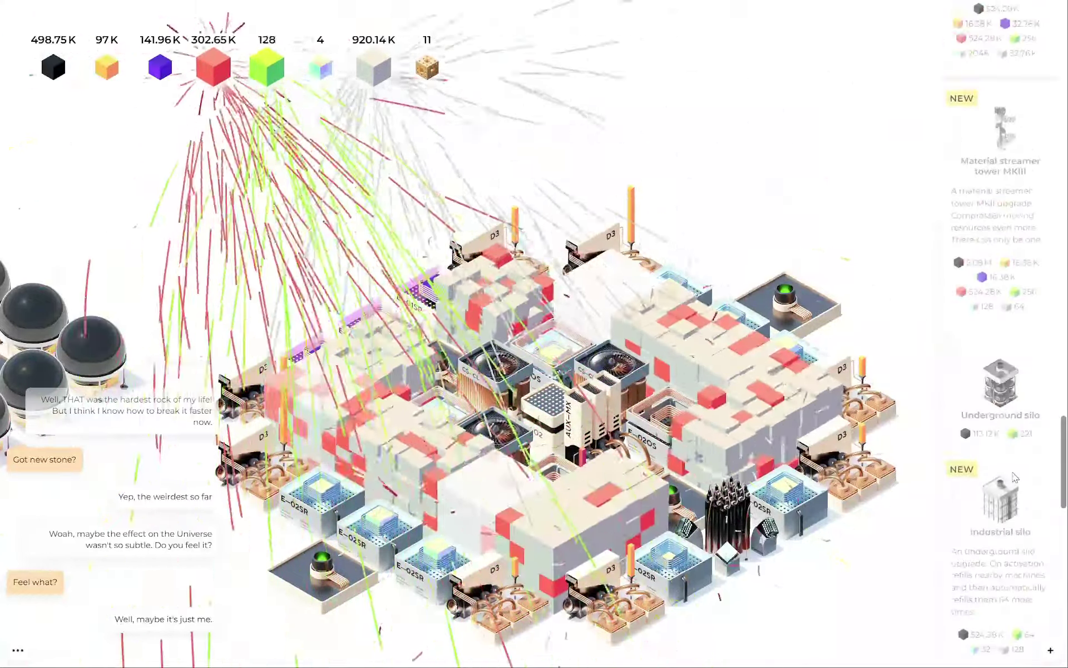
scroll(1018, 475, up, 3)
scroll(1018, 476, up, 3)
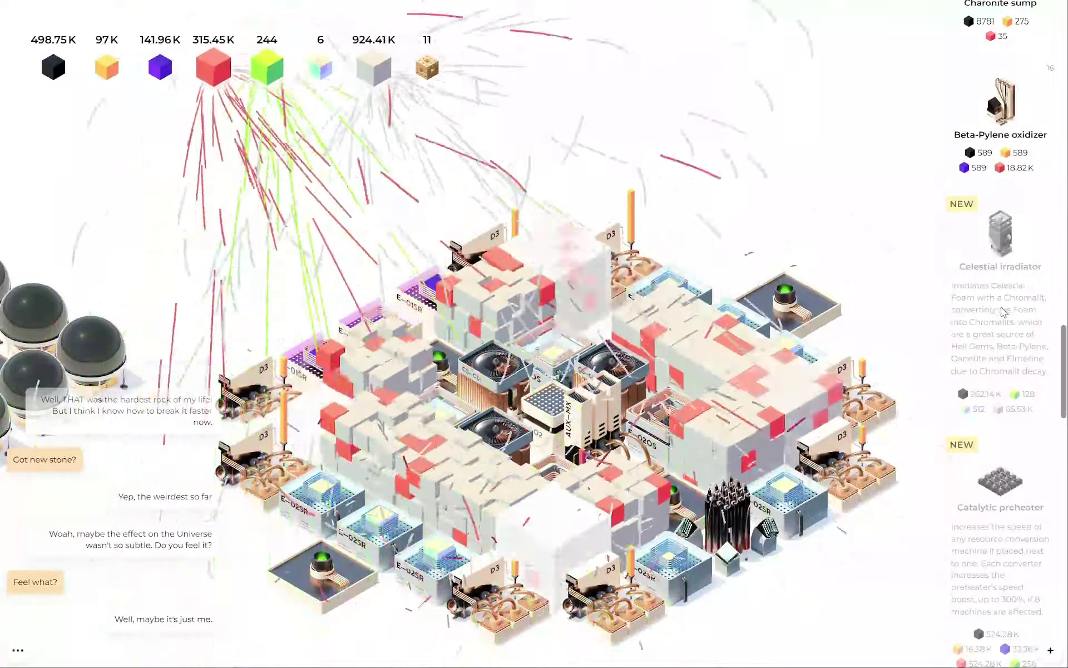
scroll(992, 307, down, 2)
scroll(1004, 313, down, 4)
scroll(1003, 313, down, 3)
scroll(1004, 313, down, 3)
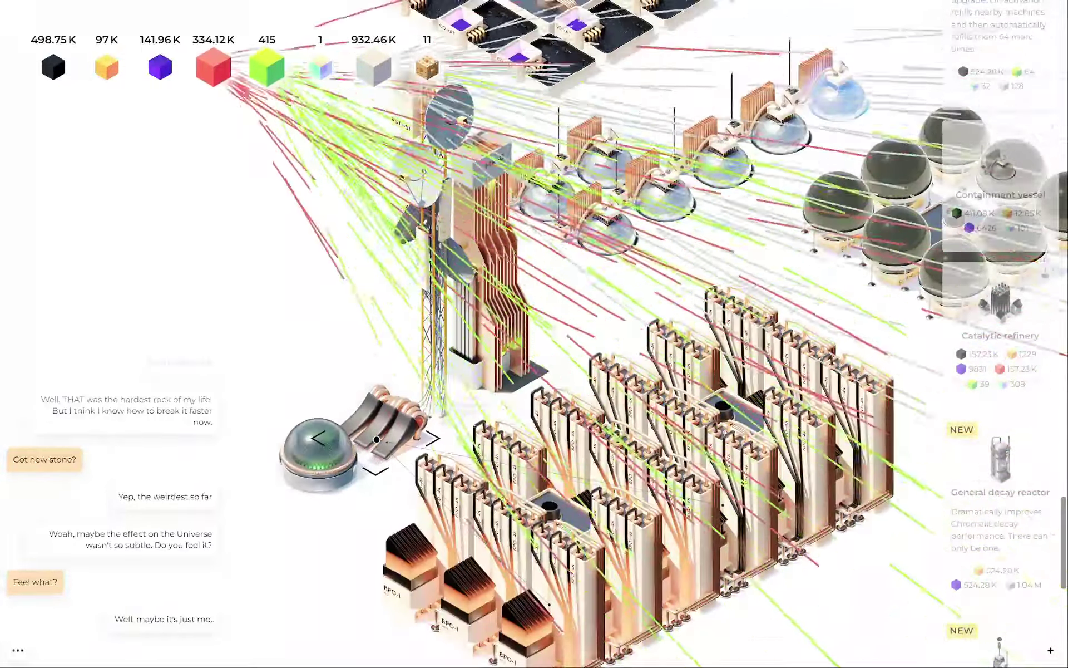
- Pan past the capacitor rows to the dark-dome cluster beside the purple-tiled grid
drag(376, 440, 250, 334)
drag(501, 417, 466, 381)
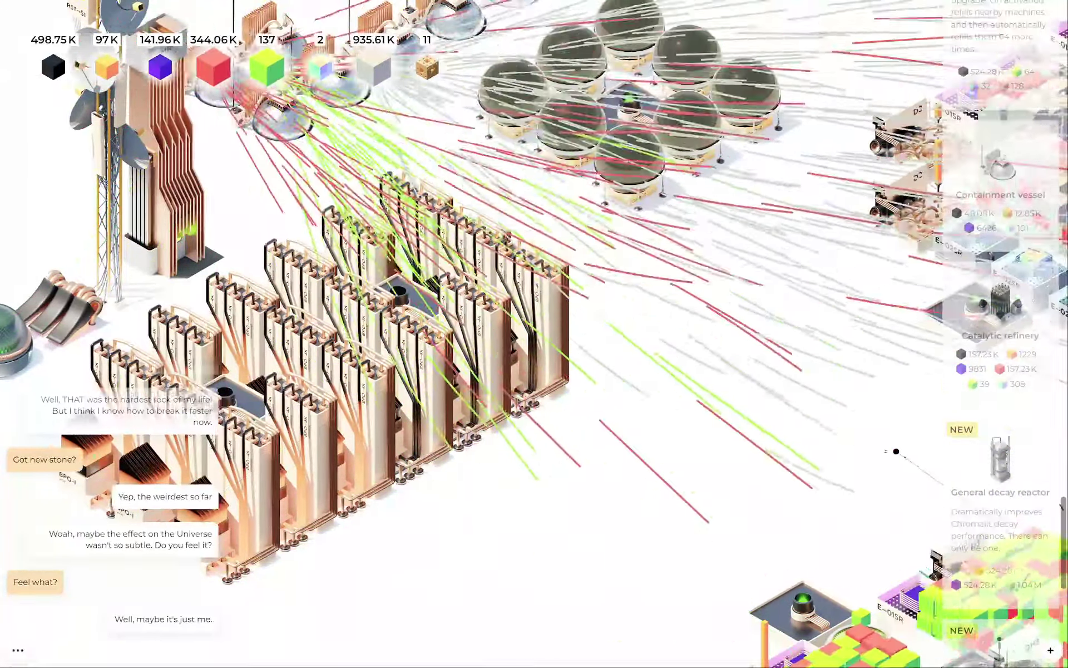
drag(440, 376, 251, 317)
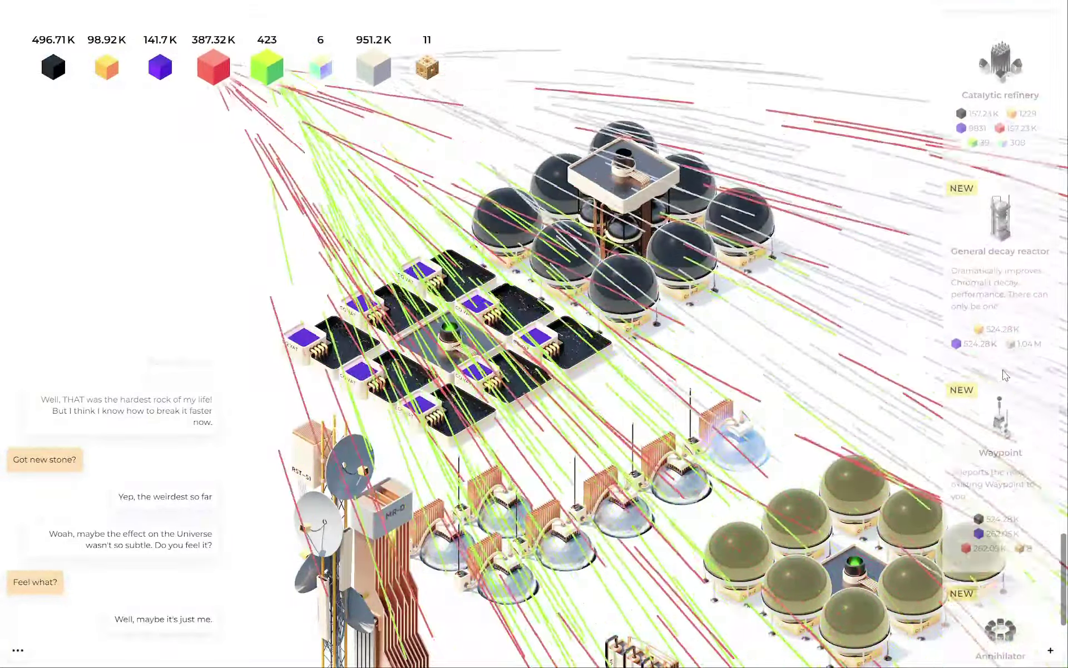
scroll(1006, 375, up, 4)
- Upgrade the dome-cluster silo and place five Charonite sumps around the purple grid
click(619, 254)
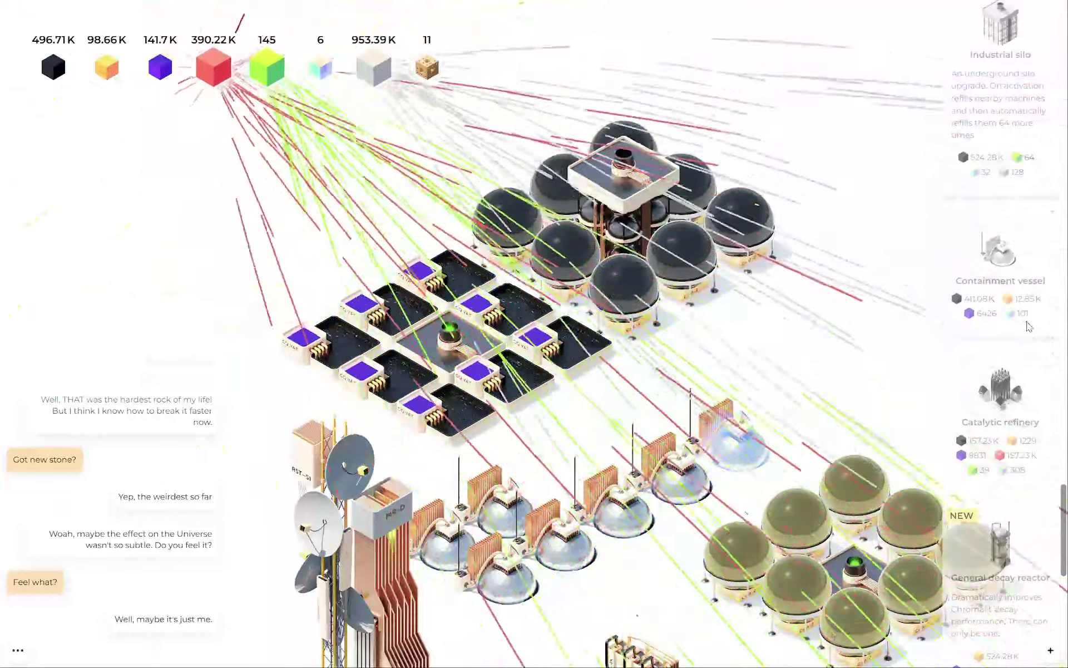
scroll(1017, 341, down, 5)
scroll(1016, 341, up, 5)
scroll(1017, 342, up, 2)
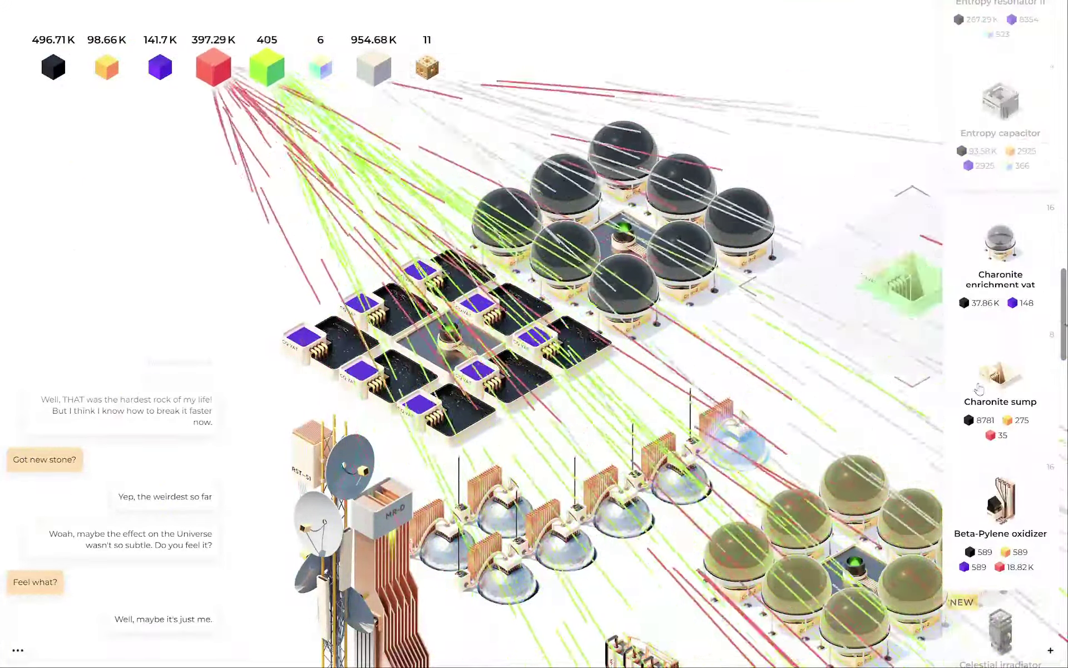
drag(999, 384, 589, 407)
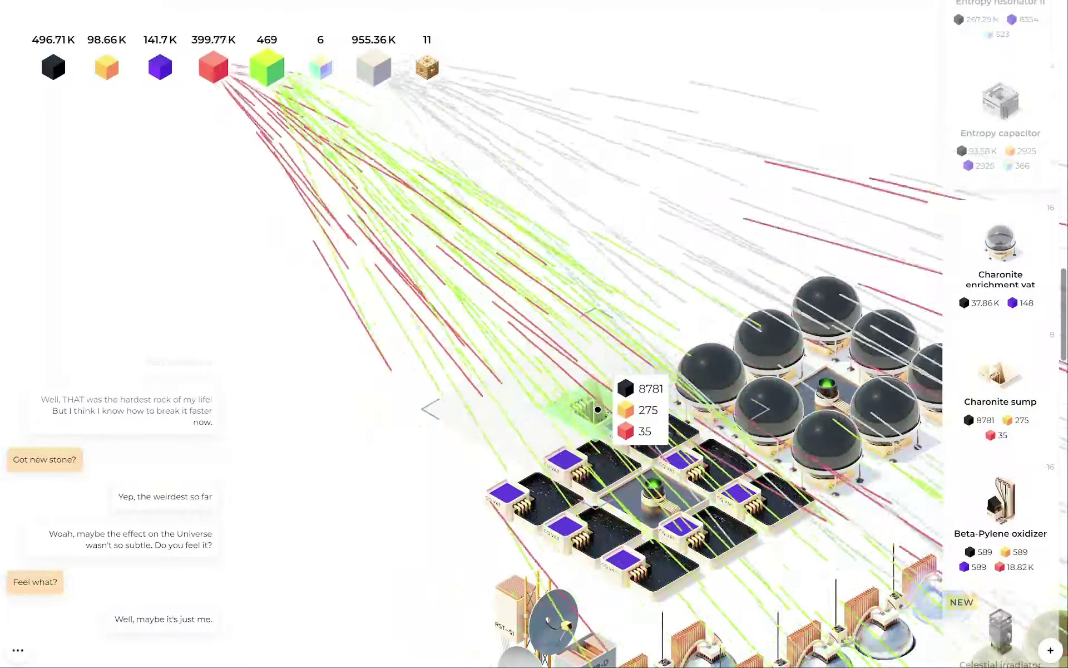
click(598, 407)
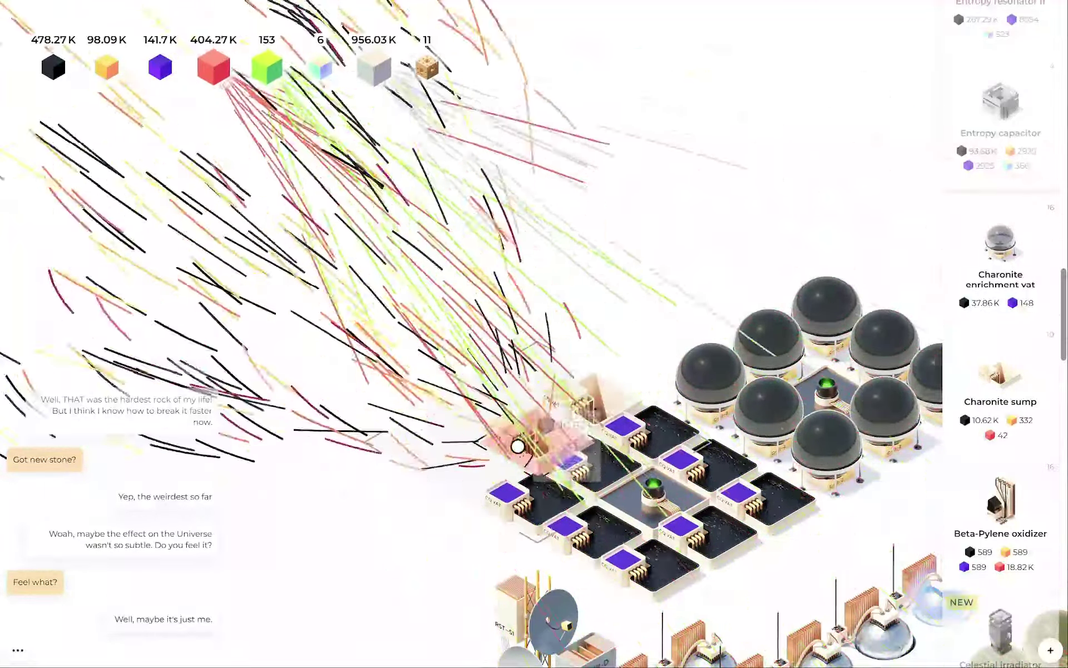
click(415, 445)
click(359, 405)
click(459, 353)
click(534, 367)
scroll(1001, 390, down, 3)
scroll(1000, 390, down, 3)
- Place an Underground silo among the new Charonite sumps
click(1000, 351)
click(476, 376)
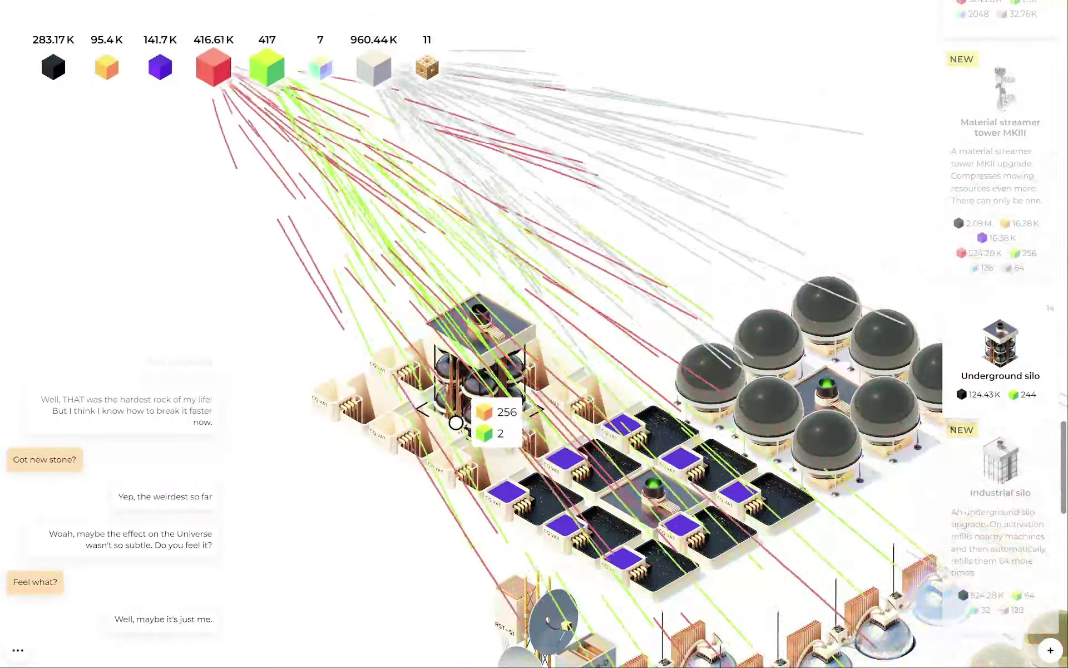
click(453, 422)
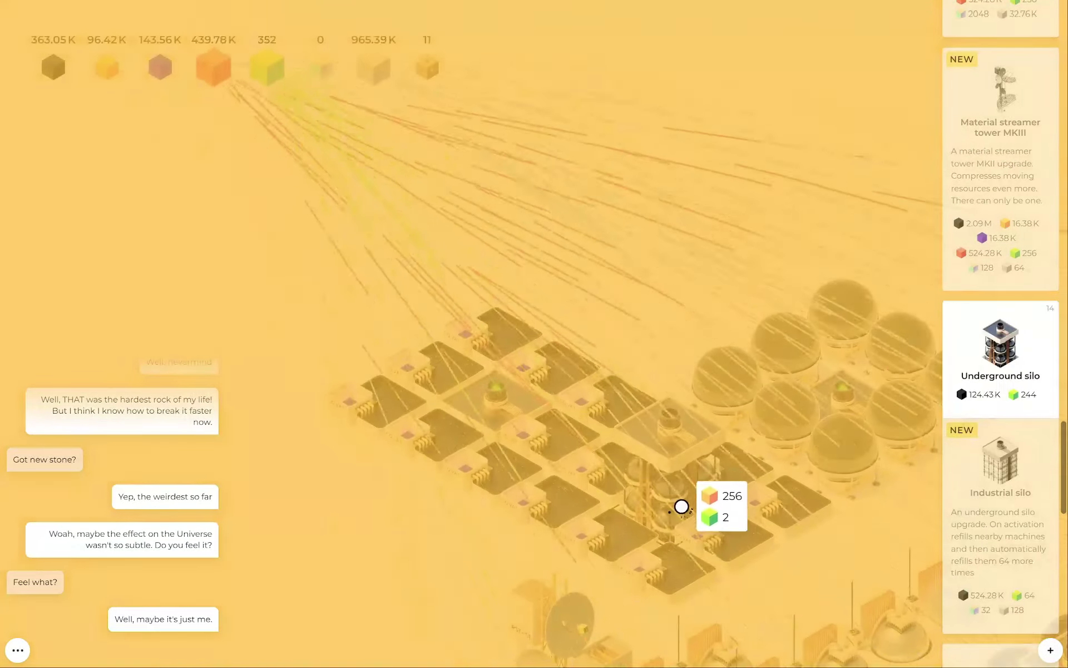
drag(675, 524, 635, 452)
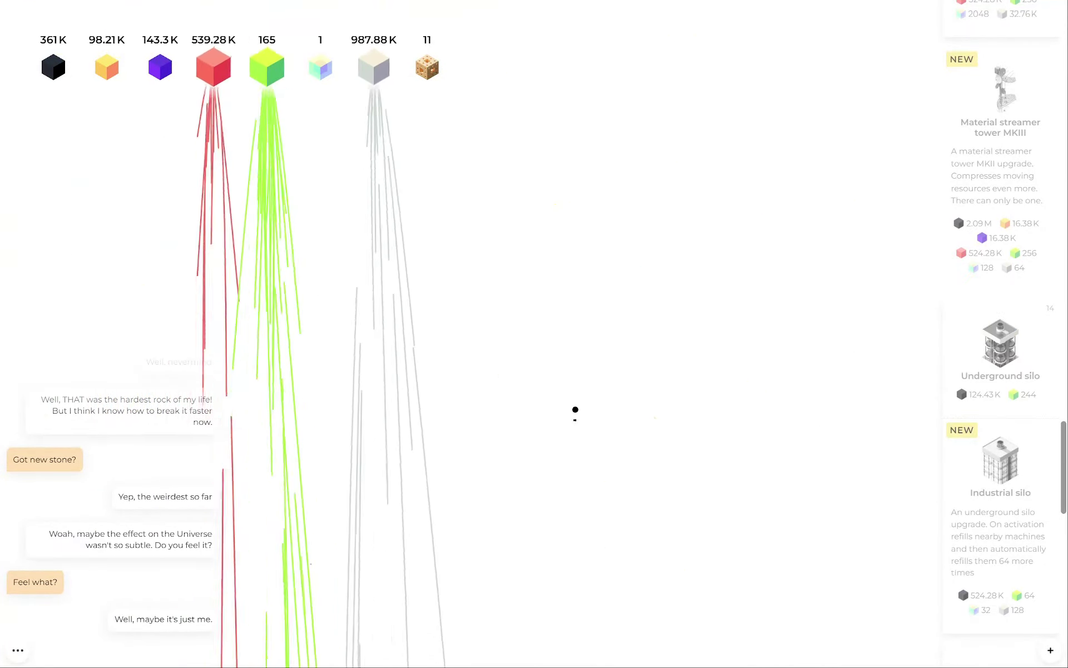
drag(576, 411, 608, 556)
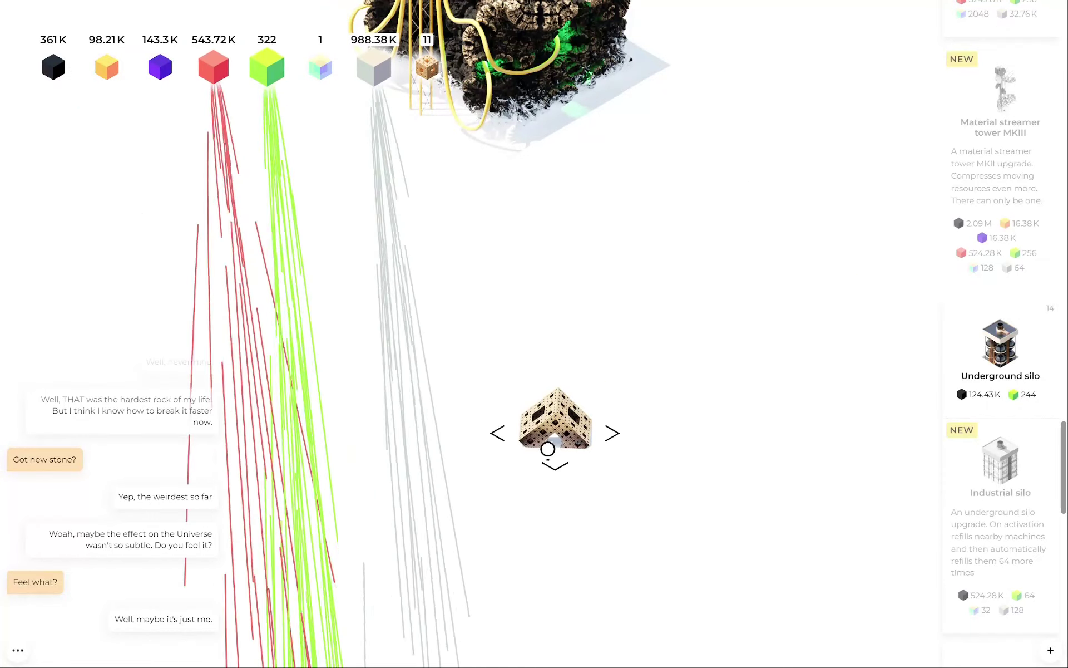
drag(548, 448, 609, 479)
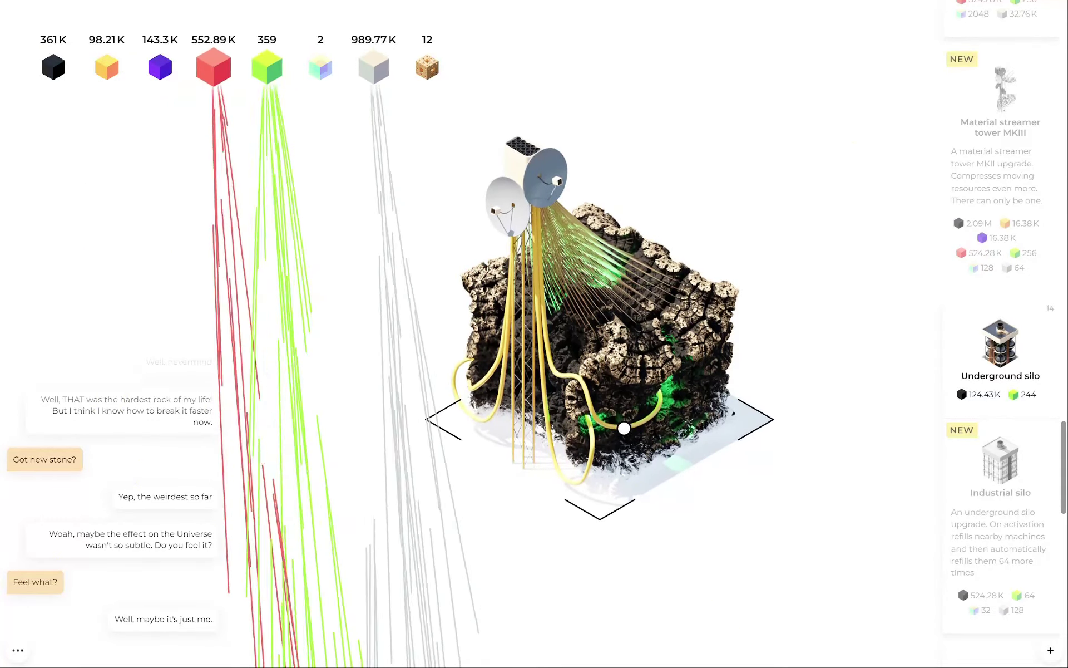
drag(609, 478, 623, 428)
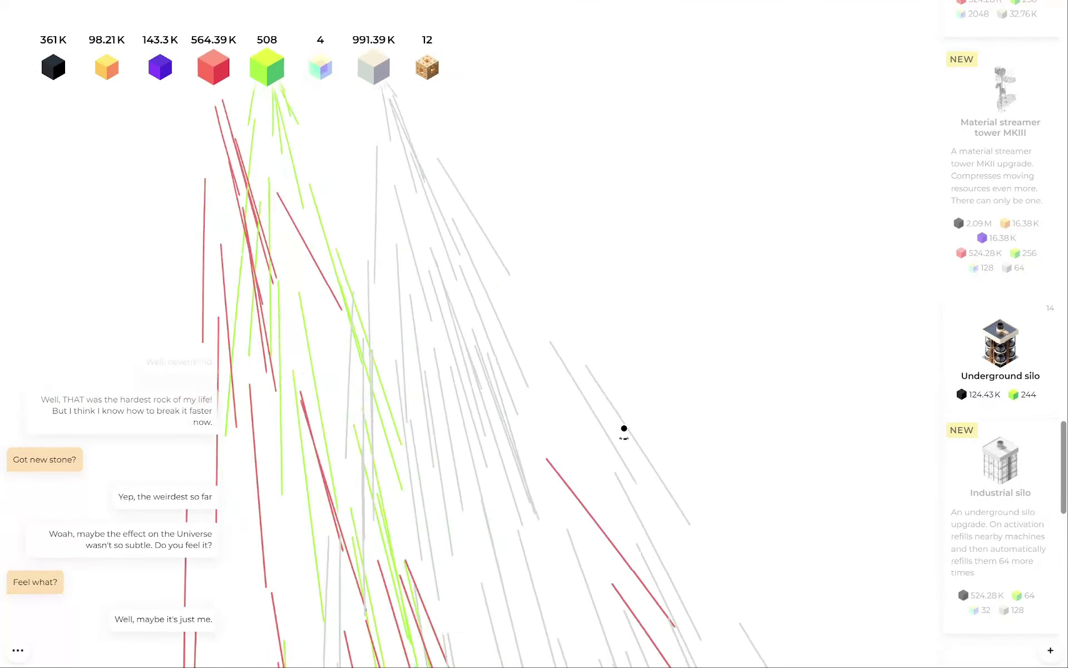
scroll(623, 428, down, 5)
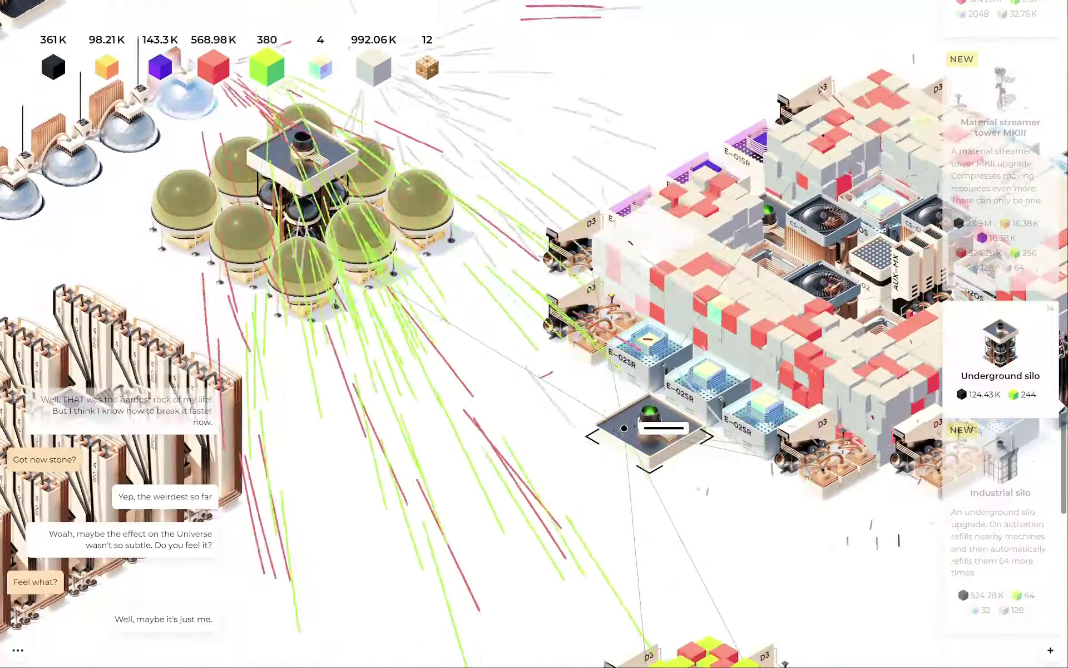
scroll(623, 428, down, 5)
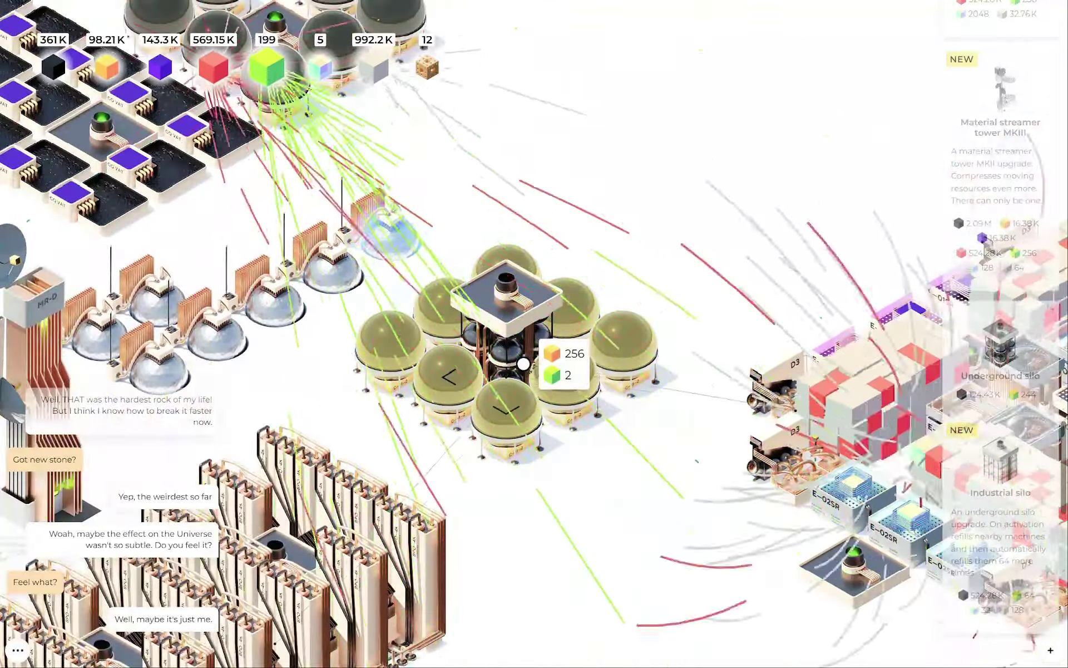
scroll(514, 364, up, 5)
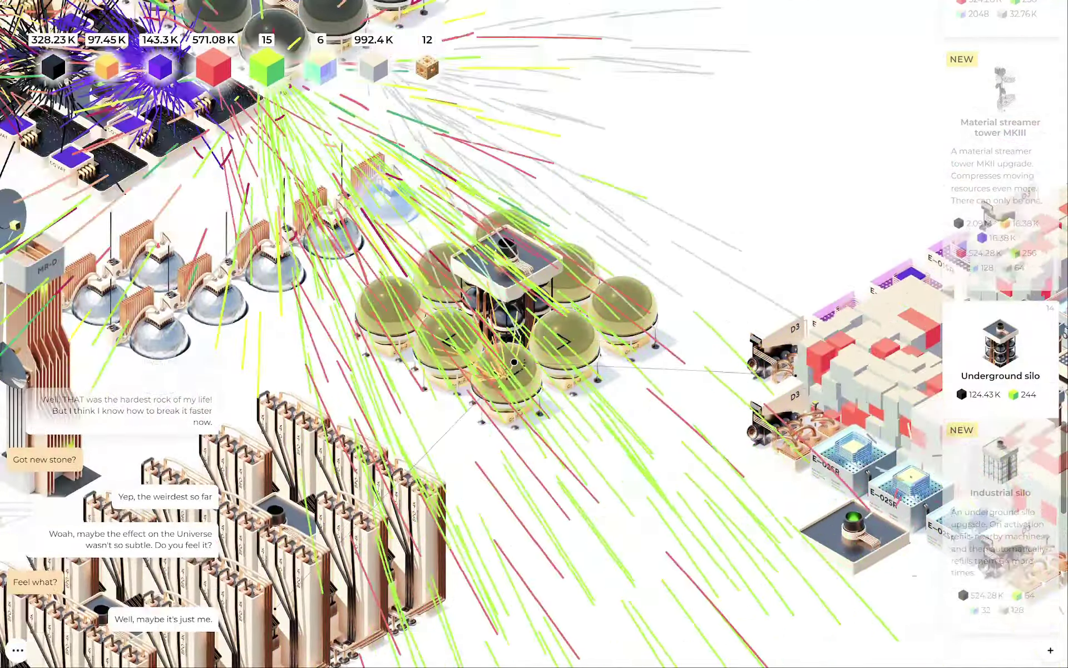
- Tour the heatsink array and red-dotted cube complex, selecting one of its D3 machines
drag(514, 364, 294, 476)
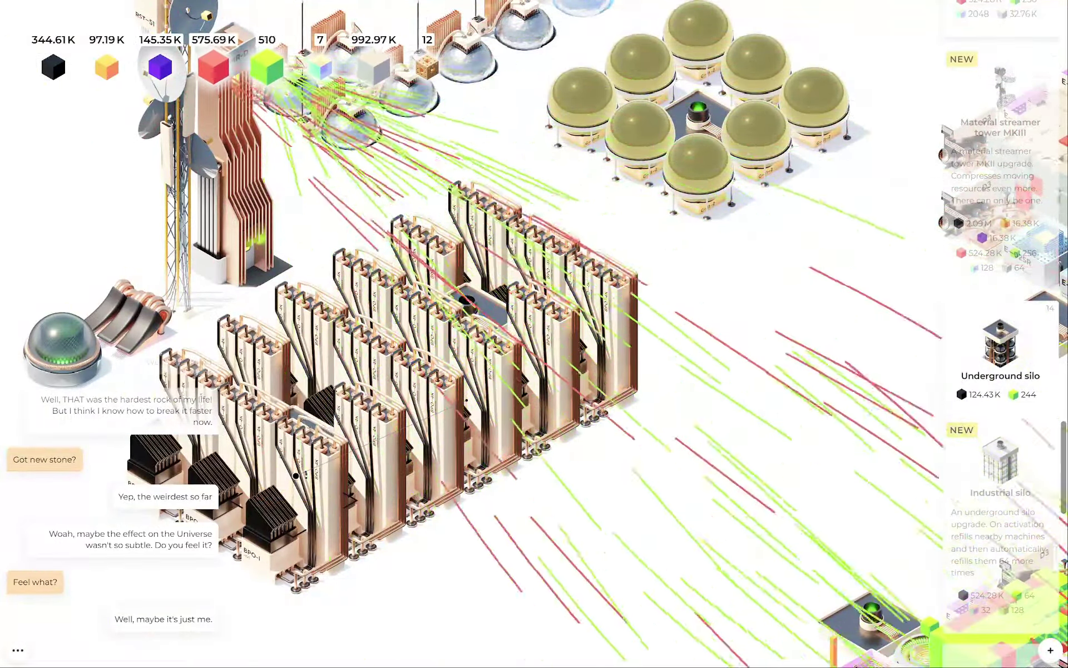
drag(751, 376, 546, 476)
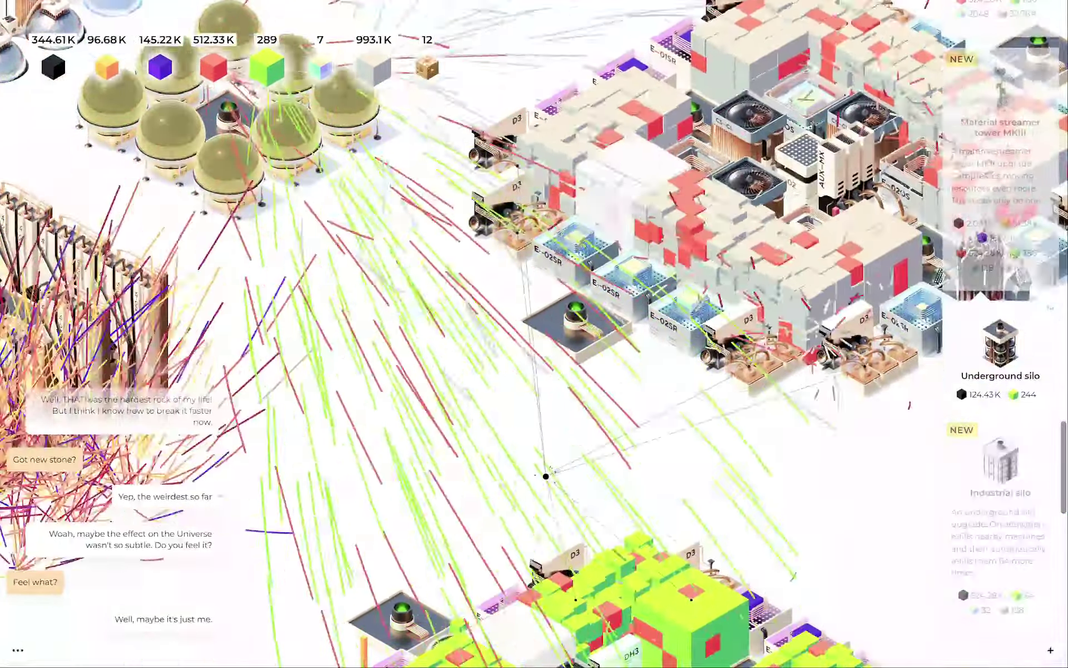
scroll(546, 476, down, 4)
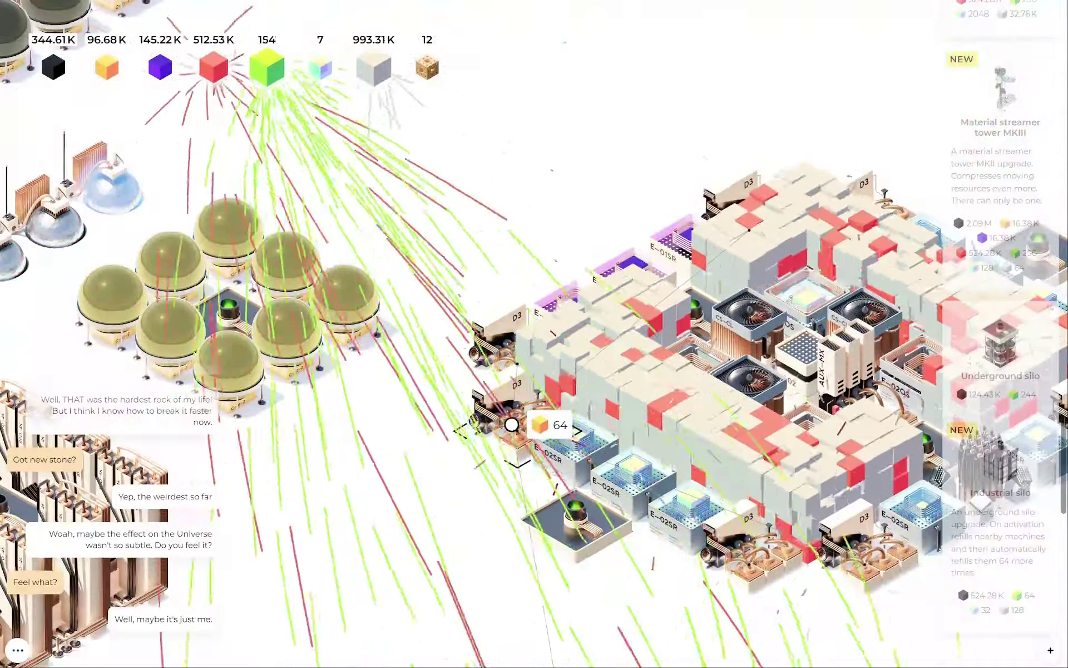
click(503, 355)
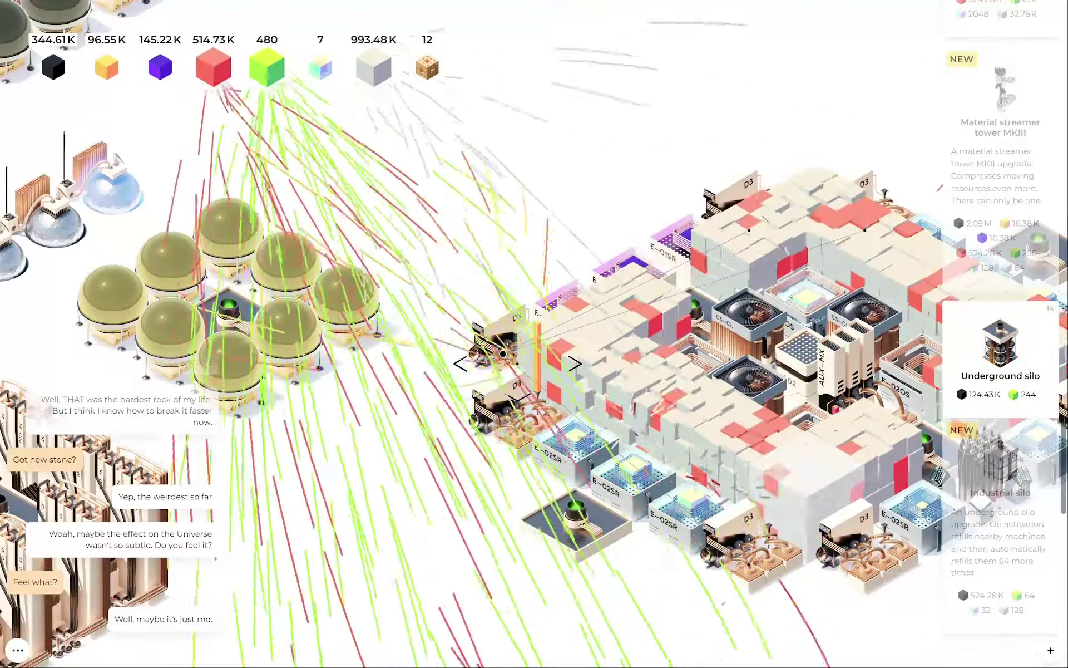
drag(504, 355, 544, 308)
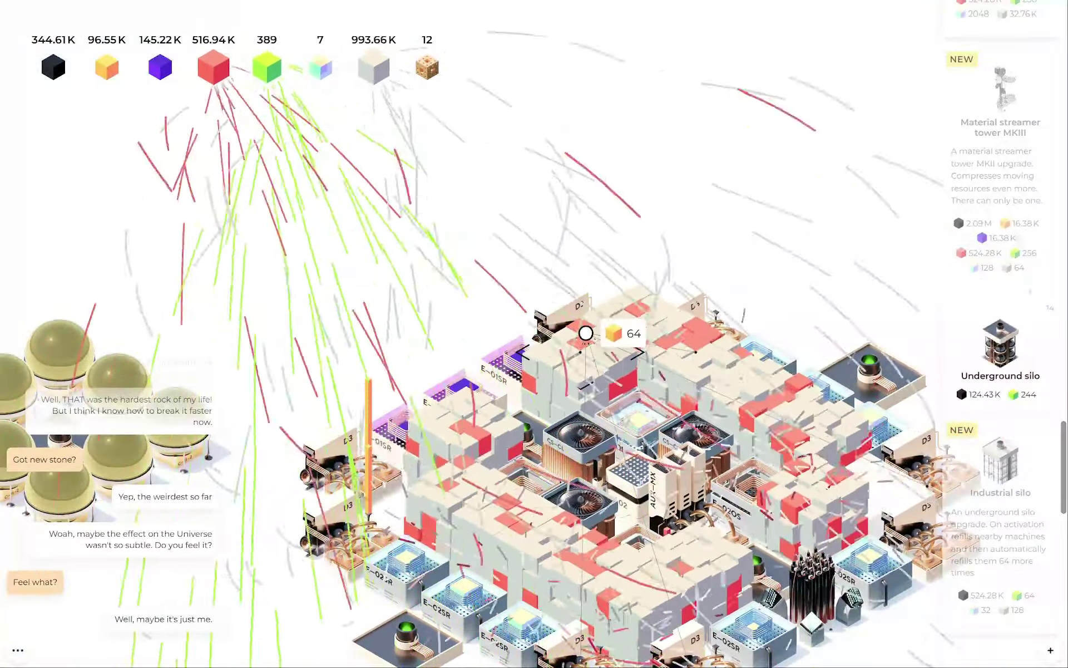
scroll(715, 341, down, 3)
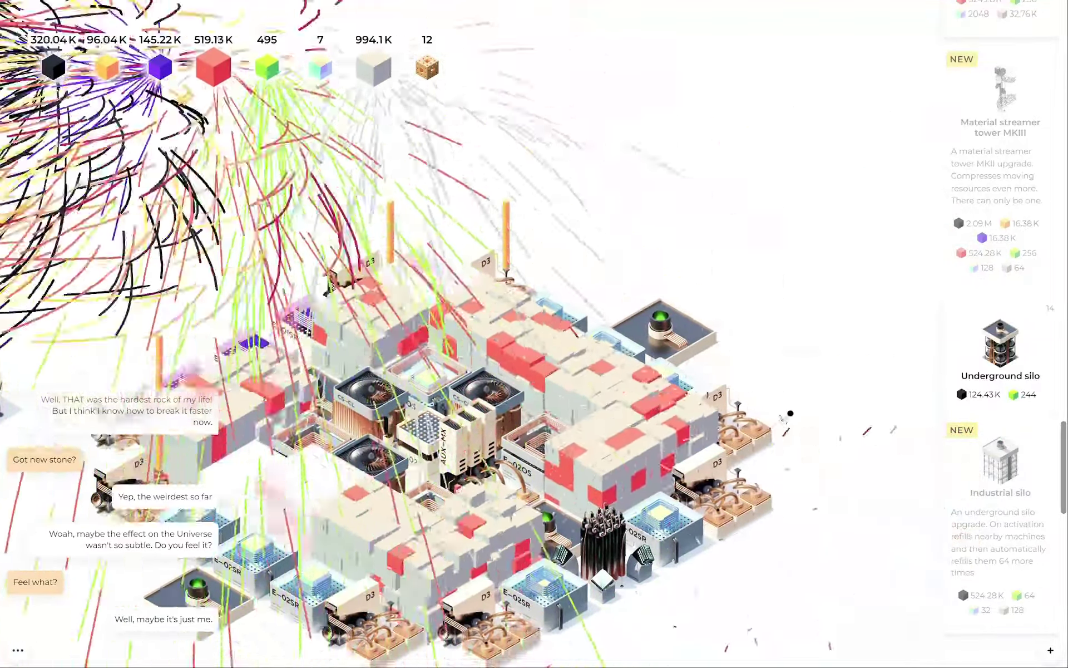
drag(715, 341, 693, 363)
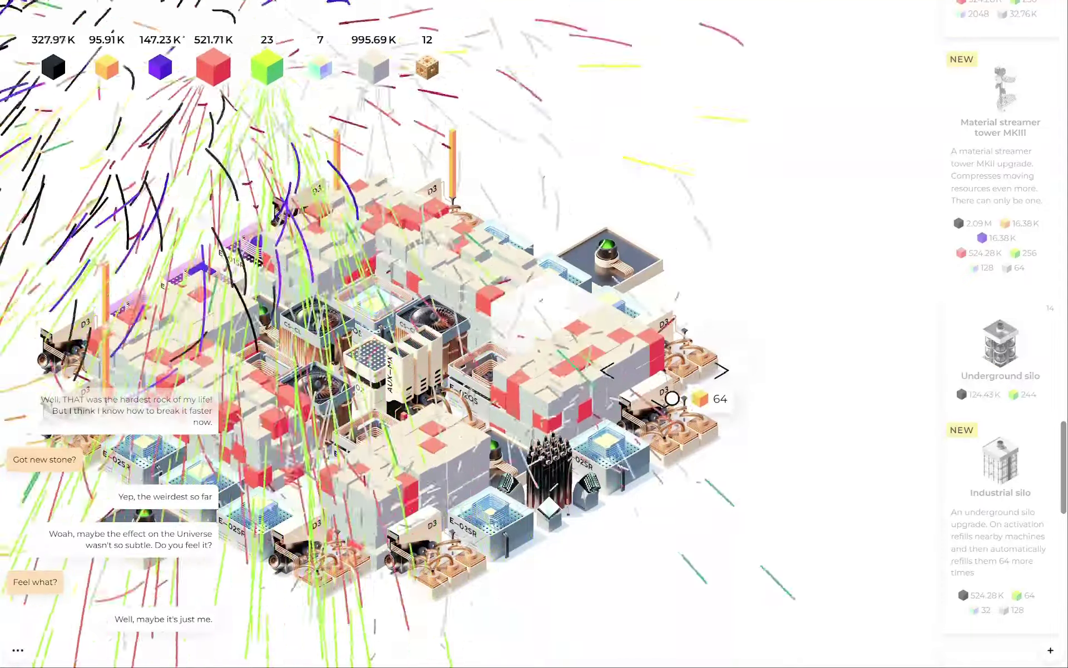
- Select a D3 machine on the green-cubed complex, then pan back to the dome clusters
drag(676, 434, 467, 276)
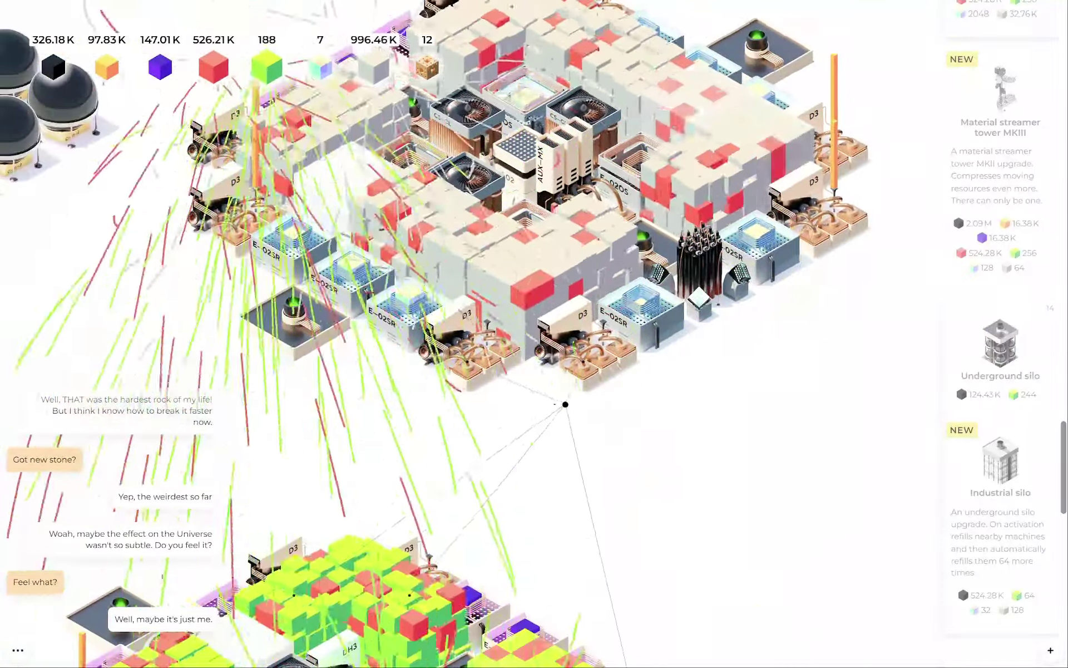
click(457, 358)
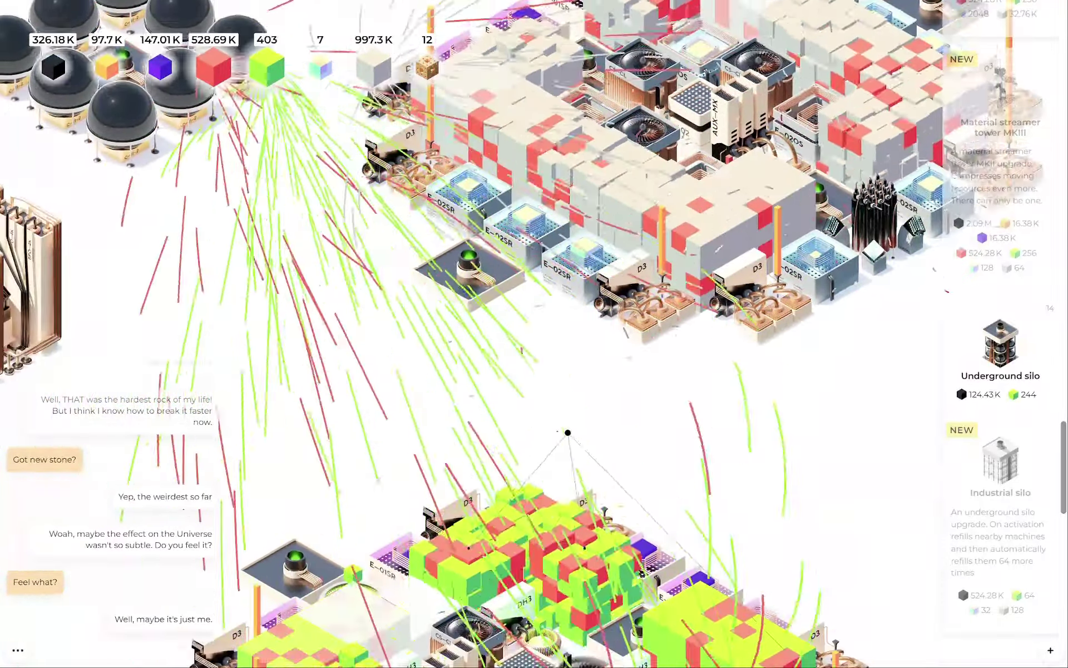
drag(458, 357, 532, 352)
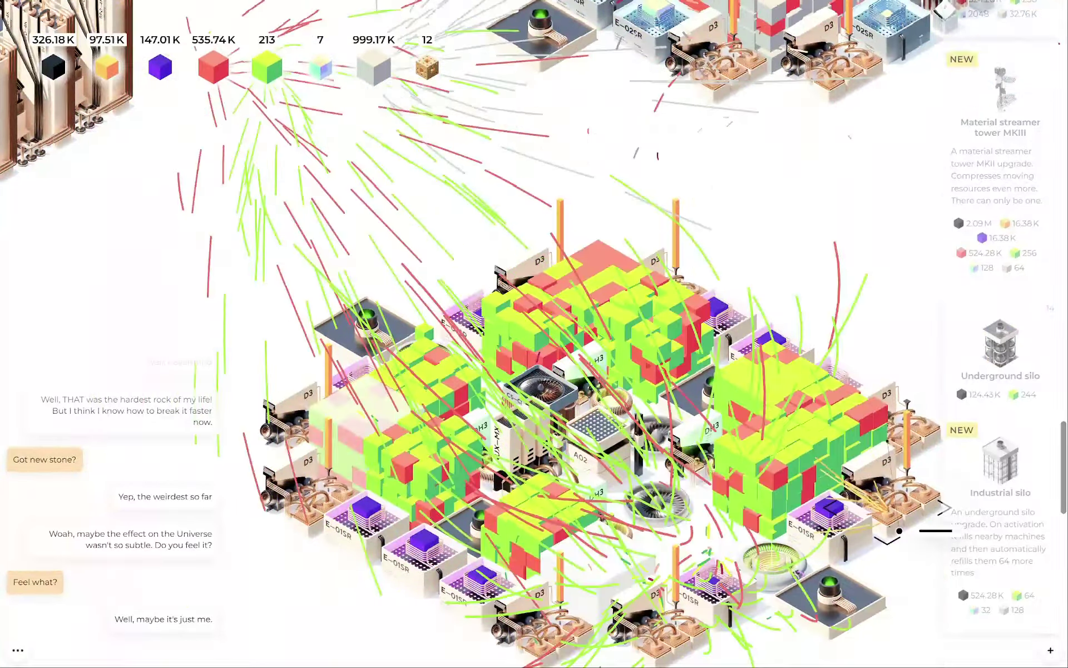
drag(601, 501, 499, 417)
scroll(499, 417, up, 3)
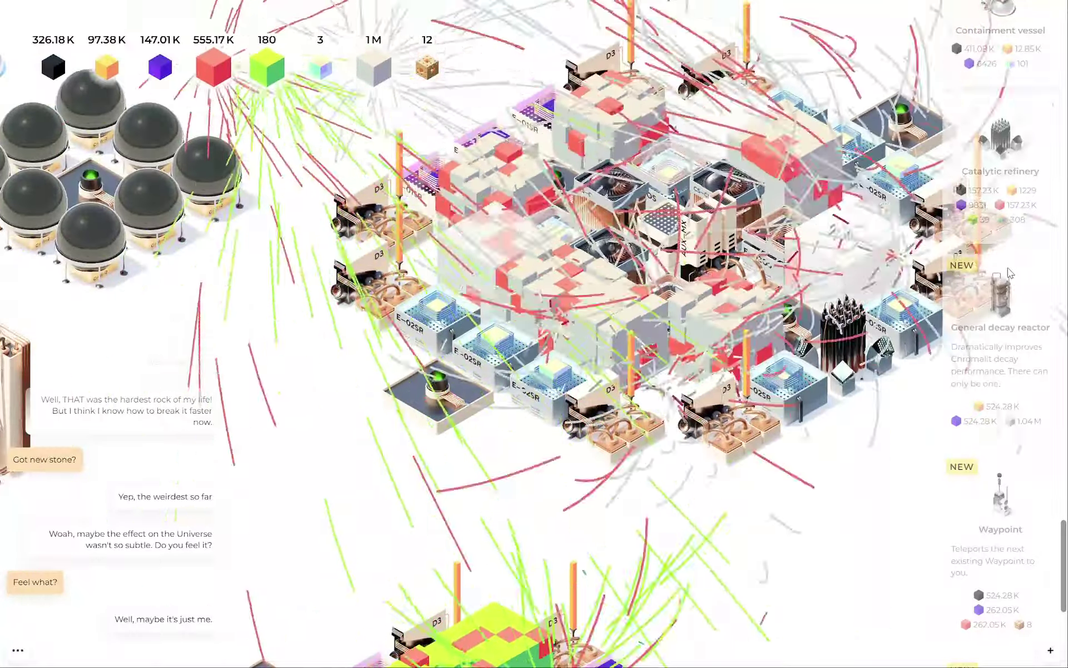
scroll(1024, 307, up, 3)
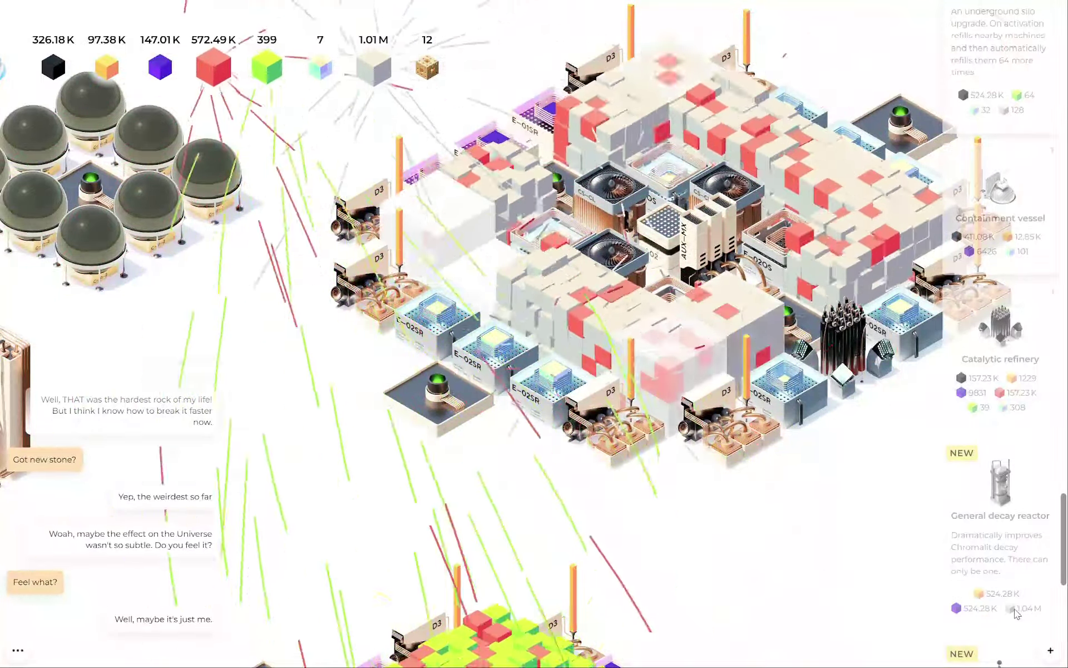
scroll(1012, 582, down, 5)
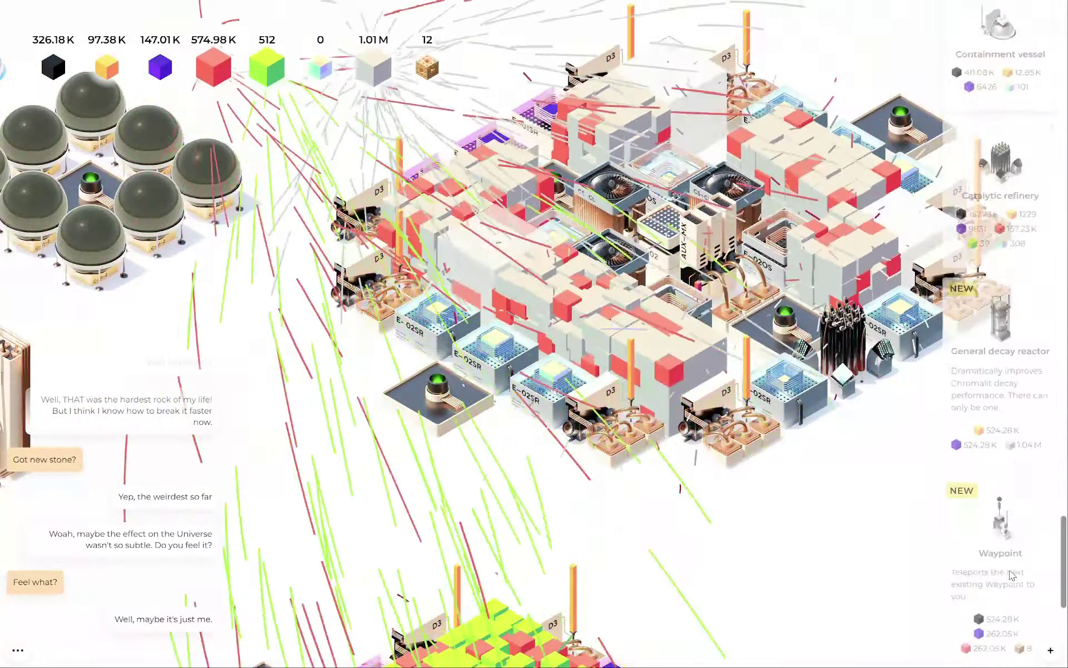
scroll(1007, 570, up, 1)
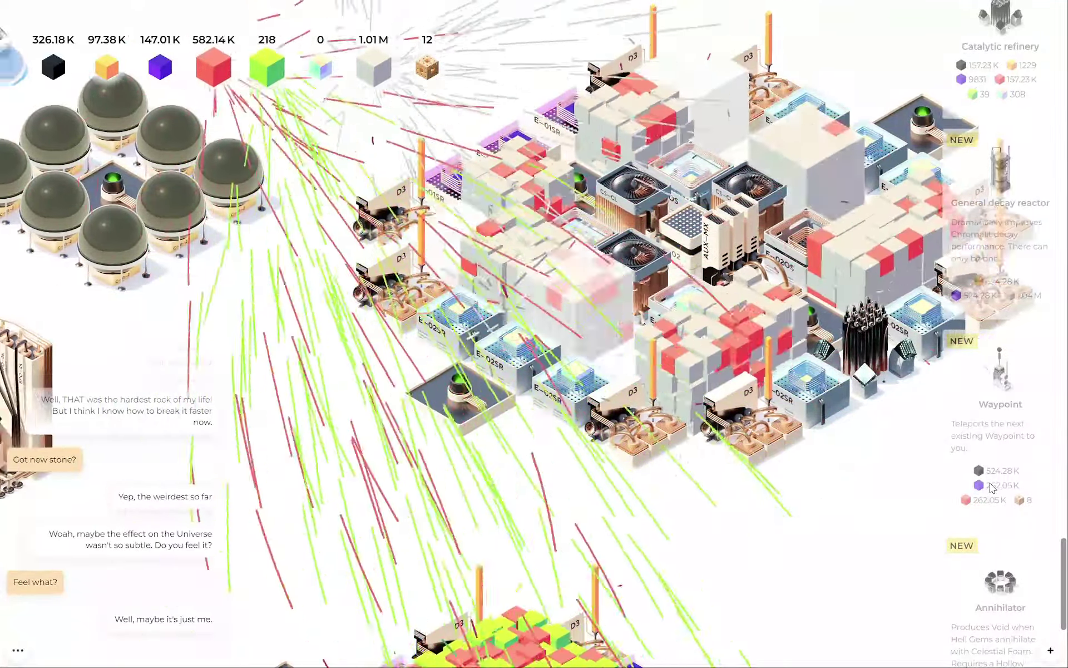
drag(417, 467, 751, 535)
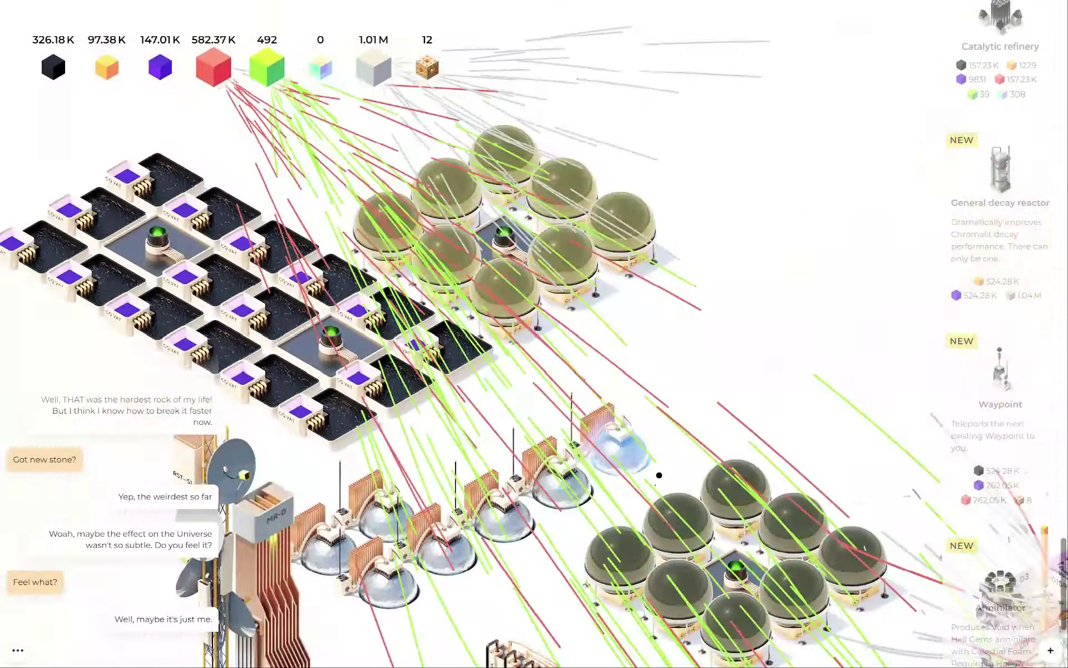
drag(659, 474, 711, 492)
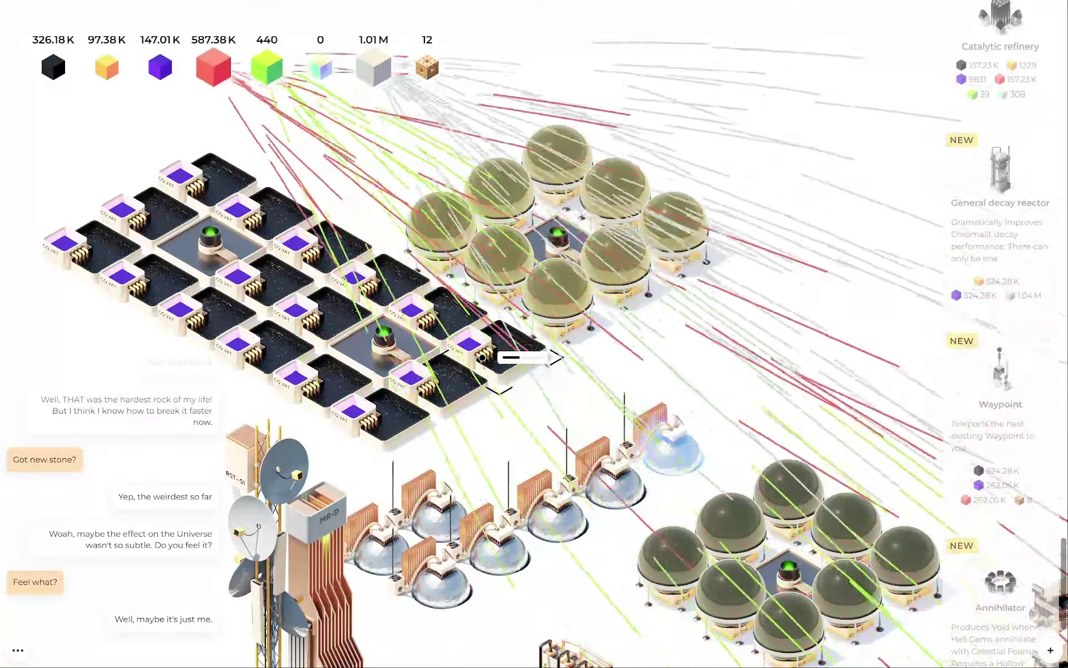
- Bring the purple grid's outer edge into view and place three Charonite sumps along it
drag(200, 261, 443, 408)
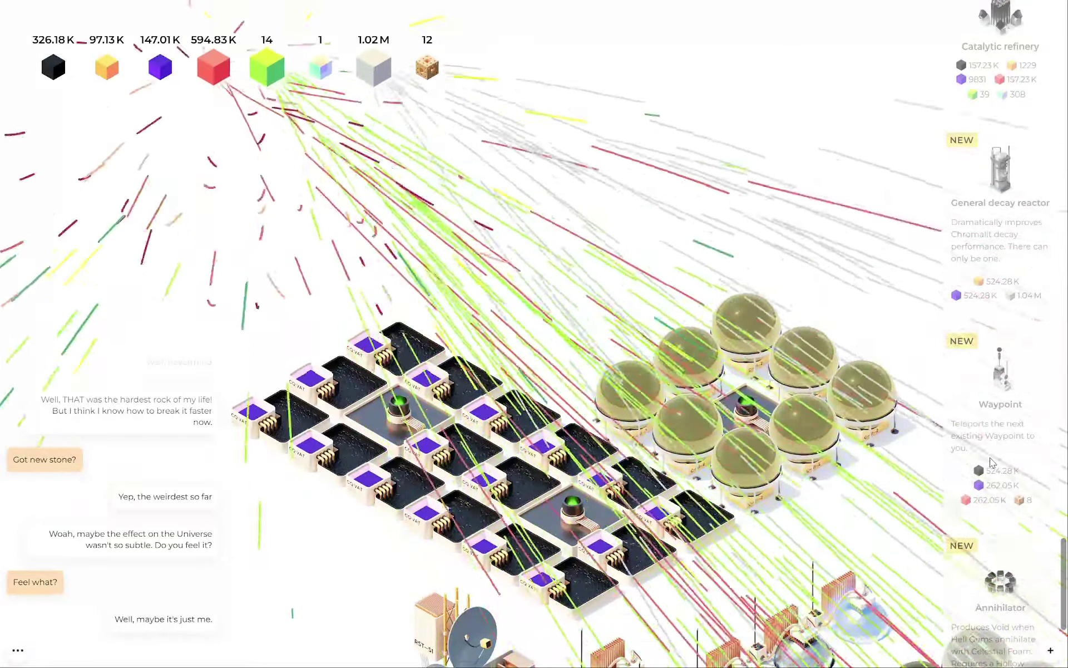
scroll(989, 448, down, 8)
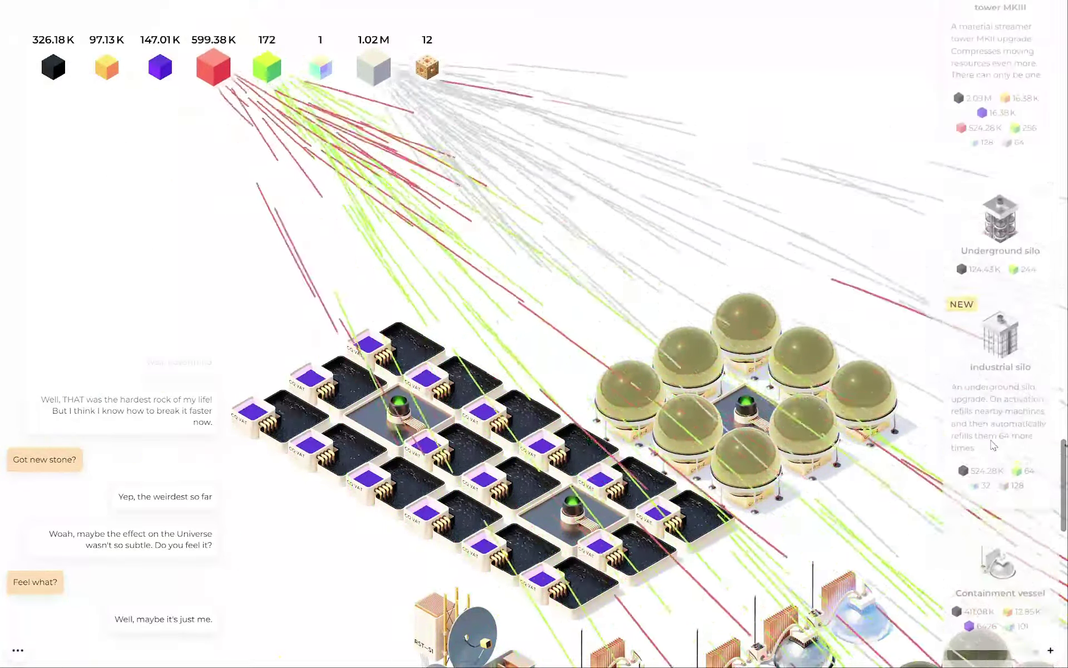
scroll(994, 447, up, 8)
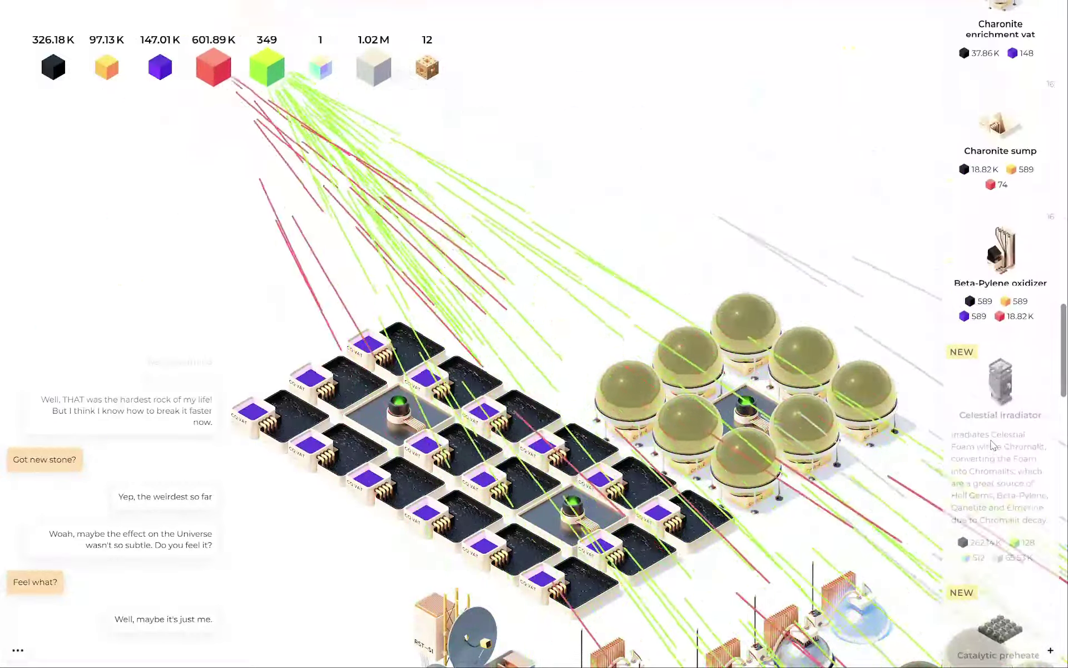
scroll(993, 443, up, 1)
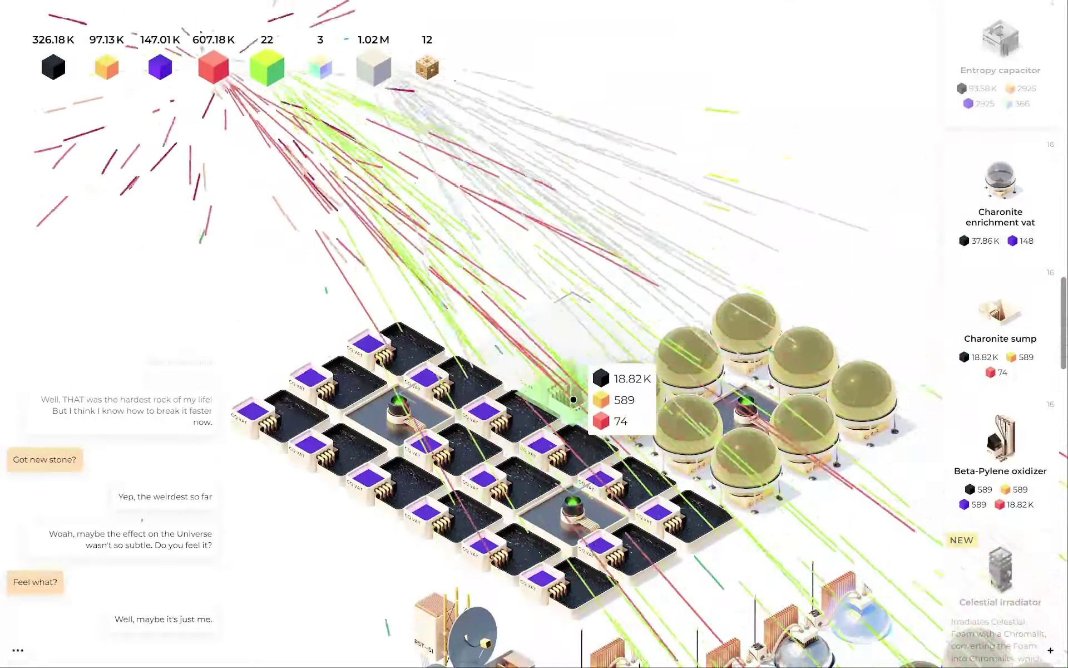
drag(573, 399, 501, 343)
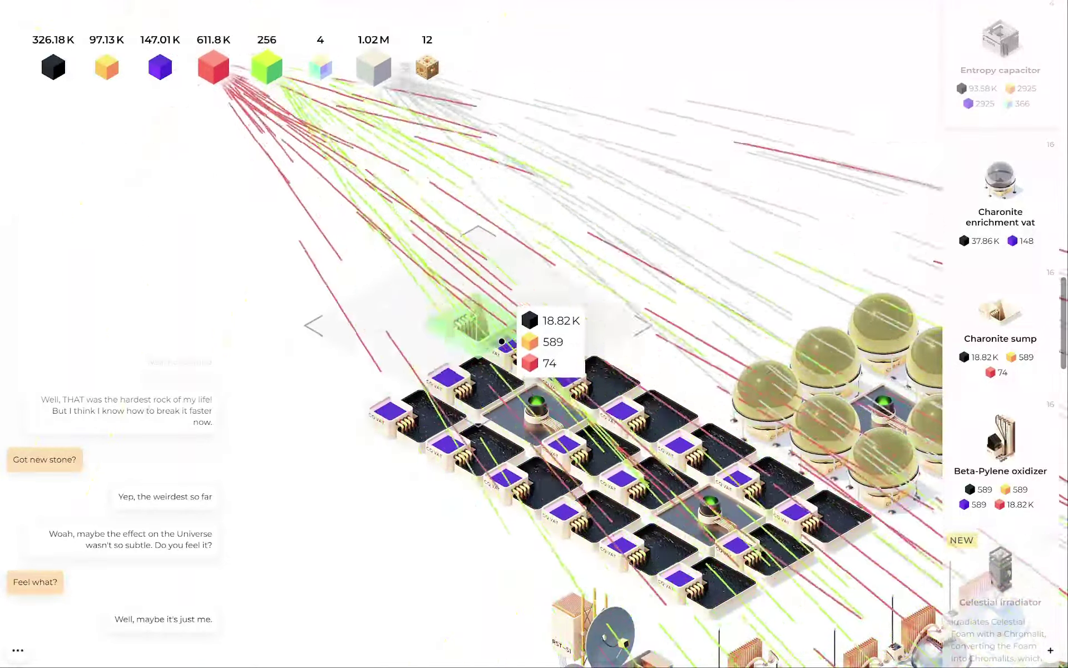
click(487, 335)
click(443, 359)
click(367, 368)
- Extend the row with five more Charonite sumps, then pick the Underground silo
click(288, 351)
click(269, 299)
click(310, 270)
click(342, 250)
click(406, 287)
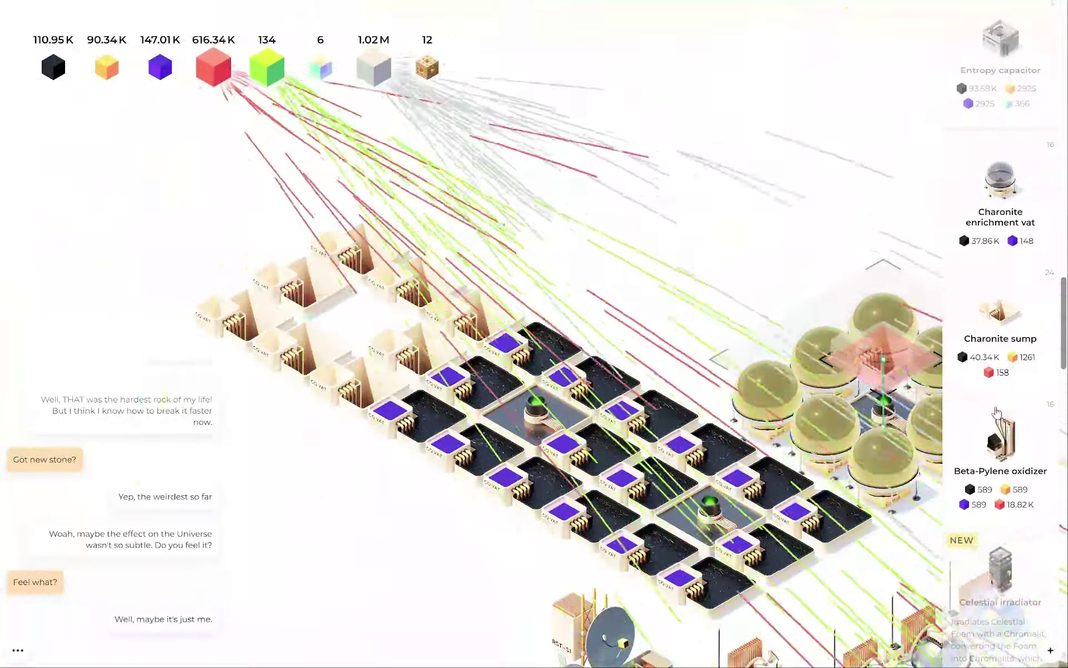
scroll(996, 411, down, 5)
scroll(996, 411, down, 5)
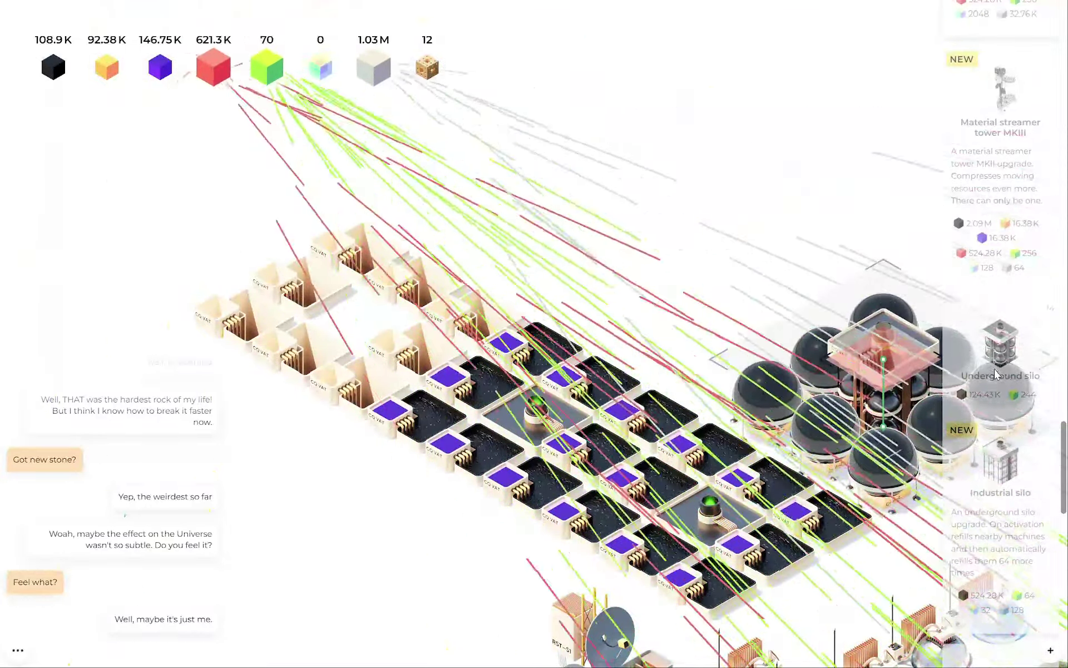
click(994, 350)
key(s)
key(s)
key(s)
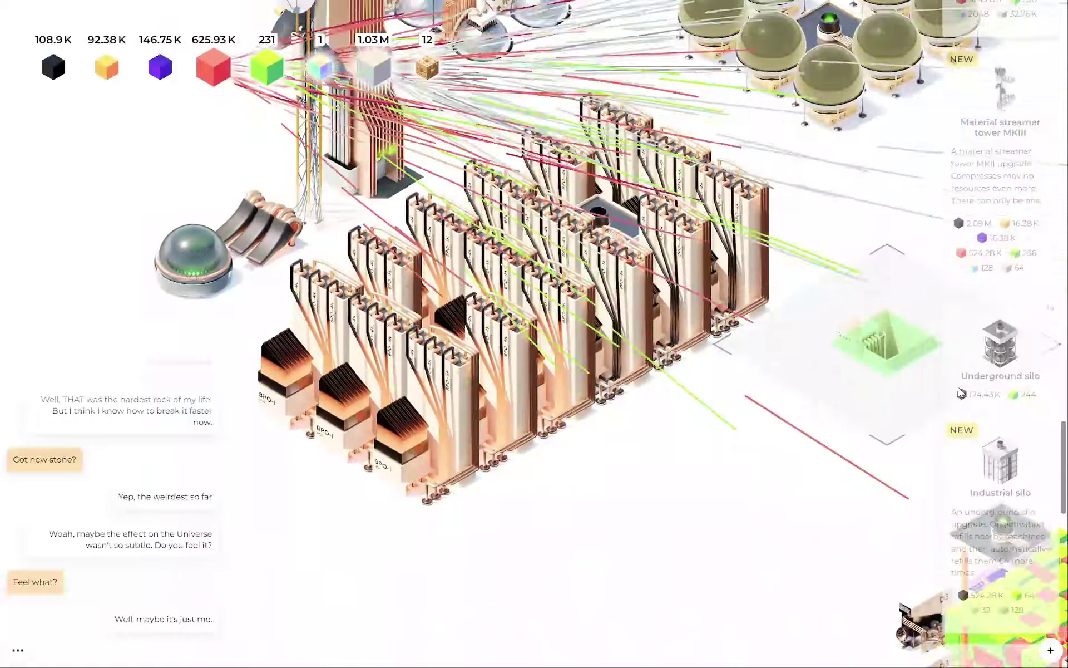
drag(884, 351, 828, 394)
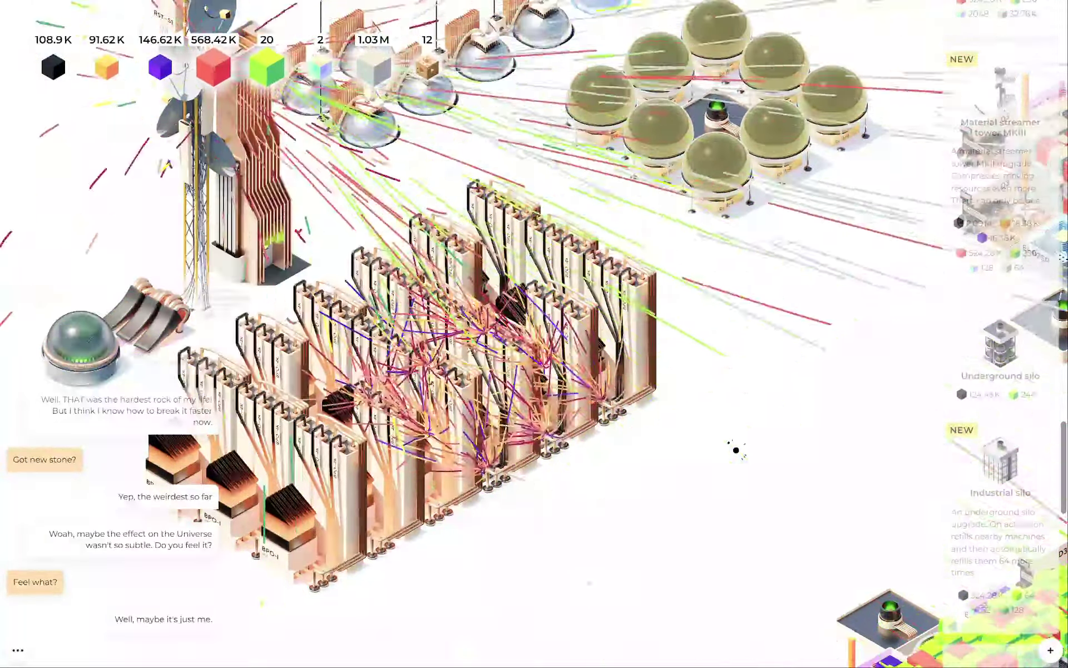
drag(735, 449, 736, 449)
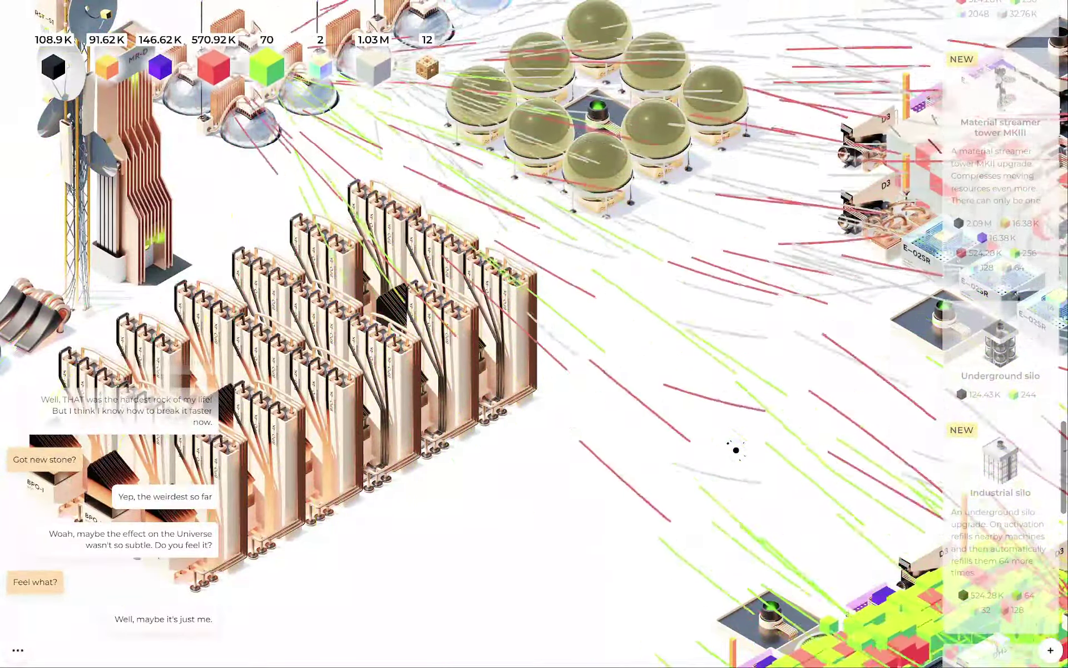
scroll(735, 449, down, 3)
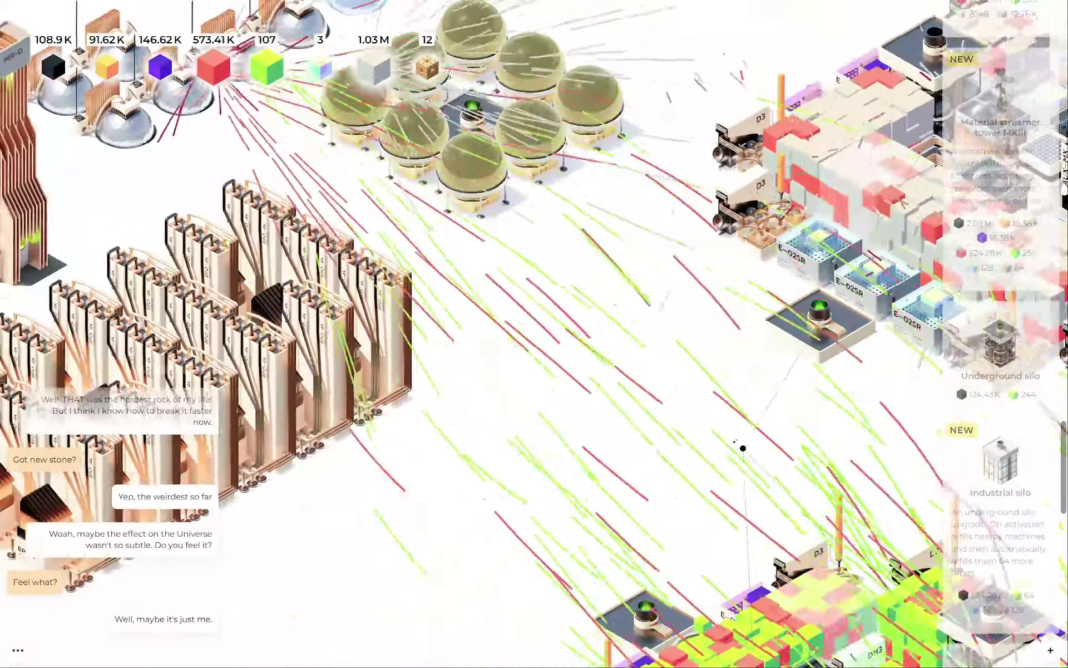
scroll(736, 449, down, 3)
scroll(702, 476, down, 2)
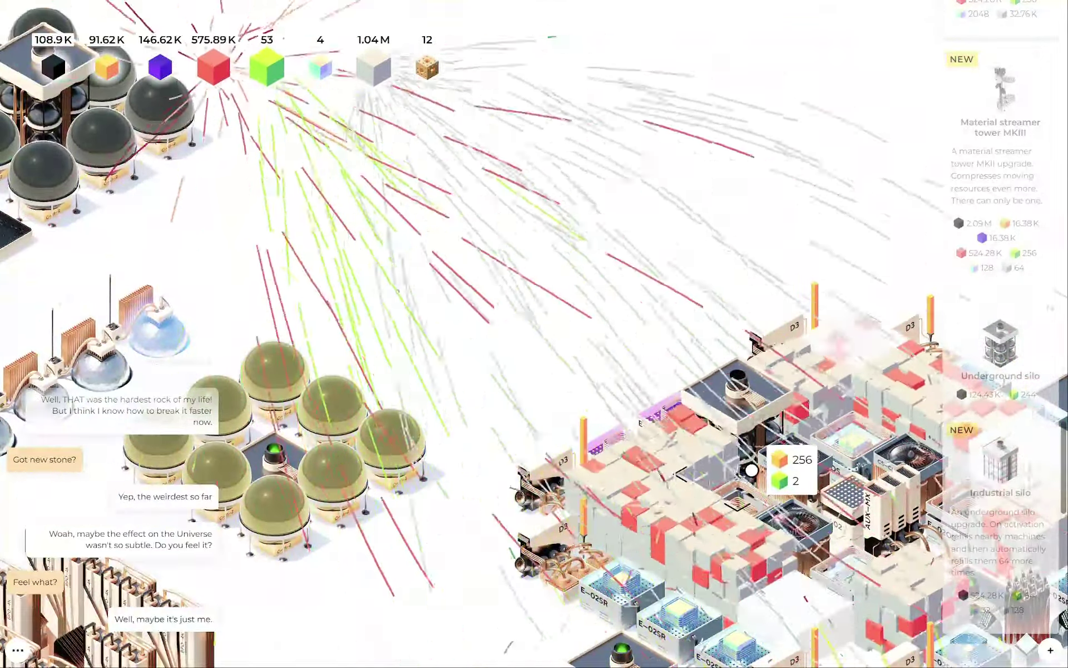
scroll(717, 373, up, 3)
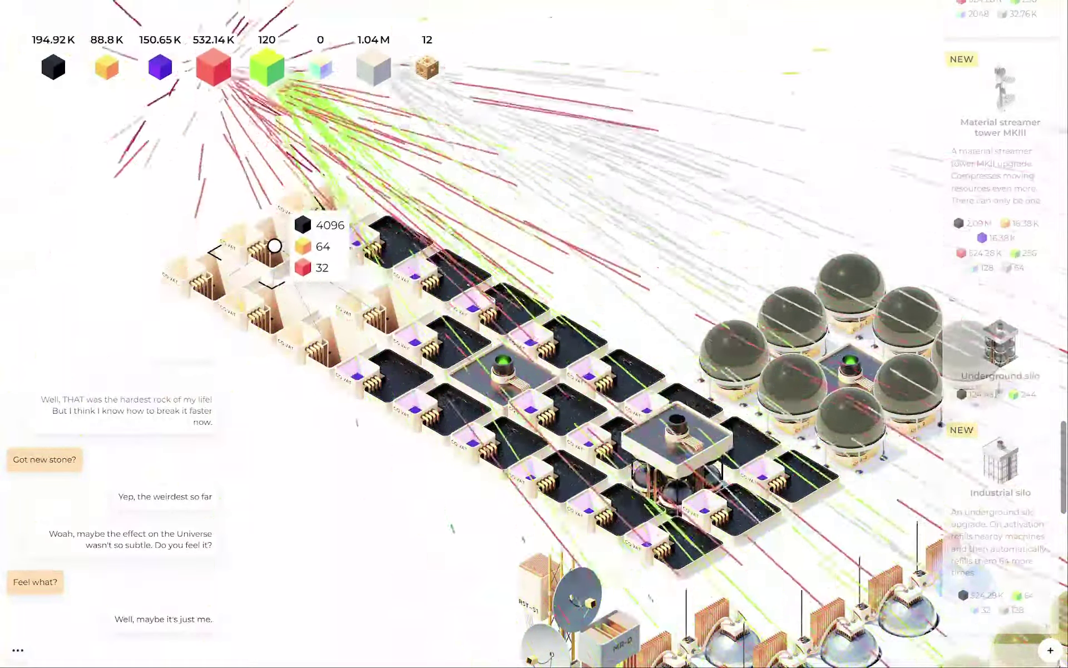
- Place an underground silo at the panel grid's corner, then pan toward the factory complex
click(999, 344)
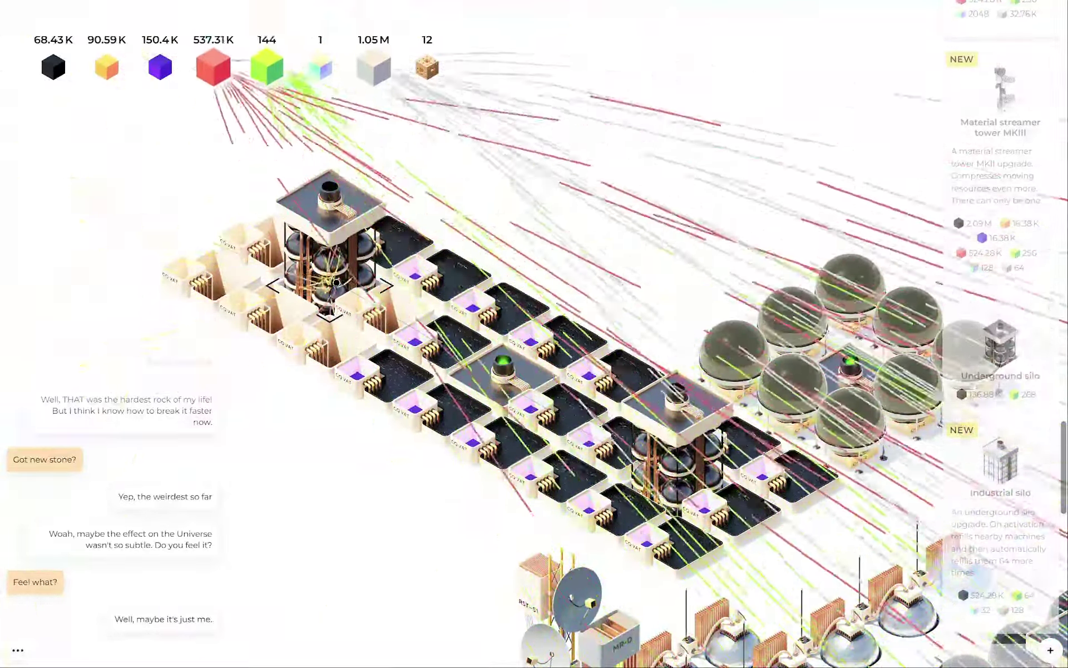
click(344, 312)
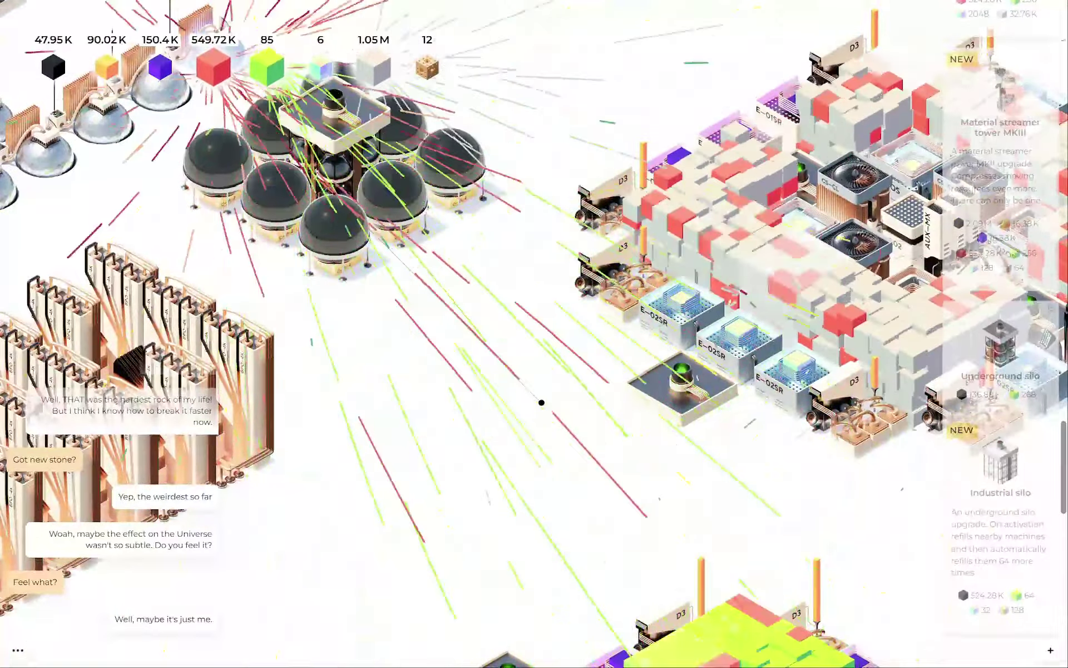
key(w)
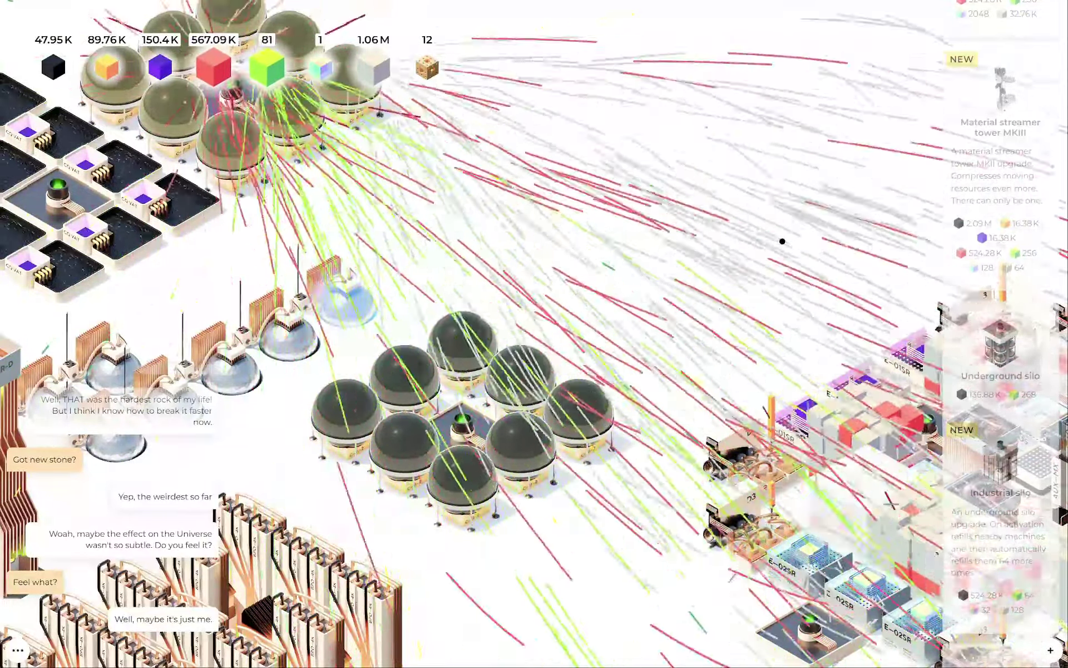
key(Right)
key(Down)
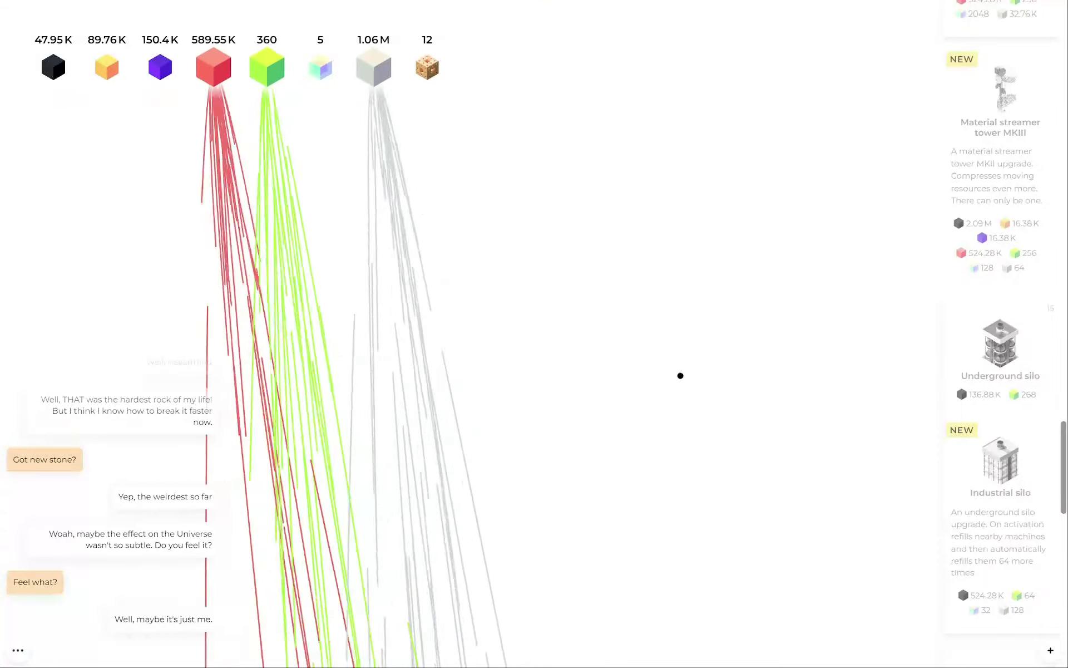
- Pan down to the newly arrived rock and grab its floating cube
key(Down)
key(Down)
key(Down)
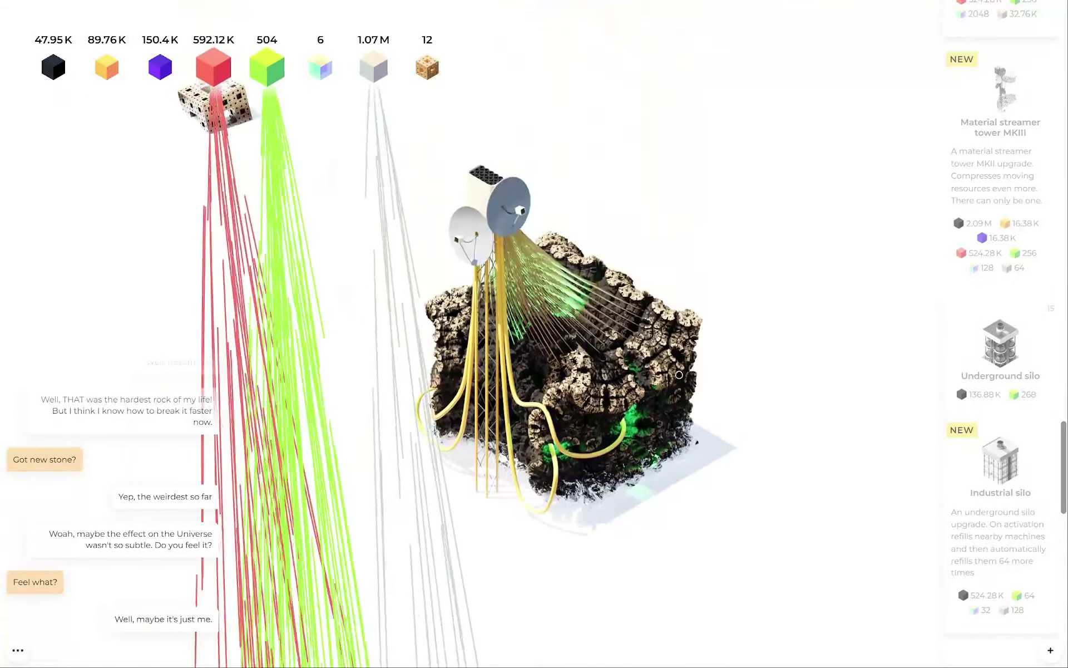
click(441, 400)
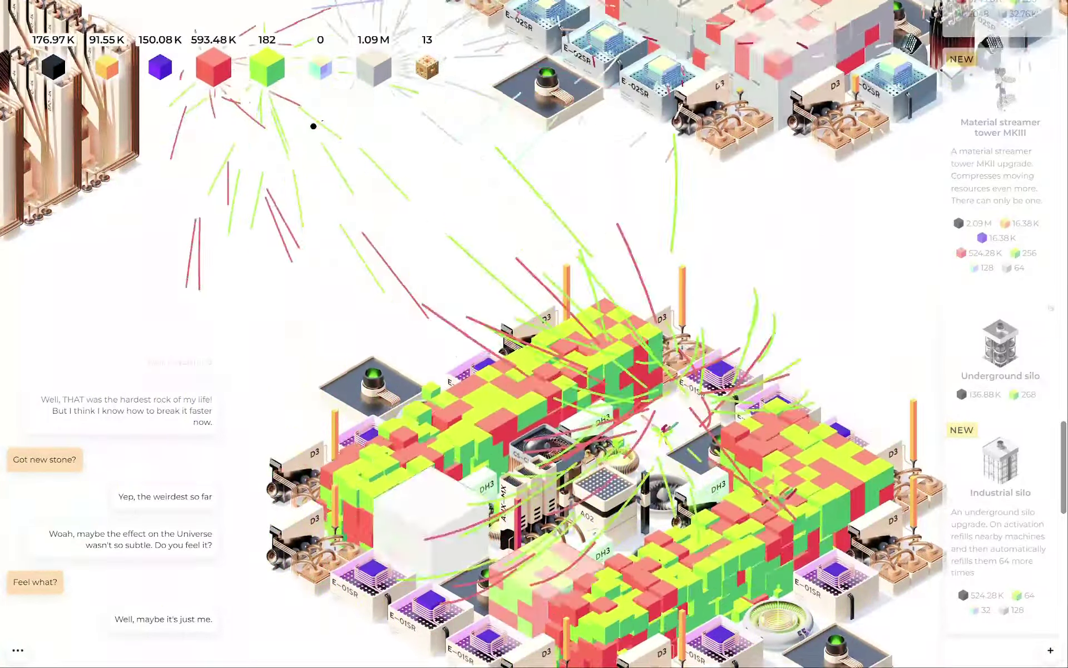
mouse_move(313, 125)
mouse_down()
mouse_move(339, 368)
mouse_move(325, 427)
mouse_up()
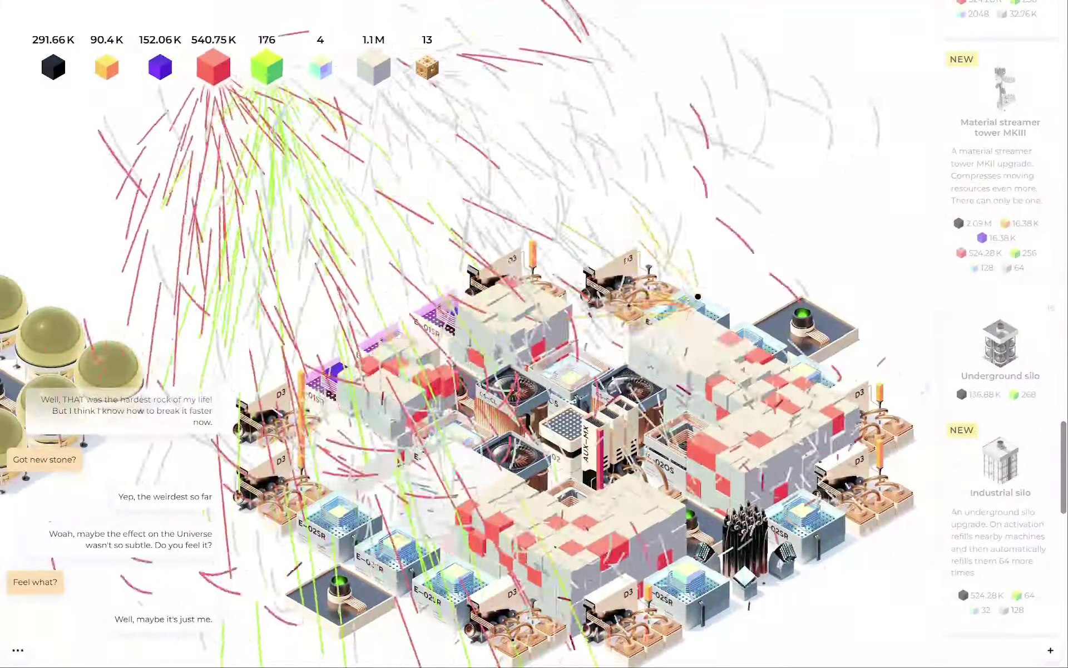
drag(639, 392, 523, 196)
drag(524, 432, 618, 250)
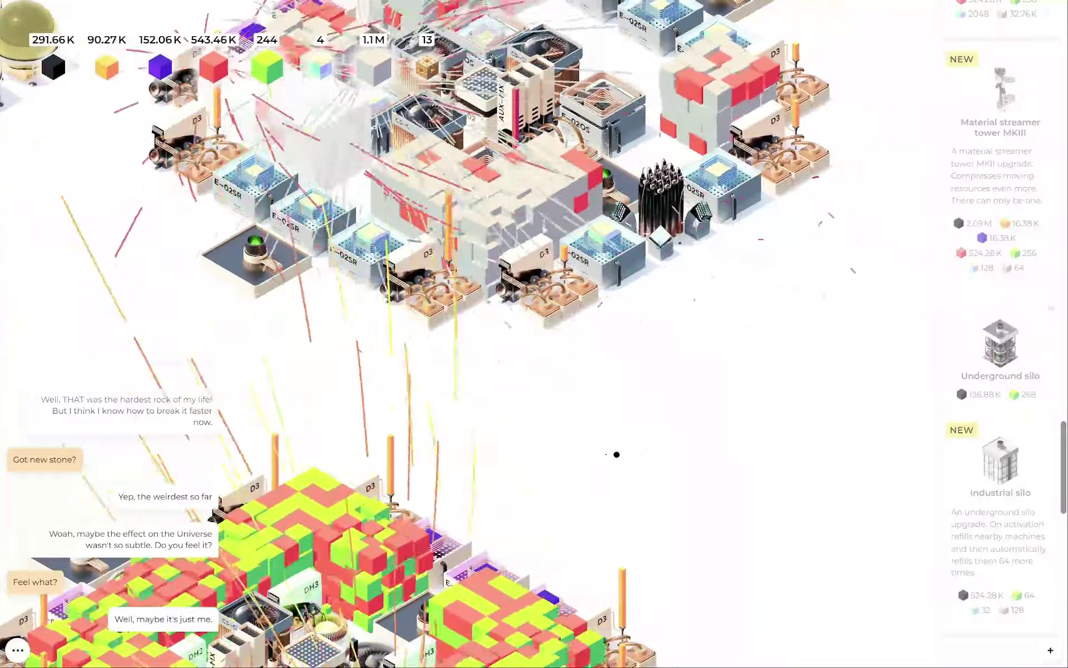
mouse_move(501, 417)
mouse_down()
mouse_move(423, 429)
mouse_move(543, 459)
mouse_up()
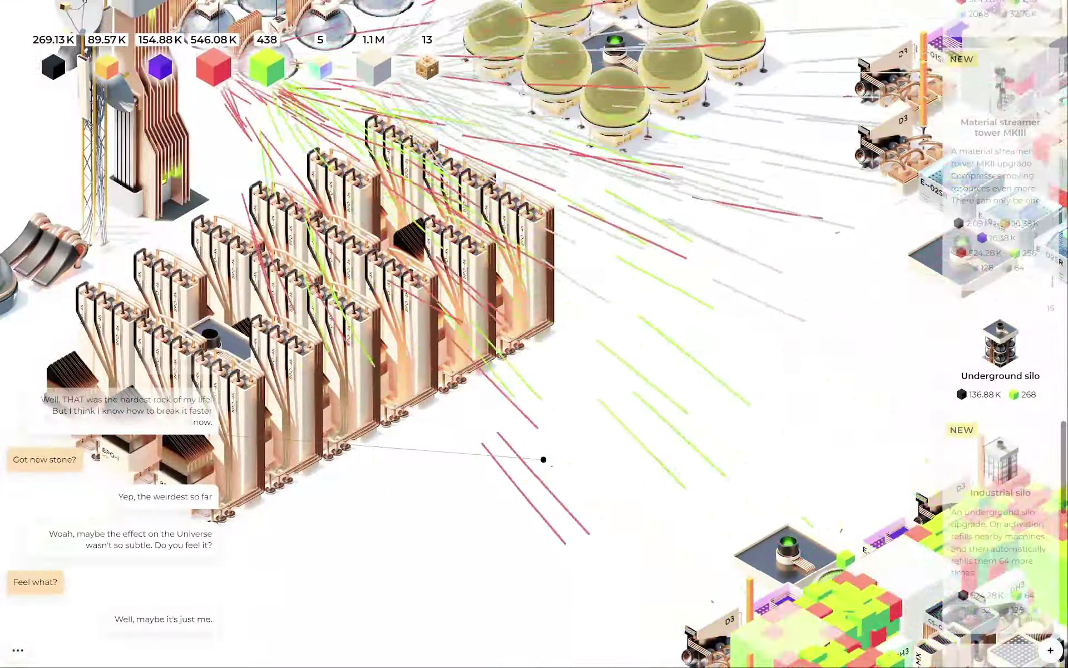
scroll(543, 460, down, 3)
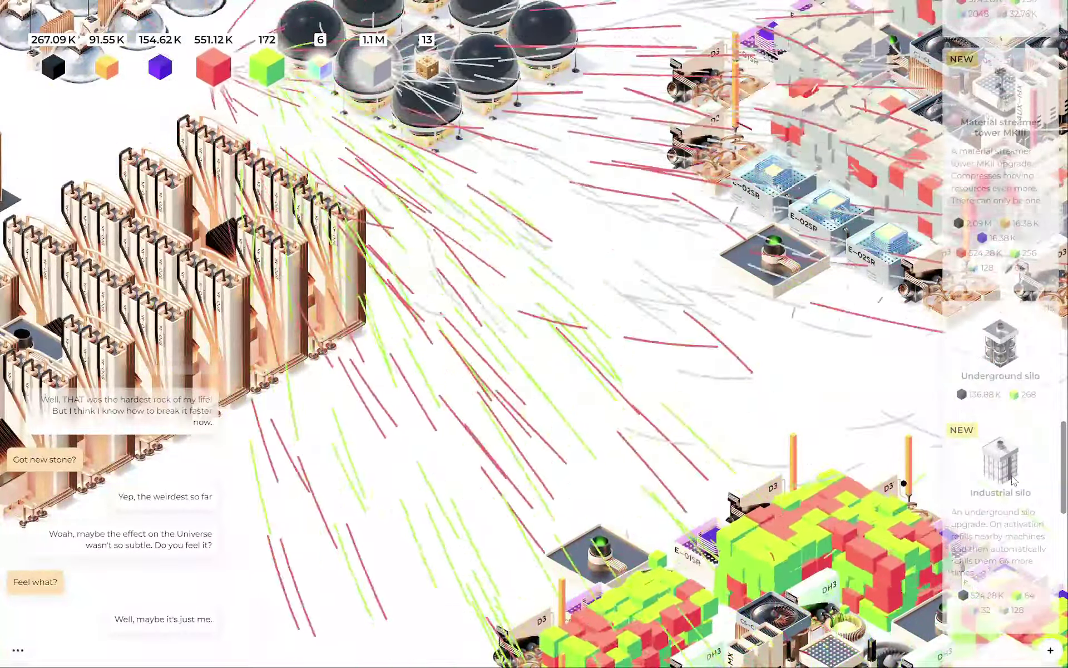
scroll(1029, 474, up, 5)
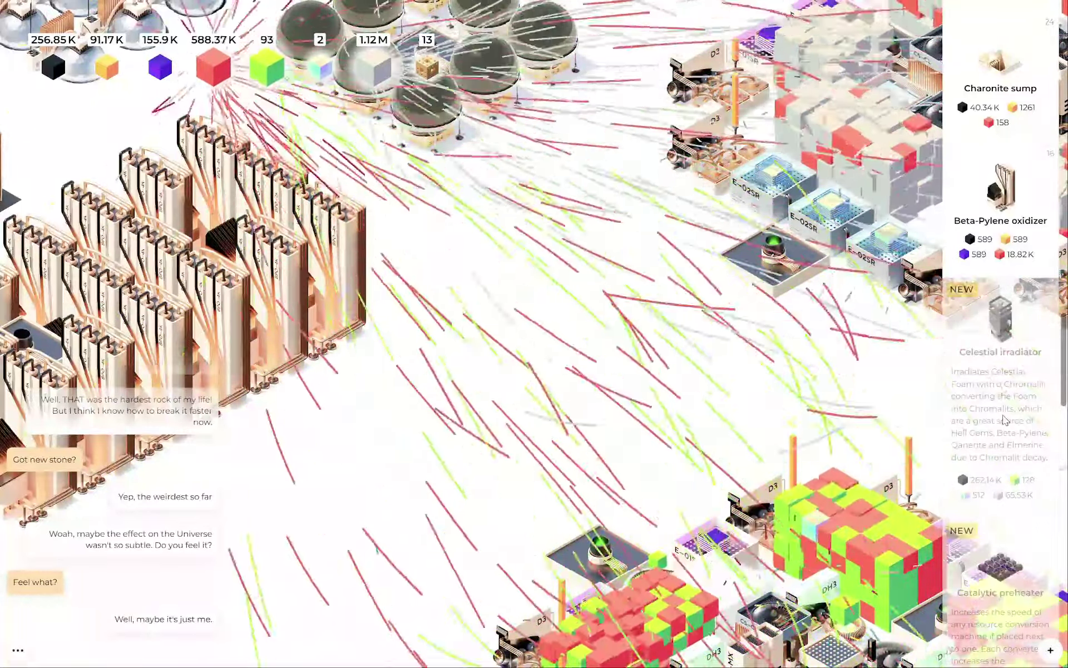
key(Right)
key(Right)
key(Right)
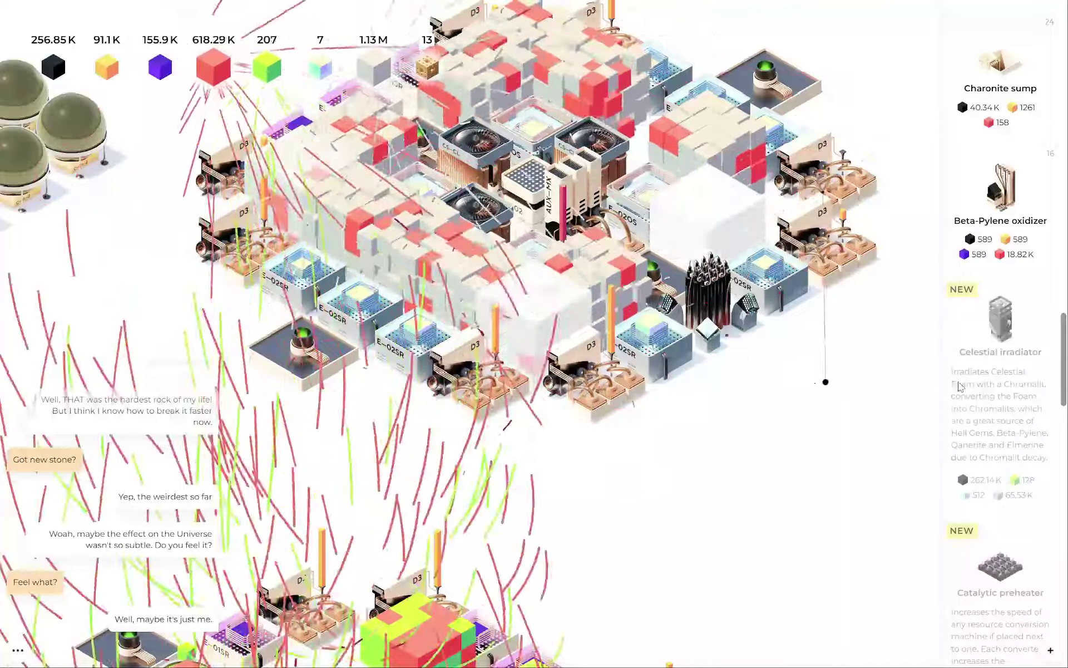
scroll(1017, 416, up, 5)
scroll(1017, 416, up, 3)
scroll(1017, 416, up, 2)
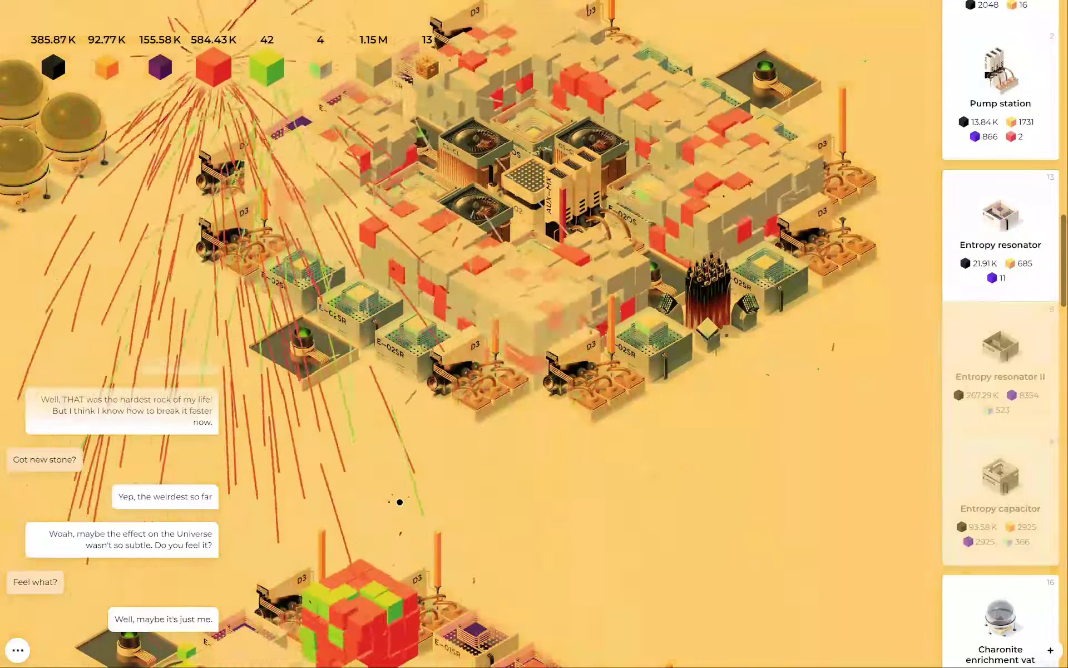
scroll(996, 503, down, 5)
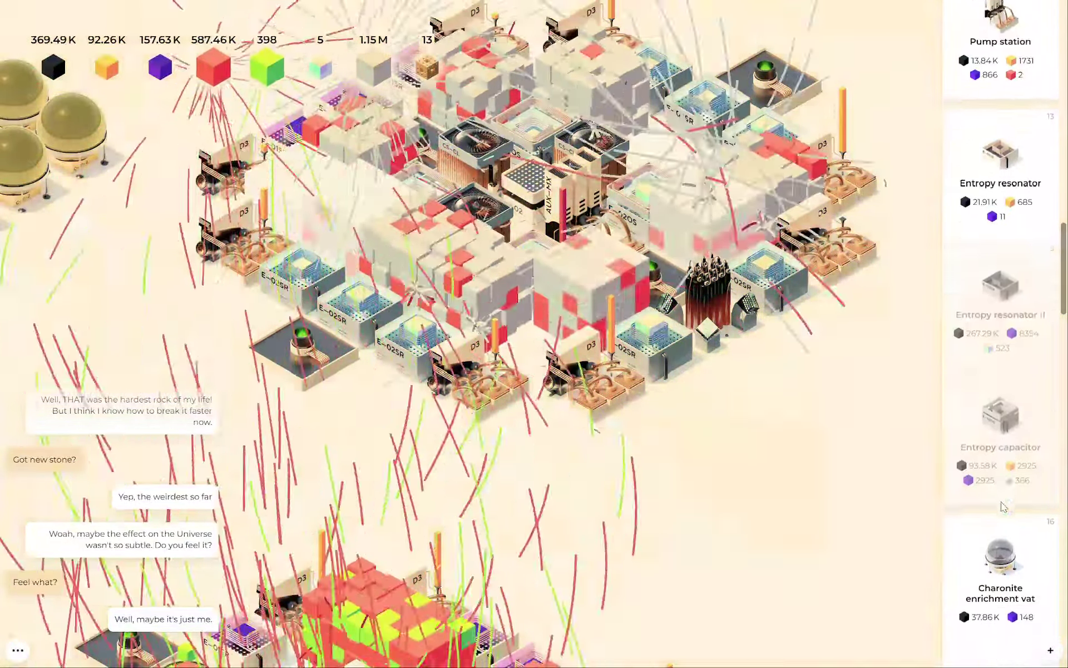
scroll(996, 503, down, 4)
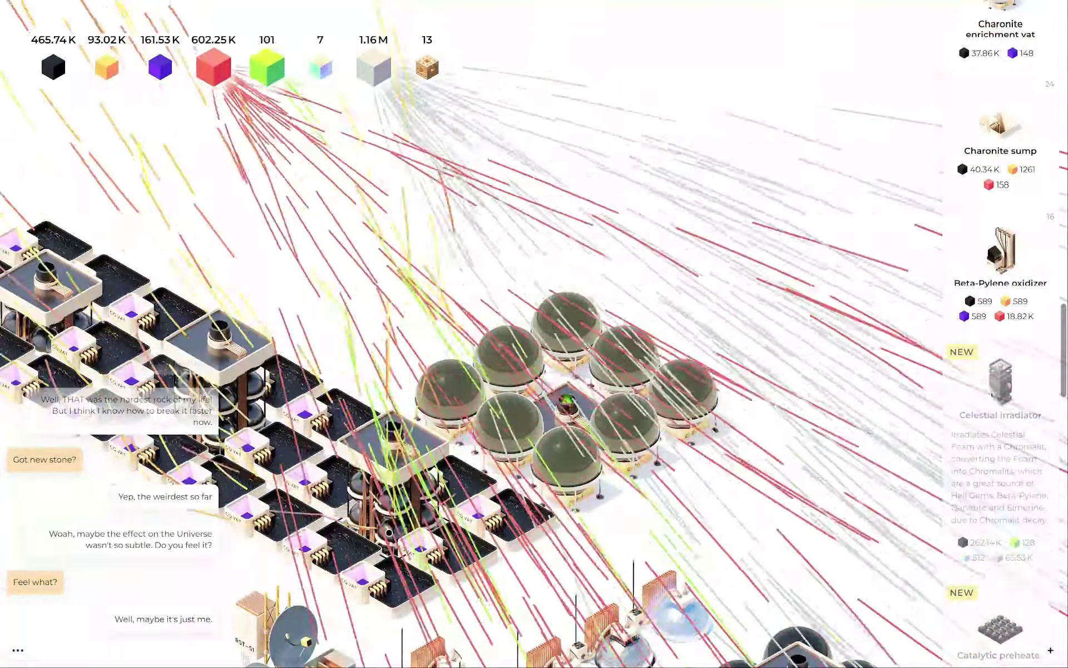
- Pan past the domes, place a Celestial irradiator, then an Entropy resonator beside it
drag(564, 455, 296, 497)
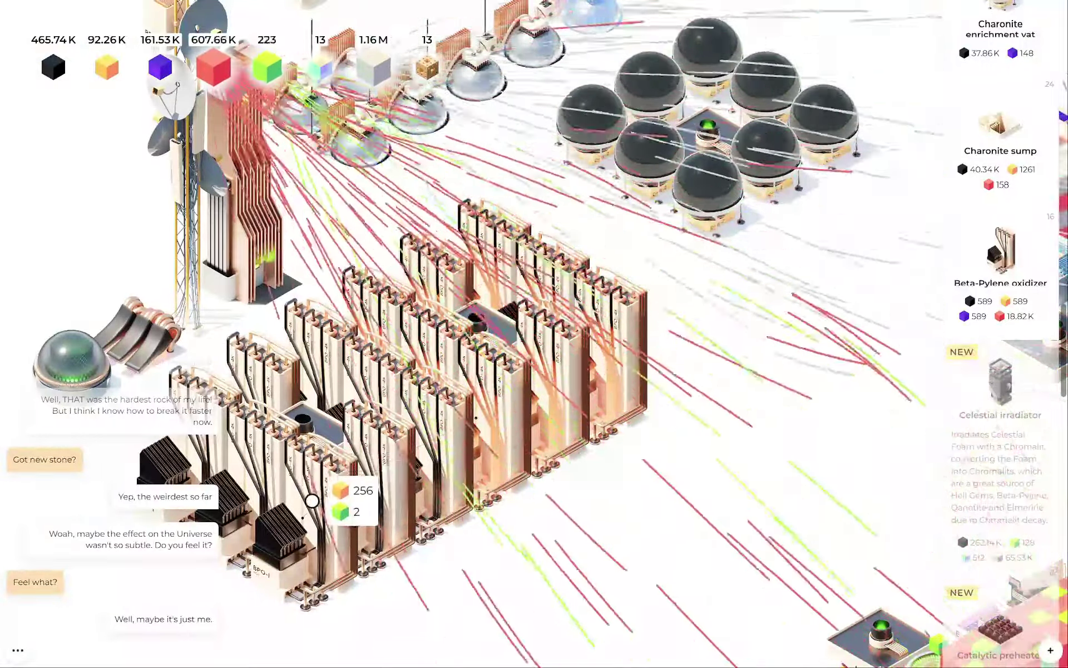
drag(332, 488, 167, 376)
mouse_move(560, 585)
mouse_down()
mouse_move(561, 452)
mouse_move(693, 335)
mouse_move(694, 351)
mouse_move(584, 417)
mouse_move(585, 376)
mouse_move(652, 378)
mouse_up()
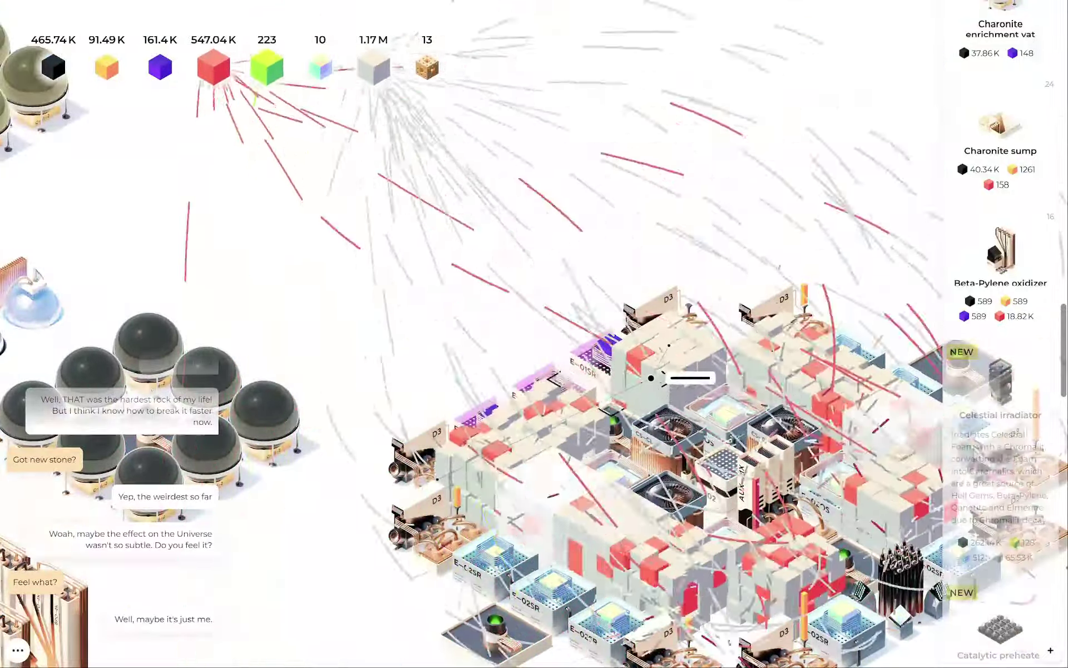
click(667, 330)
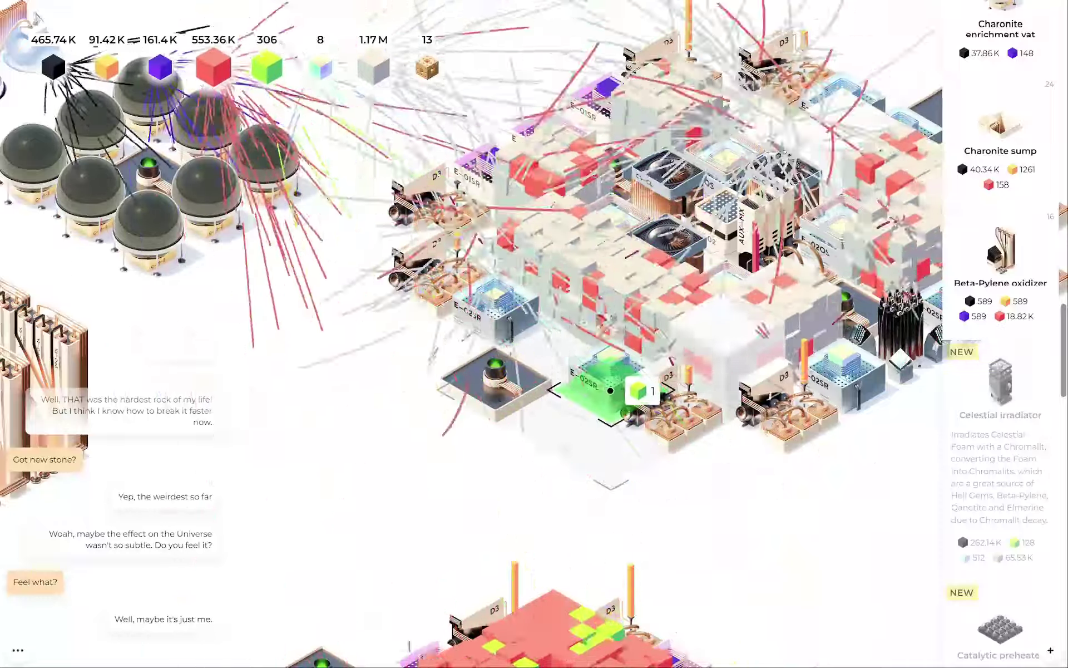
mouse_move(1001, 442)
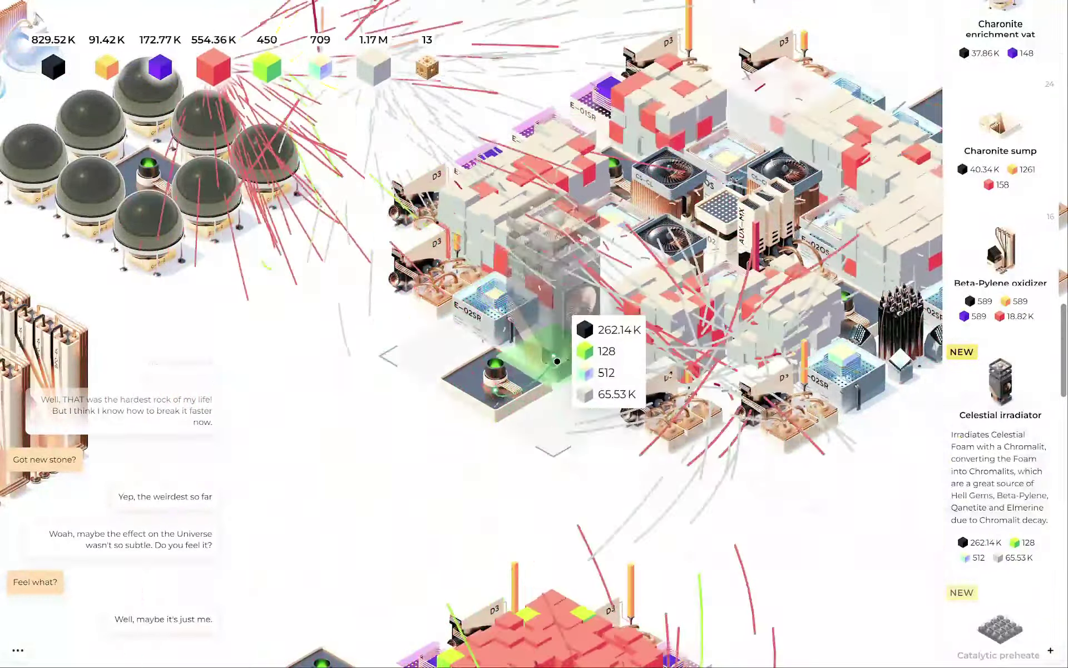
drag(1000, 384, 543, 309)
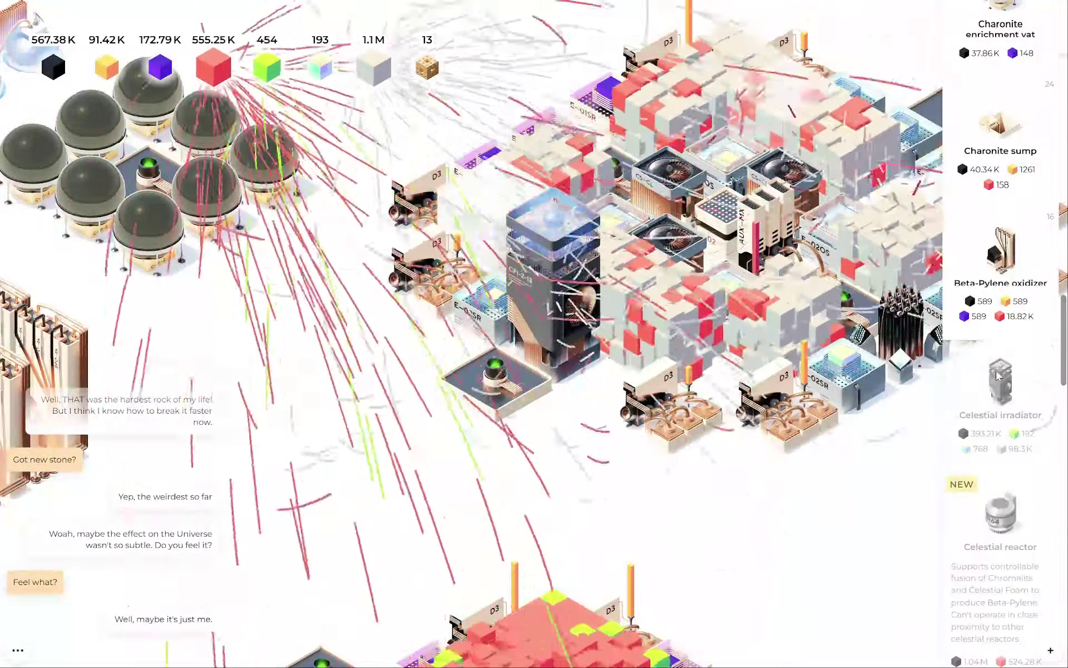
scroll(999, 376, up, 6)
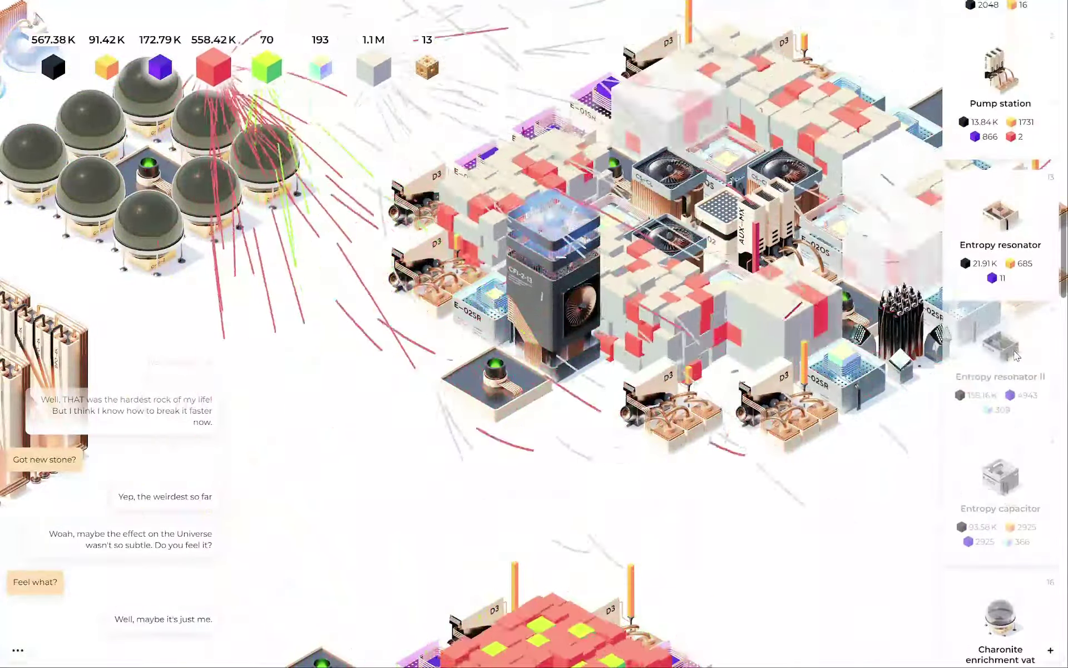
drag(1000, 356, 668, 414)
click(577, 395)
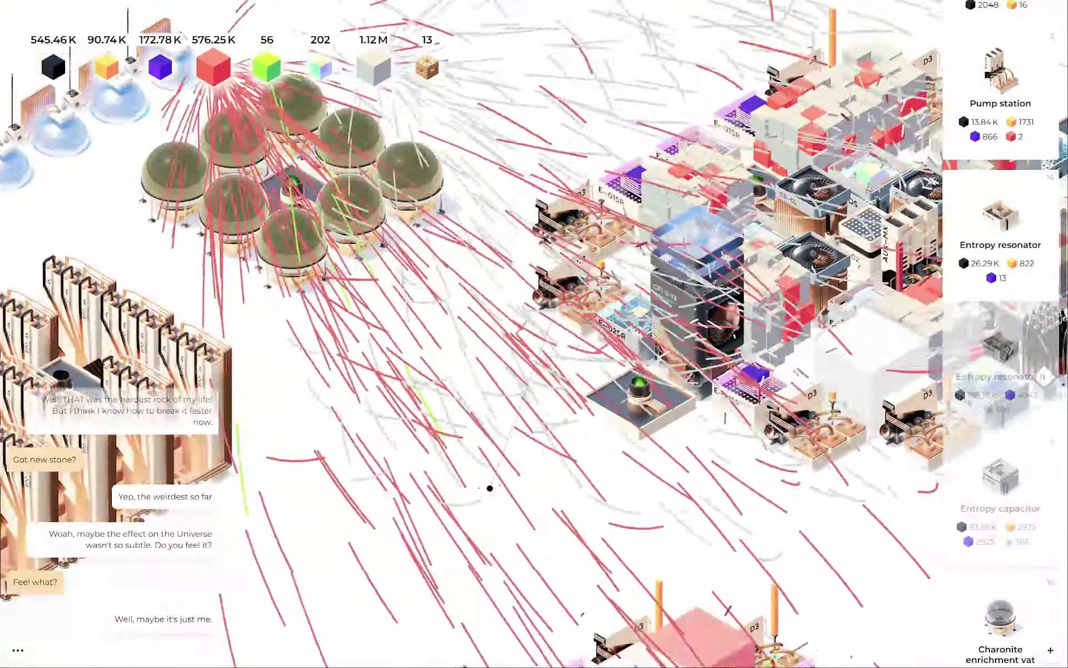
drag(490, 490, 694, 652)
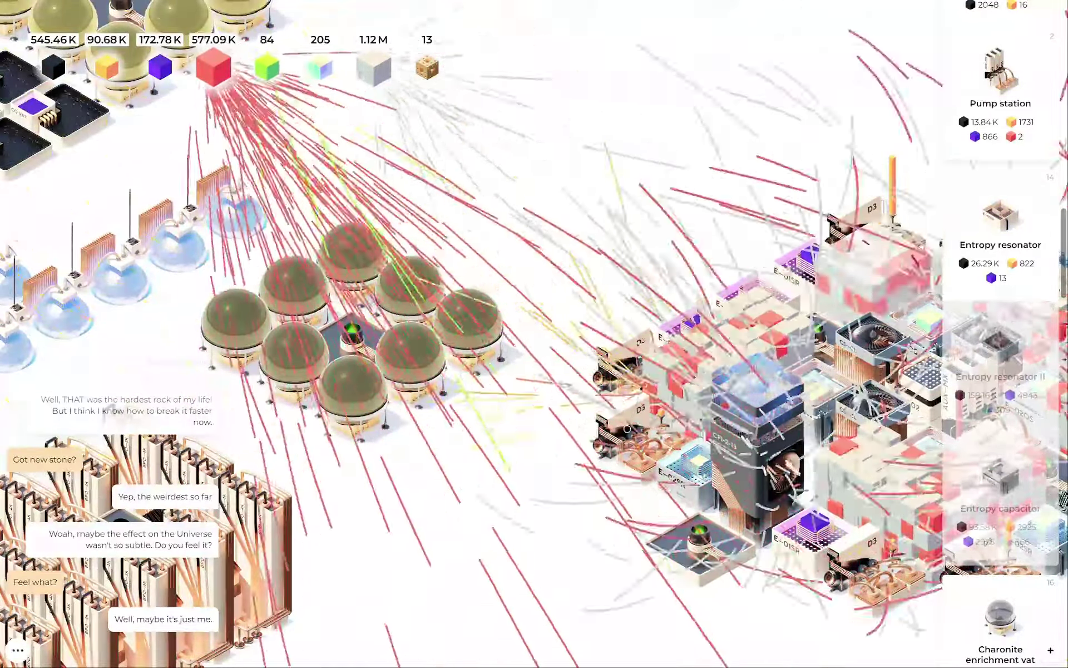
drag(751, 417, 501, 392)
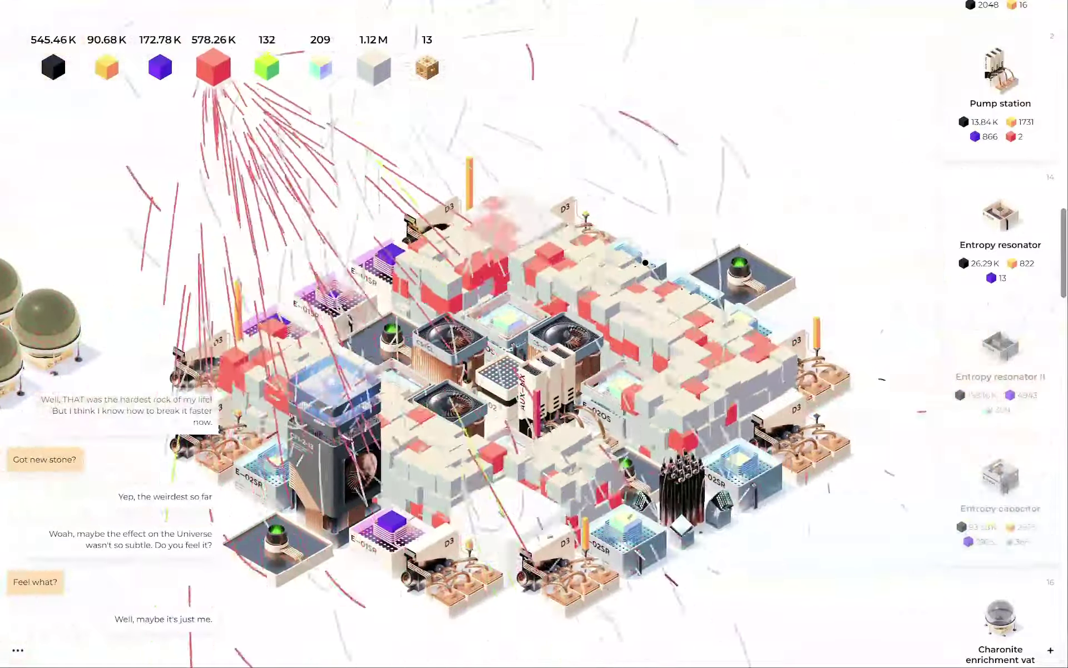
drag(584, 375, 535, 359)
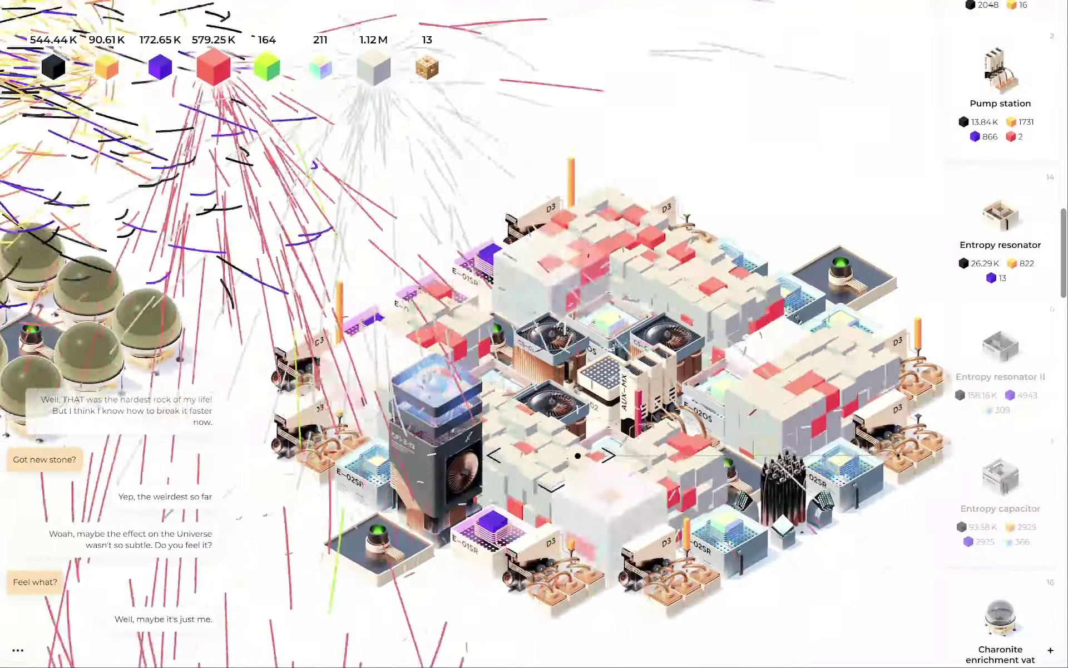
drag(577, 455, 640, 389)
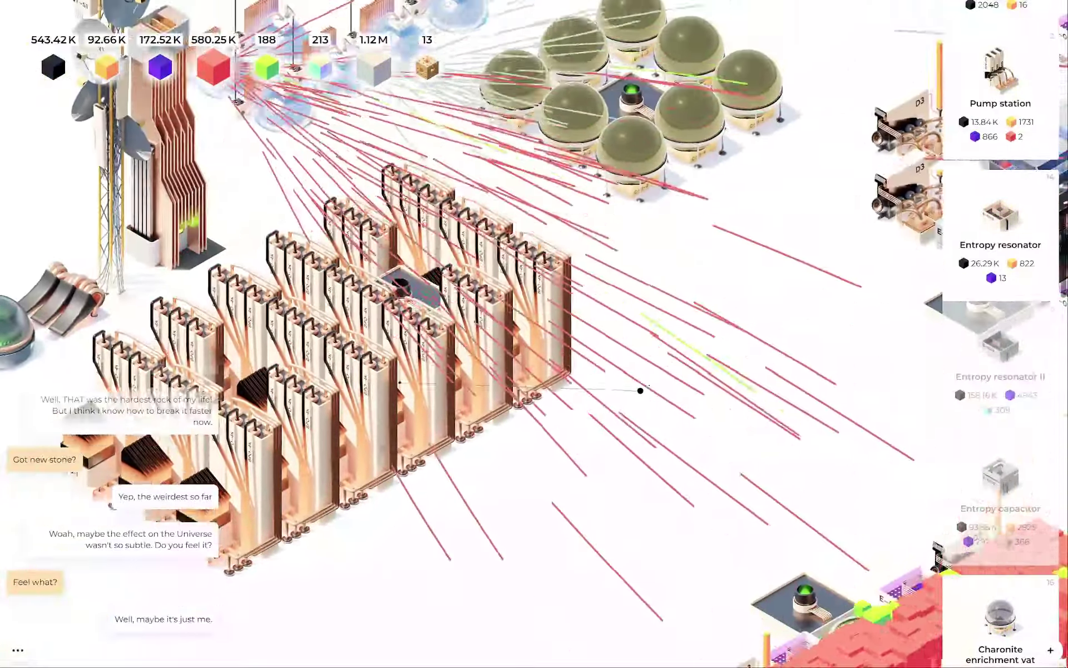
scroll(639, 390, down, 5)
drag(640, 390, 623, 434)
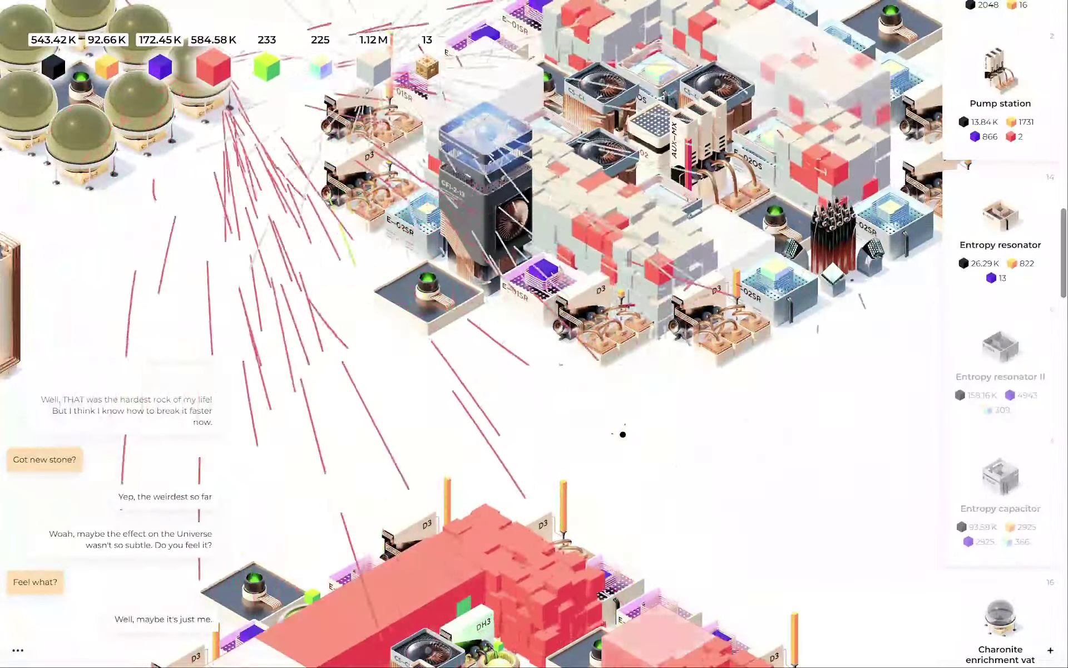
drag(623, 434, 851, 386)
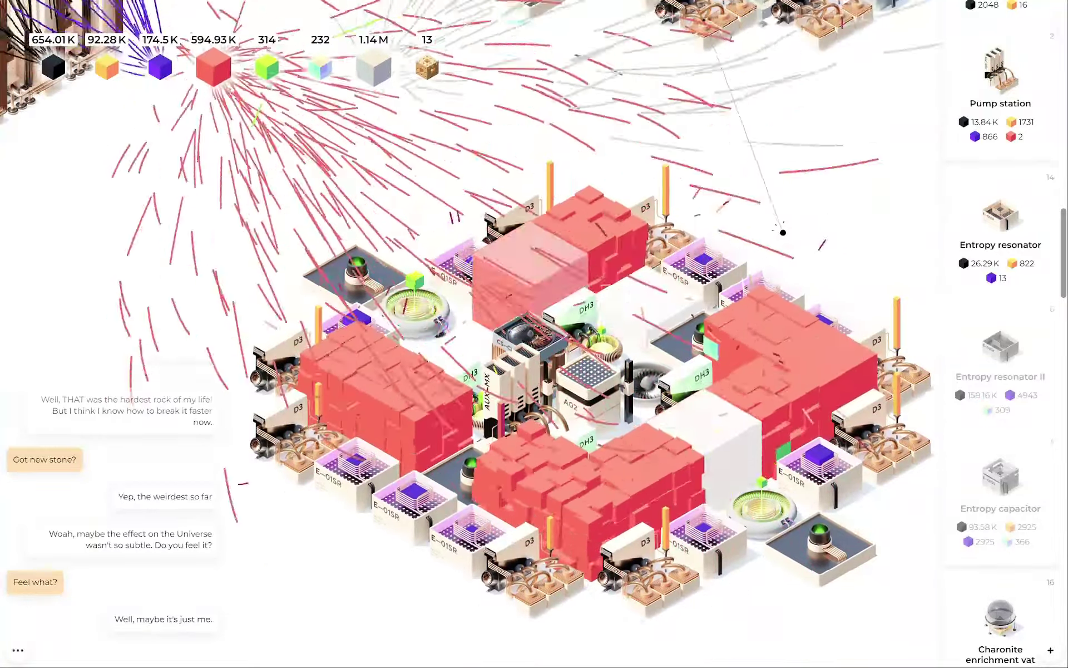
drag(776, 230, 761, 377)
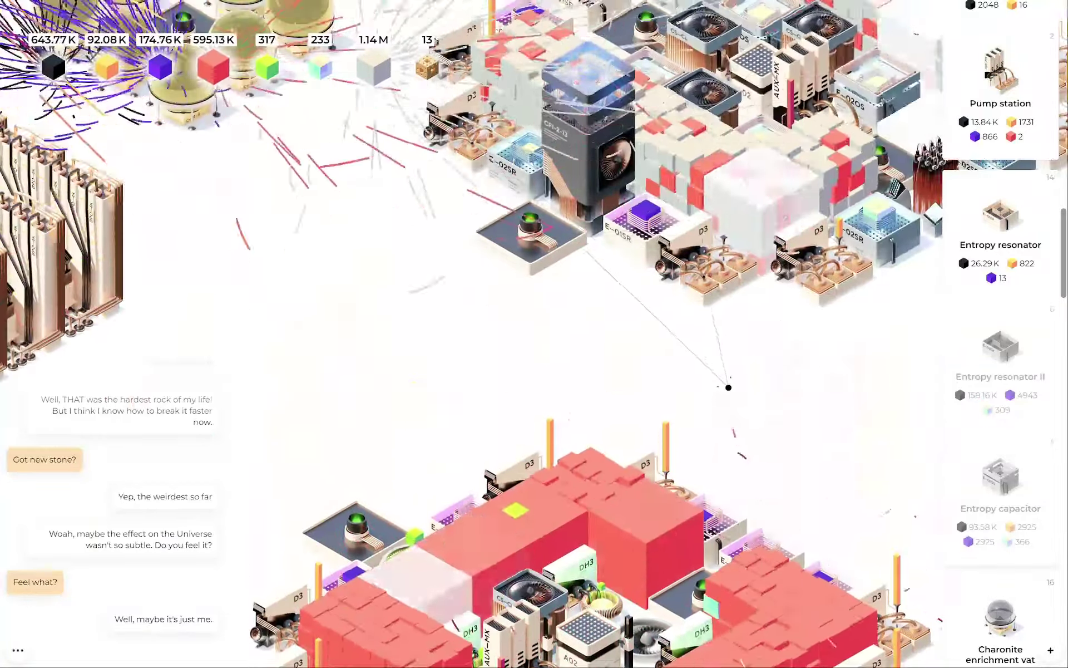
mouse_move(715, 421)
mouse_down()
mouse_move(847, 363)
mouse_move(645, 461)
mouse_move(698, 417)
mouse_move(660, 462)
mouse_move(576, 471)
mouse_up()
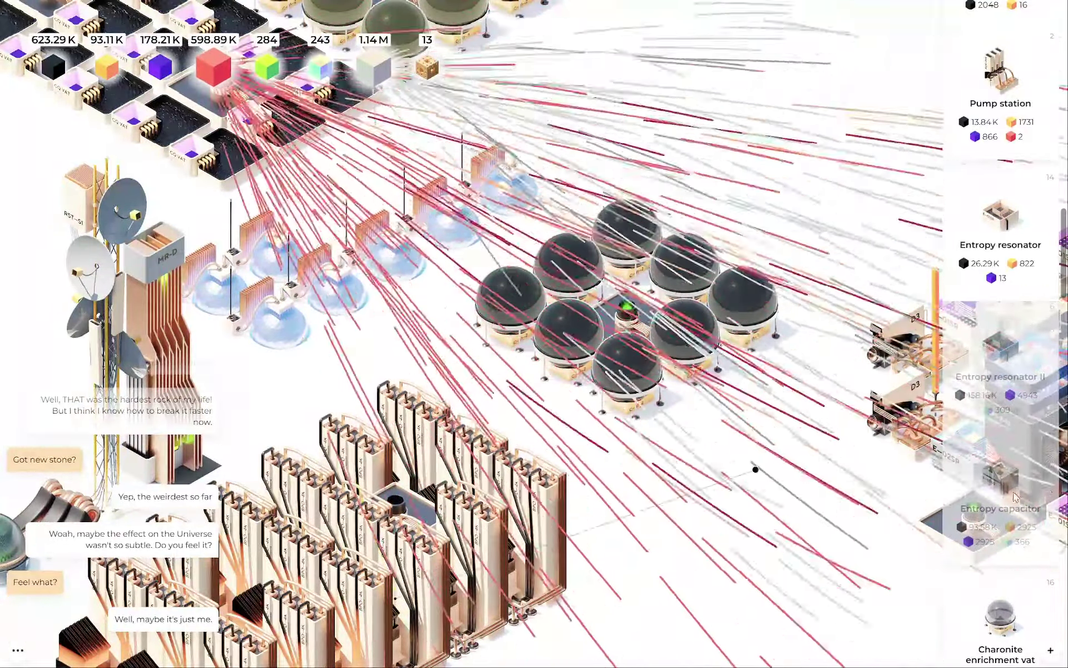
- Jump the camera to the cube complex and try the unaffordable General decay reactor
drag(755, 470, 634, 451)
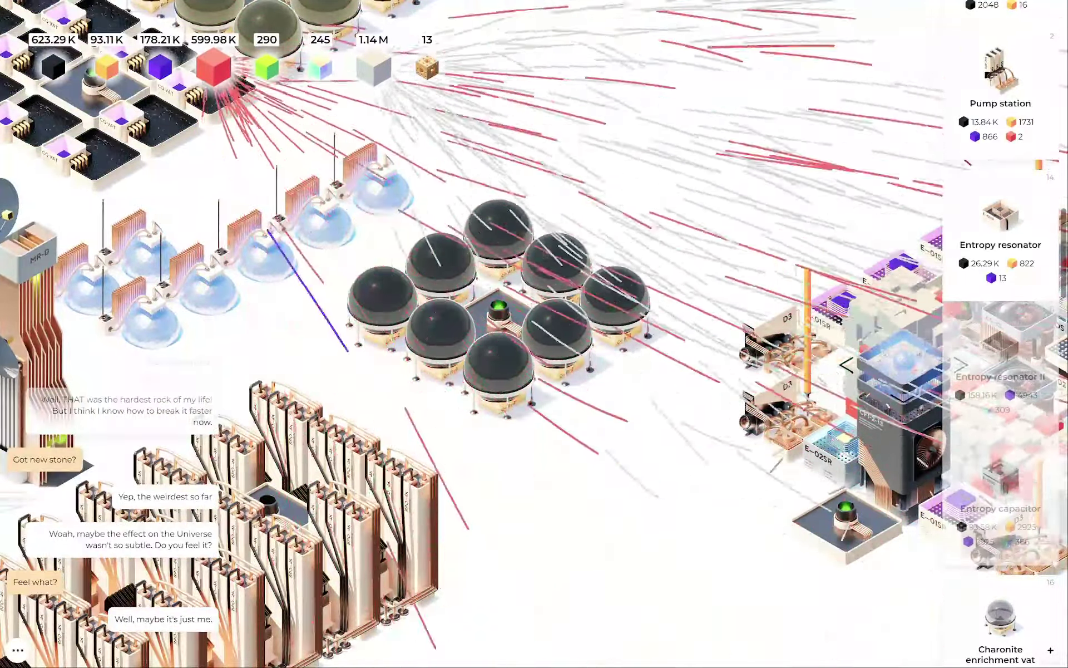
scroll(986, 401, down, 4)
scroll(986, 402, down, 4)
scroll(986, 402, down, 4)
scroll(986, 402, down, 3)
scroll(985, 402, down, 4)
scroll(985, 402, down, 4)
scroll(986, 401, down, 4)
scroll(986, 402, down, 3)
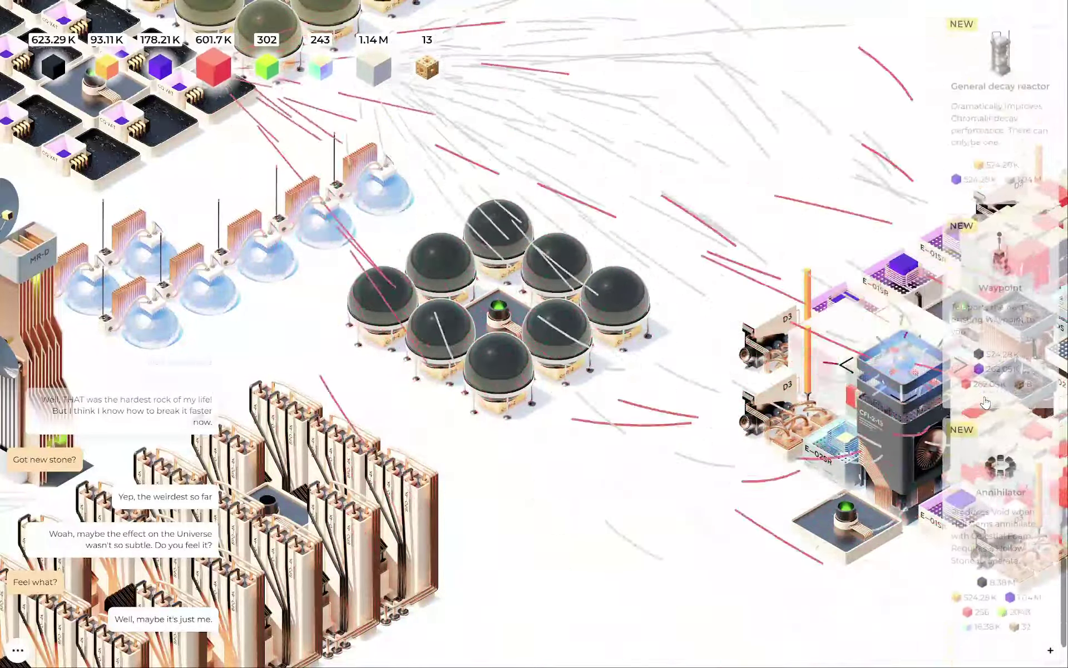
scroll(986, 403, up, 2)
scroll(986, 403, up, 3)
scroll(985, 403, up, 3)
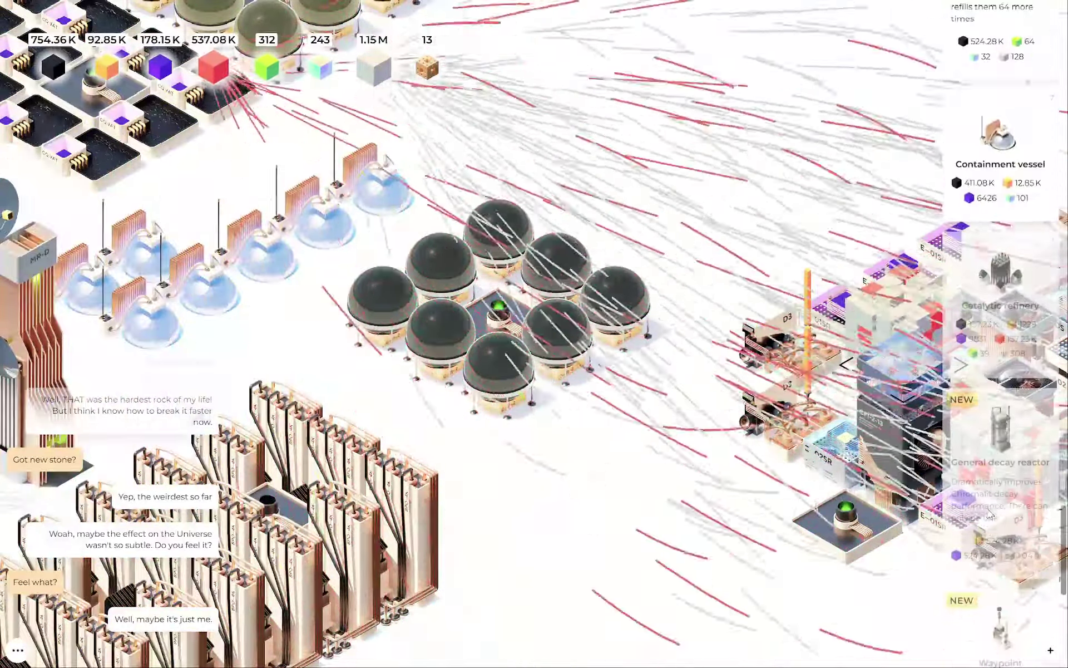
key(s)
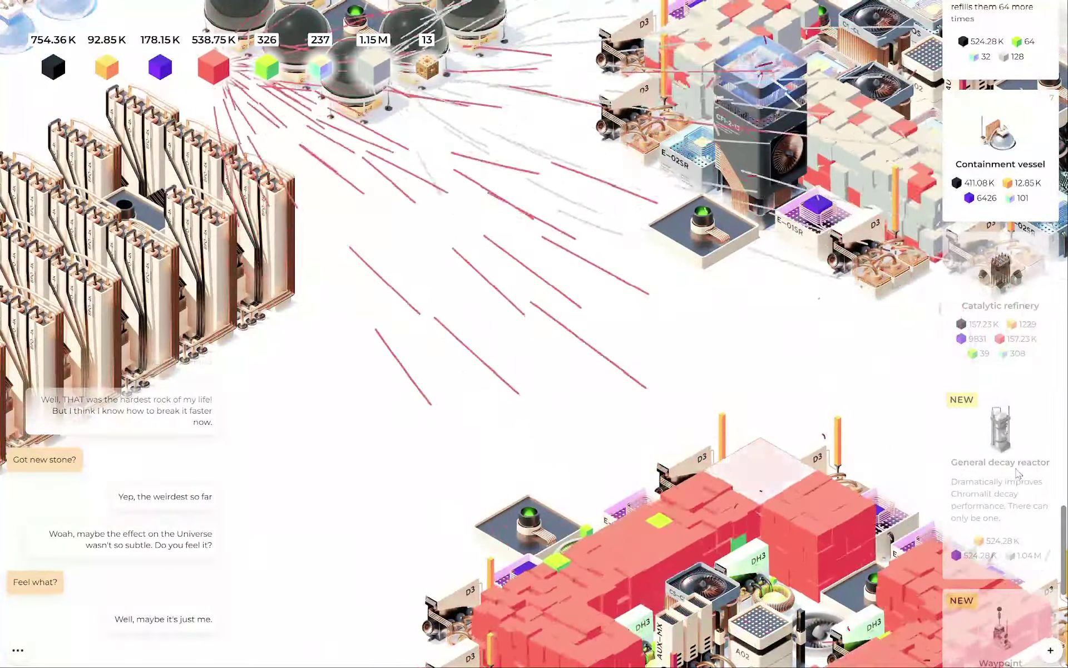
click(1012, 487)
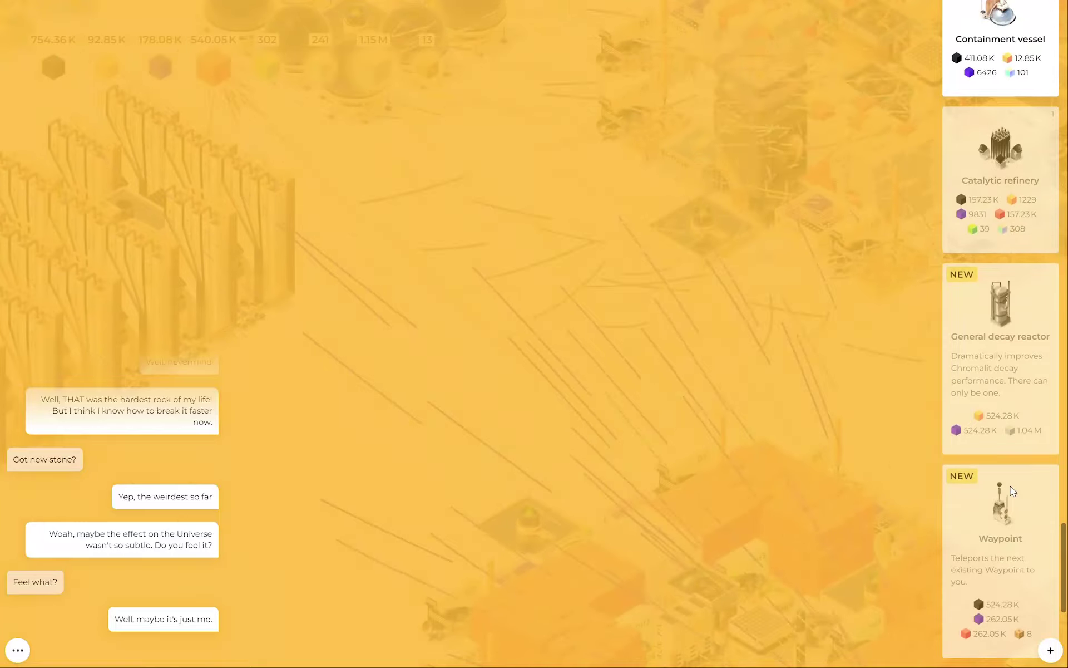
scroll(1012, 490, down, 3)
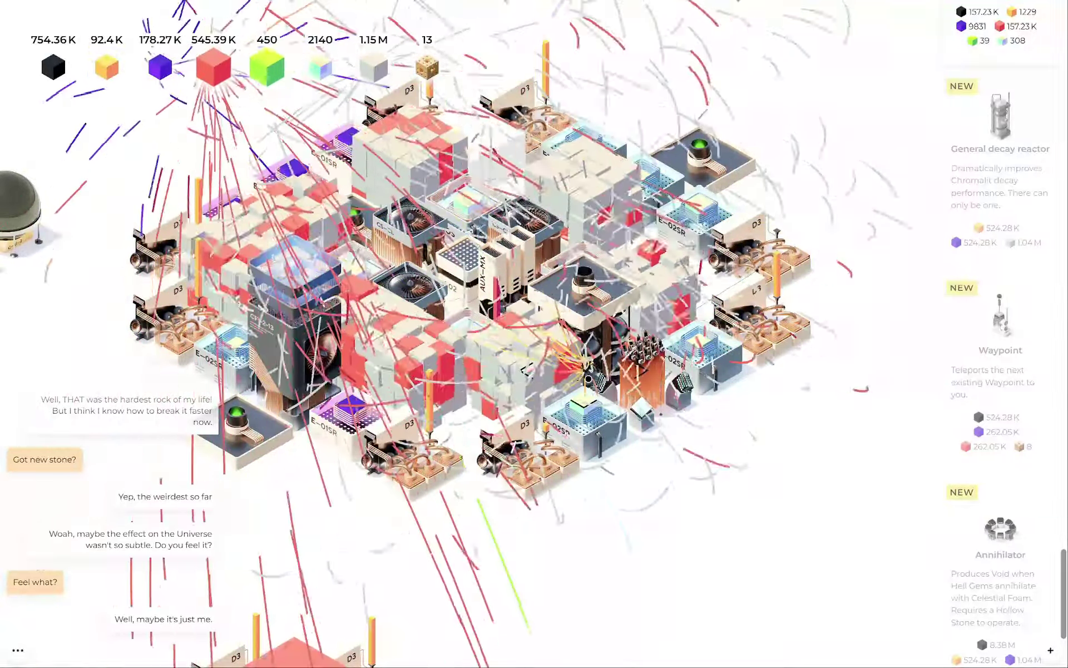
- Centre the view on the cube complex and place an Entropy resonator II at its front
drag(251, 417, 383, 475)
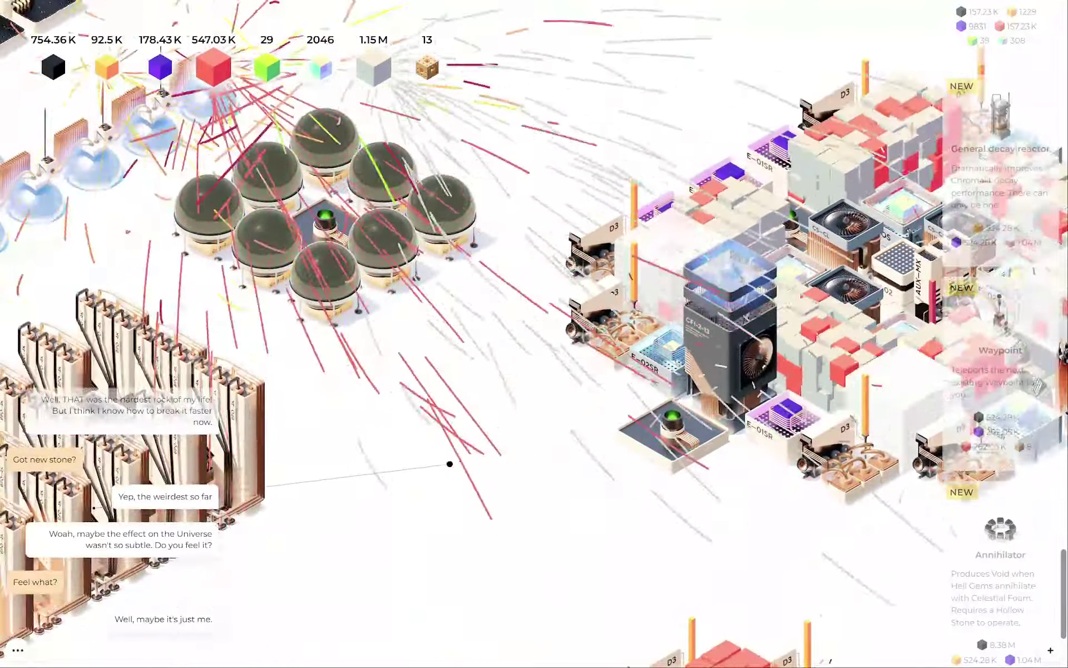
scroll(383, 475, down, 5)
mouse_move(383, 475)
mouse_down()
mouse_move(619, 496)
mouse_move(582, 443)
mouse_move(604, 438)
mouse_up()
scroll(585, 443, up, 5)
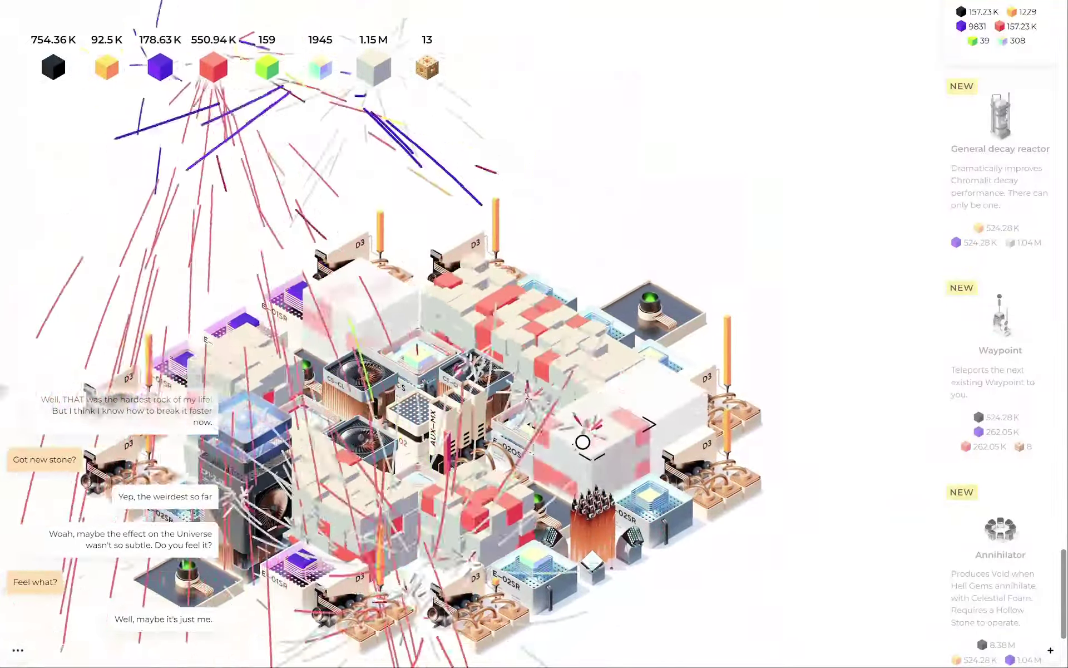
scroll(582, 443, up, 5)
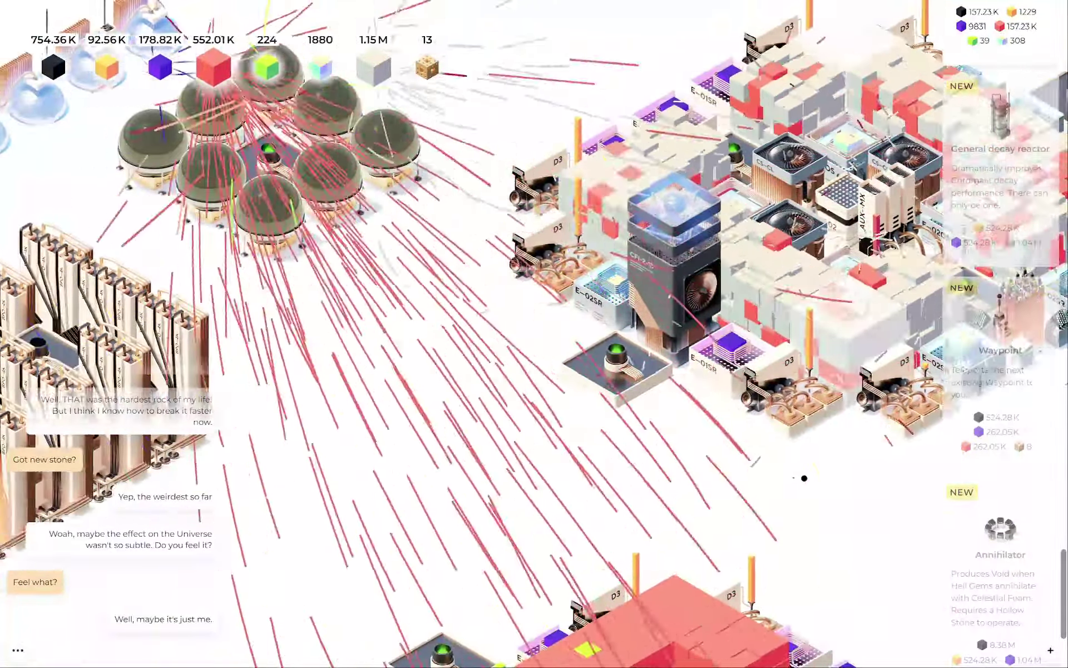
drag(784, 485, 918, 468)
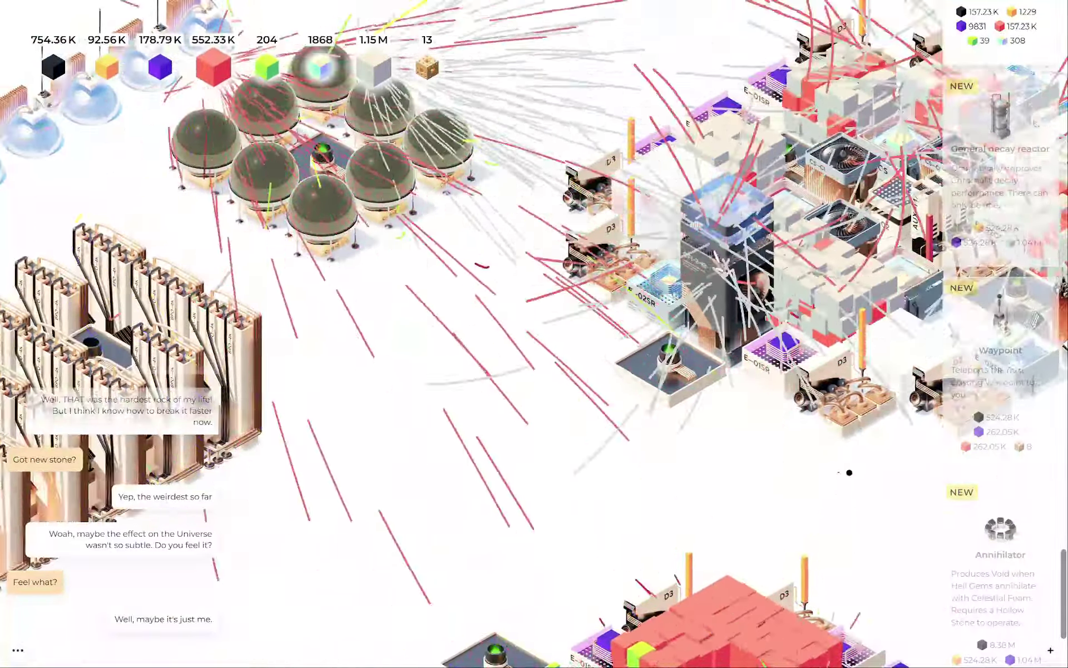
scroll(834, 467, up, 3)
scroll(993, 392, up, 4)
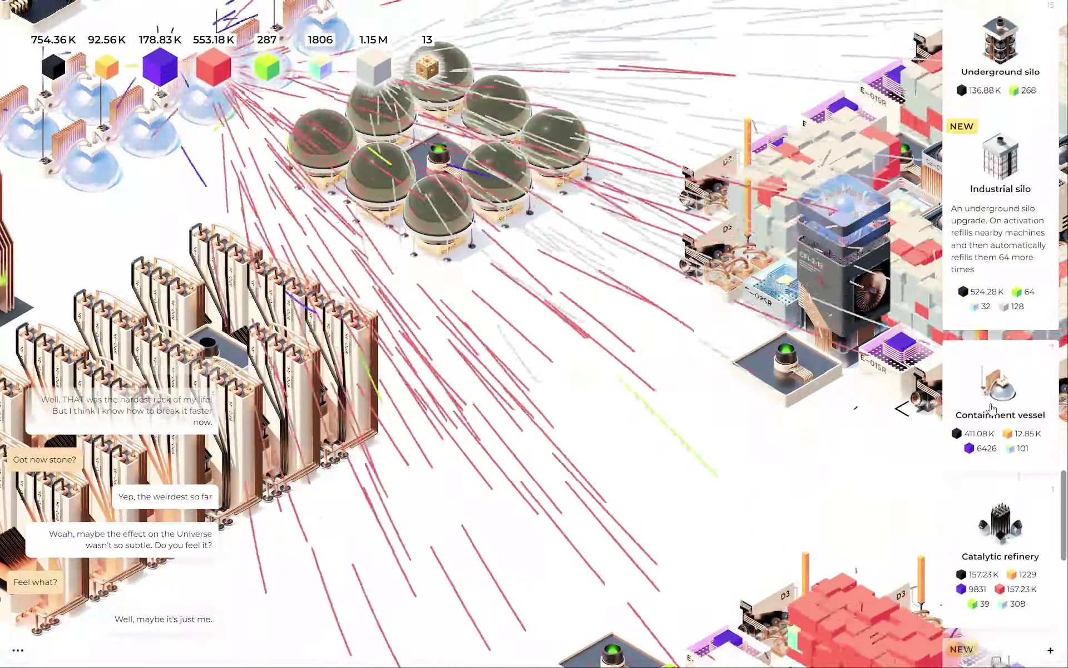
scroll(996, 435, down, 5)
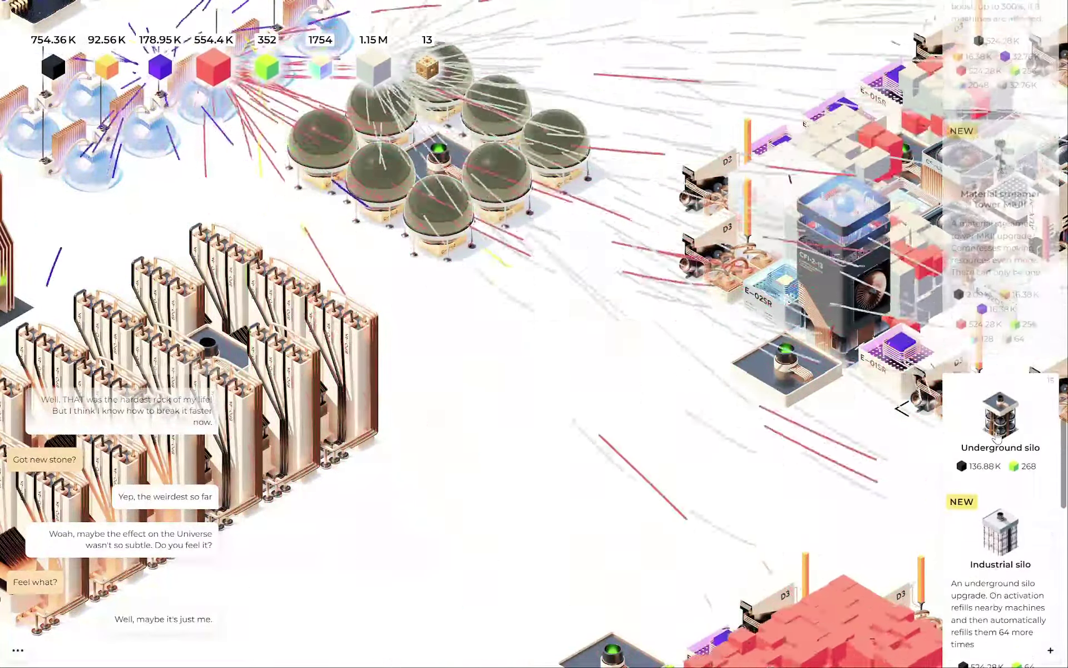
scroll(996, 418, down, 5)
drag(751, 376, 584, 359)
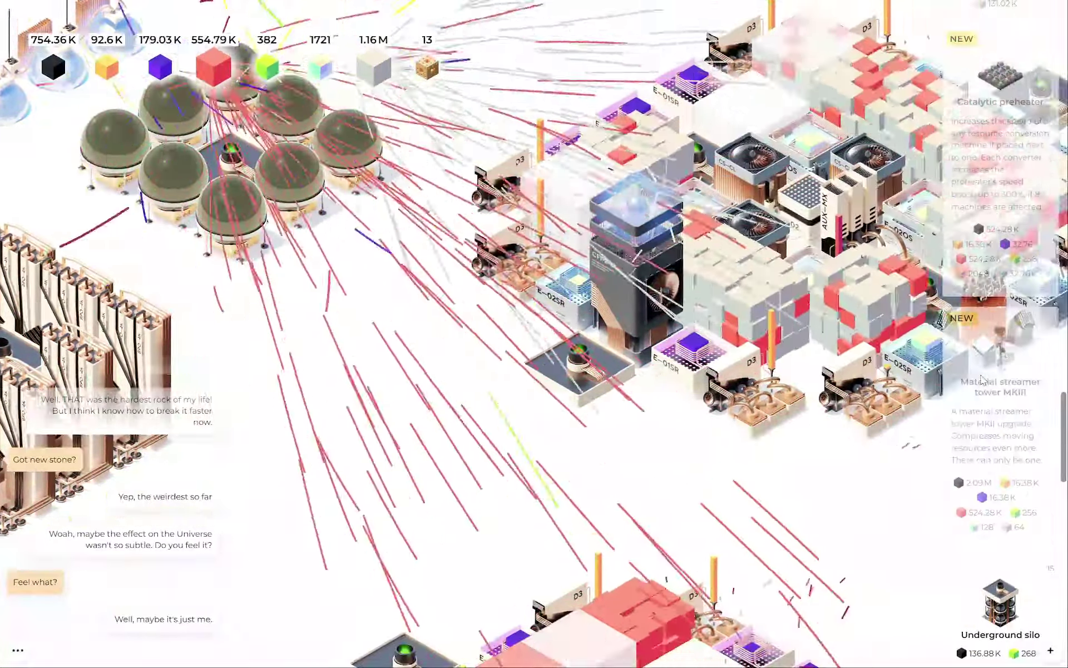
scroll(993, 384, up, 5)
scroll(993, 384, up, 5)
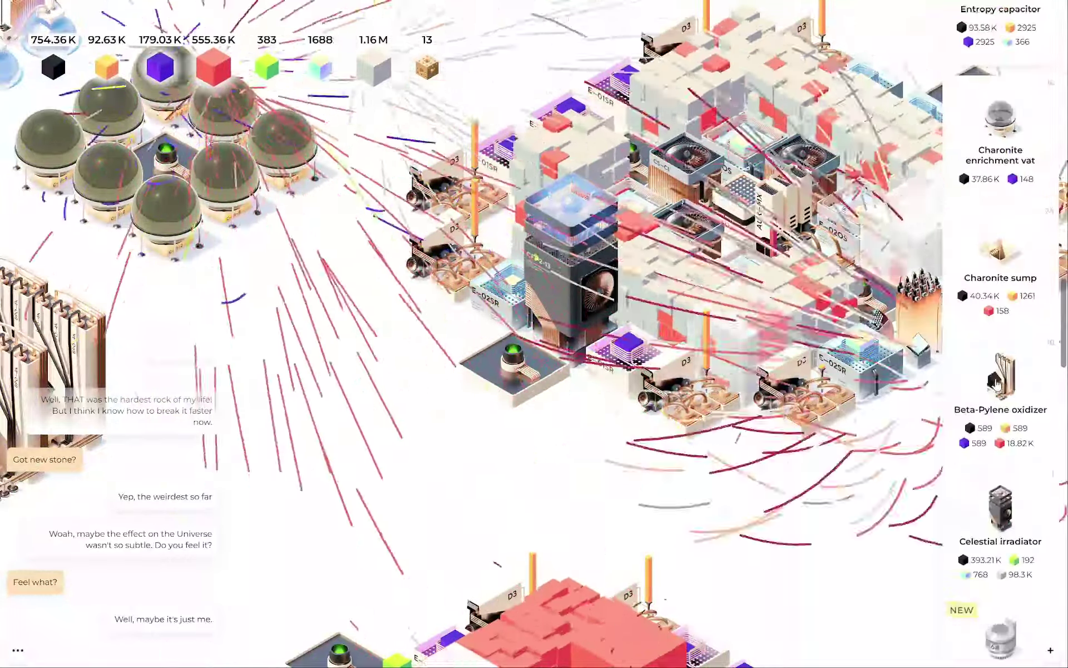
scroll(993, 384, up, 5)
scroll(997, 383, down, 3)
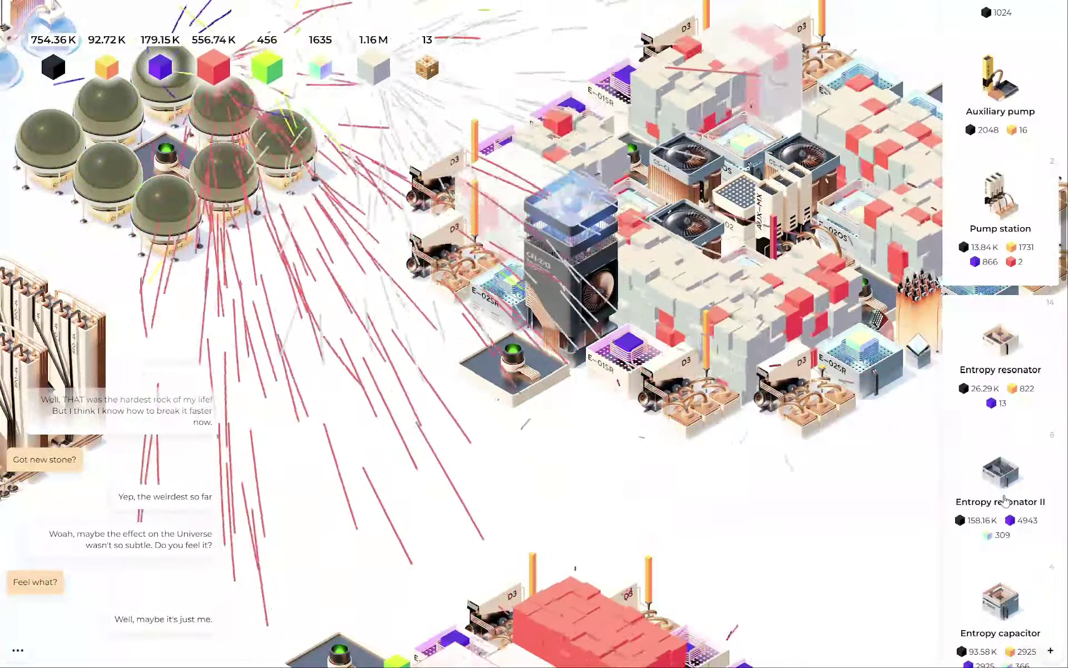
click(1005, 499)
click(639, 380)
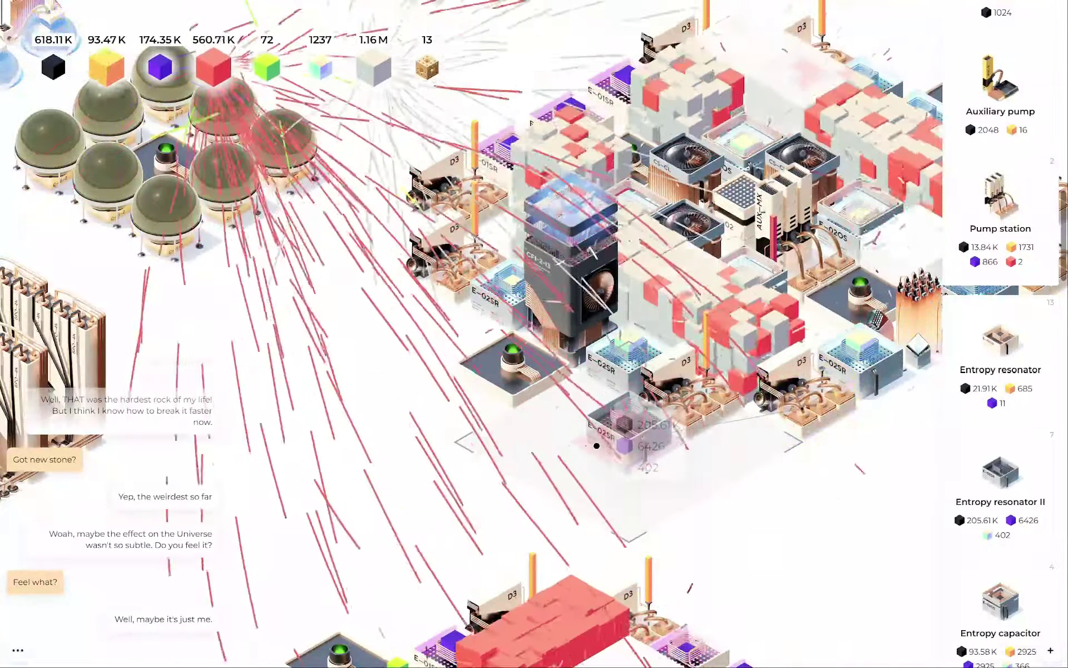
- Place two Entropy resonator II units in the lower ring, one at its left side
drag(596, 445, 577, 283)
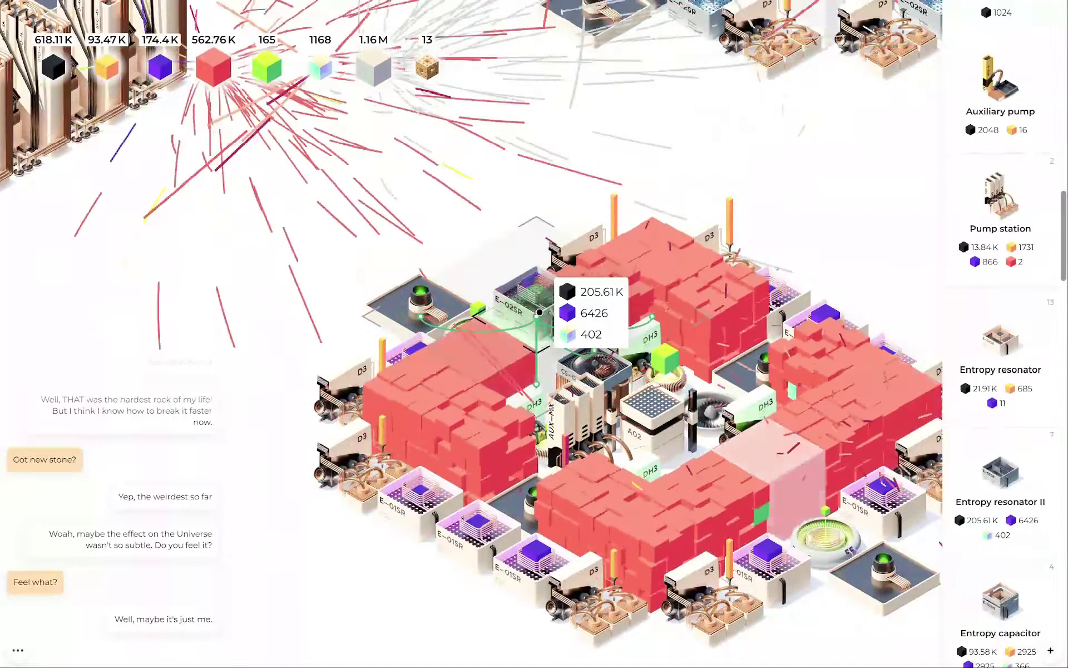
click(539, 311)
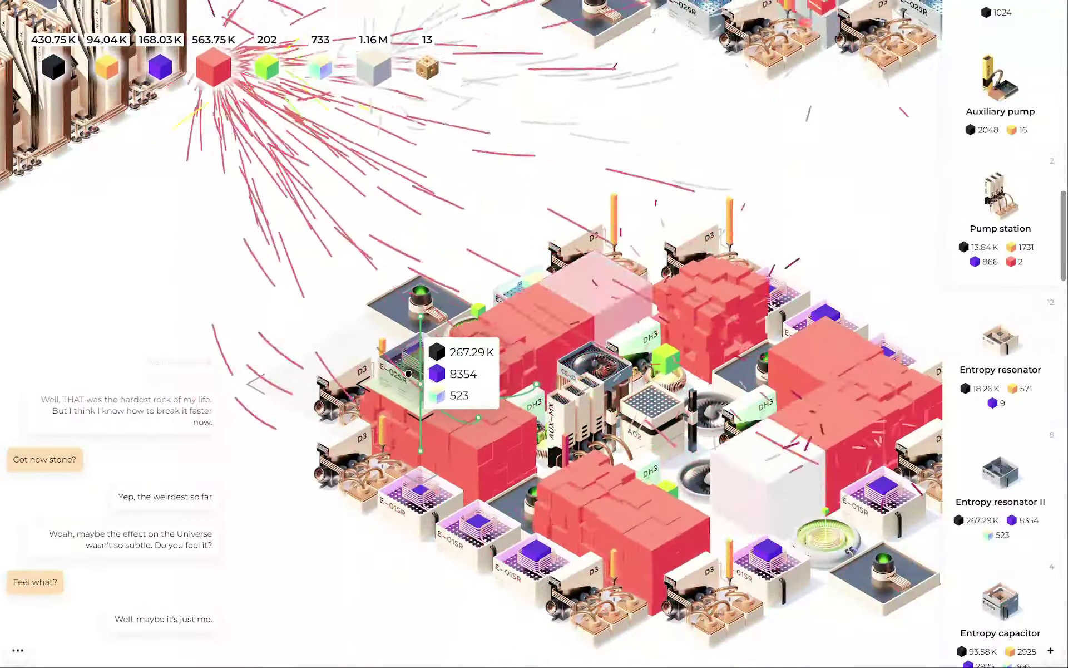
click(406, 374)
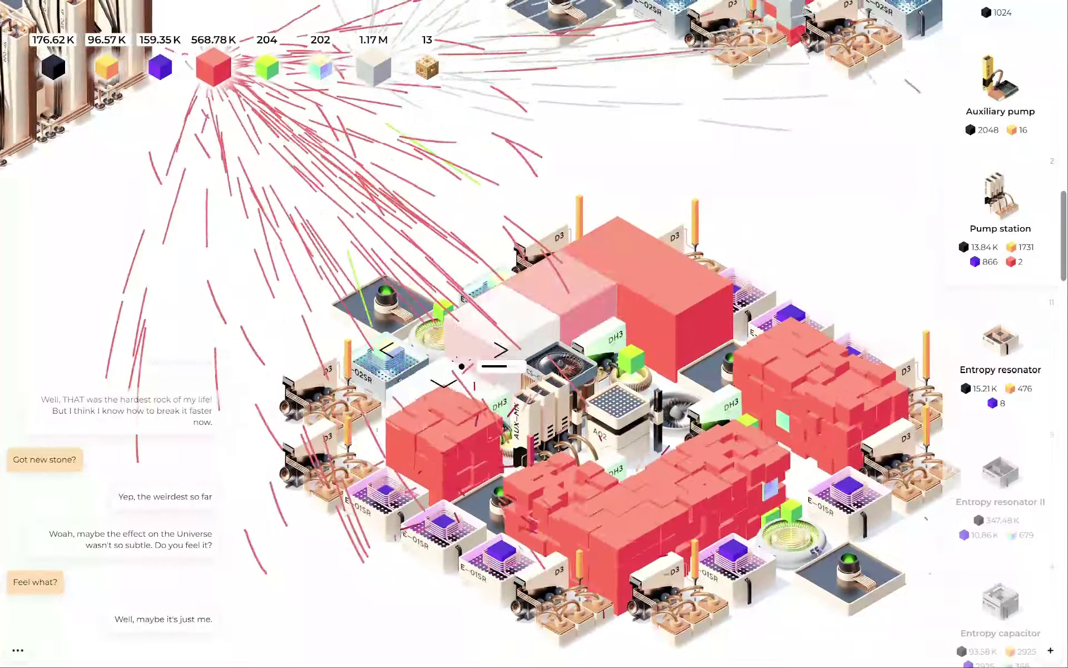
drag(597, 367, 461, 365)
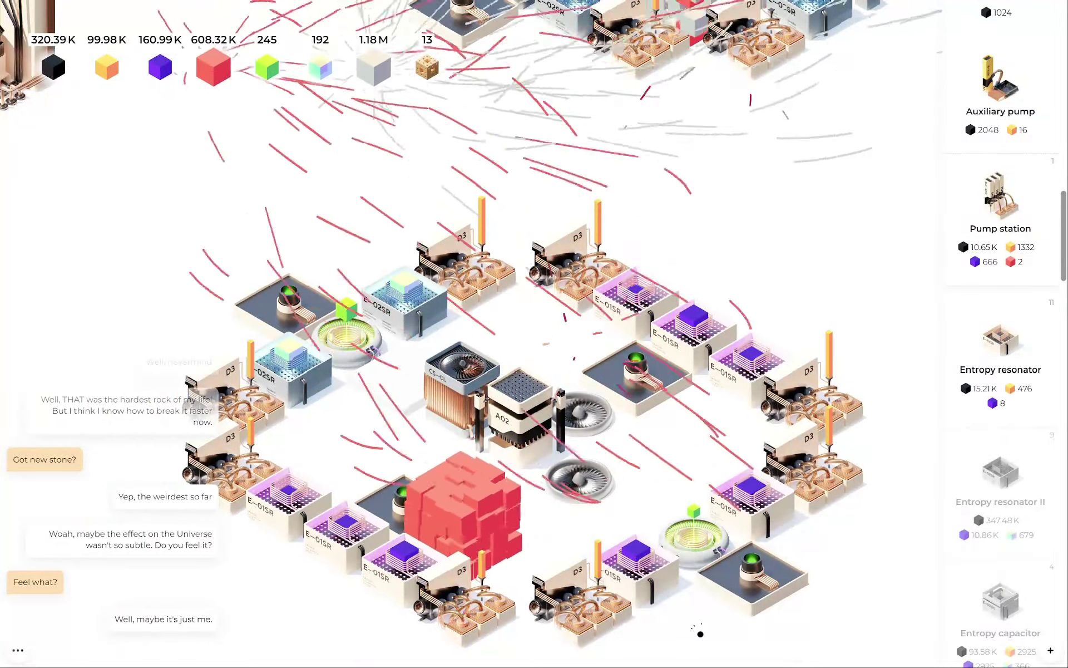
- Place four Entropy resonators on tiles inside the ring
drag(1000, 351, 580, 526)
click(506, 512)
click(405, 417)
click(526, 369)
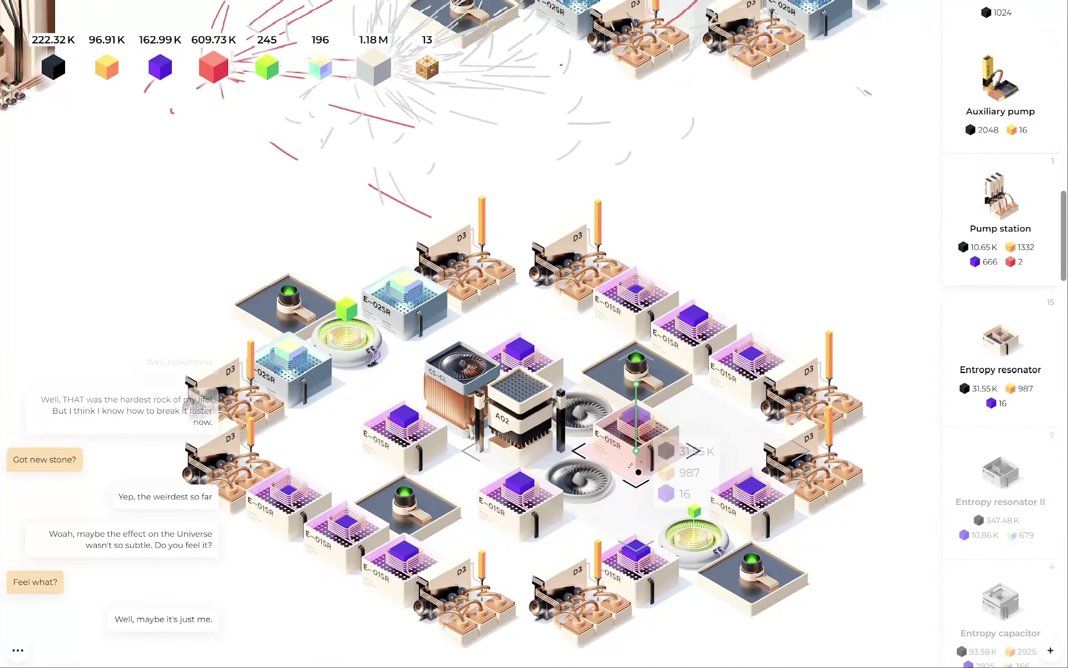
click(635, 472)
right_click(705, 547)
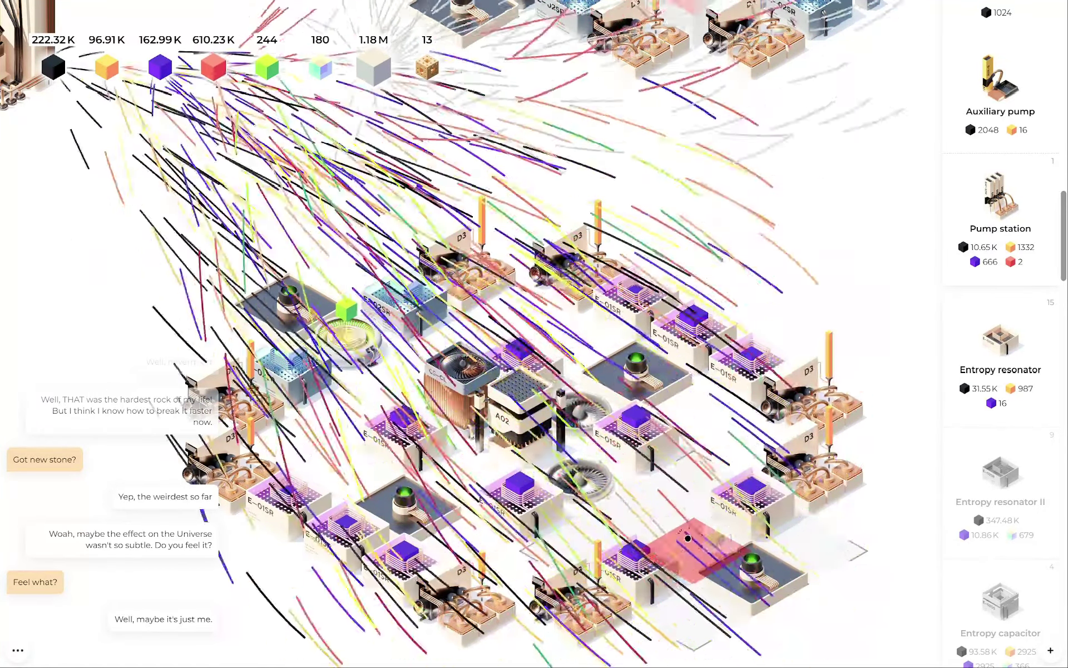
- Add more Entropy resonators around the ring, including its lower middle
click(346, 338)
click(1000, 350)
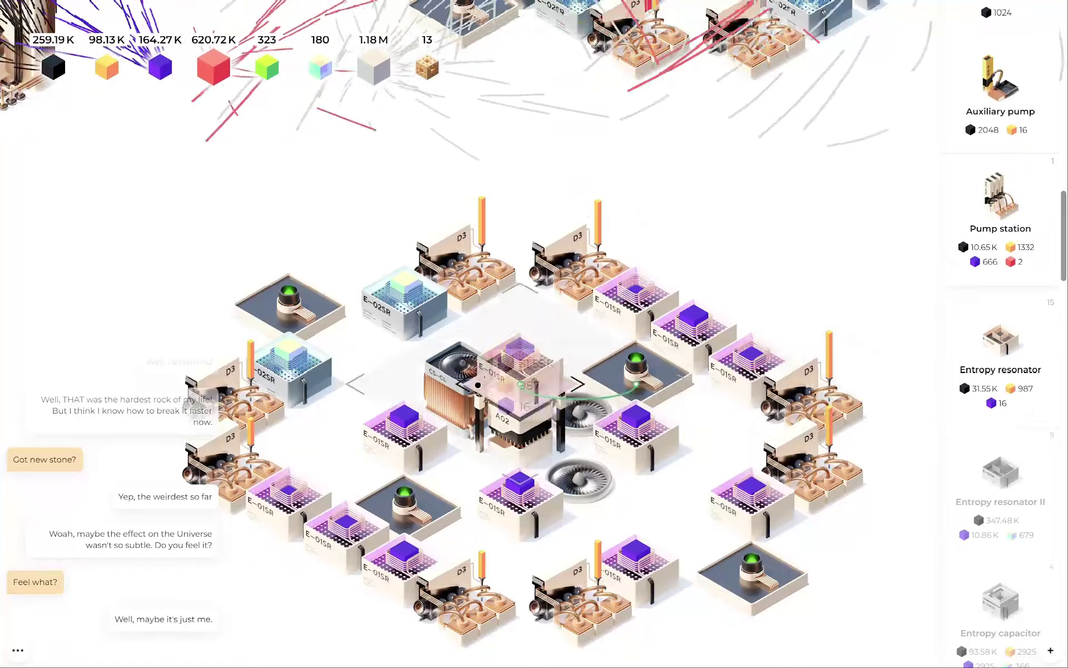
click(338, 351)
click(726, 539)
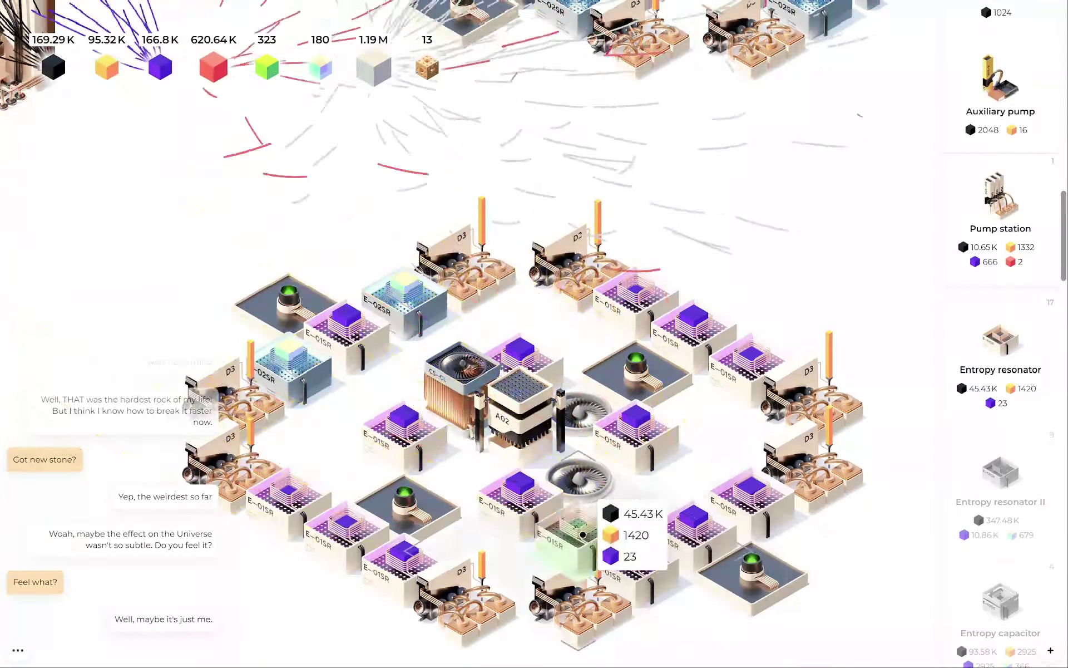
click(380, 436)
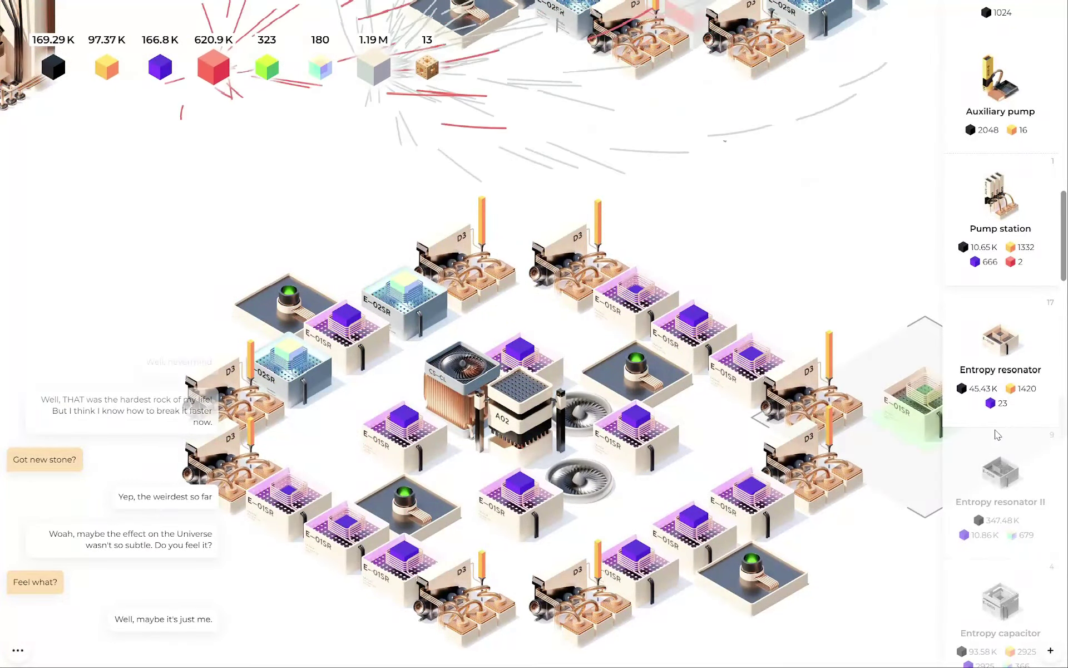
scroll(996, 435, down, 1)
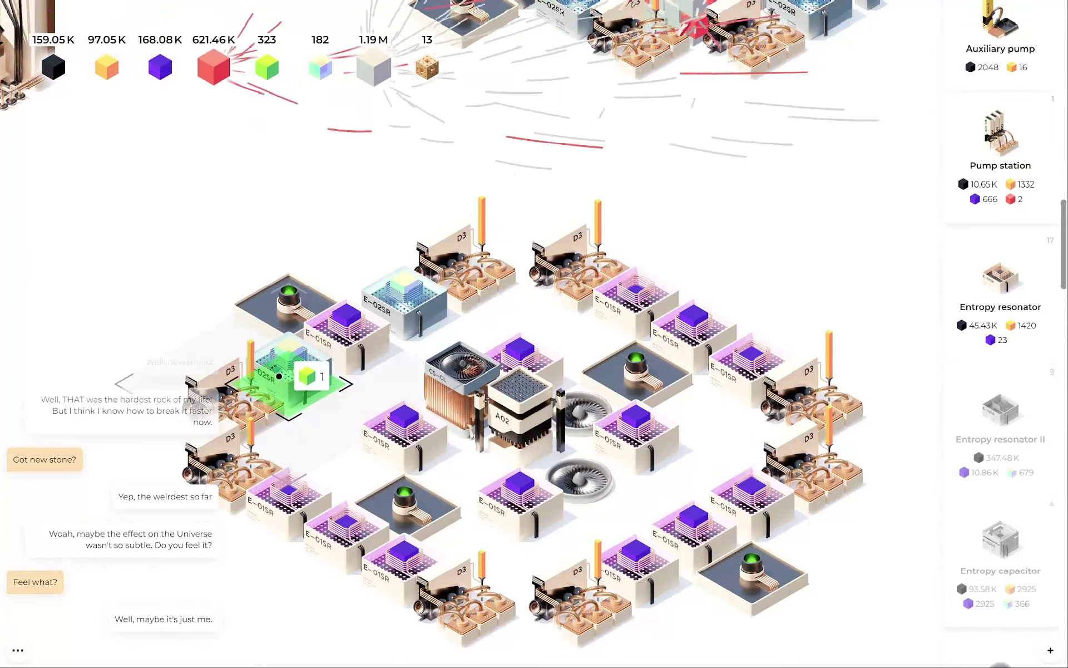
- Sell both Entropy resonator IIs and place Entropy capacitors beside the central core
click(292, 380)
click(405, 301)
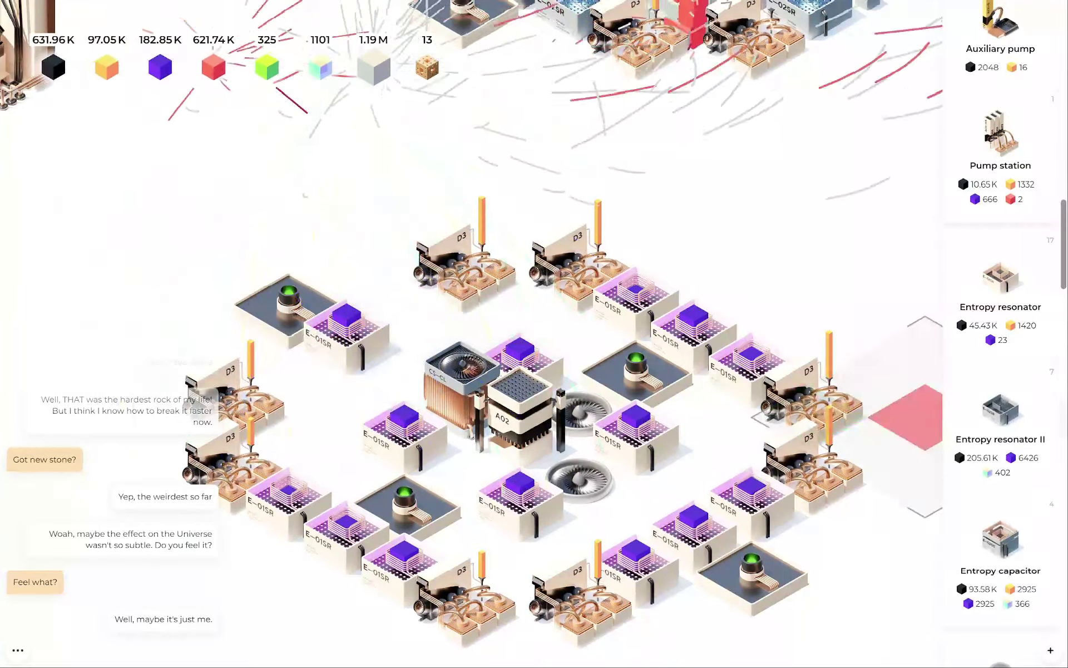
click(1002, 552)
click(521, 347)
click(401, 426)
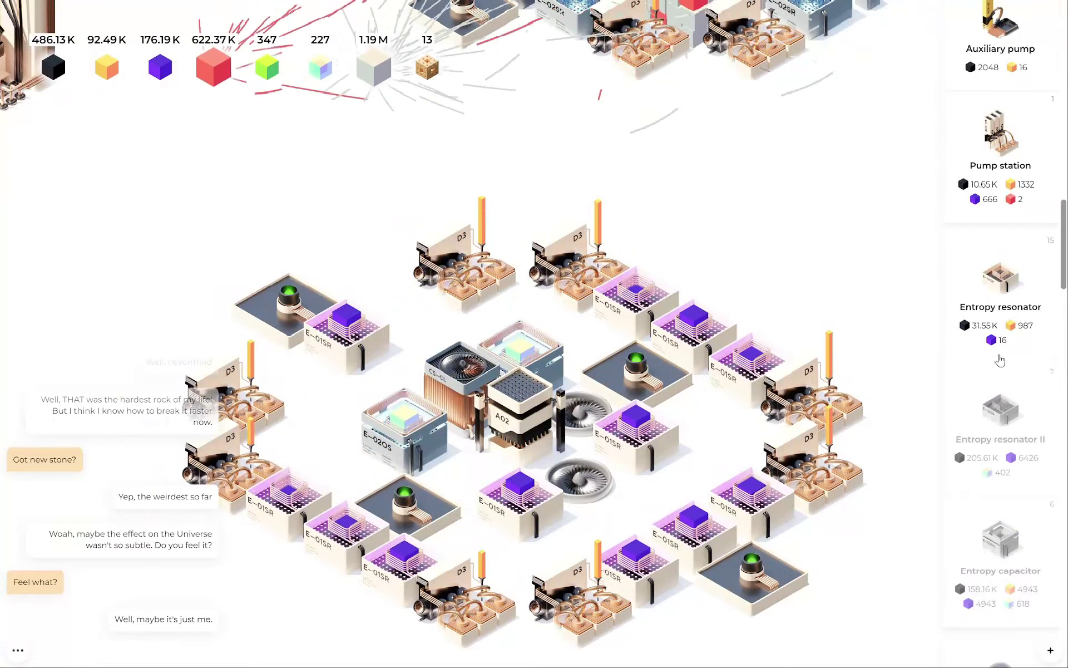
- Place Entropy resonators along the ring's left side
click(1001, 288)
click(285, 351)
click(357, 260)
scroll(1001, 288, up, 5)
- Place an auxiliary pump by the core and a pump station left of centre
click(1001, 392)
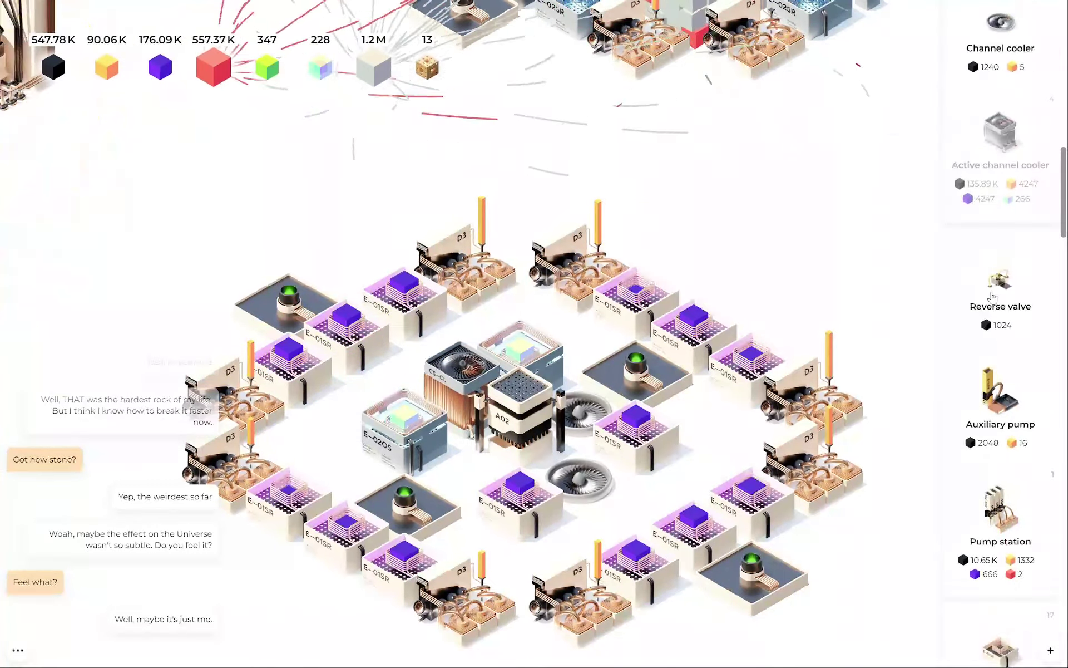
click(472, 479)
click(471, 468)
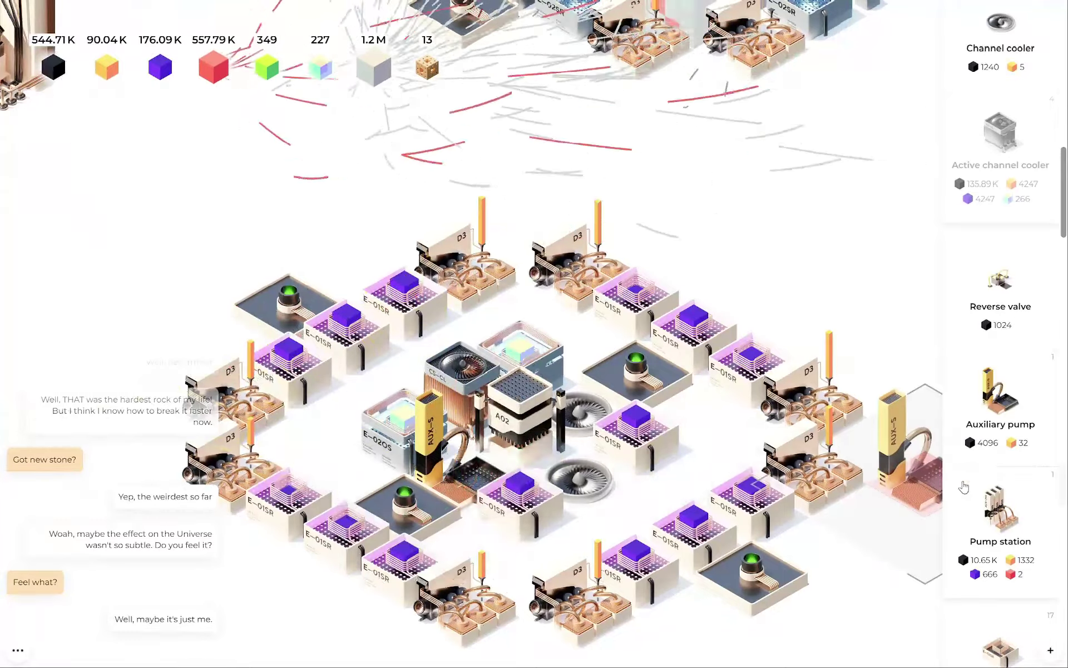
click(1001, 509)
click(242, 418)
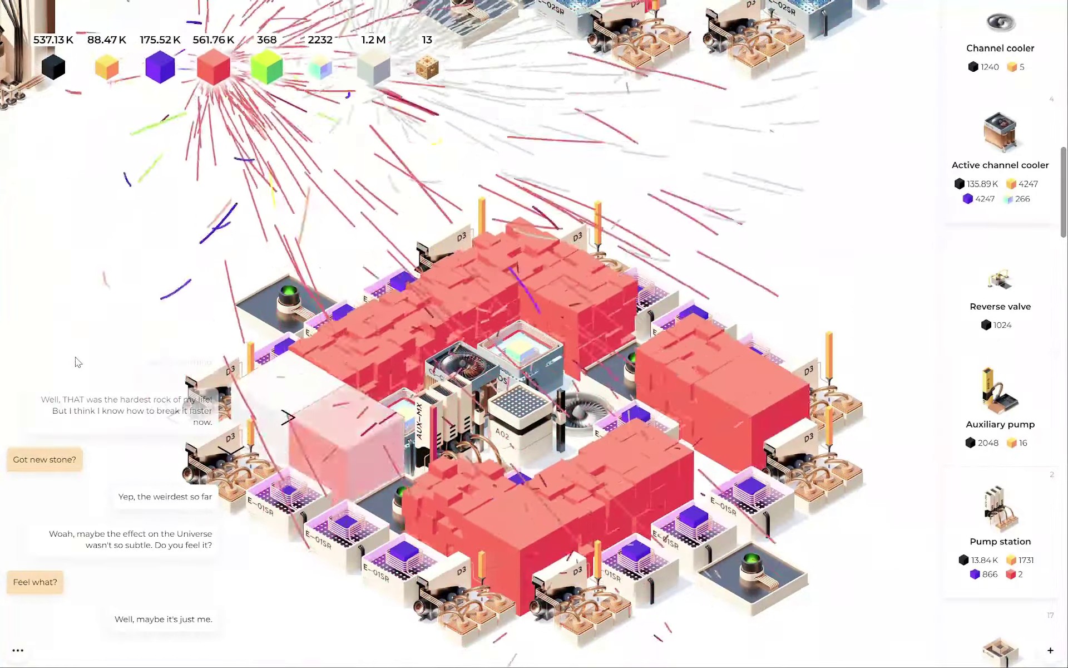
- Pick up the floating stone for 15 stones, then pan over the dome and panel district
mouse_move(76, 360)
mouse_down()
mouse_move(501, 250)
mouse_move(315, 339)
mouse_up()
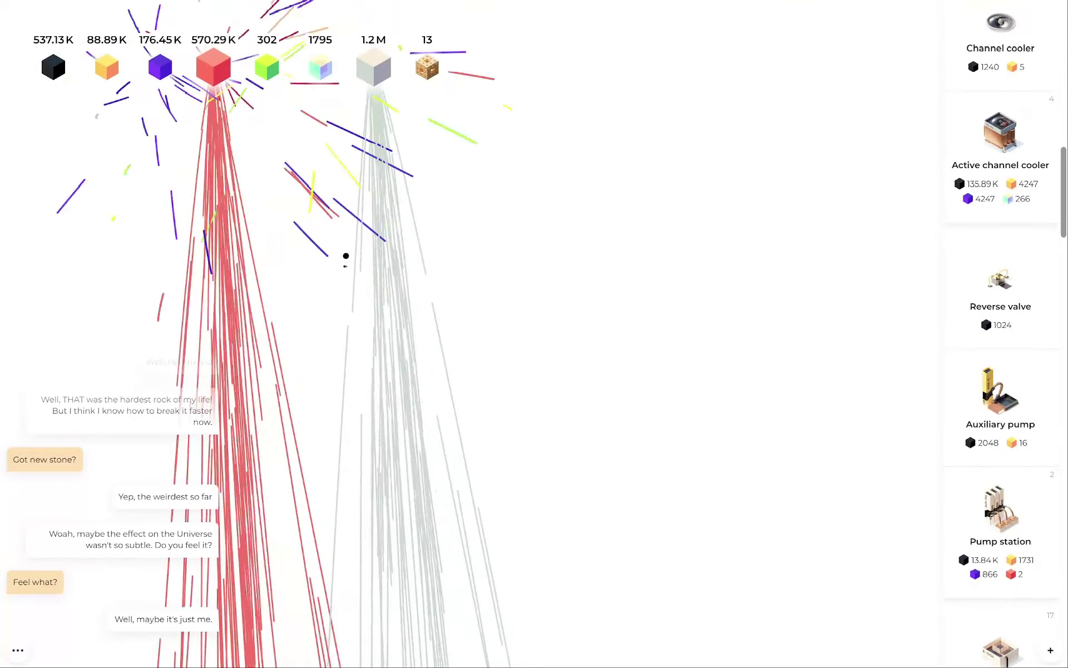
click(408, 339)
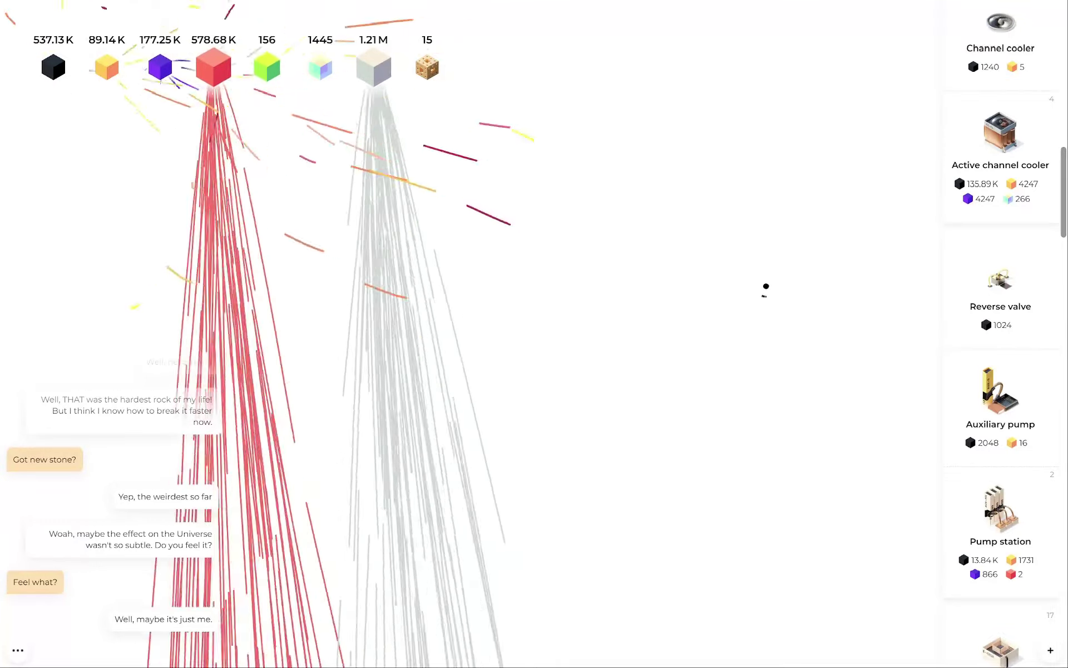
scroll(1034, 367, up, 5)
scroll(1033, 367, up, 5)
scroll(1033, 367, up, 3)
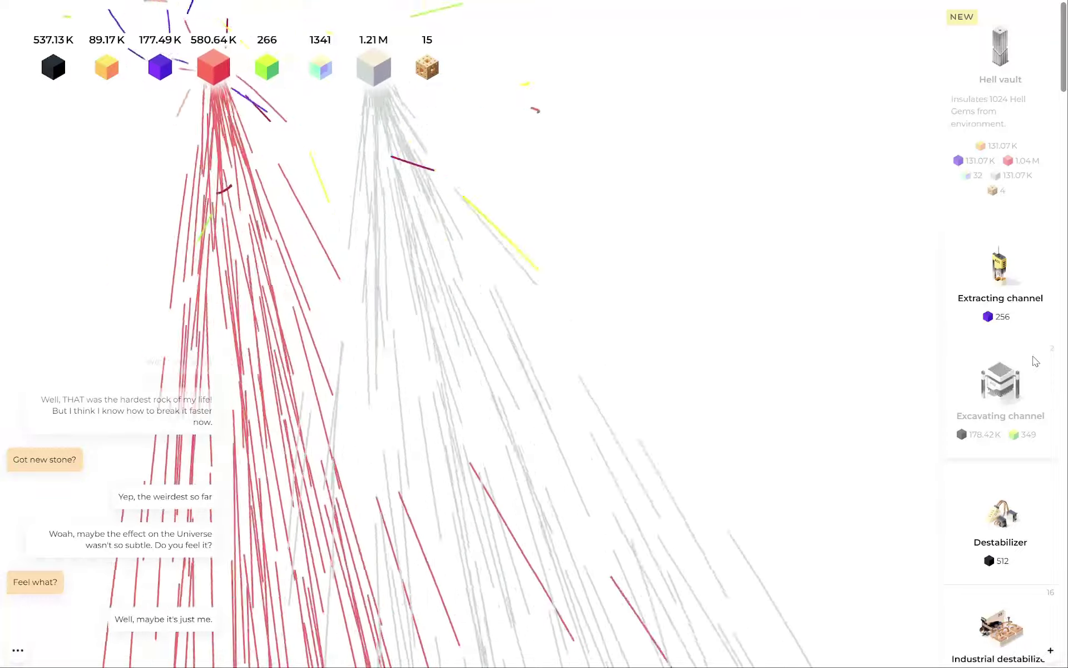
scroll(1035, 361, down, 5)
scroll(1036, 360, down, 3)
scroll(1035, 360, down, 5)
scroll(1034, 361, down, 3)
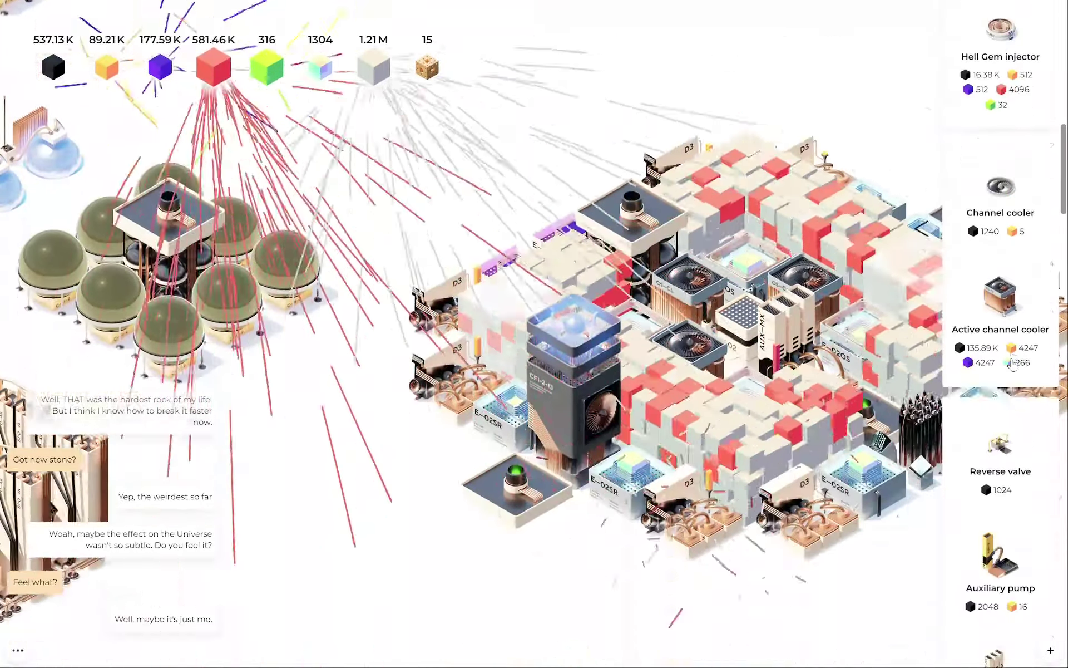
drag(250, 276, 638, 422)
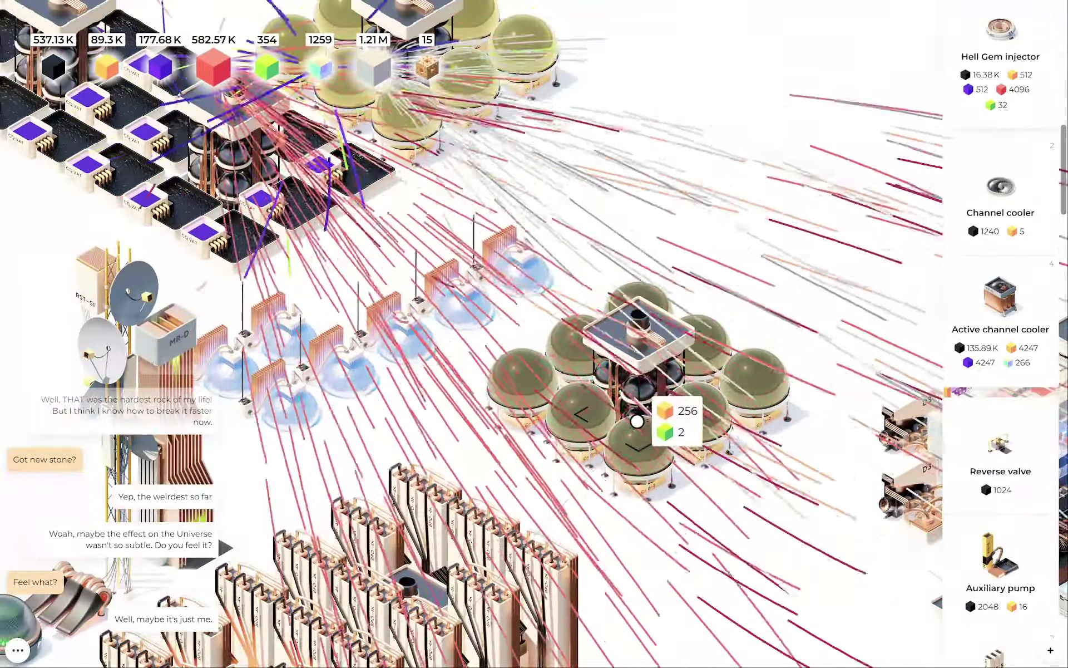
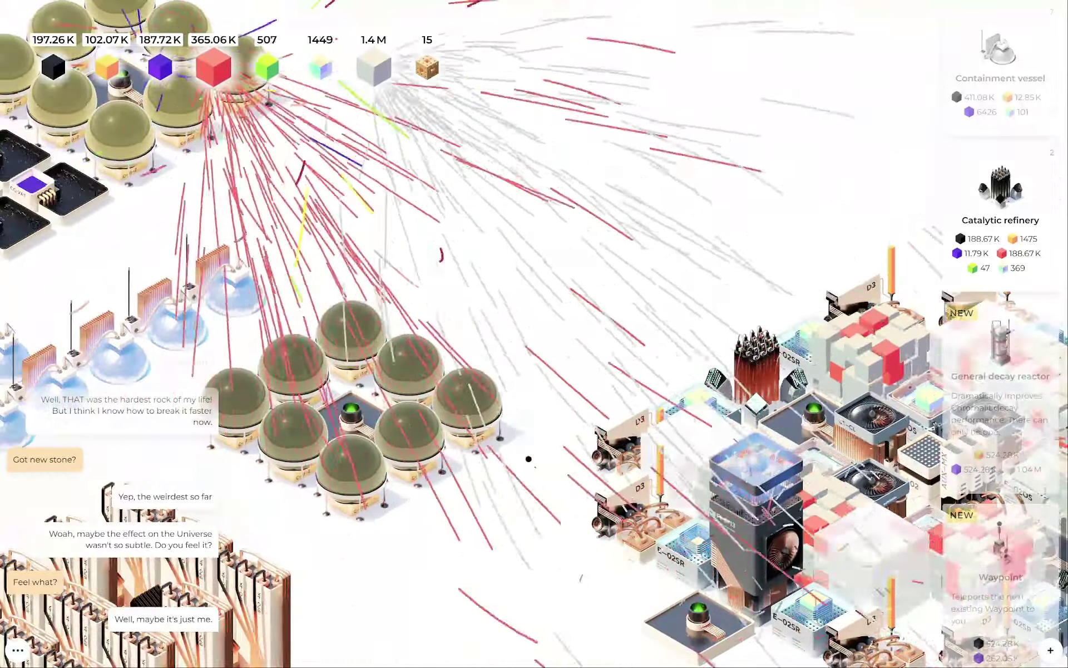
scroll(506, 481, down, 5)
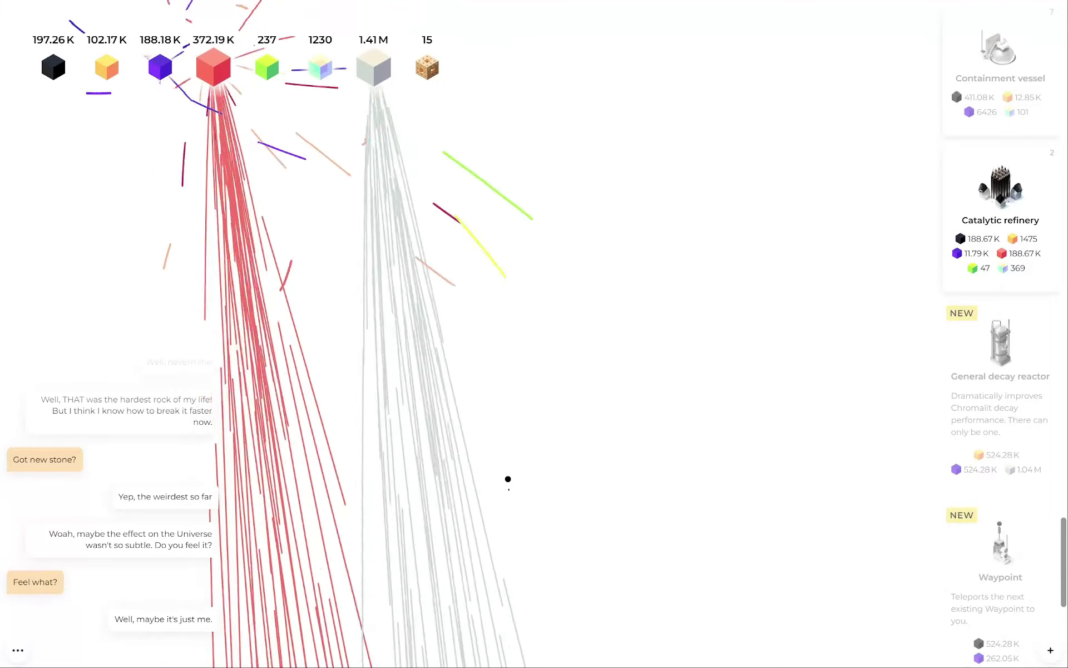
scroll(507, 479, up, 5)
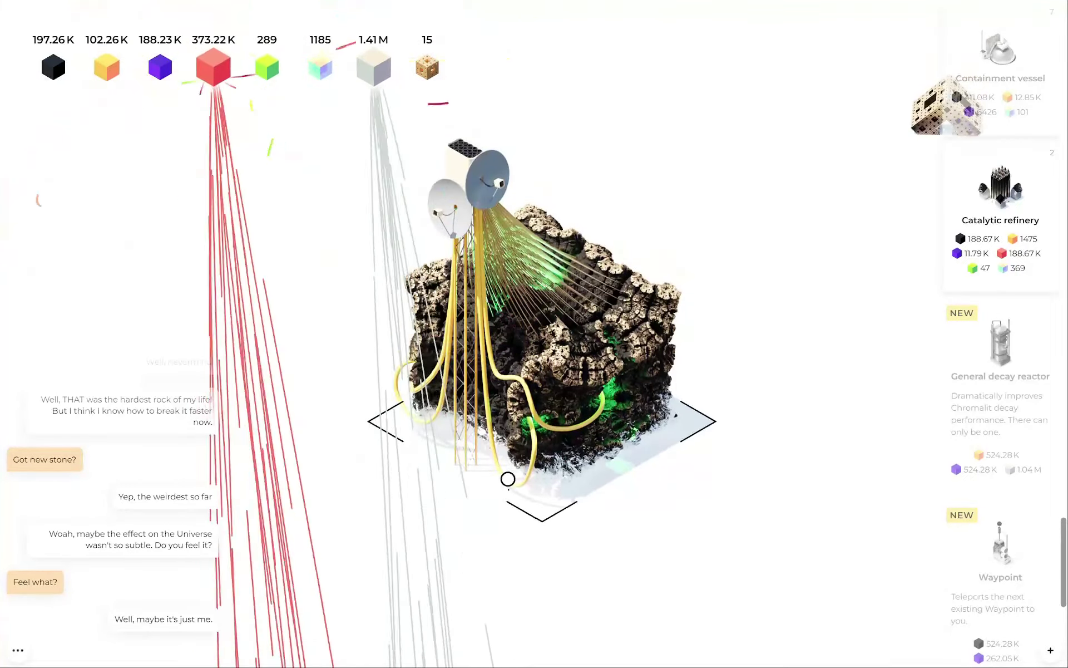